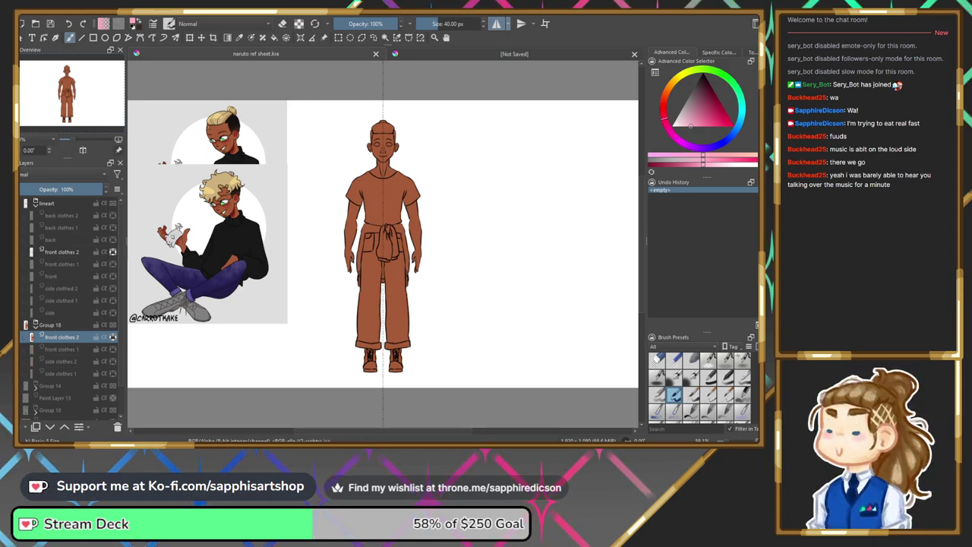
# Show the front body line art layer and hide the front clothes 2 line art.
pyautogui.click(36, 325)
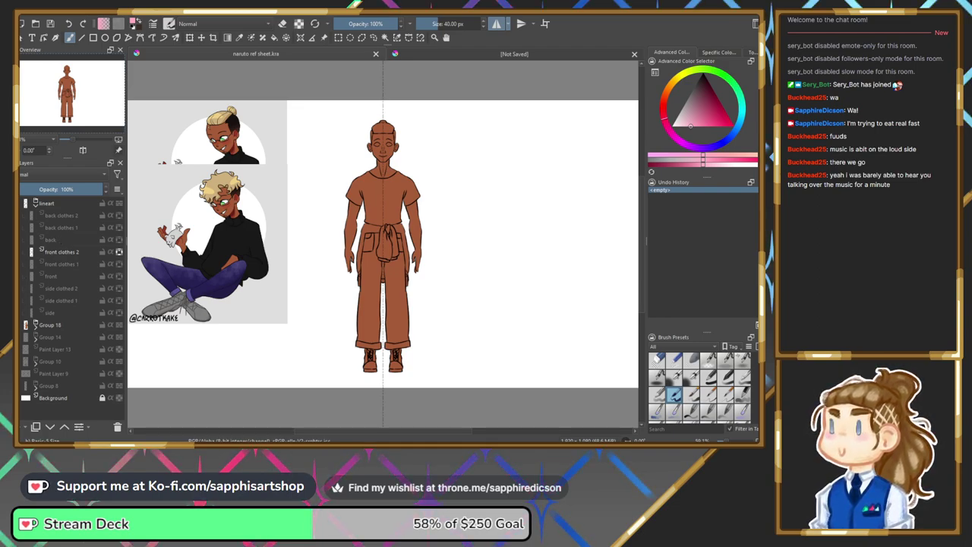
pyautogui.click(31, 276)
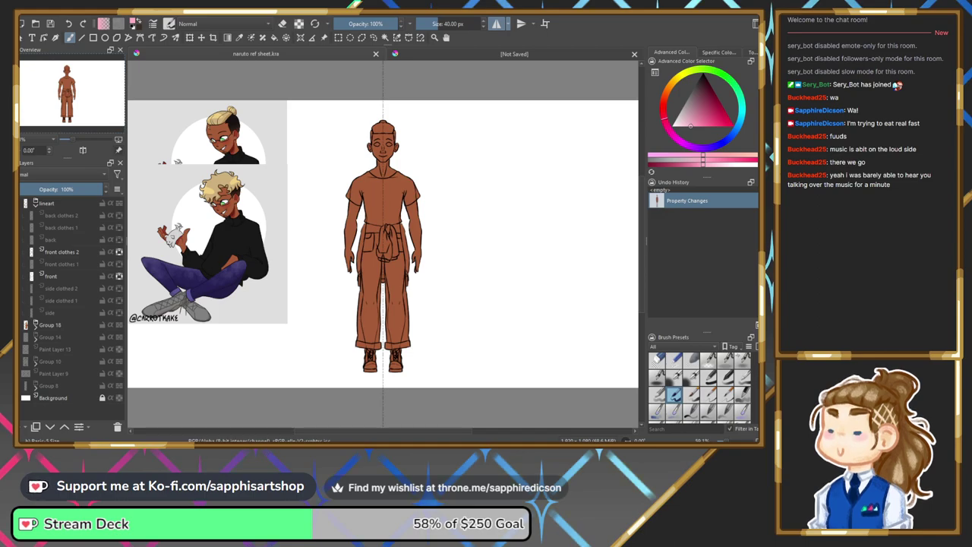
pyautogui.click(31, 251)
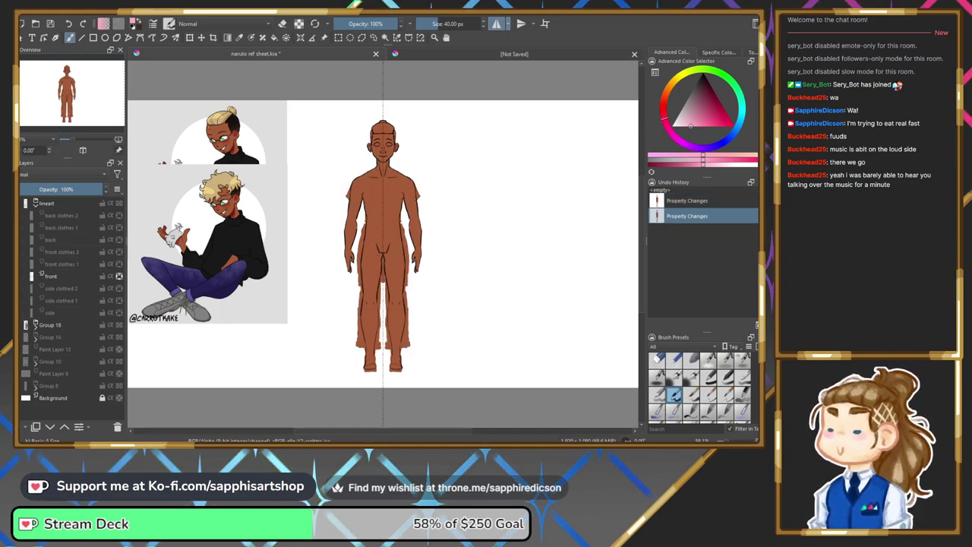
# Compare the front clothes 1 and front clothes 2 fills in Group 18 against the front body line art.
pyautogui.click(36, 325)
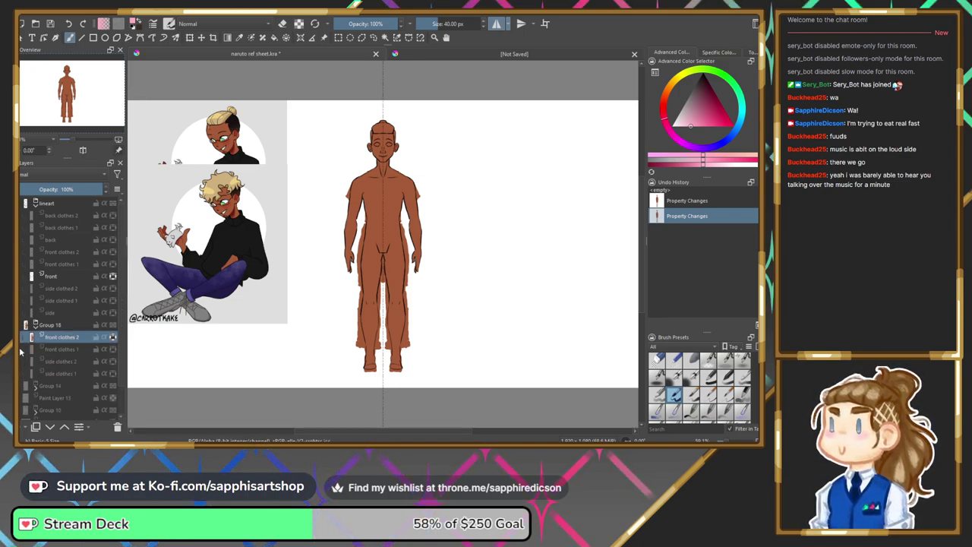
pyautogui.click(22, 348)
pyautogui.click(21, 336)
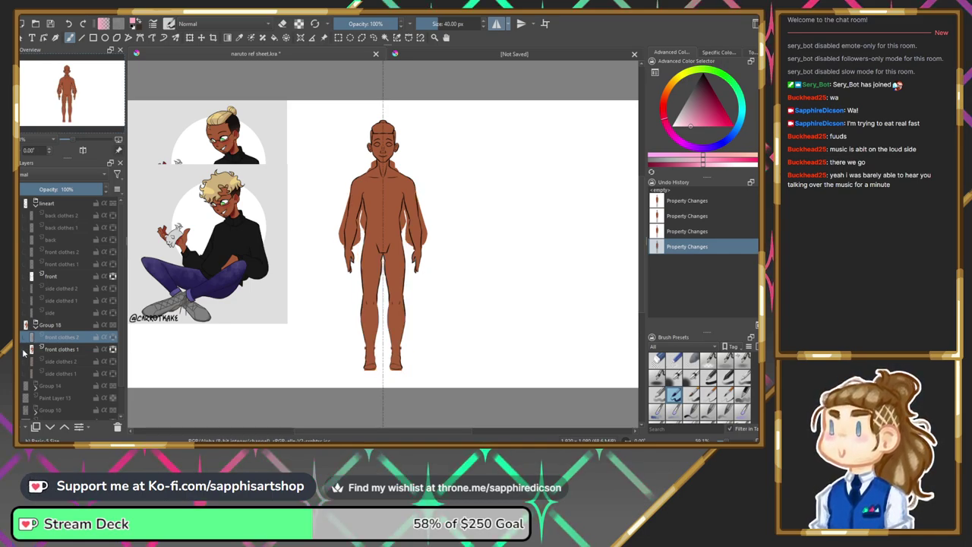
pyautogui.click(31, 348)
pyautogui.click(31, 336)
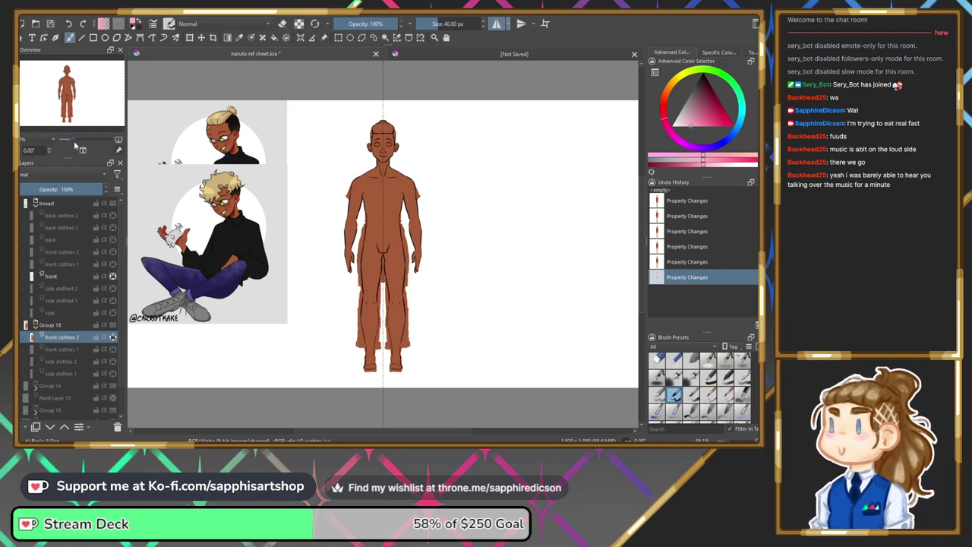
# Lasso the front figure's head and copy it to new layers from the front clothes 2 fill and the front line art.
pyautogui.moveTo(75, 143); pyautogui.dragTo(79, 141)
pyautogui.moveTo(82, 108); pyautogui.dragTo(84, 95)
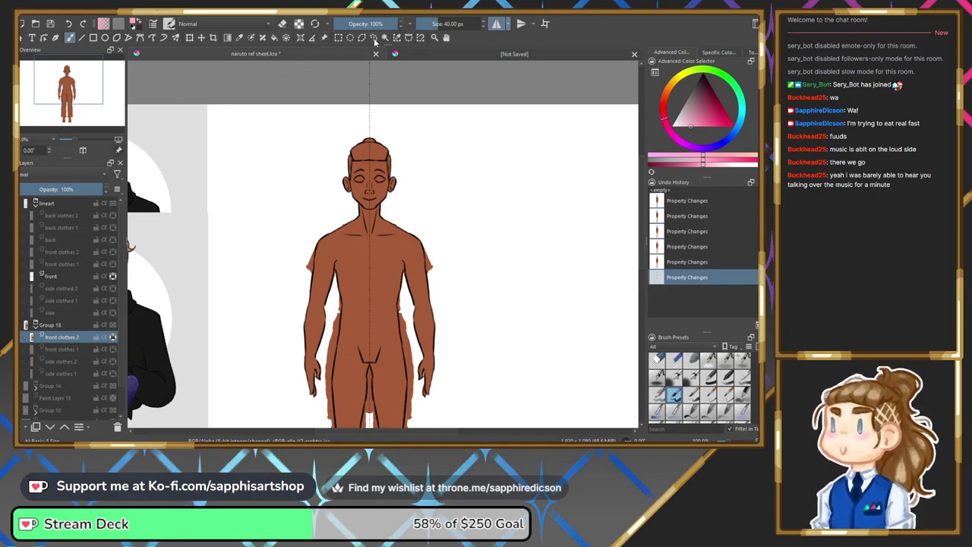
pyautogui.click(373, 38)
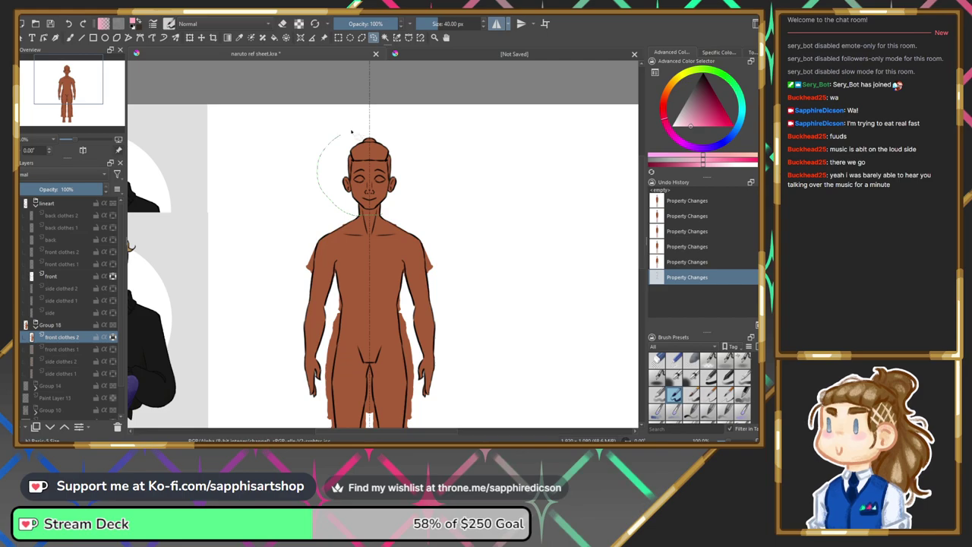
pyautogui.moveTo(417, 183); pyautogui.dragTo(403, 198)
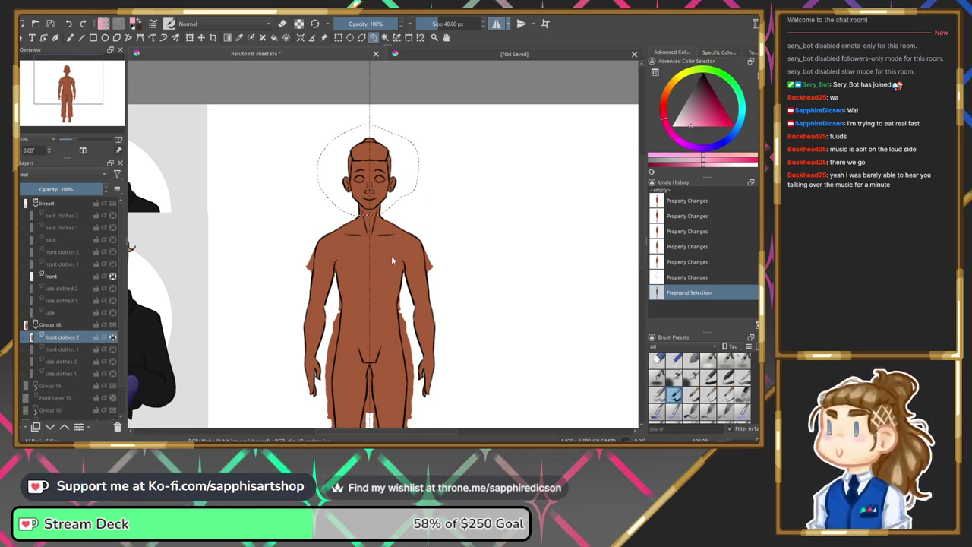
pyautogui.hotkey('ctrl', 'alt', 'j')
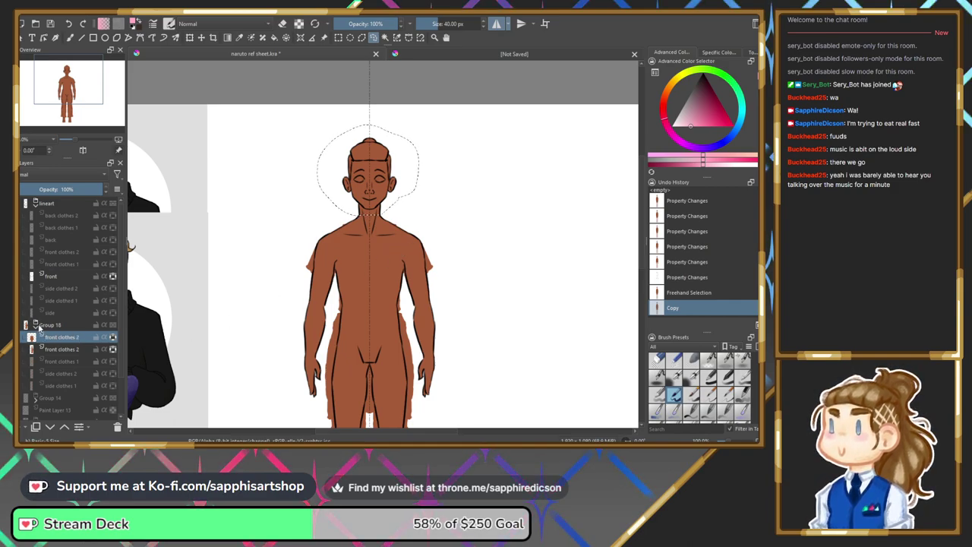
pyautogui.click(51, 278)
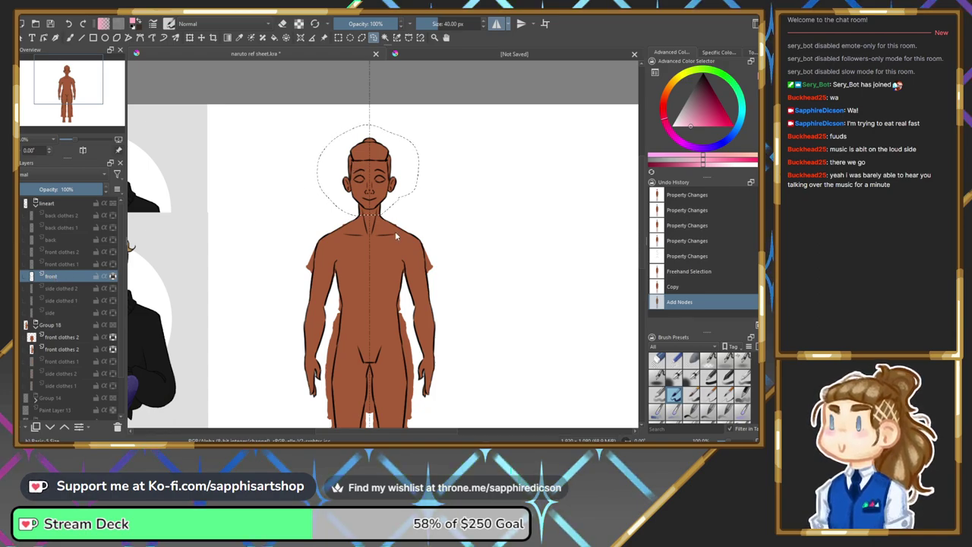
pyautogui.hotkey('ctrl', 'j')
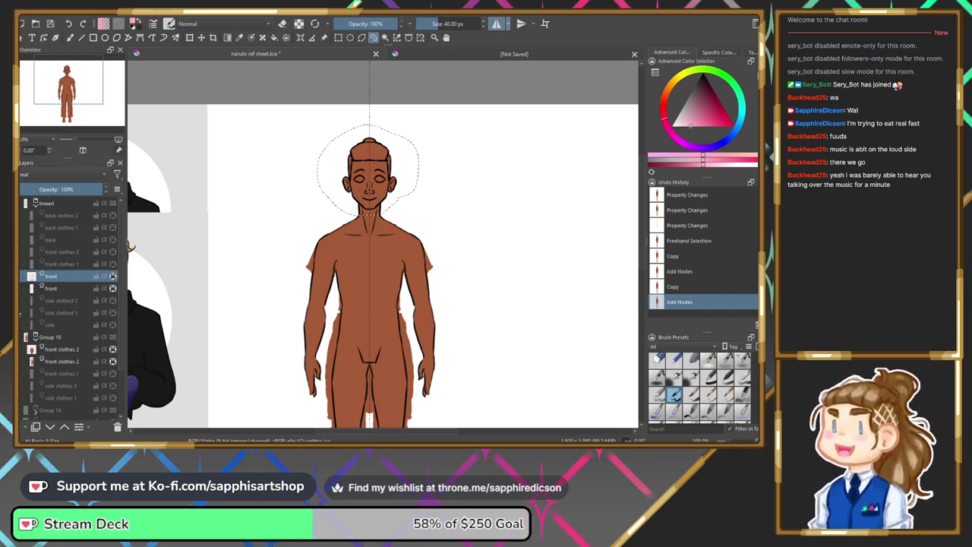
# Show the back line art layer and hide both front line art layers.
pyautogui.click(31, 324)
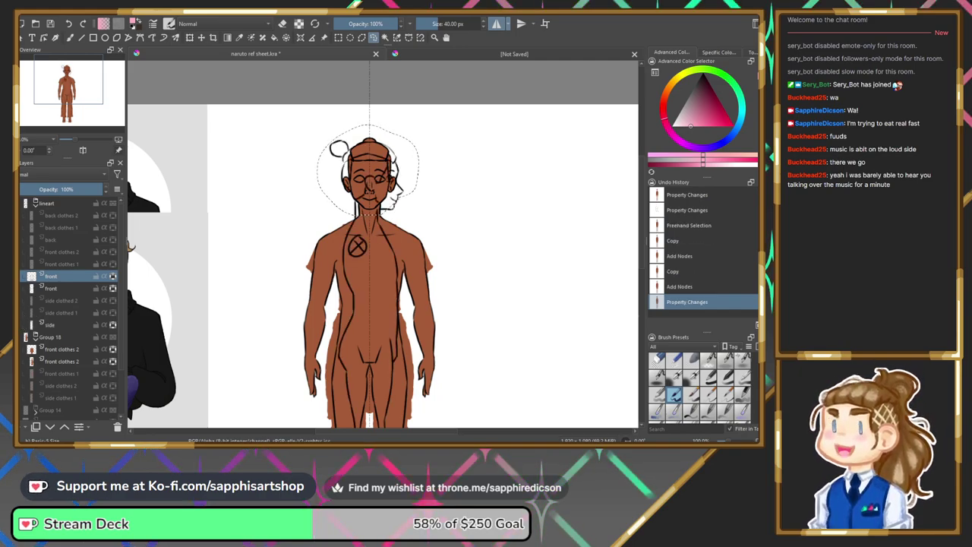
pyautogui.hotkey('ctrl', 'z')
pyautogui.click(31, 239)
pyautogui.click(31, 275)
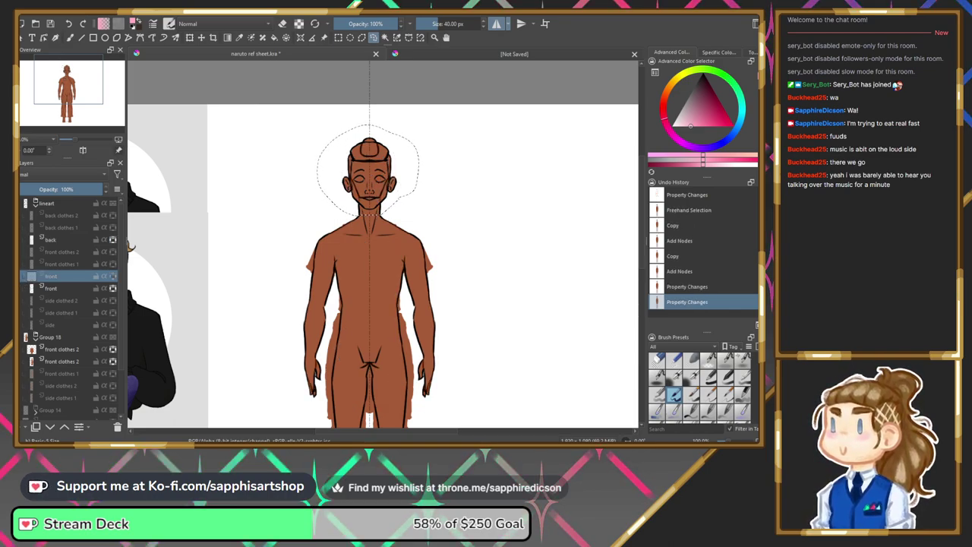
pyautogui.click(31, 288)
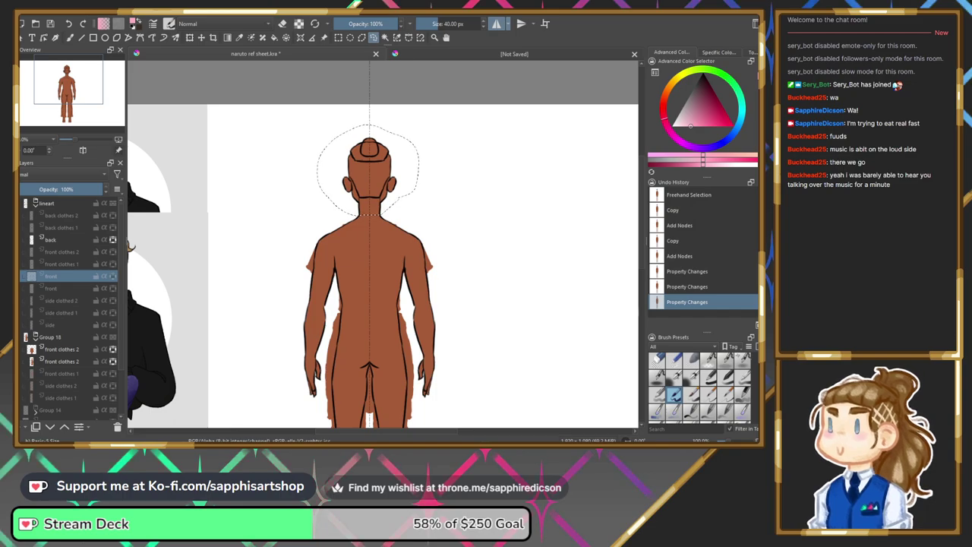
# Copy the selected head from the back line art to a new layer and hide both back layers.
pyautogui.click(57, 239)
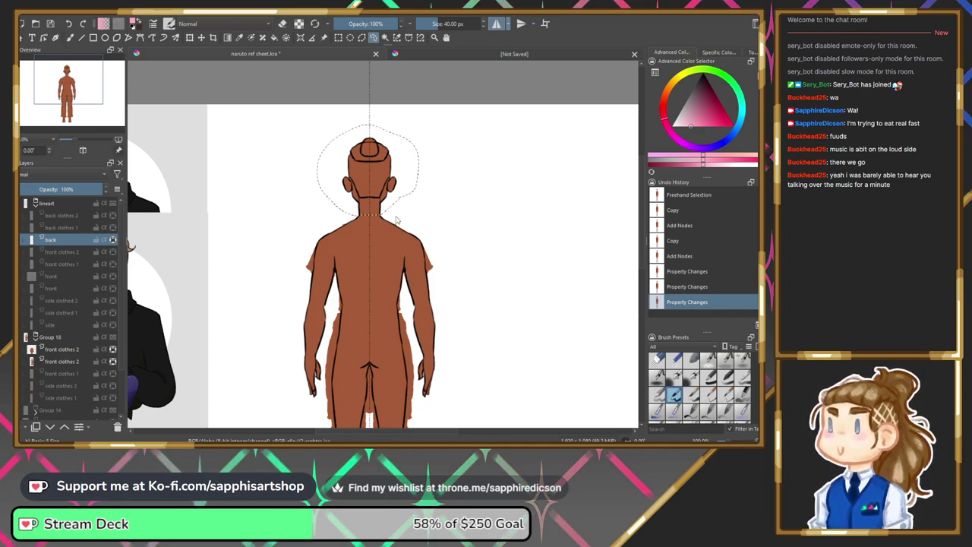
pyautogui.hotkey('ctrl', 'alt', 'j')
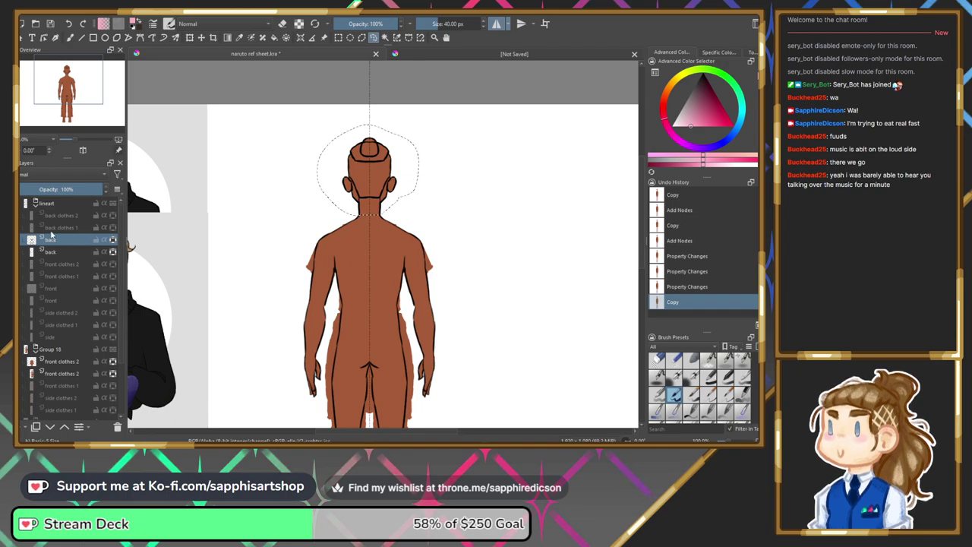
pyautogui.hotkey('ctrl', 'alt', 'j')
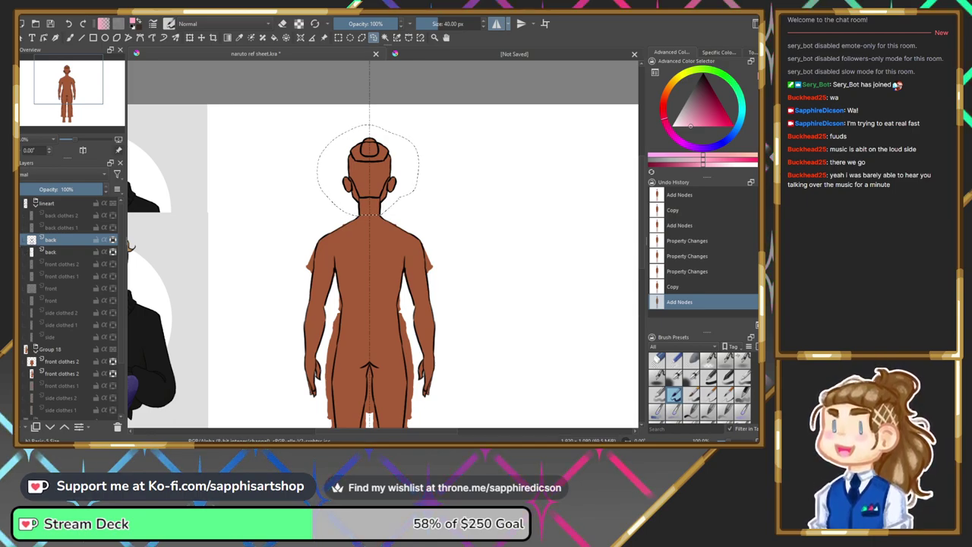
pyautogui.click(20, 252)
pyautogui.click(21, 240)
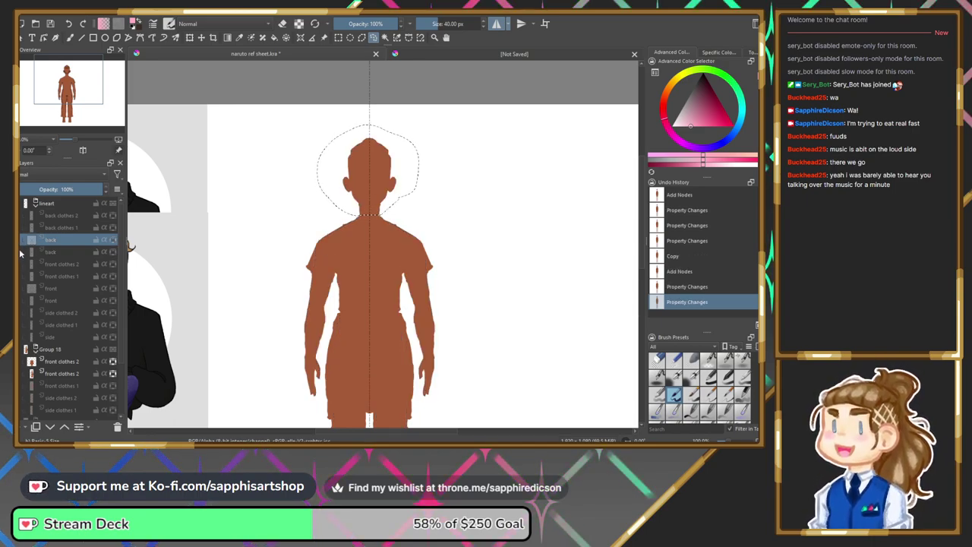
# Show the side line art with the side clothes 2 fill, and hide both front clothes 2 fills.
pyautogui.moveTo(89, 103); pyautogui.dragTo(73, 114)
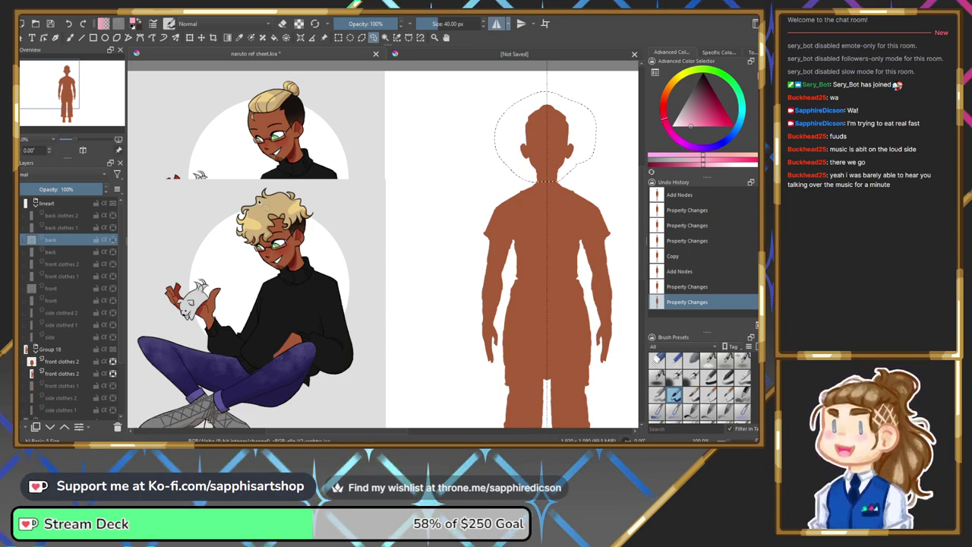
pyautogui.moveTo(58, 103); pyautogui.dragTo(66, 110)
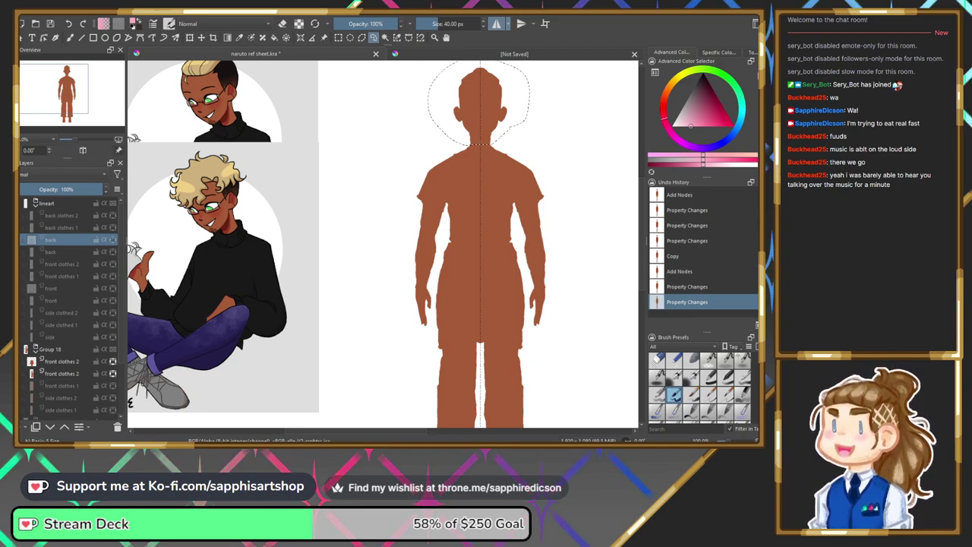
pyautogui.click(113, 337)
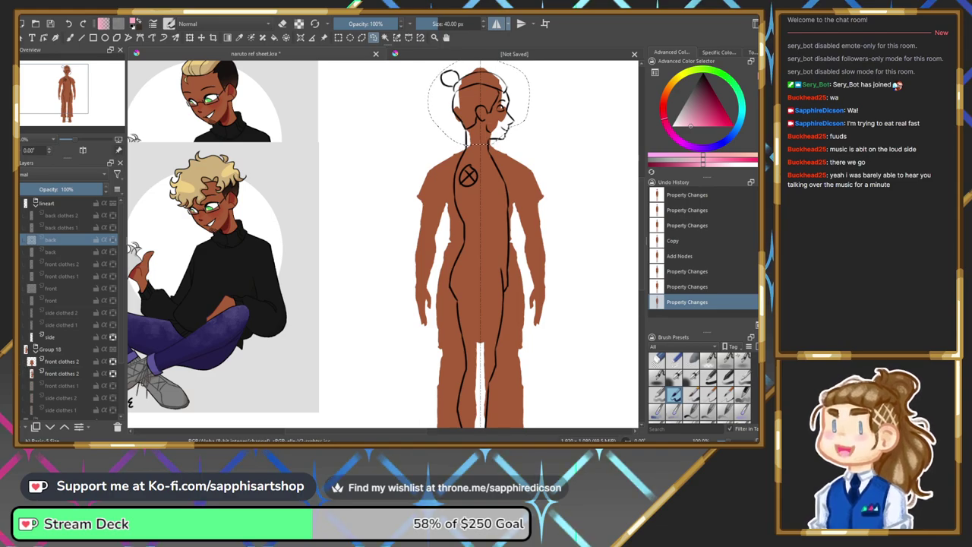
pyautogui.click(21, 361)
pyautogui.click(21, 373)
pyautogui.scroll(-3, 119, 316)
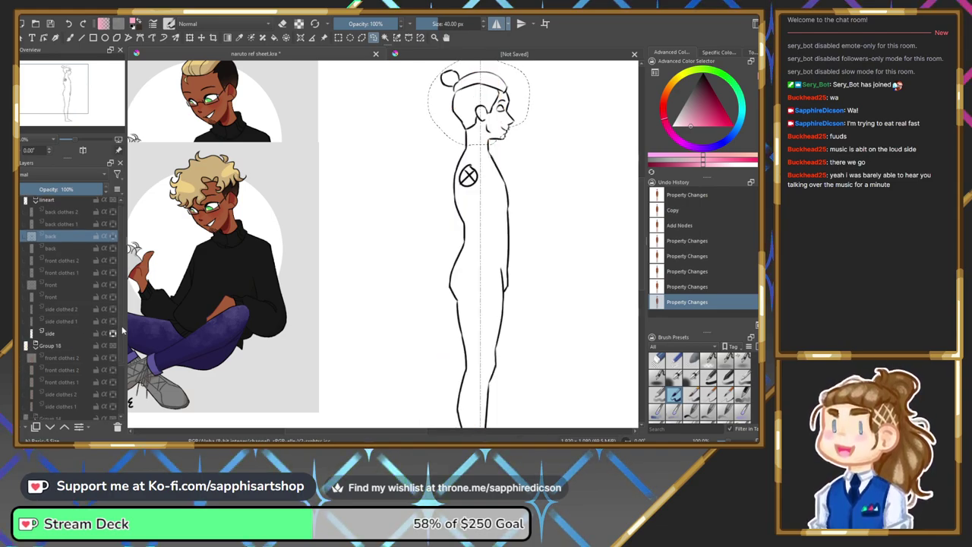
pyautogui.click(21, 360)
pyautogui.click(20, 360)
pyautogui.click(20, 348)
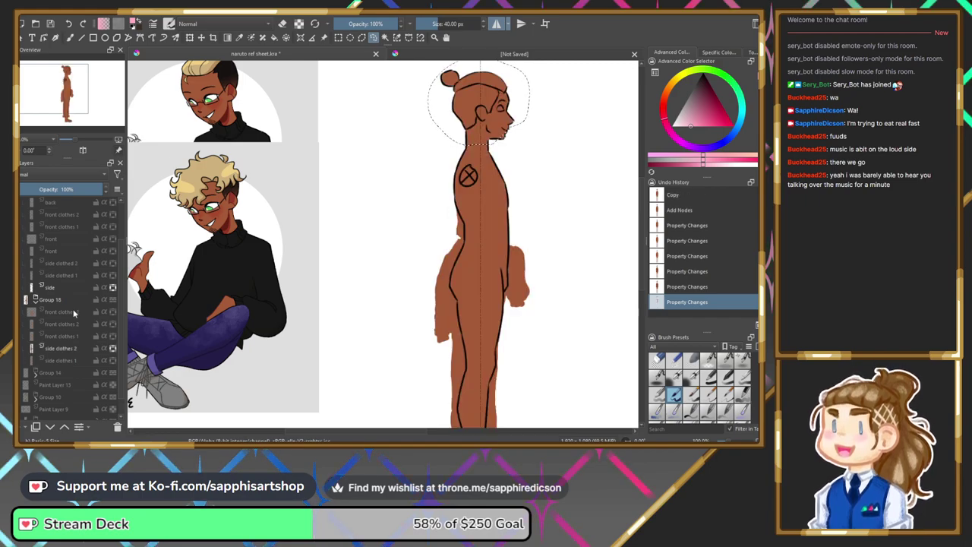
# Draw a freehand selection around the side figure's head, including the hair bun.
pyautogui.click(34, 300)
pyautogui.moveTo(65, 94); pyautogui.dragTo(79, 89)
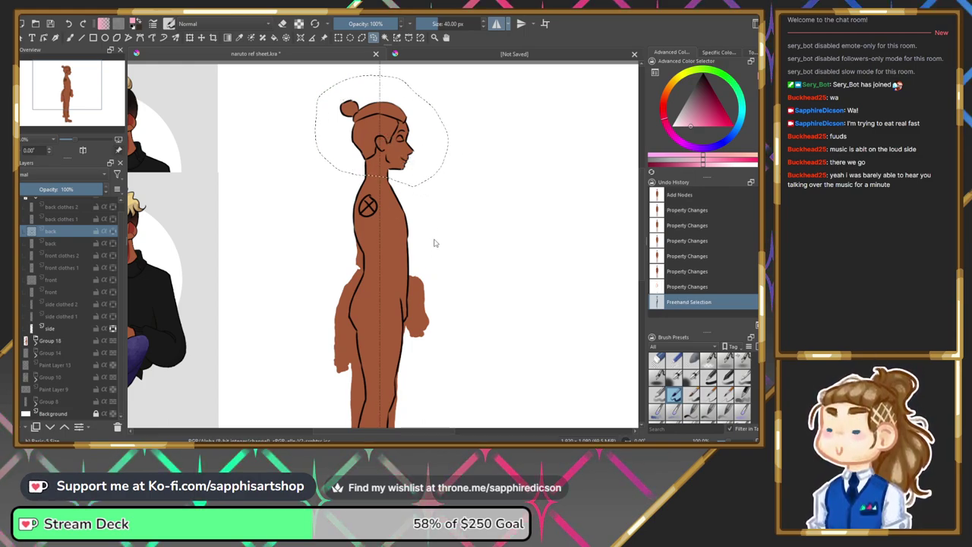
pyautogui.hotkey('ctrl', 'alt', 'j')
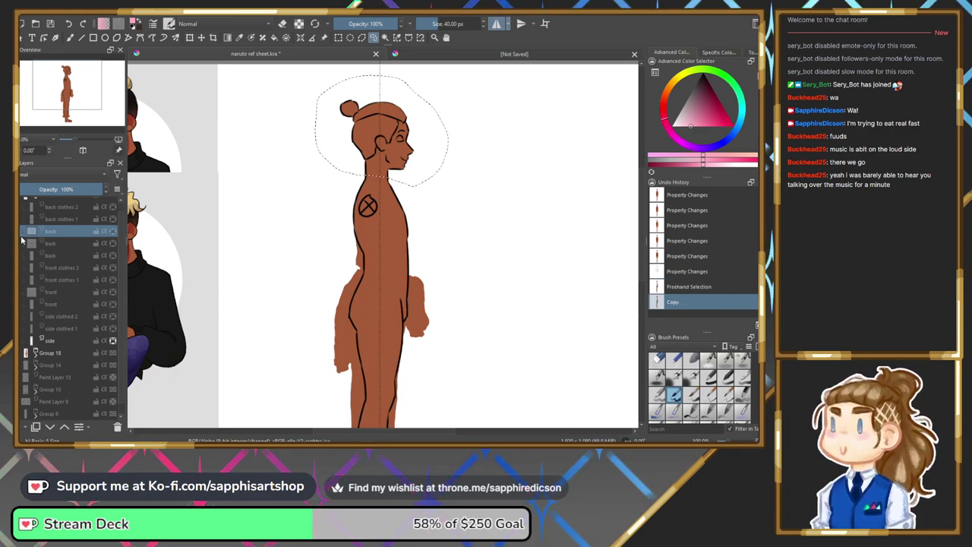
pyautogui.hotkey('ctrl', 'z')
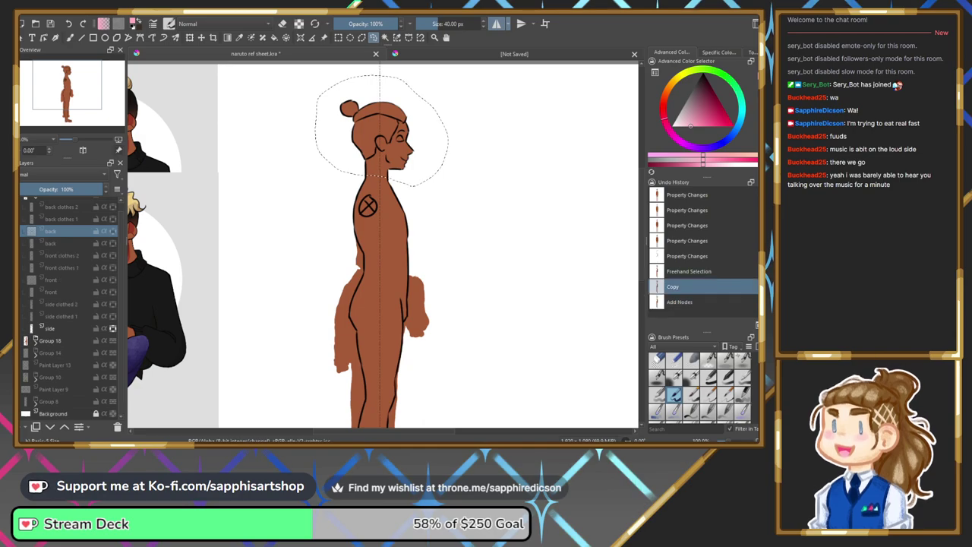
pyautogui.hotkey('ctrl', 'z')
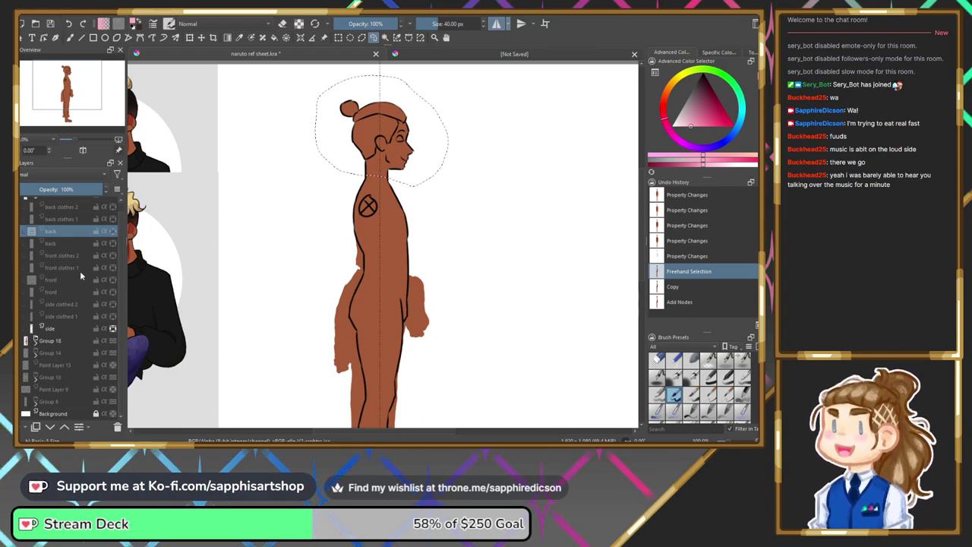
# Copy the selected head from the side line art to a new layer.
pyautogui.click(47, 328)
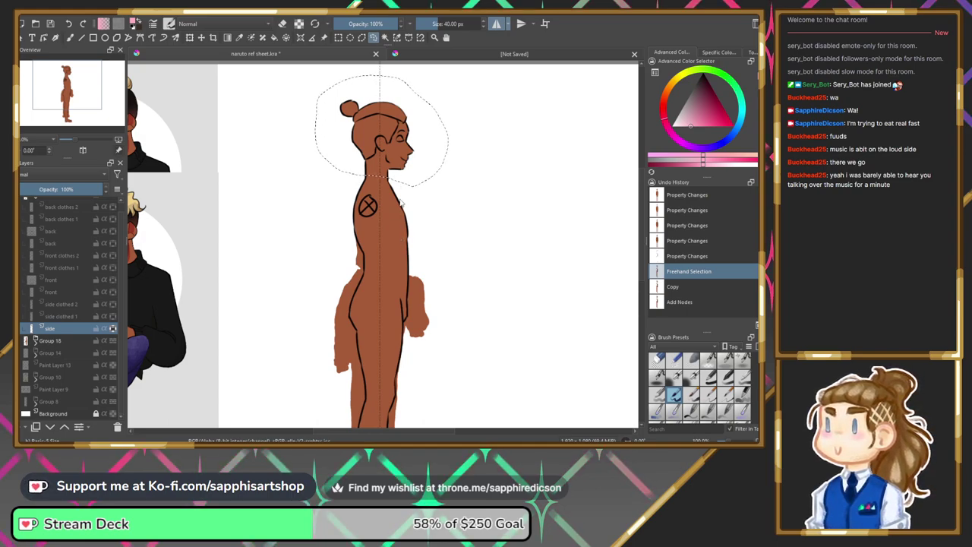
pyautogui.hotkey('ctrl', 'alt', 'j')
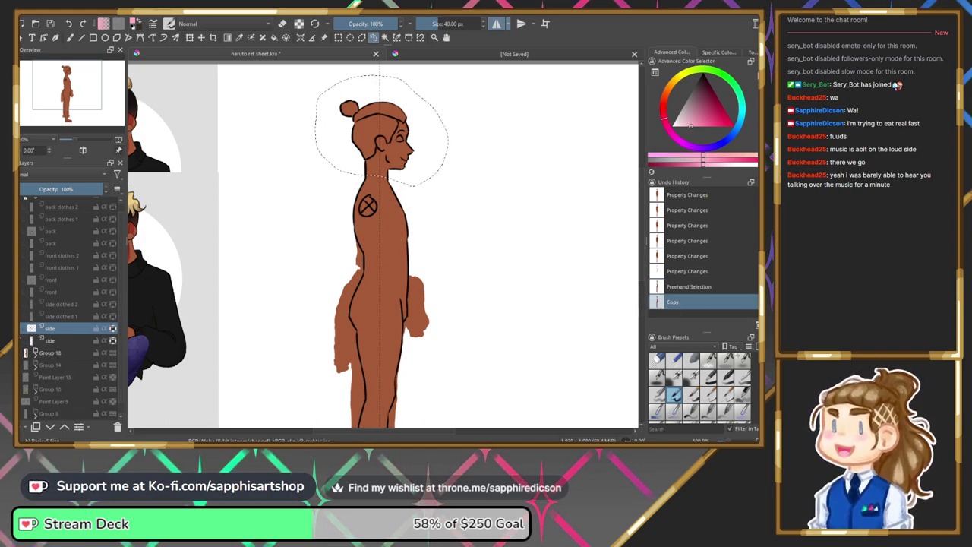
# Try to copy the selected head from Group 18, and roll the history back to the freehand selection.
pyautogui.scroll(-1, 123, 281)
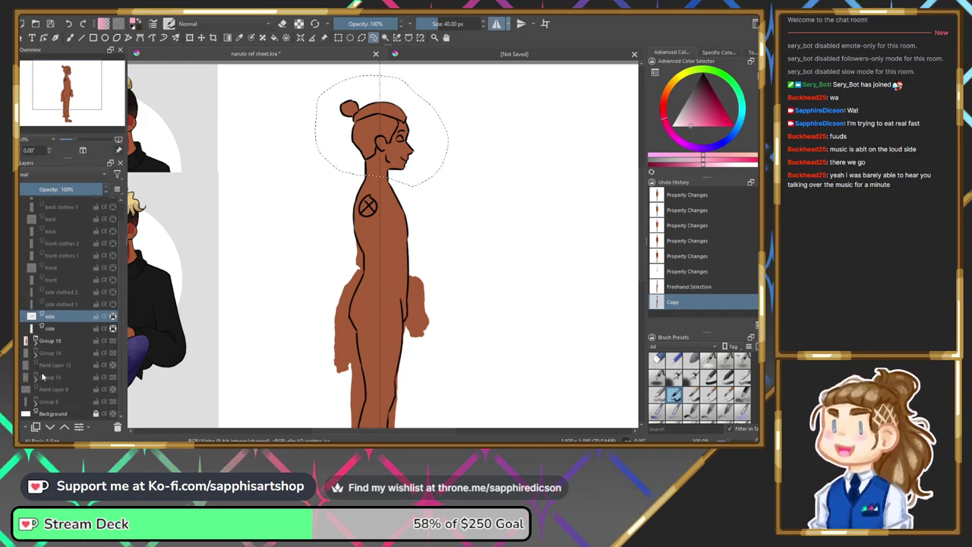
pyautogui.click(41, 345)
pyautogui.hotkey('ctrl', 'v')
pyautogui.click(35, 342)
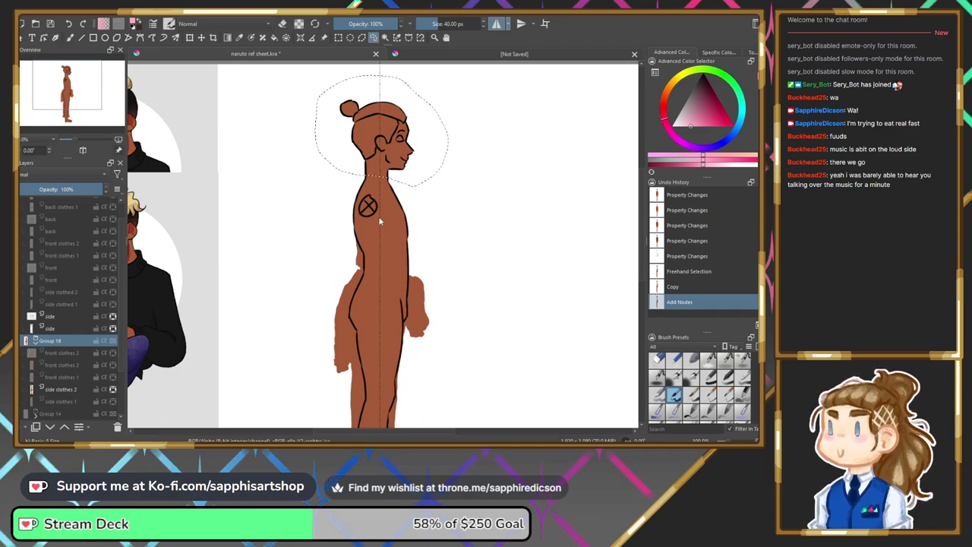
pyautogui.hotkey('ctrl', 'j')
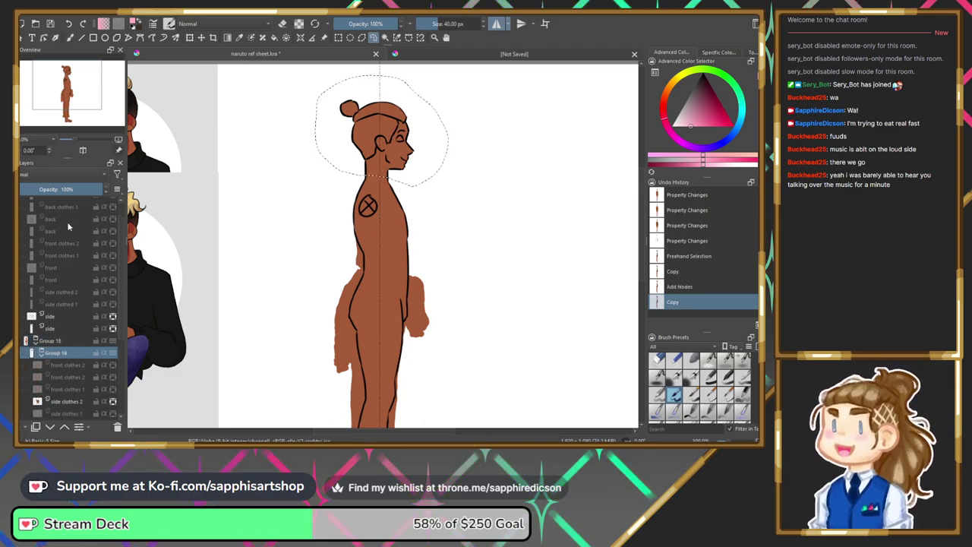
pyautogui.hotkey('shift', 'Delete')
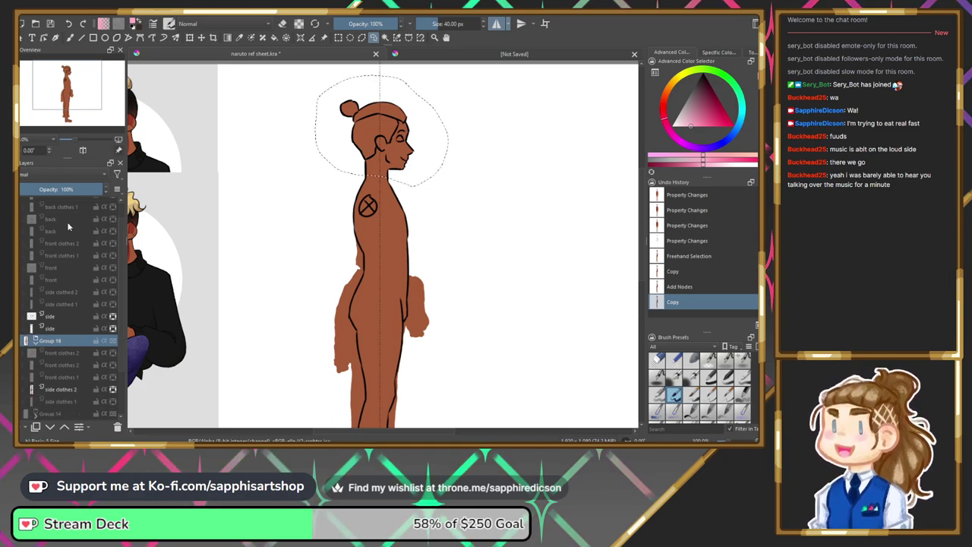
pyautogui.click(685, 256)
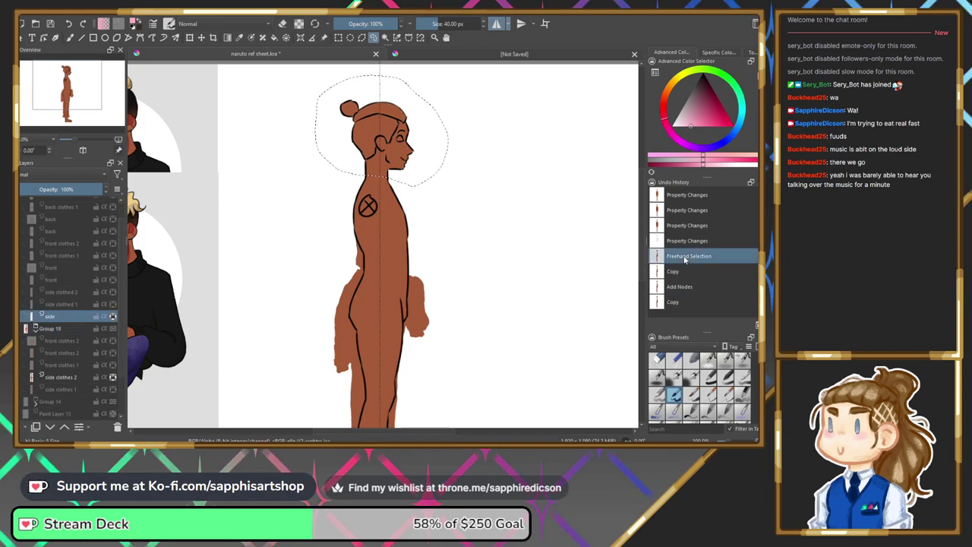
# Copy the selected head from the side clothes 2 fill in Group 18 to a new layer.
pyautogui.click(66, 376)
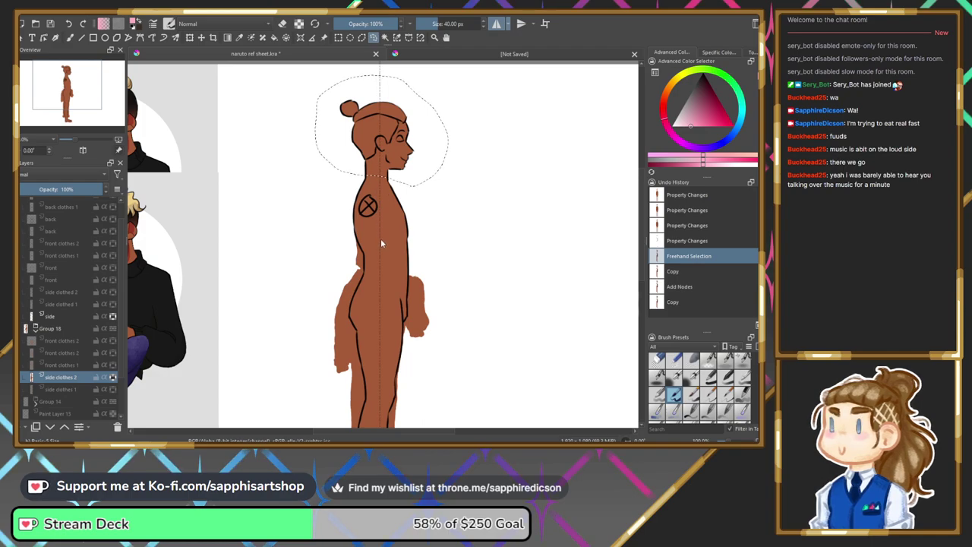
pyautogui.hotkey('ctrl', 'alt', 'j')
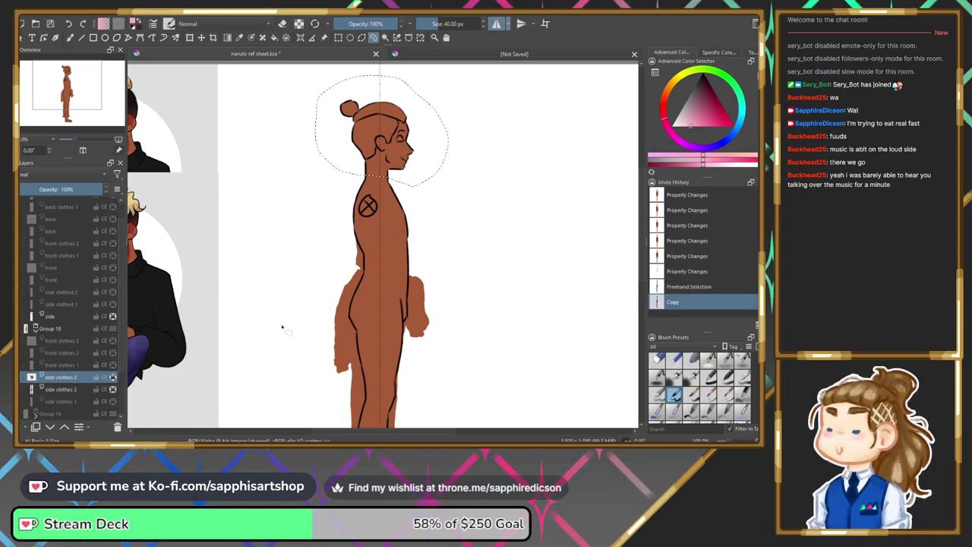
pyautogui.click(22, 378)
pyautogui.click(23, 378)
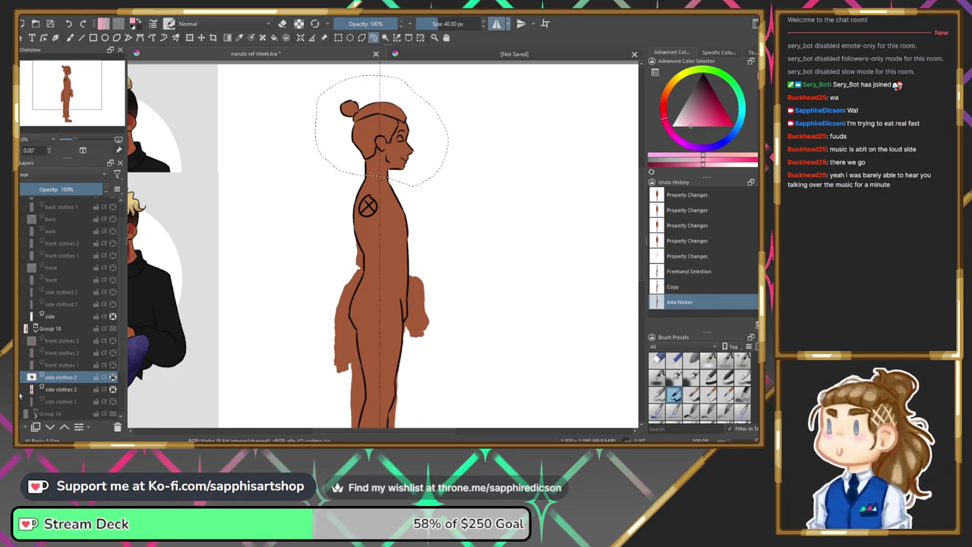
# Hide the original side clothes 2 fill and its head copy, and clear the selection.
pyautogui.click(30, 389)
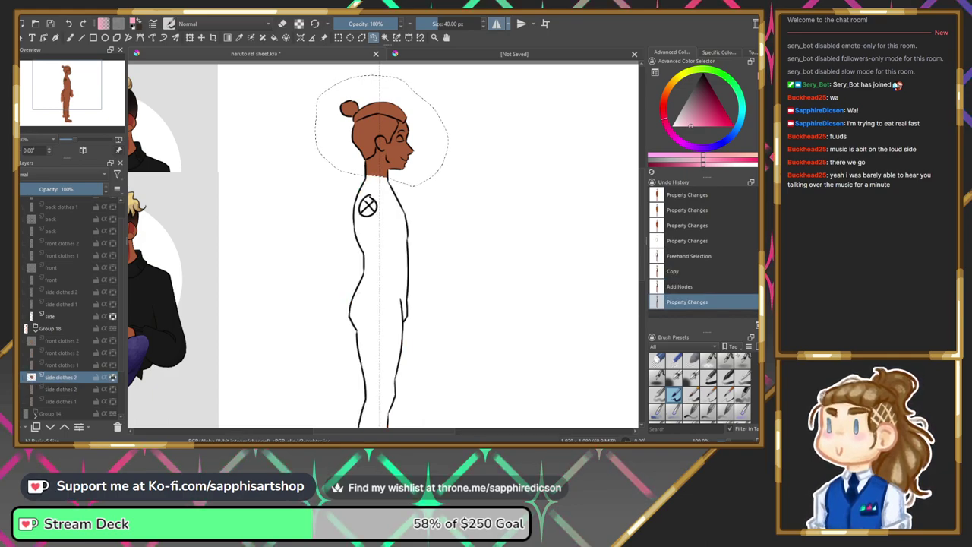
pyautogui.click(31, 329)
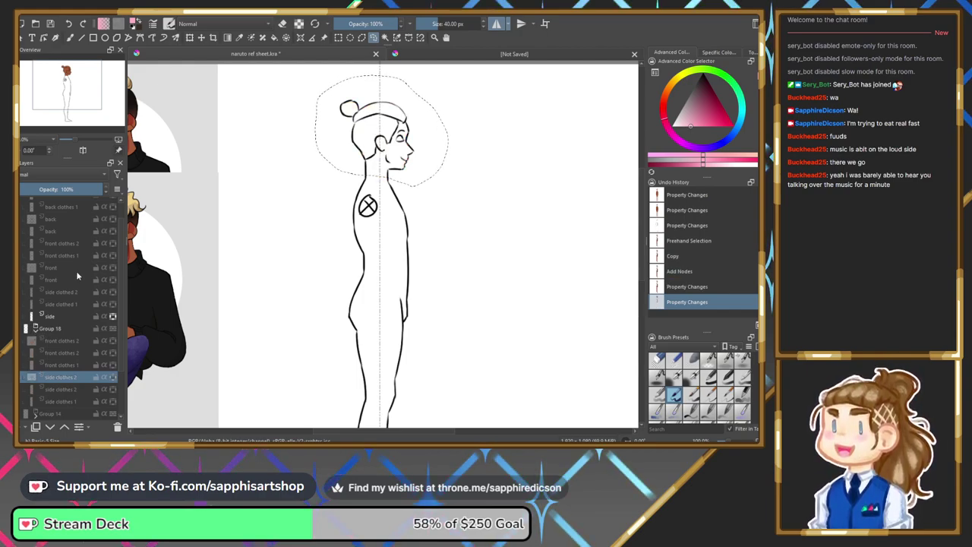
pyautogui.hotkey('ctrl', 'shift', 'a')
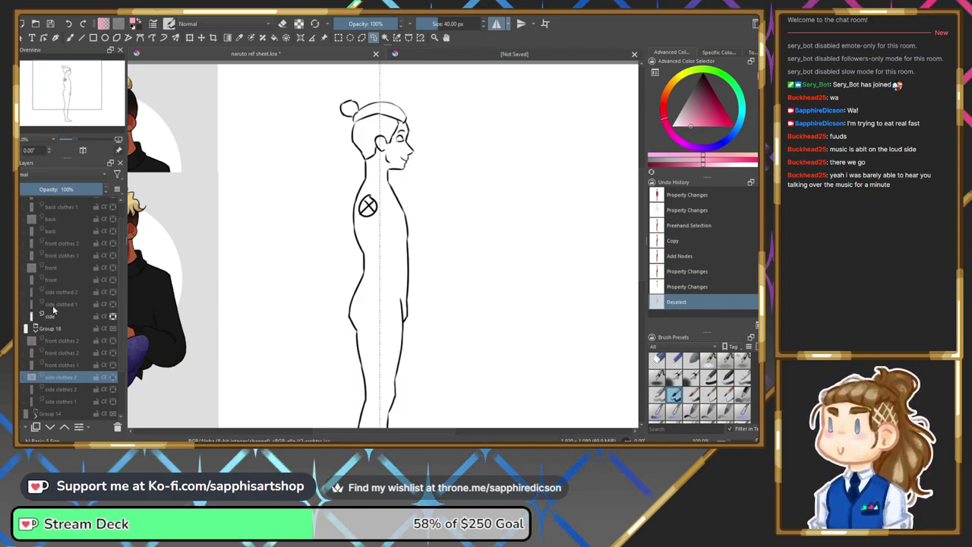
# Show the side clothes 1 fill, and replace the side line art with the side clothed 1 line art.
pyautogui.click(22, 402)
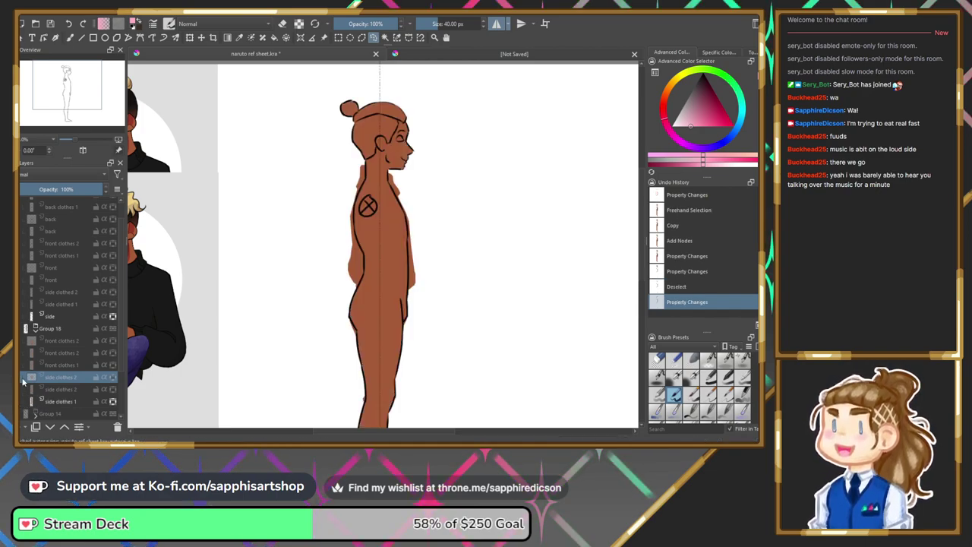
pyautogui.click(35, 329)
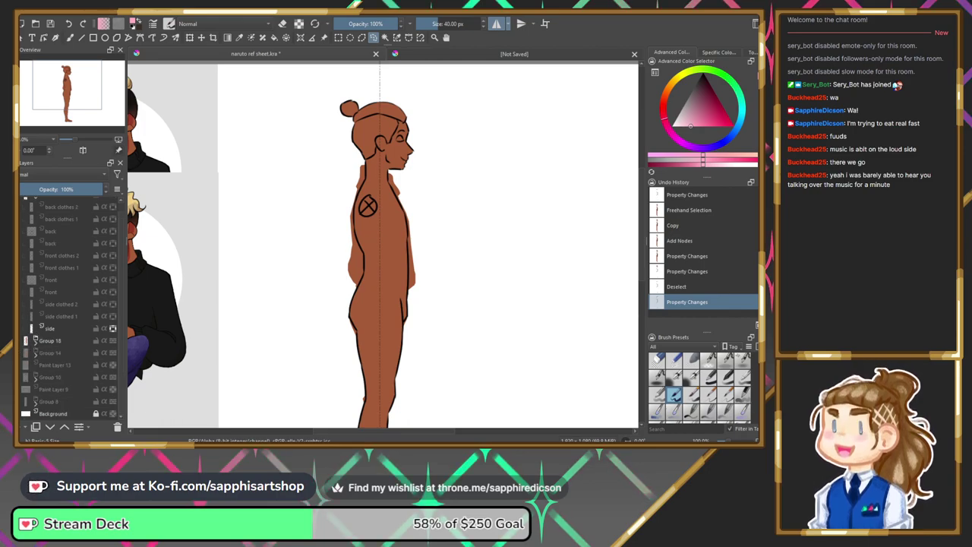
pyautogui.click(22, 328)
pyautogui.click(22, 316)
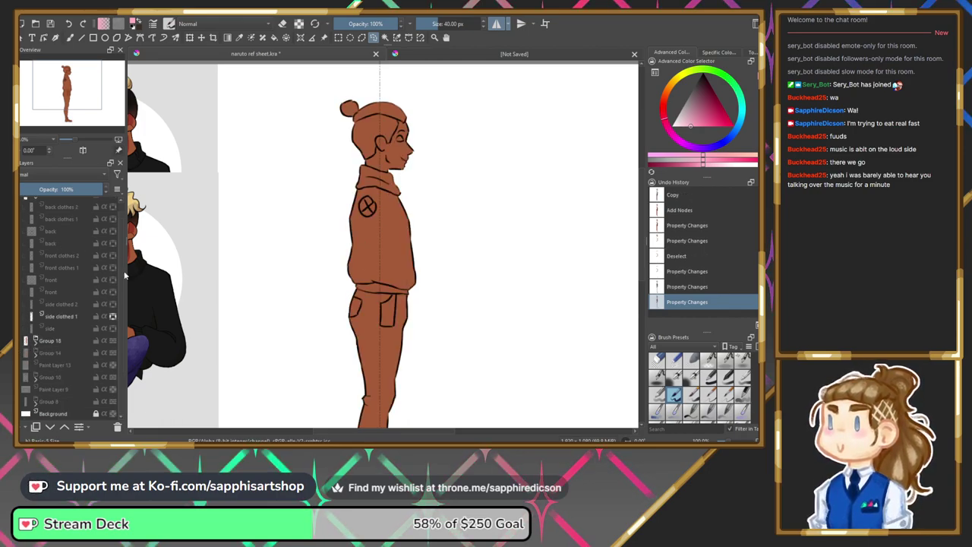
# Make the side clothes 1 fill in Group 18 the active layer and turn off horizontal mirror painting.
pyautogui.scroll(1, 60, 224)
pyautogui.click(35, 204)
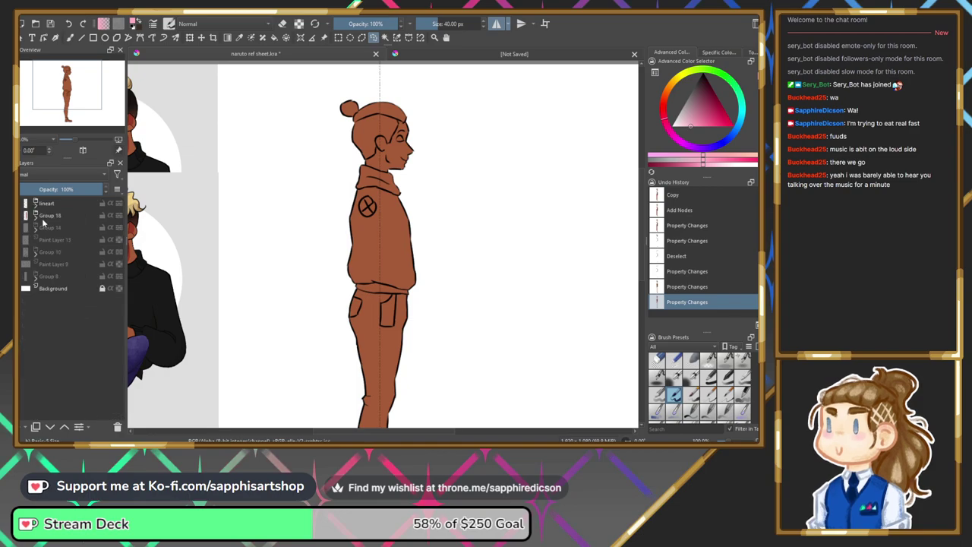
pyautogui.click(35, 216)
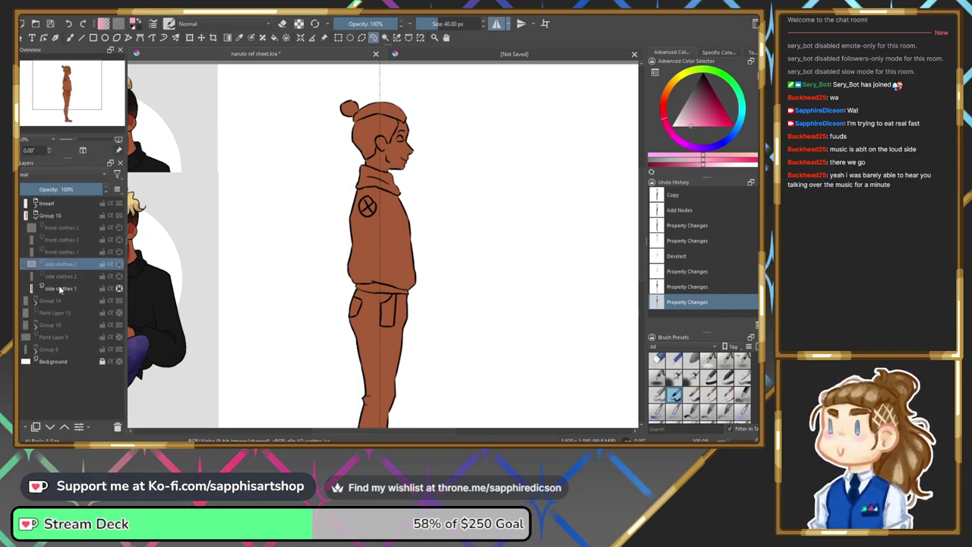
pyautogui.click(35, 216)
pyautogui.moveTo(85, 97); pyautogui.dragTo(75, 101)
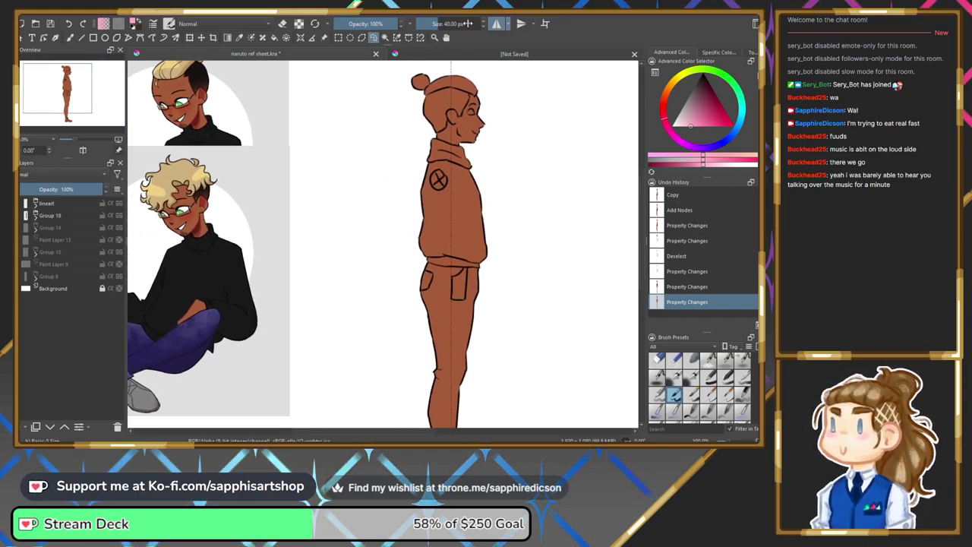
pyautogui.click(35, 215)
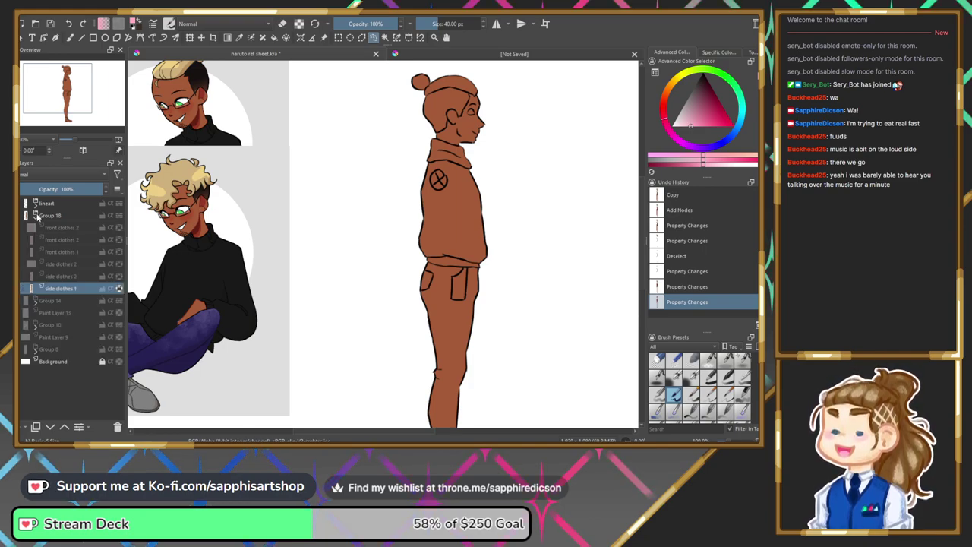
pyautogui.click(35, 216)
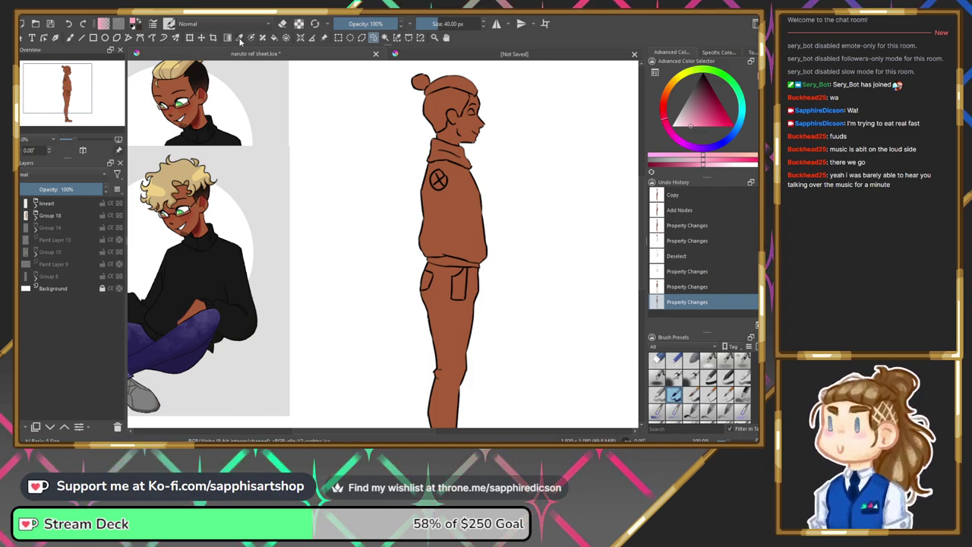
# Paint the side figure's turtleneck sweater black, using the colour sampled from the reference character's sweater.
pyautogui.keyDown('ctrl'); pyautogui.click(224, 256); pyautogui.keyUp('ctrl')
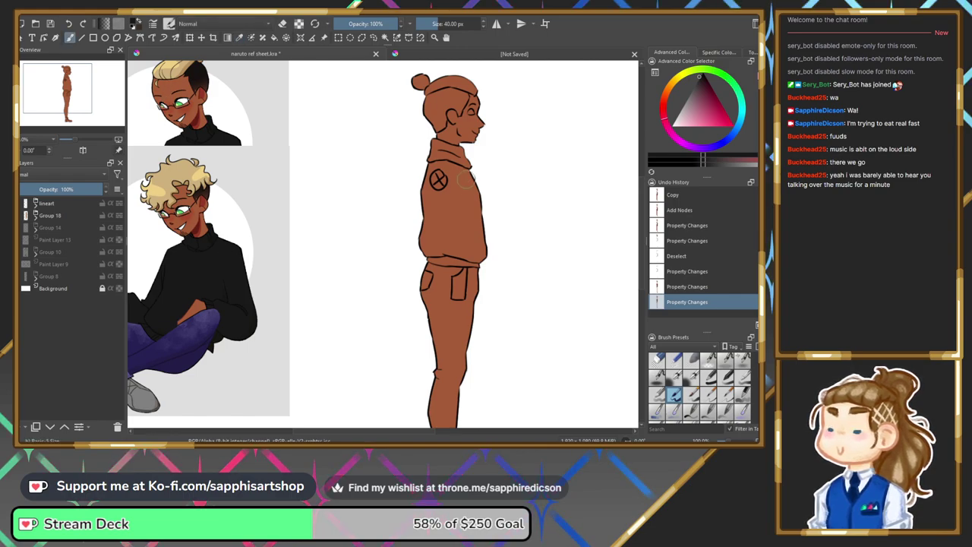
pyautogui.moveTo(436, 151)
pyautogui.mouseDown()
pyautogui.moveTo(471, 175)
pyautogui.moveTo(458, 164)
pyautogui.moveTo(431, 235)
pyautogui.moveTo(425, 224)
pyautogui.moveTo(445, 219)
pyautogui.moveTo(494, 250)
pyautogui.mouseUp()
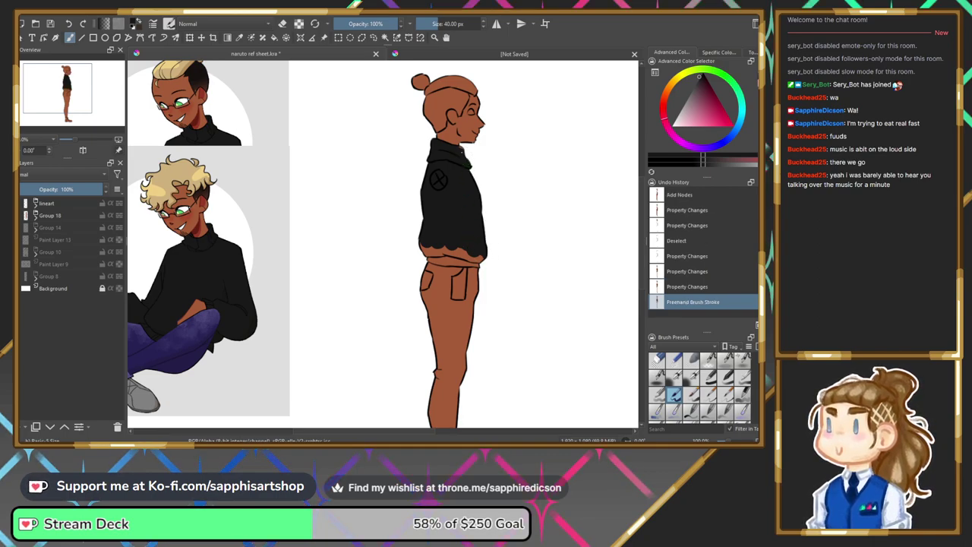
pyautogui.moveTo(463, 152); pyautogui.dragTo(461, 177)
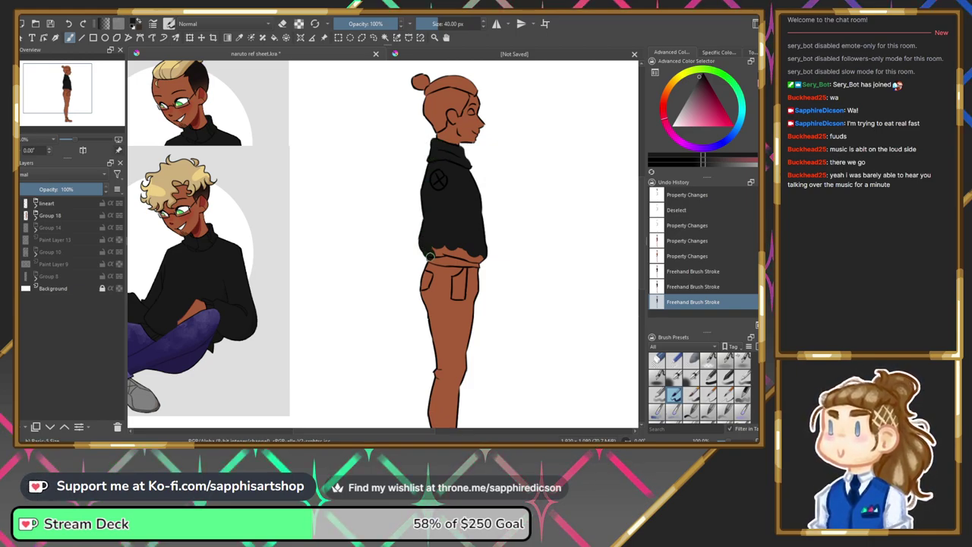
pyautogui.moveTo(454, 263)
pyautogui.mouseDown()
pyautogui.moveTo(476, 252)
pyautogui.moveTo(436, 251)
pyautogui.mouseUp()
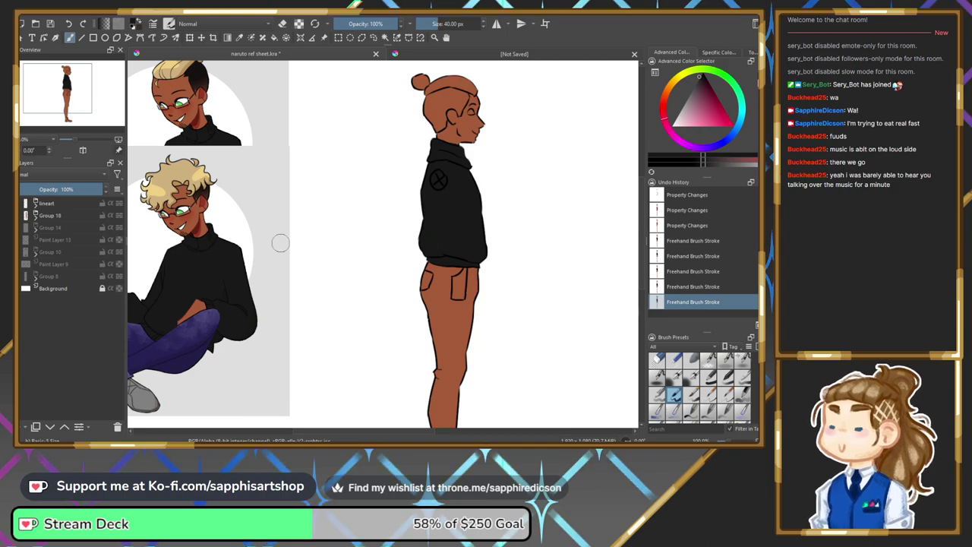
# Touch up the black fill along the hem of the side figure's sweater.
pyautogui.moveTo(70, 140); pyautogui.dragTo(85, 142)
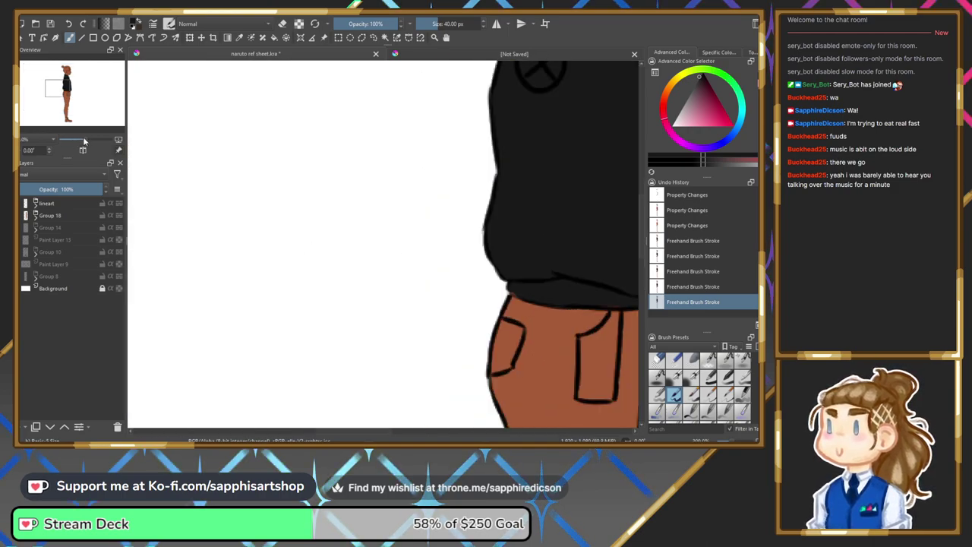
pyautogui.moveTo(59, 93); pyautogui.dragTo(67, 92)
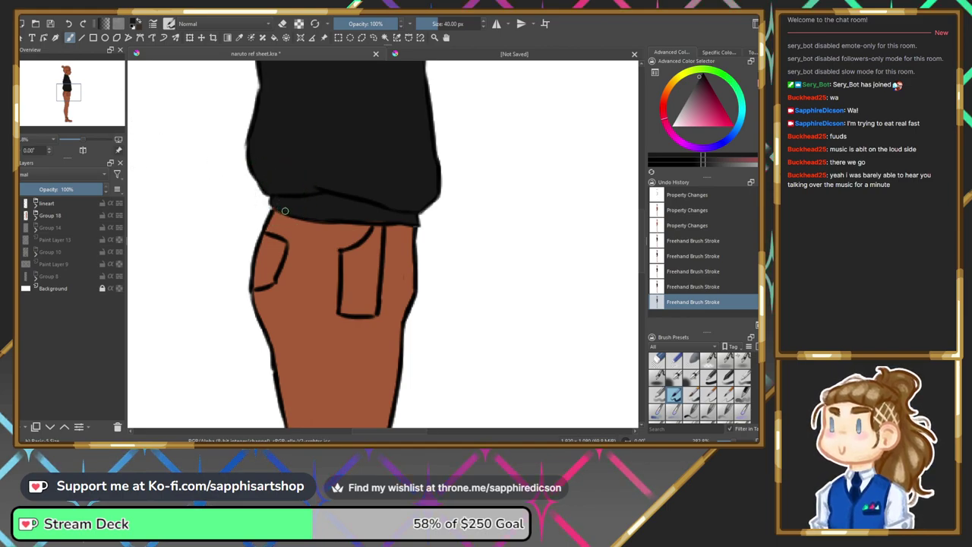
pyautogui.moveTo(272, 201); pyautogui.dragTo(383, 217)
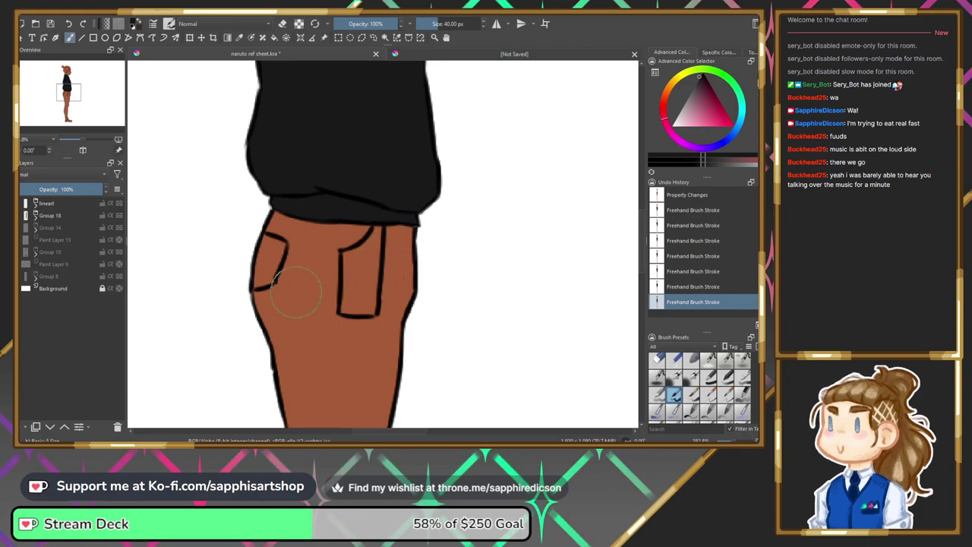
# Erase stray line art near the front of the sweater hem on the side clothed 1 layer.
pyautogui.click(37, 203)
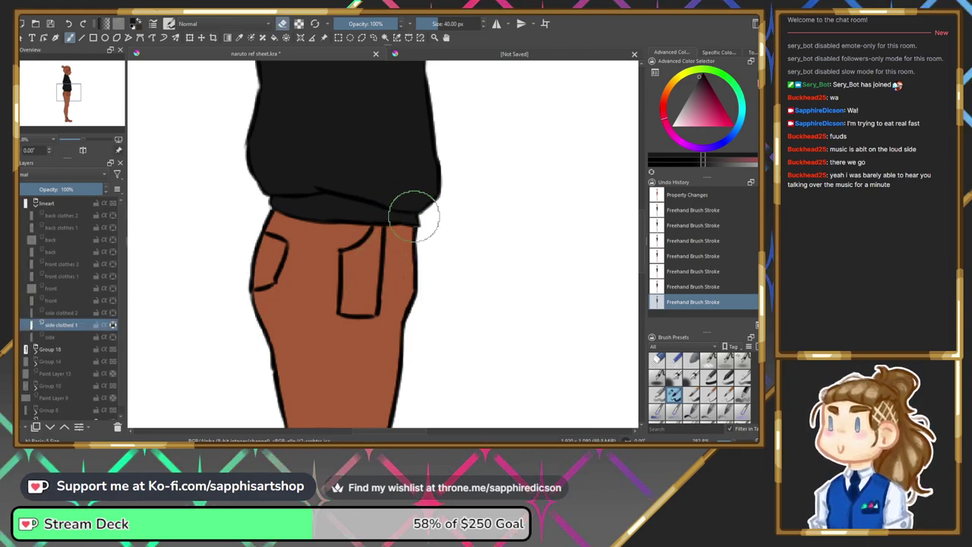
pyautogui.click(395, 285)
pyautogui.moveTo(69, 95)
pyautogui.mouseDown()
pyautogui.moveTo(68, 122)
pyautogui.moveTo(67, 72)
pyautogui.moveTo(70, 90)
pyautogui.mouseUp()
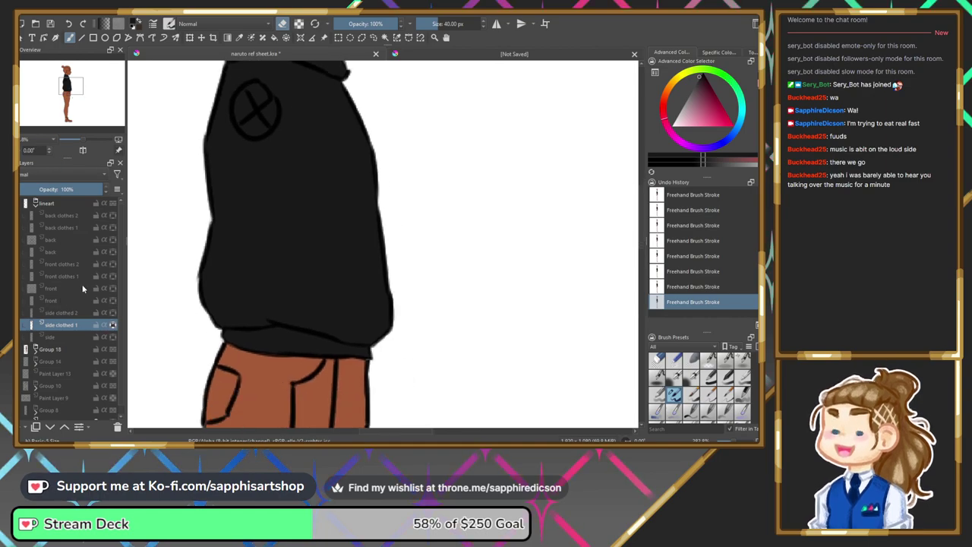
pyautogui.click(35, 203)
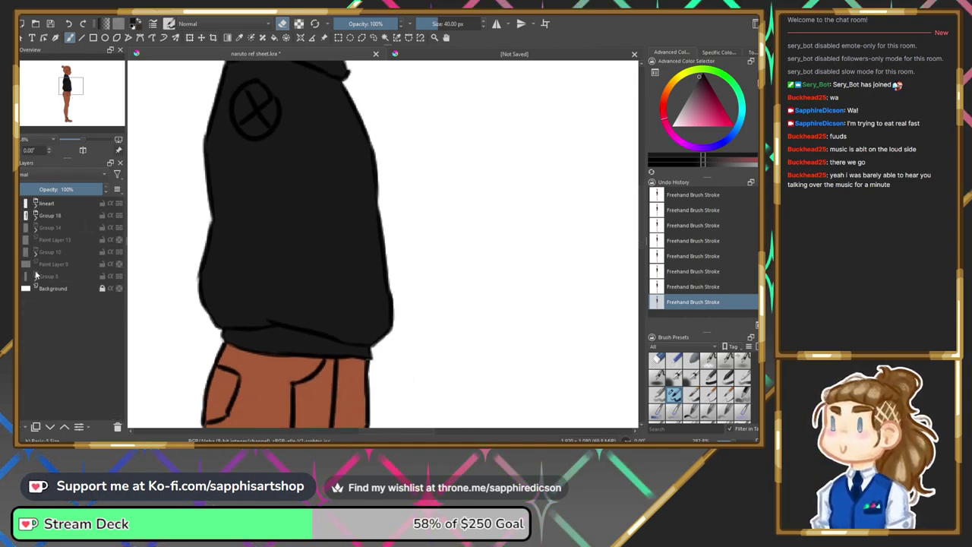
# Return to the side clothes 1 fill with erasing off, and sample the dark undercut colour from the upper reference portrait.
pyautogui.click(35, 216)
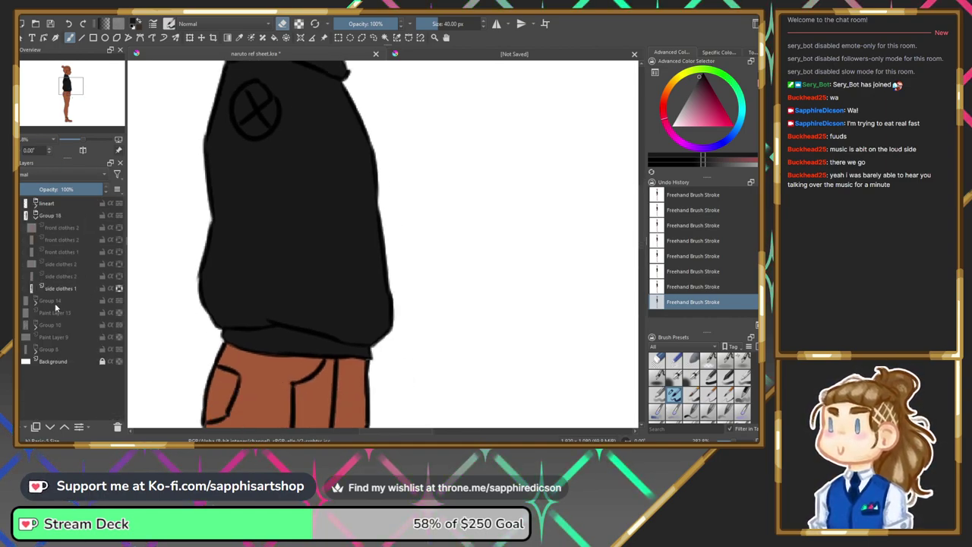
pyautogui.click(37, 216)
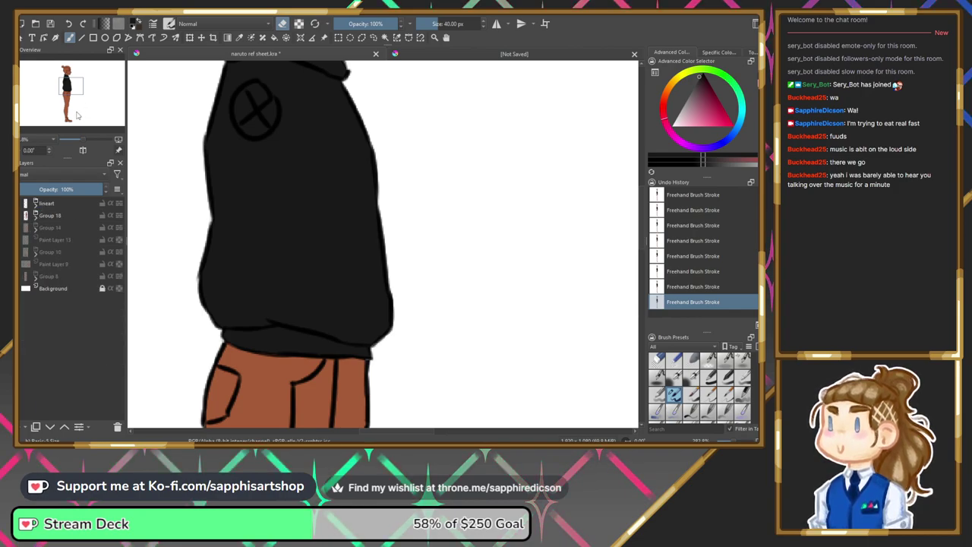
pyautogui.moveTo(83, 141); pyautogui.dragTo(79, 140)
pyautogui.moveTo(73, 89); pyautogui.dragTo(46, 79)
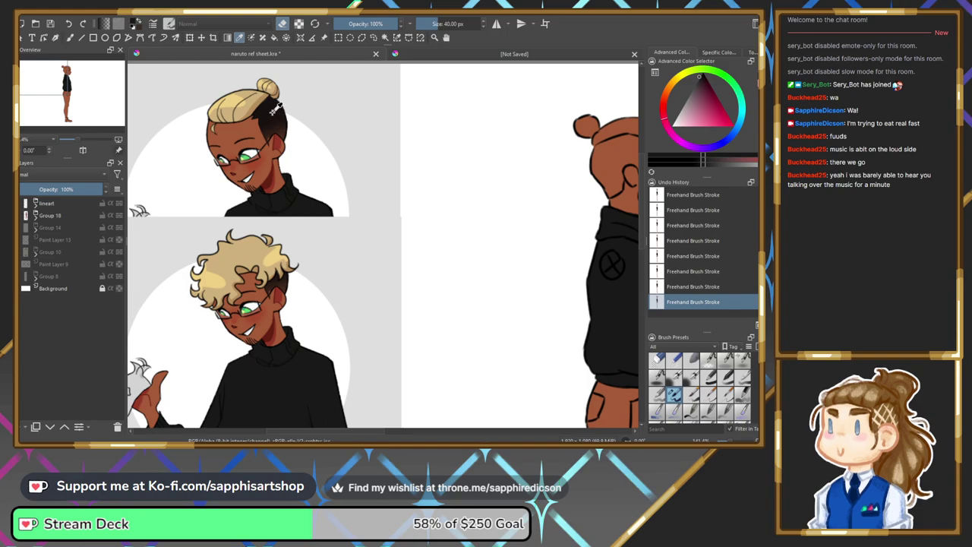
pyautogui.click(112, 92)
pyautogui.moveTo(112, 92); pyautogui.dragTo(95, 81)
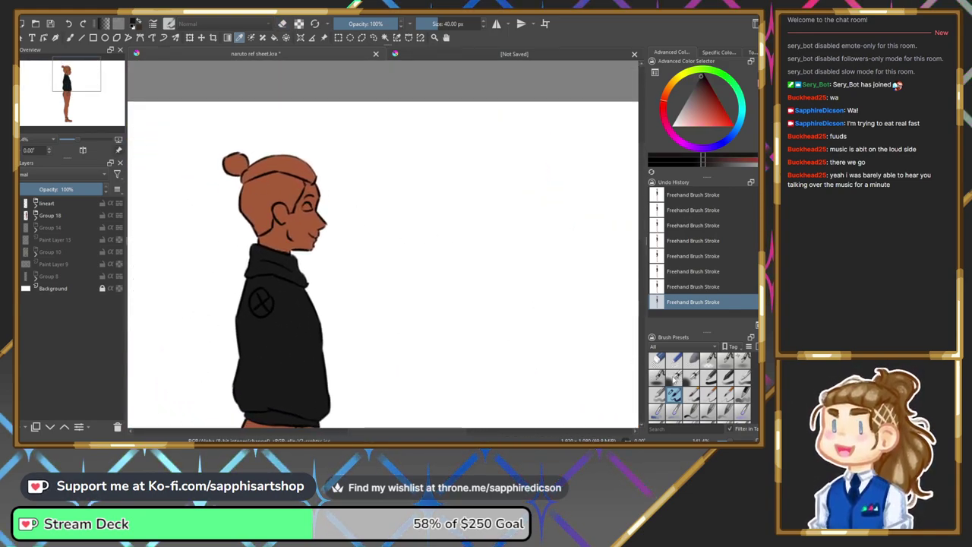
# Airbrush the side figure's undercut with the sampled dark colour, using Airbrush Soft at 59 px and fading it into the skin toward the nape.
pyautogui.click(674, 377)
pyautogui.press('b')
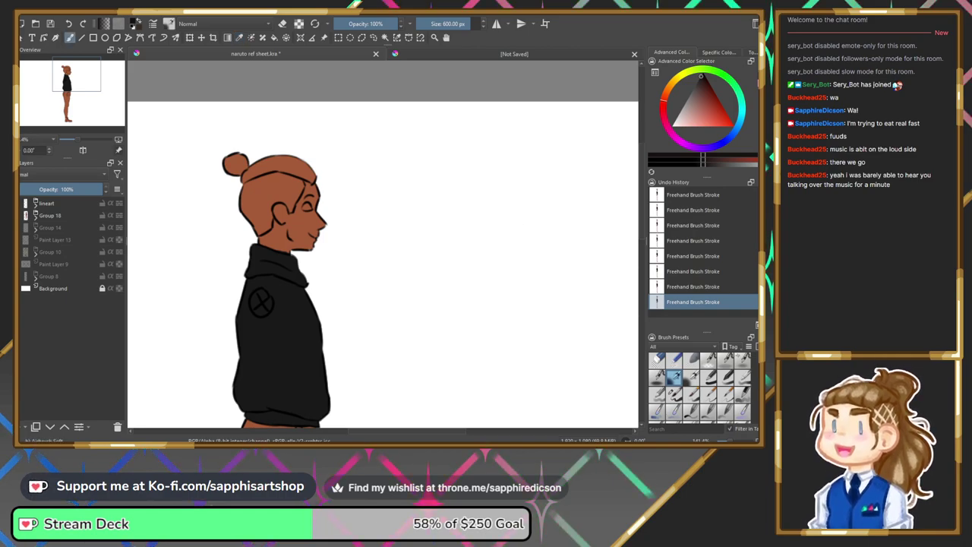
pyautogui.scroll(-3, 495, 215)
pyautogui.hotkey('ctrl', '+')
pyautogui.hotkey('ctrl', '+')
pyautogui.hotkey('ctrl', '+')
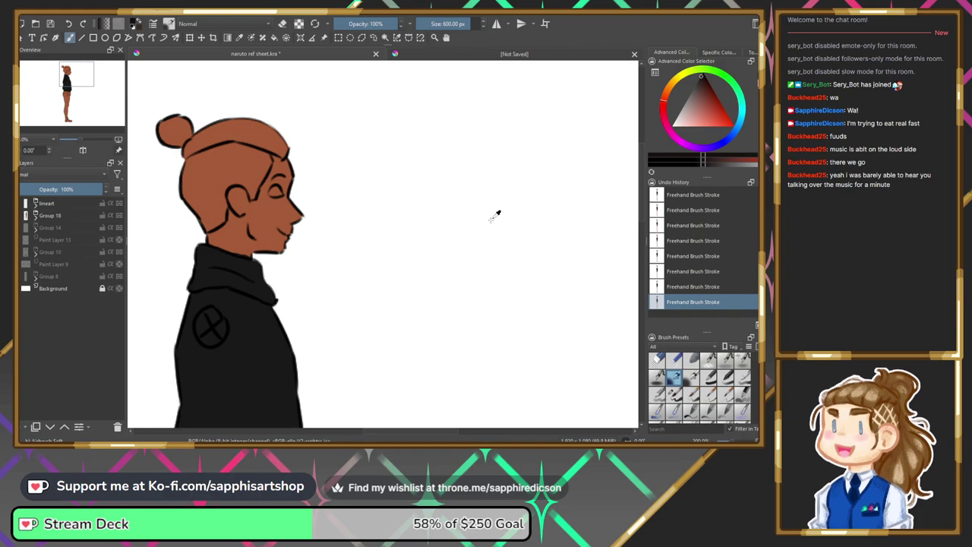
pyautogui.moveTo(74, 84); pyautogui.dragTo(63, 83)
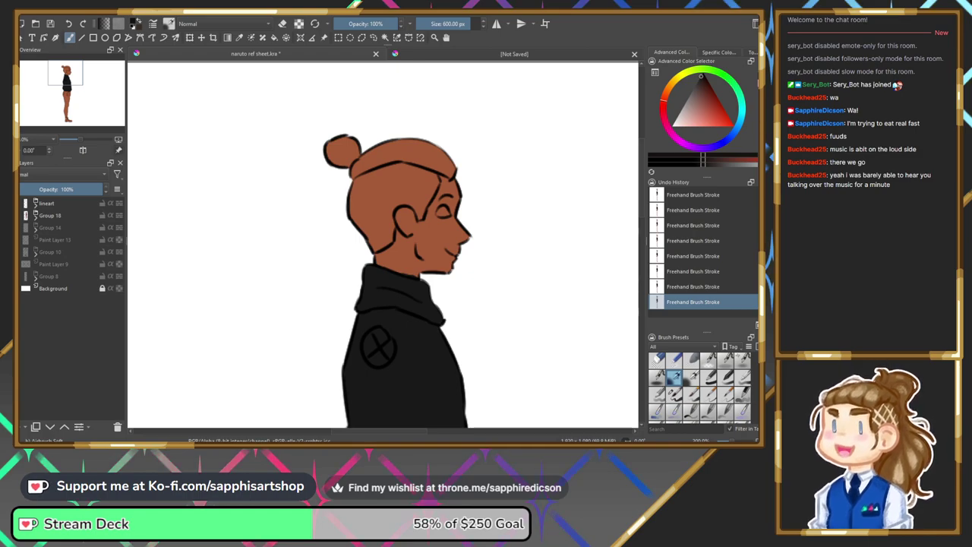
pyautogui.press('[')
pyautogui.press('[')
pyautogui.press('[')
pyautogui.press('[')
pyautogui.press('[')
pyautogui.press('[')
pyautogui.press('[')
pyautogui.press('[')
pyautogui.press('[')
pyautogui.press('[')
pyautogui.press('[')
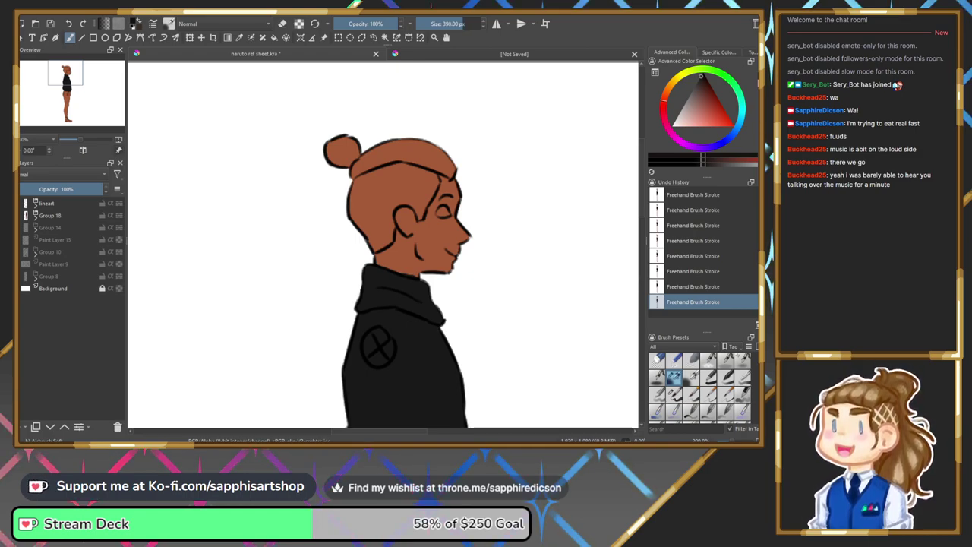
pyautogui.press('[')
pyautogui.press('[')
pyautogui.press('[')
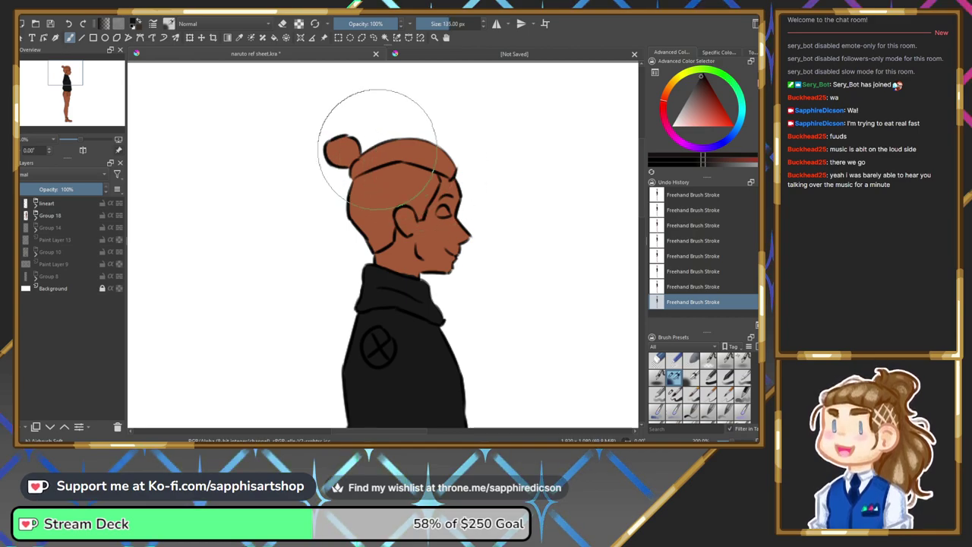
pyautogui.press('[')
pyautogui.press('[')
pyautogui.press('[')
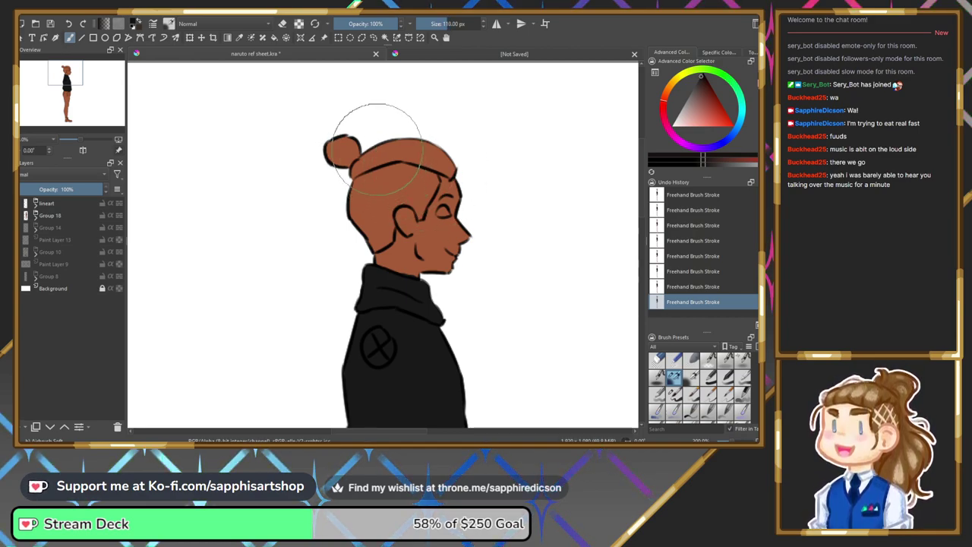
pyautogui.press('[')
pyautogui.press('[')
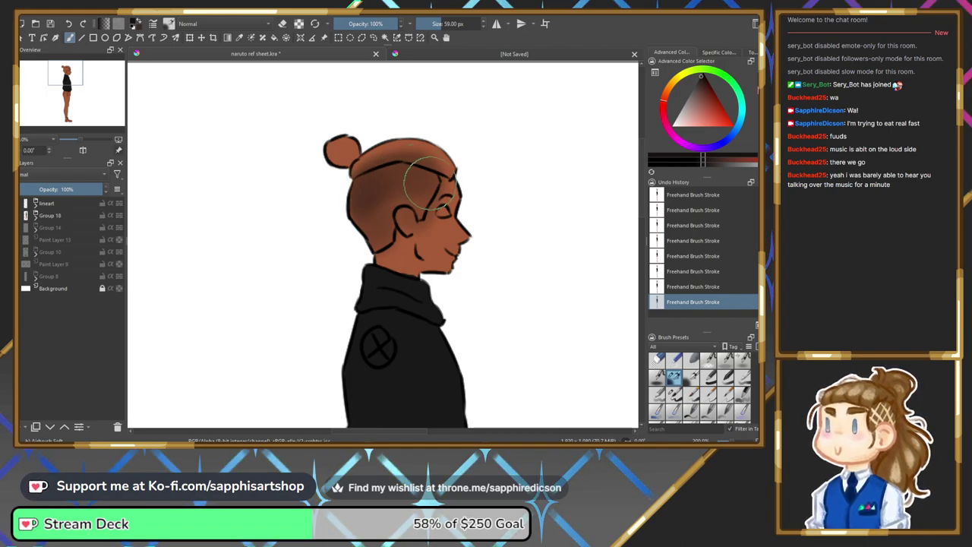
pyautogui.moveTo(354, 190)
pyautogui.mouseDown()
pyautogui.moveTo(393, 155)
pyautogui.moveTo(424, 152)
pyautogui.moveTo(361, 165)
pyautogui.moveTo(425, 154)
pyautogui.moveTo(365, 168)
pyautogui.moveTo(434, 165)
pyautogui.moveTo(373, 162)
pyautogui.moveTo(351, 182)
pyautogui.moveTo(395, 159)
pyautogui.moveTo(357, 179)
pyautogui.moveTo(429, 157)
pyautogui.moveTo(377, 165)
pyautogui.mouseUp()
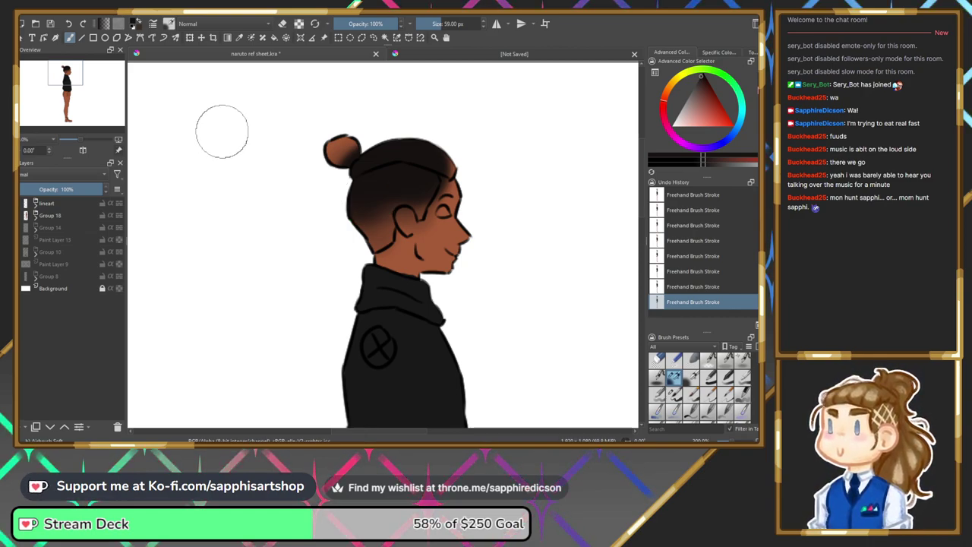
# Paint the side figure's bun and top hair blond with the basic 40 px brush, sampling the colour from the curly-haired reference portrait.
pyautogui.click(674, 394)
pyautogui.moveTo(74, 87); pyautogui.dragTo(53, 86)
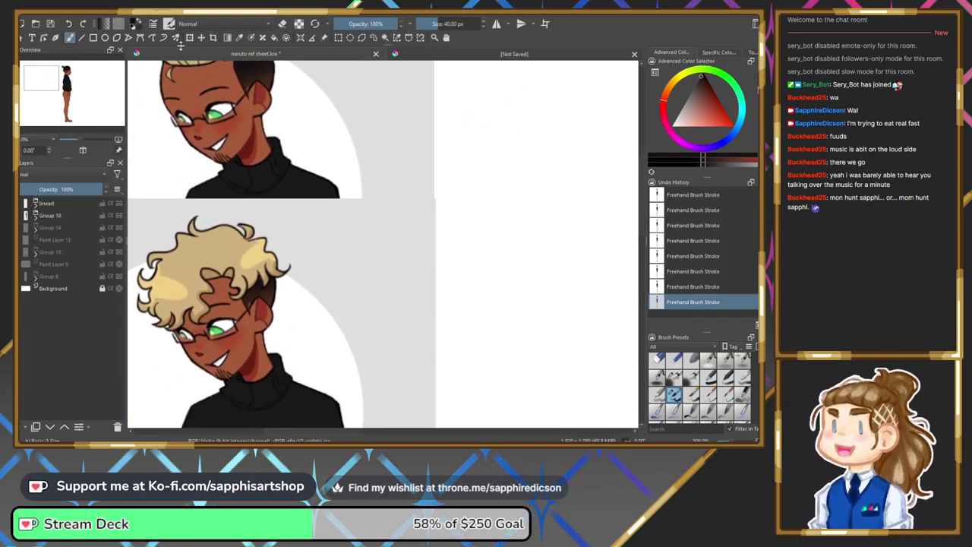
pyautogui.click(238, 38)
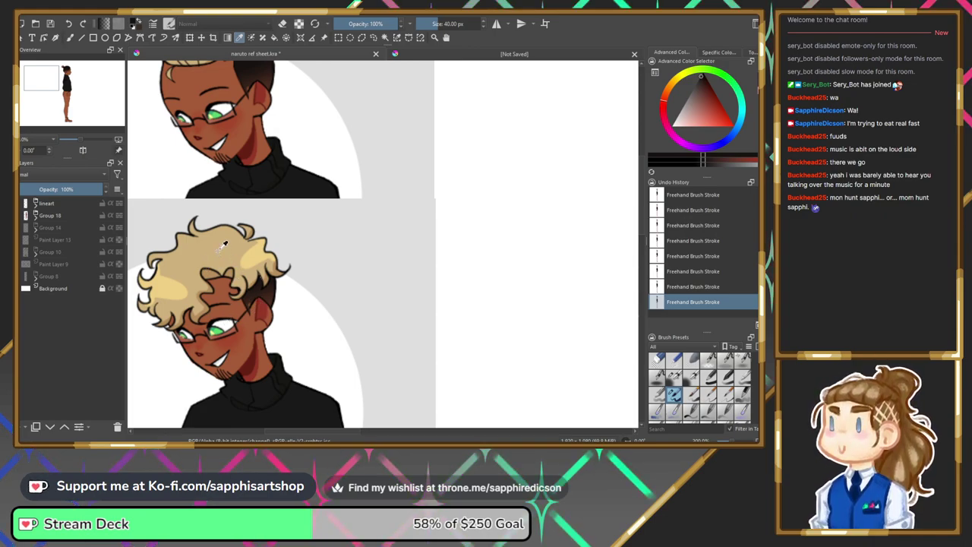
pyautogui.click(209, 225)
pyautogui.moveTo(45, 83); pyautogui.dragTo(75, 76)
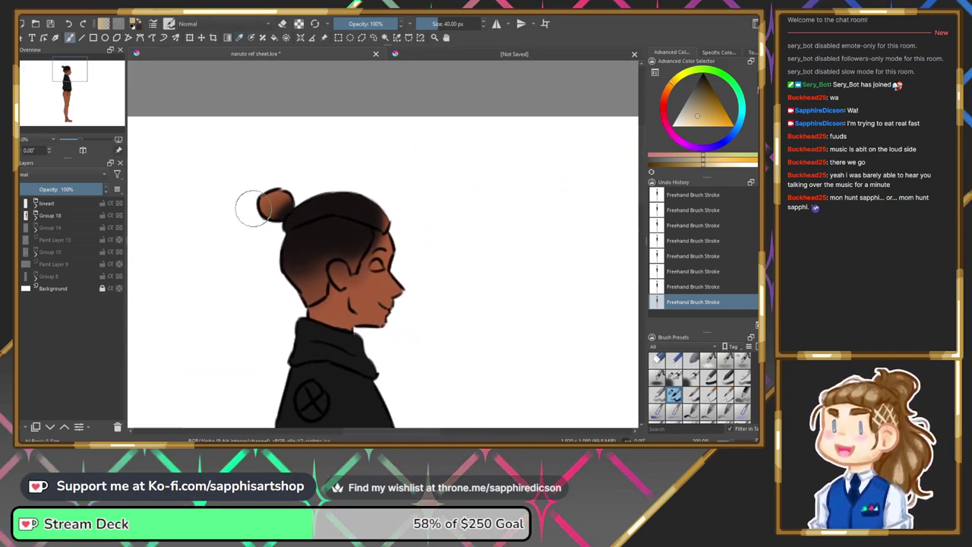
pyautogui.moveTo(267, 203)
pyautogui.mouseDown()
pyautogui.moveTo(292, 226)
pyautogui.moveTo(330, 212)
pyautogui.moveTo(386, 225)
pyautogui.moveTo(372, 207)
pyautogui.moveTo(337, 195)
pyautogui.moveTo(297, 211)
pyautogui.mouseUp()
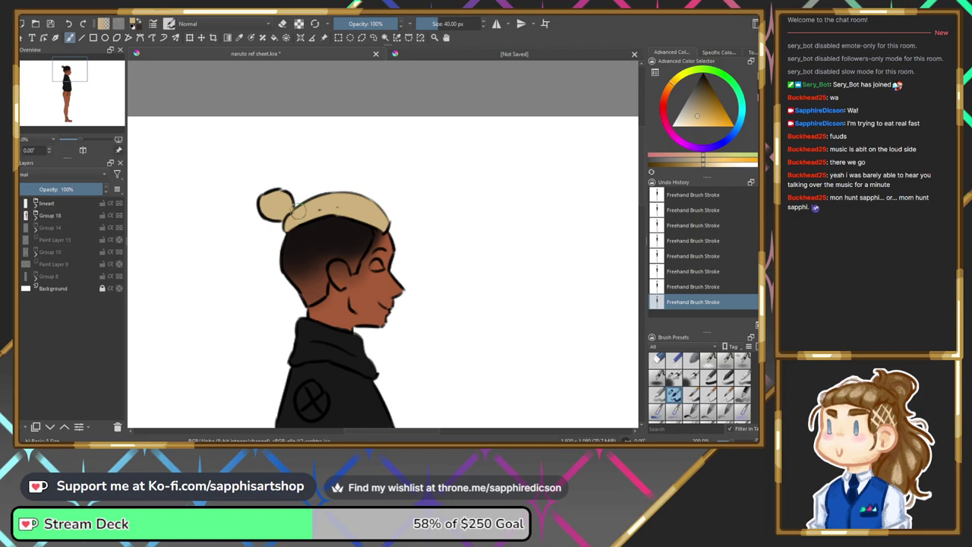
# Sample the skin brown from the side figure's face and paint over the dark airbrush spill on the face beside the hairline.
pyautogui.rightClick(352, 209)
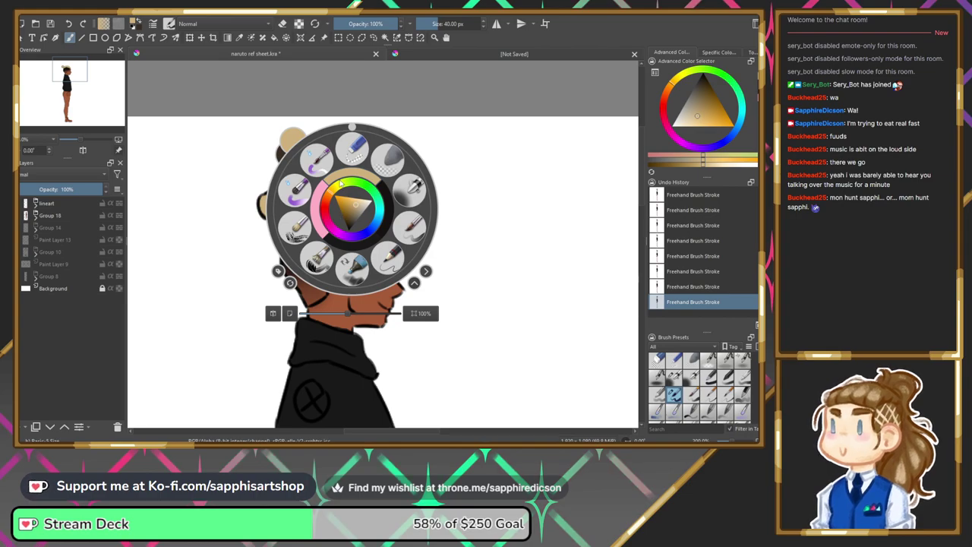
pyautogui.click(234, 154)
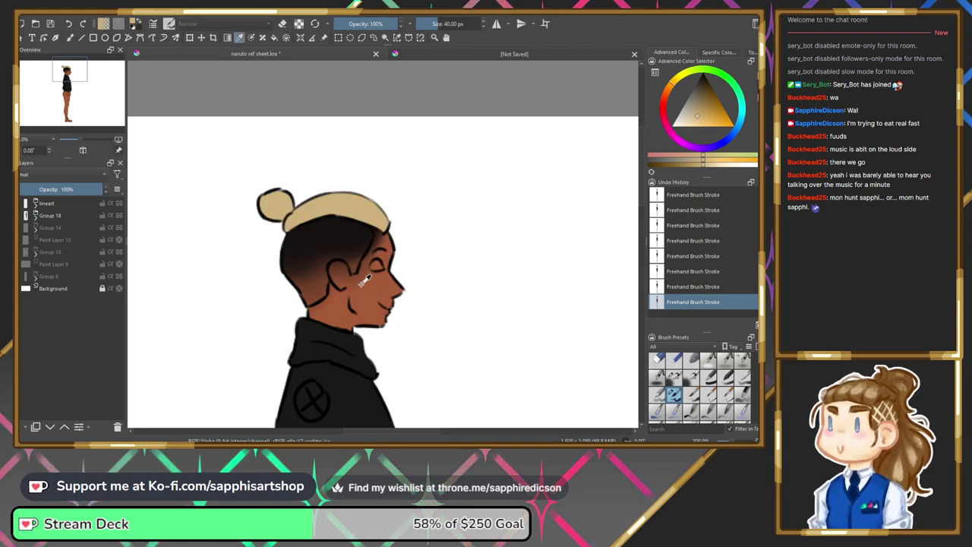
pyautogui.moveTo(78, 79)
pyautogui.mouseDown()
pyautogui.moveTo(82, 118)
pyautogui.moveTo(72, 72)
pyautogui.mouseUp()
pyautogui.click(262, 163)
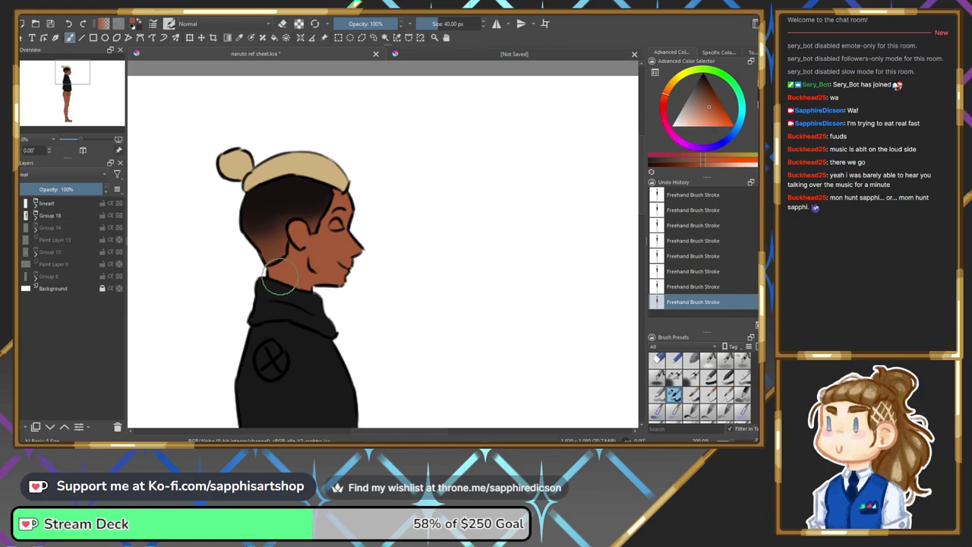
# Pick white and fill in the white of the side figure's eye.
pyautogui.rightClick(334, 237)
pyautogui.click(346, 228)
pyautogui.click(353, 225)
pyautogui.click(294, 121)
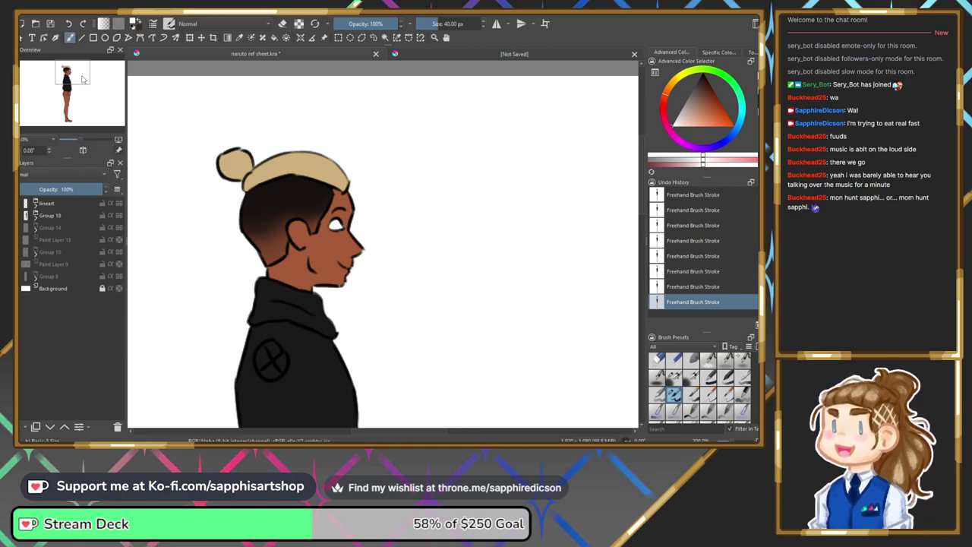
# Add a paint layer above lineart and paint a bright green swatch on it, sampled from the upper reference portrait's eye.
pyautogui.click(47, 203)
pyautogui.press('Insert')
pyautogui.click(50, 83)
pyautogui.moveTo(52, 84); pyautogui.dragTo(44, 79)
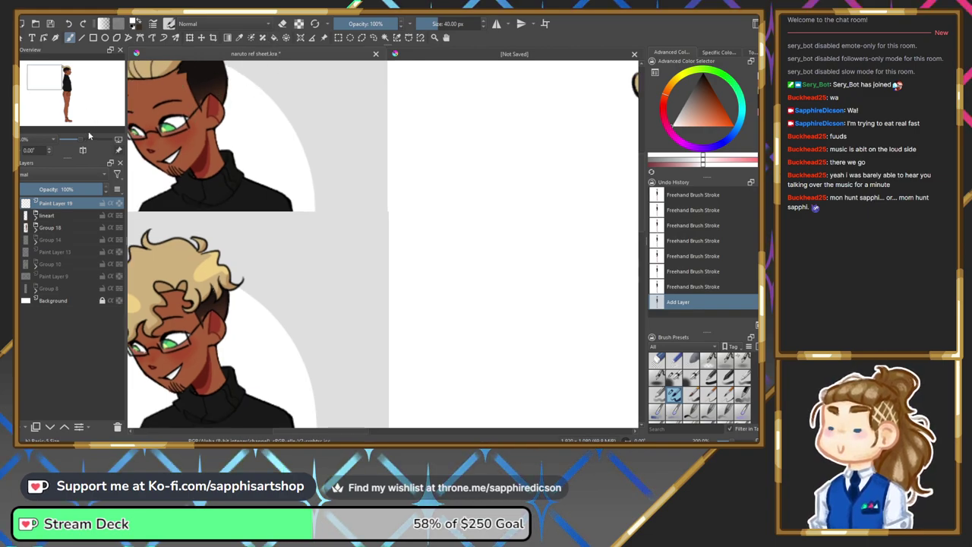
pyautogui.click(240, 38)
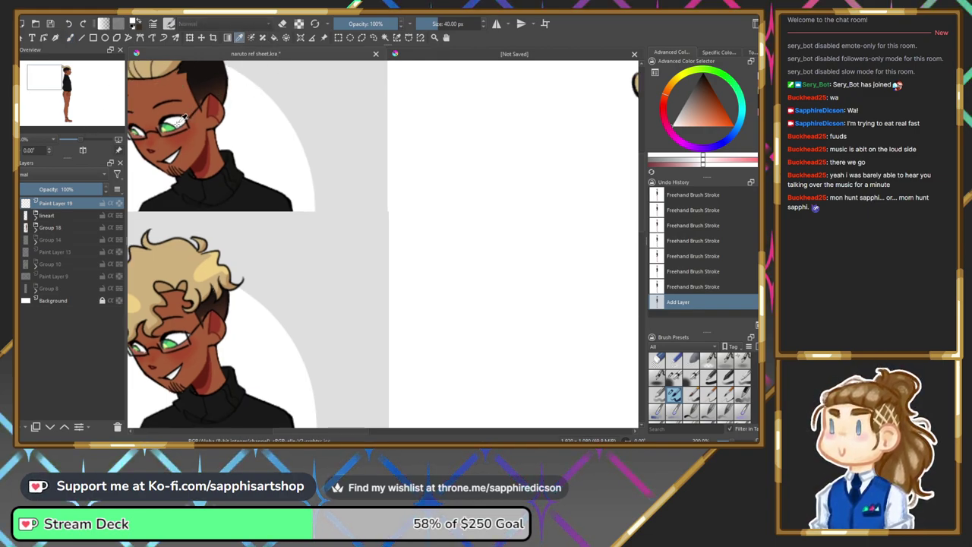
pyautogui.click(177, 119)
pyautogui.press('b')
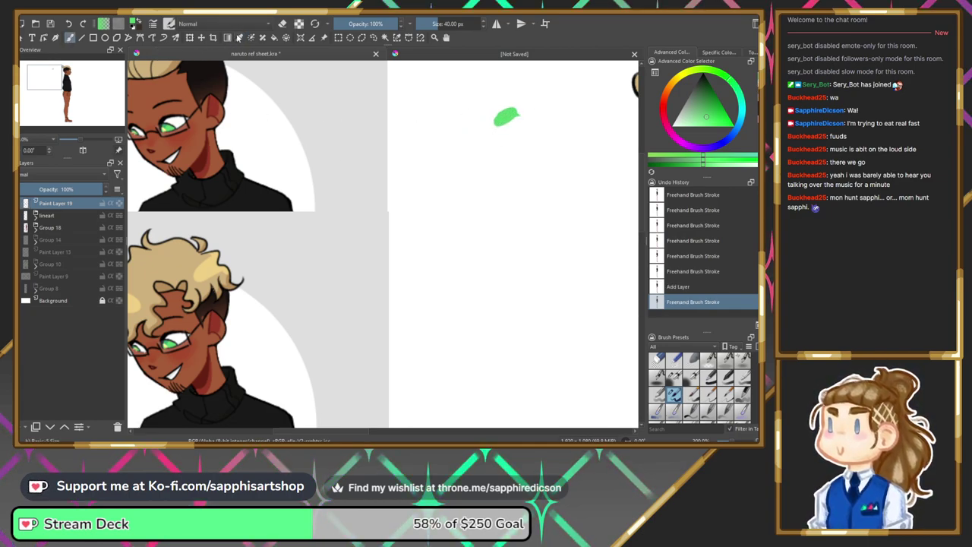
# Add a darker green and a pale yellow swatch beside the bright green one, sampling both from the same portrait's eye.
pyautogui.click(173, 119)
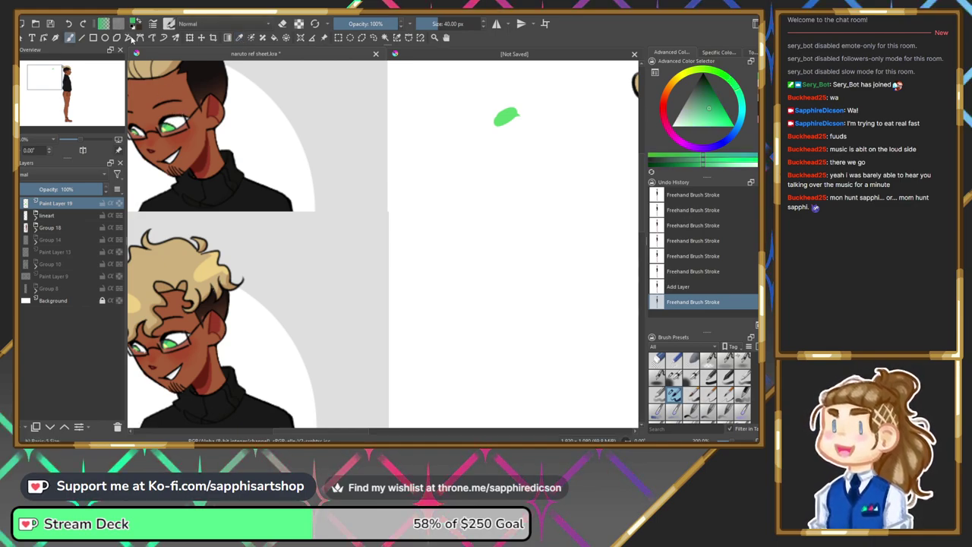
pyautogui.moveTo(488, 113); pyautogui.dragTo(513, 111)
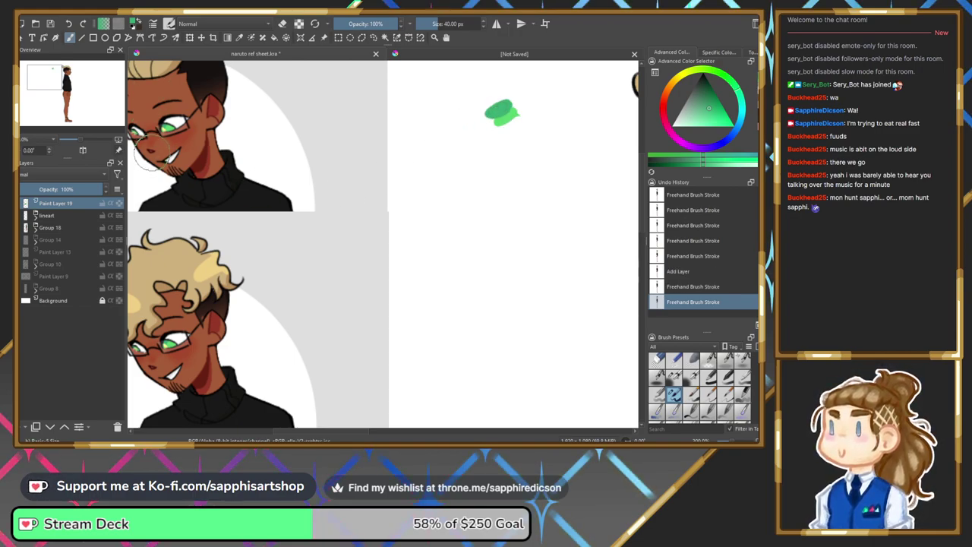
pyautogui.click(240, 38)
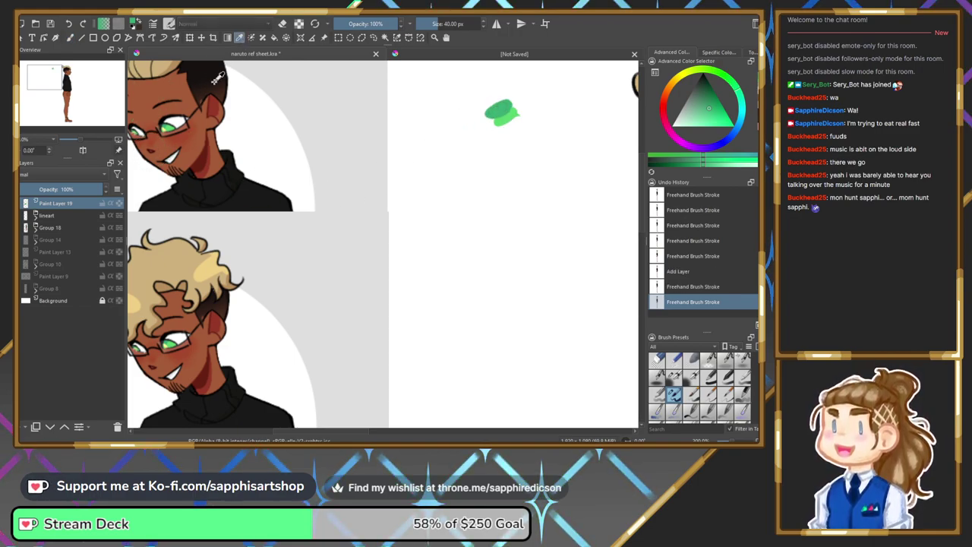
pyautogui.click(170, 123)
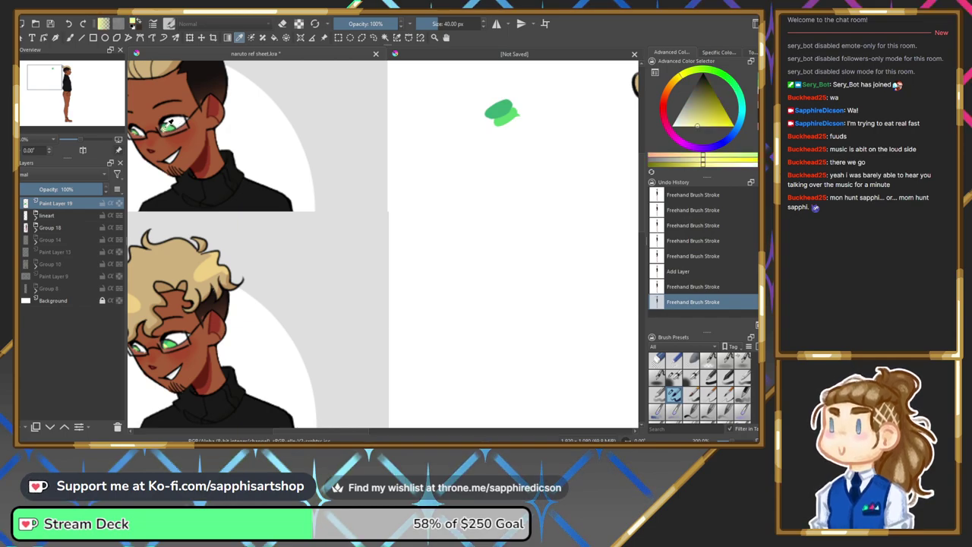
pyautogui.moveTo(53, 83); pyautogui.dragTo(81, 43)
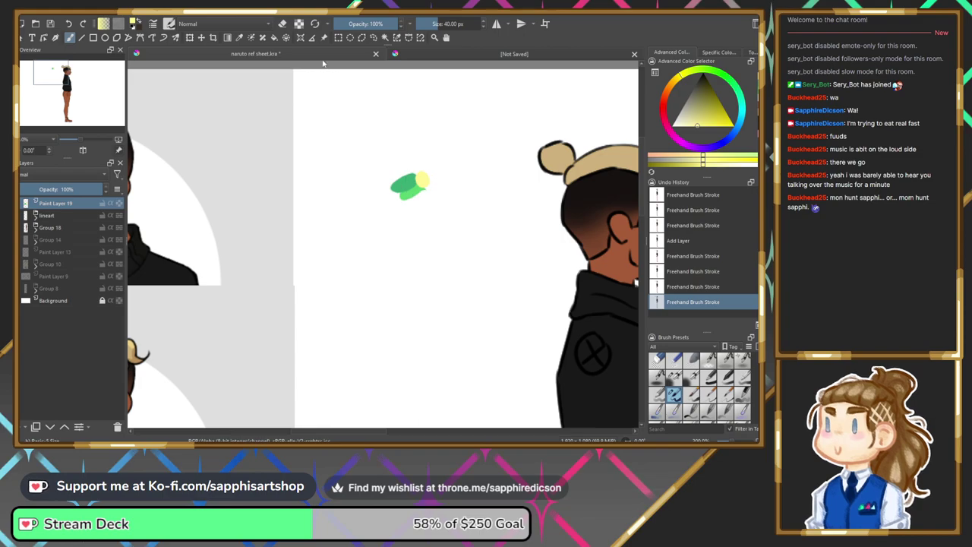
# Choose a lighter yellowish green and paint it as another swatch below the existing green ones.
pyautogui.rightClick(416, 148)
pyautogui.click(387, 143)
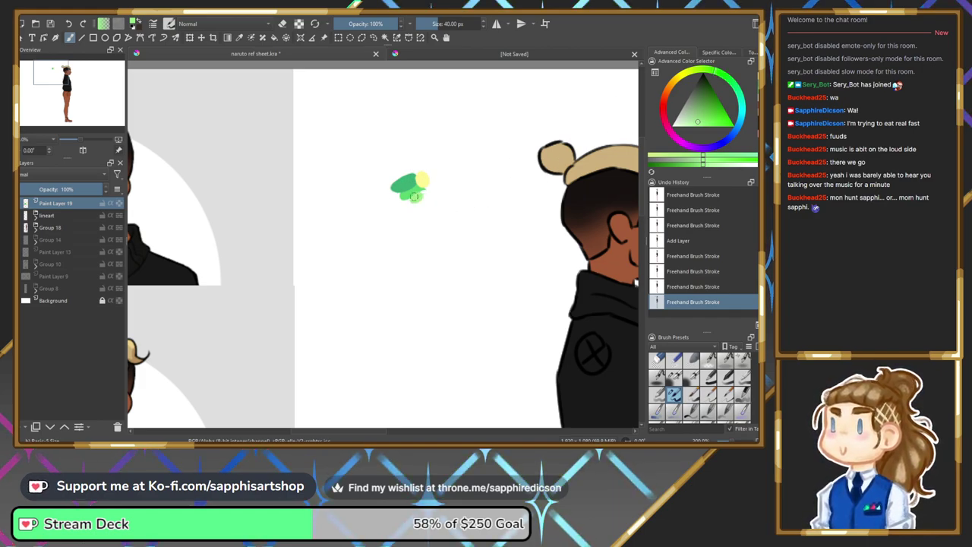
pyautogui.moveTo(414, 194); pyautogui.dragTo(422, 203)
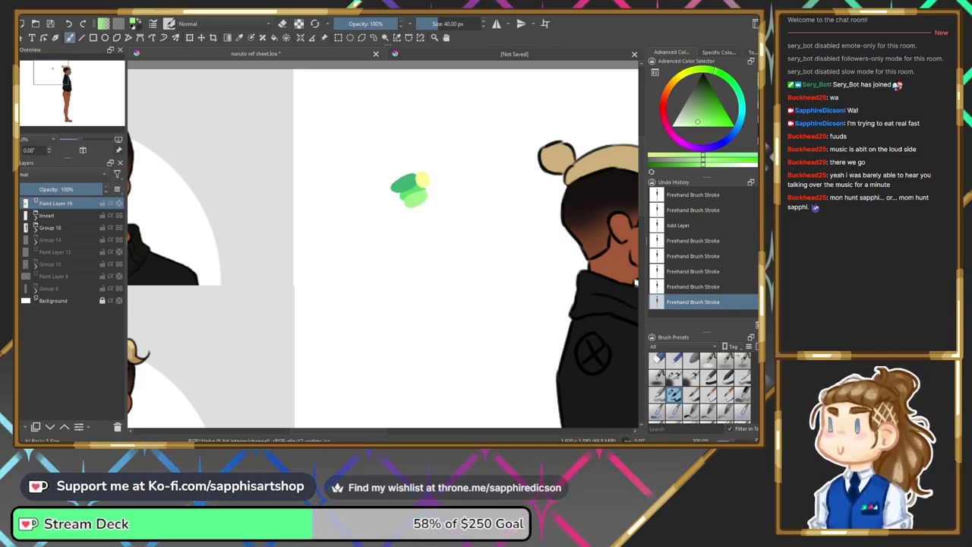
# Sample the darker green swatch, darken the colour further, and dab it as a deep green swatch over its upper part.
pyautogui.keyDown('ctrl'); pyautogui.click(404, 184); pyautogui.keyUp('ctrl')
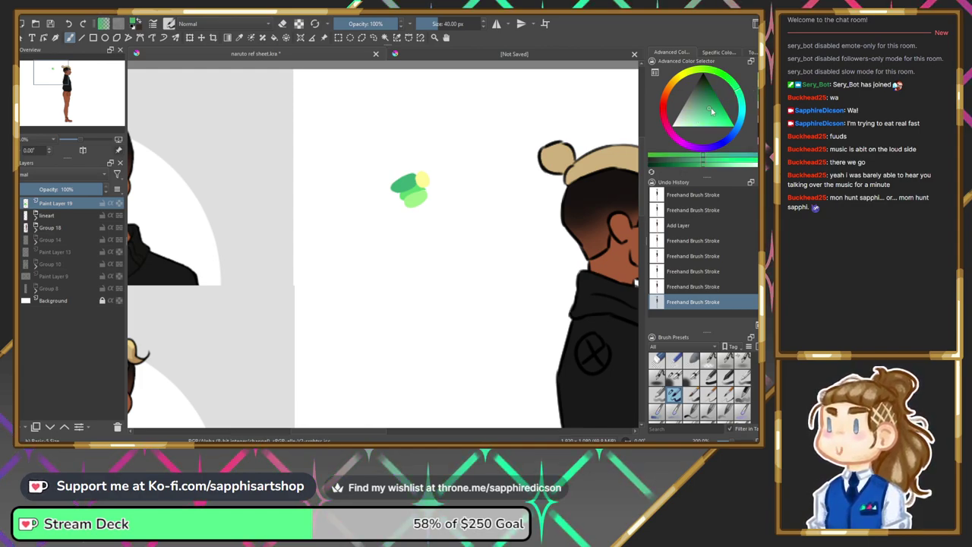
pyautogui.moveTo(709, 107); pyautogui.dragTo(710, 98)
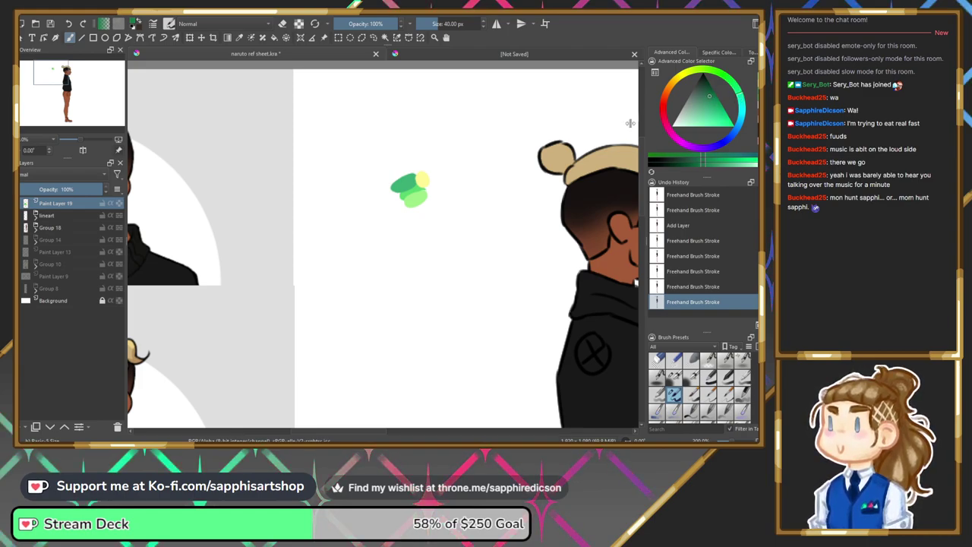
pyautogui.click(403, 178)
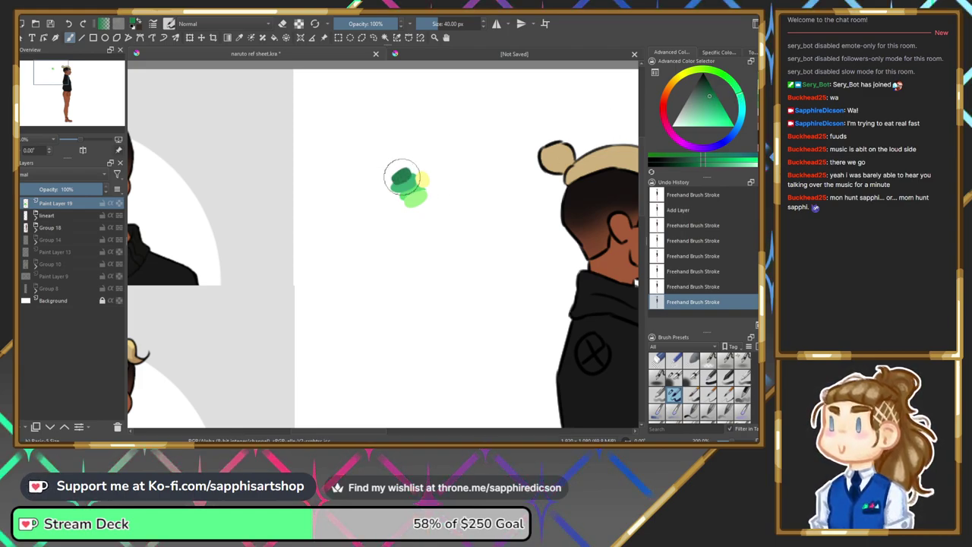
pyautogui.moveTo(58, 79)
pyautogui.mouseDown()
pyautogui.moveTo(52, 85)
pyautogui.moveTo(64, 78)
pyautogui.mouseUp()
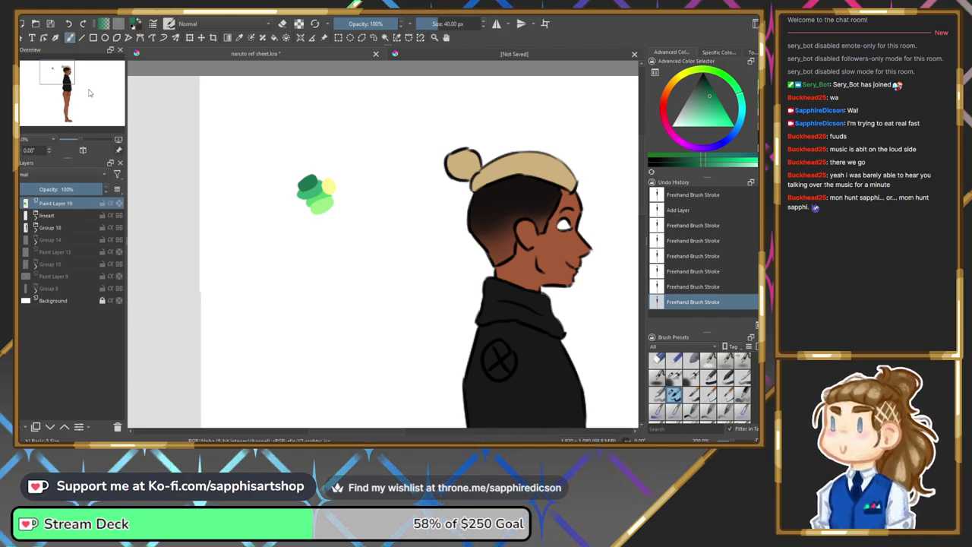
# Sample the light purple of the seated reference figure's trouser cuff and paint the side view's cuff with it on the side clothes 1 layer.
pyautogui.moveTo(66, 86); pyautogui.dragTo(32, 106)
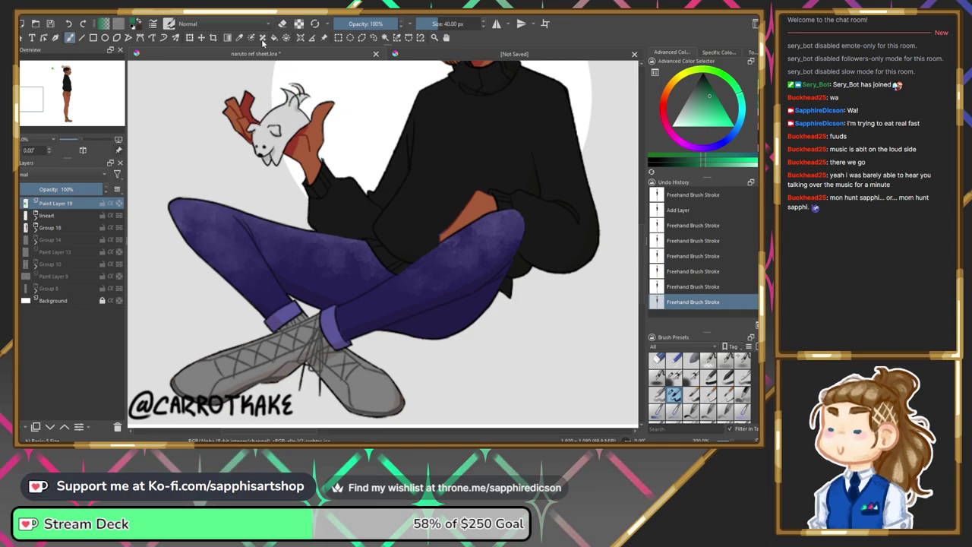
pyautogui.keyDown('ctrl'); pyautogui.click(294, 307); pyautogui.keyUp('ctrl')
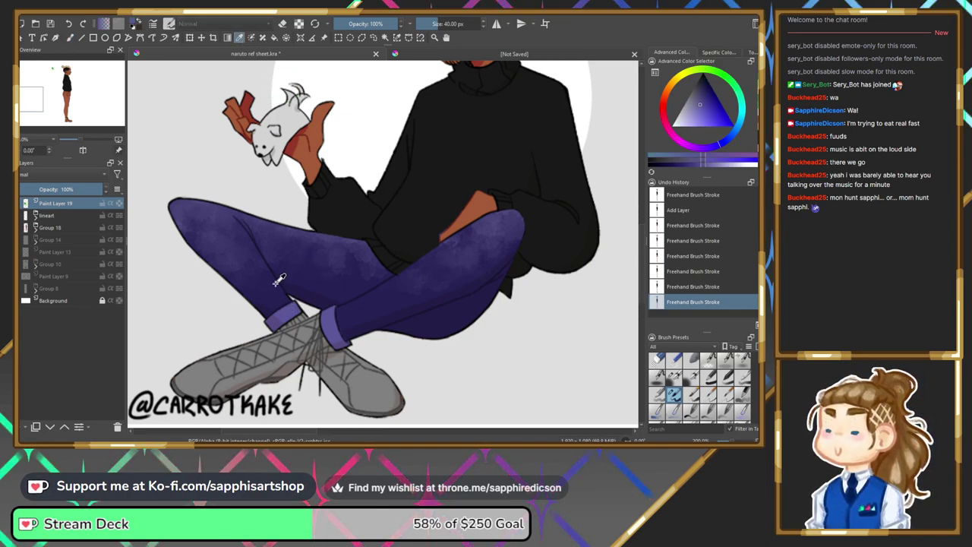
pyautogui.moveTo(73, 95); pyautogui.dragTo(69, 113)
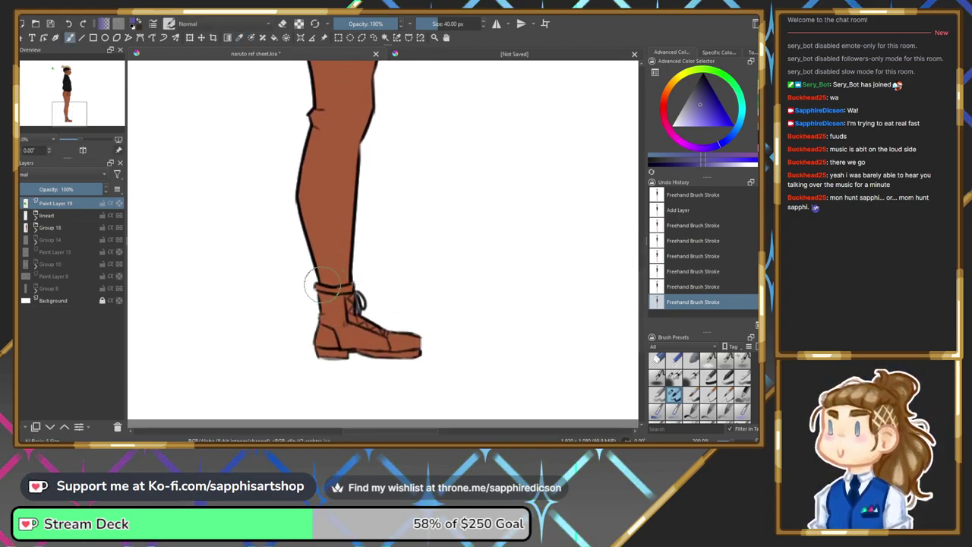
pyautogui.hotkey('ctrl', 'z')
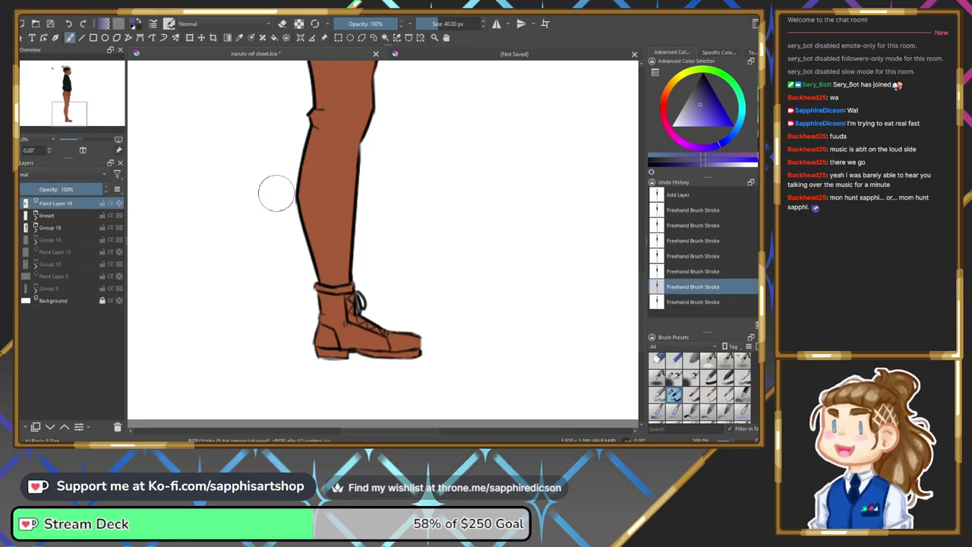
pyautogui.click(34, 227)
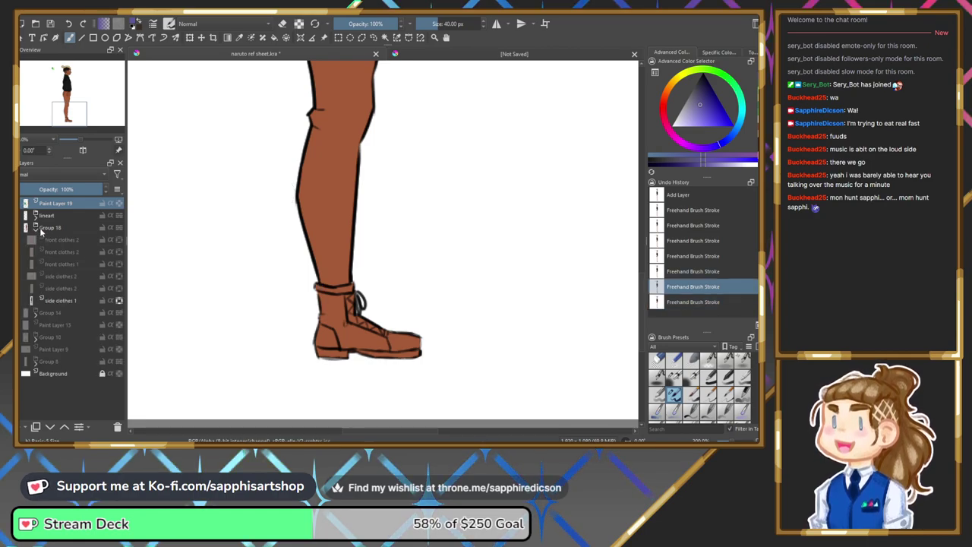
pyautogui.click(60, 300)
pyautogui.moveTo(321, 292); pyautogui.dragTo(320, 286)
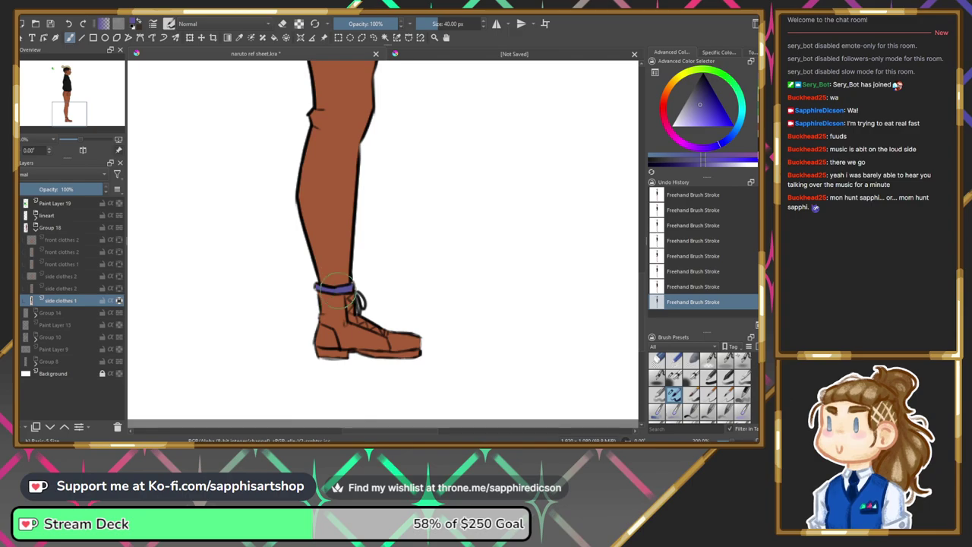
# Sample the dark indigo from the reference trousers and fill the side view's trousers from waistband to cuff.
pyautogui.moveTo(30, 104); pyautogui.dragTo(36, 107)
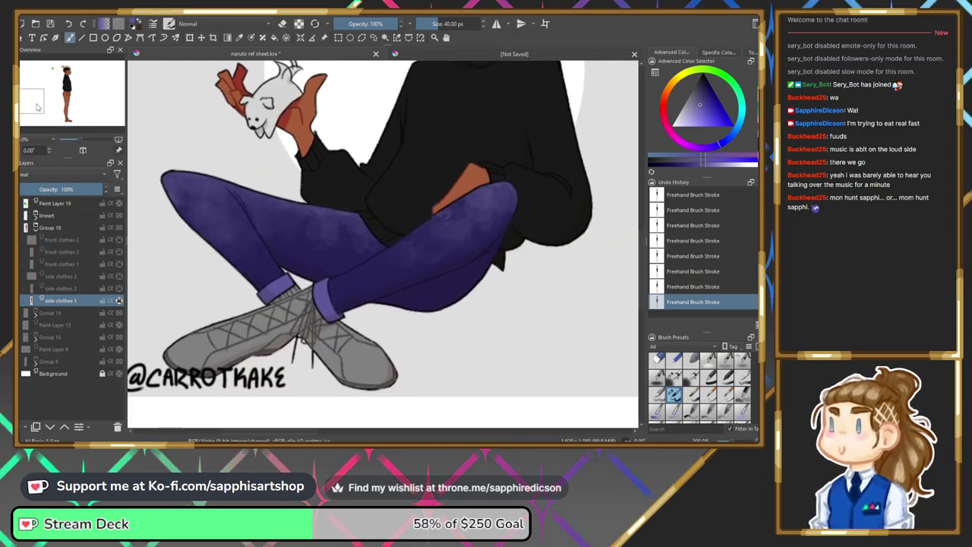
pyautogui.click(240, 39)
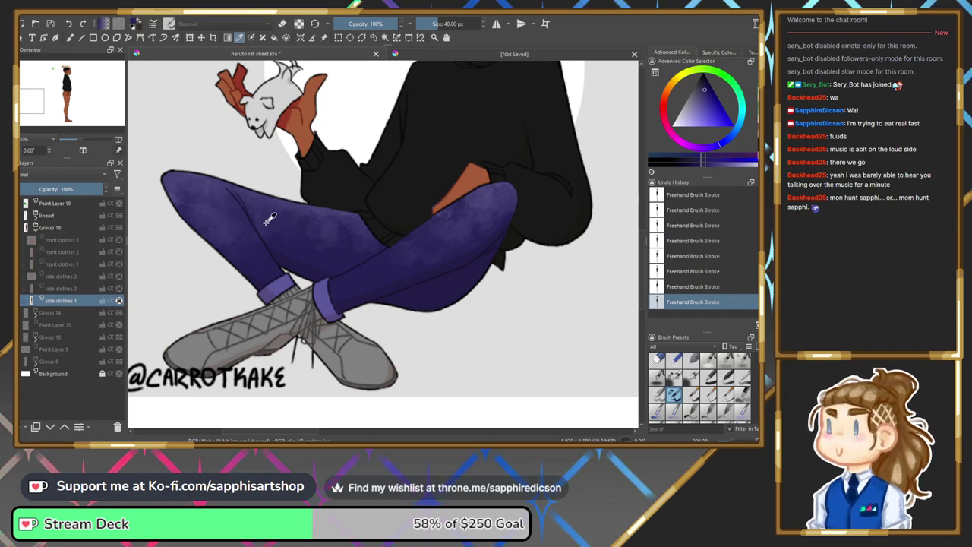
pyautogui.moveTo(75, 124); pyautogui.dragTo(74, 106)
pyautogui.click(70, 37)
pyautogui.moveTo(319, 173)
pyautogui.mouseDown()
pyautogui.moveTo(318, 190)
pyautogui.moveTo(322, 162)
pyautogui.moveTo(343, 167)
pyautogui.mouseUp()
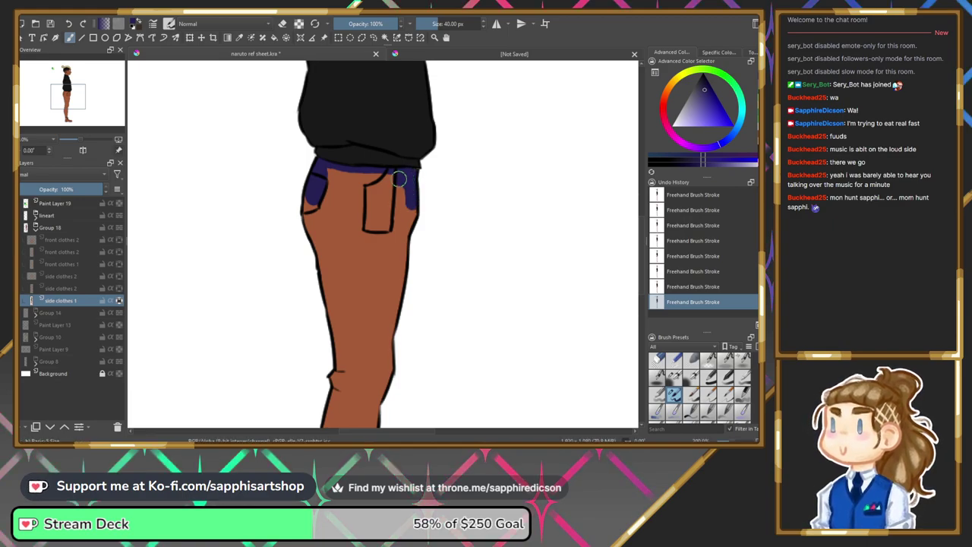
pyautogui.moveTo(319, 183)
pyautogui.mouseDown()
pyautogui.moveTo(315, 231)
pyautogui.moveTo(333, 193)
pyautogui.moveTo(381, 189)
pyautogui.moveTo(410, 200)
pyautogui.moveTo(391, 257)
pyautogui.moveTo(355, 243)
pyautogui.moveTo(328, 209)
pyautogui.moveTo(335, 258)
pyautogui.moveTo(414, 250)
pyautogui.moveTo(385, 308)
pyautogui.moveTo(359, 290)
pyautogui.moveTo(335, 297)
pyautogui.moveTo(382, 325)
pyautogui.mouseUp()
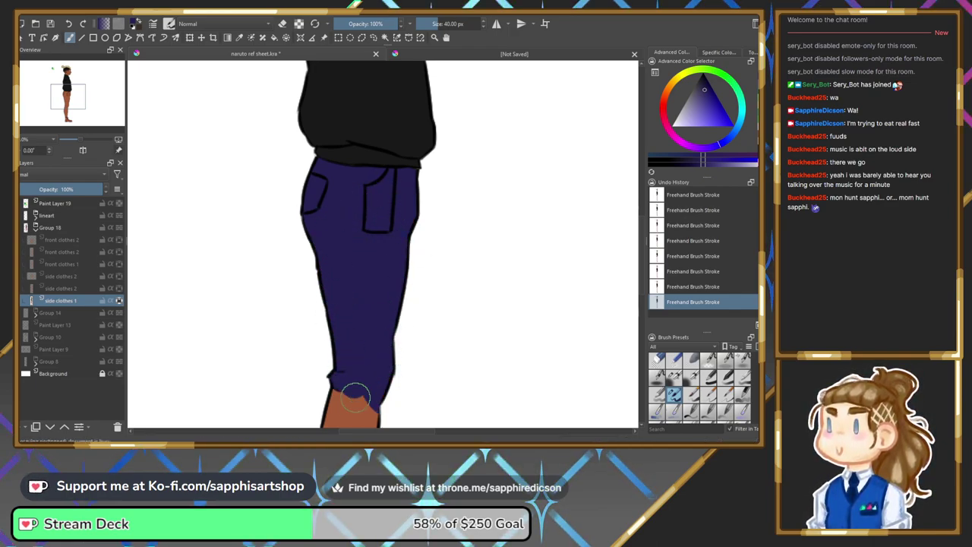
pyautogui.moveTo(75, 100); pyautogui.dragTo(75, 115)
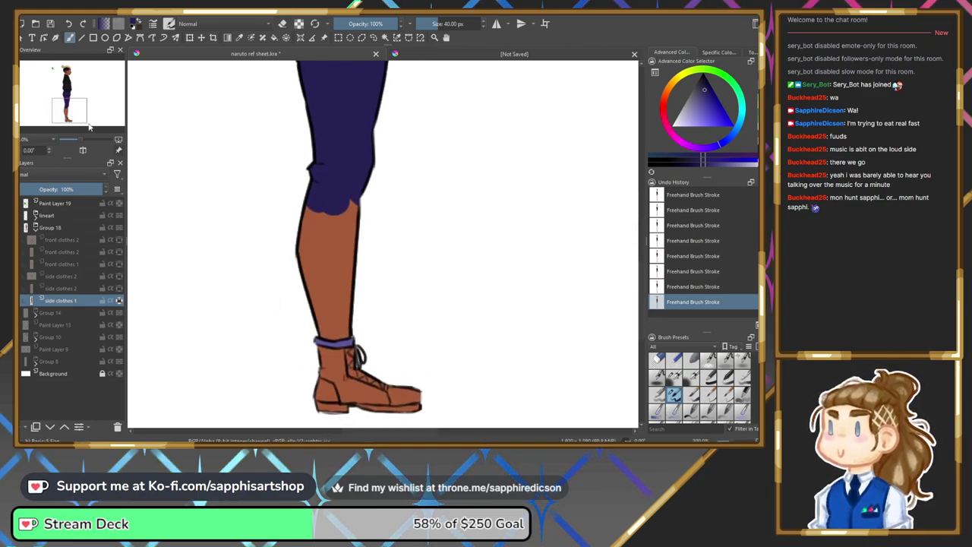
pyautogui.moveTo(332, 195)
pyautogui.mouseDown()
pyautogui.moveTo(320, 231)
pyautogui.moveTo(314, 206)
pyautogui.moveTo(324, 237)
pyautogui.moveTo(345, 221)
pyautogui.moveTo(353, 237)
pyautogui.moveTo(347, 264)
pyautogui.moveTo(325, 285)
pyautogui.moveTo(314, 281)
pyautogui.moveTo(317, 322)
pyautogui.mouseUp()
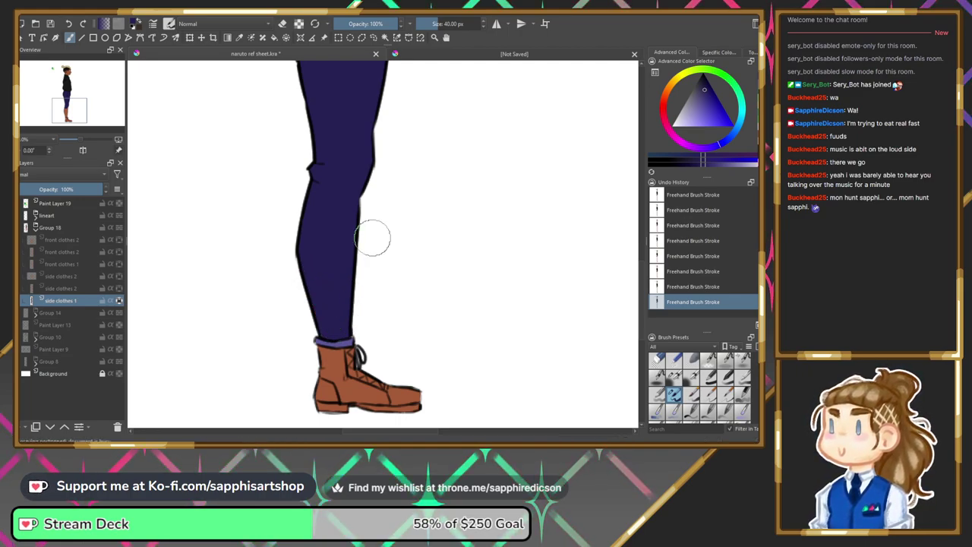
# Paint the front and back trouser pockets with the recently used light purple.
pyautogui.moveTo(57, 107)
pyautogui.mouseDown()
pyautogui.moveTo(61, 76)
pyautogui.moveTo(69, 128)
pyautogui.moveTo(68, 98)
pyautogui.mouseUp()
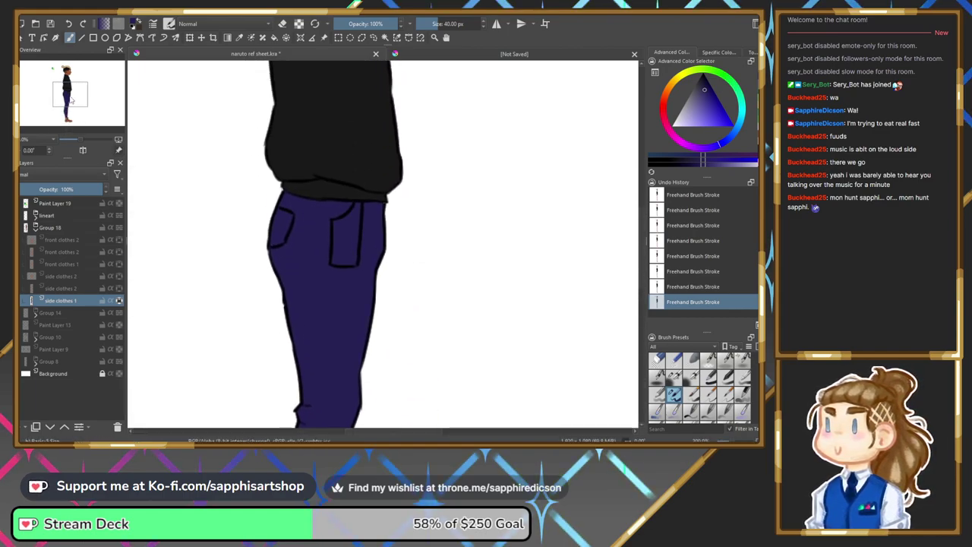
pyautogui.rightClick(295, 207)
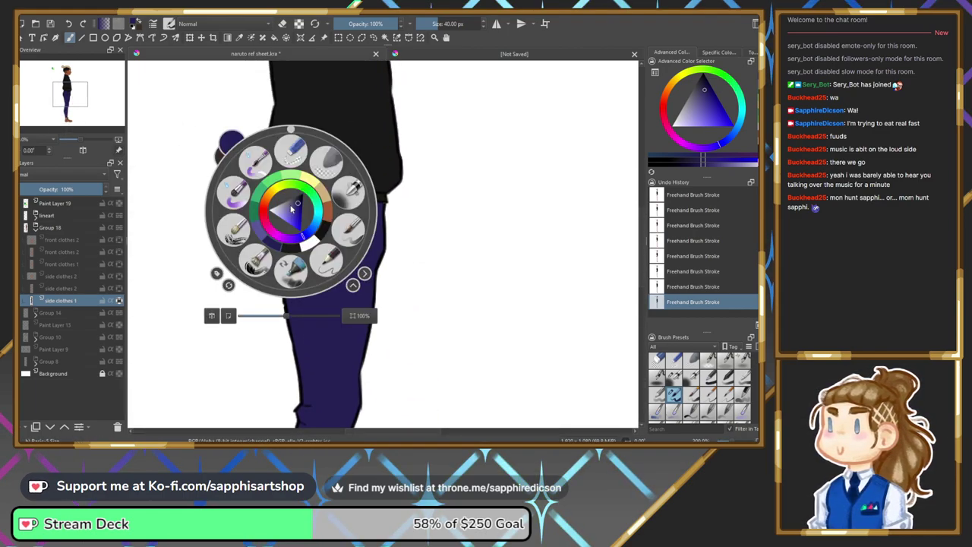
pyautogui.click(266, 235)
pyautogui.moveTo(343, 229)
pyautogui.mouseDown()
pyautogui.moveTo(339, 254)
pyautogui.moveTo(345, 218)
pyautogui.moveTo(353, 232)
pyautogui.mouseUp()
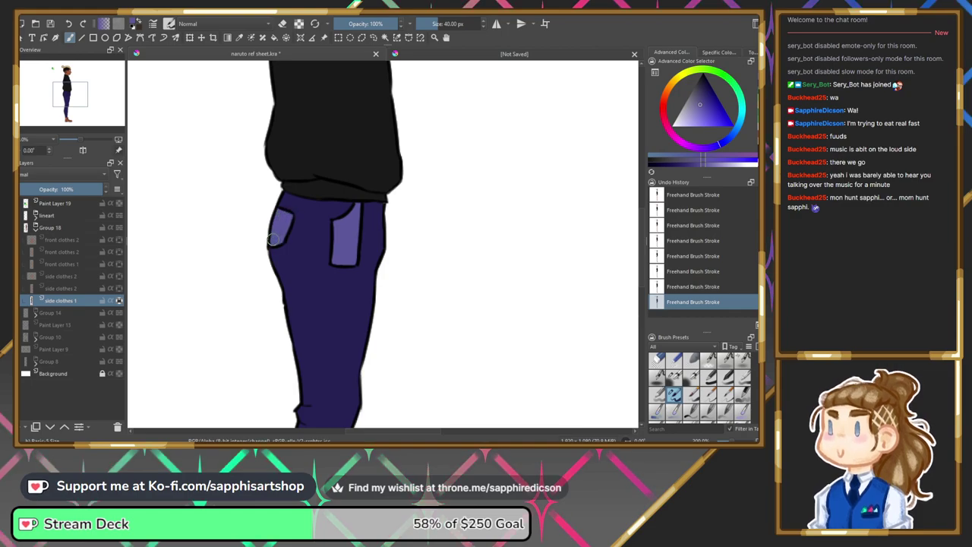
# Sample the grey of the reference figure's shoe and fill the side view's boot with it.
pyautogui.moveTo(80, 141); pyautogui.dragTo(74, 141)
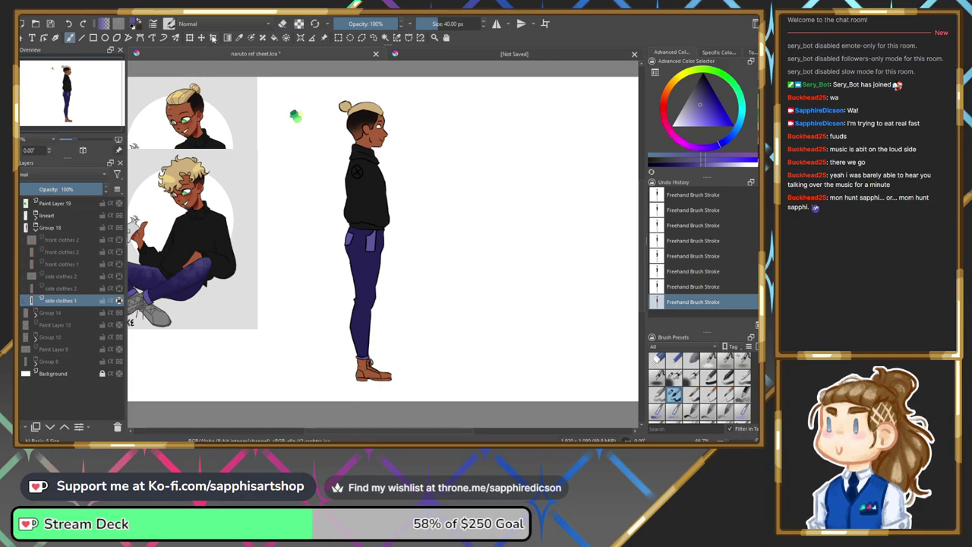
pyautogui.click(238, 37)
pyautogui.click(159, 318)
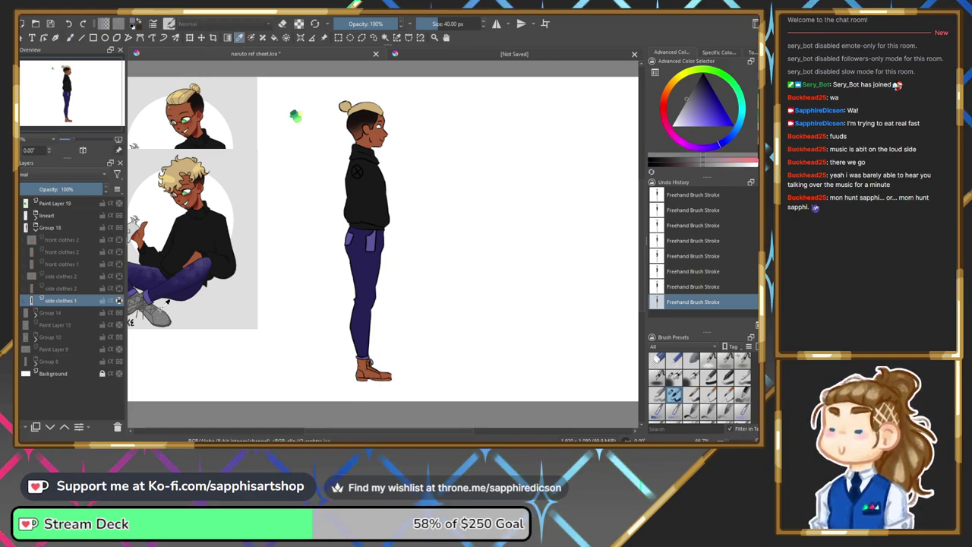
pyautogui.press('b')
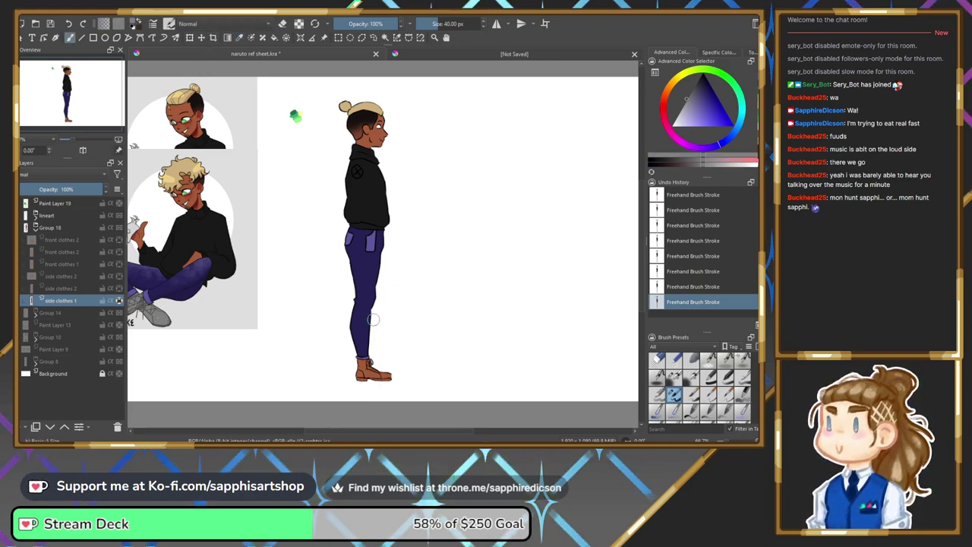
pyautogui.moveTo(372, 380); pyautogui.dragTo(383, 374)
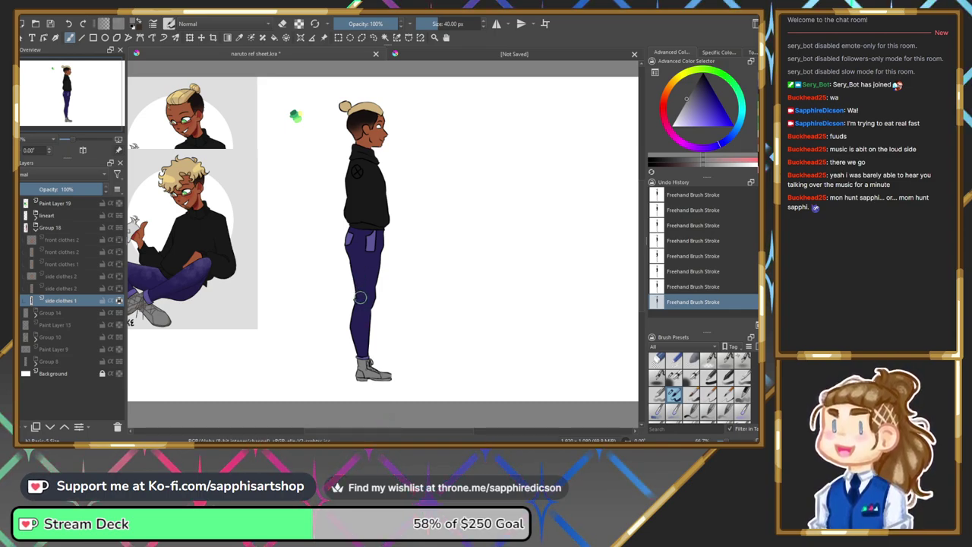
# Repaint both trouser pockets in the dark indigo of the trousers.
pyautogui.rightClick(368, 283)
pyautogui.click(374, 253)
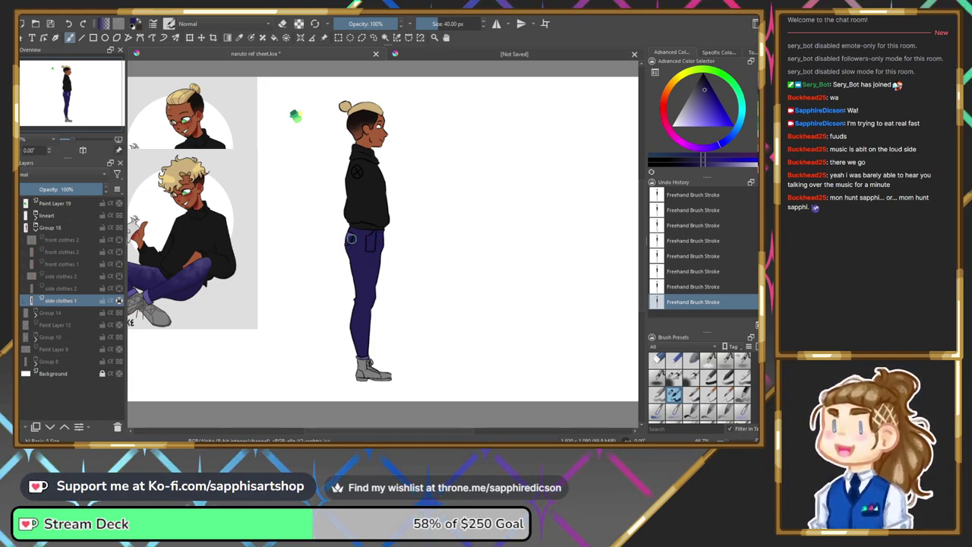
pyautogui.moveTo(65, 139); pyautogui.dragTo(76, 139)
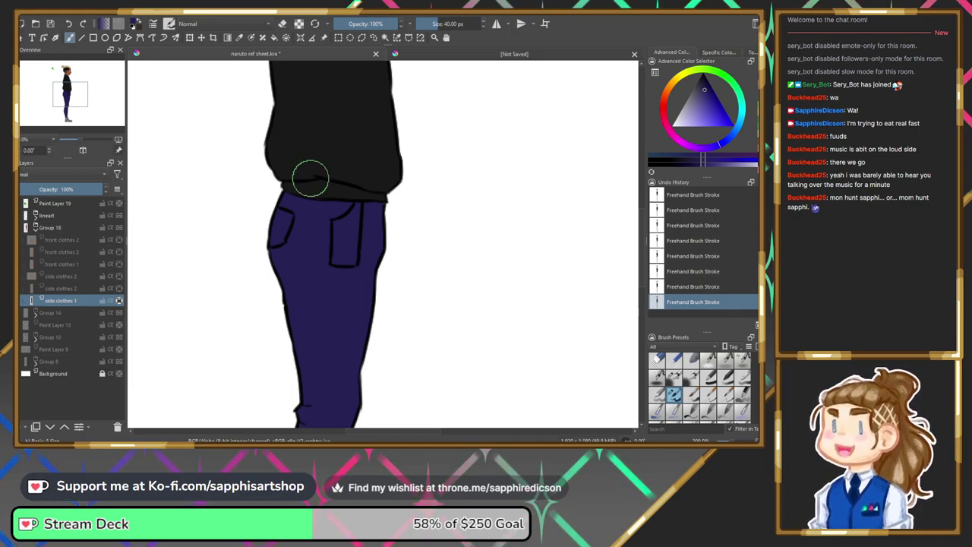
# Touch up the trouser cuff above the boot with the recently used light purple.
pyautogui.moveTo(83, 97); pyautogui.dragTo(84, 116)
pyautogui.rightClick(338, 260)
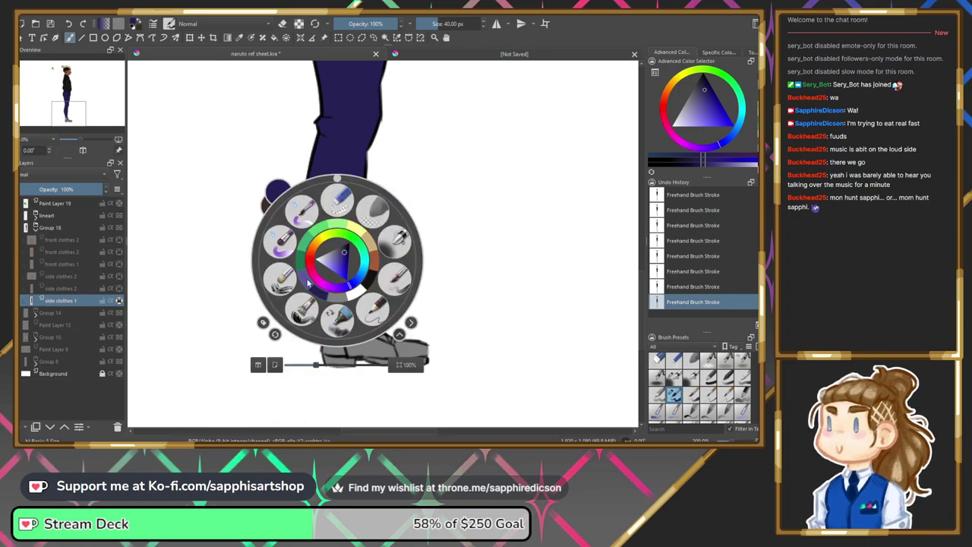
pyautogui.click(310, 283)
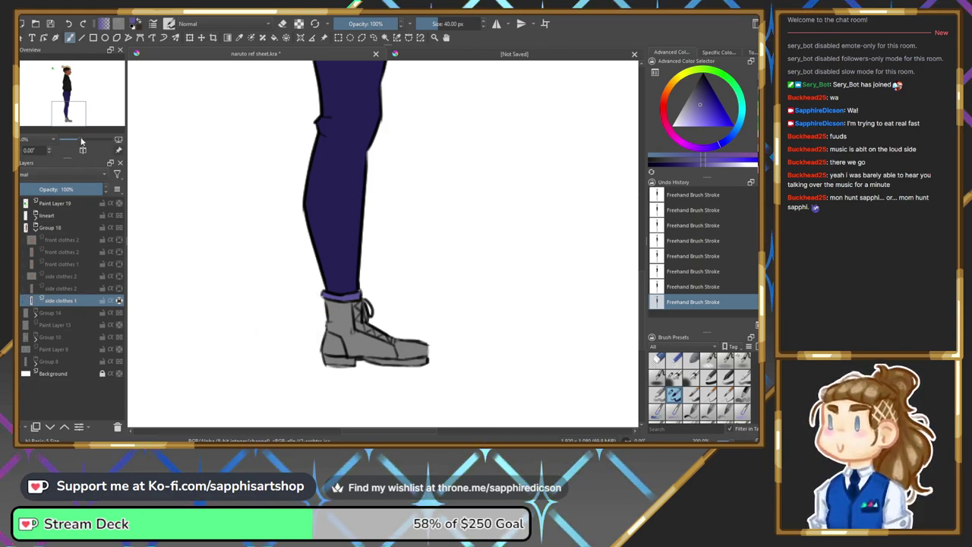
# Pick the recently used deep green and paint the side view's iris with it.
pyautogui.scroll(-2, 81, 125)
pyautogui.moveTo(80, 122); pyautogui.dragTo(84, 95)
pyautogui.scroll(-2, 82, 102)
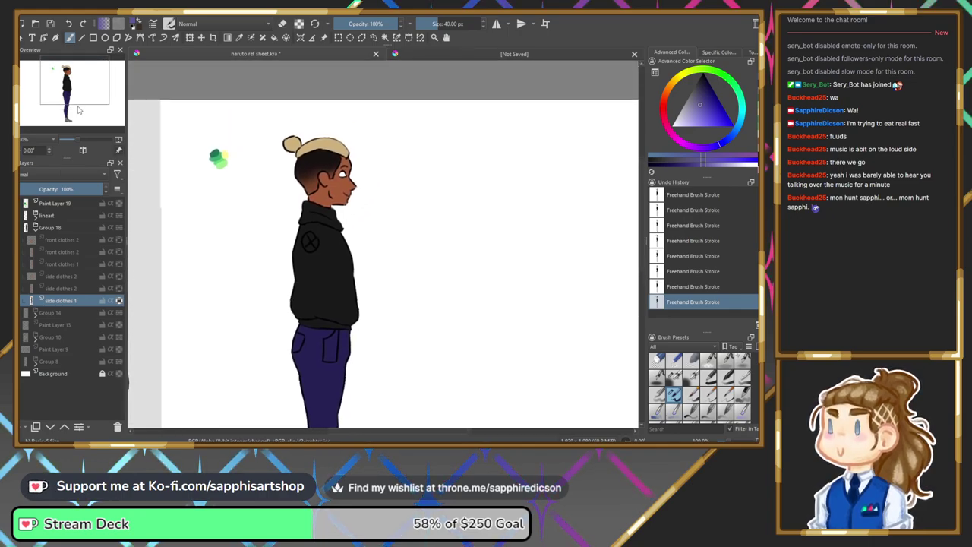
pyautogui.rightClick(309, 210)
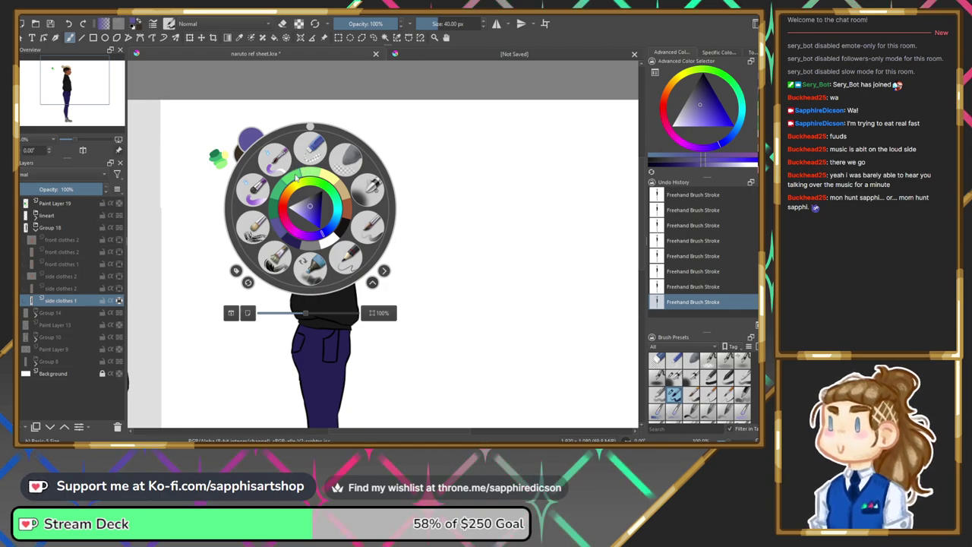
pyautogui.click(276, 211)
pyautogui.moveTo(75, 140); pyautogui.dragTo(84, 139)
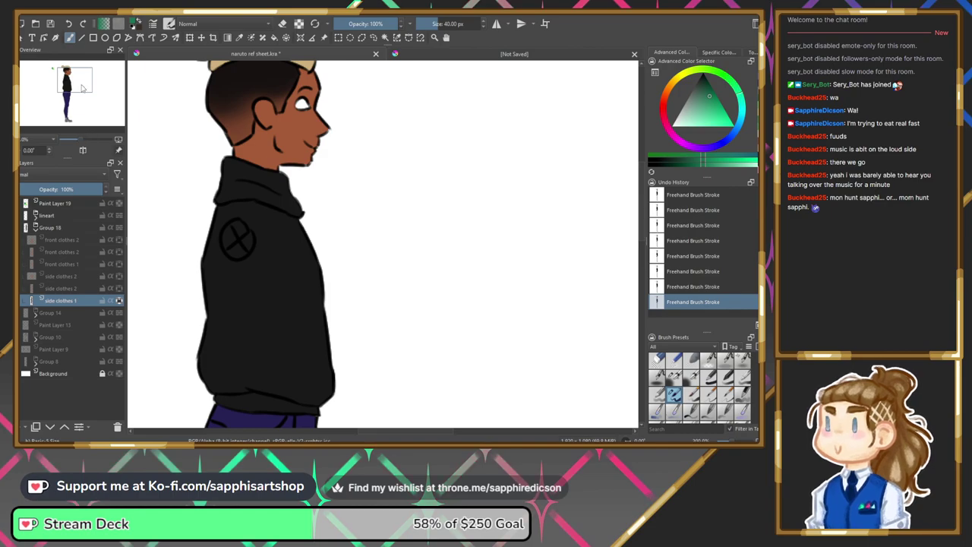
pyautogui.moveTo(83, 88); pyautogui.dragTo(82, 81)
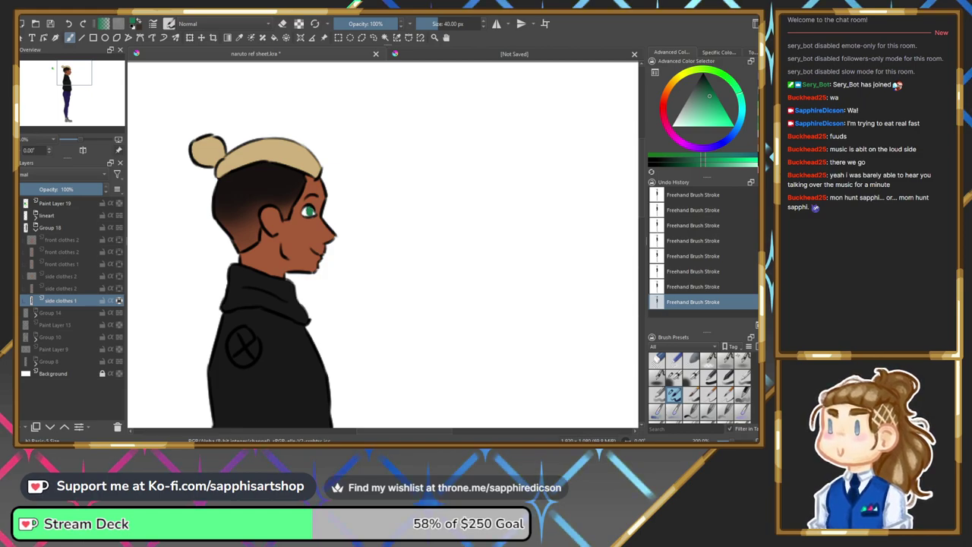
# Layer the mid green and then the brighter green from the recent colours over the iris.
pyautogui.moveTo(72, 68); pyautogui.dragTo(64, 68)
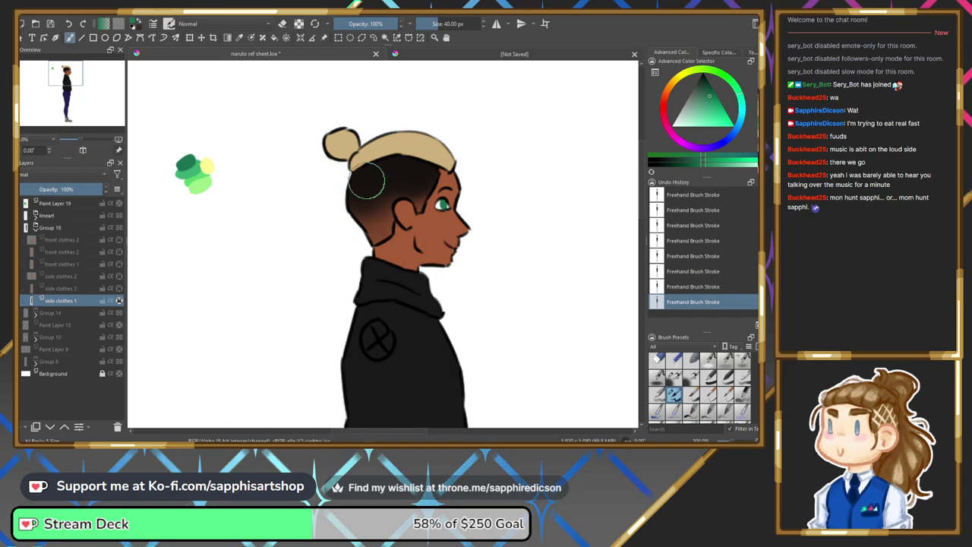
pyautogui.rightClick(409, 226)
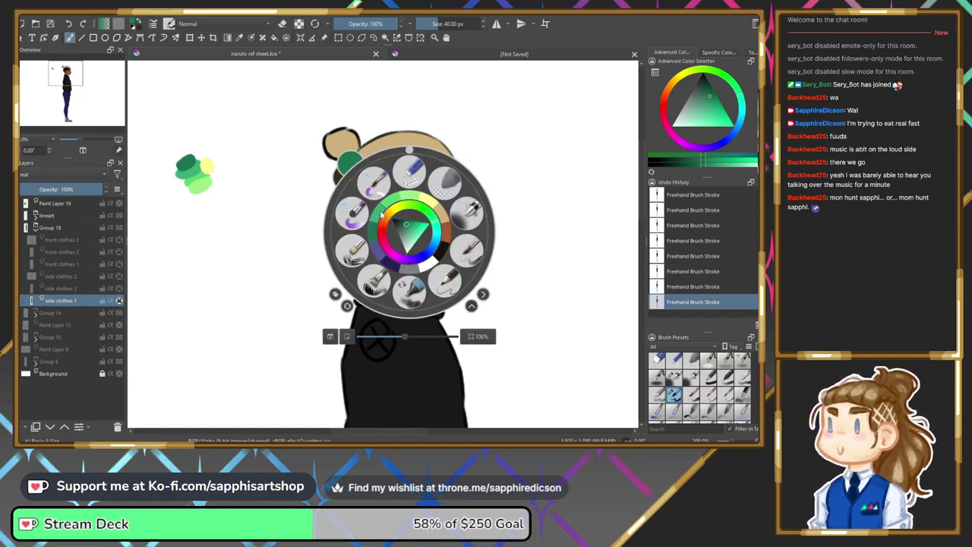
pyautogui.click(380, 213)
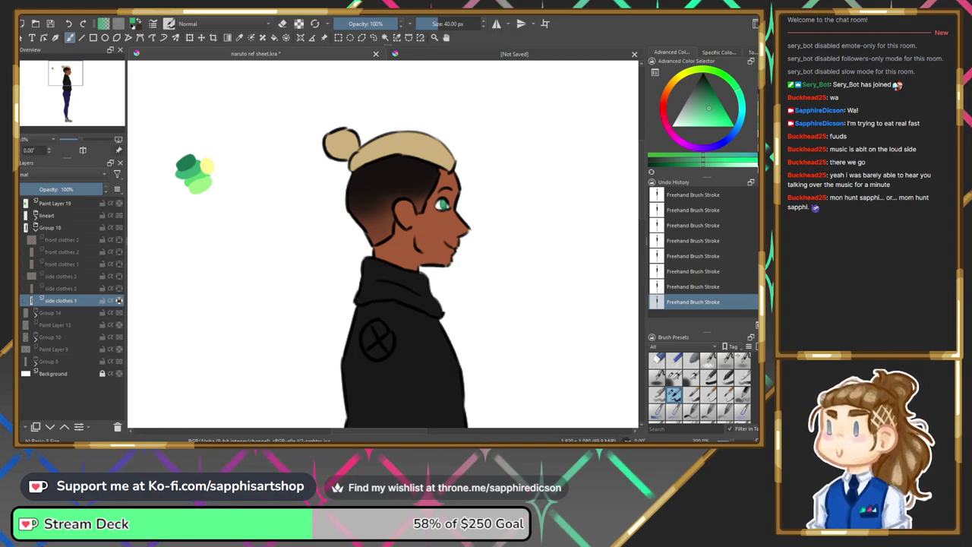
pyautogui.rightClick(442, 202)
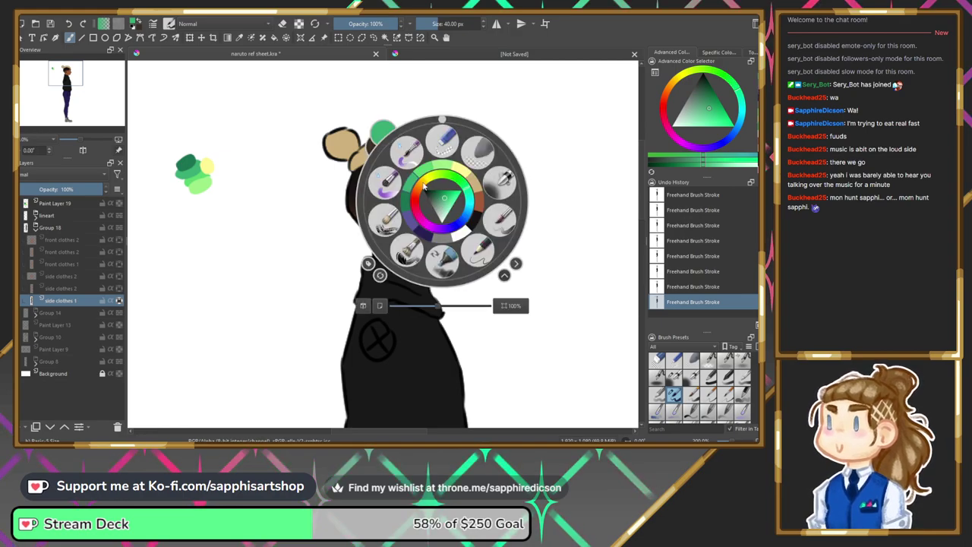
pyautogui.click(425, 173)
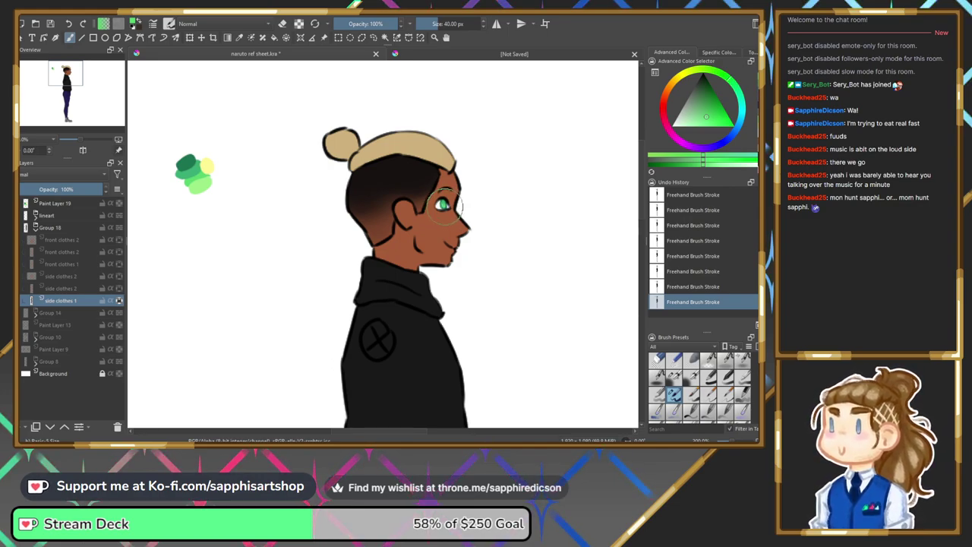
# Add the light yellowish green and a pale yellow highlight to the iris.
pyautogui.rightClick(451, 205)
pyautogui.click(451, 174)
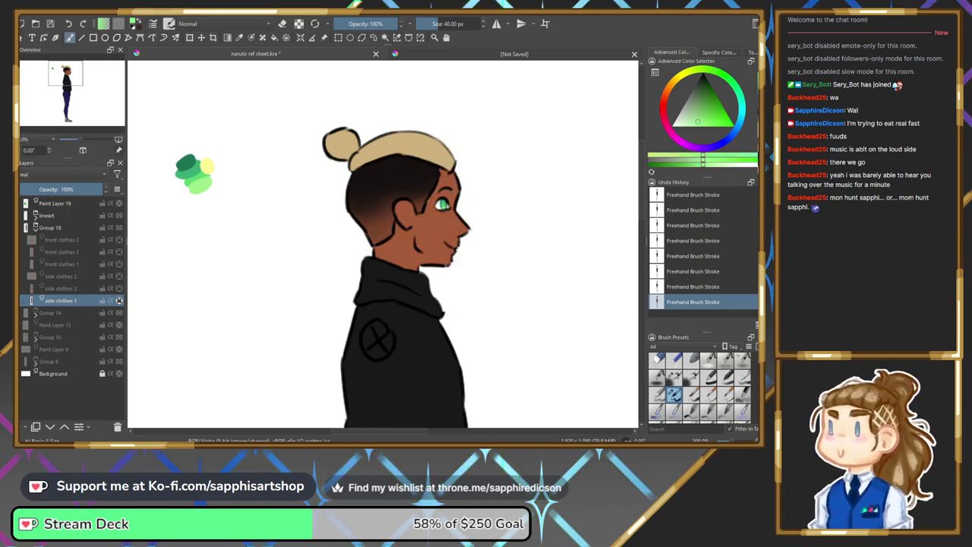
pyautogui.rightClick(449, 204)
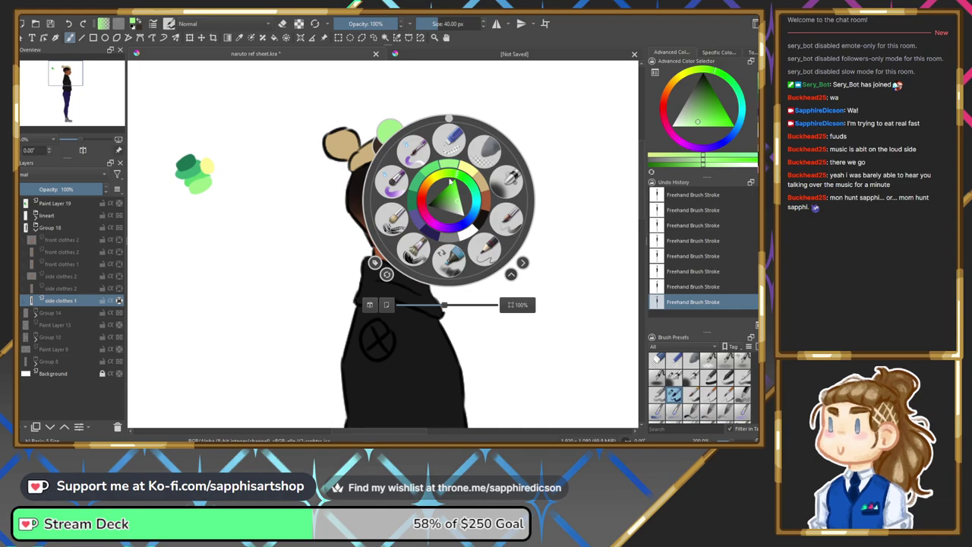
pyautogui.click(445, 203)
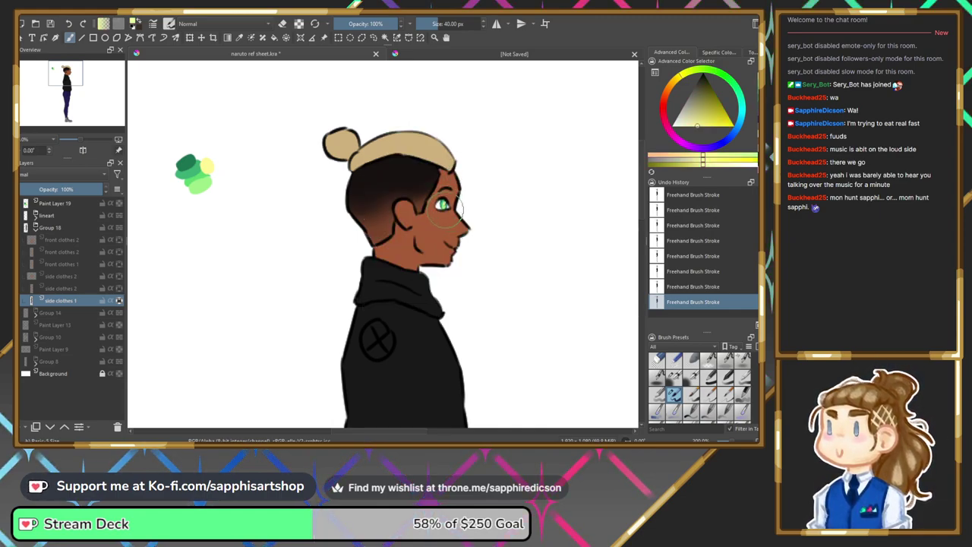
# Touch up the side view's iris with the recently used deep green.
pyautogui.rightClick(446, 213)
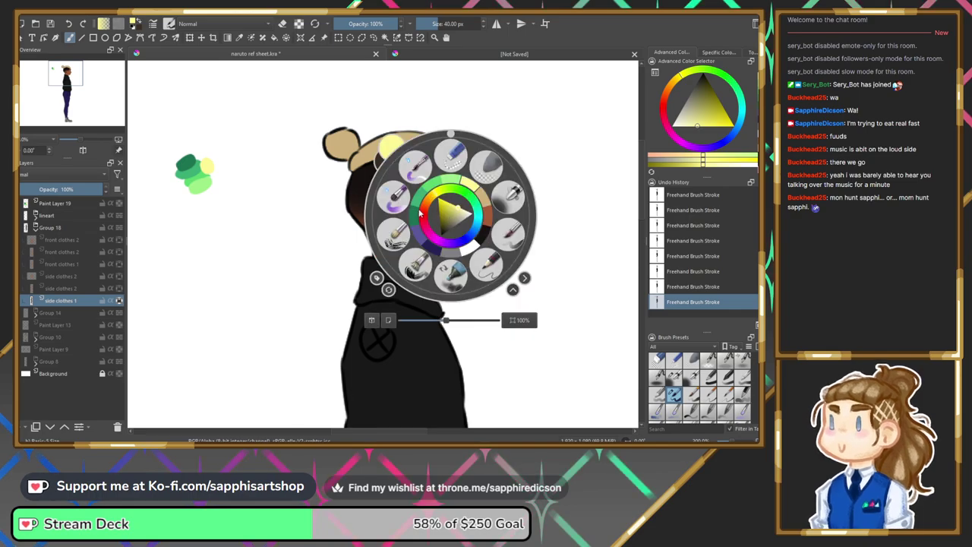
pyautogui.click(418, 217)
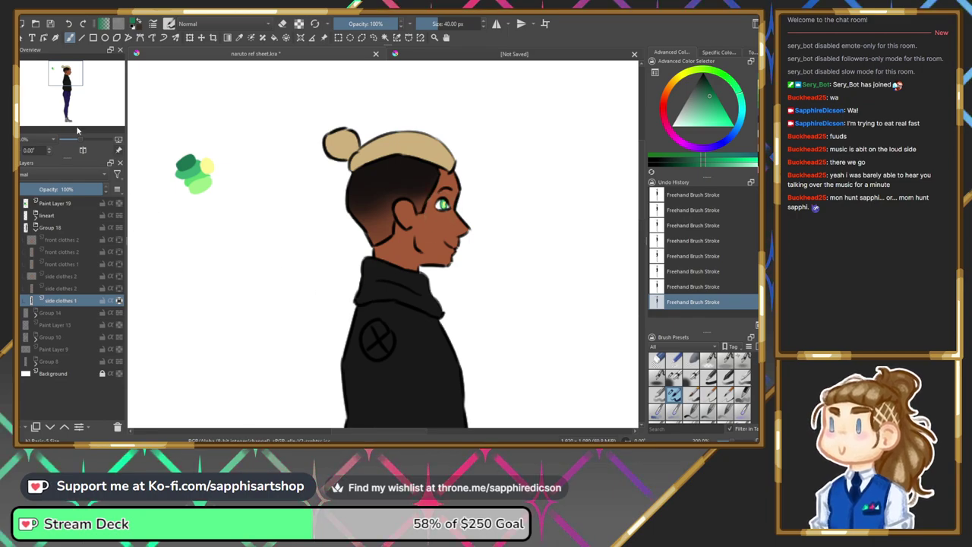
pyautogui.moveTo(80, 141); pyautogui.dragTo(76, 139)
pyautogui.moveTo(64, 94); pyautogui.dragTo(72, 106)
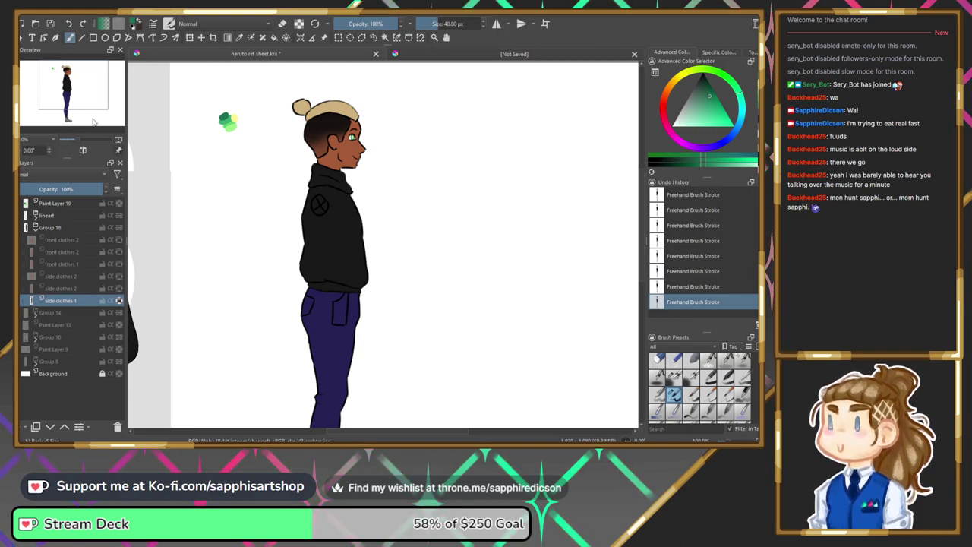
pyautogui.moveTo(80, 97); pyautogui.dragTo(72, 92)
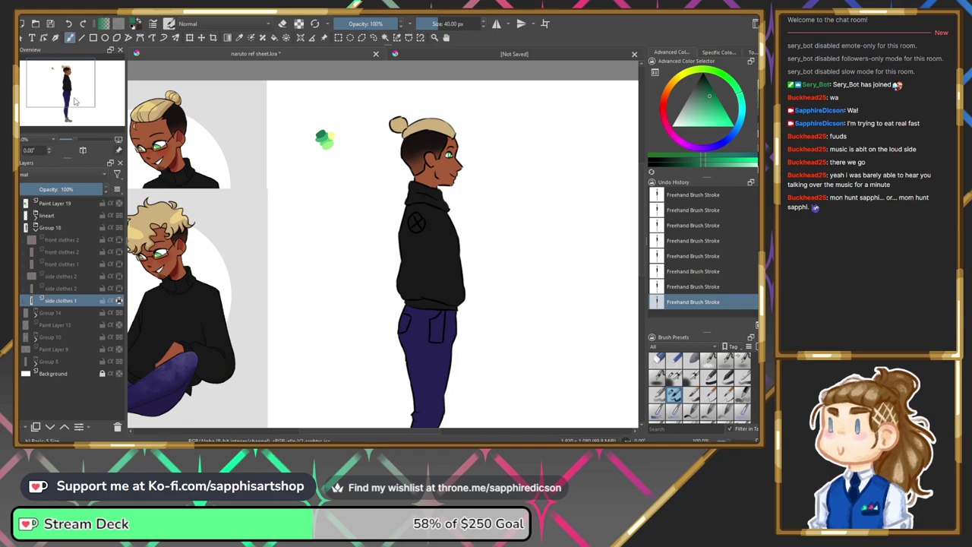
pyautogui.moveTo(72, 99); pyautogui.dragTo(80, 99)
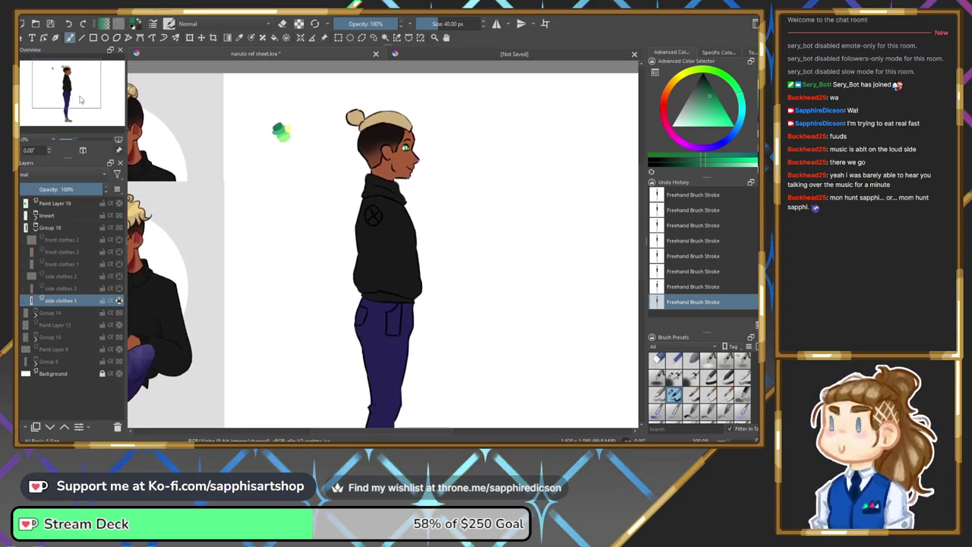
pyautogui.moveTo(81, 100)
pyautogui.mouseDown()
pyautogui.moveTo(69, 105)
pyautogui.moveTo(85, 98)
pyautogui.moveTo(82, 117)
pyautogui.moveTo(82, 95)
pyautogui.moveTo(82, 115)
pyautogui.moveTo(79, 108)
pyautogui.mouseUp()
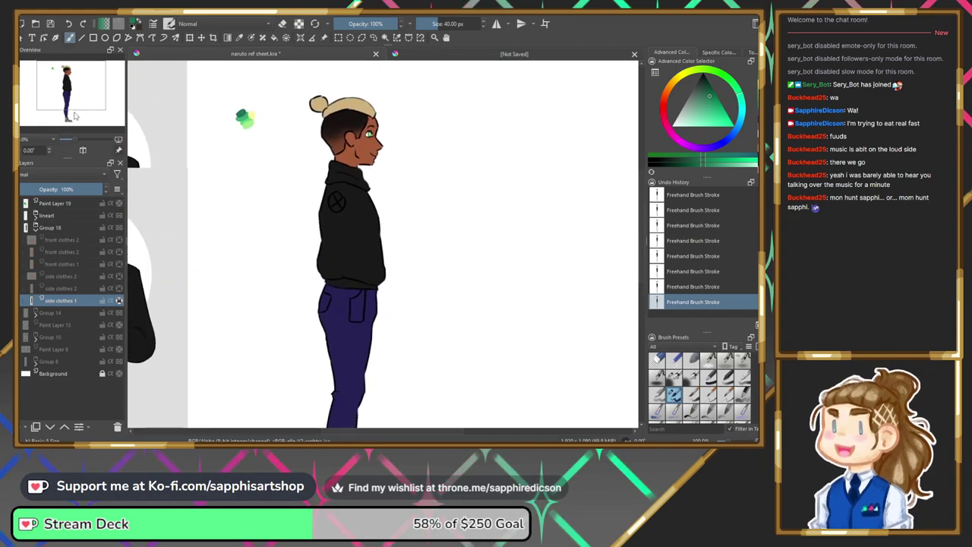
# Hide the side clothes 1 colour layer in Group 18 and show the front clothes 1 layer instead.
pyautogui.click(119, 300)
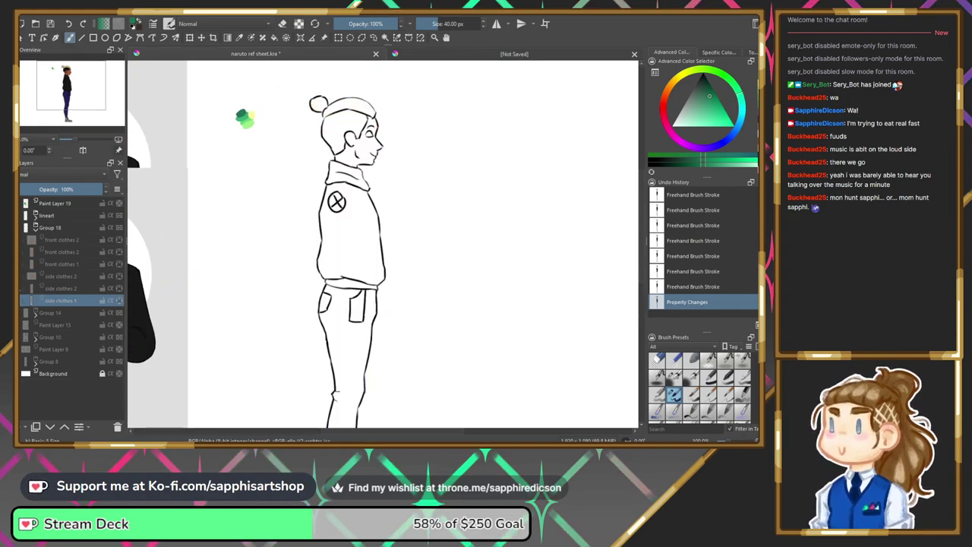
pyautogui.click(118, 264)
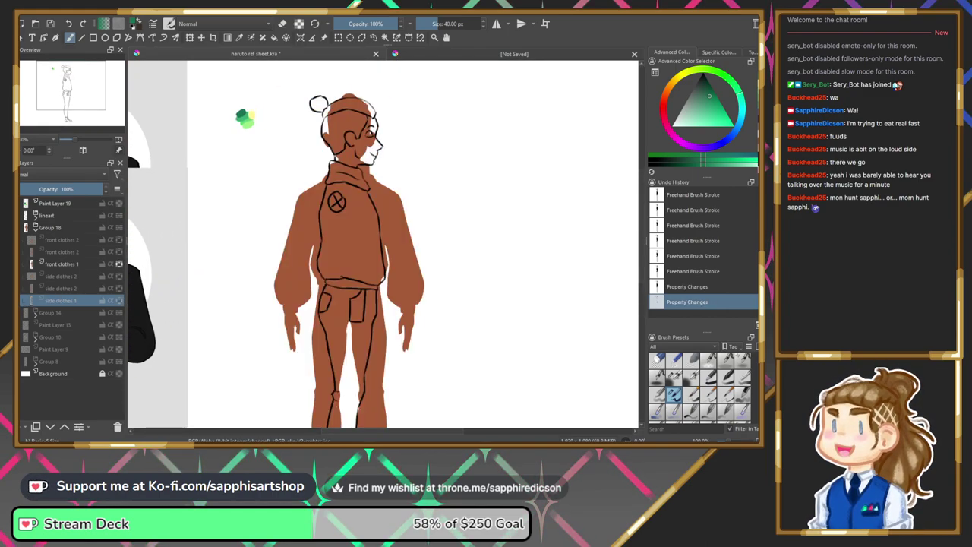
pyautogui.click(52, 265)
pyautogui.click(35, 228)
# In the lineart group, hide the side clothed 1 layer and show the front clothes 1 layer.
pyautogui.click(35, 216)
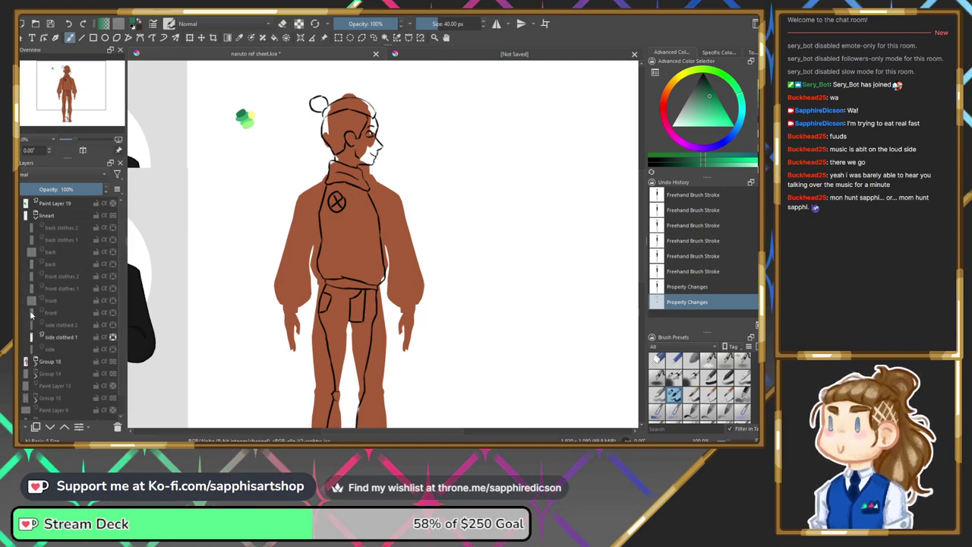
pyautogui.click(112, 336)
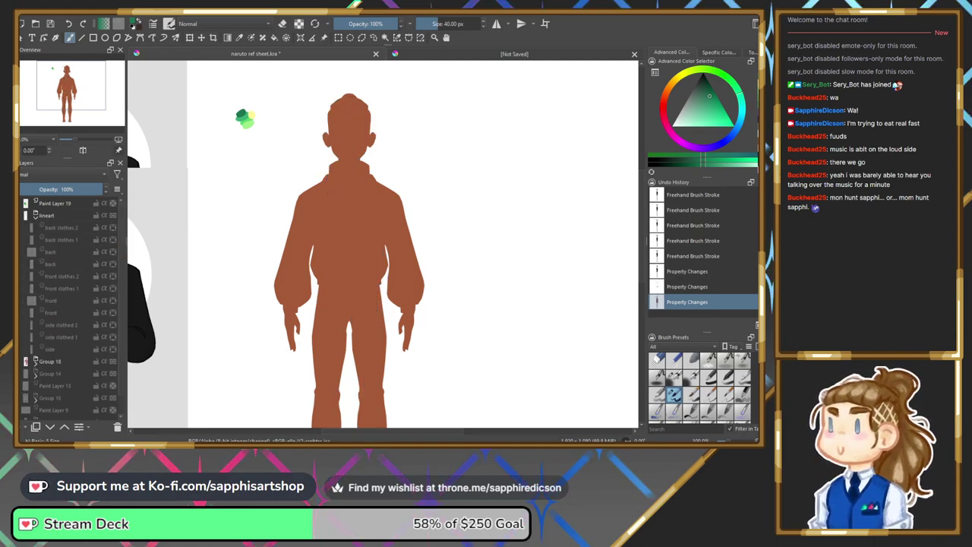
pyautogui.click(112, 288)
pyautogui.click(42, 216)
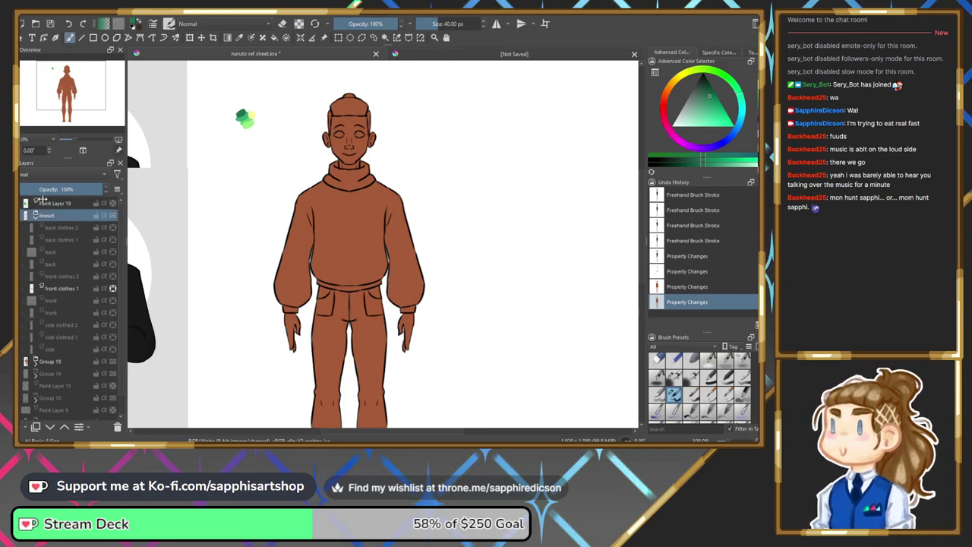
pyautogui.click(35, 215)
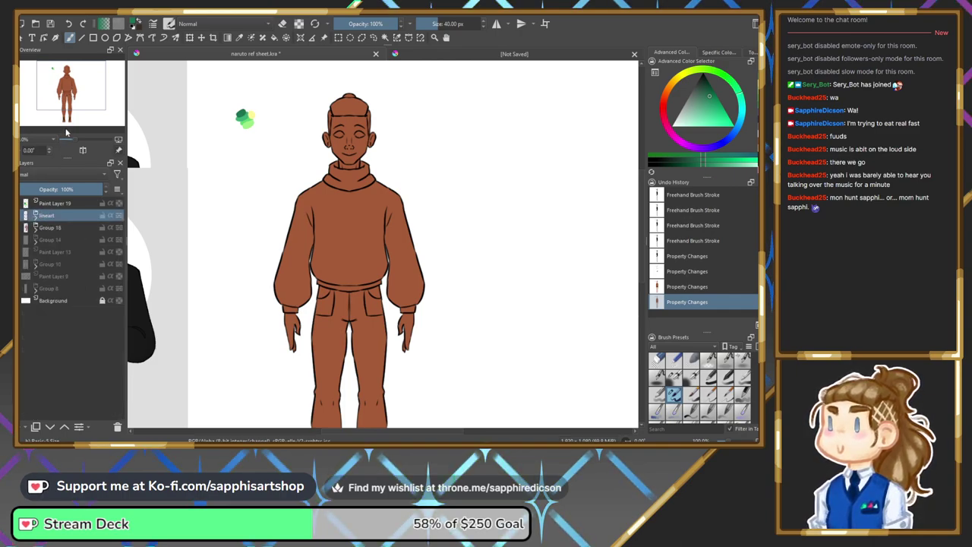
# Select the front clothes 1 colour layer in Group 18 and turn on horizontal mirror painting.
pyautogui.click(35, 228)
pyautogui.click(53, 266)
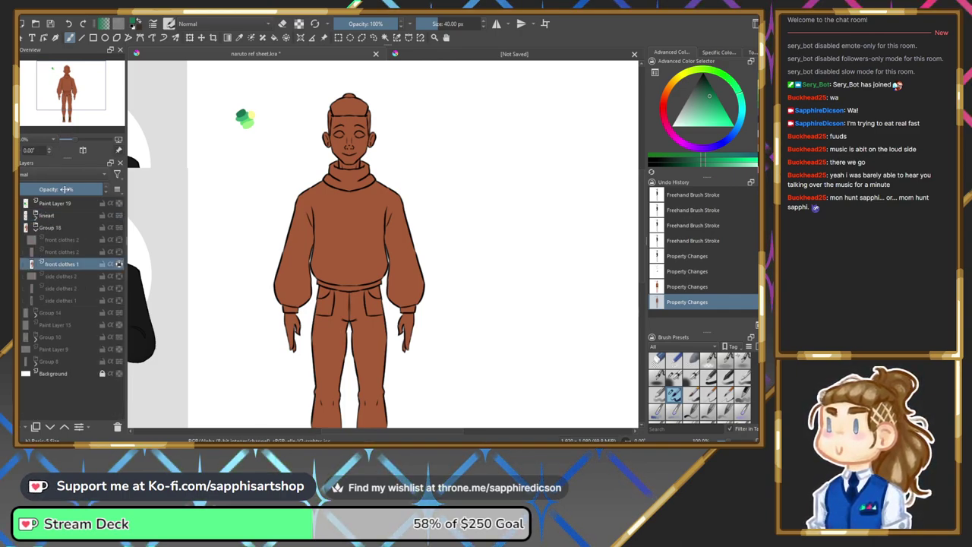
pyautogui.moveTo(83, 105); pyautogui.dragTo(85, 102)
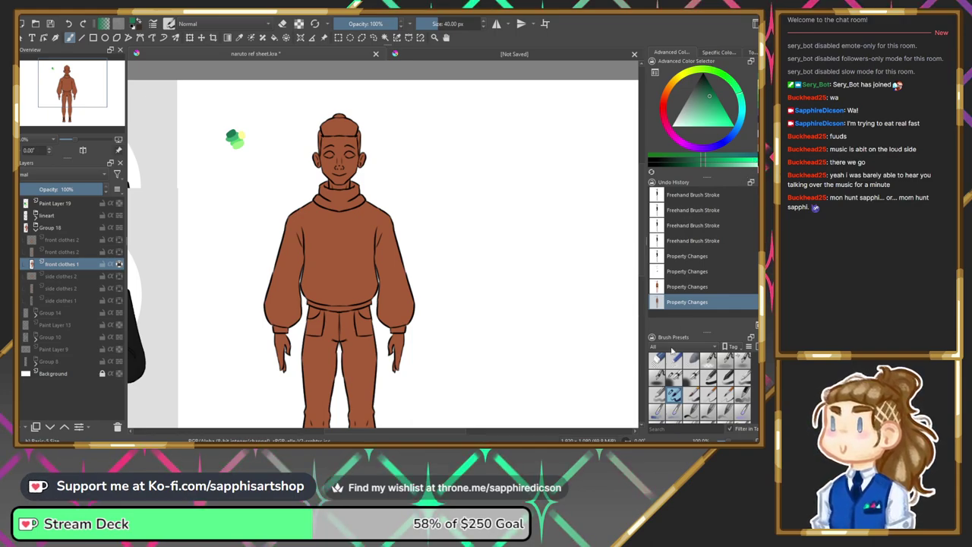
pyautogui.click(498, 23)
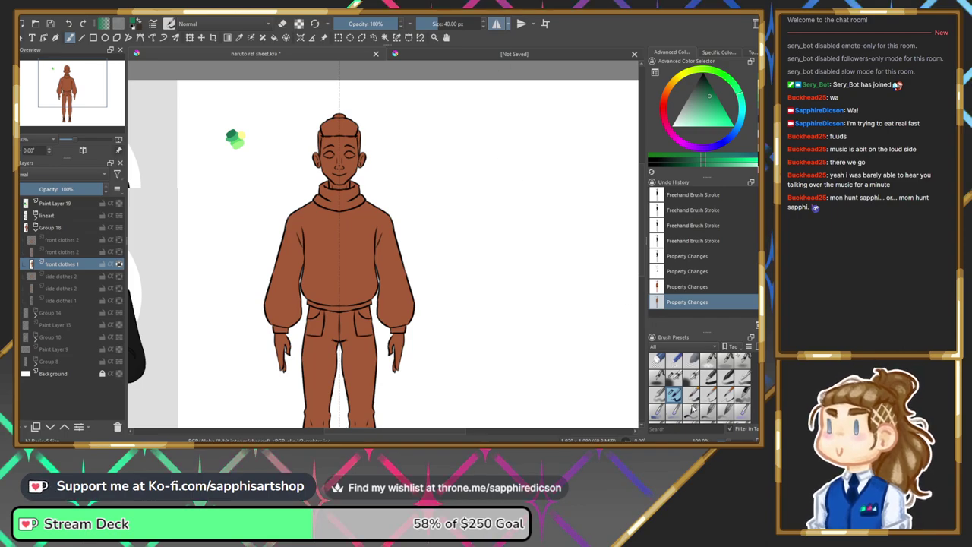
# Airbrush the front view's hair with the soft airbrush, using the near-black sampled from the upper reference head's undercut.
pyautogui.click(673, 378)
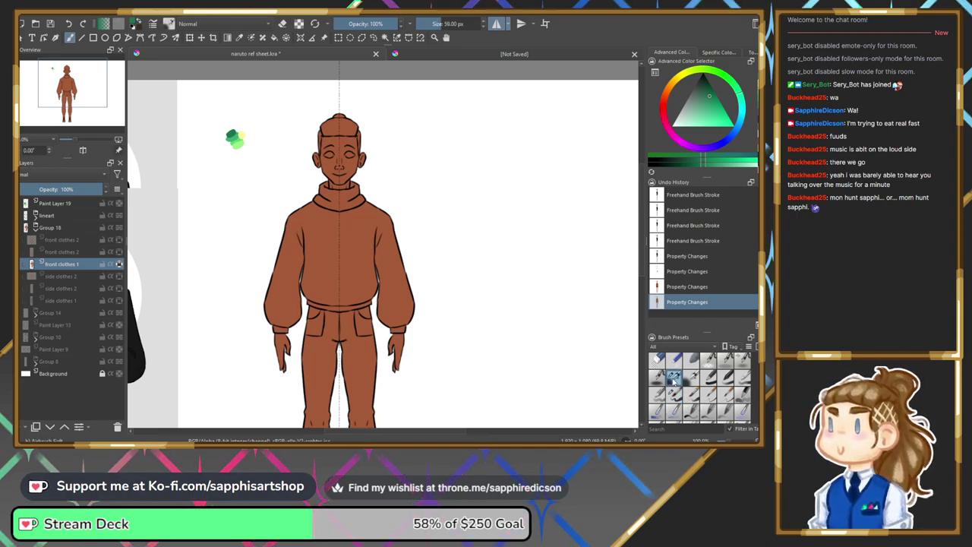
pyautogui.rightClick(310, 201)
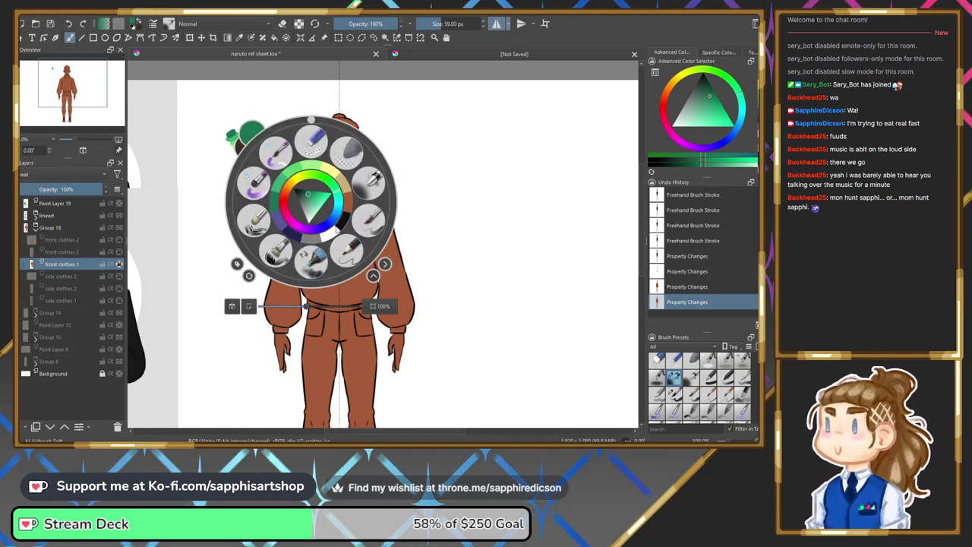
pyautogui.click(190, 219)
pyautogui.moveTo(74, 72); pyautogui.dragTo(55, 83)
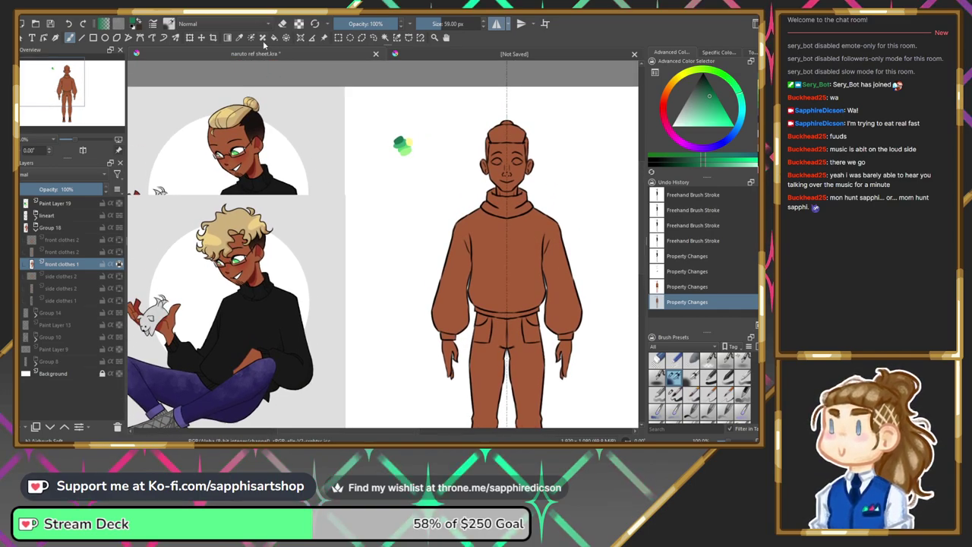
pyautogui.keyDown('ctrl'); pyautogui.click(252, 113); pyautogui.keyUp('ctrl')
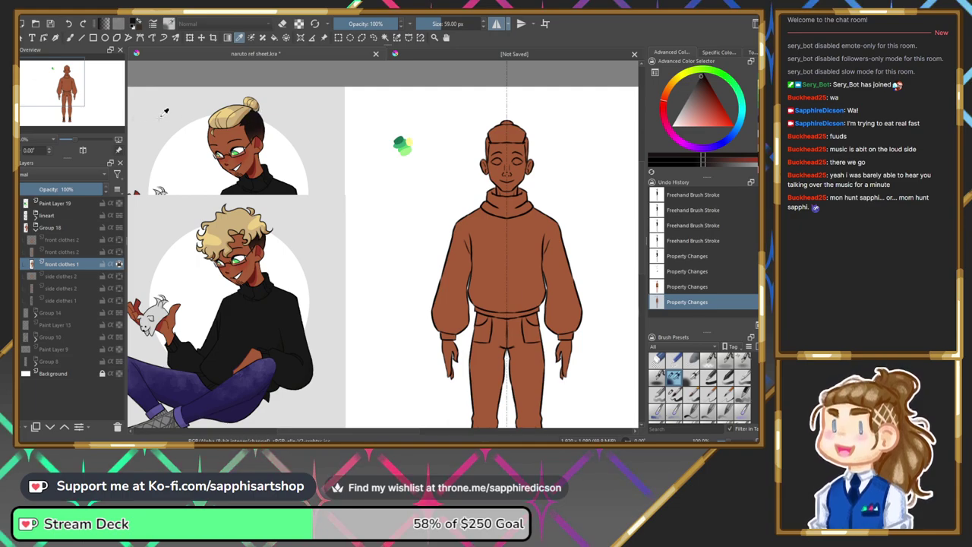
pyautogui.moveTo(64, 105); pyautogui.dragTo(106, 96)
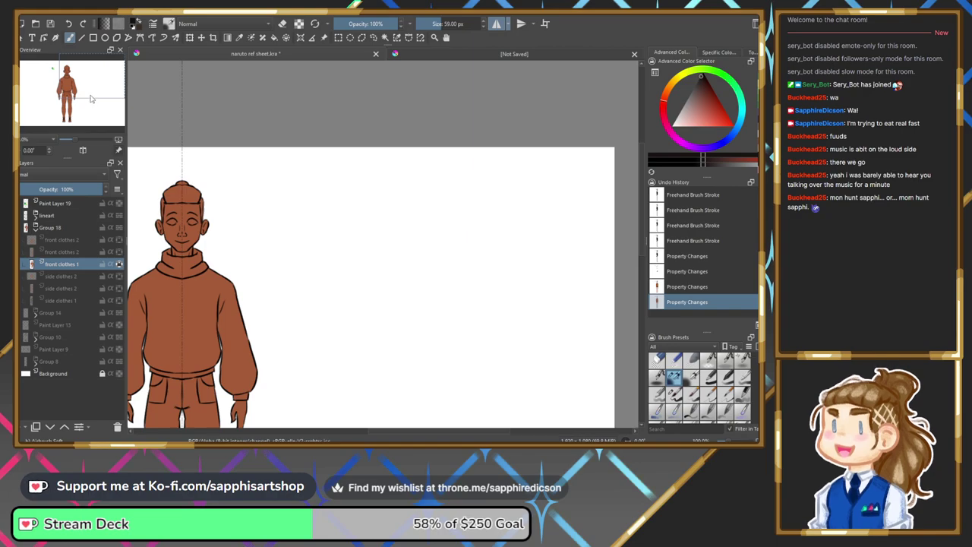
pyautogui.moveTo(140, 38); pyautogui.dragTo(74, 104)
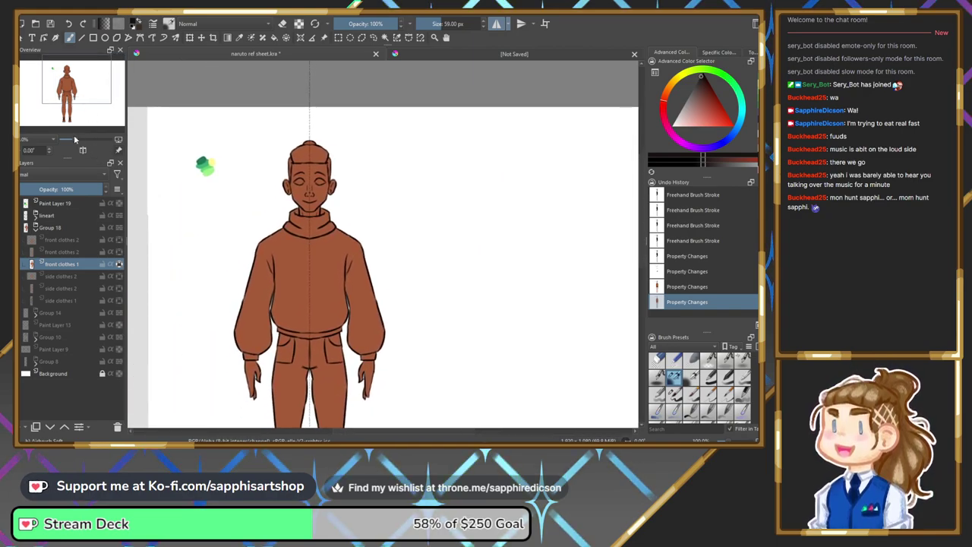
pyautogui.moveTo(295, 156); pyautogui.dragTo(290, 161)
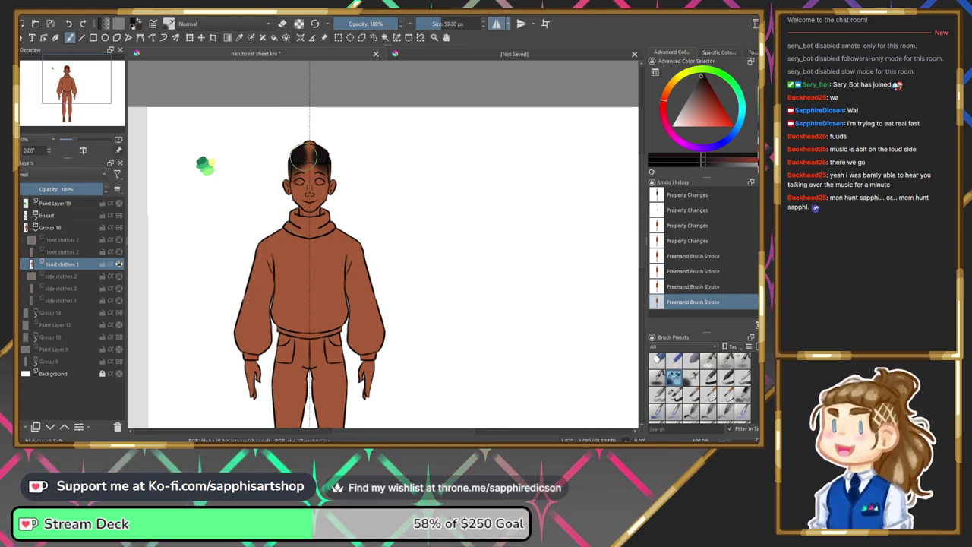
# Return to the 40 px brush and clean up the forehead below the hairline with the recently used skin brown.
pyautogui.rightClick(318, 199)
pyautogui.click(340, 188)
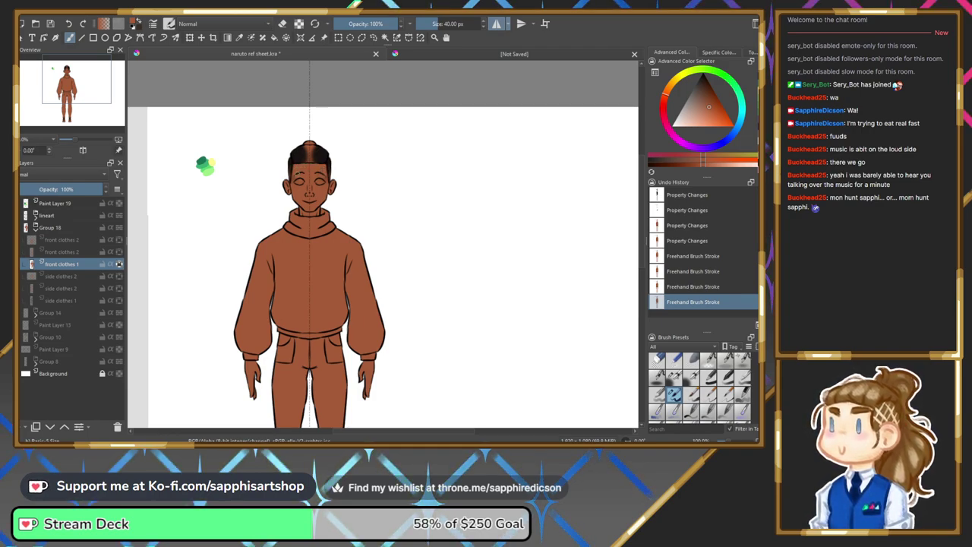
pyautogui.click(295, 203)
pyautogui.moveTo(76, 143); pyautogui.dragTo(81, 138)
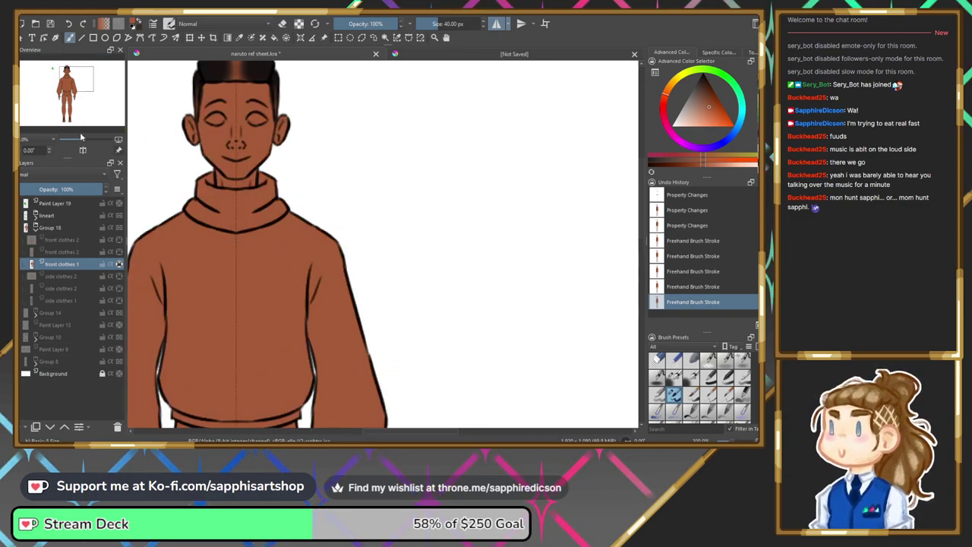
pyautogui.moveTo(76, 90); pyautogui.dragTo(71, 85)
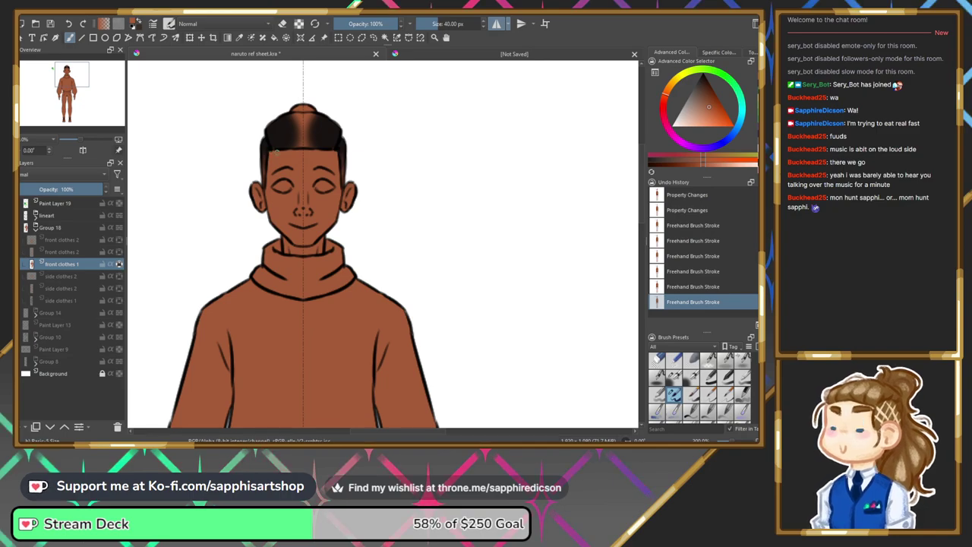
# Pick the blond from the recent colours and paint the top hair and bun of the front view.
pyautogui.rightClick(295, 155)
pyautogui.click(317, 128)
pyautogui.rightClick(282, 130)
pyautogui.moveTo(292, 125)
pyautogui.mouseDown()
pyautogui.moveTo(295, 139)
pyautogui.moveTo(296, 113)
pyautogui.moveTo(277, 143)
pyautogui.moveTo(279, 125)
pyautogui.mouseUp()
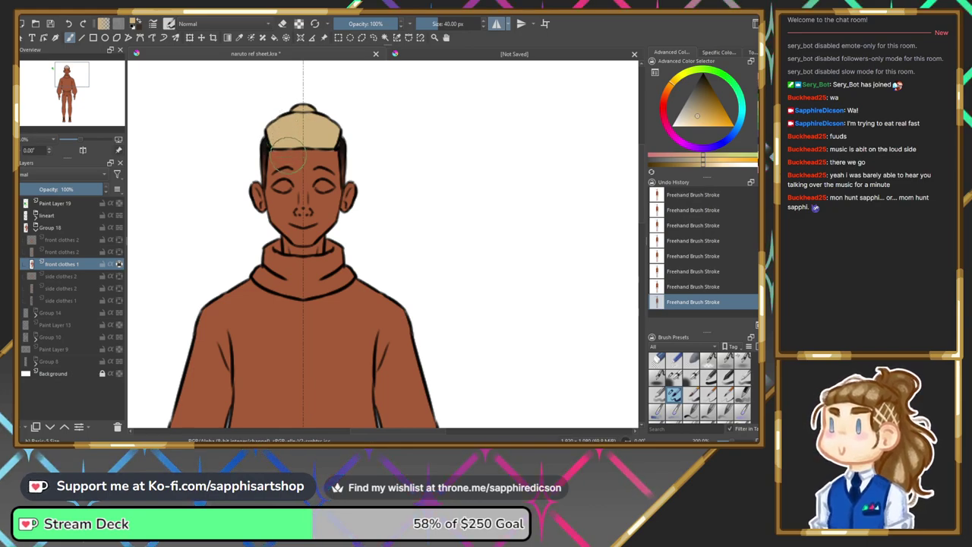
# Undo the last blond stroke on the front view's hair.
pyautogui.rightClick(290, 156)
pyautogui.hotkey('ctrl', 'z')
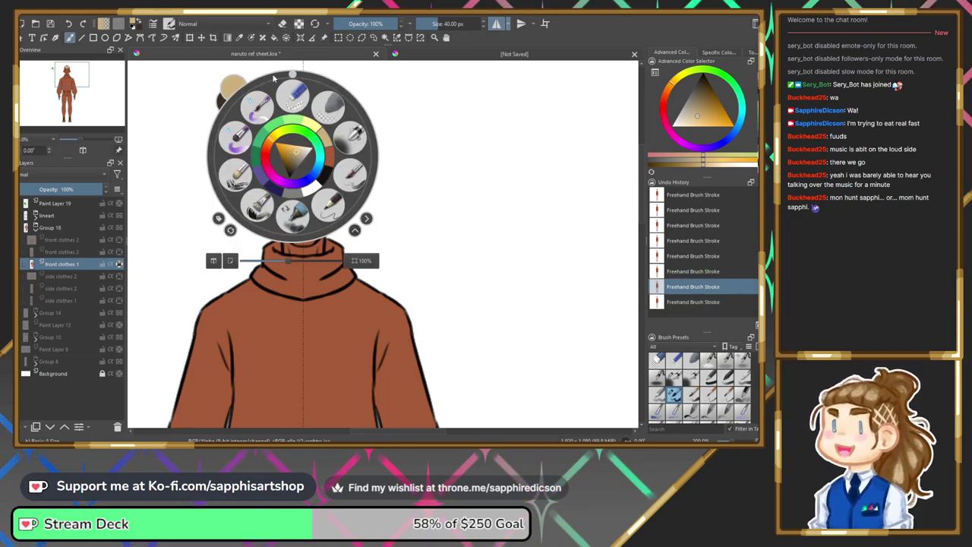
pyautogui.click(474, 178)
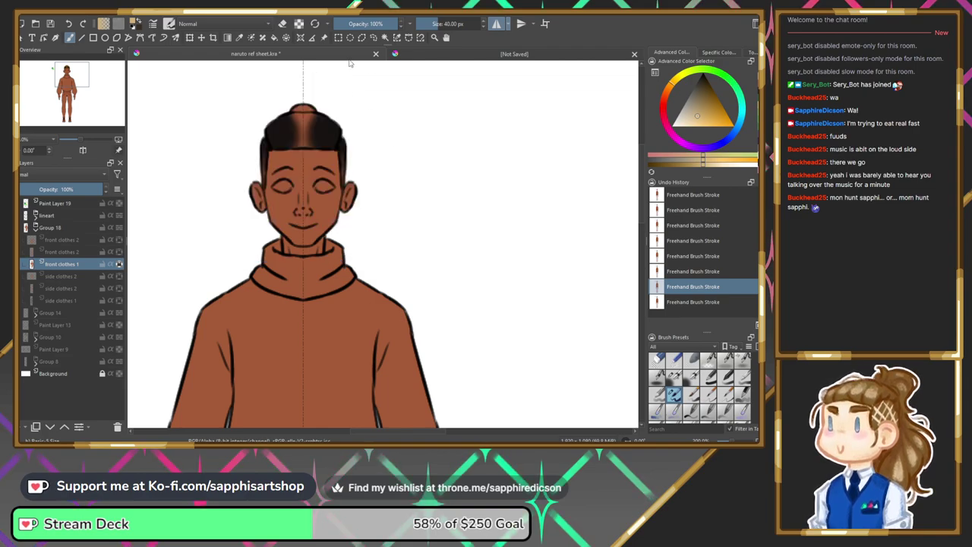
# Repaint the front view's top hair and bun in blond, and switch back to the recently used skin brown for the hairline.
pyautogui.moveTo(271, 133); pyautogui.dragTo(334, 135)
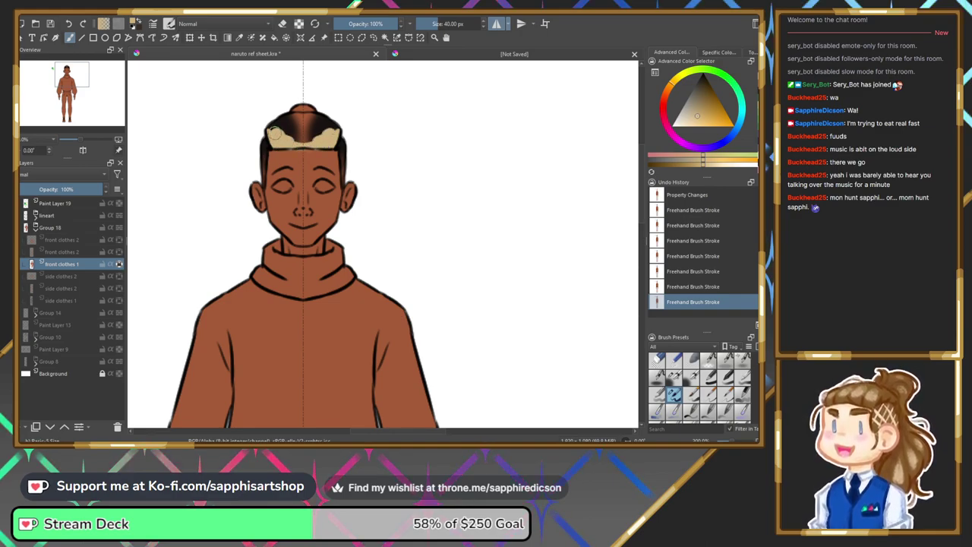
pyautogui.moveTo(272, 131)
pyautogui.mouseDown()
pyautogui.moveTo(297, 109)
pyautogui.moveTo(294, 129)
pyautogui.moveTo(327, 118)
pyautogui.mouseUp()
pyautogui.rightClick(291, 156)
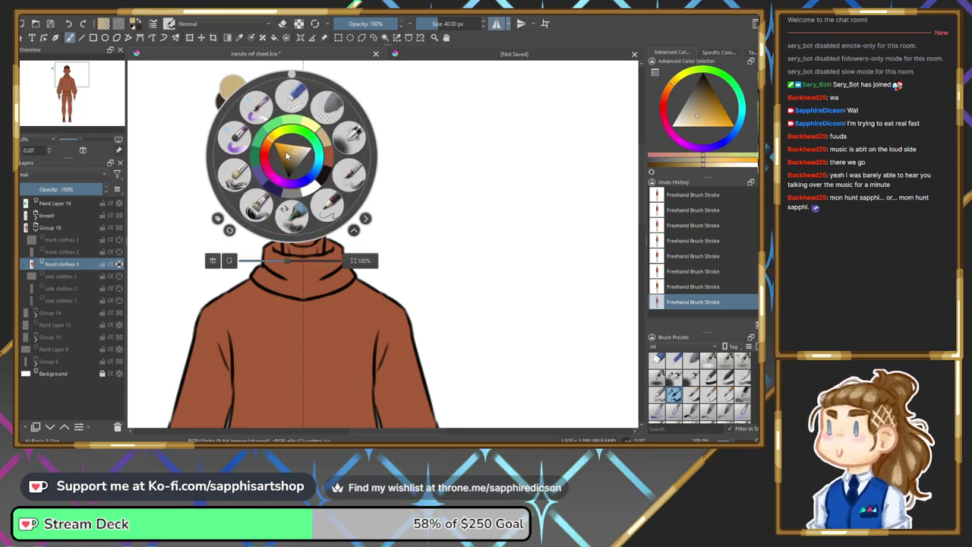
pyautogui.click(329, 157)
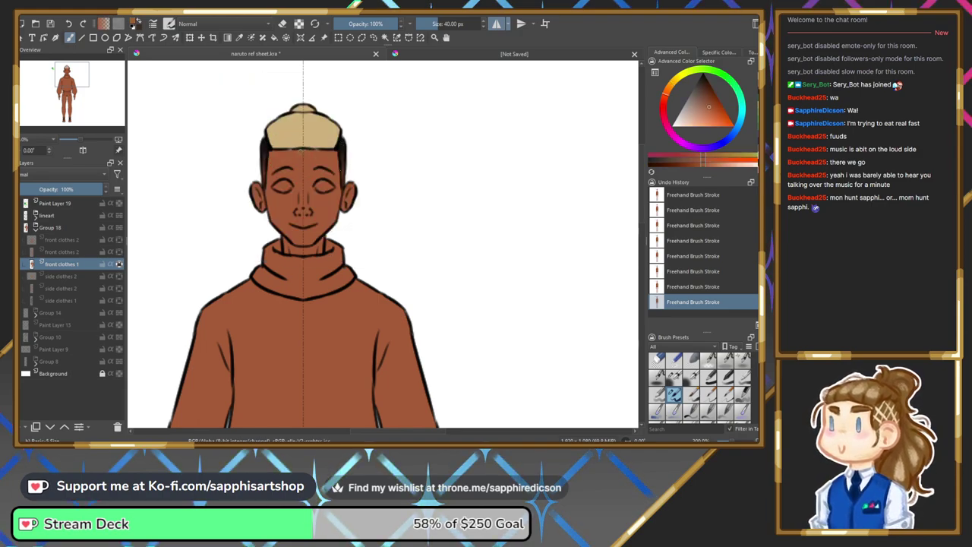
# Fill both eyes of the front view with the recently used white, and pick the deep green from the recent colours.
pyautogui.rightClick(311, 182)
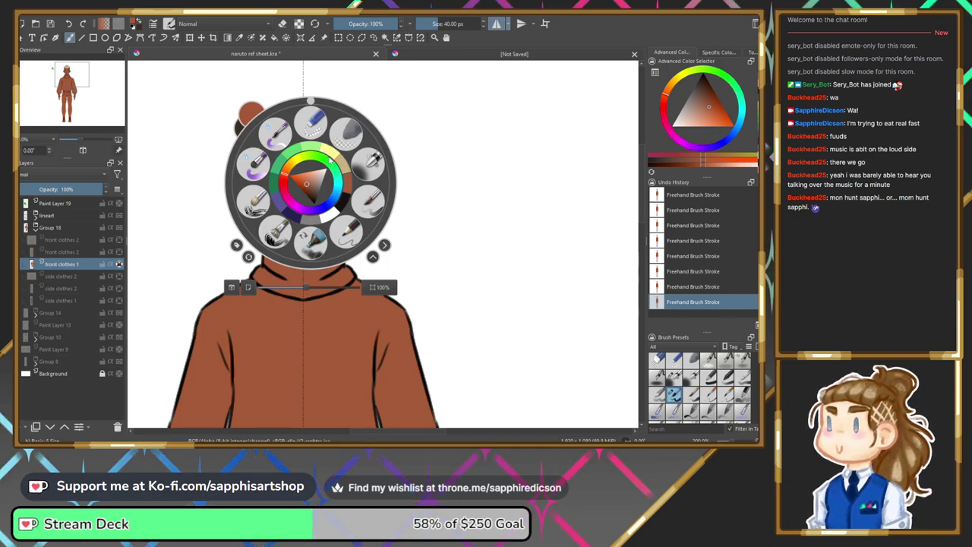
pyautogui.click(329, 214)
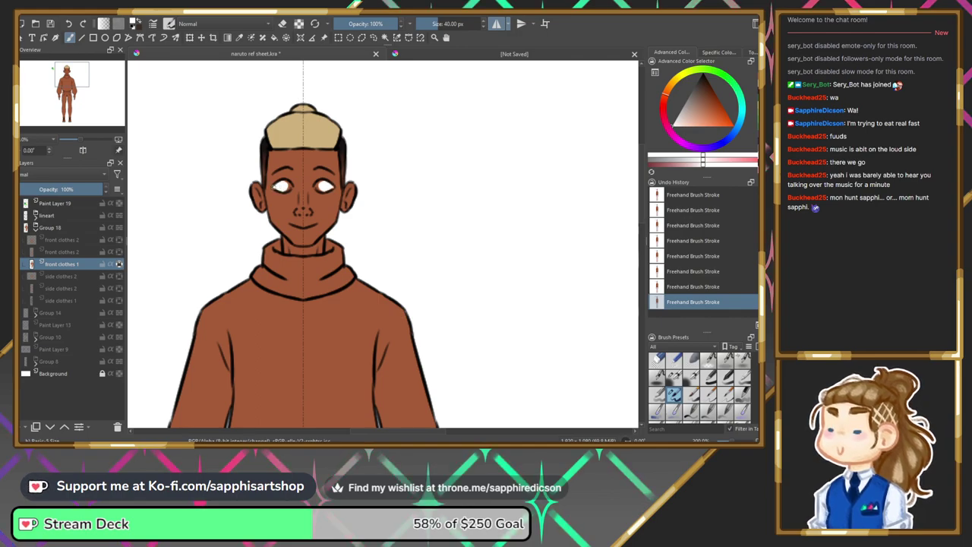
pyautogui.rightClick(287, 194)
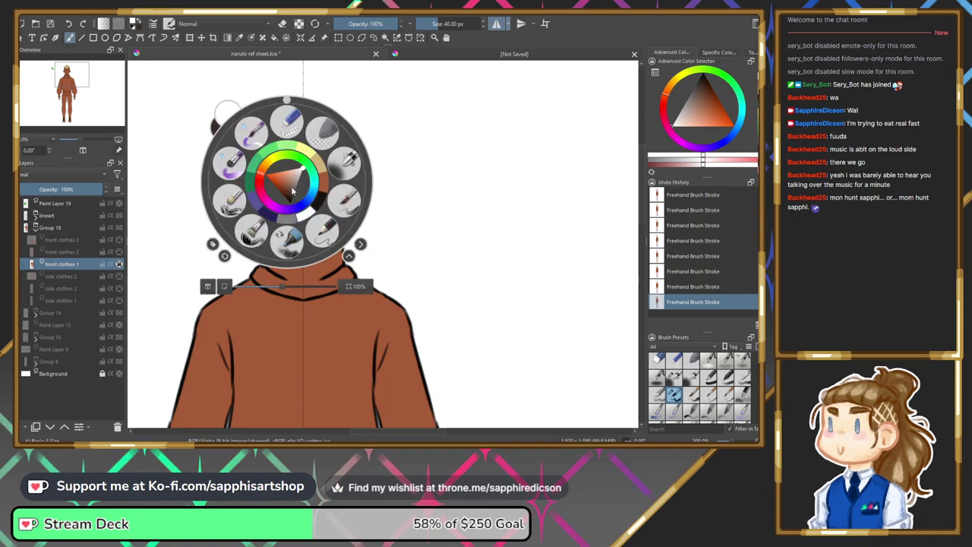
pyautogui.click(252, 177)
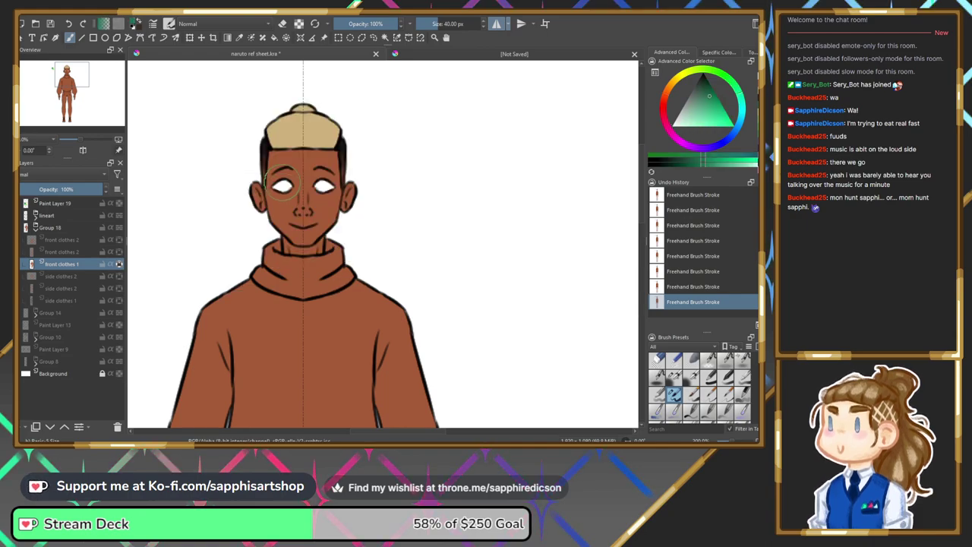
# Paint the front view's irises deep green and layer progressively lighter recently used greens over them.
pyautogui.moveTo(283, 185); pyautogui.dragTo(285, 188)
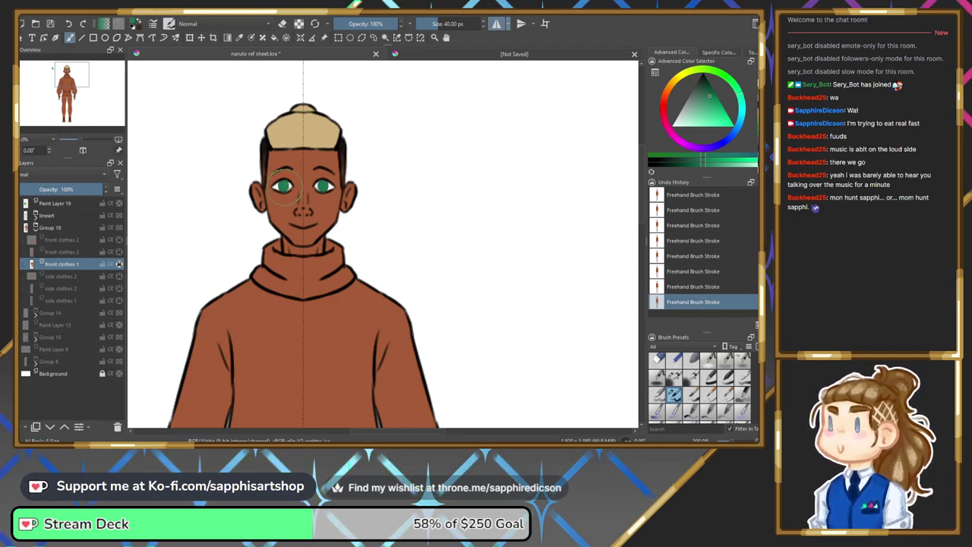
pyautogui.rightClick(279, 196)
pyautogui.click(279, 195)
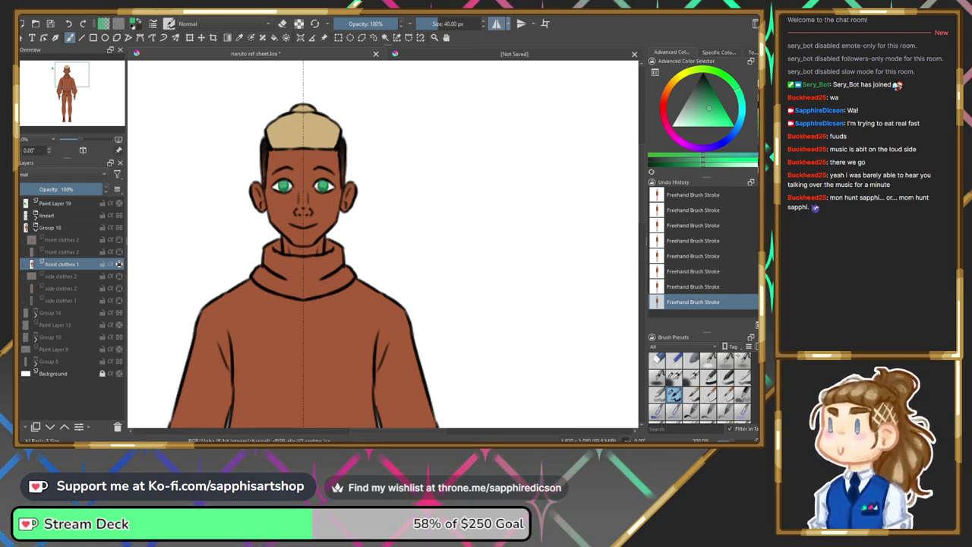
pyautogui.rightClick(292, 187)
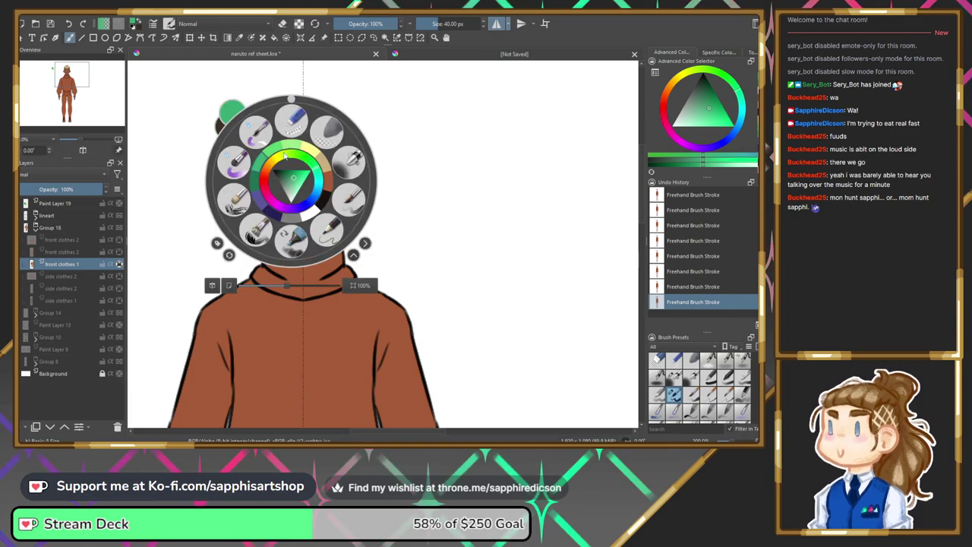
pyautogui.click(282, 176)
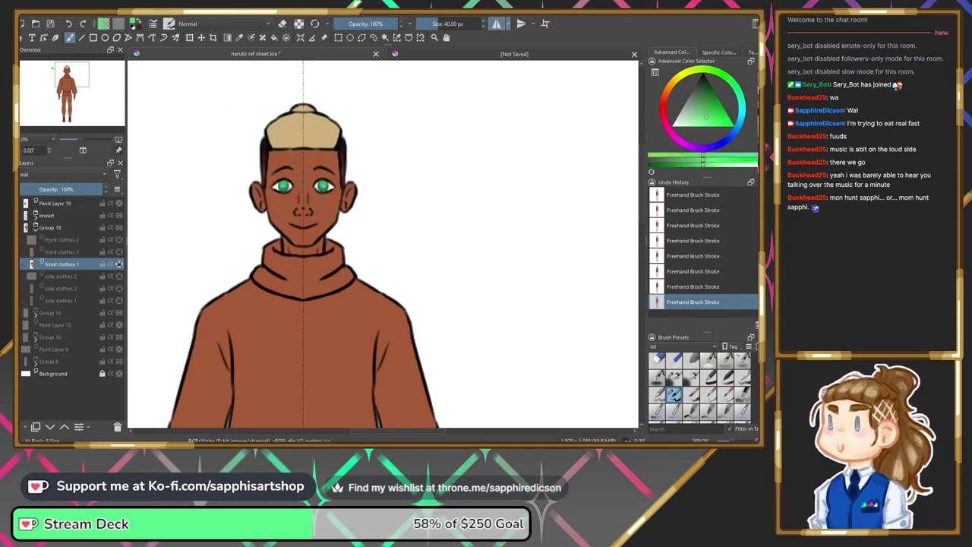
pyautogui.rightClick(281, 188)
pyautogui.click(283, 177)
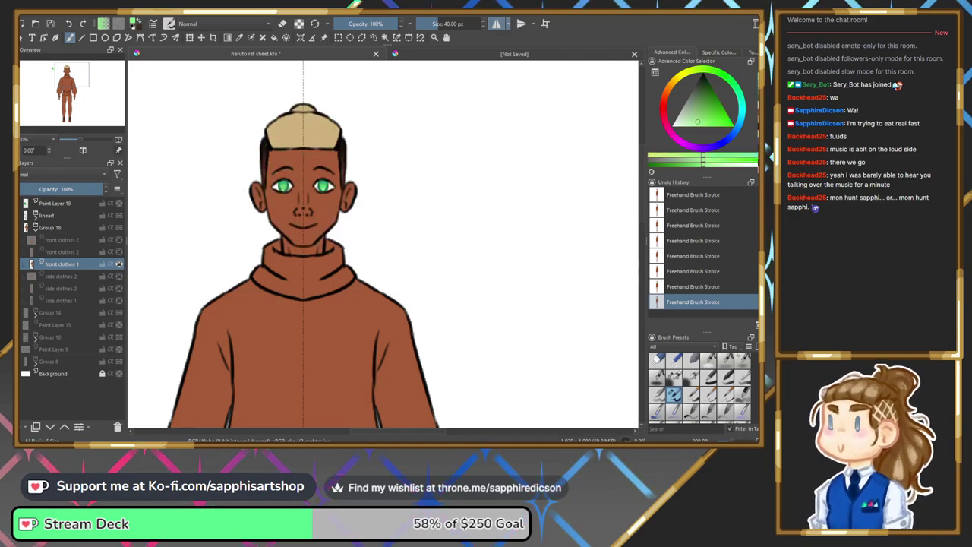
# Add pale yellow to the centres of the front view's irises and touch them up with the recently used deep green.
pyautogui.rightClick(282, 188)
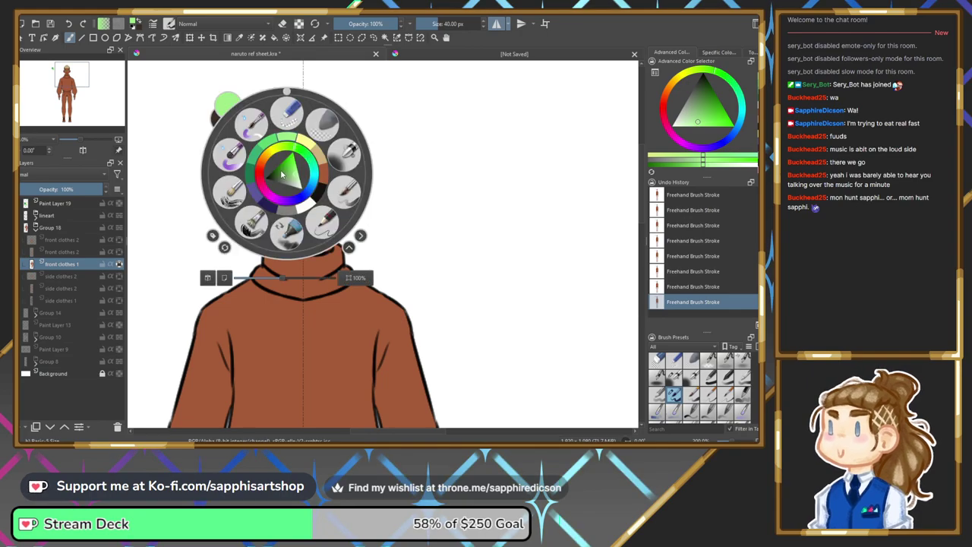
pyautogui.click(302, 144)
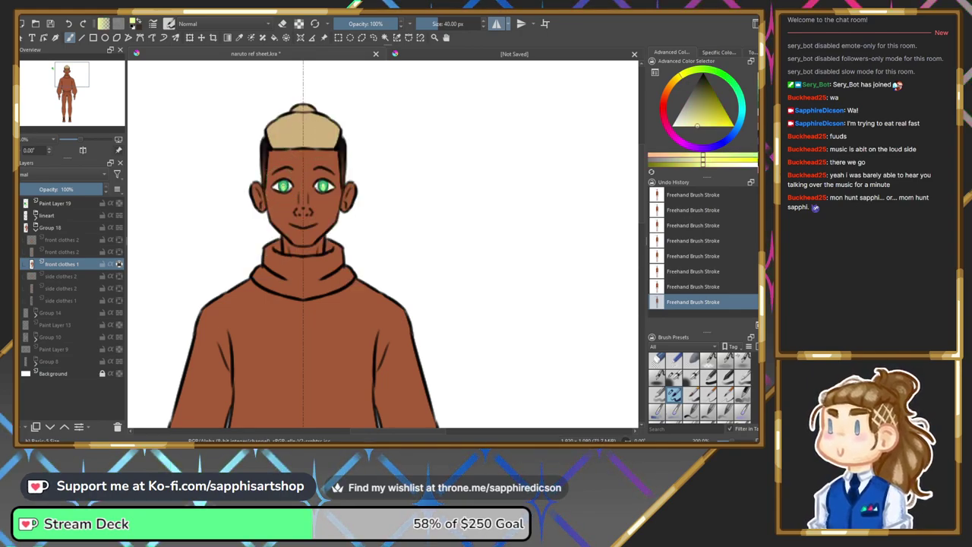
pyautogui.rightClick(284, 186)
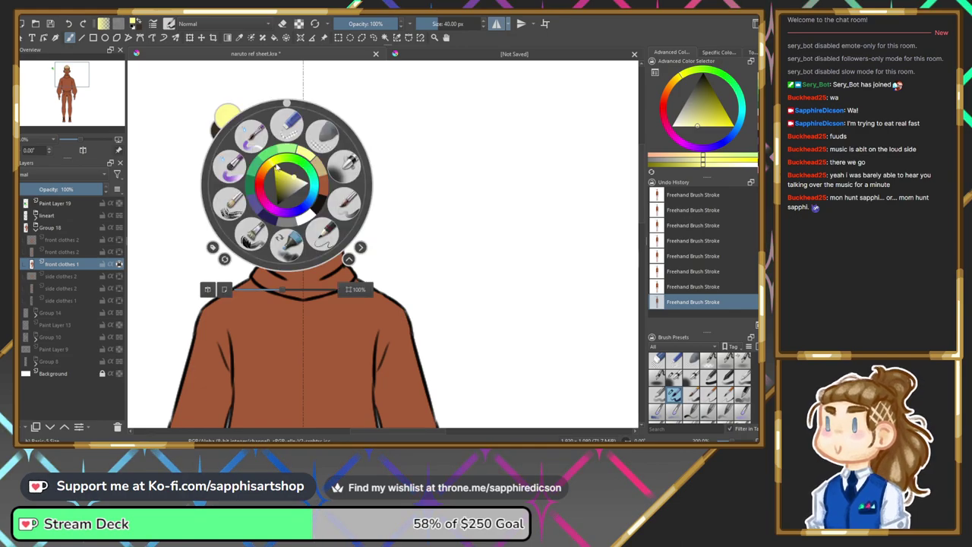
pyautogui.click(253, 186)
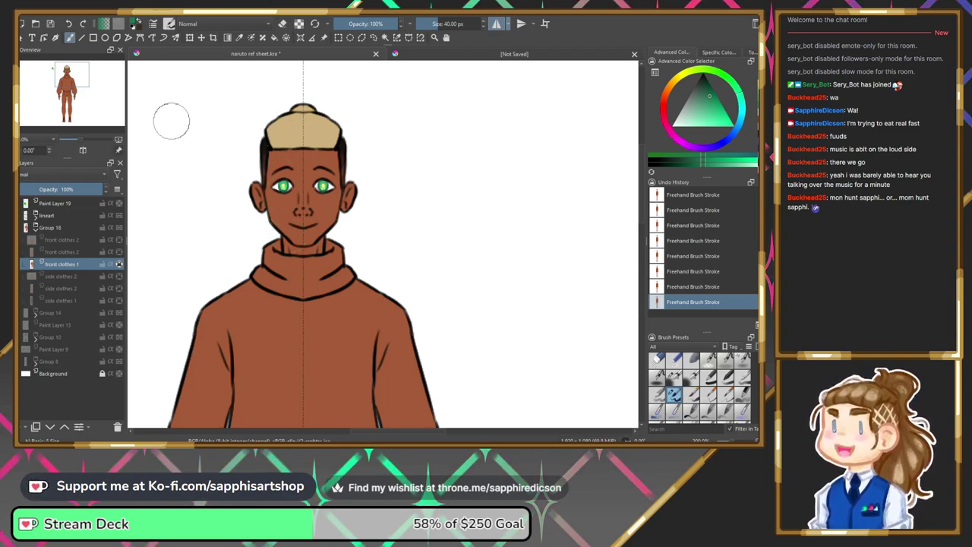
# Pick the near-black from the colour history and paint the front view's whole sweater, including sleeves, cuffs, hem and collar.
pyautogui.moveTo(78, 78); pyautogui.dragTo(79, 83)
pyautogui.scroll(-2, 79, 86)
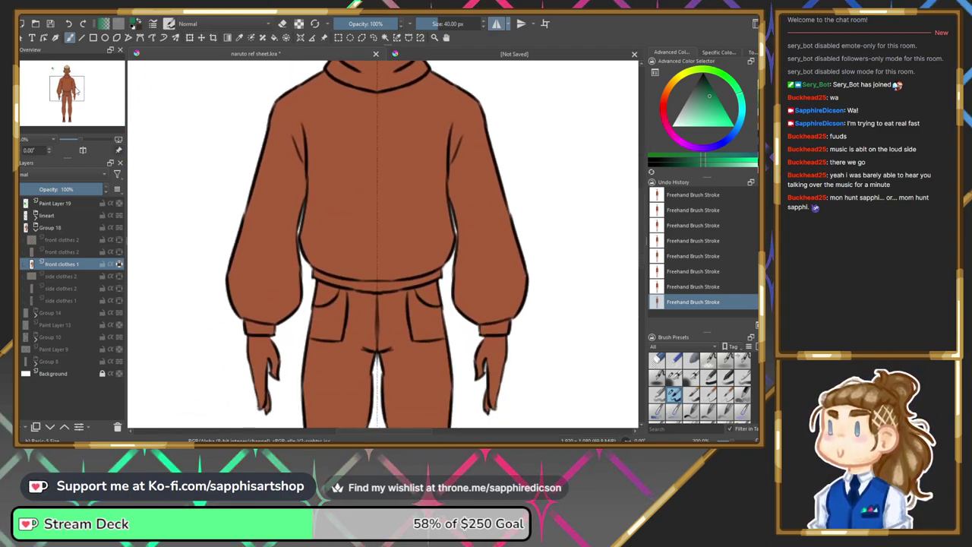
pyautogui.rightClick(304, 196)
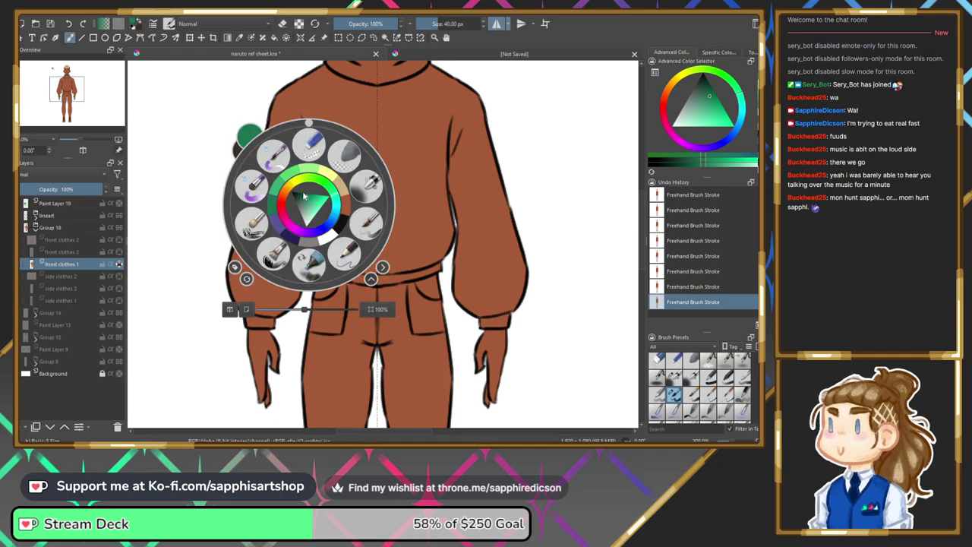
pyautogui.click(211, 100)
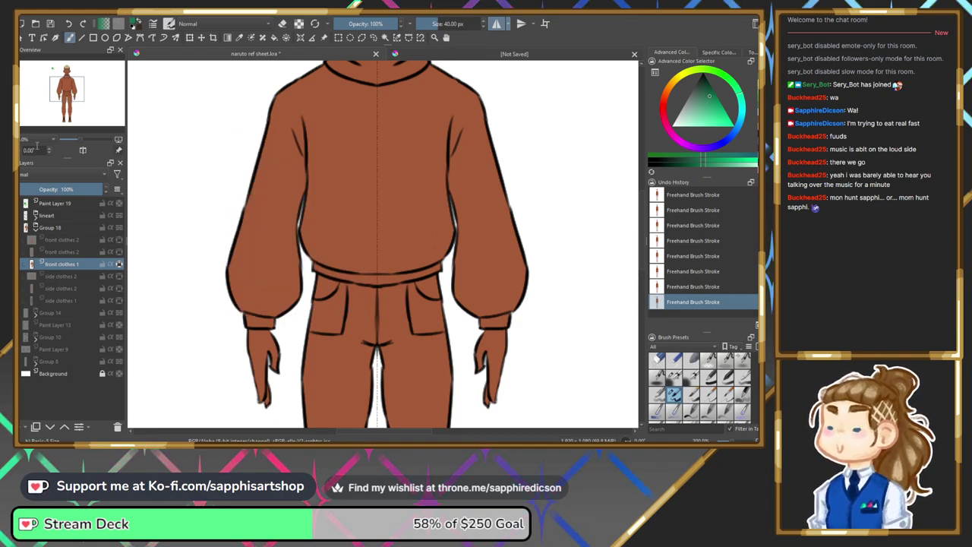
pyautogui.click(744, 158)
pyautogui.moveTo(357, 138)
pyautogui.mouseDown()
pyautogui.moveTo(380, 144)
pyautogui.moveTo(372, 226)
pyautogui.moveTo(338, 246)
pyautogui.mouseUp()
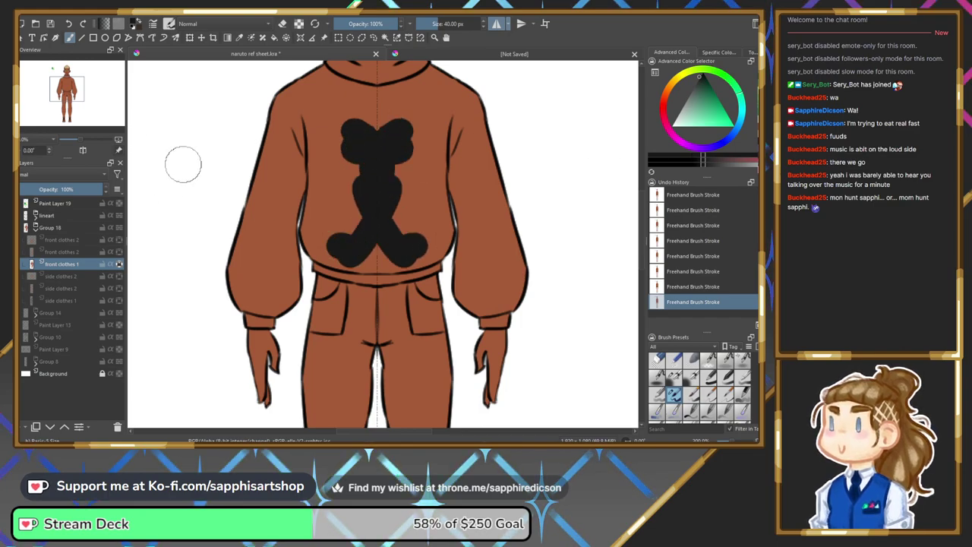
pyautogui.moveTo(251, 291)
pyautogui.mouseDown()
pyautogui.moveTo(251, 319)
pyautogui.moveTo(269, 322)
pyautogui.moveTo(291, 291)
pyautogui.mouseUp()
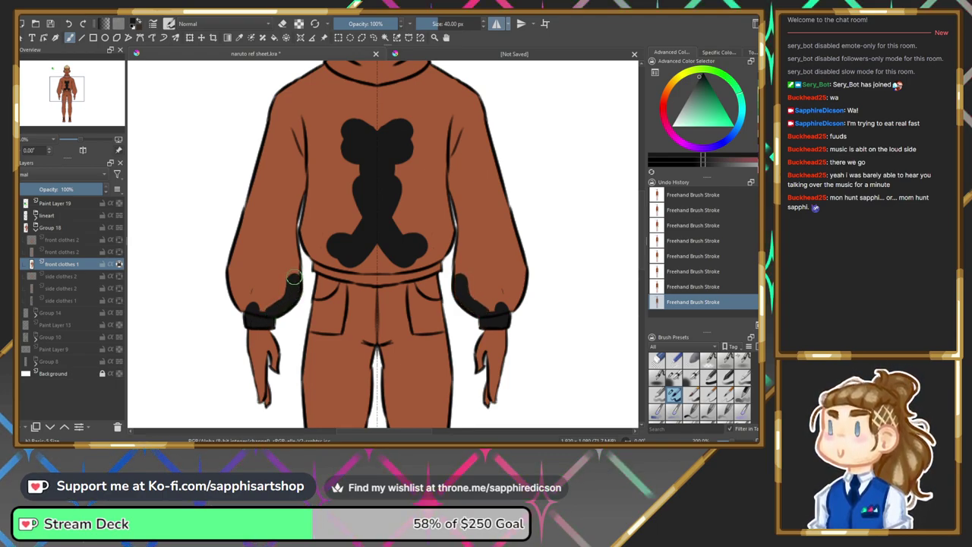
pyautogui.moveTo(294, 216)
pyautogui.mouseDown()
pyautogui.moveTo(312, 166)
pyautogui.moveTo(308, 220)
pyautogui.mouseUp()
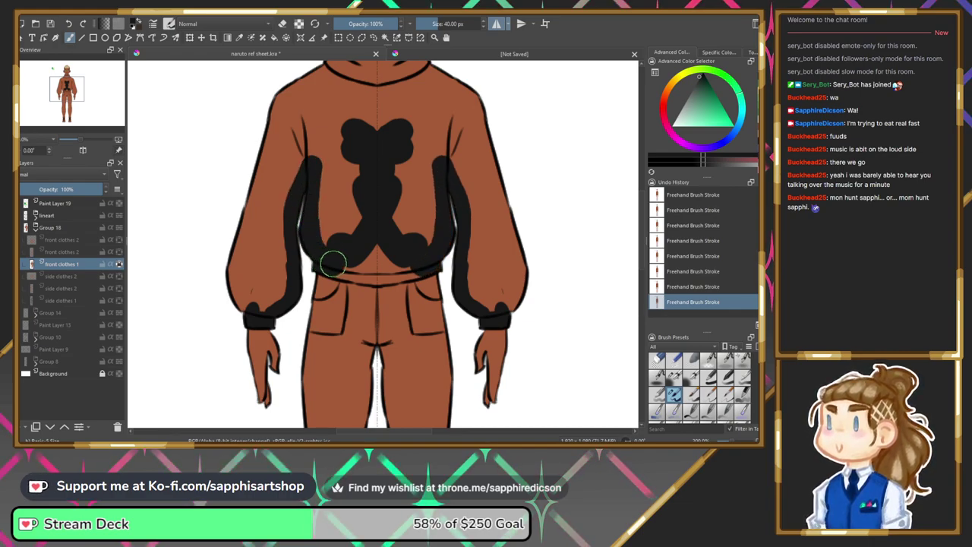
pyautogui.moveTo(361, 243)
pyautogui.mouseDown()
pyautogui.moveTo(336, 217)
pyautogui.moveTo(352, 130)
pyautogui.moveTo(326, 141)
pyautogui.moveTo(279, 211)
pyautogui.moveTo(262, 211)
pyautogui.moveTo(251, 232)
pyautogui.moveTo(256, 273)
pyautogui.moveTo(280, 238)
pyautogui.moveTo(256, 148)
pyautogui.moveTo(348, 138)
pyautogui.moveTo(377, 123)
pyautogui.mouseUp()
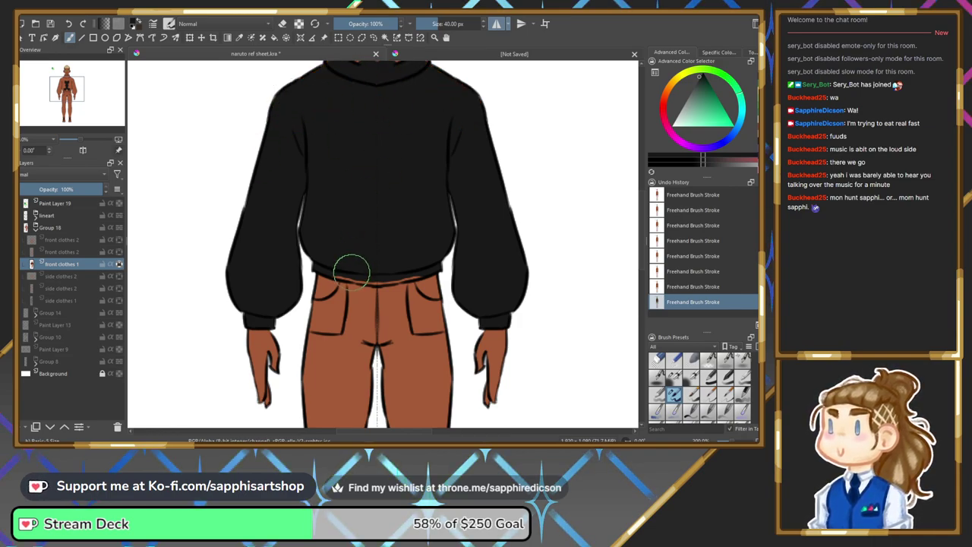
pyautogui.moveTo(335, 274)
pyautogui.mouseDown()
pyautogui.moveTo(362, 281)
pyautogui.moveTo(387, 267)
pyautogui.mouseUp()
pyautogui.scroll(5, 304, 213)
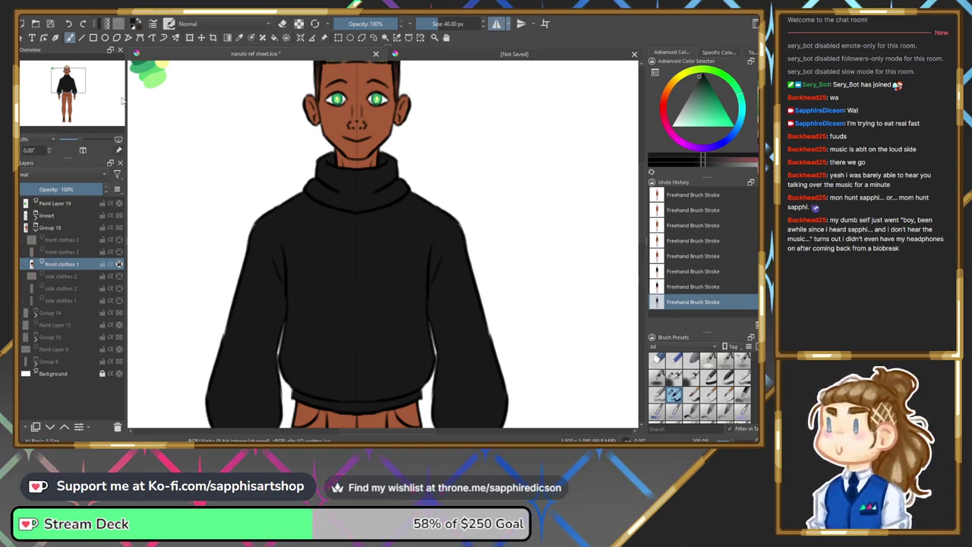
# Paint the front view's boots grey and the trouser cuffs above them in the recently used purple.
pyautogui.moveTo(80, 89); pyautogui.dragTo(76, 125)
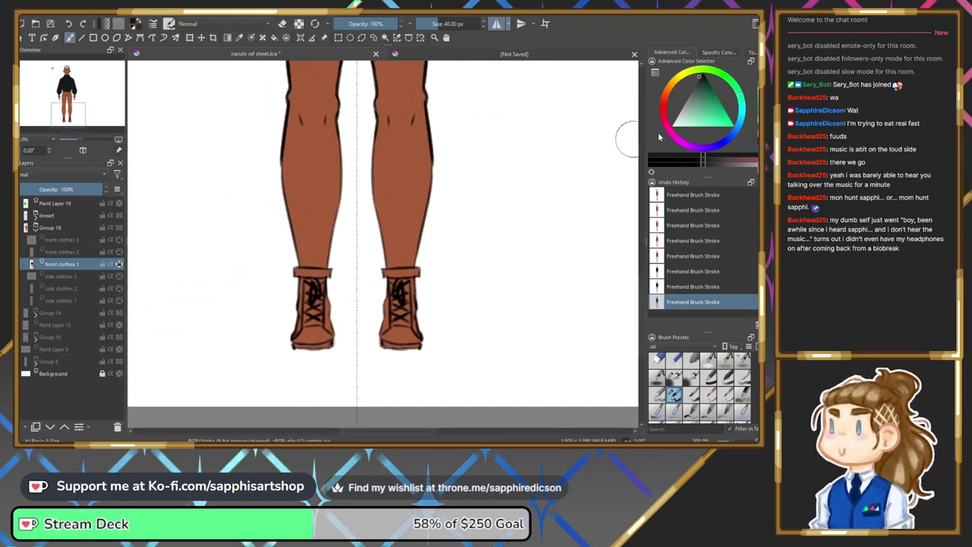
pyautogui.click(751, 166)
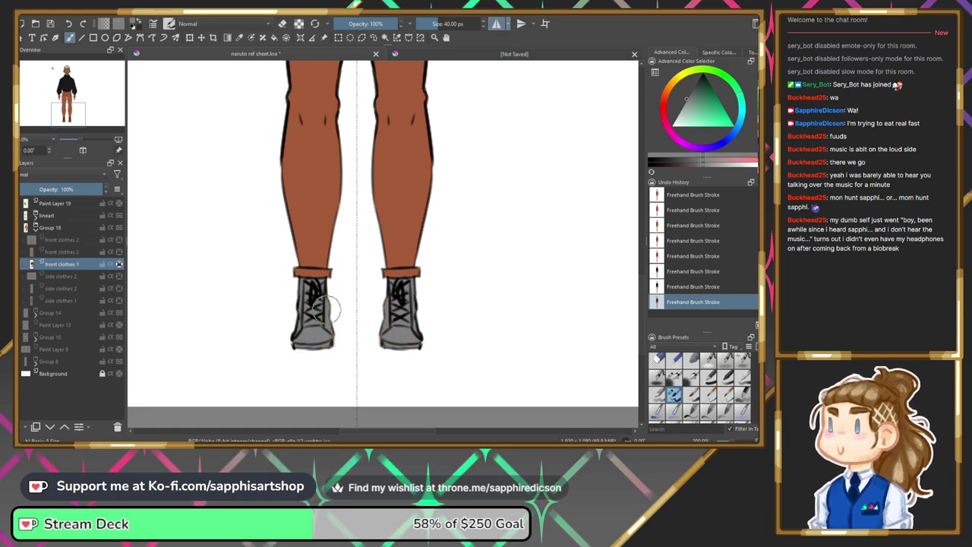
pyautogui.rightClick(308, 281)
pyautogui.click(304, 316)
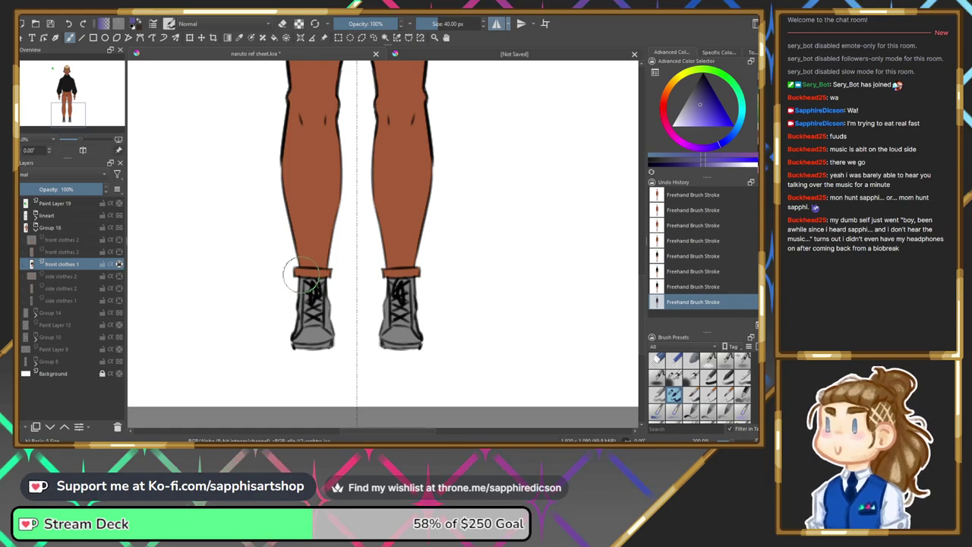
pyautogui.moveTo(297, 272); pyautogui.dragTo(315, 278)
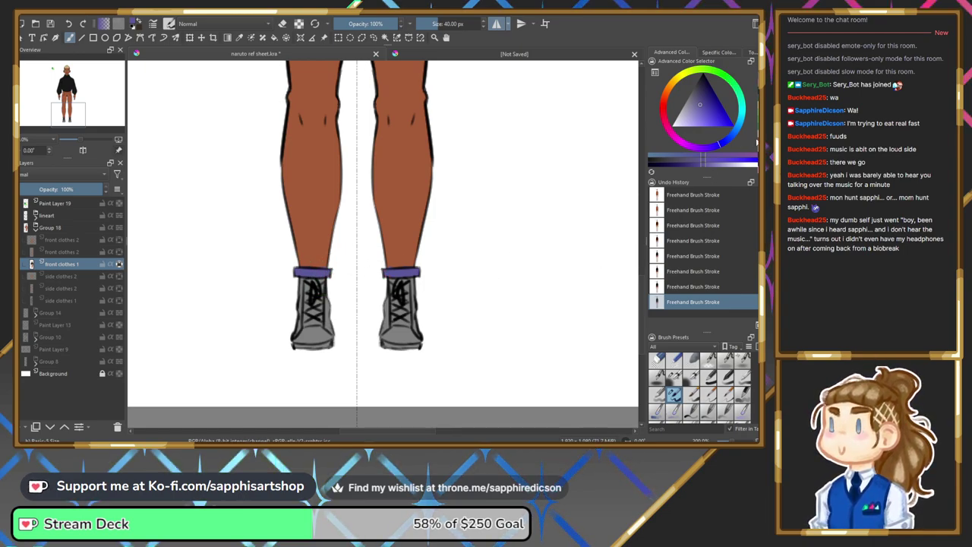
# Darken the purple to a deep navy and paint the front view's trousers from the ankles up to the waist.
pyautogui.click(705, 89)
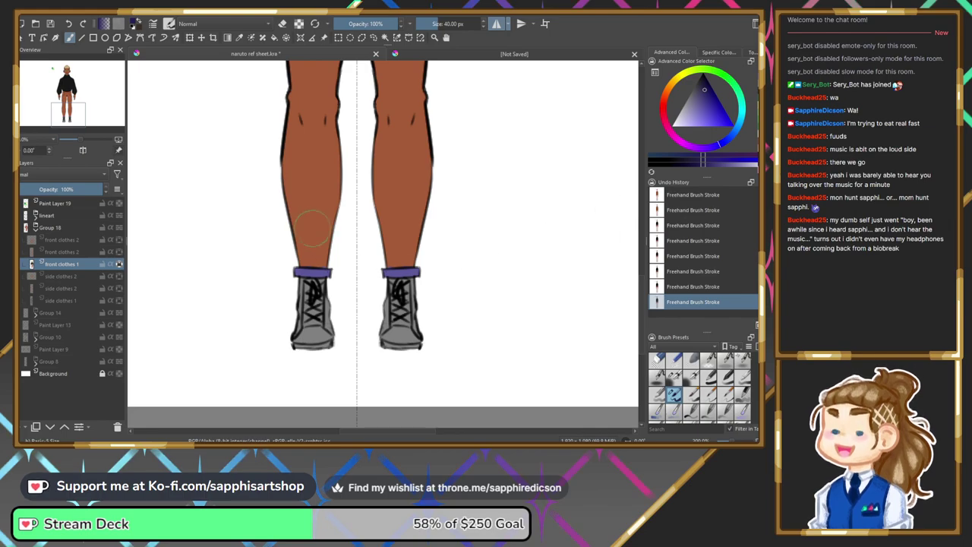
pyautogui.click(303, 260)
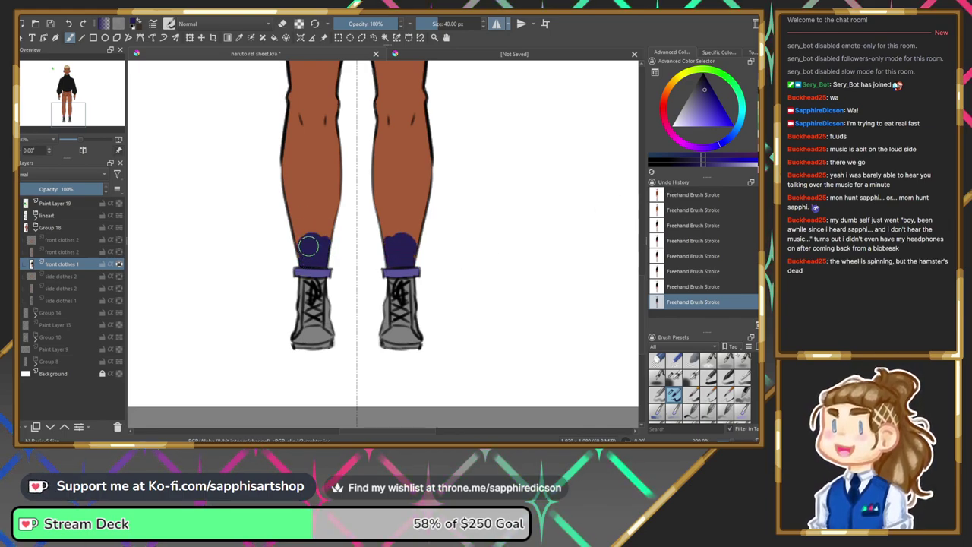
pyautogui.moveTo(298, 252)
pyautogui.mouseDown()
pyautogui.moveTo(294, 168)
pyautogui.moveTo(334, 219)
pyautogui.moveTo(336, 197)
pyautogui.moveTo(276, 174)
pyautogui.moveTo(280, 148)
pyautogui.moveTo(304, 138)
pyautogui.moveTo(332, 146)
pyautogui.mouseUp()
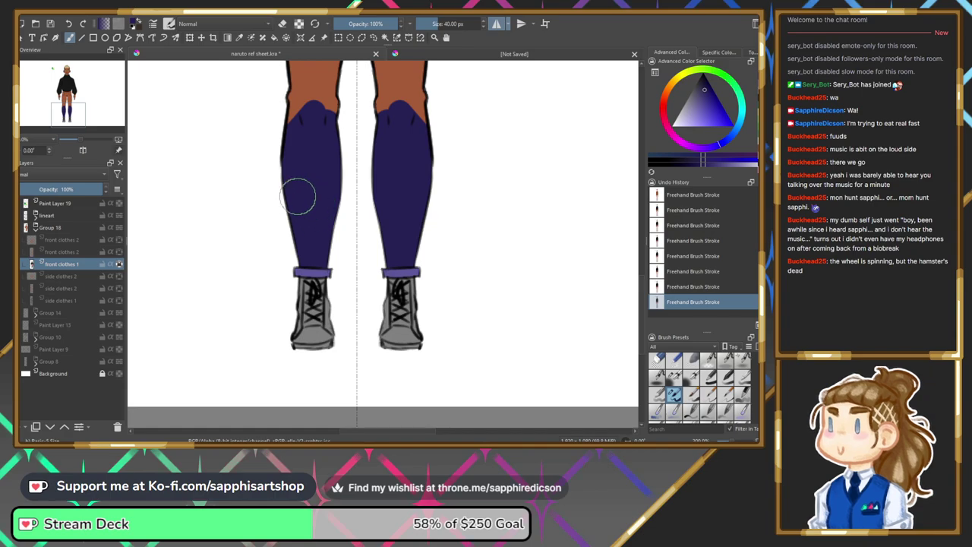
pyautogui.moveTo(75, 113); pyautogui.dragTo(76, 101)
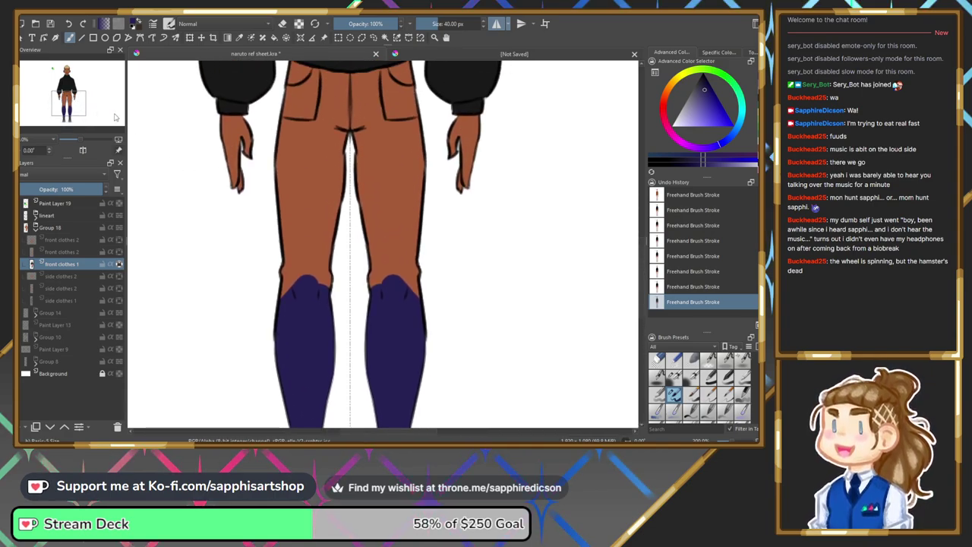
pyautogui.moveTo(266, 233)
pyautogui.mouseDown()
pyautogui.moveTo(292, 286)
pyautogui.moveTo(290, 307)
pyautogui.moveTo(307, 290)
pyautogui.moveTo(320, 225)
pyautogui.moveTo(319, 206)
pyautogui.moveTo(307, 205)
pyautogui.moveTo(284, 231)
pyautogui.moveTo(289, 172)
pyautogui.moveTo(321, 202)
pyautogui.moveTo(340, 190)
pyautogui.moveTo(332, 142)
pyautogui.moveTo(293, 105)
pyautogui.mouseUp()
pyautogui.moveTo(73, 104); pyautogui.dragTo(74, 96)
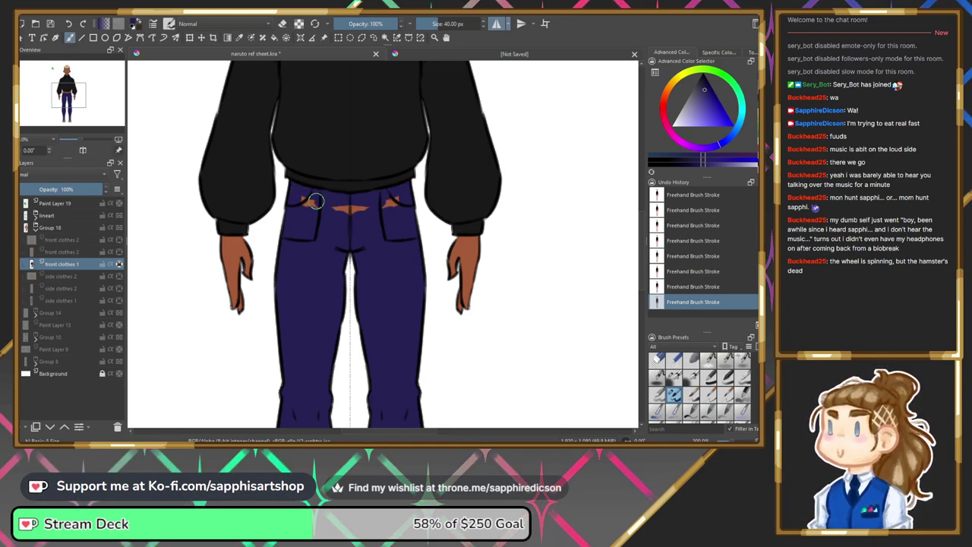
pyautogui.moveTo(78, 95)
pyautogui.mouseDown()
pyautogui.moveTo(76, 71)
pyautogui.moveTo(72, 100)
pyautogui.mouseUp()
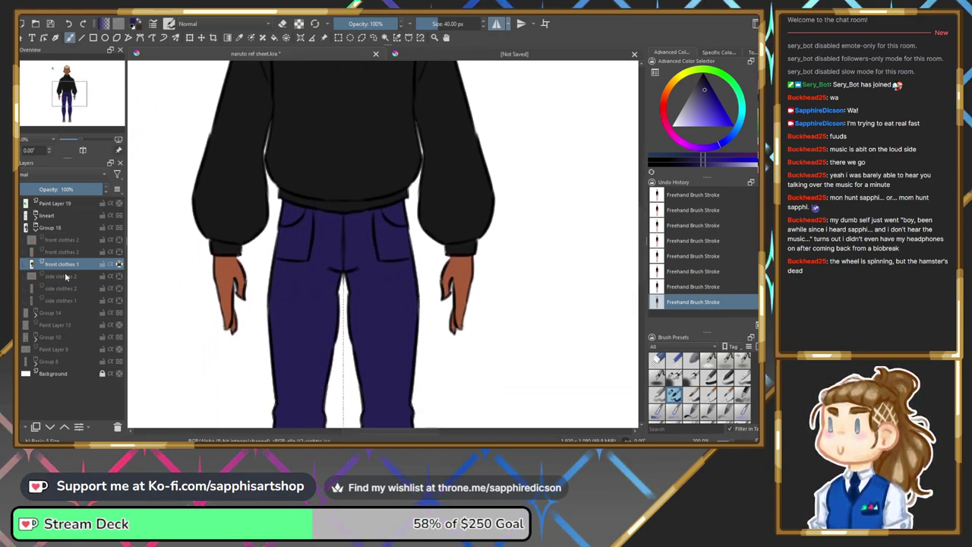
# In the lineart group, hide the front clothes 1 layer and show the back clothes 1 layer.
pyautogui.click(35, 229)
pyautogui.click(35, 218)
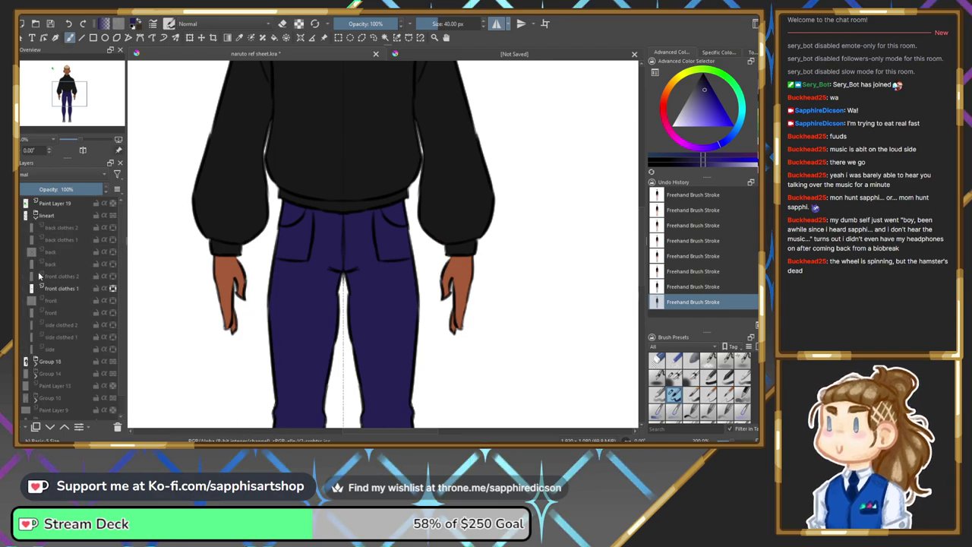
pyautogui.click(32, 288)
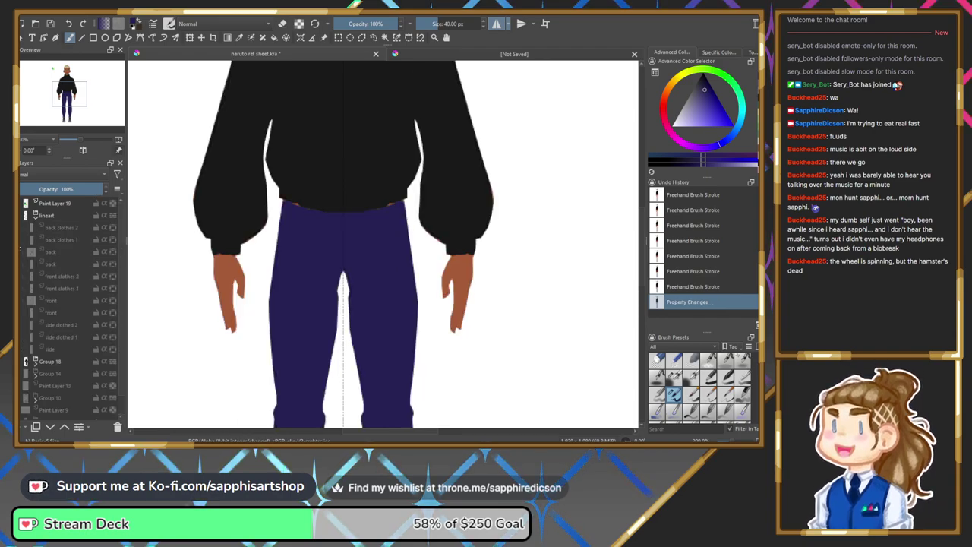
pyautogui.click(21, 242)
pyautogui.click(35, 216)
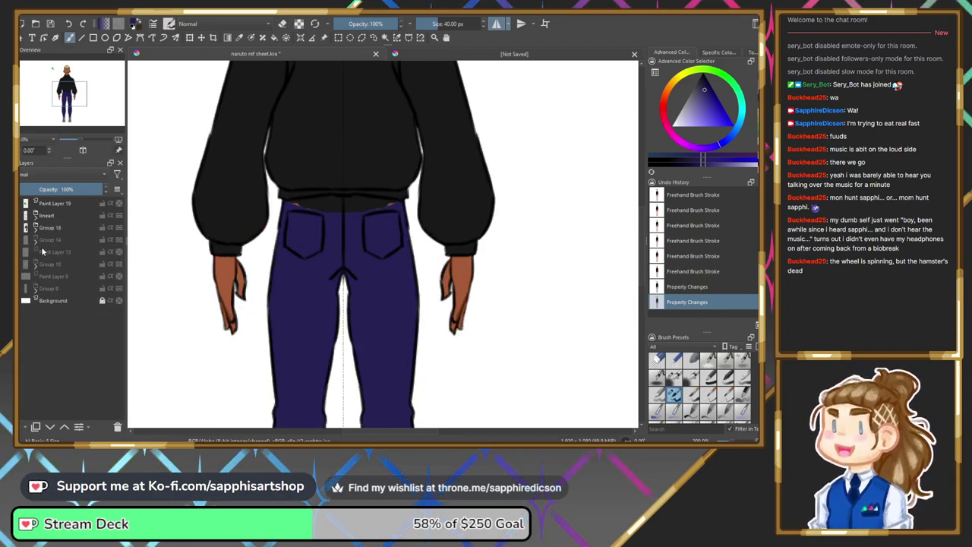
# Duplicate the front clothes 1 colour layer, rename the copy "back clothes 1" and move it above the lower front clothes 2 layer.
pyautogui.click(44, 264)
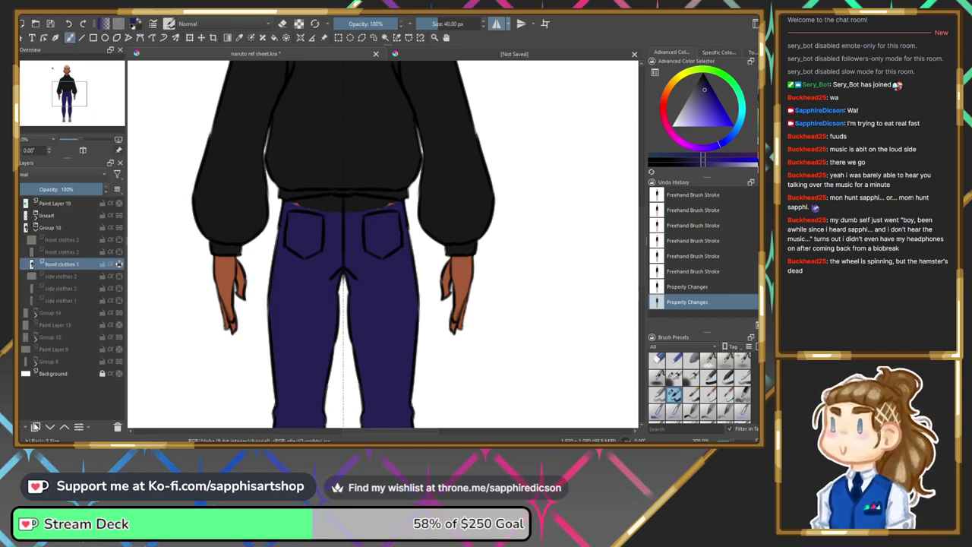
pyautogui.click(35, 426)
pyautogui.doubleClick(59, 264)
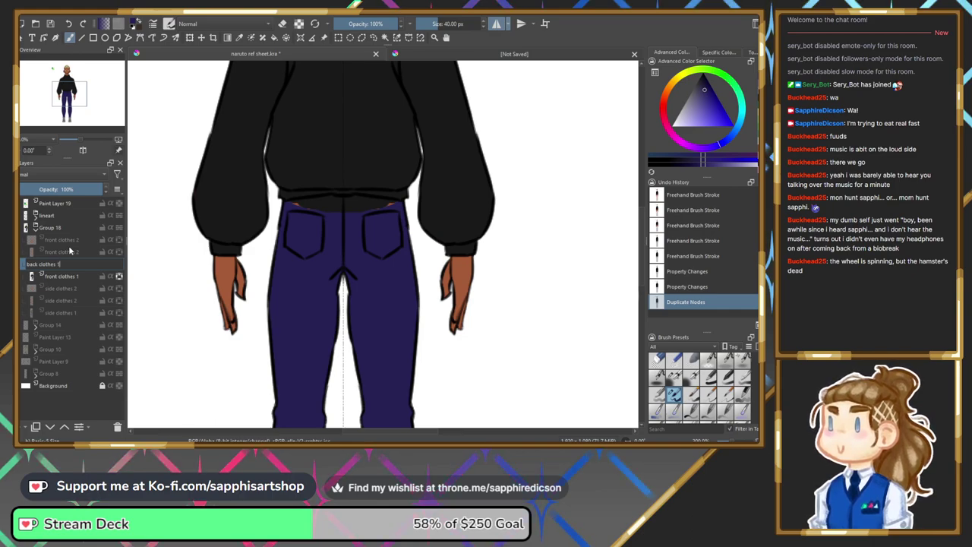
pyautogui.press('Return')
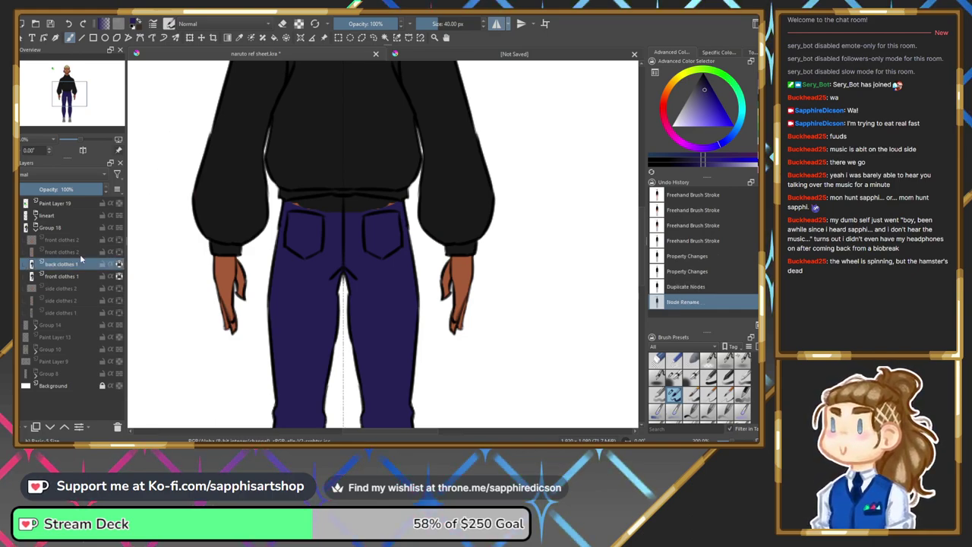
pyautogui.moveTo(81, 260); pyautogui.dragTo(86, 252)
pyautogui.moveTo(77, 100); pyautogui.dragTo(77, 79)
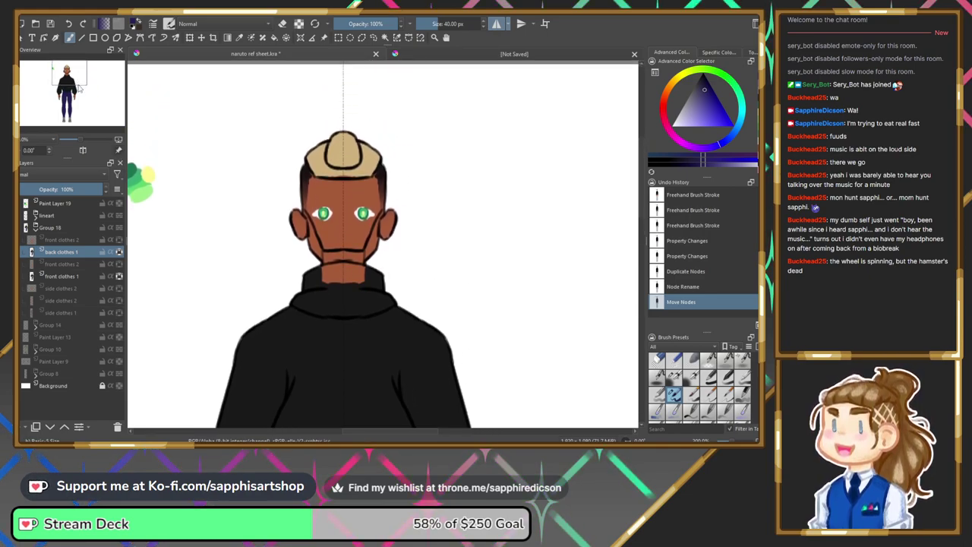
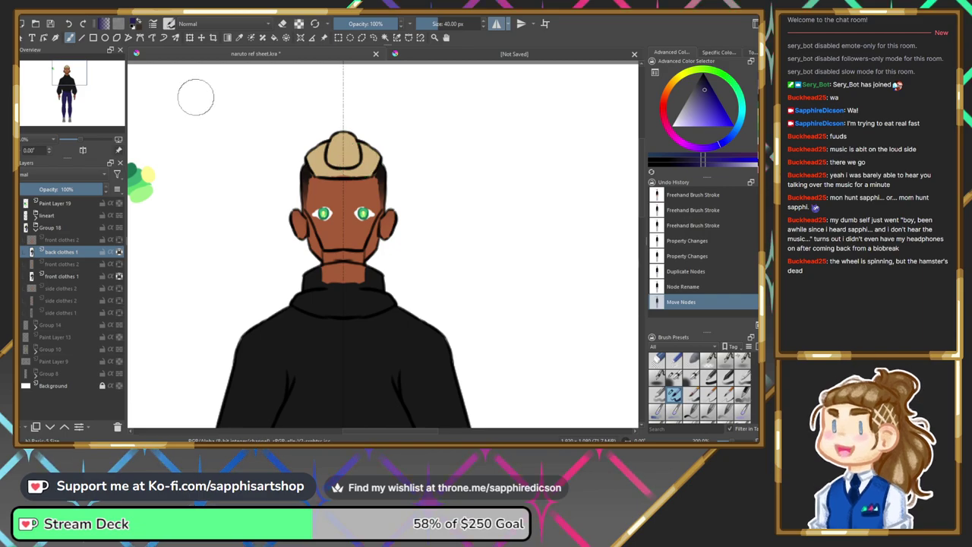
# Paint over the face copied onto the back view's head with the blonde hair colour and the brown skin colour.
pyautogui.rightClick(336, 197)
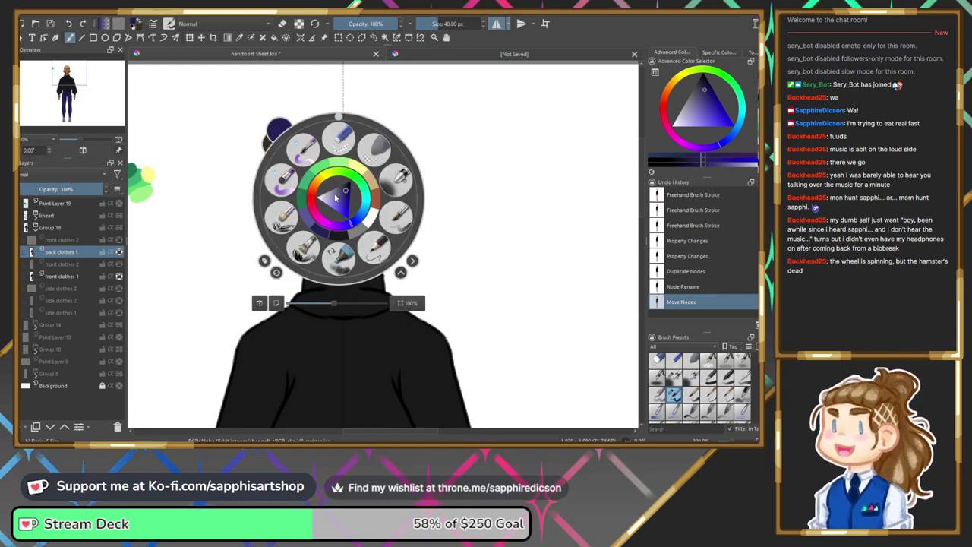
pyautogui.click(371, 185)
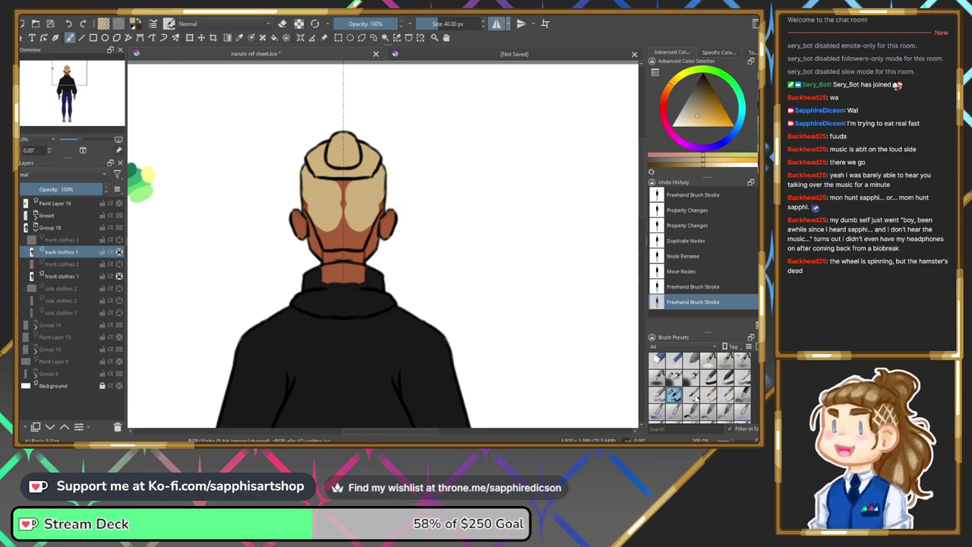
pyautogui.rightClick(337, 217)
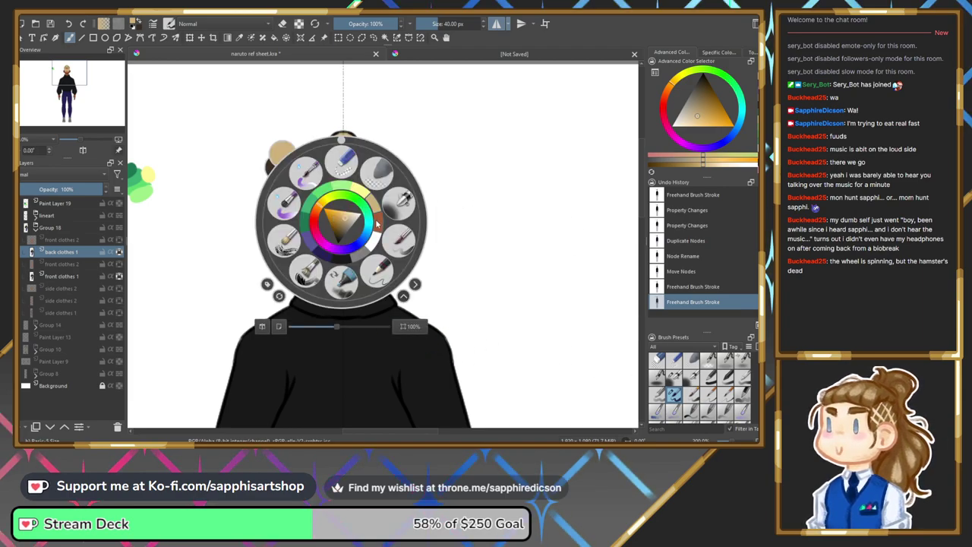
pyautogui.click(326, 228)
pyautogui.moveTo(311, 182)
pyautogui.mouseDown()
pyautogui.moveTo(302, 173)
pyautogui.moveTo(380, 199)
pyautogui.moveTo(309, 202)
pyautogui.moveTo(328, 205)
pyautogui.moveTo(319, 201)
pyautogui.moveTo(334, 220)
pyautogui.mouseUp()
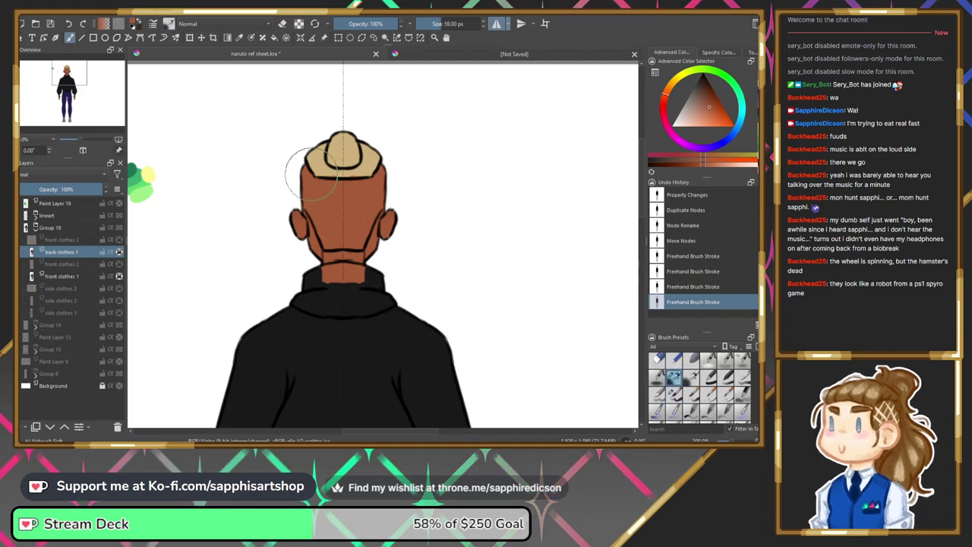
pyautogui.hotkey('ctrl', 'z')
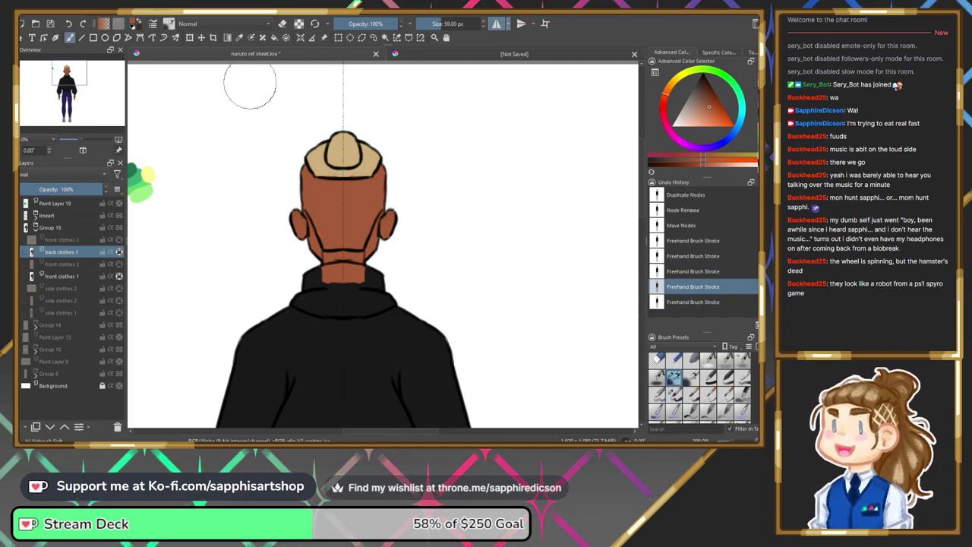
# Airbrush a near-black hair fade over the back of the head and soften its lower edge with the brown skin colour.
pyautogui.rightClick(358, 239)
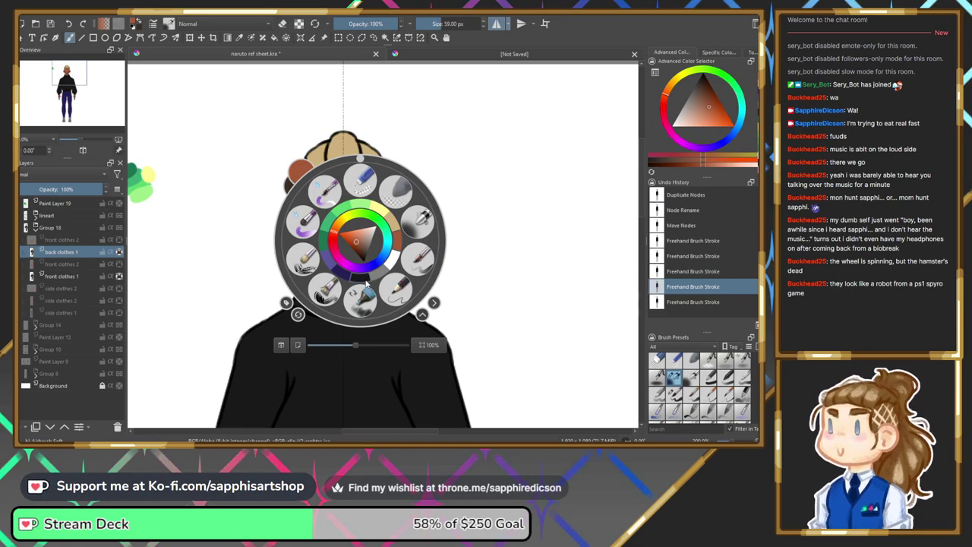
pyautogui.click(230, 190)
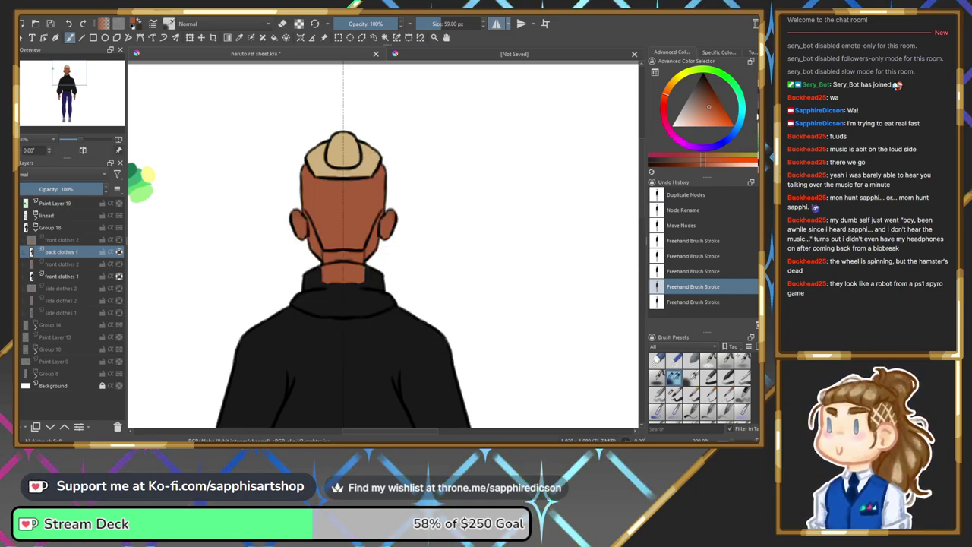
pyautogui.click(701, 76)
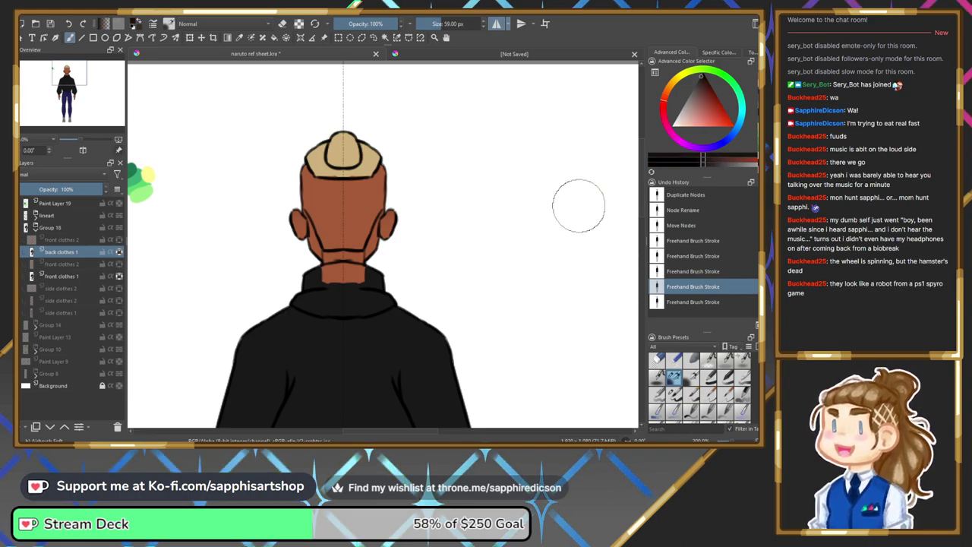
pyautogui.moveTo(307, 175)
pyautogui.mouseDown()
pyautogui.moveTo(339, 193)
pyautogui.moveTo(337, 203)
pyautogui.moveTo(310, 176)
pyautogui.mouseUp()
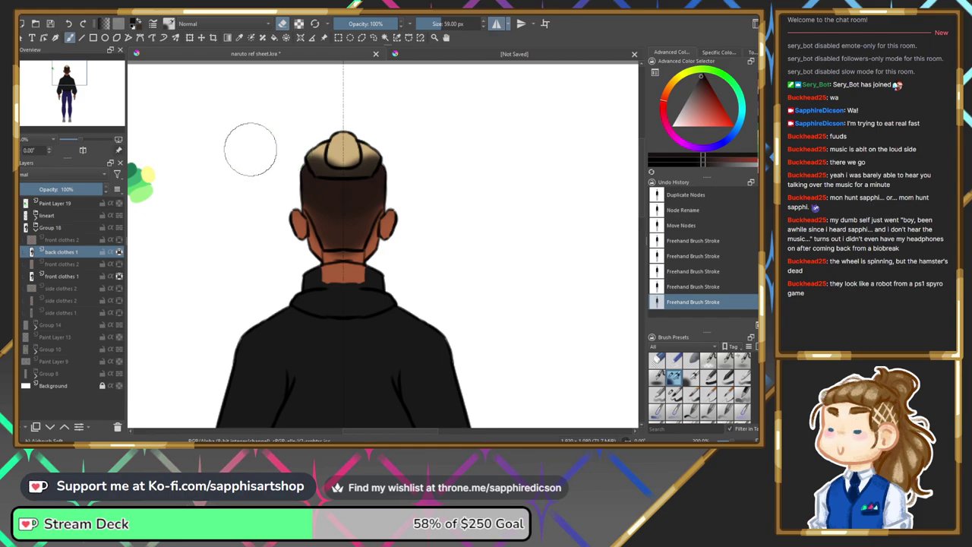
pyautogui.rightClick(357, 229)
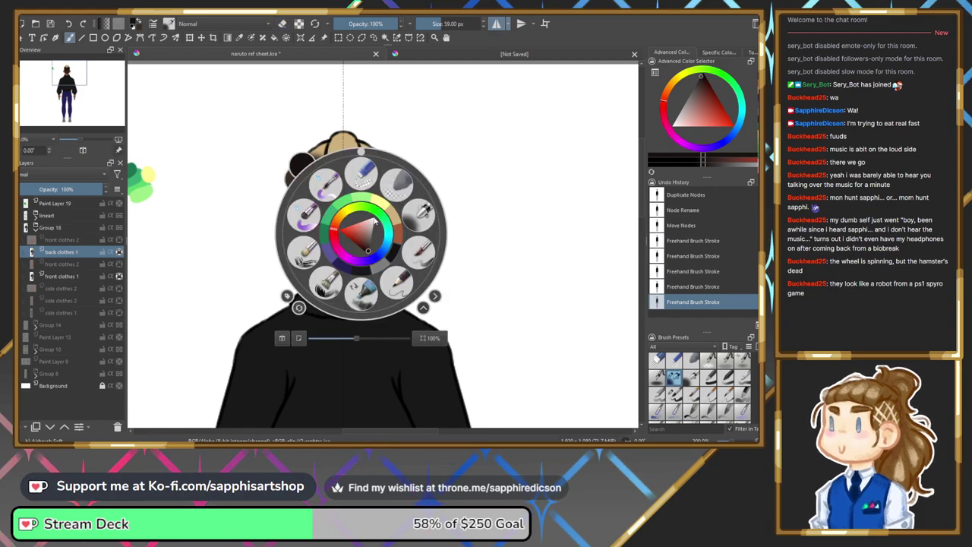
pyautogui.click(398, 237)
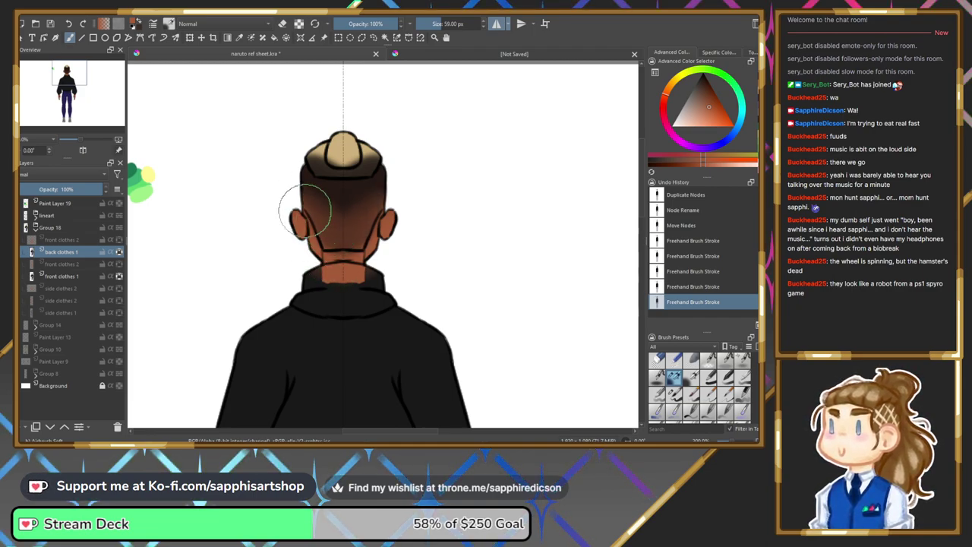
pyautogui.moveTo(334, 218); pyautogui.dragTo(304, 217)
pyautogui.rightClick(329, 234)
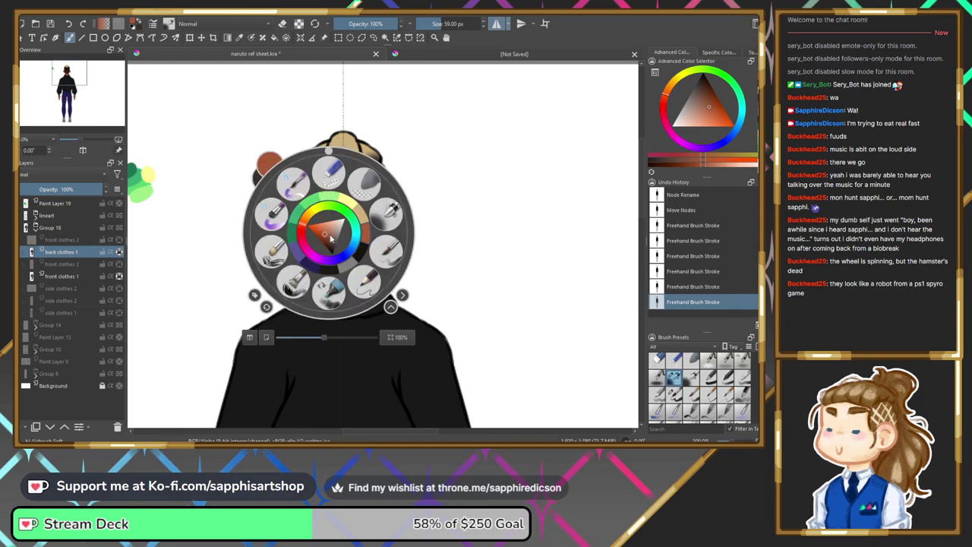
pyautogui.click(363, 256)
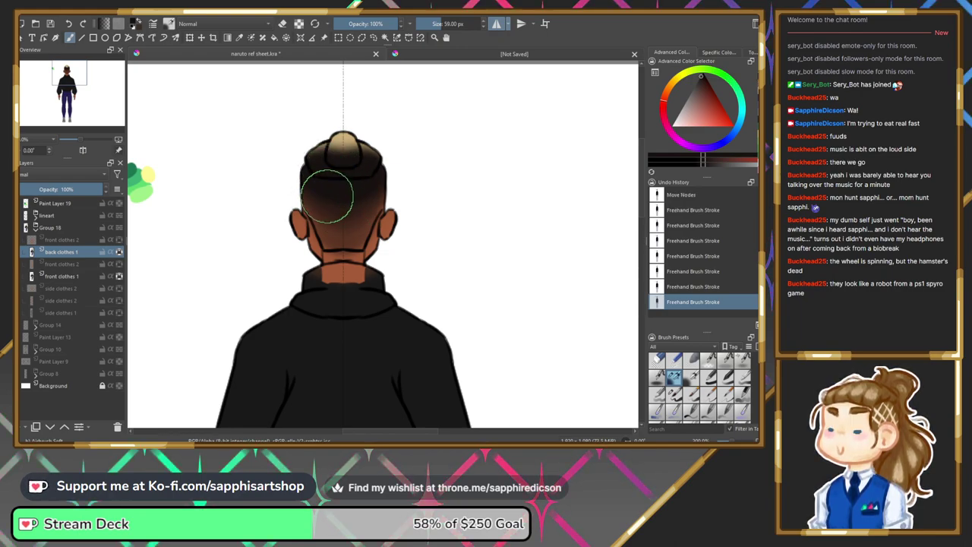
pyautogui.moveTo(337, 239); pyautogui.dragTo(334, 258)
# Paint the back view's turtleneck near-black over the exposed neck opening and touch up the skin above the collar in brown.
pyautogui.rightClick(313, 275)
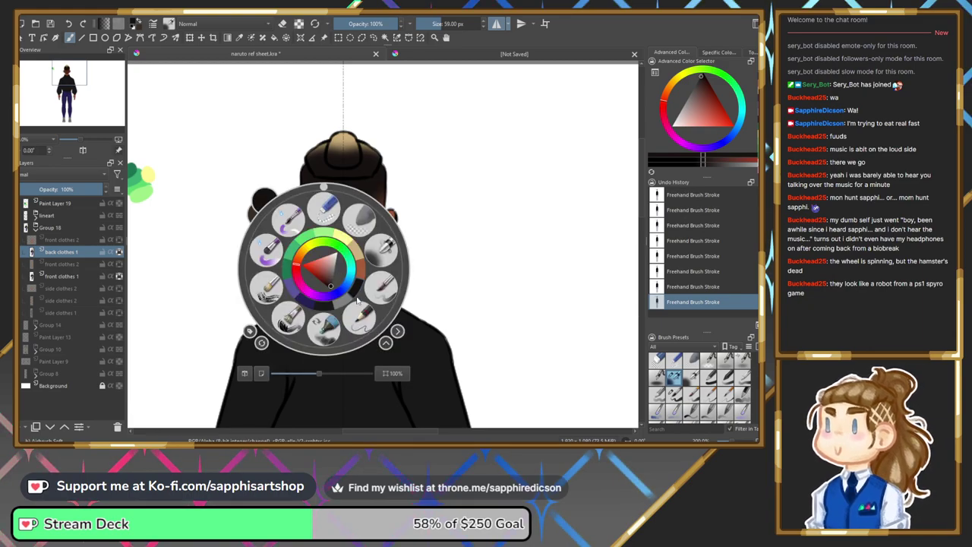
pyautogui.rightClick(337, 287)
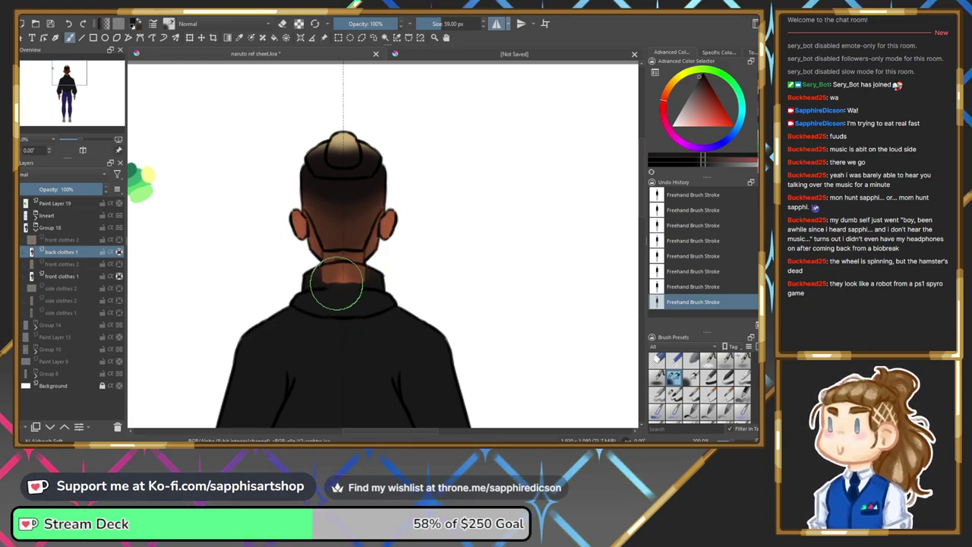
pyautogui.click(673, 393)
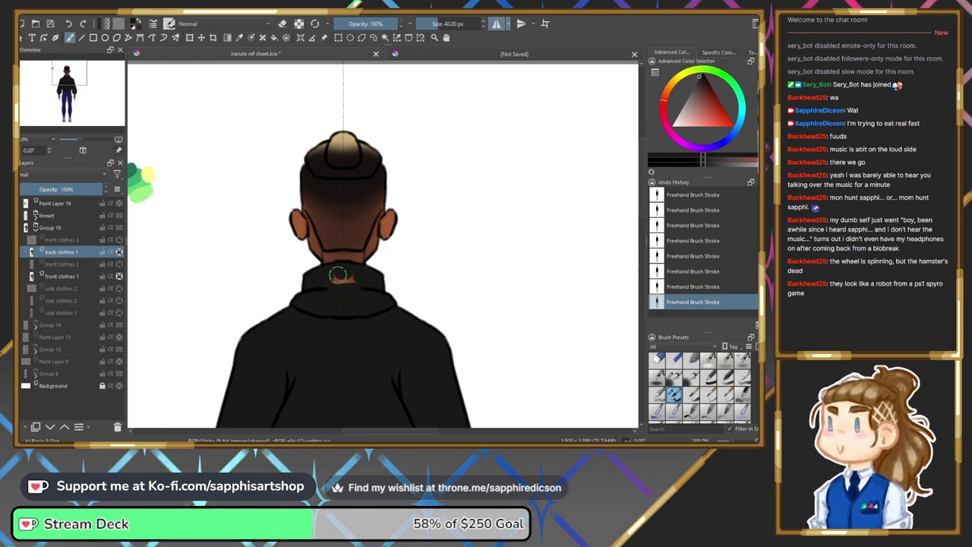
pyautogui.rightClick(327, 253)
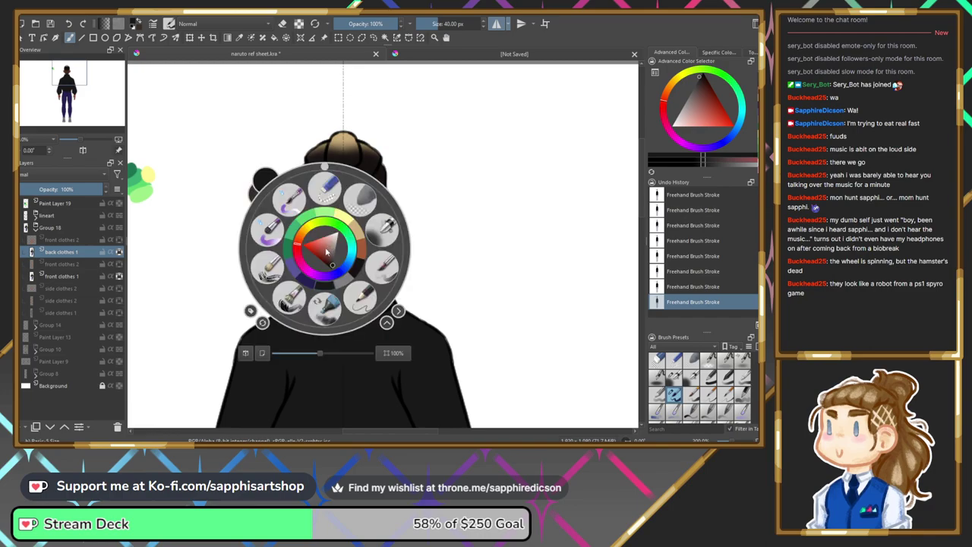
pyautogui.click(359, 253)
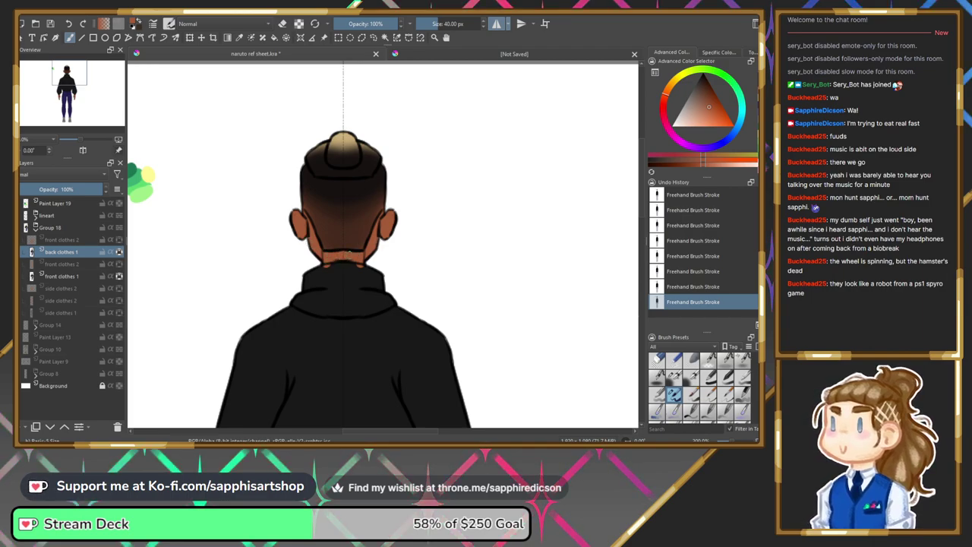
pyautogui.rightClick(344, 264)
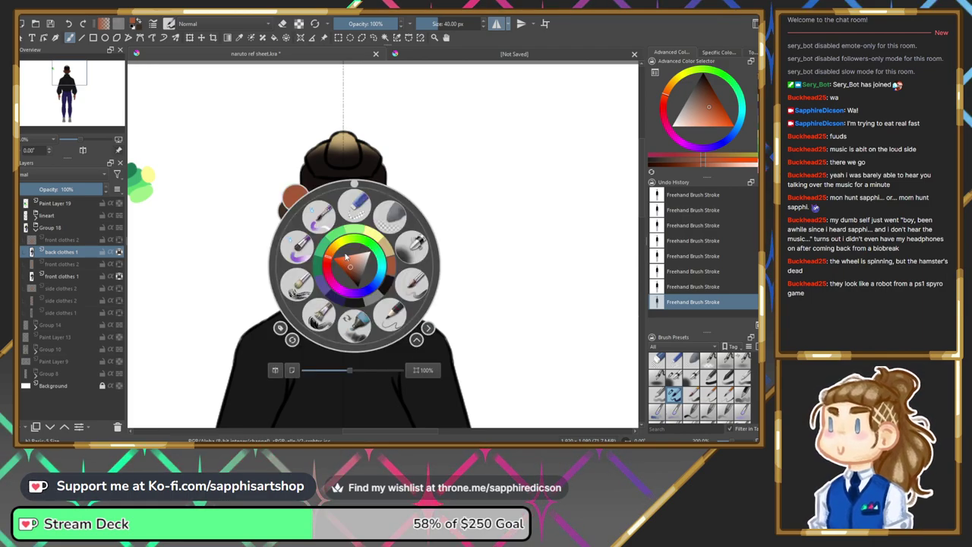
pyautogui.click(358, 303)
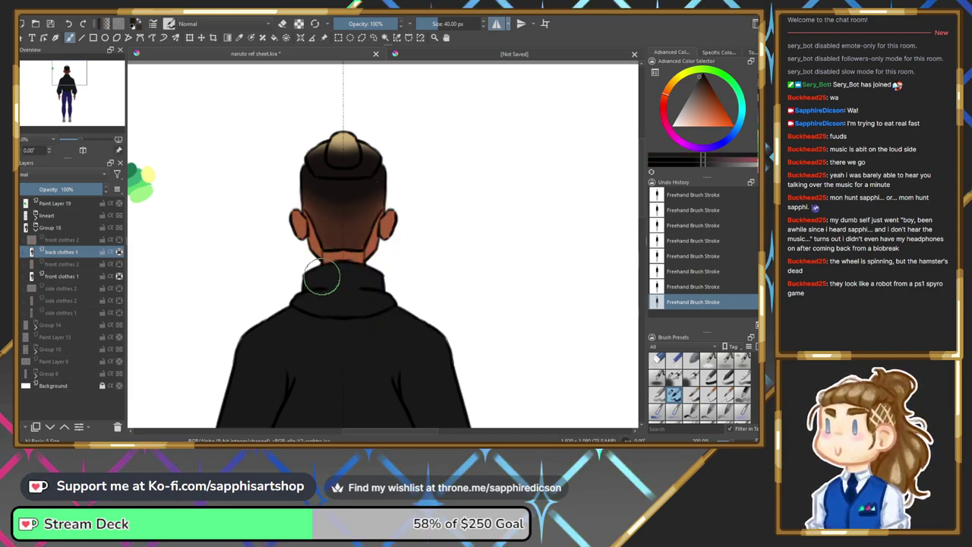
# Repaint the back view's top hair and bun in the recently used blonde.
pyautogui.rightClick(339, 199)
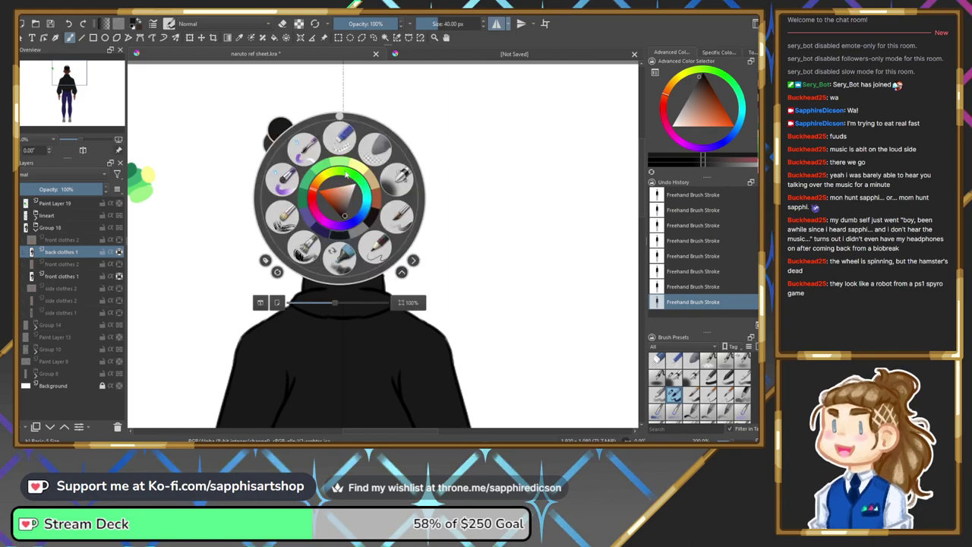
pyautogui.click(369, 178)
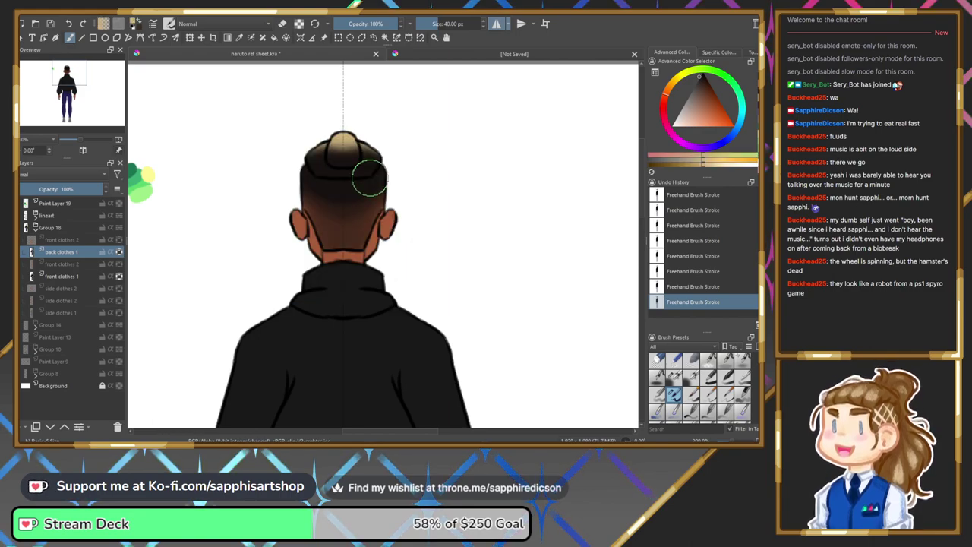
pyautogui.moveTo(343, 146)
pyautogui.mouseDown()
pyautogui.moveTo(346, 155)
pyautogui.moveTo(317, 161)
pyautogui.mouseUp()
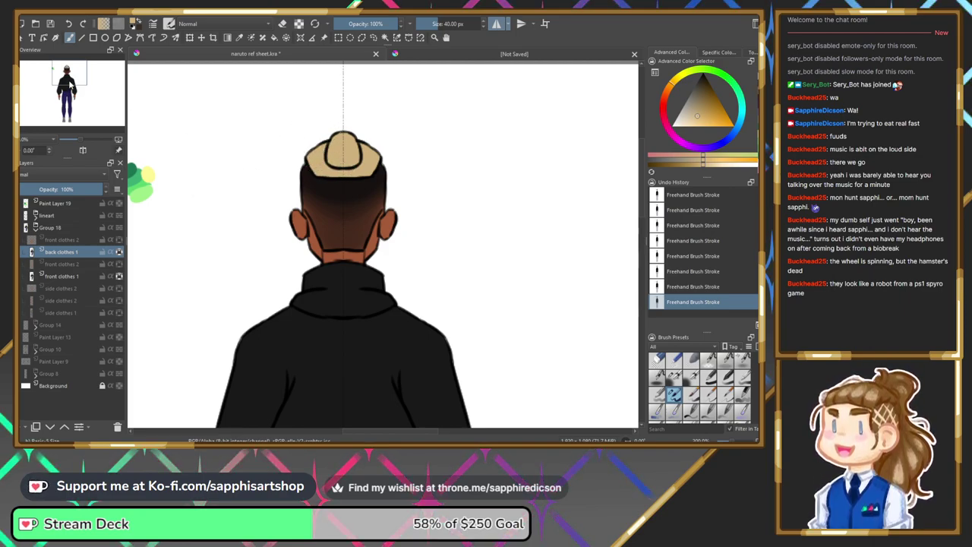
# Fill the gap between the back view's sweater hem and trousers with the recently used deep navy.
pyautogui.scroll(-5, 142, 180)
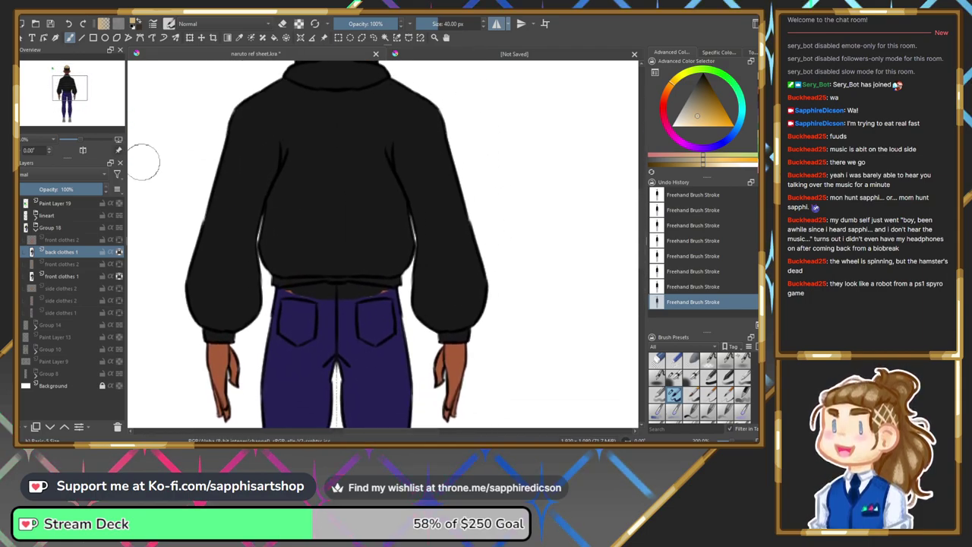
pyautogui.rightClick(347, 304)
pyautogui.click(333, 340)
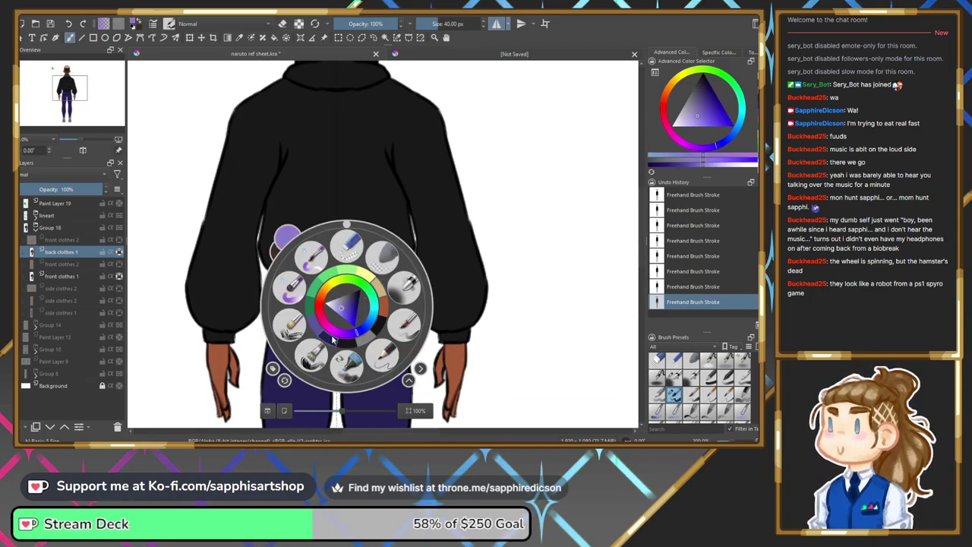
pyautogui.click(332, 340)
pyautogui.moveTo(296, 297)
pyautogui.mouseDown()
pyautogui.moveTo(286, 293)
pyautogui.moveTo(320, 286)
pyautogui.moveTo(336, 296)
pyautogui.moveTo(306, 303)
pyautogui.moveTo(325, 298)
pyautogui.mouseUp()
pyautogui.moveTo(90, 92); pyautogui.dragTo(78, 117)
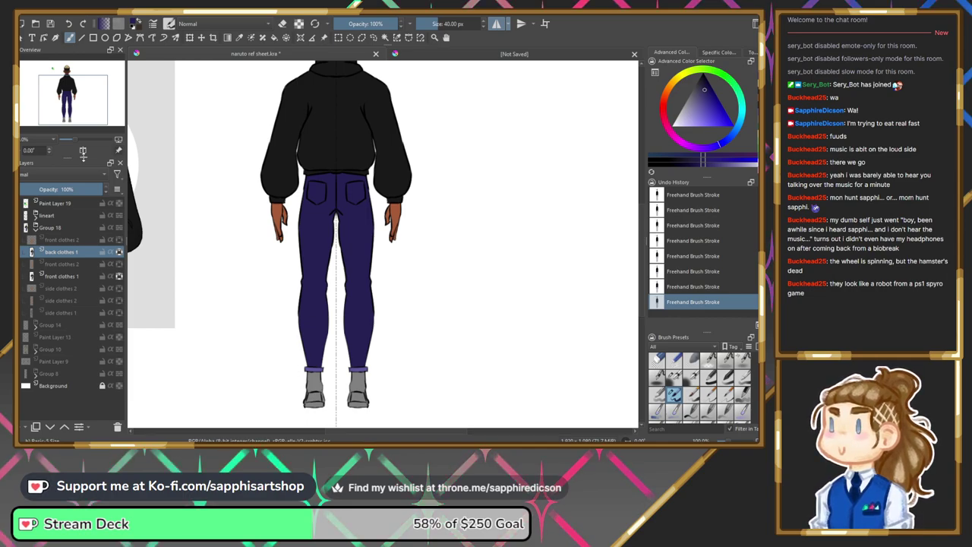
pyautogui.moveTo(76, 109)
pyautogui.mouseDown()
pyautogui.moveTo(73, 91)
pyautogui.moveTo(60, 121)
pyautogui.moveTo(66, 105)
pyautogui.mouseUp()
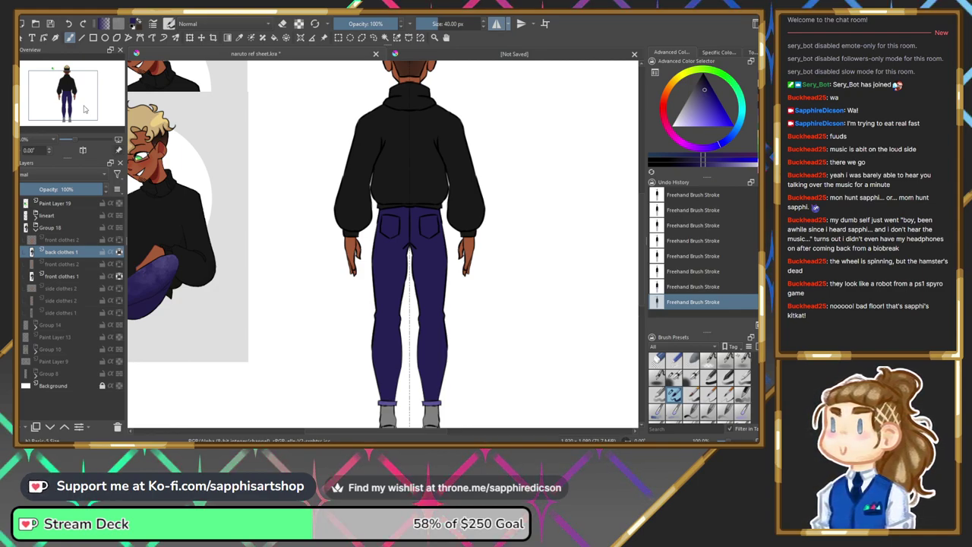
pyautogui.moveTo(76, 100)
pyautogui.mouseDown()
pyautogui.moveTo(77, 88)
pyautogui.moveTo(68, 90)
pyautogui.moveTo(81, 109)
pyautogui.moveTo(80, 95)
pyautogui.mouseUp()
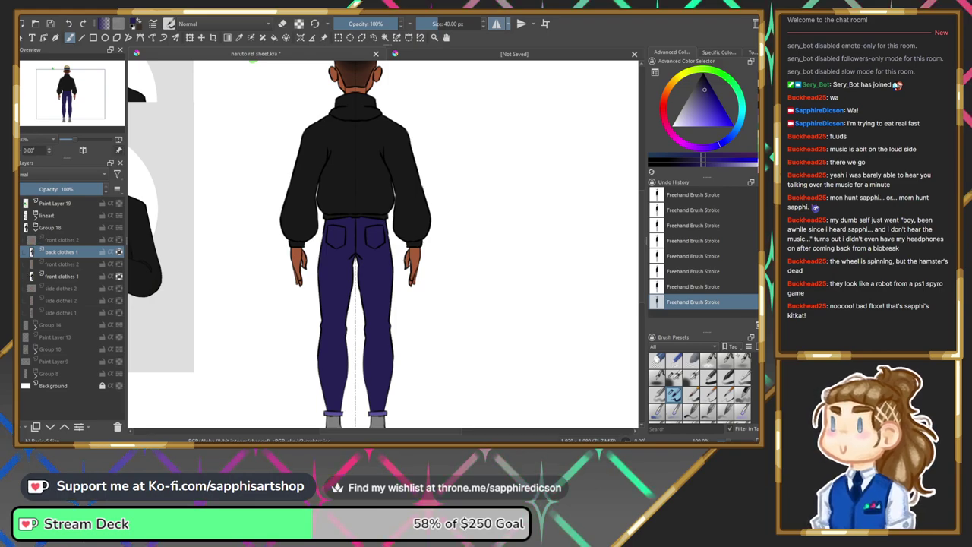
# Show the side clothes 2 colour layer and side clothed 2 lineart, and hide the visible back and front clothes 1 layers.
pyautogui.click(32, 297)
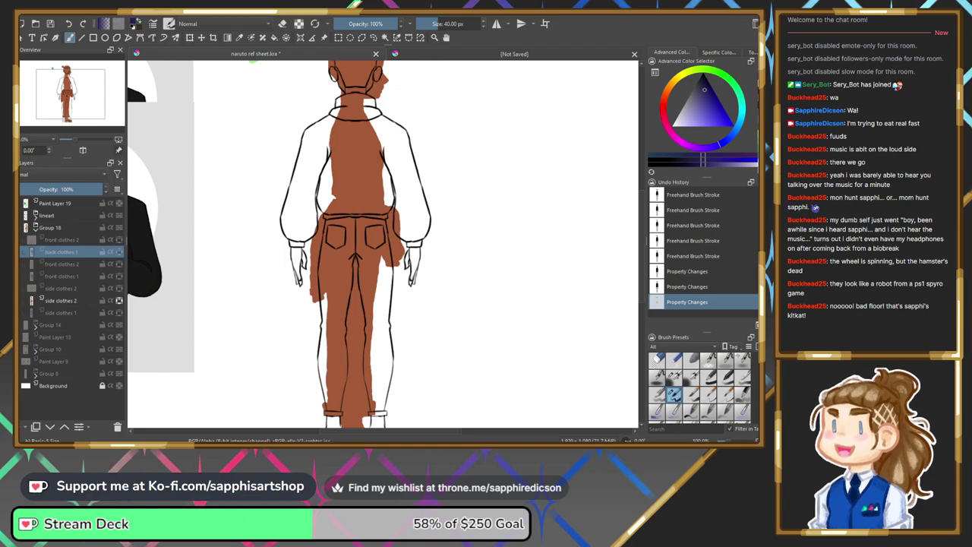
pyautogui.click(35, 226)
pyautogui.click(35, 215)
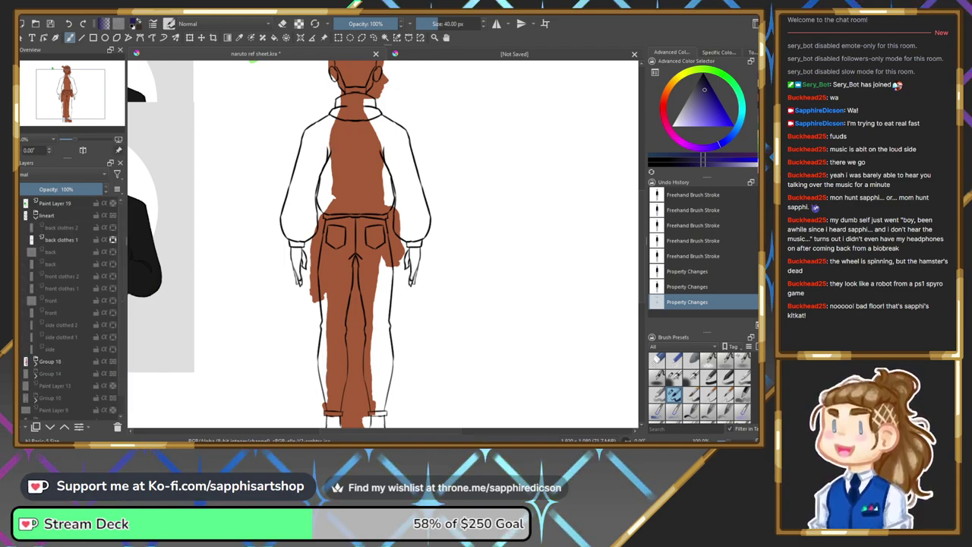
pyautogui.click(31, 324)
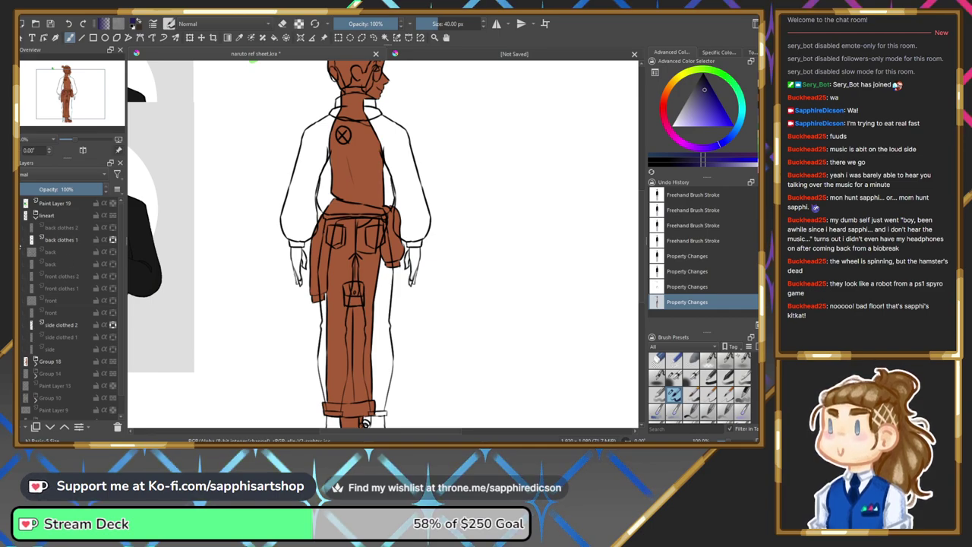
pyautogui.click(31, 239)
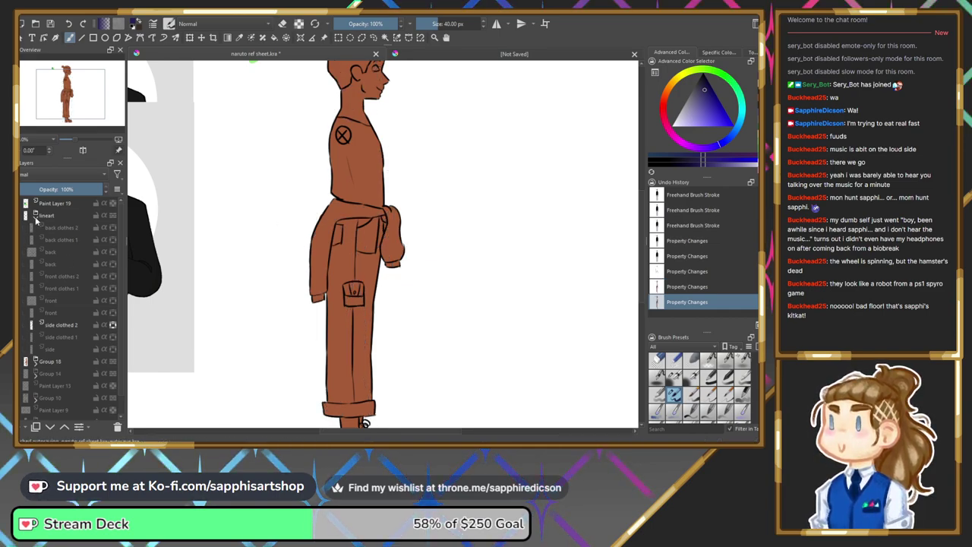
pyautogui.click(35, 216)
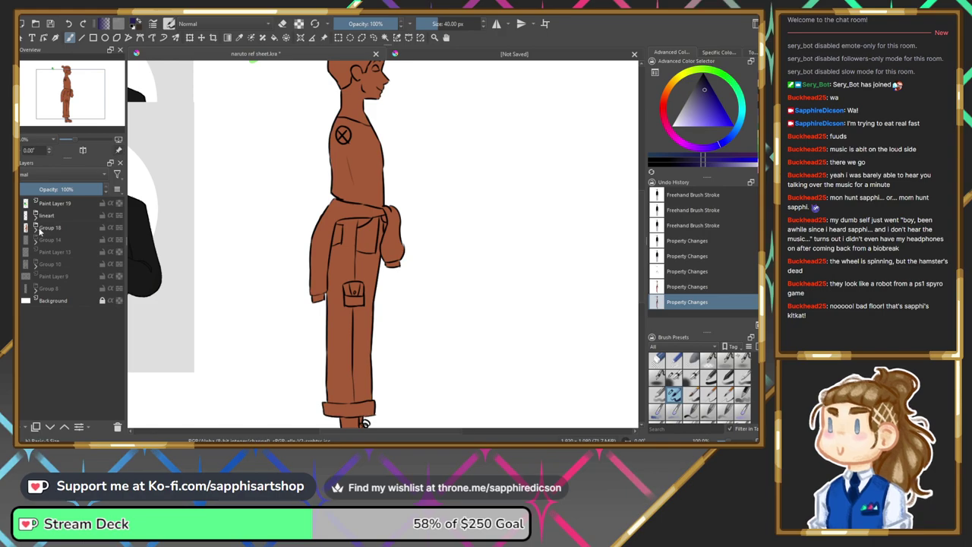
# Select the side clothes 2 colour layer inside Group 18 for painting the side view figure.
pyautogui.click(36, 227)
pyautogui.click(64, 301)
pyautogui.moveTo(69, 98); pyautogui.dragTo(74, 87)
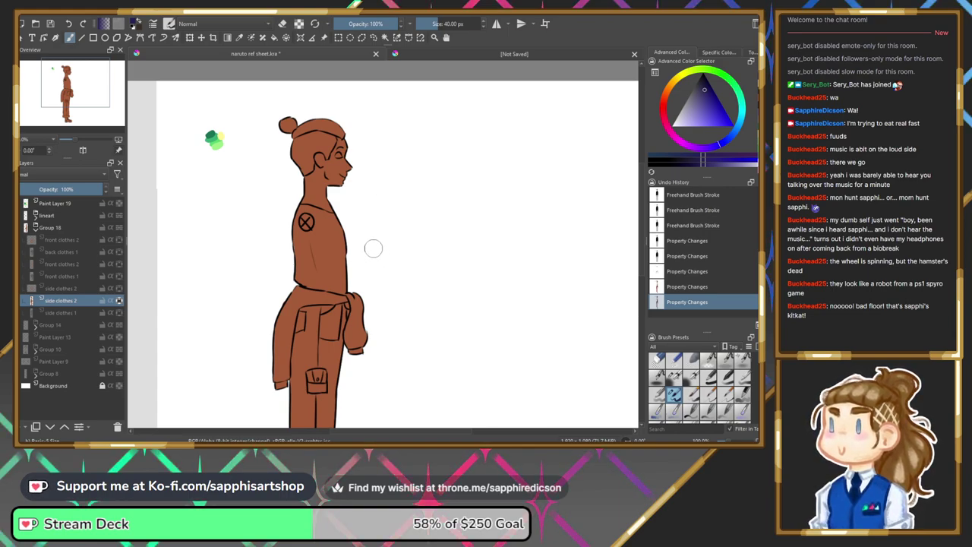
pyautogui.moveTo(88, 91); pyautogui.dragTo(84, 96)
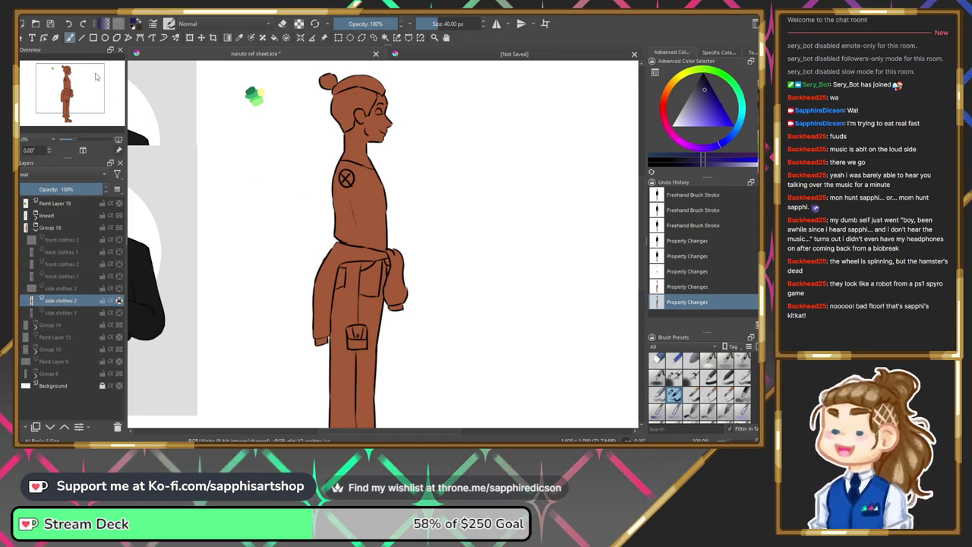
# Paint the side view's top solid green using the dark green sampled from the palette swatch.
pyautogui.moveTo(75, 100); pyautogui.dragTo(76, 99)
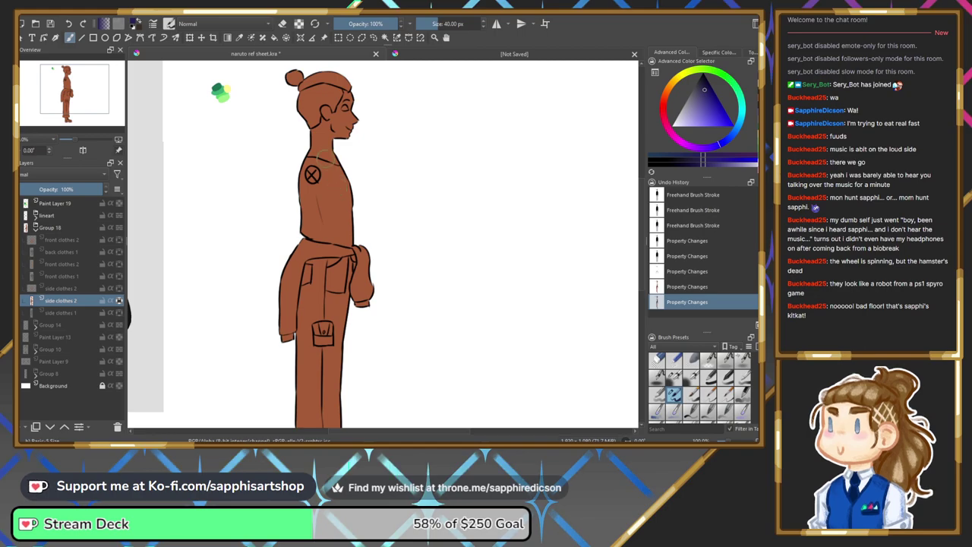
pyautogui.click(238, 38)
pyautogui.click(219, 91)
pyautogui.press('b')
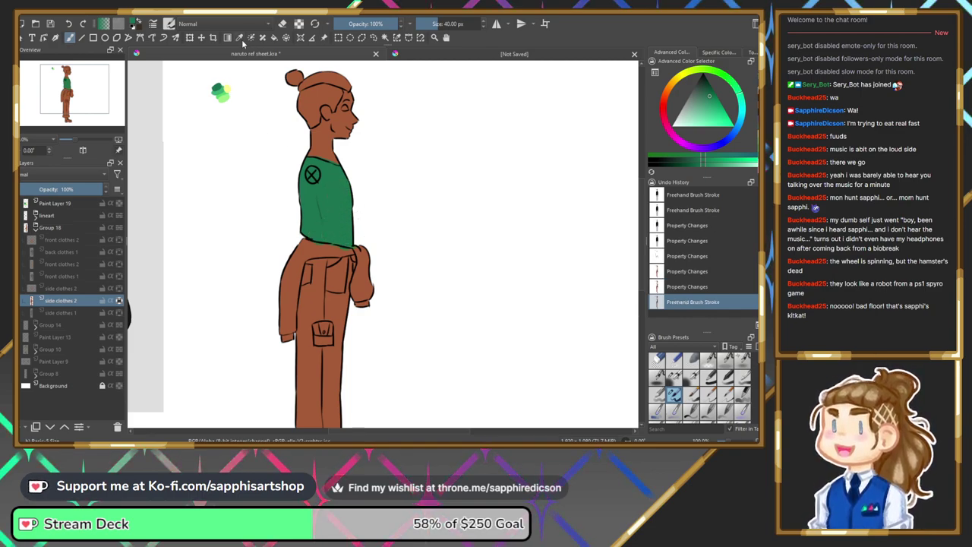
# Airbrush the recently used black softly over the upper half of the side view's green top.
pyautogui.rightClick(374, 155)
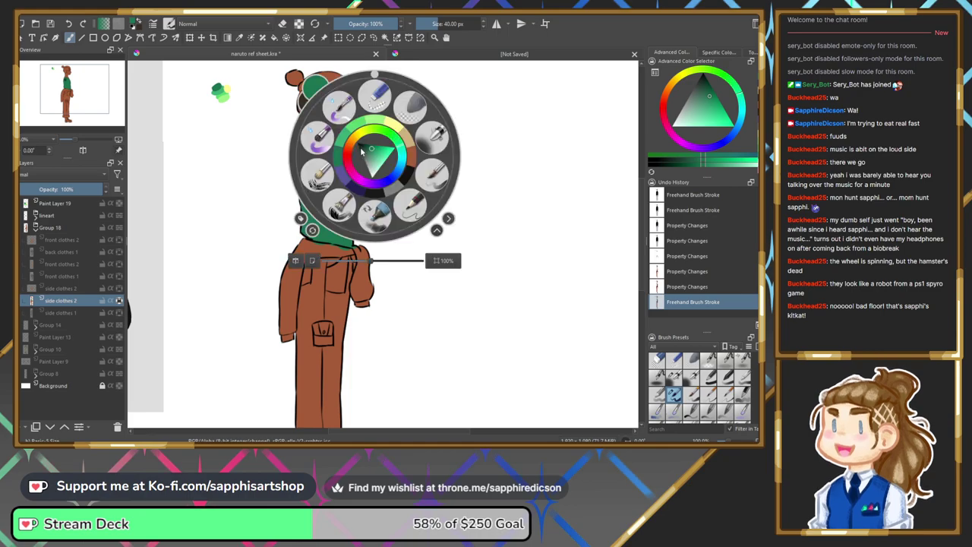
pyautogui.rightClick(377, 197)
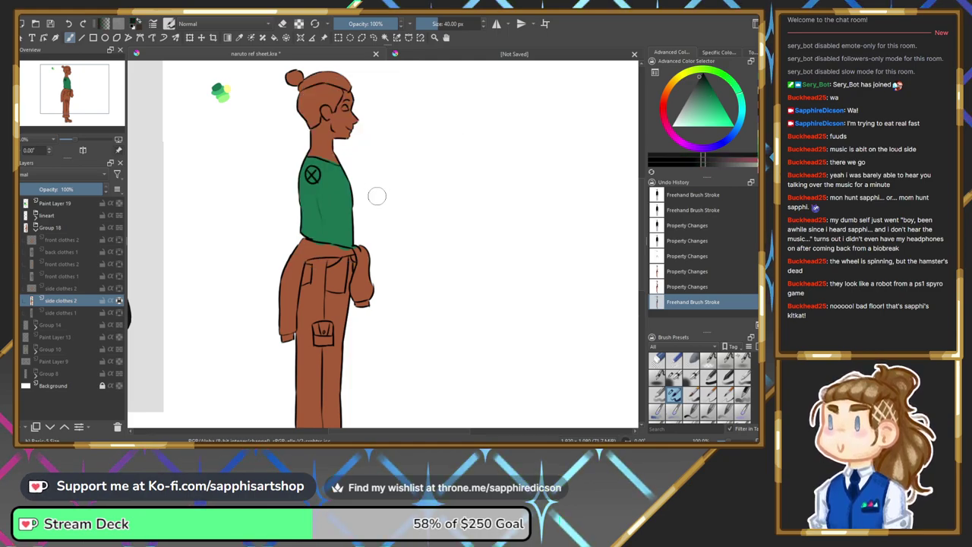
pyautogui.click(673, 375)
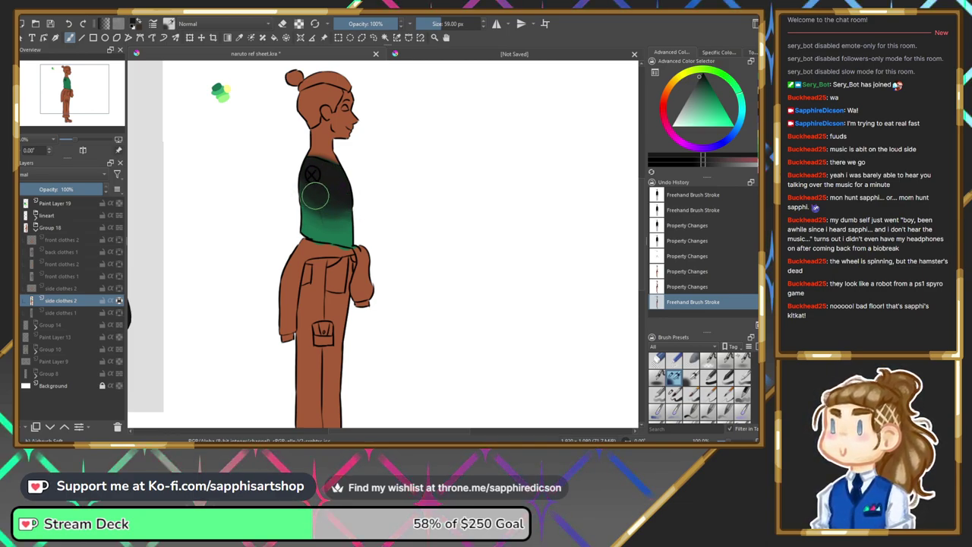
pyautogui.moveTo(338, 212)
pyautogui.mouseDown()
pyautogui.moveTo(308, 199)
pyautogui.moveTo(330, 197)
pyautogui.mouseUp()
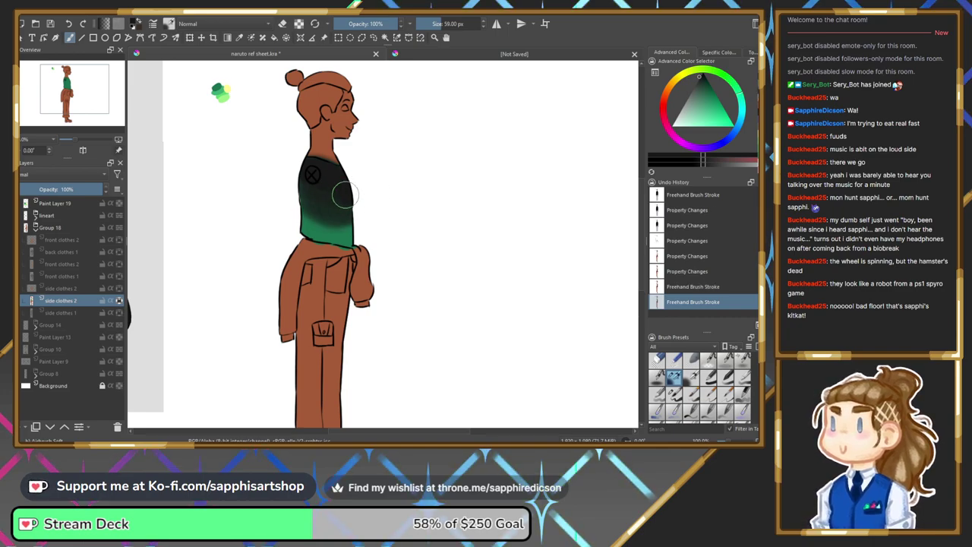
# Blend the top's black-to-green gradient with alternating soft airbrush strokes of recently used green and black.
pyautogui.rightClick(347, 191)
pyautogui.click(342, 187)
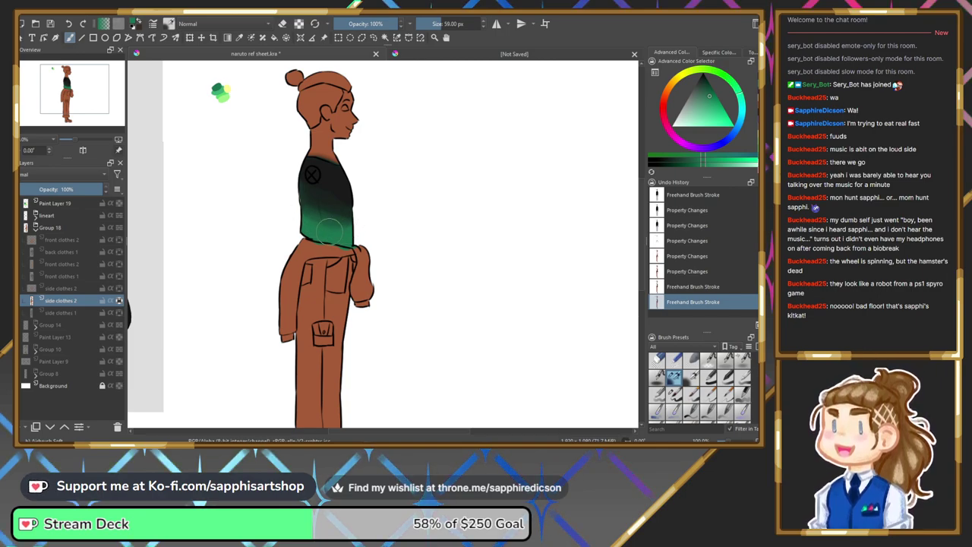
pyautogui.moveTo(311, 220)
pyautogui.mouseDown()
pyautogui.moveTo(354, 215)
pyautogui.moveTo(316, 196)
pyautogui.mouseUp()
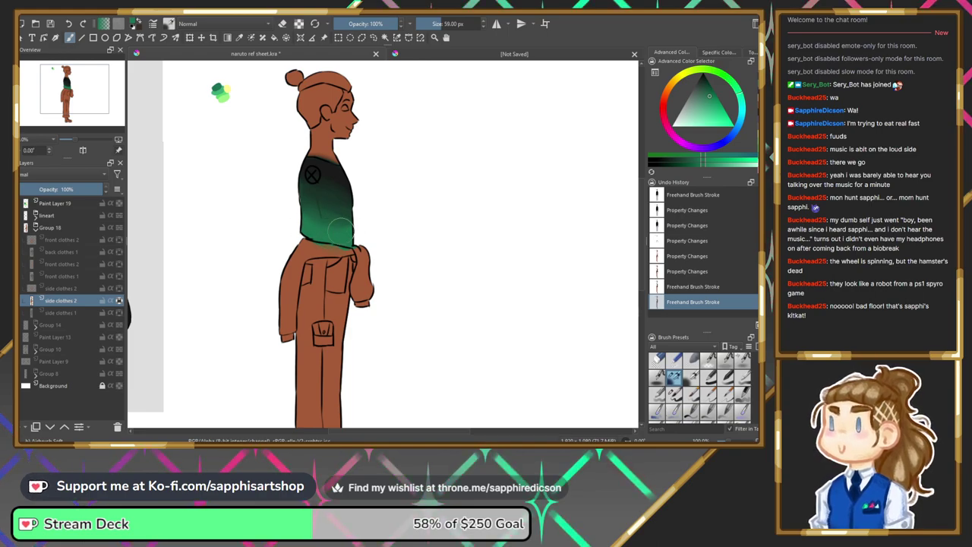
pyautogui.rightClick(324, 174)
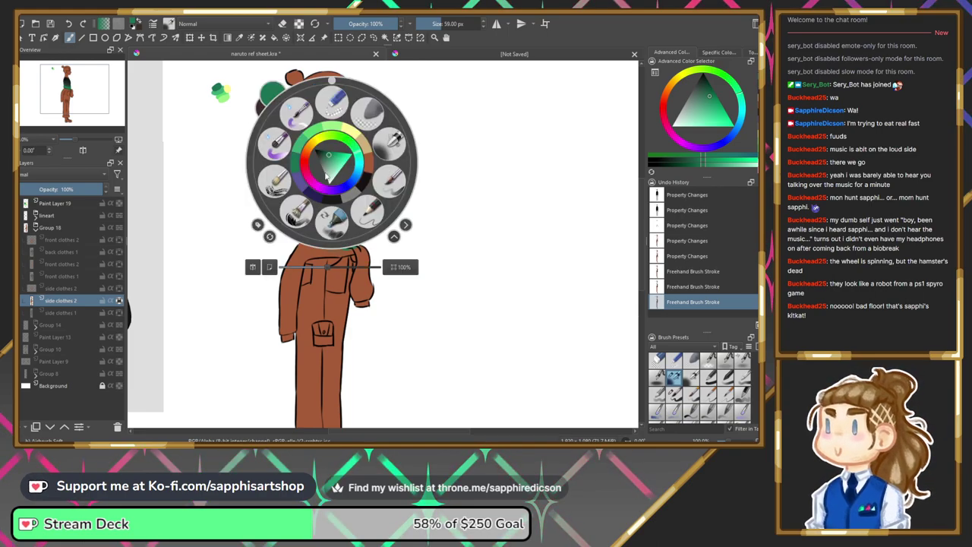
pyautogui.click(330, 200)
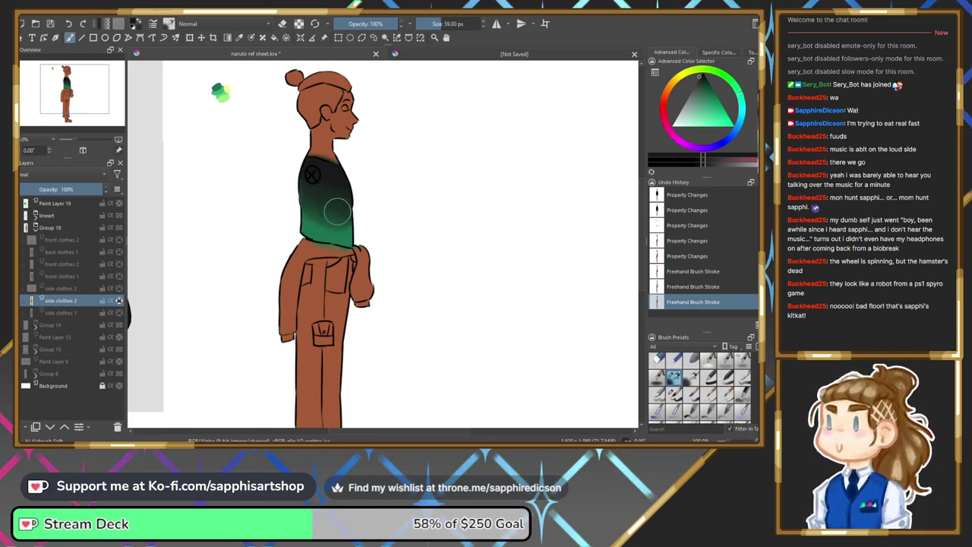
pyautogui.moveTo(340, 205); pyautogui.dragTo(328, 219)
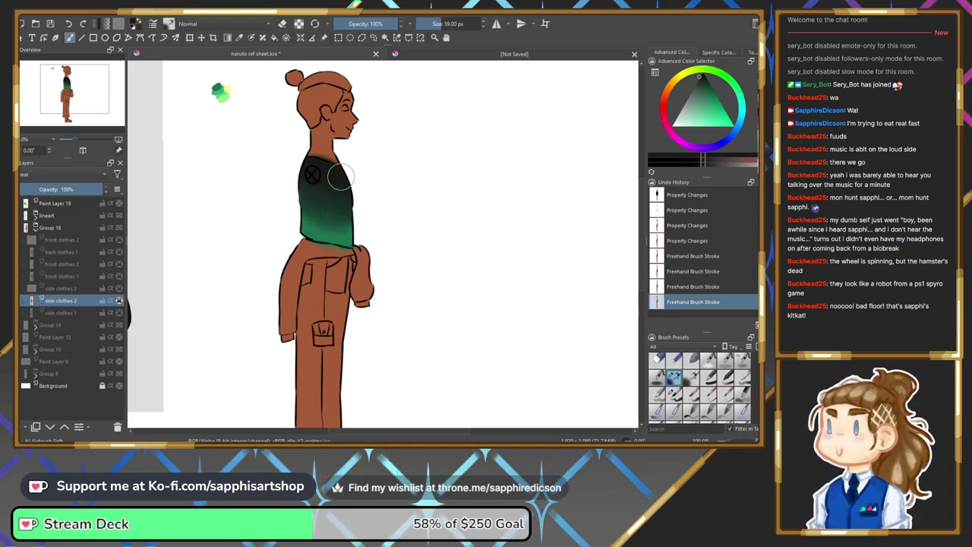
pyautogui.moveTo(336, 206)
pyautogui.mouseDown()
pyautogui.moveTo(366, 210)
pyautogui.moveTo(322, 201)
pyautogui.moveTo(352, 220)
pyautogui.moveTo(321, 215)
pyautogui.moveTo(345, 226)
pyautogui.mouseUp()
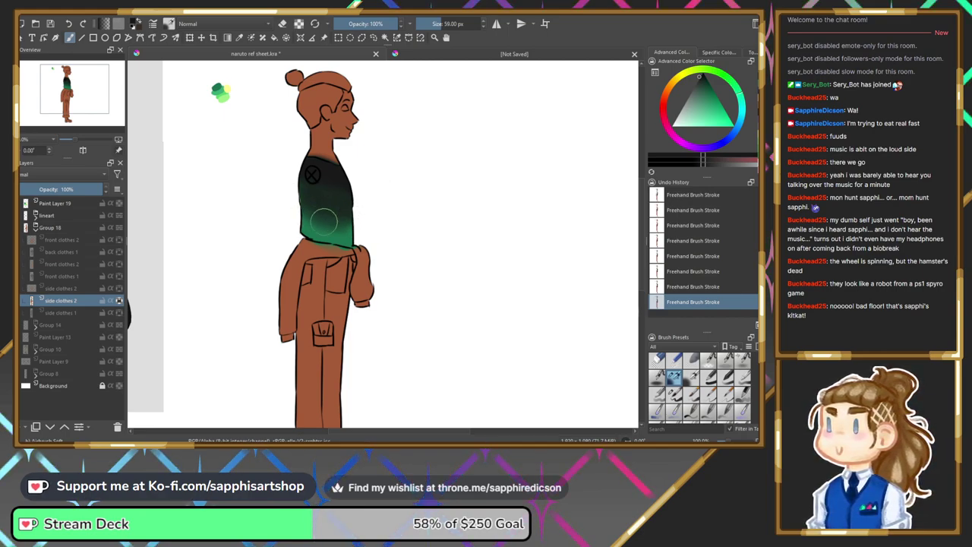
pyautogui.rightClick(345, 174)
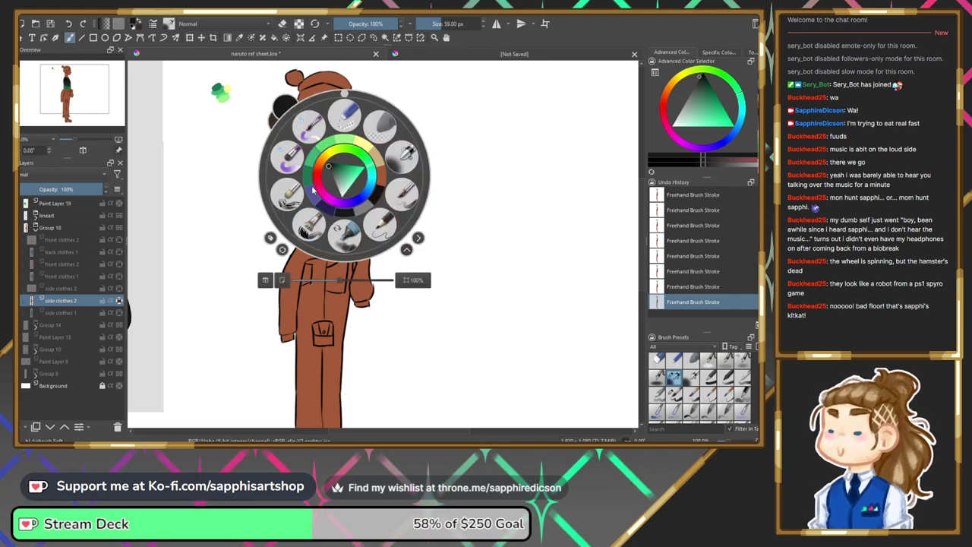
pyautogui.click(309, 174)
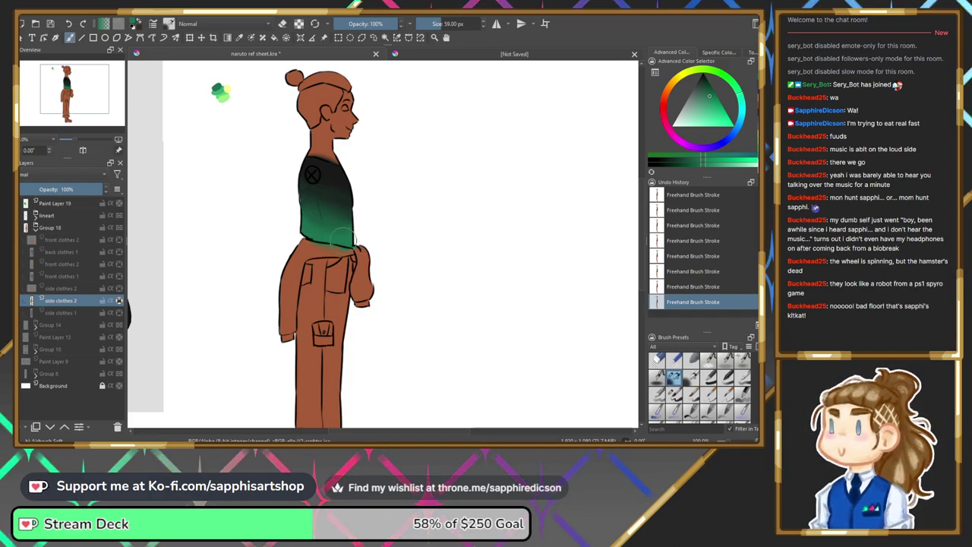
# Cover the dark airbrush spill above the top's neckline with the basic brush and the recently used skin brown.
pyautogui.click(673, 394)
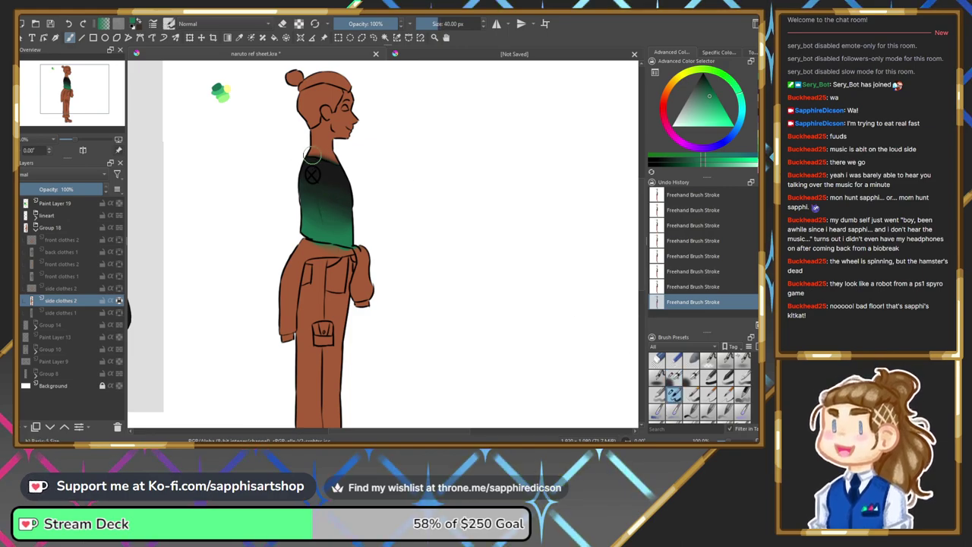
pyautogui.rightClick(314, 165)
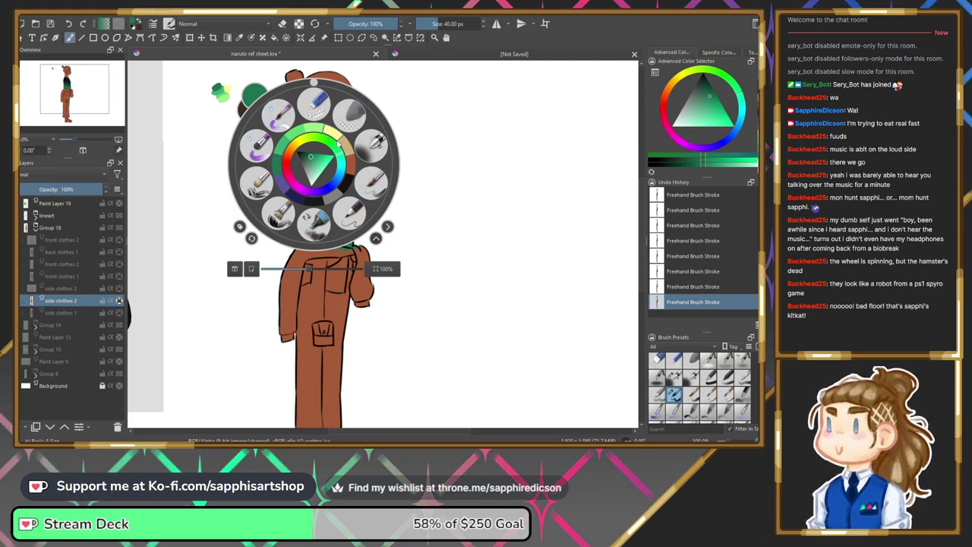
pyautogui.click(350, 163)
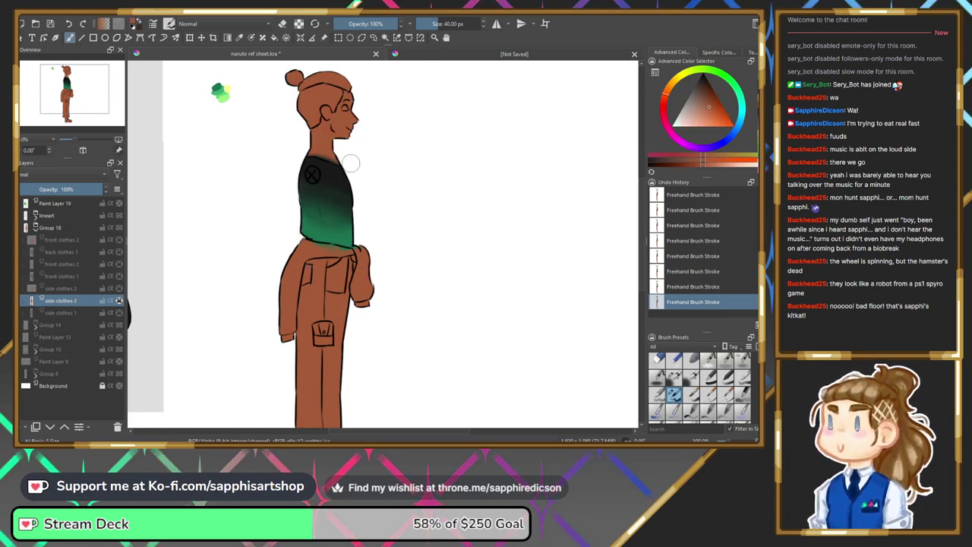
pyautogui.moveTo(72, 140); pyautogui.dragTo(86, 143)
pyautogui.moveTo(76, 89); pyautogui.dragTo(73, 81)
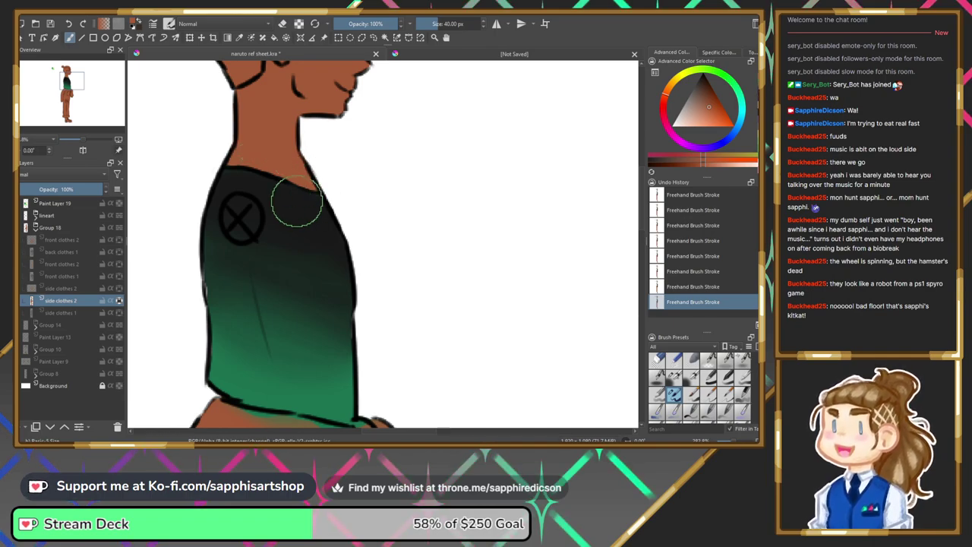
pyautogui.moveTo(95, 104); pyautogui.dragTo(80, 140)
pyautogui.moveTo(78, 103); pyautogui.dragTo(78, 95)
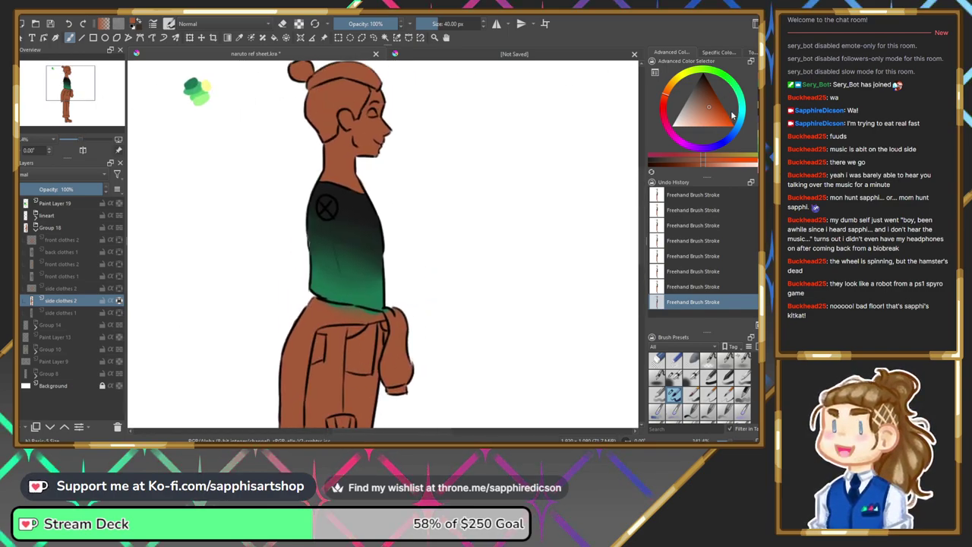
# Mix a deep blue for the side view's trousers, test it on the hip area, and undo the test stroke.
pyautogui.click(720, 144)
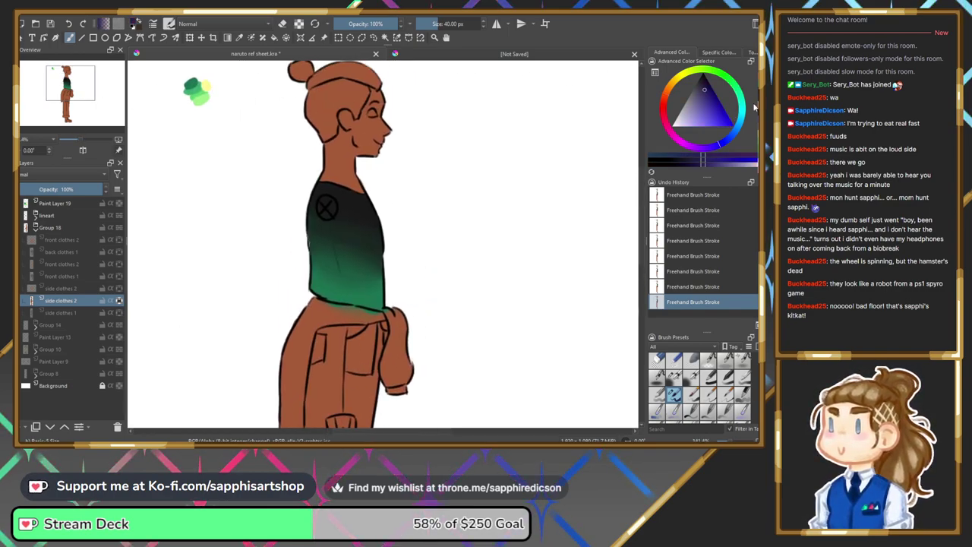
pyautogui.click(731, 139)
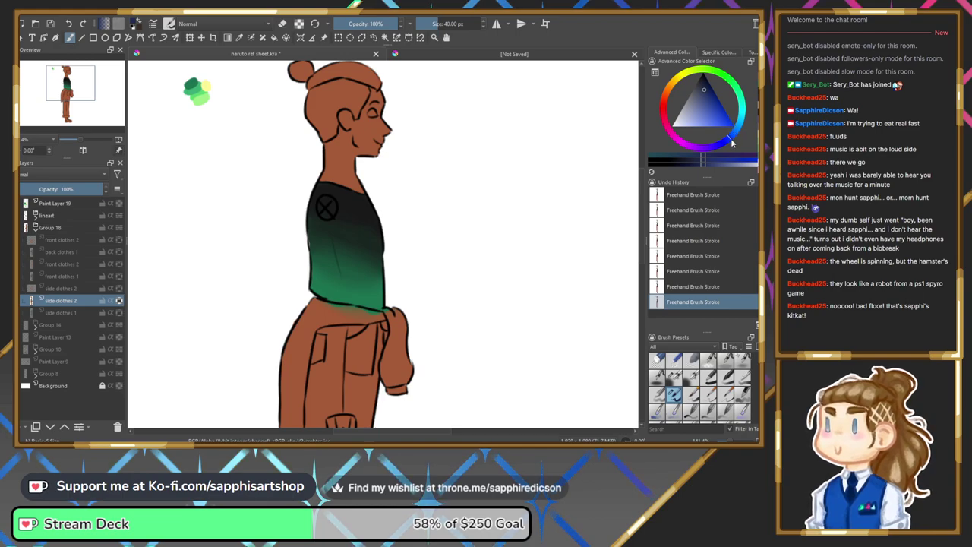
pyautogui.click(706, 98)
pyautogui.moveTo(705, 98); pyautogui.dragTo(712, 112)
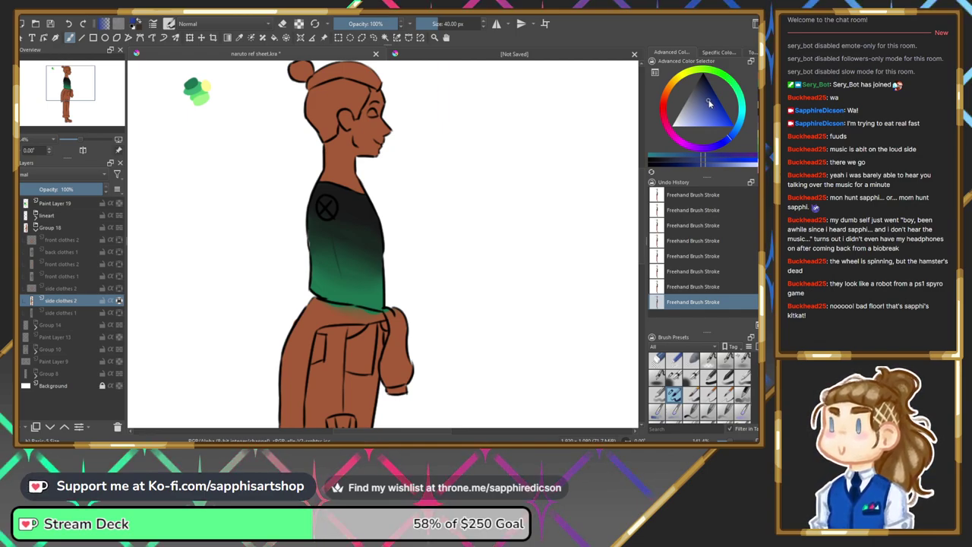
pyautogui.moveTo(346, 348); pyautogui.dragTo(356, 384)
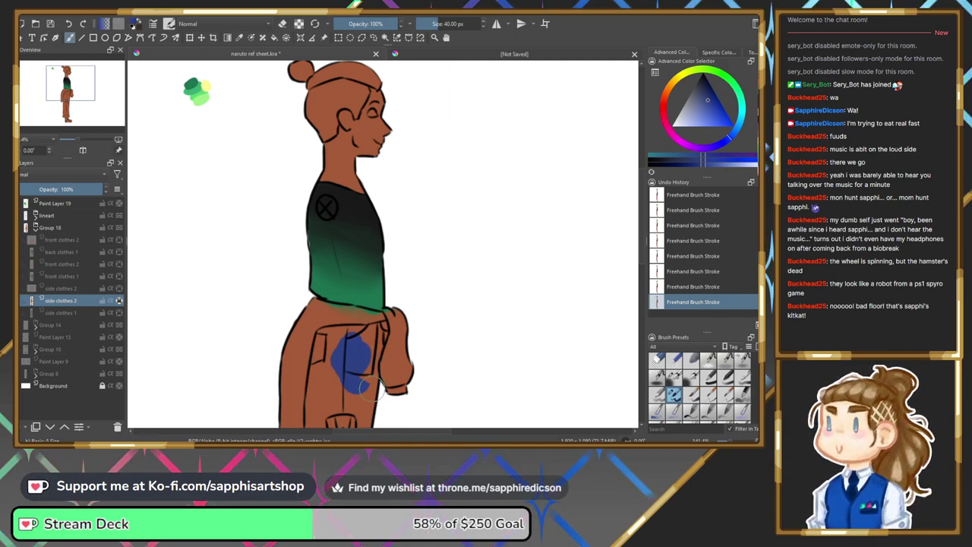
pyautogui.hotkey('ctrl', 'z')
# Dab a swatch of the deep blue on Paint Layer 19, below the green swatches.
pyautogui.moveTo(274, 216)
pyautogui.mouseDown()
pyautogui.moveTo(286, 225)
pyautogui.moveTo(322, 129)
pyautogui.moveTo(301, 187)
pyautogui.mouseUp()
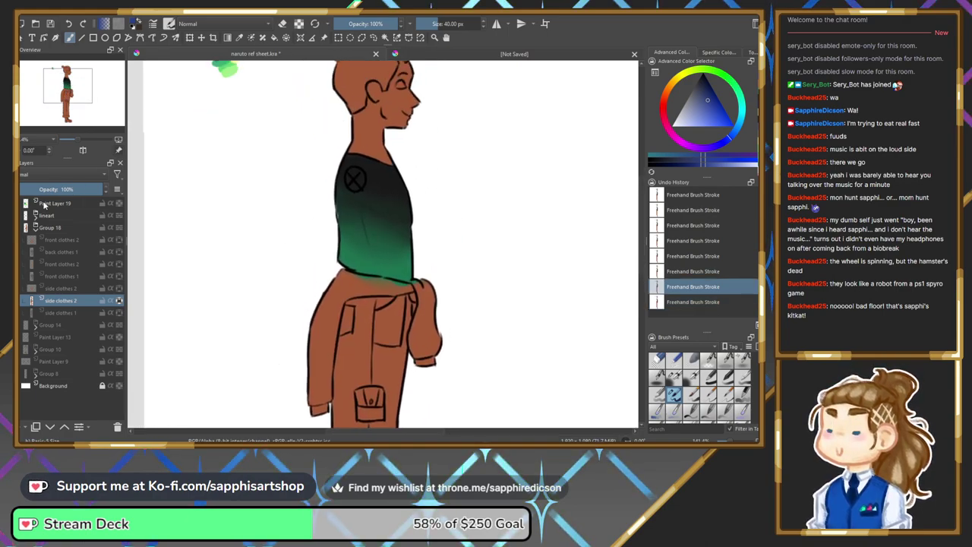
pyautogui.click(45, 203)
pyautogui.moveTo(210, 93); pyautogui.dragTo(196, 105)
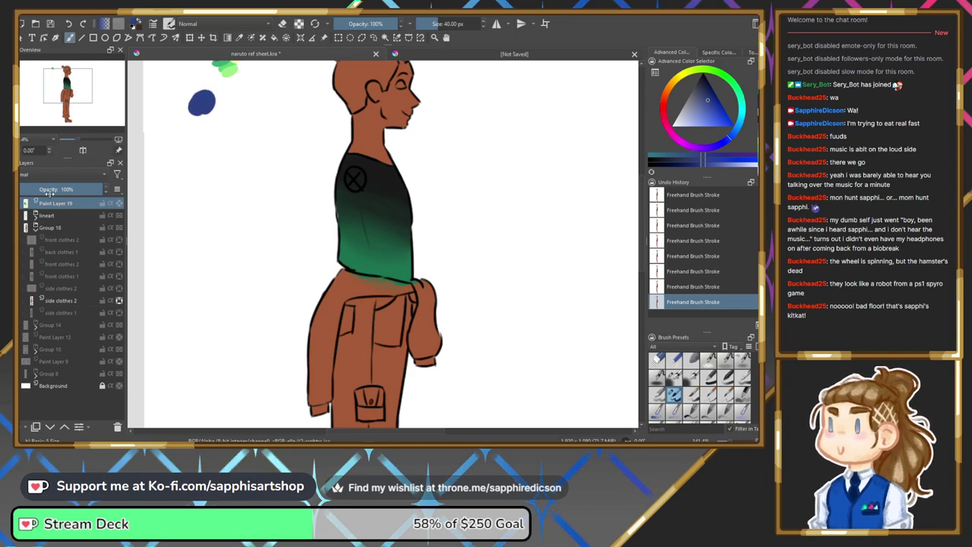
# Paint the side view's trousers and pockets deep blue on the side clothes 2 layer, leaving the cuff and boots.
pyautogui.click(73, 97)
pyautogui.moveTo(73, 98); pyautogui.dragTo(64, 125)
pyautogui.click(55, 301)
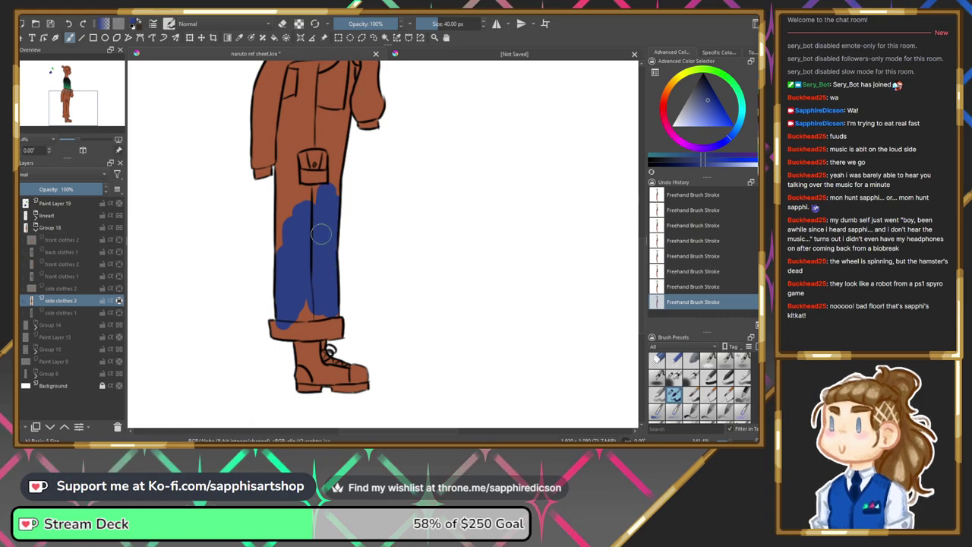
pyautogui.moveTo(313, 177); pyautogui.dragTo(342, 158)
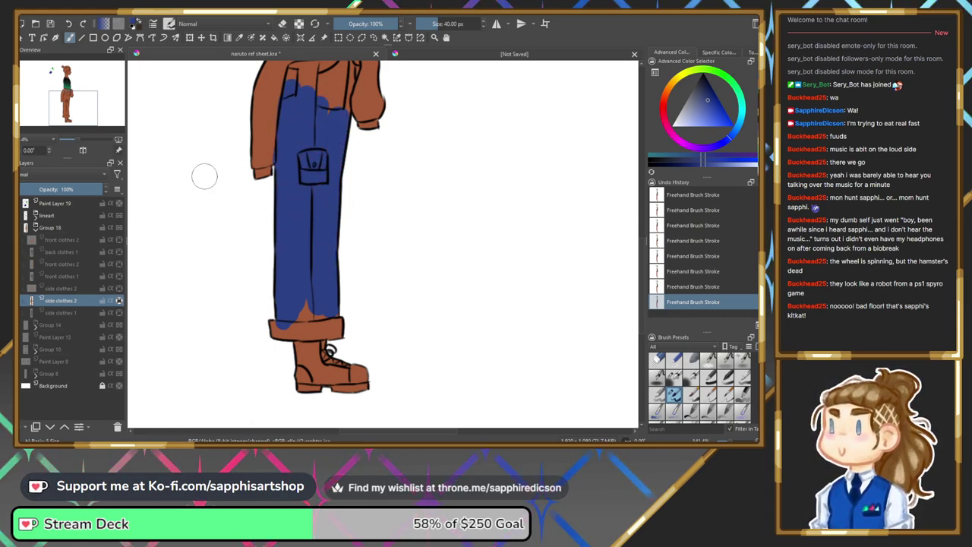
pyautogui.scroll(5, 213, 174)
pyautogui.moveTo(275, 220)
pyautogui.mouseDown()
pyautogui.moveTo(321, 207)
pyautogui.moveTo(313, 262)
pyautogui.mouseUp()
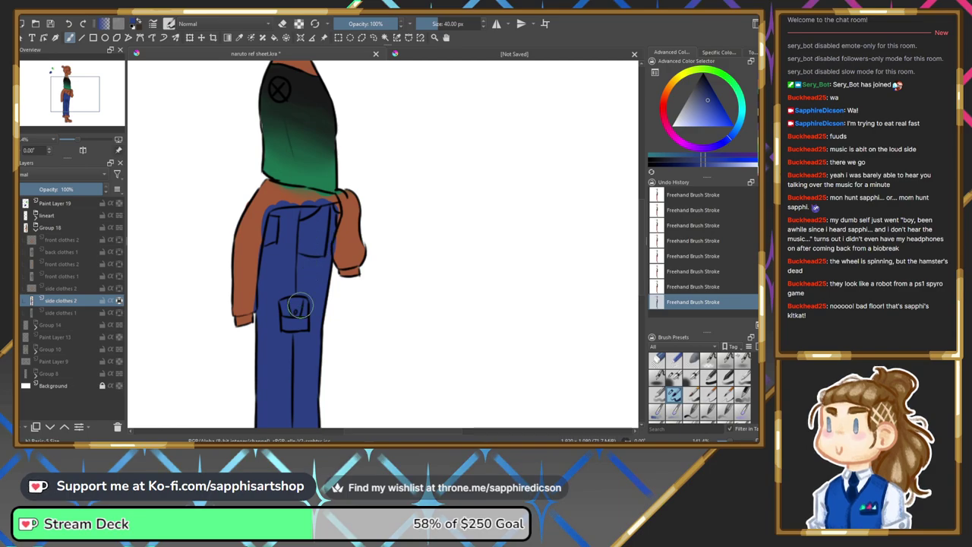
# Paint the trousers' rolled cuff a lighter blue and dab a swatch of it on Paint Layer 19.
pyautogui.moveTo(74, 95); pyautogui.dragTo(74, 112)
pyautogui.moveTo(283, 233); pyautogui.dragTo(277, 270)
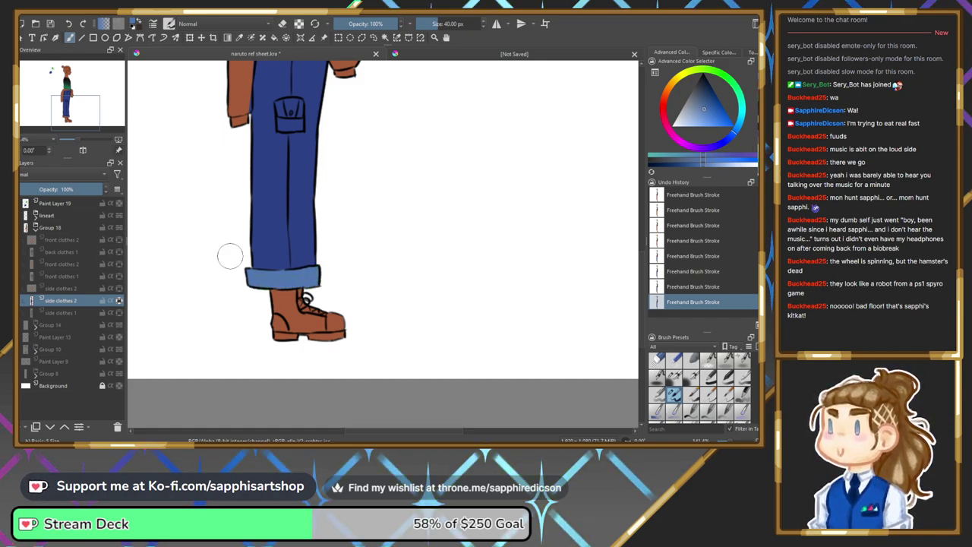
pyautogui.click(48, 205)
pyautogui.moveTo(73, 115)
pyautogui.mouseDown()
pyautogui.moveTo(57, 86)
pyautogui.moveTo(79, 110)
pyautogui.mouseUp()
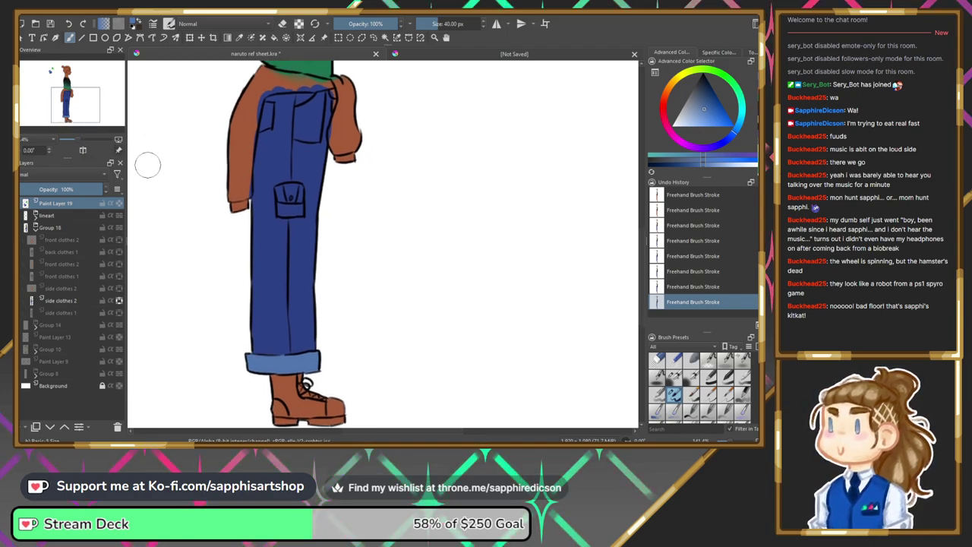
# Pick the recently used black, try a stroke at the front edge of the side view's top, and undo it.
pyautogui.moveTo(86, 111); pyautogui.dragTo(90, 88)
pyautogui.rightClick(273, 199)
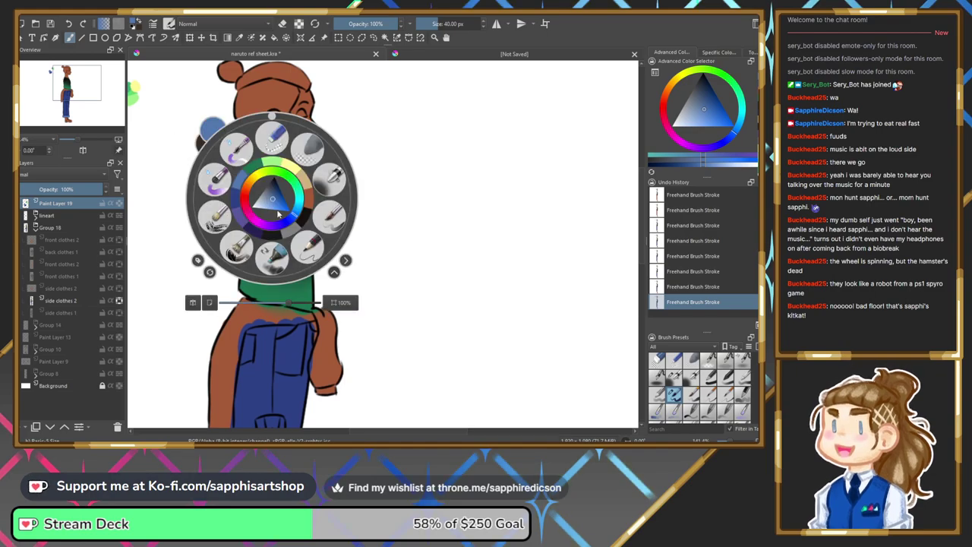
pyautogui.click(273, 233)
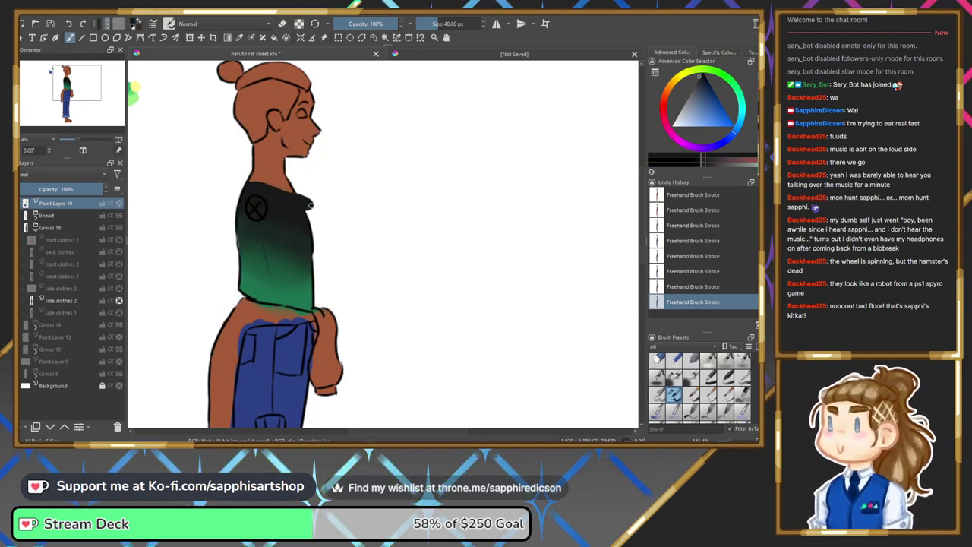
pyautogui.hotkey('ctrl', 'z')
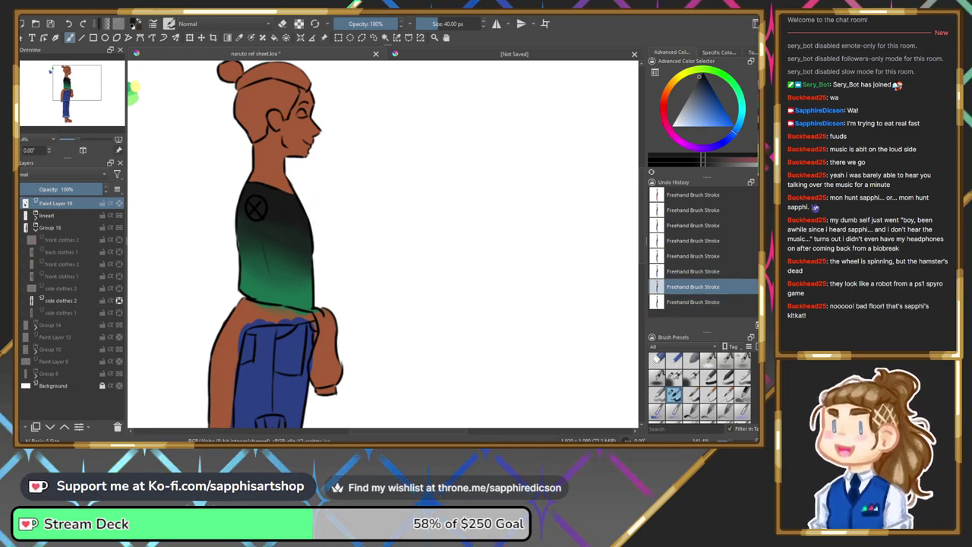
# Return to the side clothes 2 layer, undo one more stroke, and restore it from the undo history.
pyautogui.click(69, 300)
pyautogui.moveTo(74, 97); pyautogui.dragTo(64, 93)
pyautogui.hotkey('ctrl', 'z')
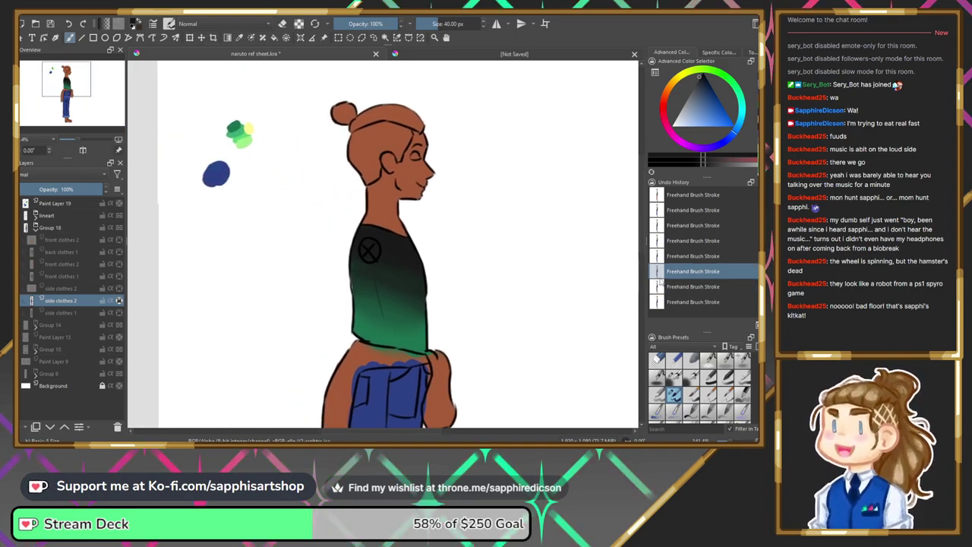
pyautogui.click(679, 290)
pyautogui.moveTo(67, 88); pyautogui.dragTo(73, 102)
pyautogui.moveTo(79, 141); pyautogui.dragTo(71, 75)
pyautogui.click(85, 140)
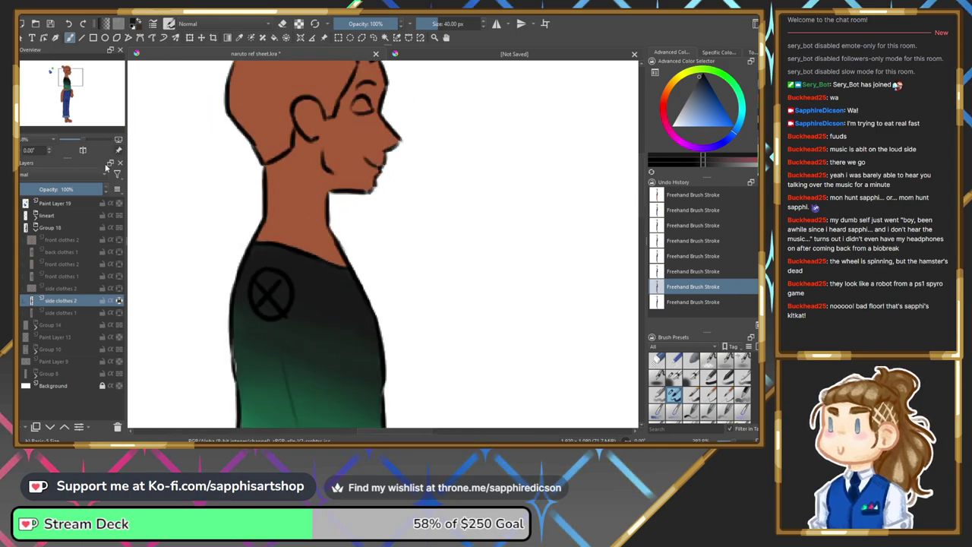
# Darken the shoulder of the side view's top with black and soften its edge into the green with a 59 px soft airbrush.
pyautogui.click(263, 251)
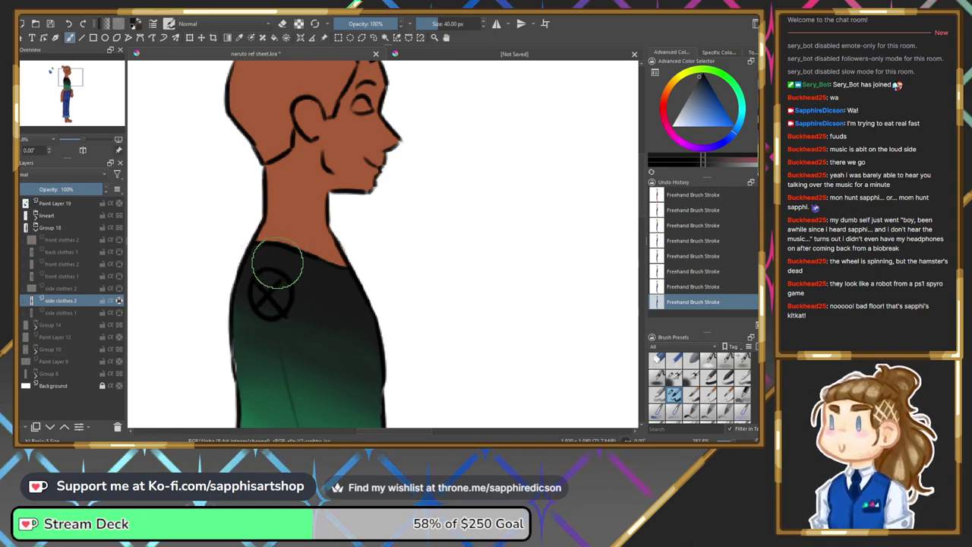
pyautogui.moveTo(70, 77); pyautogui.dragTo(91, 117)
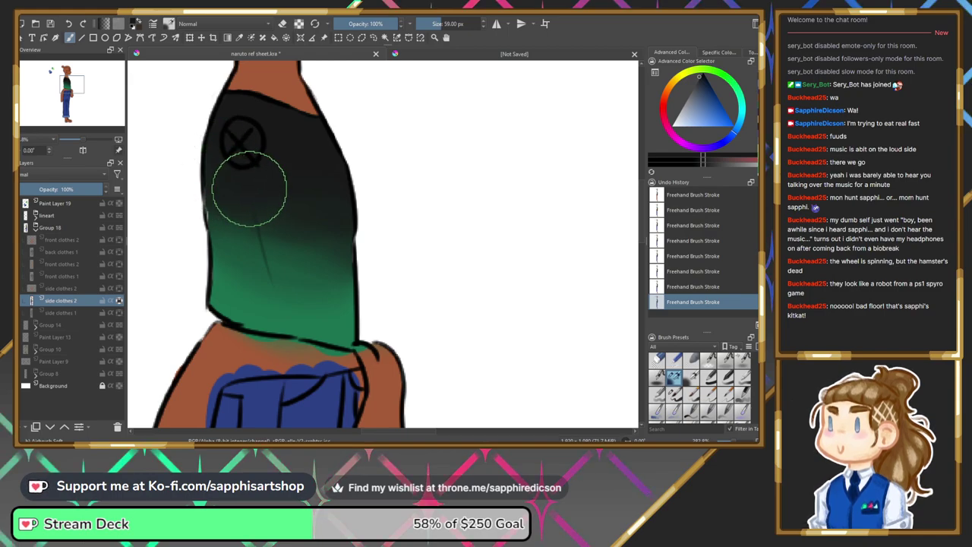
pyautogui.moveTo(232, 189)
pyautogui.mouseDown()
pyautogui.moveTo(310, 244)
pyautogui.moveTo(242, 227)
pyautogui.moveTo(324, 243)
pyautogui.moveTo(221, 202)
pyautogui.moveTo(357, 259)
pyautogui.mouseUp()
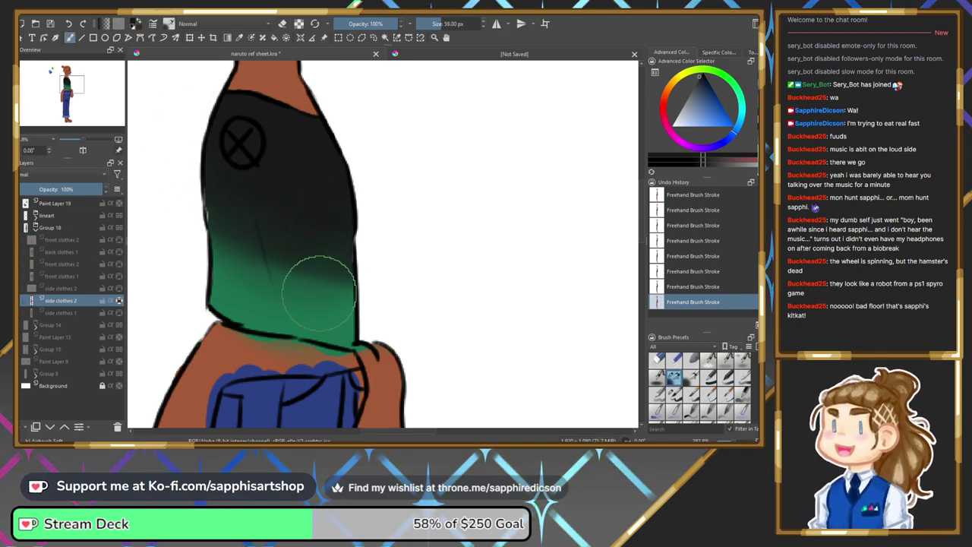
# Smooth the top's black-to-green gradient by airbrushing the recent green and the recent black across the middle.
pyautogui.rightClick(306, 266)
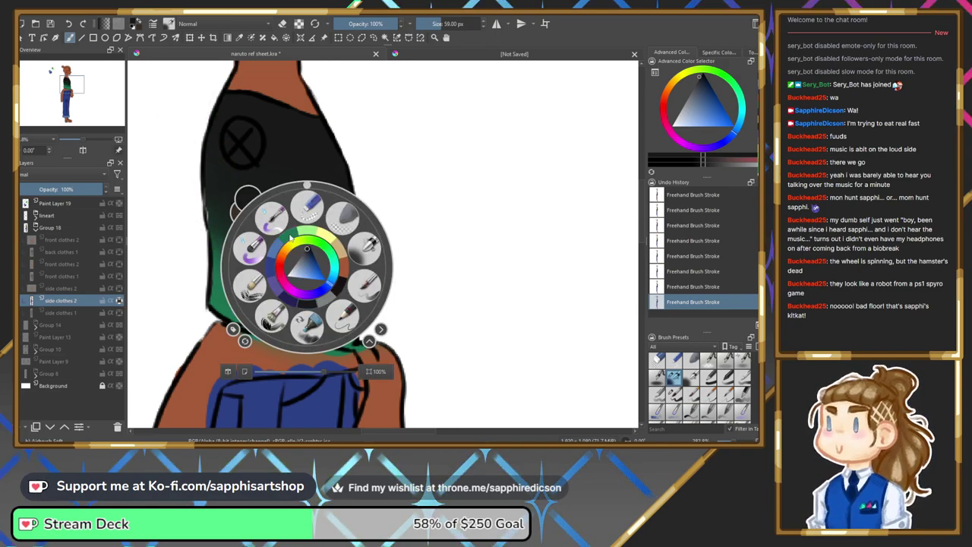
pyautogui.click(291, 239)
pyautogui.moveTo(321, 276)
pyautogui.mouseDown()
pyautogui.moveTo(272, 275)
pyautogui.moveTo(302, 292)
pyautogui.moveTo(257, 276)
pyautogui.moveTo(344, 290)
pyautogui.moveTo(239, 257)
pyautogui.moveTo(265, 248)
pyautogui.moveTo(225, 221)
pyautogui.moveTo(356, 263)
pyautogui.moveTo(207, 213)
pyautogui.moveTo(330, 240)
pyautogui.moveTo(258, 220)
pyautogui.moveTo(290, 259)
pyautogui.mouseUp()
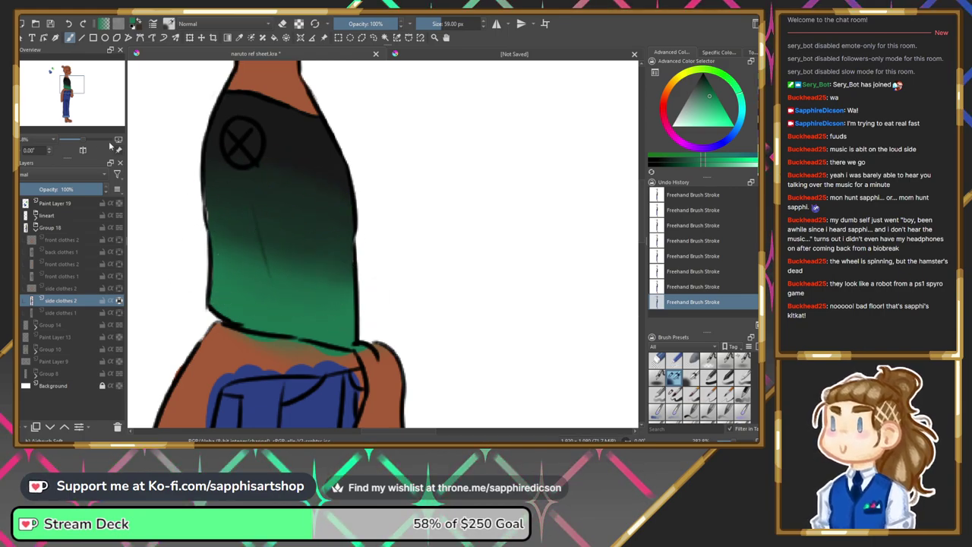
pyautogui.rightClick(293, 193)
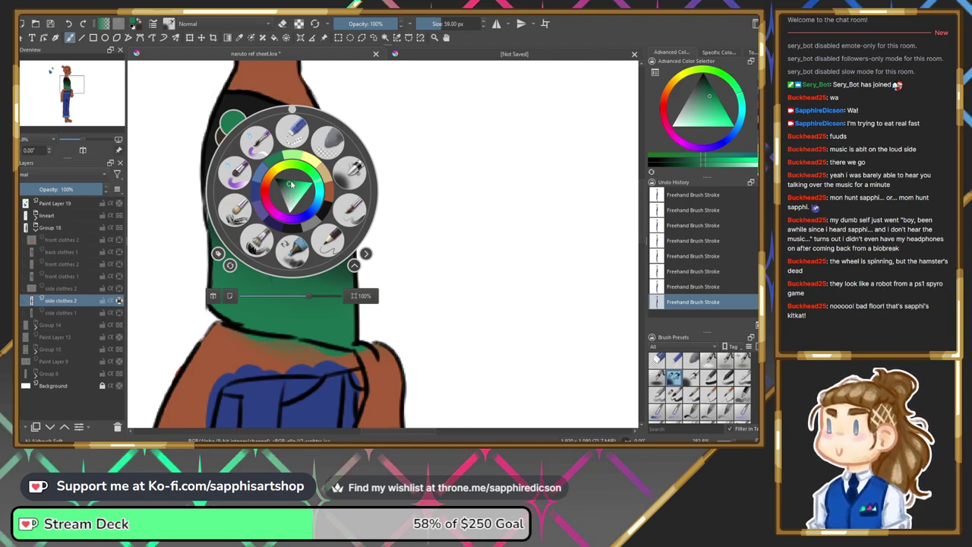
pyautogui.click(320, 227)
pyautogui.moveTo(293, 228)
pyautogui.mouseDown()
pyautogui.moveTo(282, 188)
pyautogui.moveTo(219, 147)
pyautogui.moveTo(305, 177)
pyautogui.moveTo(208, 145)
pyautogui.mouseUp()
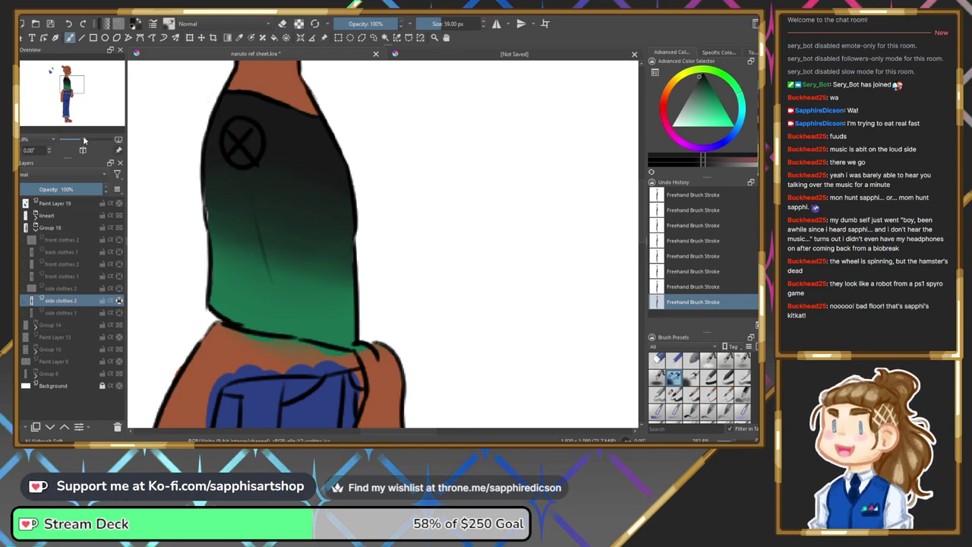
# Mix a medium brown and paint the side view's boot with the 40 px hard brush, undoing the stray airbrush stroke first.
pyautogui.moveTo(83, 139); pyautogui.dragTo(79, 139)
pyautogui.moveTo(74, 101)
pyautogui.mouseDown()
pyautogui.moveTo(74, 111)
pyautogui.moveTo(80, 85)
pyautogui.moveTo(76, 105)
pyautogui.moveTo(79, 95)
pyautogui.mouseUp()
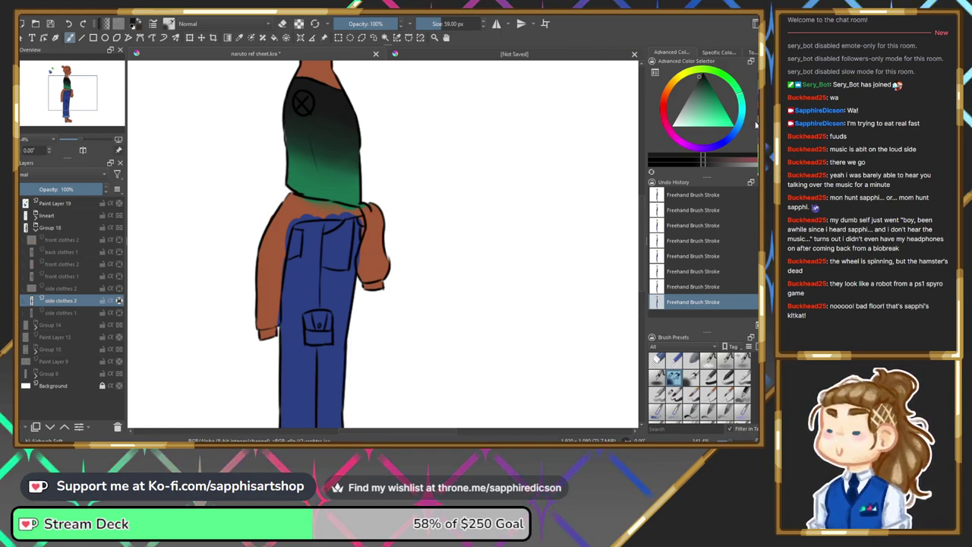
pyautogui.click(671, 82)
pyautogui.click(697, 117)
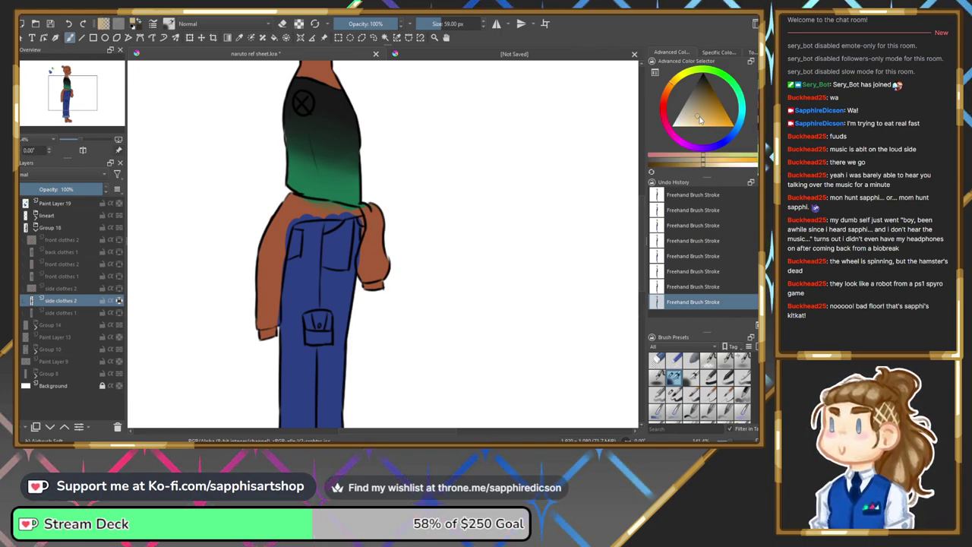
pyautogui.moveTo(698, 117); pyautogui.dragTo(707, 108)
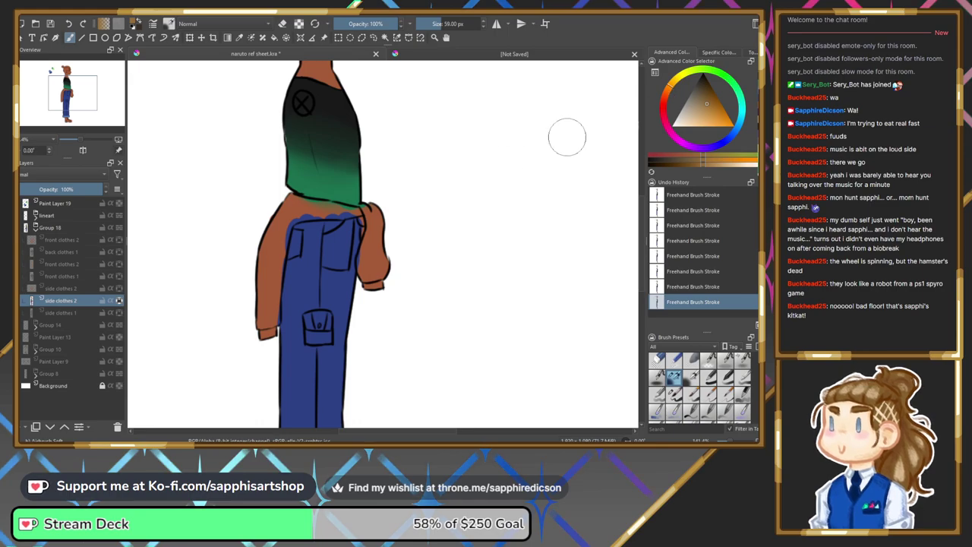
pyautogui.scroll(-5, 152, 100)
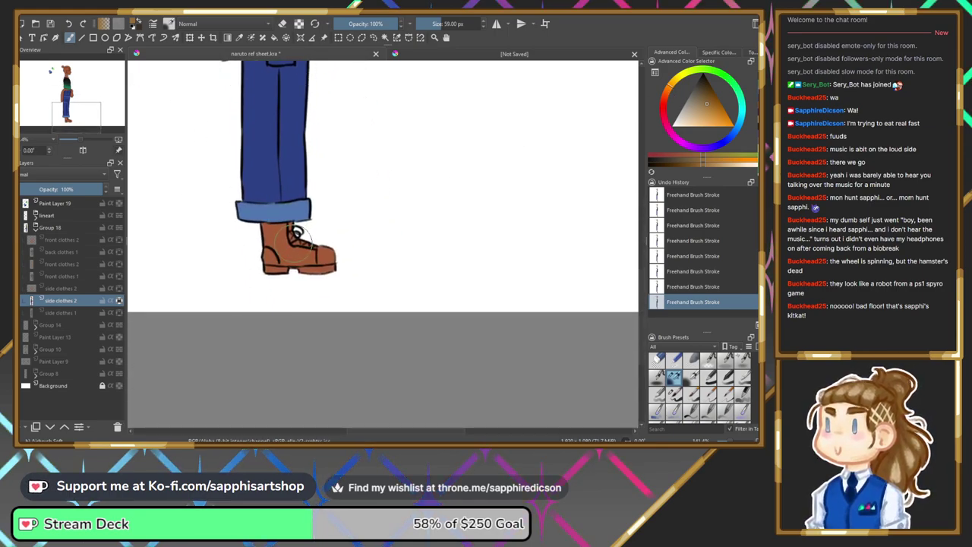
pyautogui.hotkey('ctrl', 'z')
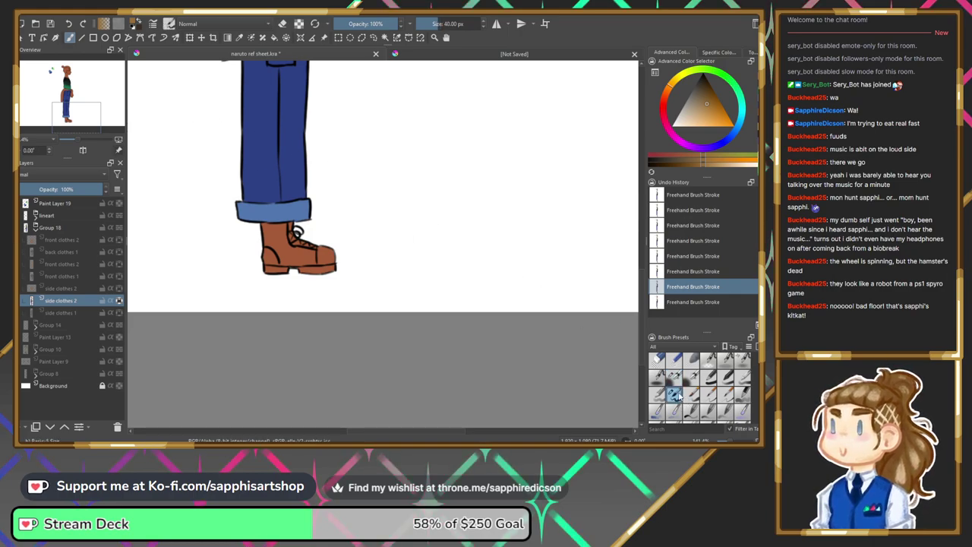
pyautogui.moveTo(270, 235); pyautogui.dragTo(272, 259)
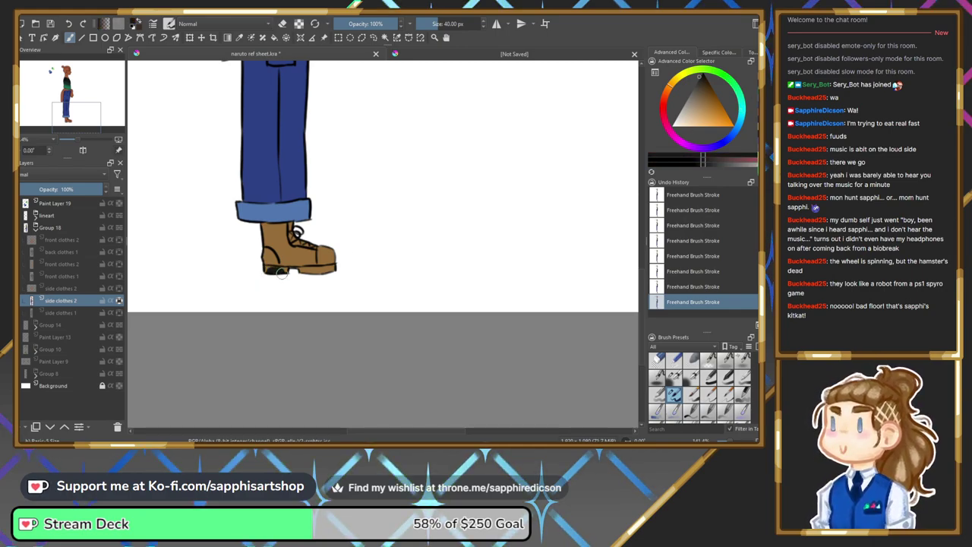
# Paint the boot's sole black, then reselect the recent brown and touch up the upper part.
pyautogui.moveTo(270, 270); pyautogui.dragTo(330, 267)
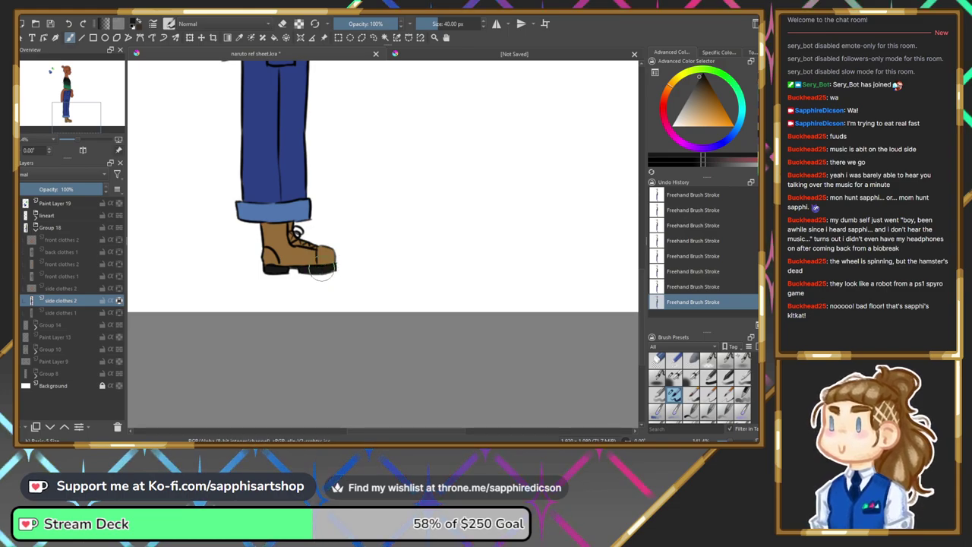
pyautogui.rightClick(289, 249)
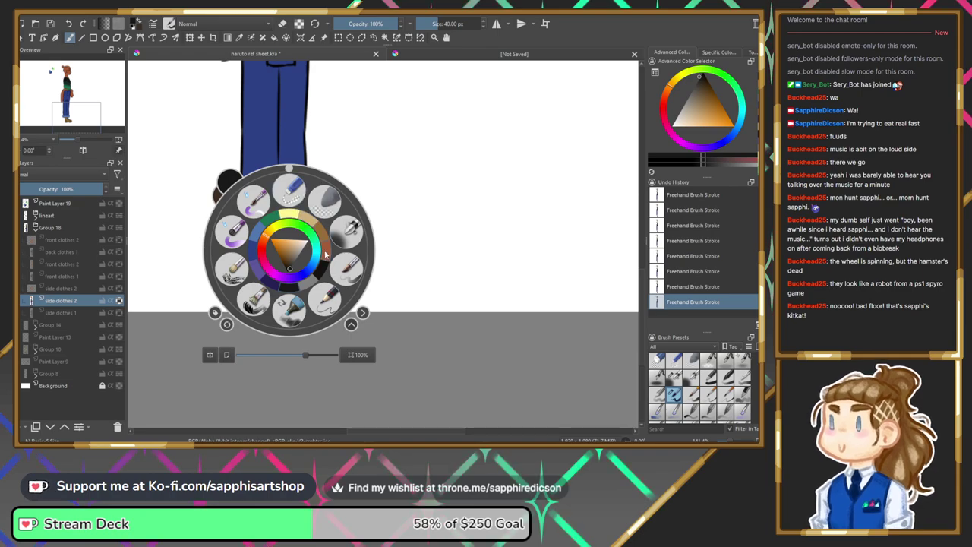
pyautogui.click(325, 252)
pyautogui.rightClick(319, 234)
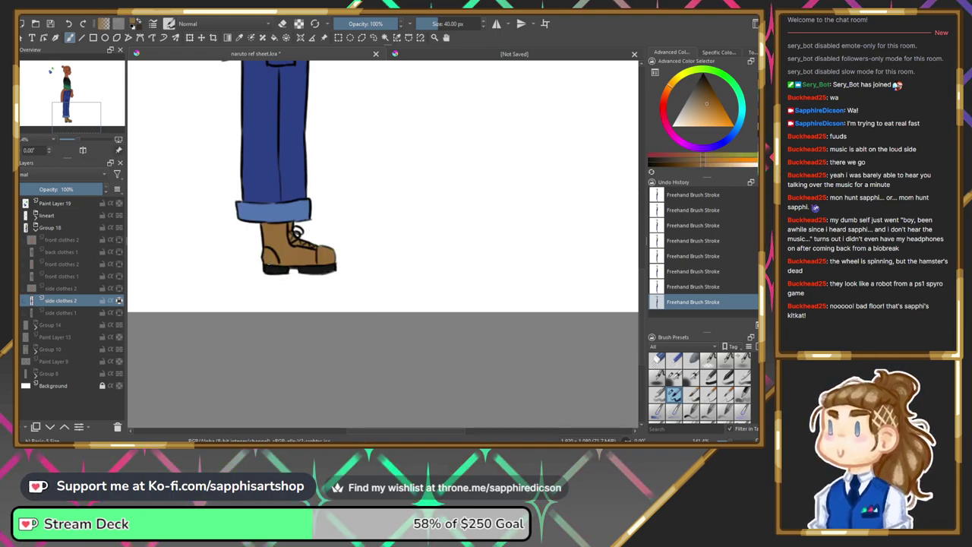
# Dab a swatch of the boot brown beside the blue swatches on Paint Layer 19, and return to the side clothes 2 layer.
pyautogui.moveTo(76, 114); pyautogui.dragTo(65, 75)
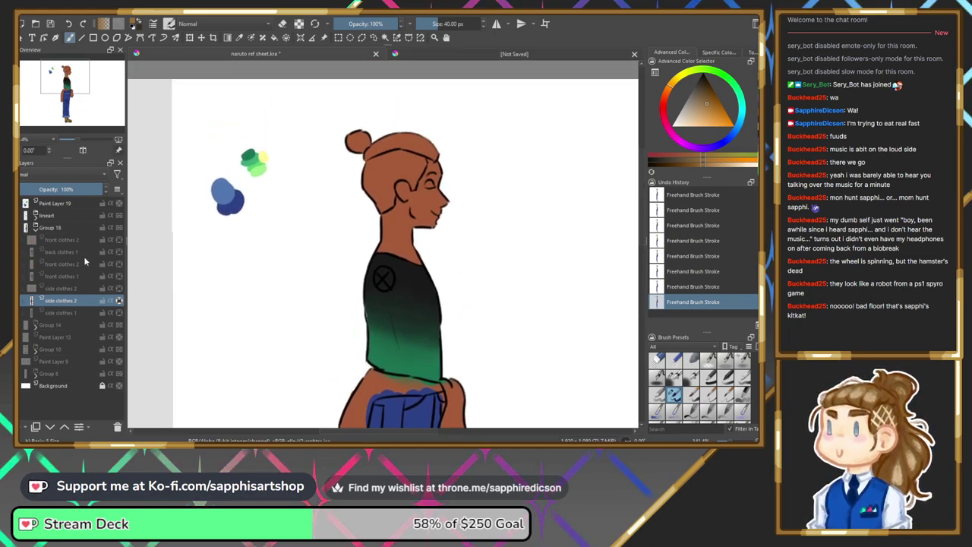
pyautogui.click(47, 204)
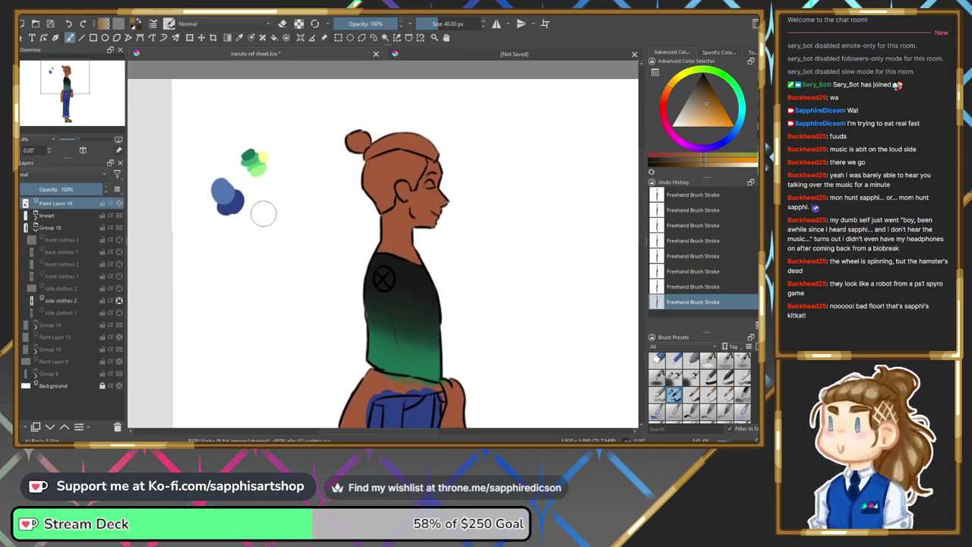
pyautogui.moveTo(261, 215); pyautogui.dragTo(265, 218)
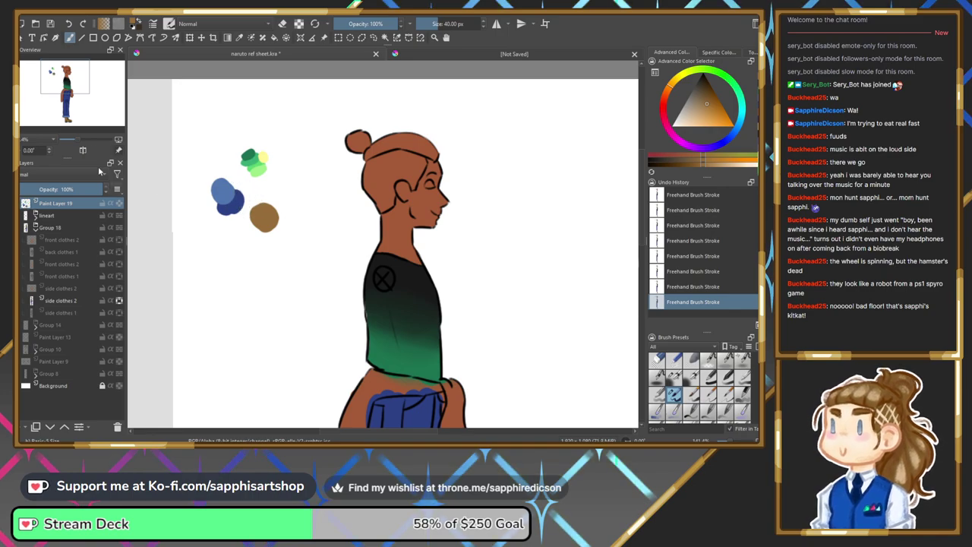
pyautogui.click(61, 301)
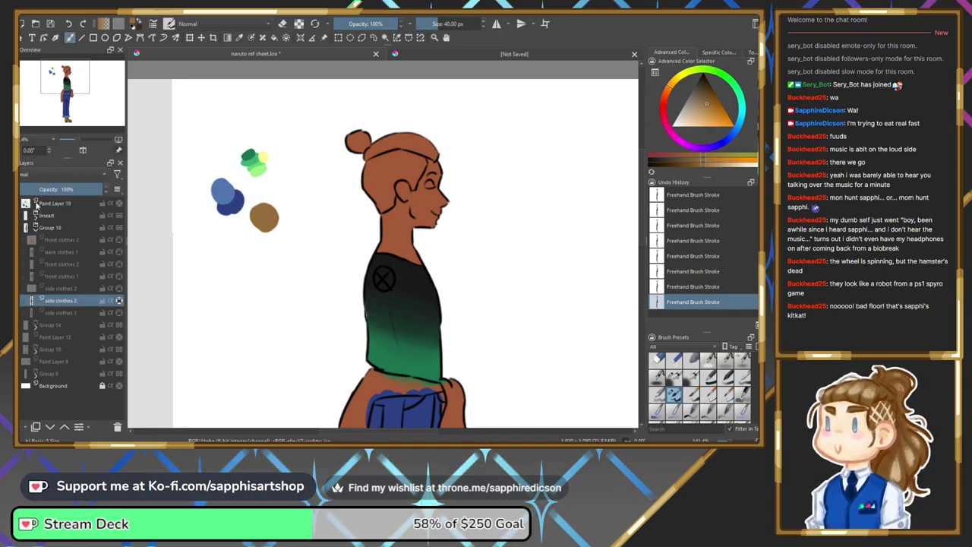
# Try pale yellow on the garment tied around the side view's waist, compare it with the reference drawings, and undo it.
pyautogui.click(68, 92)
pyautogui.moveTo(68, 92)
pyautogui.mouseDown()
pyautogui.moveTo(68, 107)
pyautogui.moveTo(75, 98)
pyautogui.mouseUp()
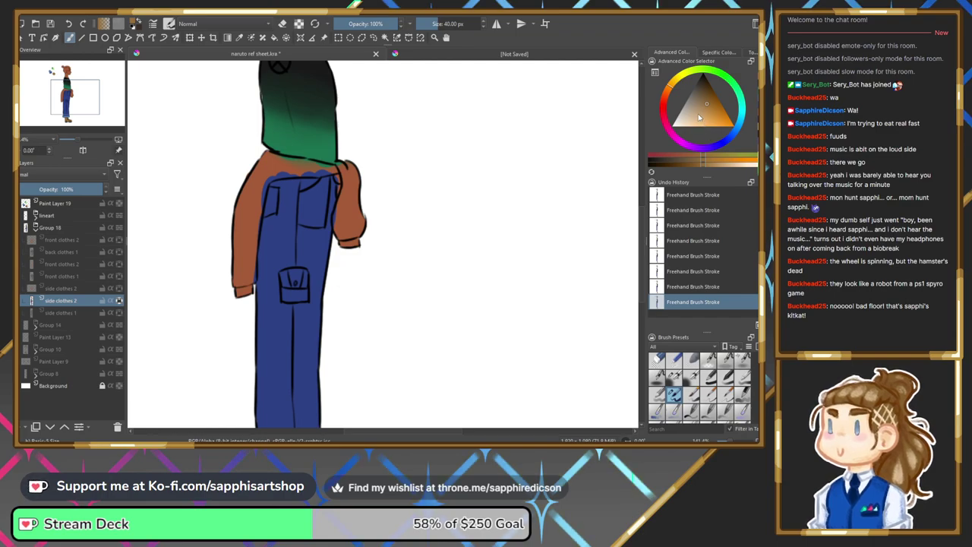
pyautogui.click(679, 82)
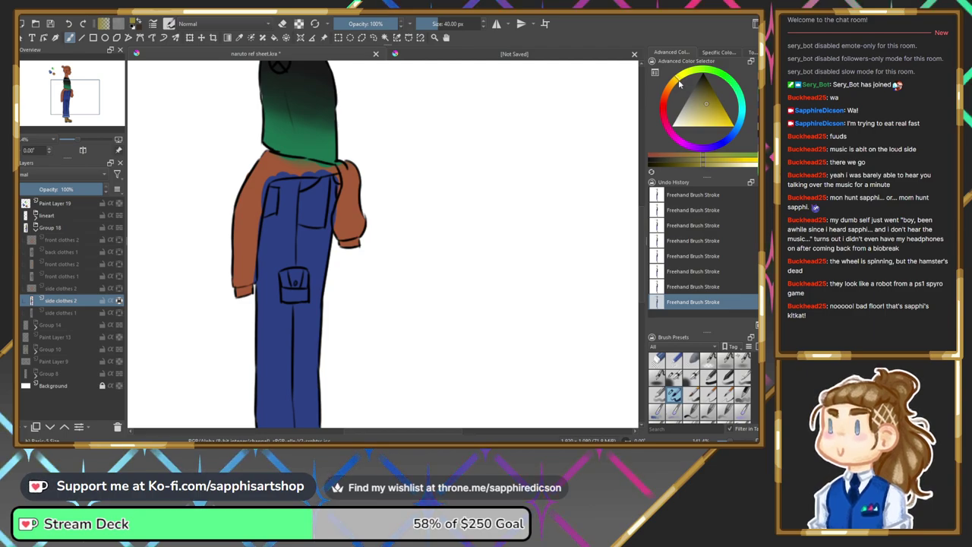
pyautogui.click(698, 127)
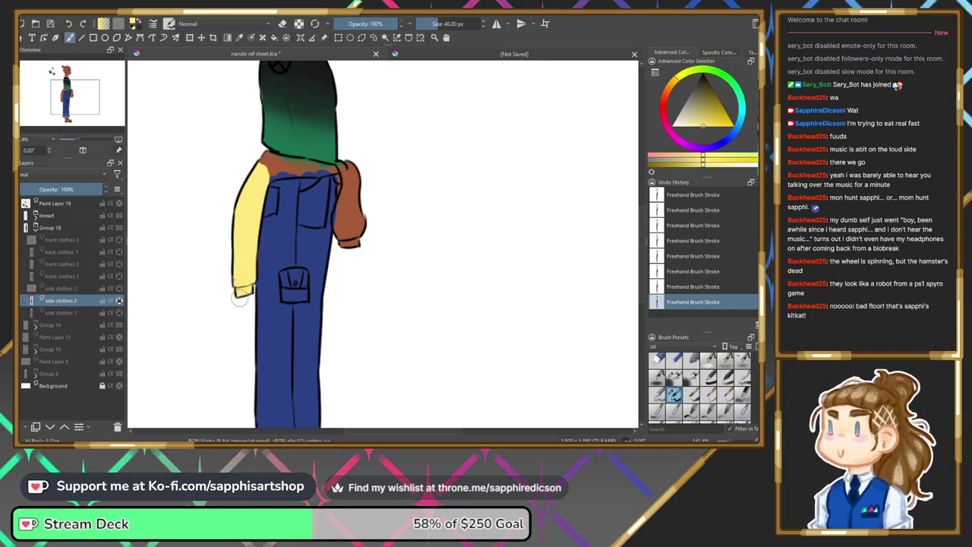
pyautogui.moveTo(258, 169)
pyautogui.mouseDown()
pyautogui.moveTo(257, 160)
pyautogui.moveTo(346, 169)
pyautogui.moveTo(348, 245)
pyautogui.mouseUp()
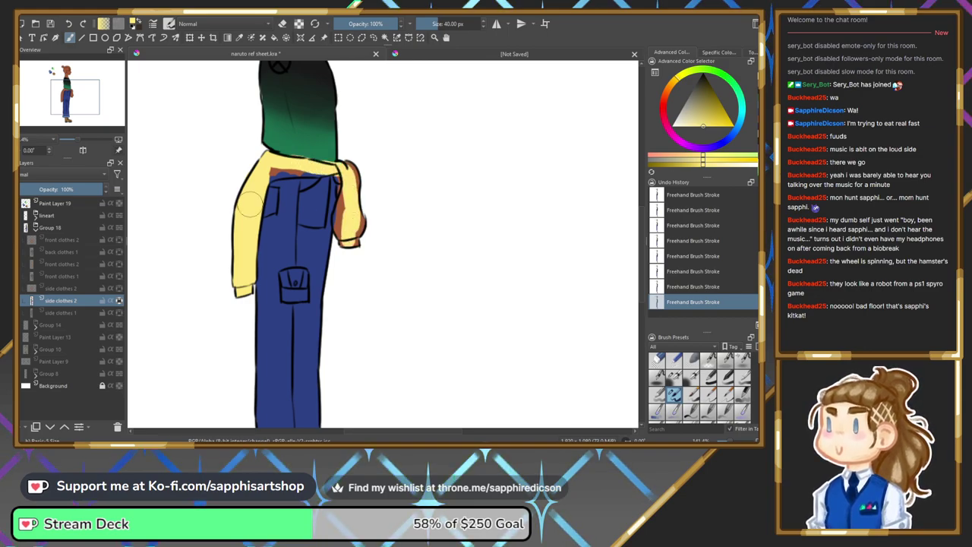
pyautogui.moveTo(78, 139); pyautogui.dragTo(69, 140)
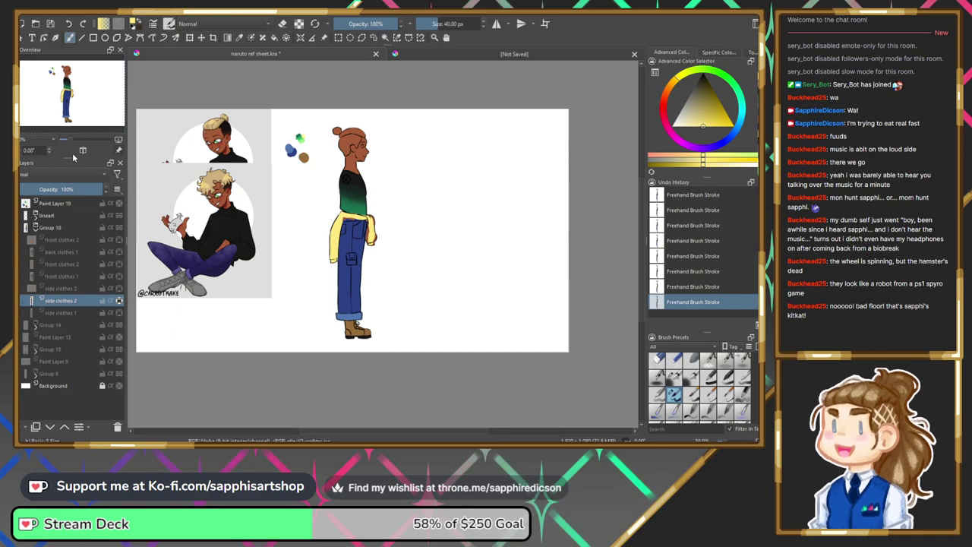
pyautogui.hotkey('ctrl', 'z')
pyautogui.hotkey('ctrl', 'z')
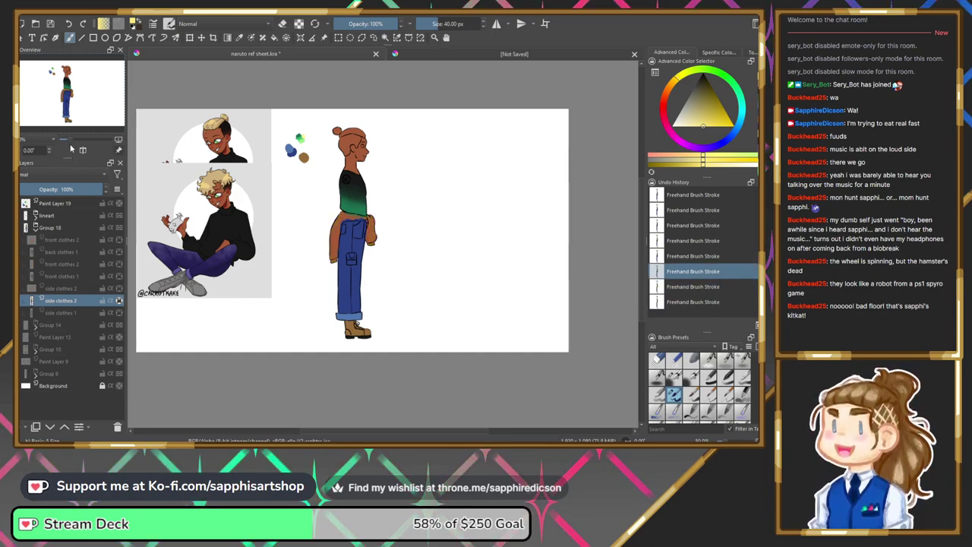
# Try a muted light purple on the hanging sleeve of the garment tied around the waist, and undo it.
pyautogui.moveTo(72, 139); pyautogui.dragTo(82, 141)
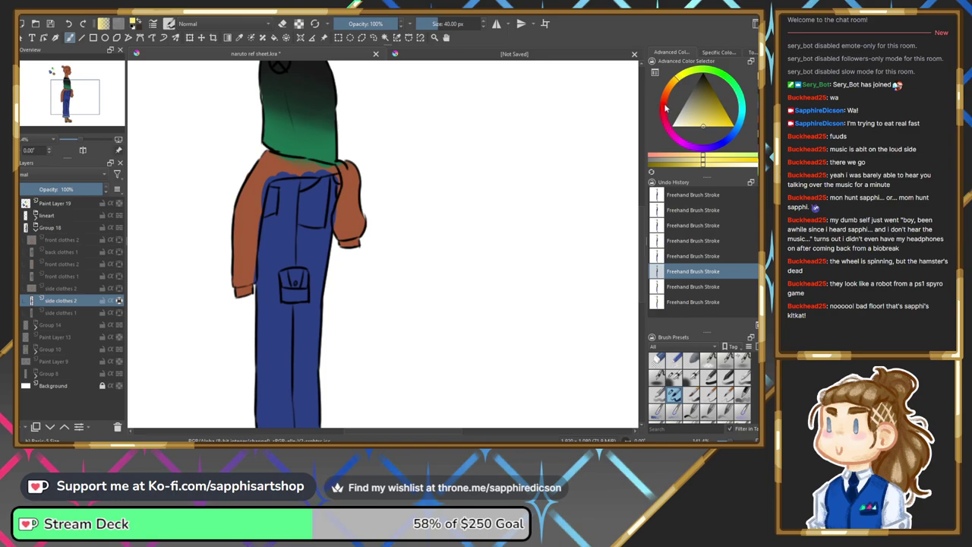
pyautogui.click(700, 148)
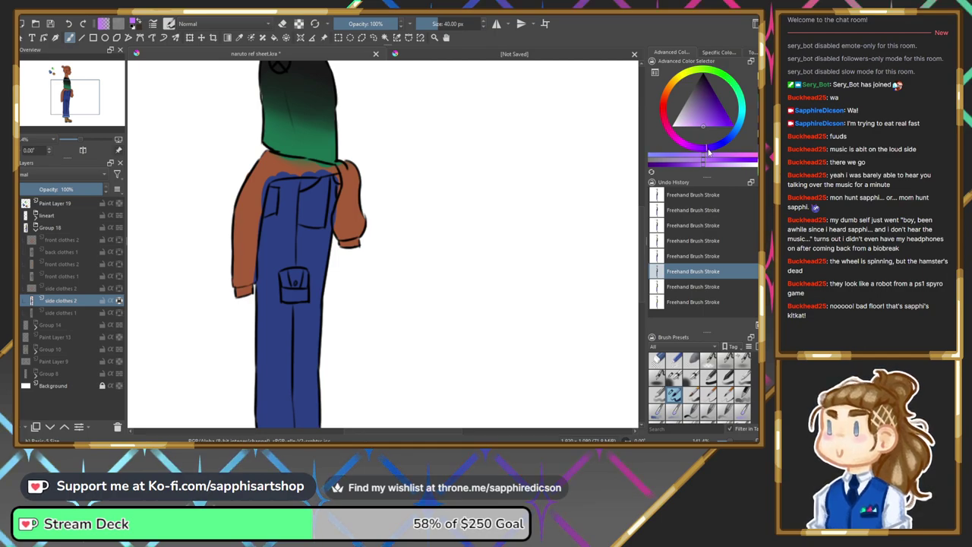
pyautogui.moveTo(704, 128); pyautogui.dragTo(700, 105)
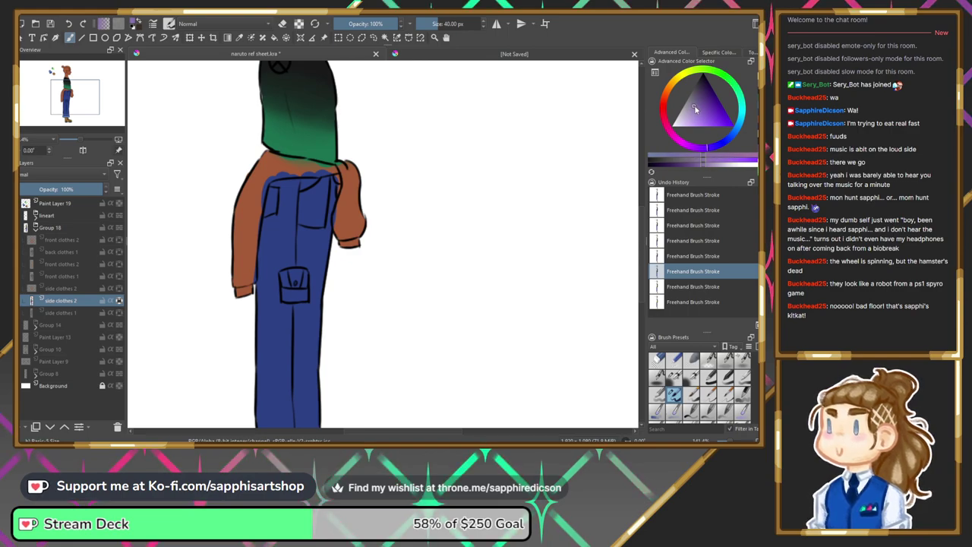
pyautogui.hotkey('ctrl', 'shift', 'z')
pyautogui.hotkey('ctrl', 'shift', 'z')
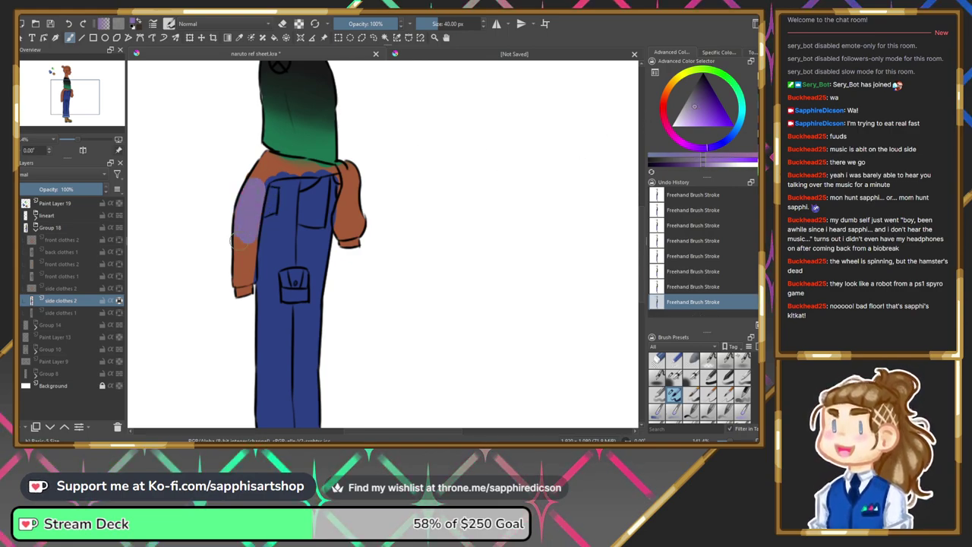
pyautogui.hotkey('ctrl', 'z')
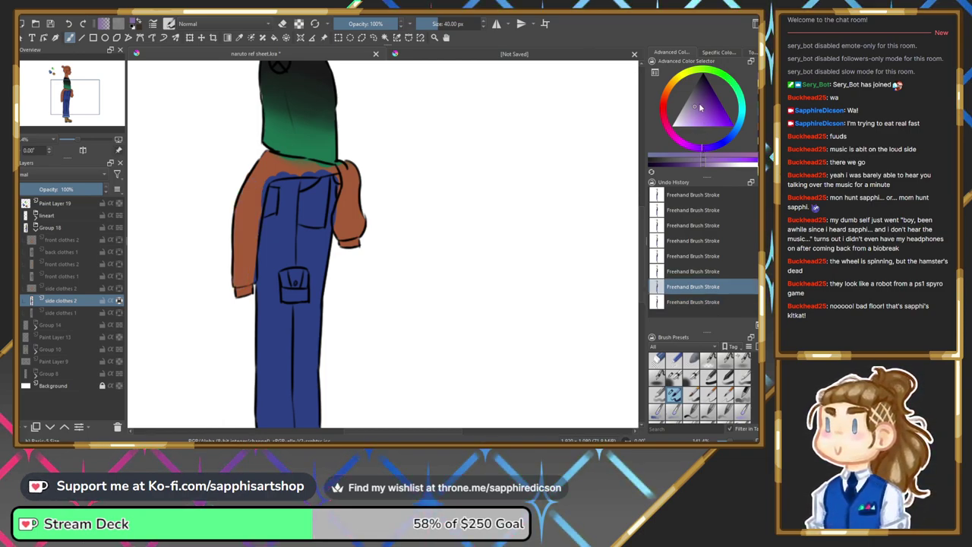
# Try a deeper, more saturated purple on the tied garment's hanging sleeve, and undo it.
pyautogui.click(704, 102)
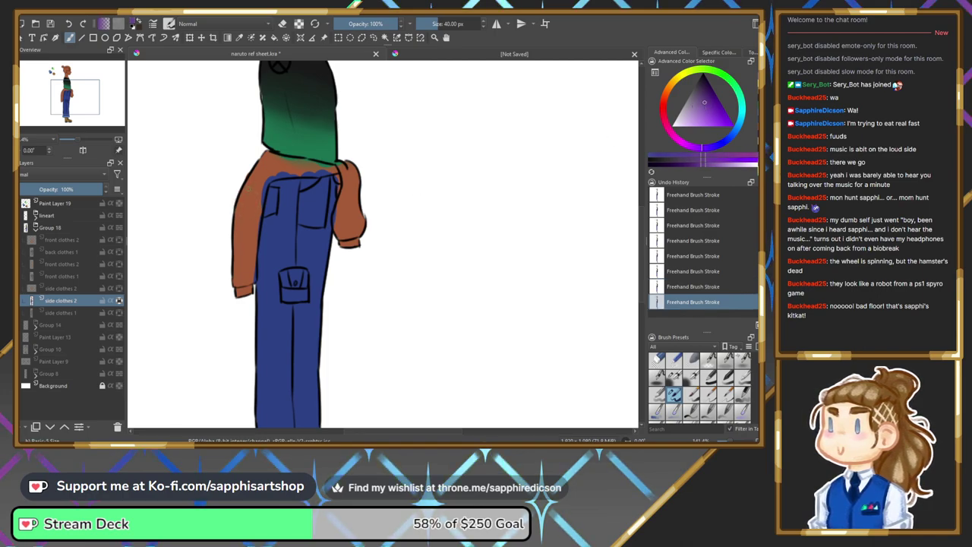
pyautogui.moveTo(242, 239); pyautogui.dragTo(259, 180)
pyautogui.moveTo(251, 219)
pyautogui.mouseDown()
pyautogui.moveTo(241, 270)
pyautogui.moveTo(242, 258)
pyautogui.mouseUp()
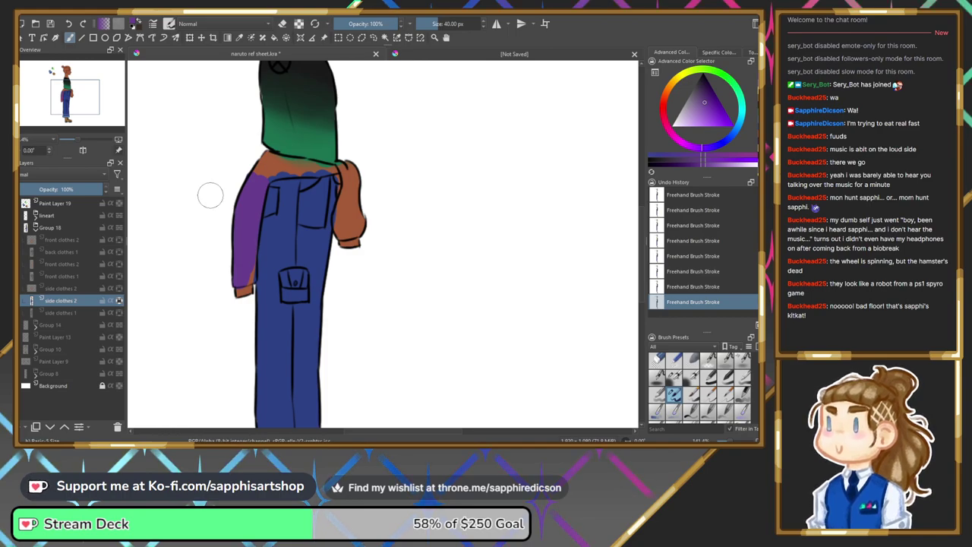
pyautogui.hotkey('ctrl', 'z')
# Try a muted blue on the hanging sleeve of the garment tied around the side view's waist, and undo it.
pyautogui.moveTo(735, 124); pyautogui.dragTo(744, 122)
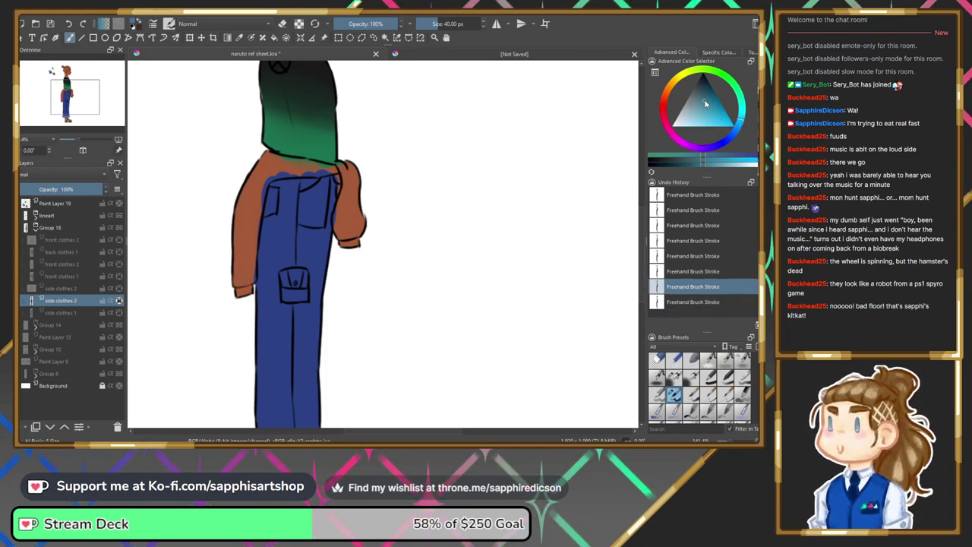
pyautogui.moveTo(711, 101); pyautogui.dragTo(701, 111)
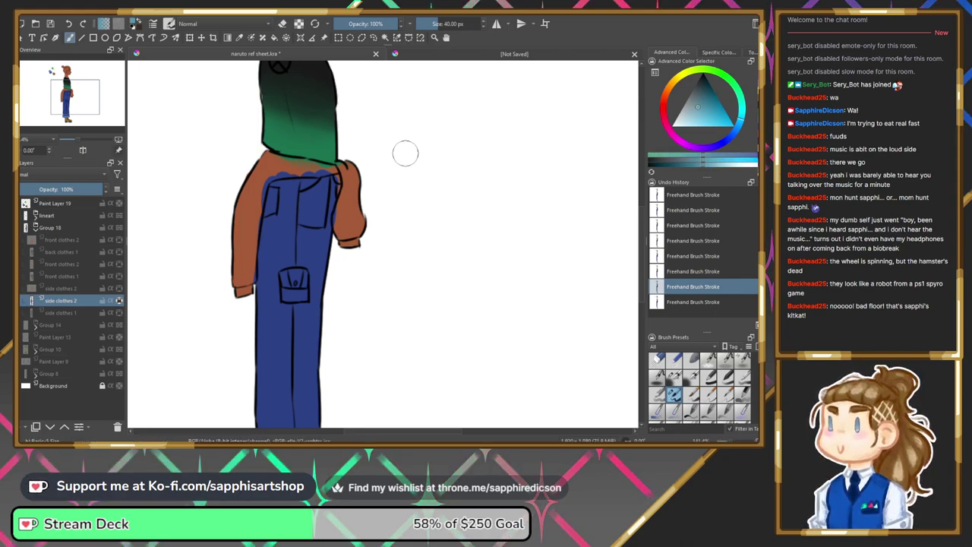
pyautogui.moveTo(262, 170)
pyautogui.mouseDown()
pyautogui.moveTo(239, 218)
pyautogui.moveTo(250, 205)
pyautogui.mouseUp()
pyautogui.hotkey('ctrl', 'z')
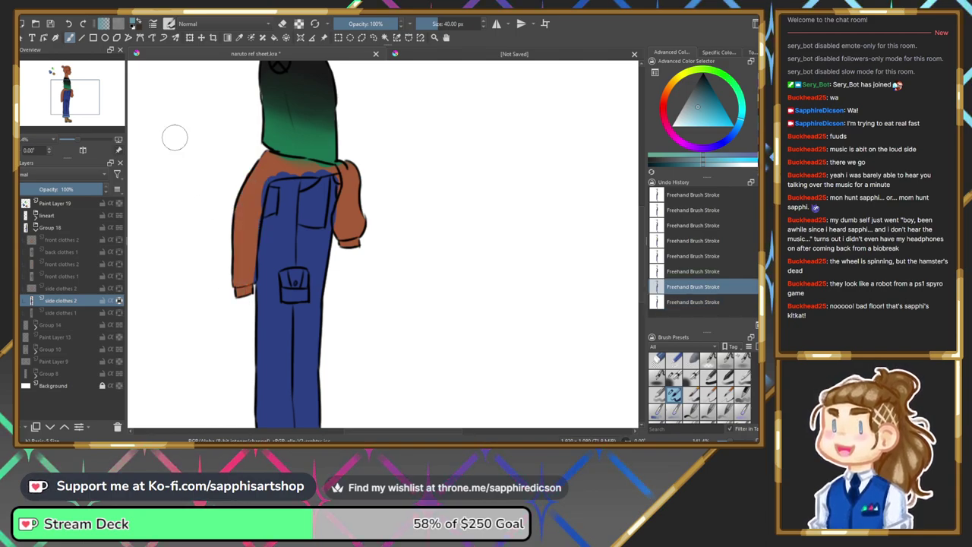
# Paint the side view's tied waist garment dark grey, including both sleeves, and clean up its edge against the trousers with blue.
pyautogui.moveTo(696, 84); pyautogui.dragTo(691, 86)
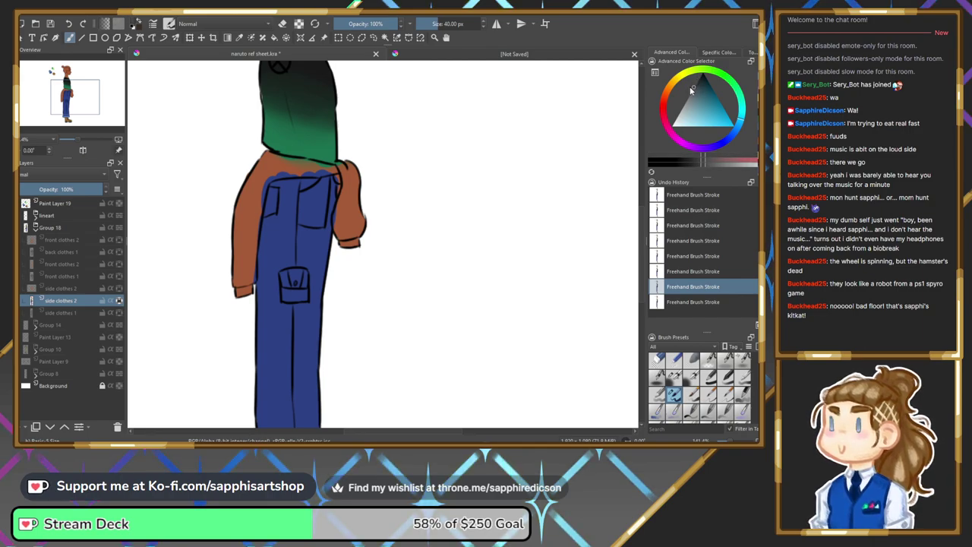
pyautogui.moveTo(270, 176)
pyautogui.mouseDown()
pyautogui.moveTo(239, 243)
pyautogui.moveTo(258, 213)
pyautogui.moveTo(239, 293)
pyautogui.moveTo(247, 271)
pyautogui.mouseUp()
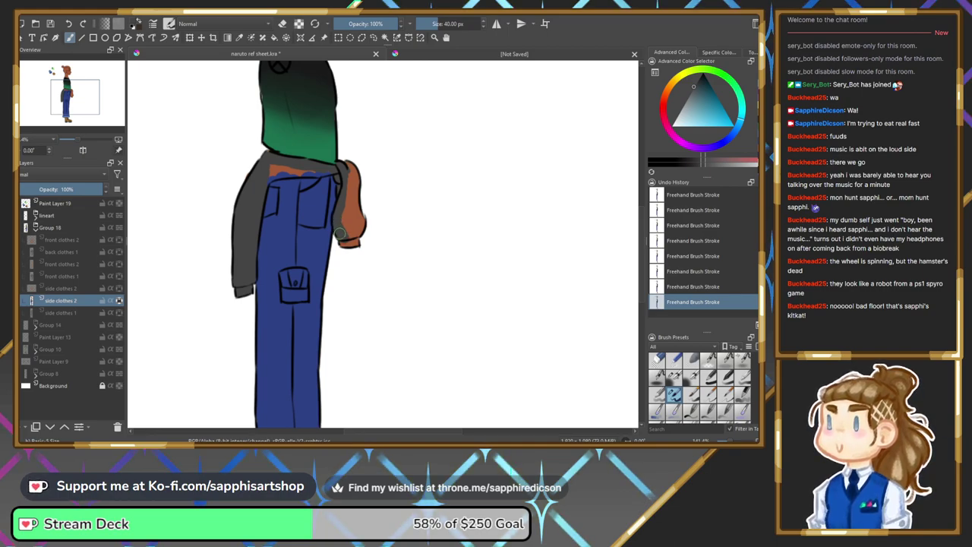
pyautogui.moveTo(346, 239)
pyautogui.mouseDown()
pyautogui.moveTo(356, 148)
pyautogui.moveTo(292, 181)
pyautogui.moveTo(328, 171)
pyautogui.moveTo(265, 173)
pyautogui.mouseUp()
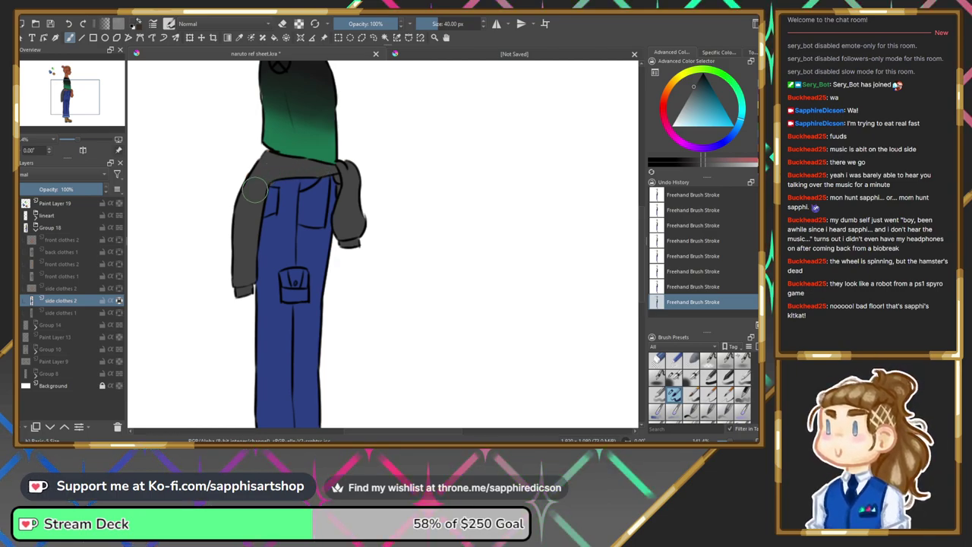
pyautogui.rightClick(284, 203)
pyautogui.click(286, 195)
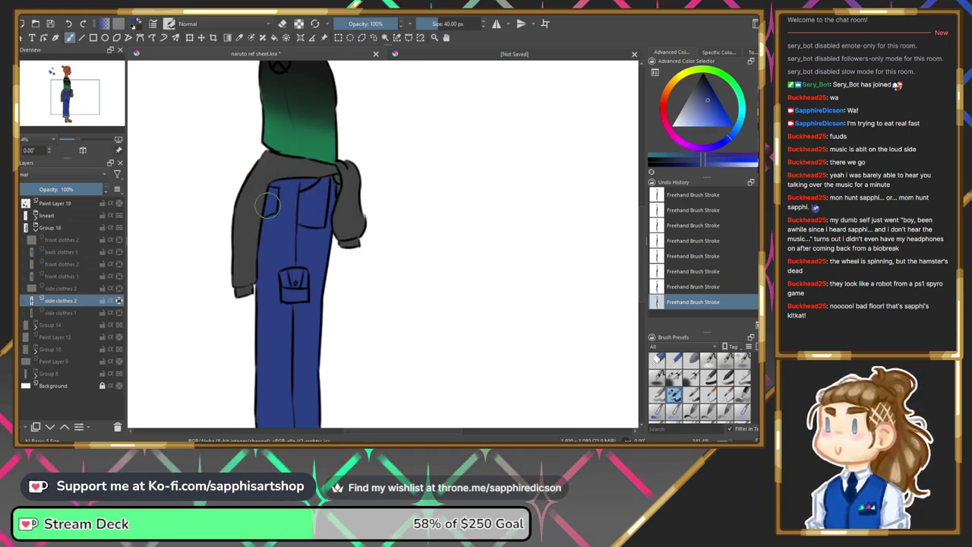
# Dab a dark grey swatch of the waist garment's colour below the blue swatches on Paint Layer 19.
pyautogui.moveTo(92, 109); pyautogui.dragTo(77, 91)
pyautogui.click(60, 202)
pyautogui.rightClick(261, 195)
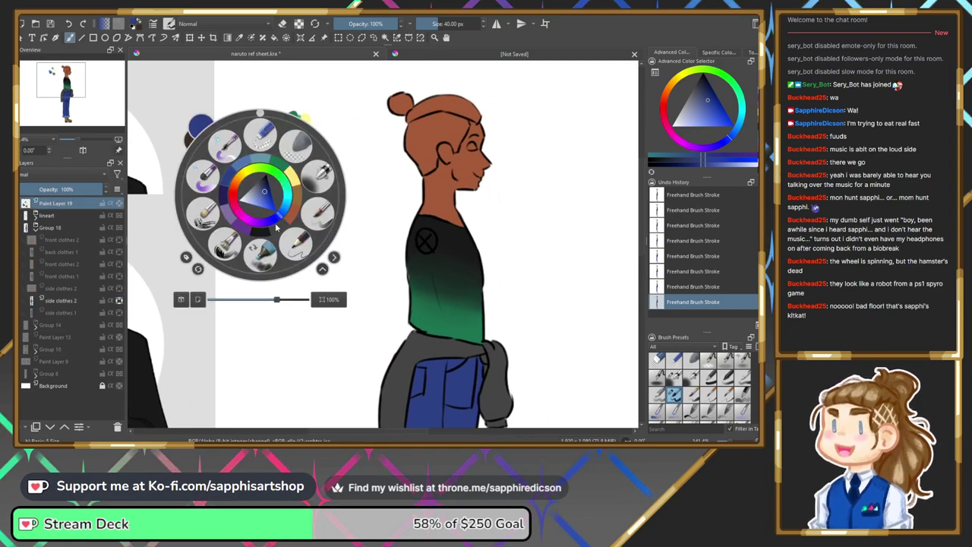
pyautogui.click(277, 226)
pyautogui.moveTo(274, 191)
pyautogui.mouseDown()
pyautogui.moveTo(272, 210)
pyautogui.moveTo(275, 199)
pyautogui.mouseUp()
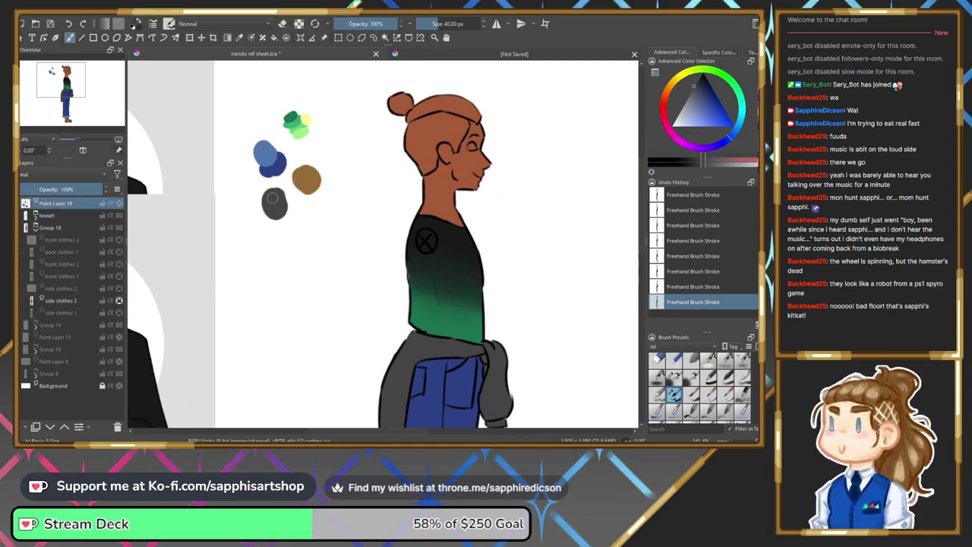
# Paint the side view's eye white on the side clothes 2 layer, and cover the overflow around it with the brown skin colour.
pyautogui.moveTo(80, 140); pyautogui.dragTo(83, 140)
pyautogui.moveTo(66, 90); pyautogui.dragTo(77, 87)
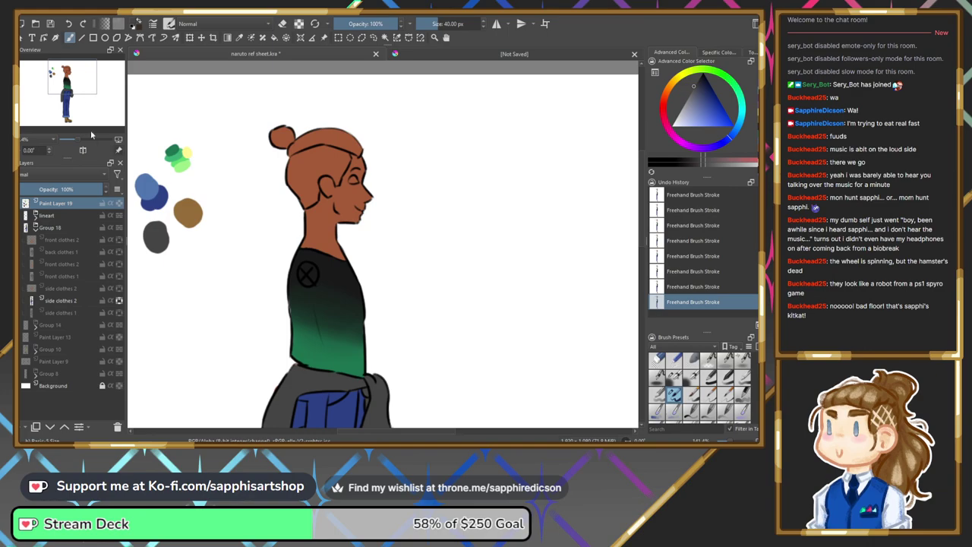
pyautogui.rightClick(354, 180)
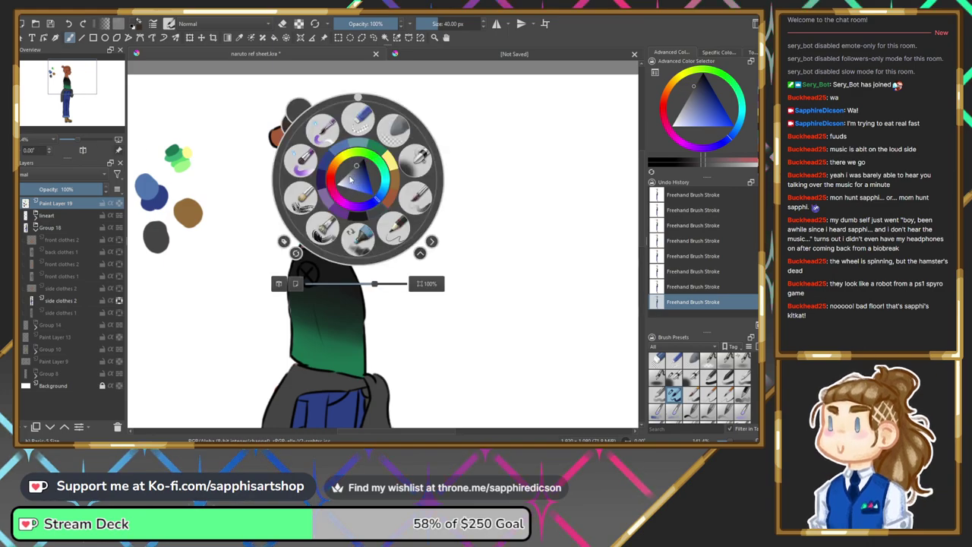
pyautogui.click(339, 185)
pyautogui.click(252, 199)
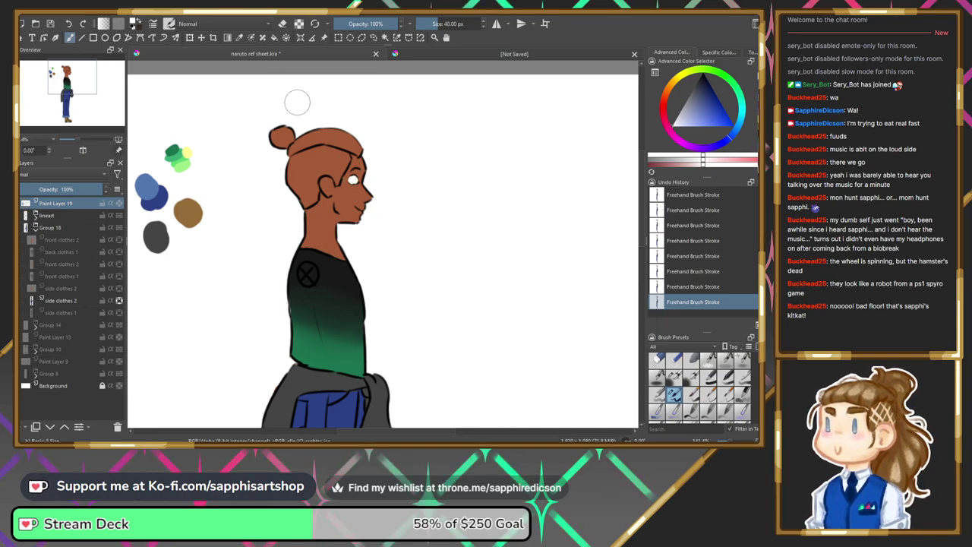
pyautogui.hotkey('ctrl', 'z')
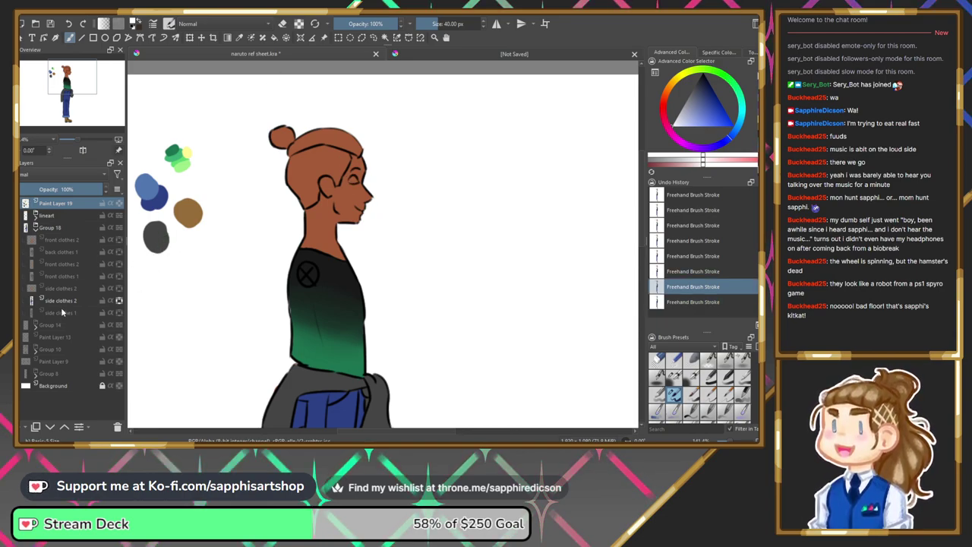
pyautogui.click(60, 301)
pyautogui.hotkey('ctrl', 'shift', 'z')
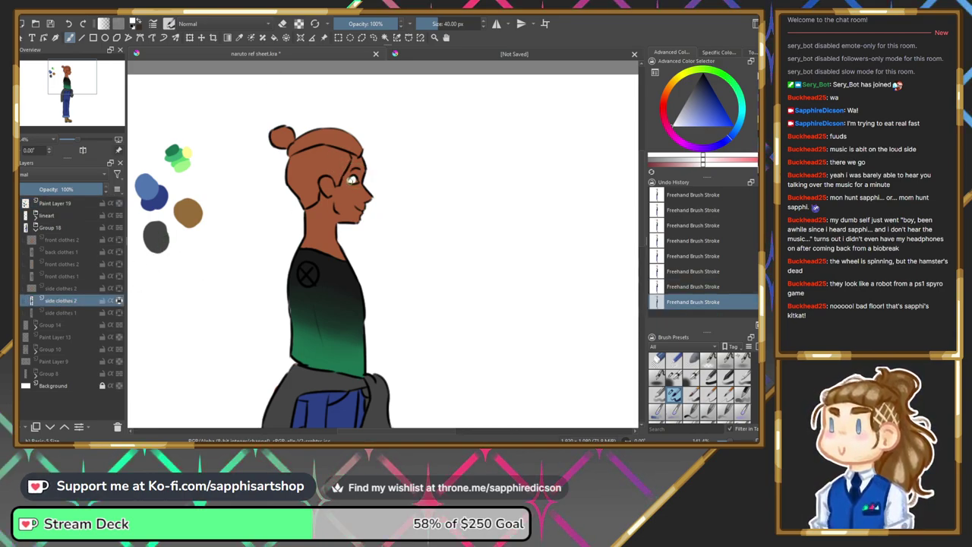
pyautogui.rightClick(351, 180)
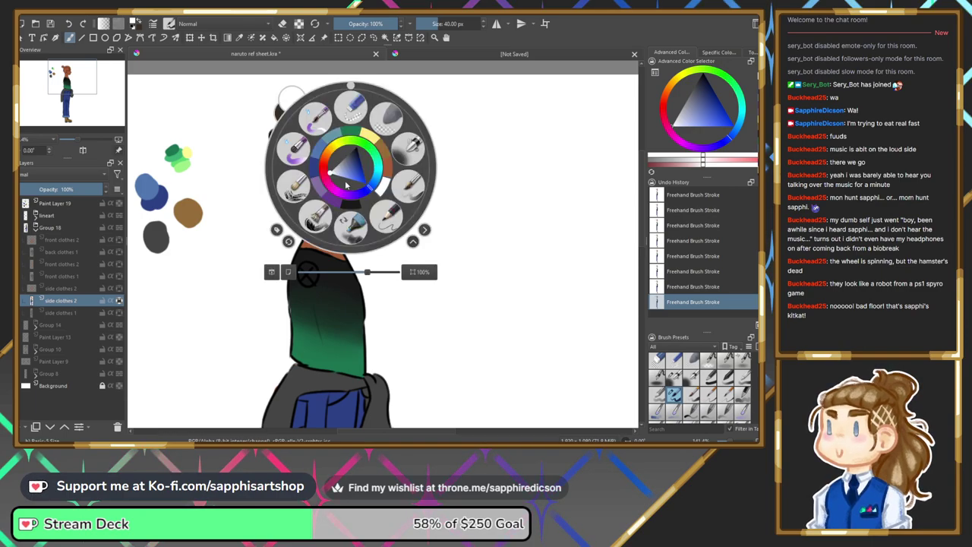
pyautogui.click(382, 173)
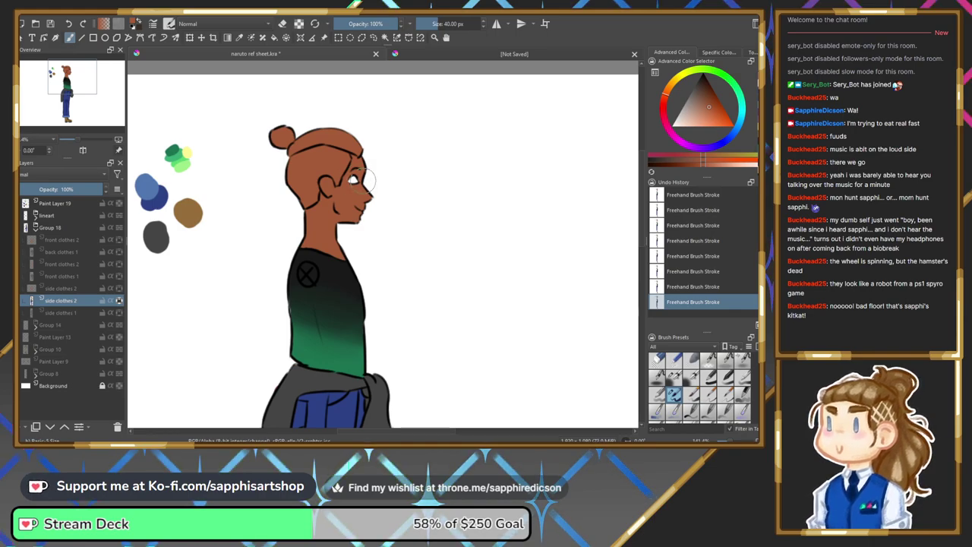
# Paint the side view's iris dark green, and layer the medium green from the swatches over it.
pyautogui.rightClick(353, 182)
pyautogui.click(363, 141)
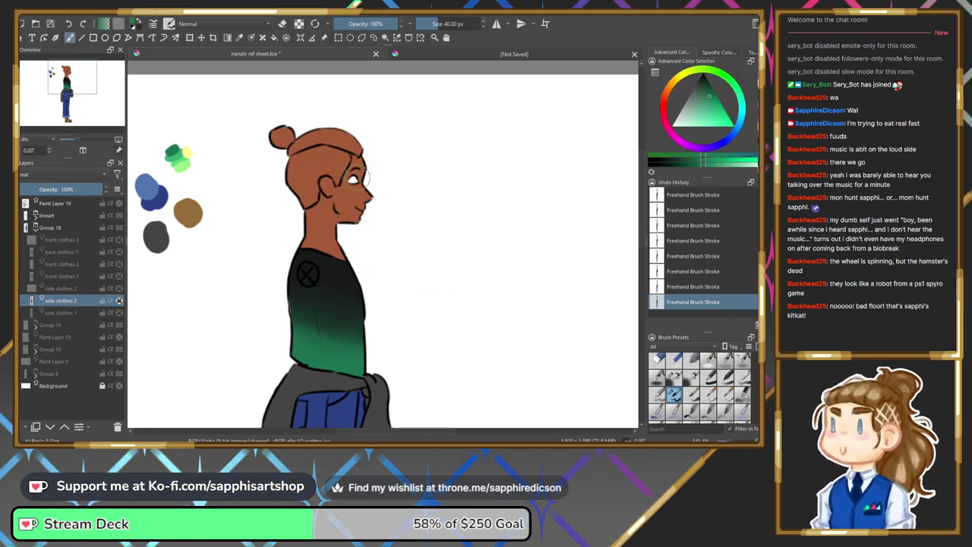
pyautogui.click(353, 180)
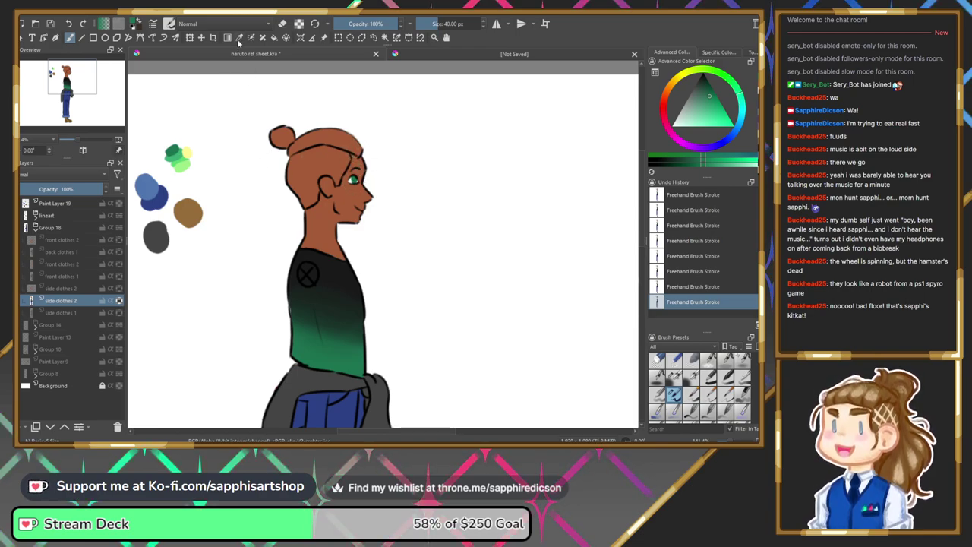
pyautogui.keyDown('ctrl'); pyautogui.click(183, 151); pyautogui.keyUp('ctrl')
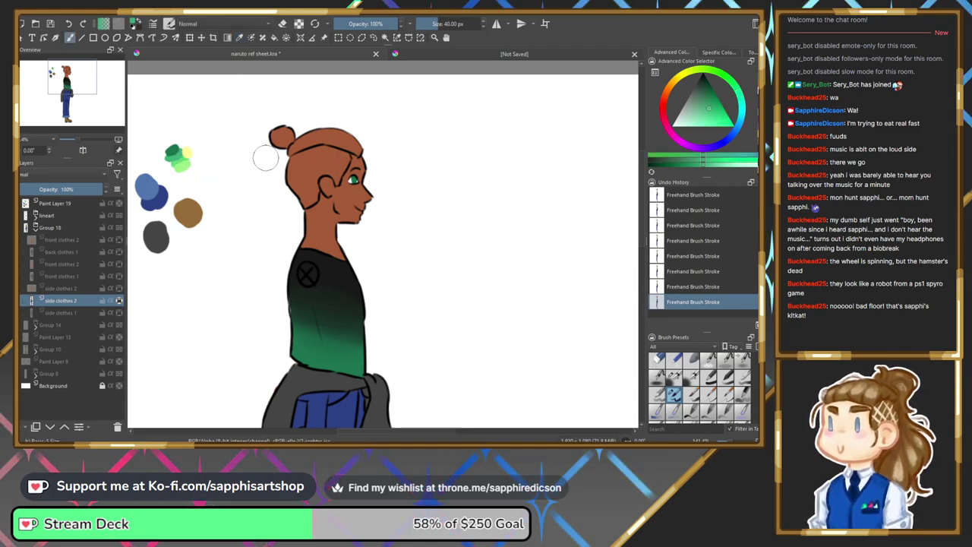
pyautogui.moveTo(78, 140); pyautogui.dragTo(83, 140)
pyautogui.moveTo(79, 83); pyautogui.dragTo(76, 80)
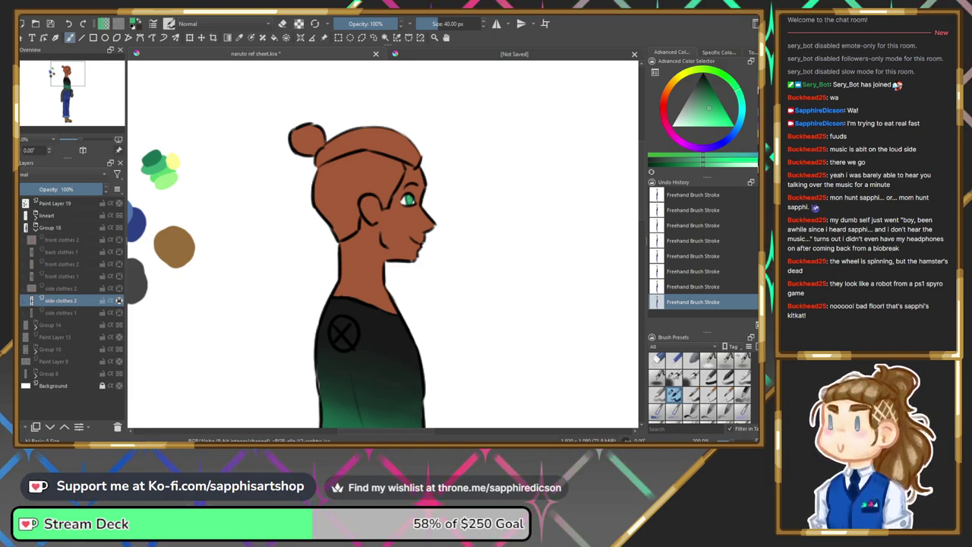
# Add lighter green and pale yellow highlights to the side view's iris, sampling the colours from the swatches.
pyautogui.keyDown('ctrl'); pyautogui.click(173, 164); pyautogui.keyUp('ctrl')
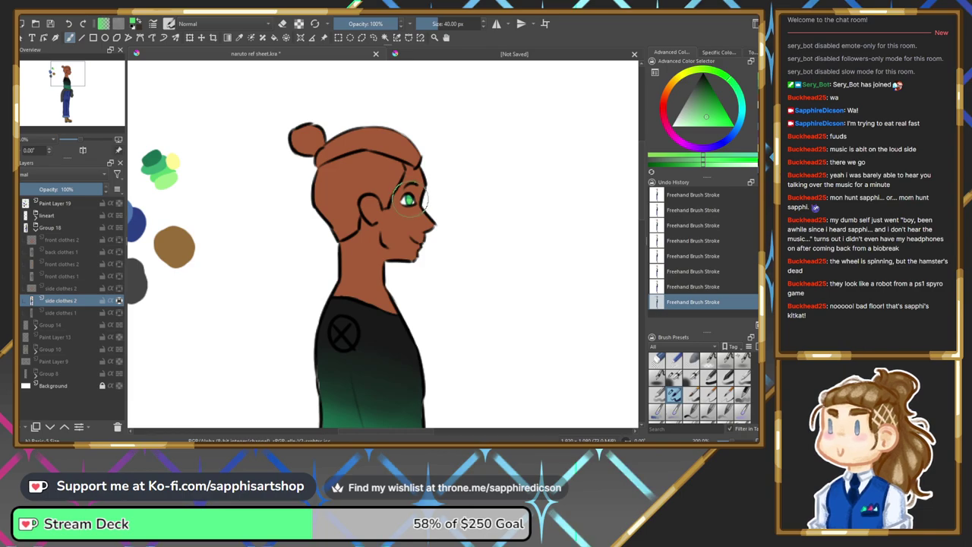
pyautogui.click(239, 37)
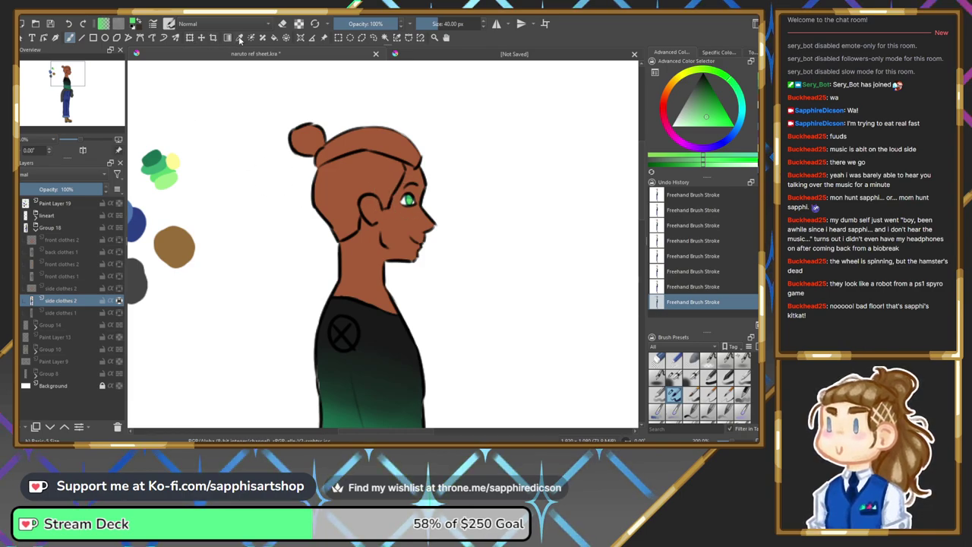
pyautogui.click(173, 177)
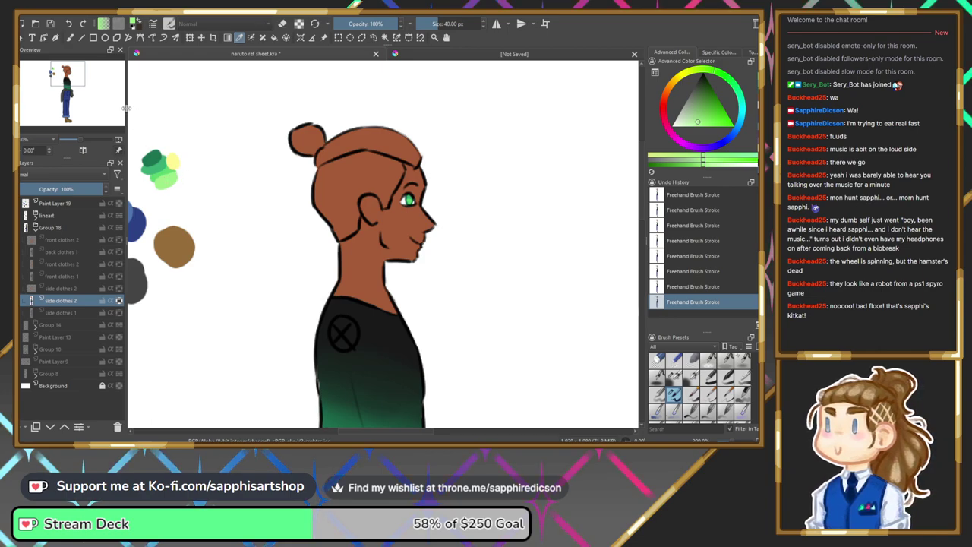
pyautogui.press('b')
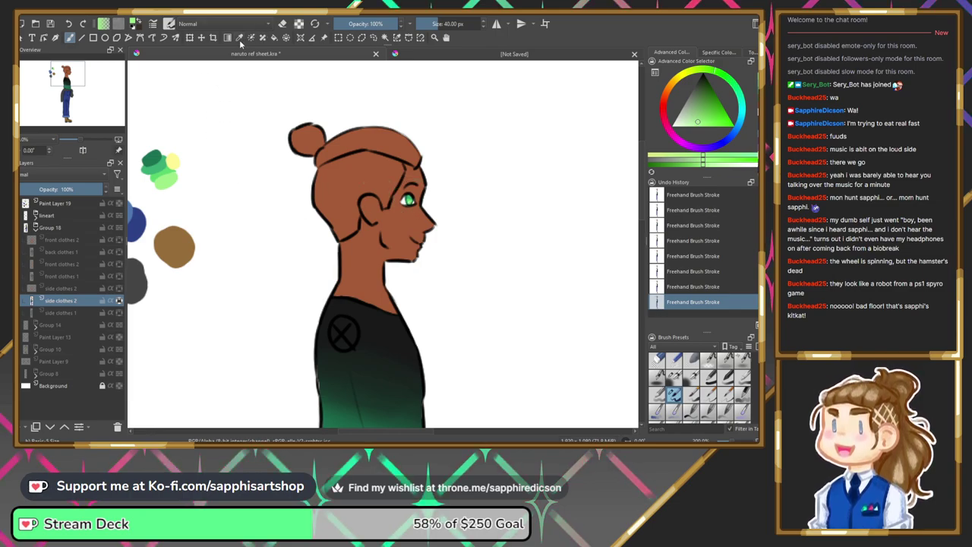
pyautogui.keyDown('ctrl'); pyautogui.click(174, 160); pyautogui.keyUp('ctrl')
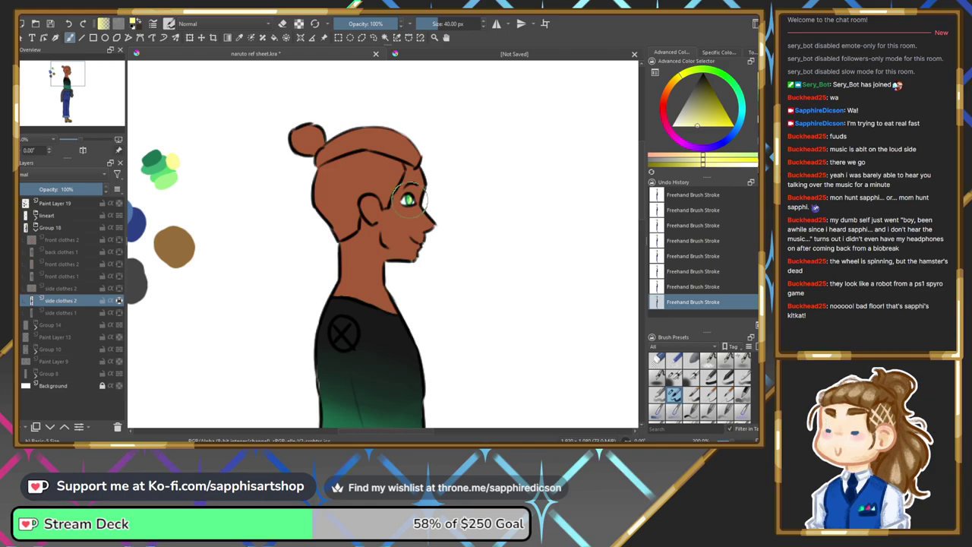
# Switch to the soft airbrush and draw a polygonal selection around the shaved side of the side view's hair, following the hairline and ear.
pyautogui.moveTo(79, 140); pyautogui.dragTo(74, 143)
pyautogui.moveTo(69, 87)
pyautogui.mouseDown()
pyautogui.moveTo(75, 108)
pyautogui.moveTo(74, 96)
pyautogui.mouseUp()
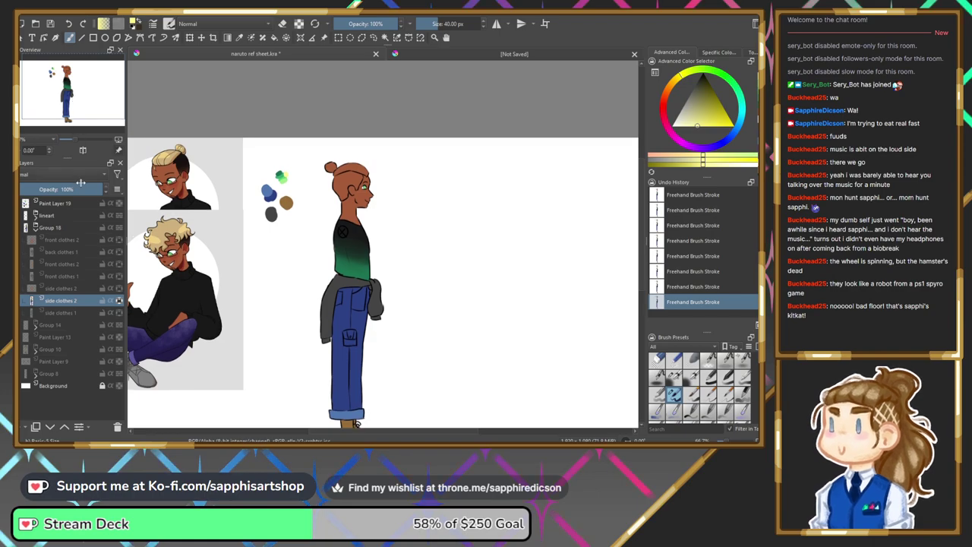
pyautogui.moveTo(79, 141); pyautogui.dragTo(87, 140)
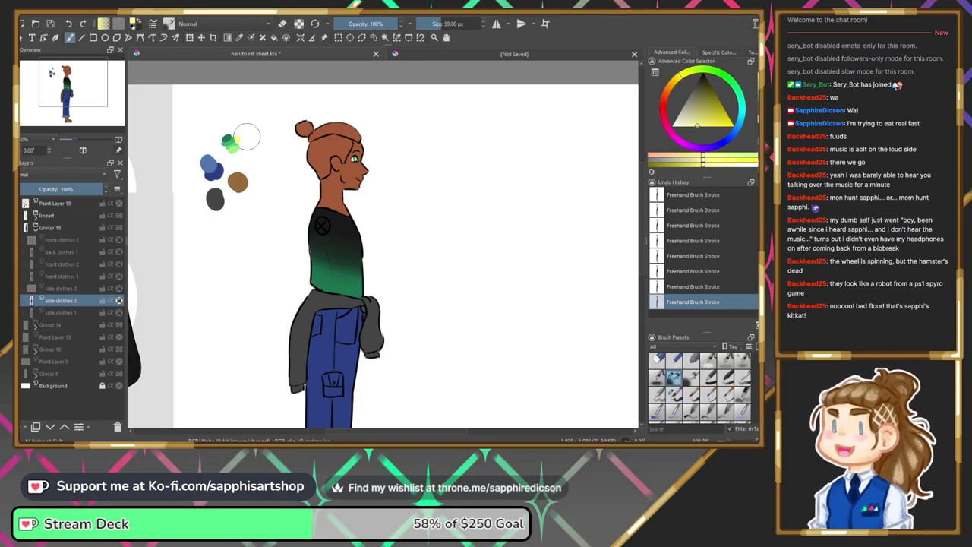
pyautogui.moveTo(74, 111); pyautogui.dragTo(86, 142)
pyautogui.moveTo(66, 89); pyautogui.dragTo(62, 85)
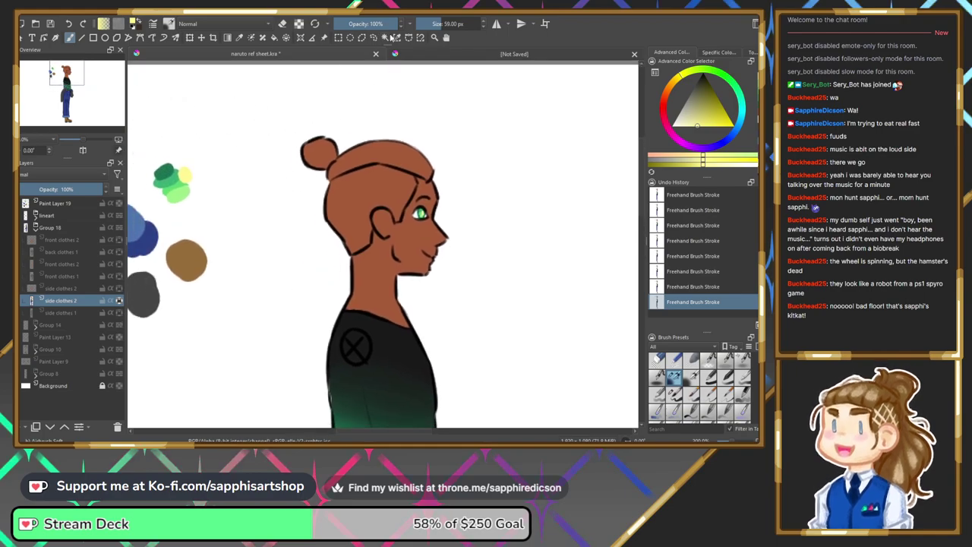
pyautogui.click(363, 38)
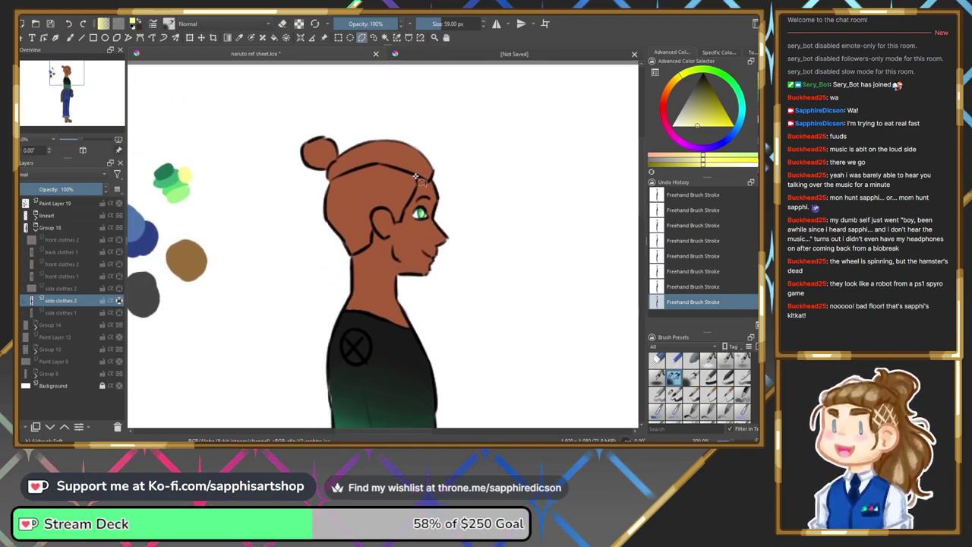
pyautogui.click(417, 183)
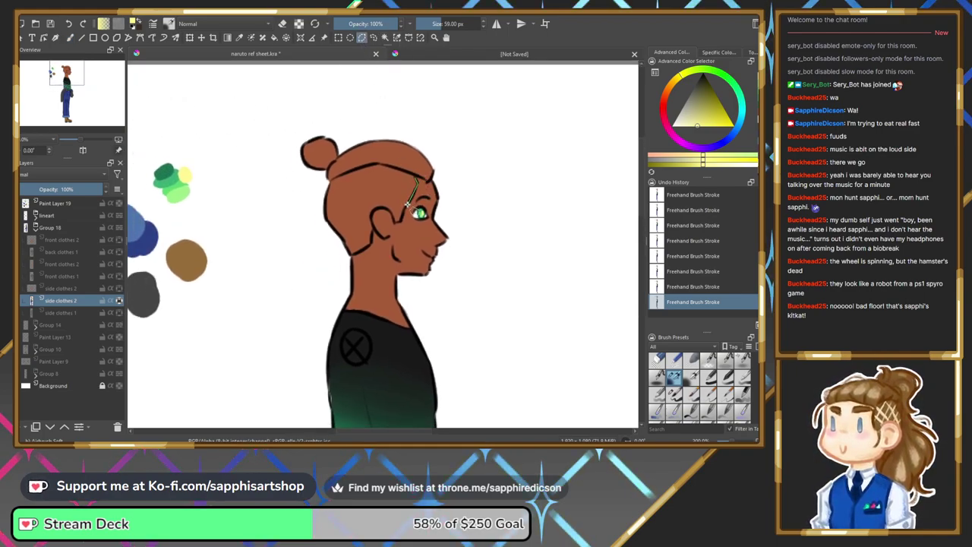
pyautogui.click(400, 222)
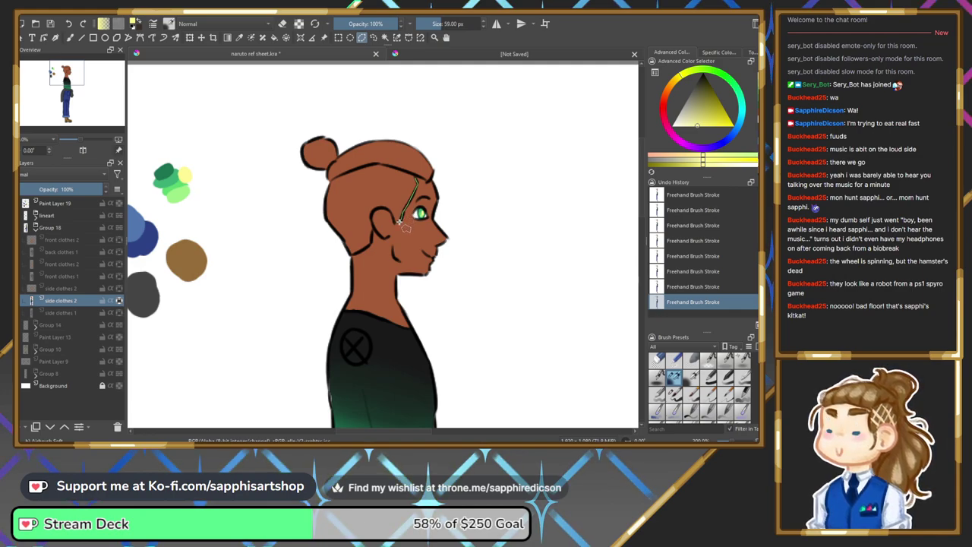
pyautogui.moveTo(393, 219)
pyautogui.mouseDown()
pyautogui.moveTo(386, 208)
pyautogui.moveTo(373, 215)
pyautogui.mouseUp()
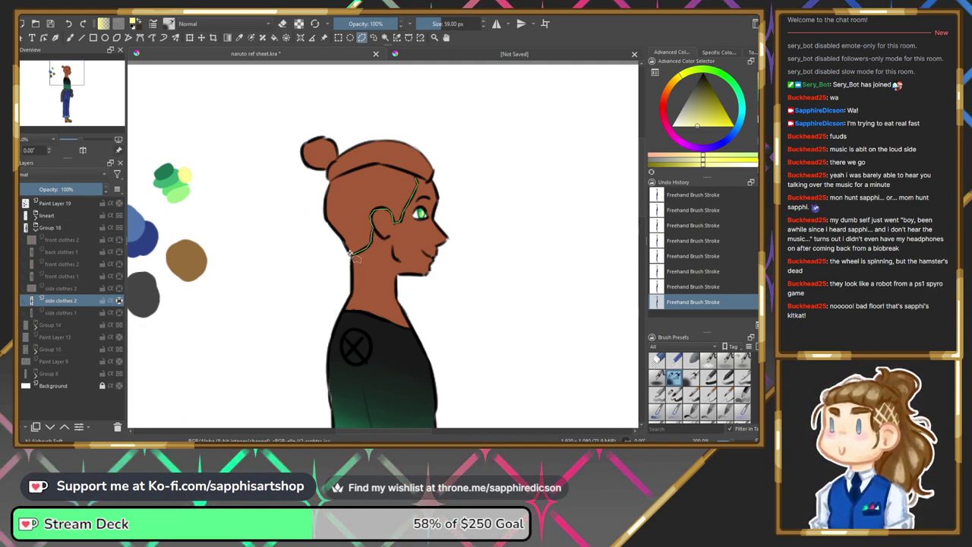
pyautogui.moveTo(315, 200)
pyautogui.mouseDown()
pyautogui.moveTo(385, 165)
pyautogui.moveTo(417, 177)
pyautogui.mouseUp()
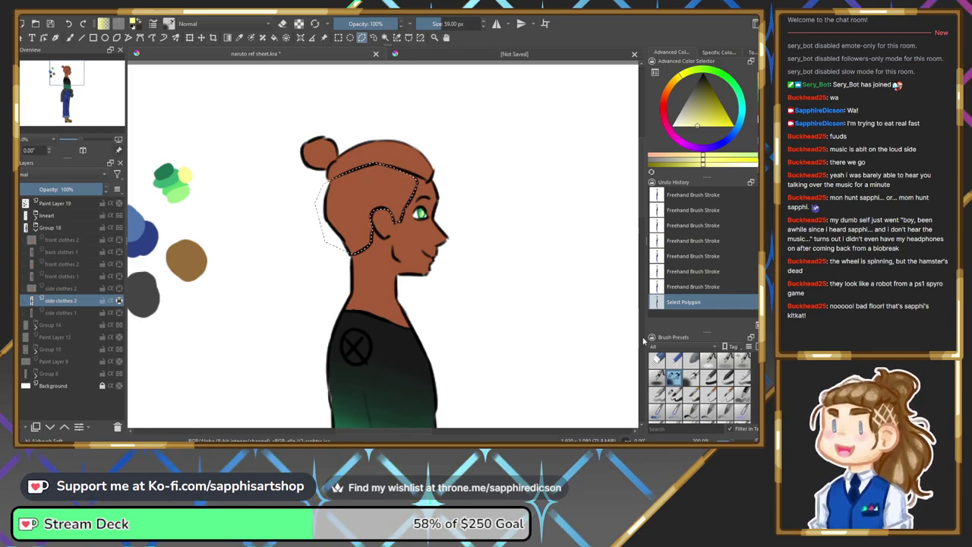
# Sample the near-black of the reference's shaved hair and airbrush it over the upper part of the selected side hair.
pyautogui.press('b')
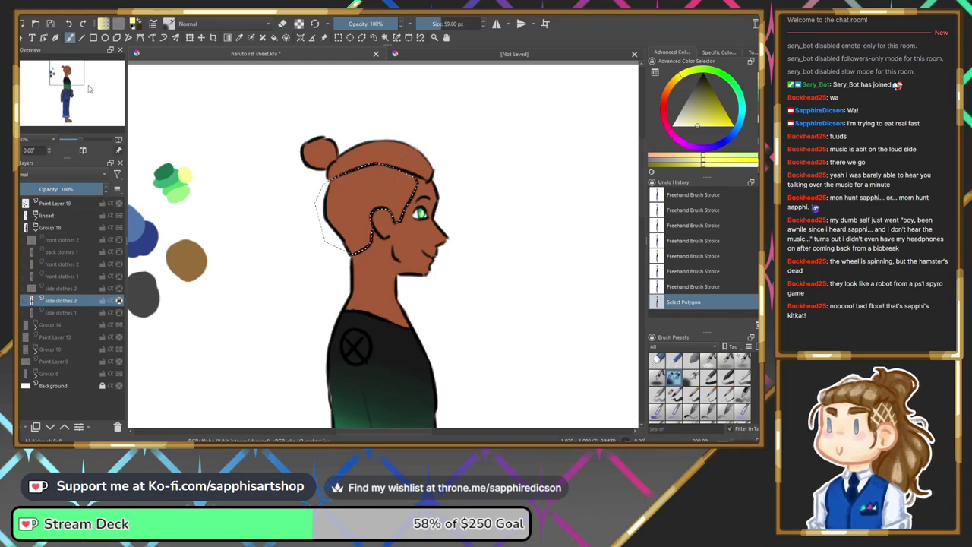
pyautogui.moveTo(73, 76); pyautogui.dragTo(50, 71)
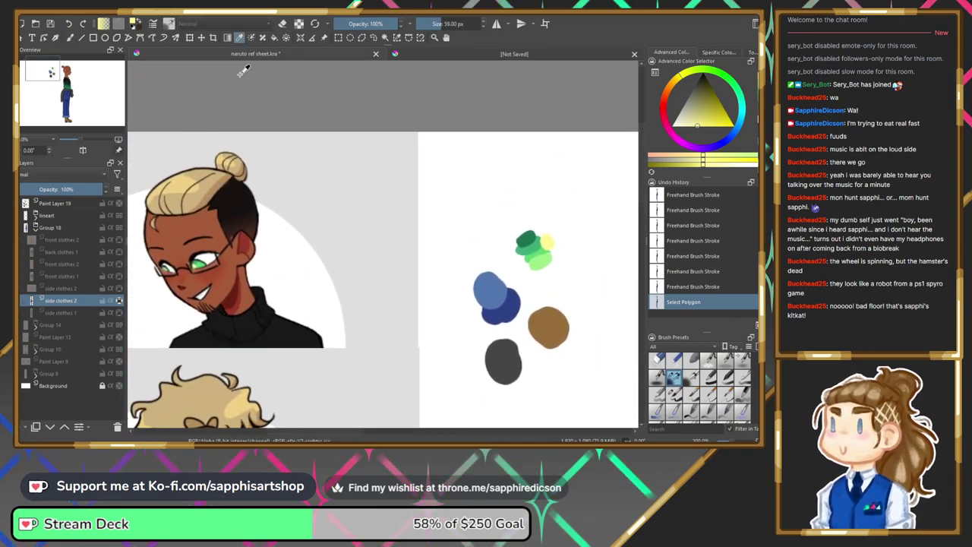
pyautogui.keyDown('ctrl'); pyautogui.click(231, 192); pyautogui.keyUp('ctrl')
pyautogui.moveTo(73, 69); pyautogui.dragTo(70, 73)
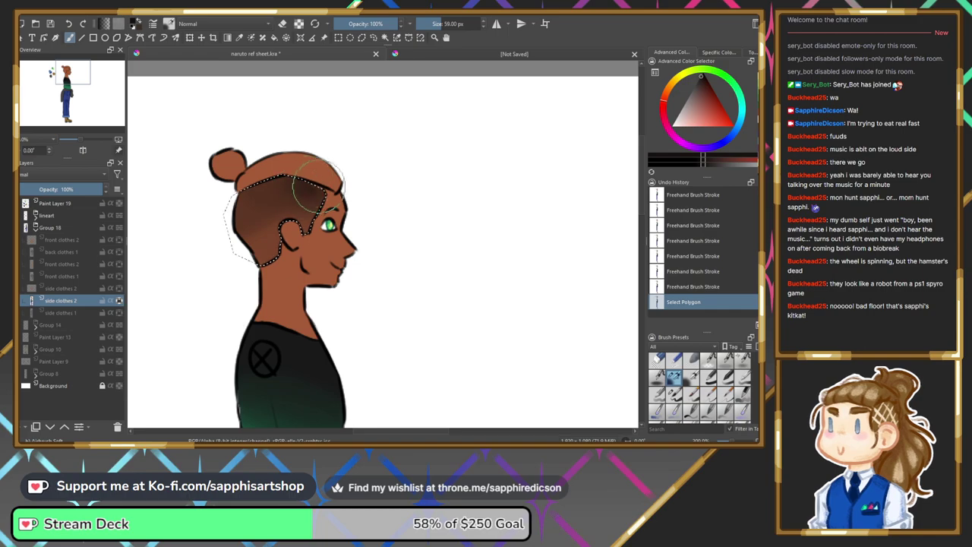
pyautogui.moveTo(284, 189)
pyautogui.mouseDown()
pyautogui.moveTo(249, 212)
pyautogui.moveTo(309, 201)
pyautogui.mouseUp()
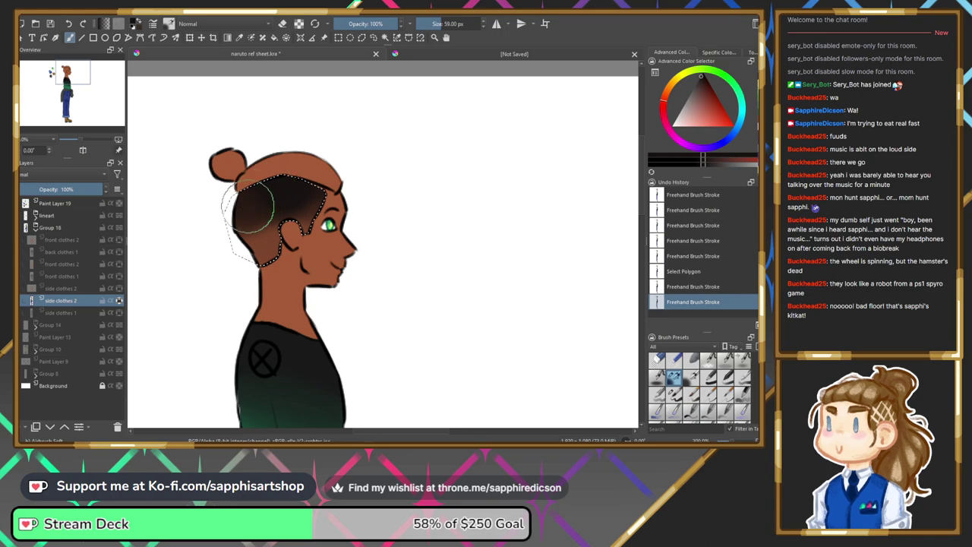
pyautogui.moveTo(257, 219)
pyautogui.mouseDown()
pyautogui.moveTo(293, 199)
pyautogui.moveTo(299, 152)
pyautogui.mouseUp()
# Fade the shaved hair into brown skin colour near the nape, deepen its upper part with black again, and deselect.
pyautogui.moveTo(70, 81)
pyautogui.mouseDown()
pyautogui.moveTo(41, 81)
pyautogui.moveTo(72, 79)
pyautogui.mouseUp()
pyautogui.rightClick(341, 254)
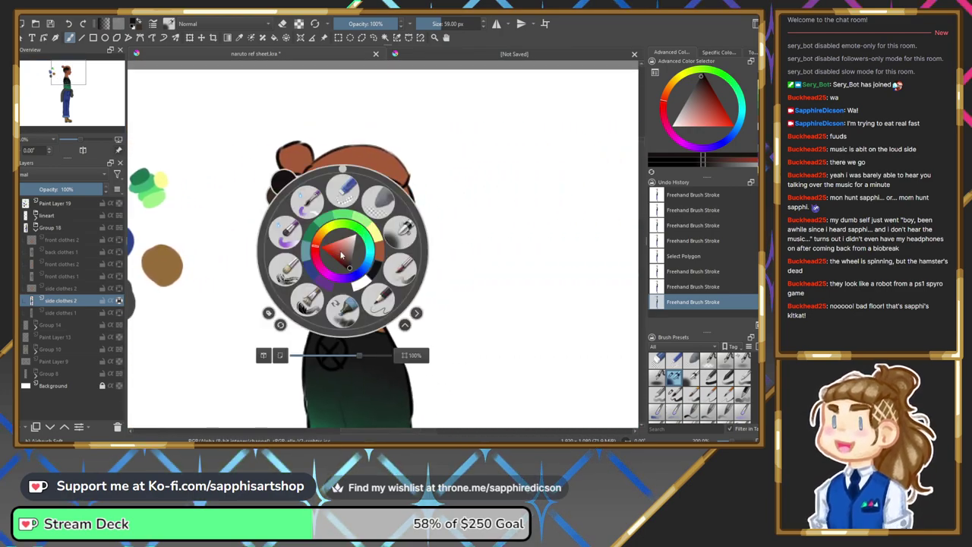
pyautogui.click(379, 250)
pyautogui.moveTo(334, 255)
pyautogui.mouseDown()
pyautogui.moveTo(374, 240)
pyautogui.moveTo(335, 231)
pyautogui.moveTo(378, 225)
pyautogui.moveTo(340, 237)
pyautogui.moveTo(357, 215)
pyautogui.moveTo(373, 237)
pyautogui.moveTo(339, 232)
pyautogui.moveTo(363, 225)
pyautogui.moveTo(323, 271)
pyautogui.mouseUp()
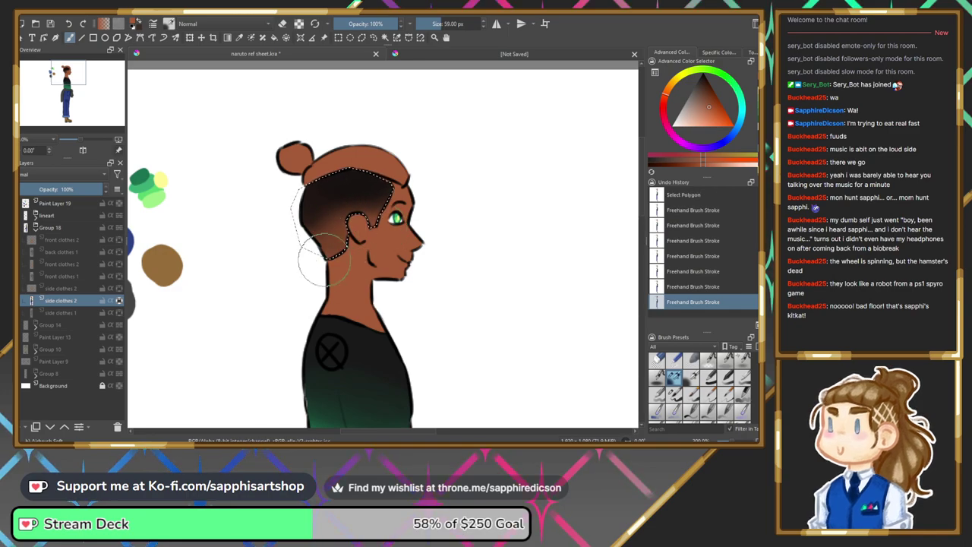
pyautogui.rightClick(331, 249)
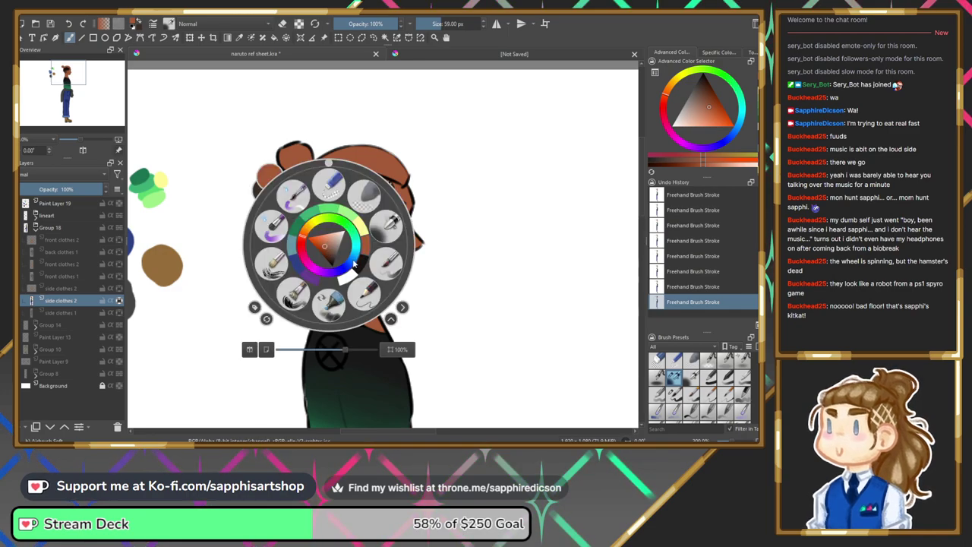
pyautogui.click(361, 273)
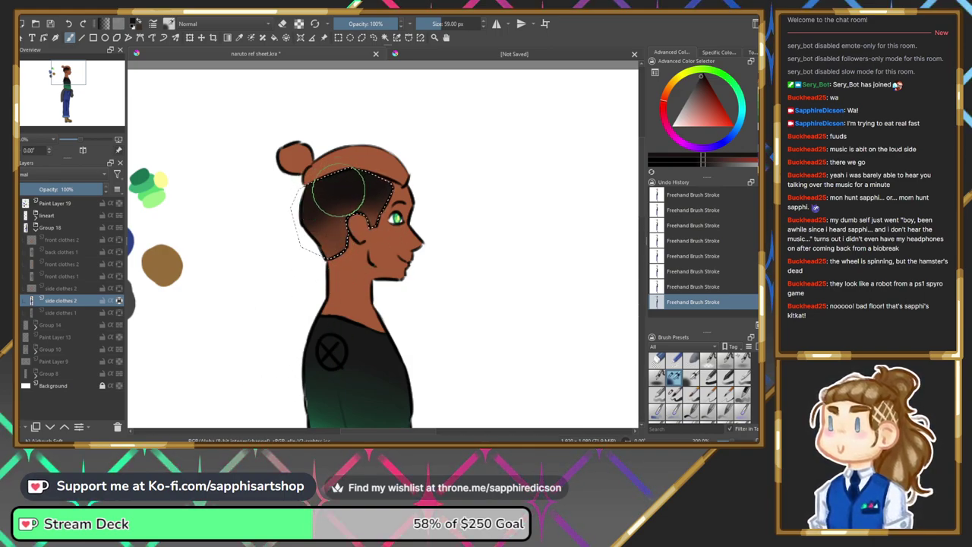
pyautogui.hotkey('ctrl', 'shift', 'a')
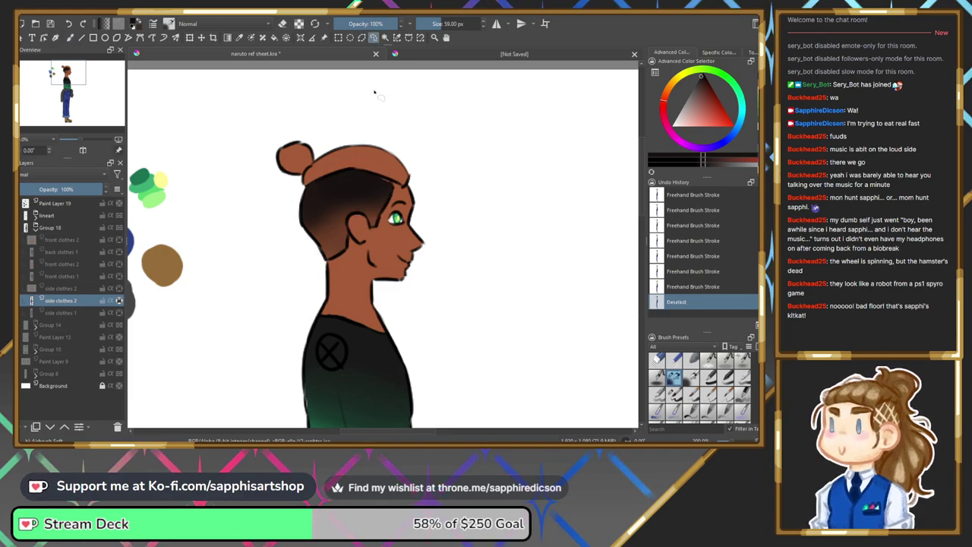
# Sample the blonde hair colour from the reference portrait with the bun and return to the brush.
pyautogui.rightClick(338, 214)
pyautogui.click(371, 202)
pyautogui.rightClick(371, 200)
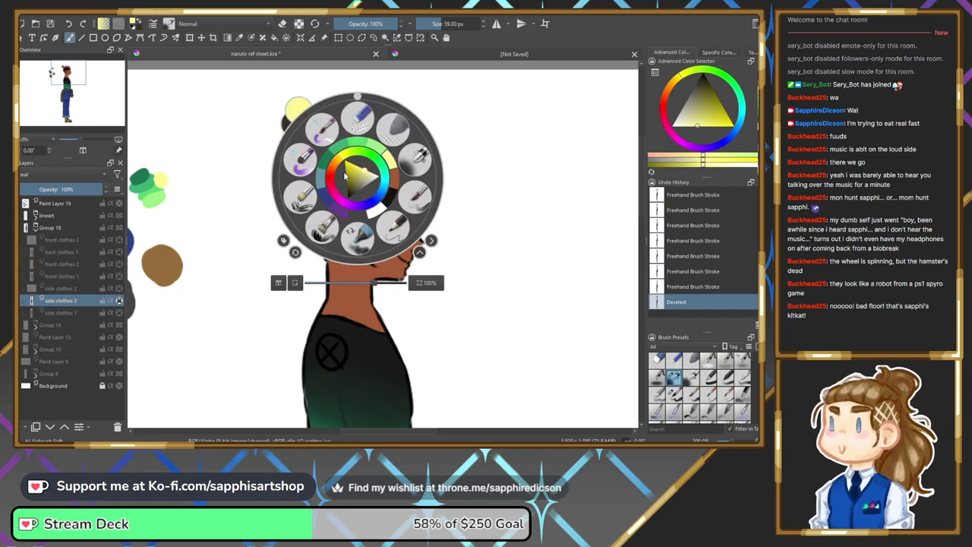
pyautogui.click(256, 167)
pyautogui.click(43, 86)
pyautogui.moveTo(44, 86)
pyautogui.mouseDown()
pyautogui.moveTo(55, 84)
pyautogui.moveTo(45, 76)
pyautogui.mouseUp()
pyautogui.click(238, 38)
pyautogui.click(221, 121)
pyautogui.press('b')
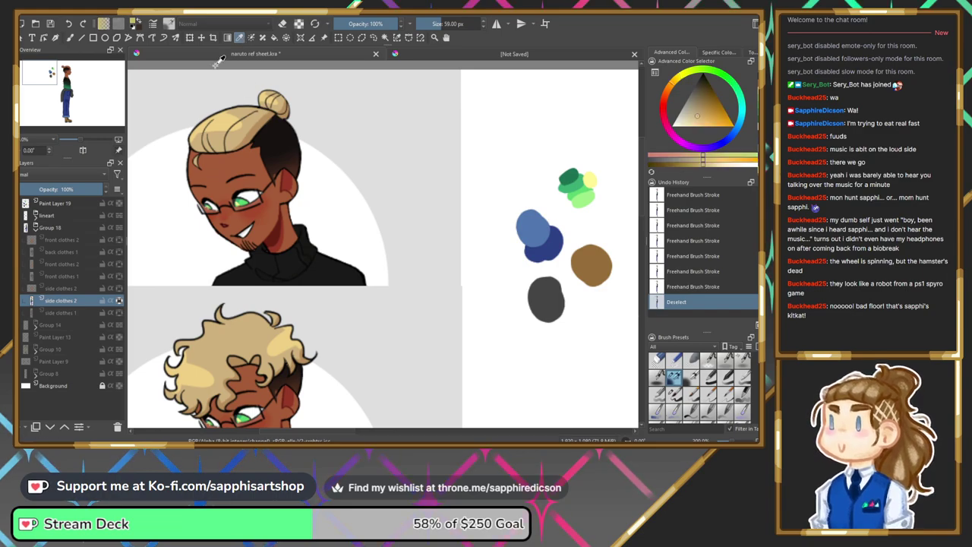
# Undo the soft blonde airbrush stroke and paint the side view's bun and top hair blonde with the 40 px hard brush.
pyautogui.moveTo(65, 79); pyautogui.dragTo(69, 73)
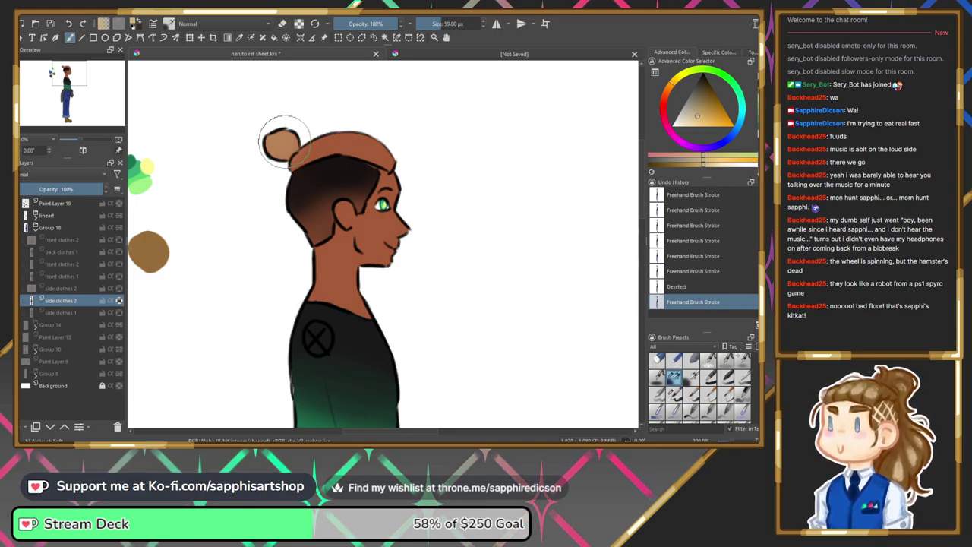
pyautogui.hotkey('ctrl', 'z')
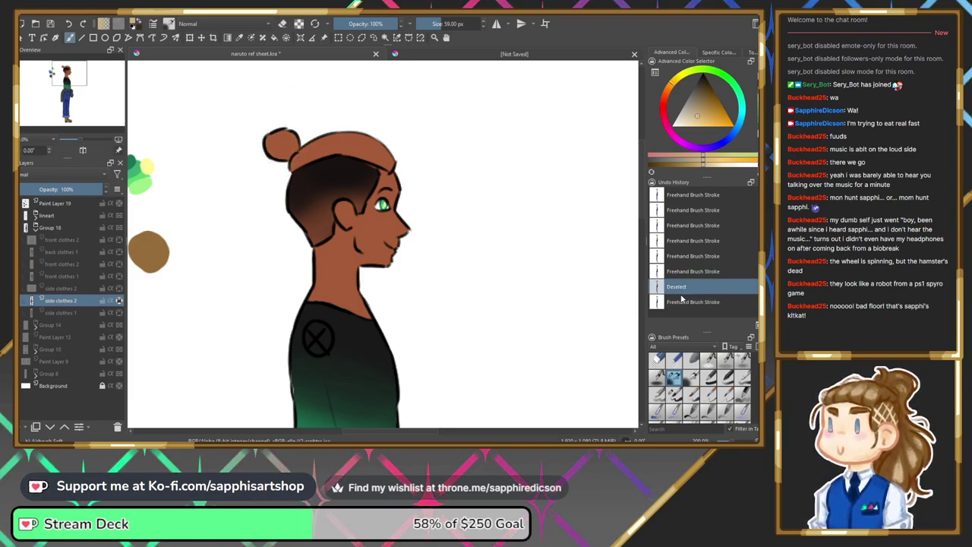
pyautogui.click(672, 398)
pyautogui.moveTo(285, 131)
pyautogui.mouseDown()
pyautogui.moveTo(292, 150)
pyautogui.moveTo(357, 138)
pyautogui.moveTo(423, 167)
pyautogui.moveTo(383, 159)
pyautogui.mouseUp()
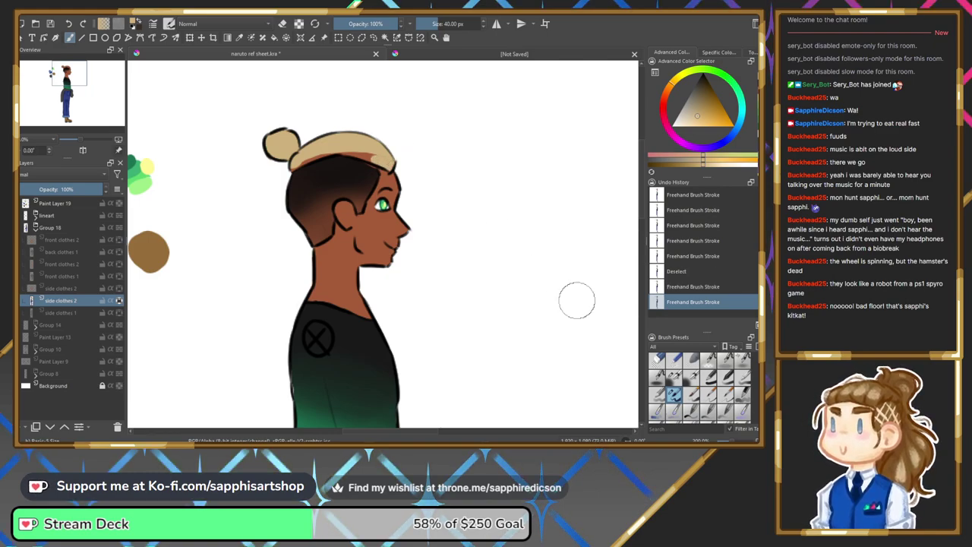
# Clean up the border between the blonde top hair and the shaved side, alternating black and blonde touch-ups.
pyautogui.rightClick(392, 194)
pyautogui.click(442, 222)
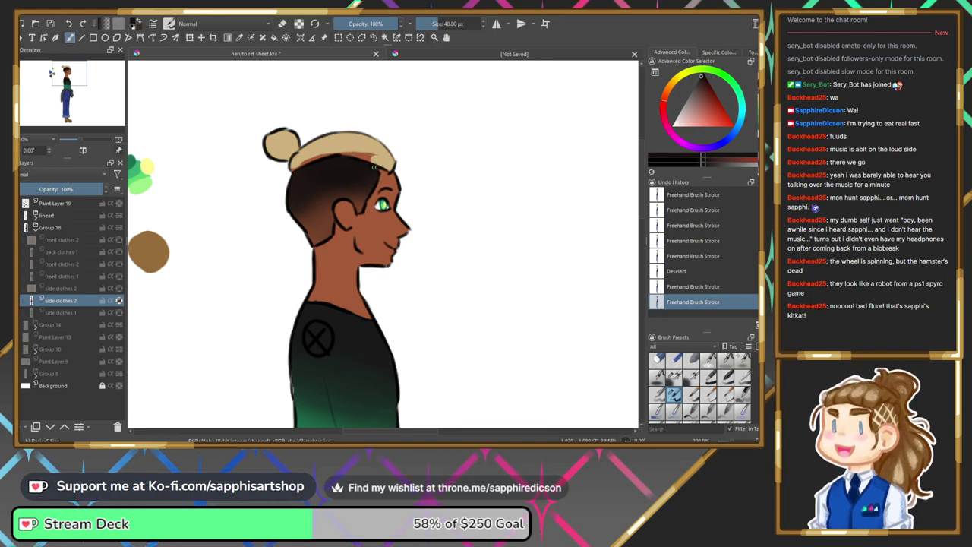
pyautogui.rightClick(371, 164)
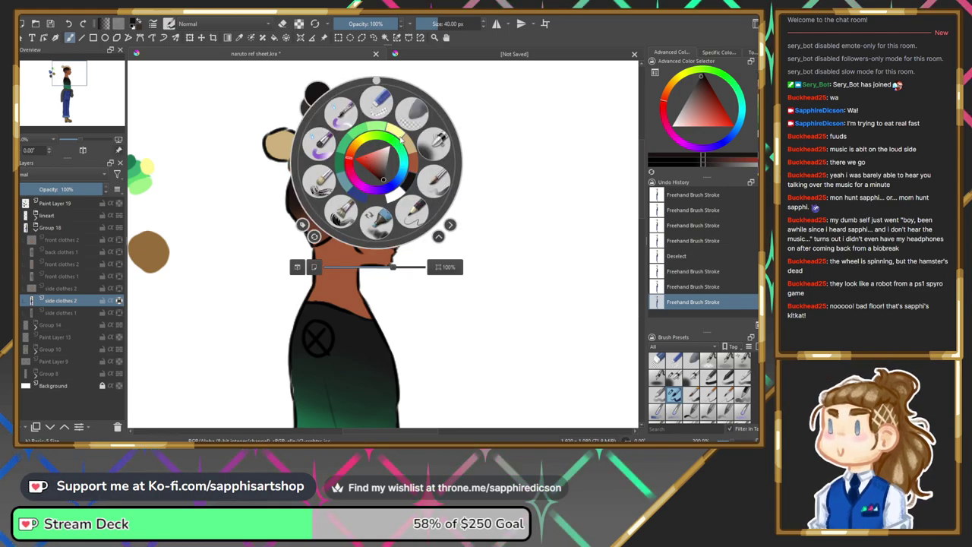
pyautogui.click(400, 138)
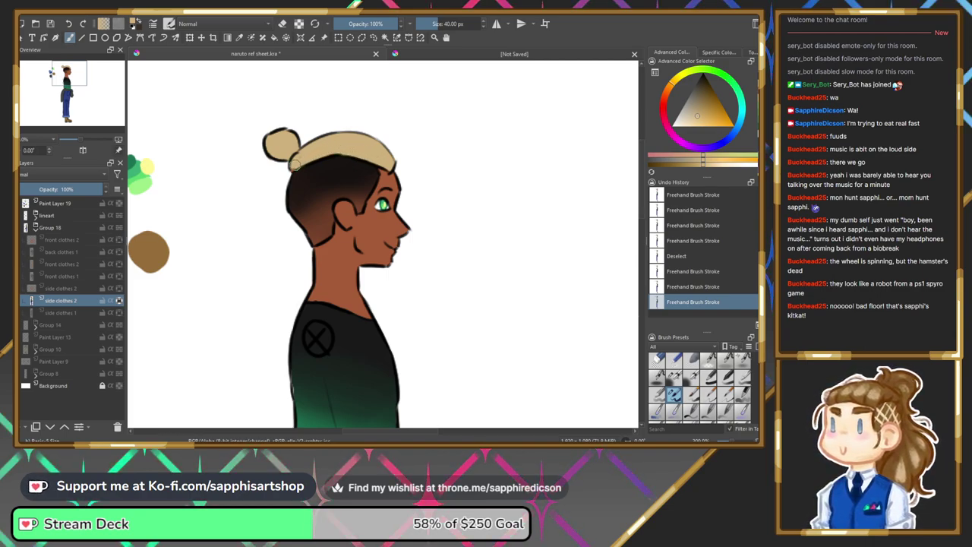
pyautogui.rightClick(347, 158)
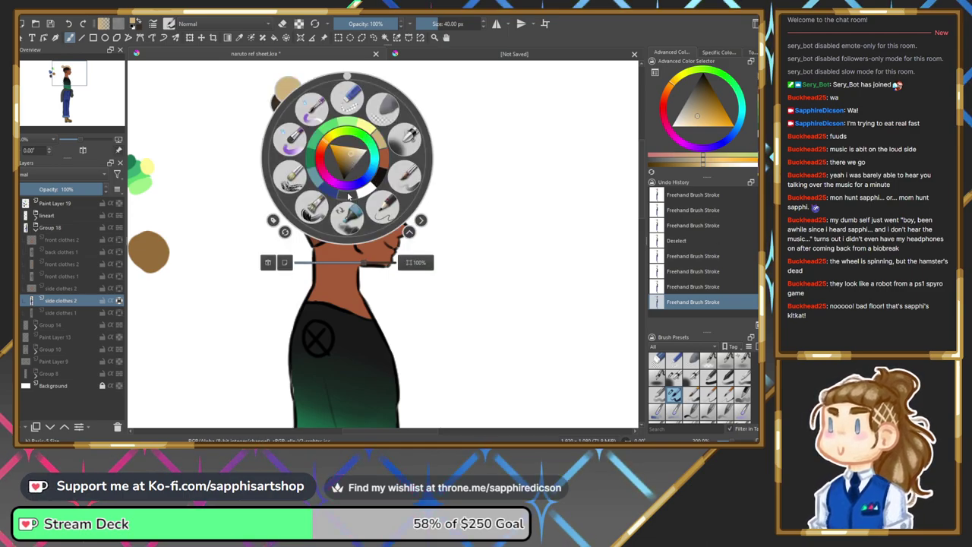
pyautogui.click(350, 183)
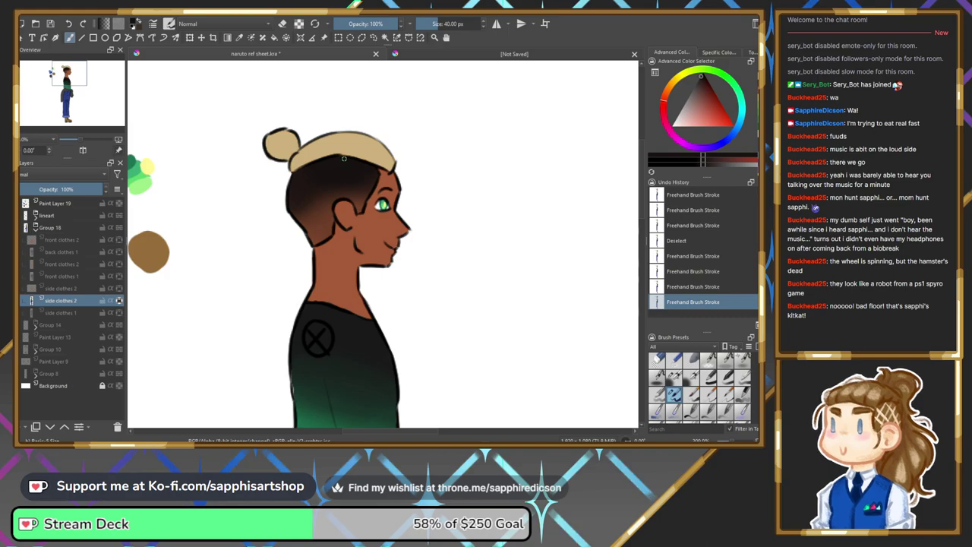
pyautogui.moveTo(339, 159); pyautogui.dragTo(318, 175)
# Review the whole coloured side view beside the reference drawings and save the reference sheet.
pyautogui.moveTo(82, 139); pyautogui.dragTo(78, 139)
pyautogui.moveTo(70, 76); pyautogui.dragTo(76, 107)
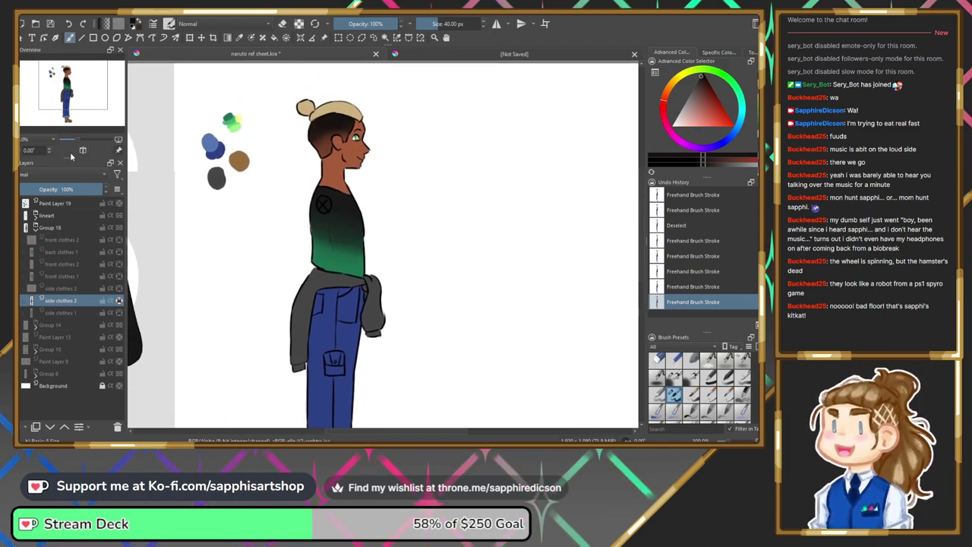
pyautogui.moveTo(79, 143); pyautogui.dragTo(75, 119)
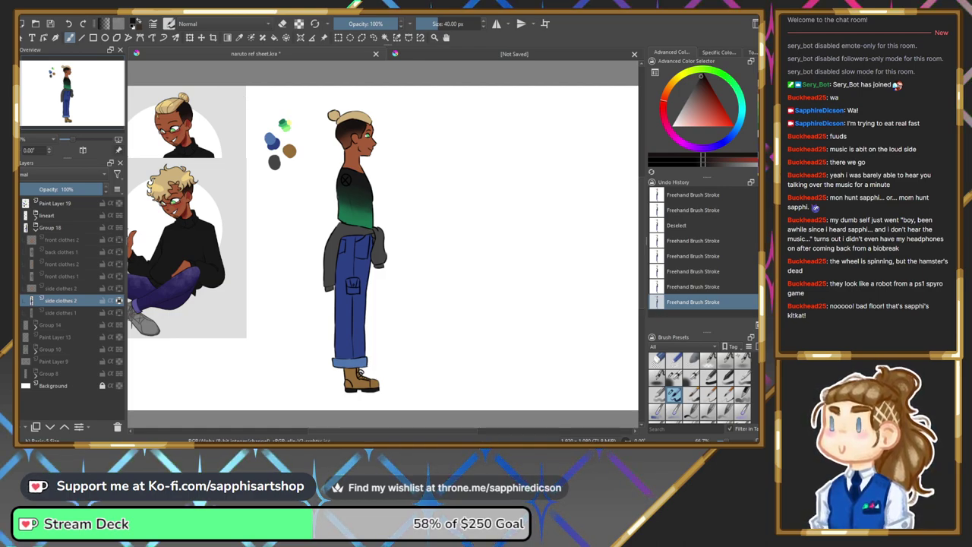
pyautogui.hotkey('ctrl', 's')
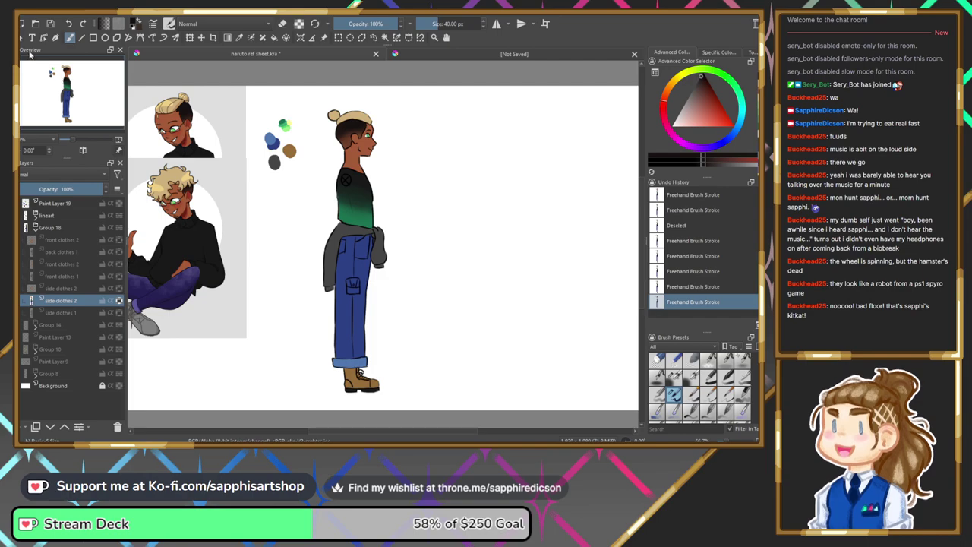
# Switch to the unsaved blank document and set the brush colour to a bright blue.
pyautogui.click(464, 54)
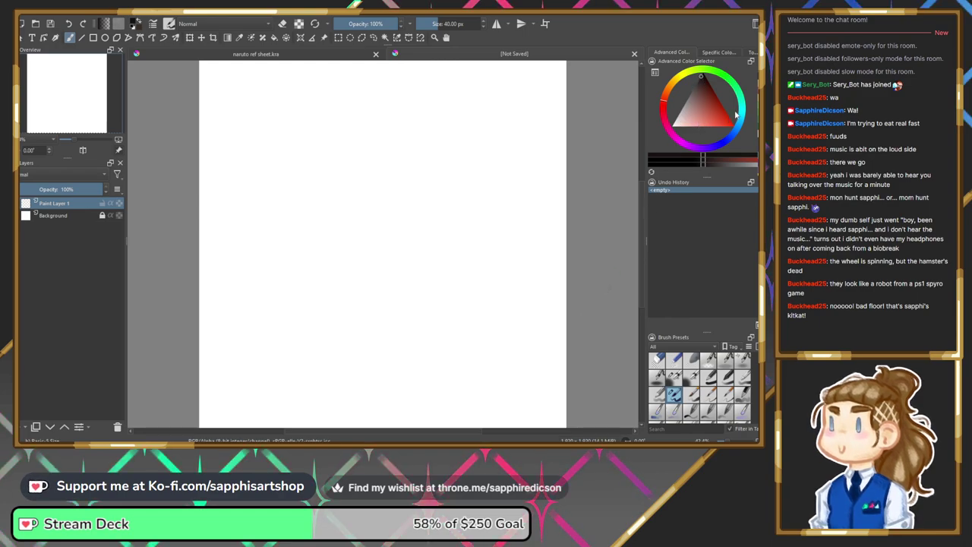
pyautogui.moveTo(742, 118)
pyautogui.mouseDown()
pyautogui.moveTo(738, 135)
pyautogui.moveTo(724, 140)
pyautogui.moveTo(740, 138)
pyautogui.moveTo(723, 140)
pyautogui.moveTo(734, 124)
pyautogui.mouseUp()
pyautogui.moveTo(414, 116)
pyautogui.mouseDown()
pyautogui.moveTo(359, 236)
pyautogui.moveTo(425, 76)
pyautogui.mouseUp()
pyautogui.hotkey('ctrl', 'z')
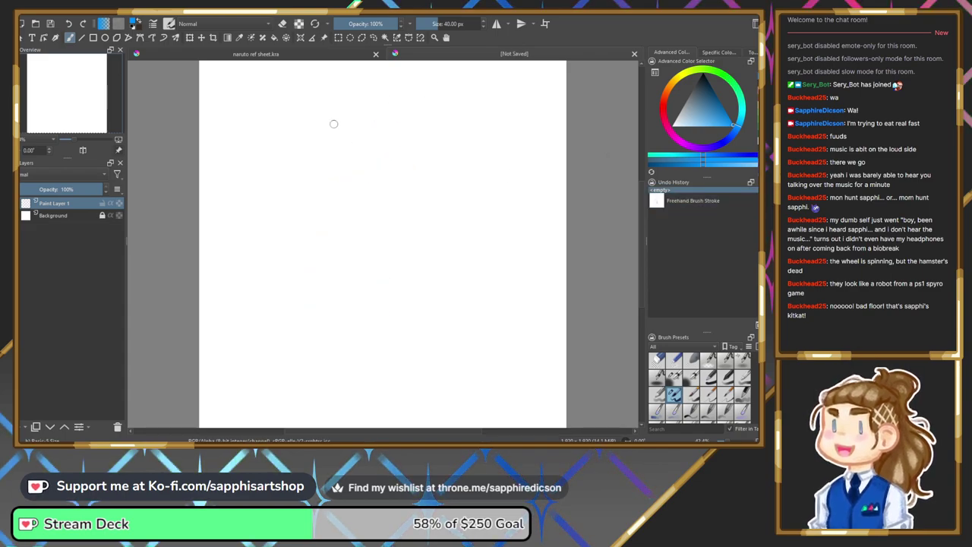
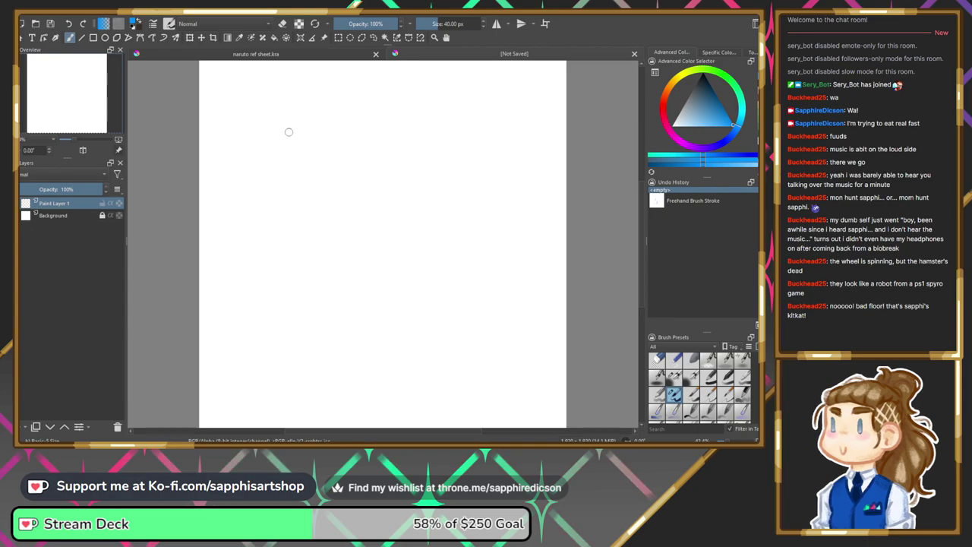
pyautogui.moveTo(300, 127)
pyautogui.mouseDown()
pyautogui.moveTo(305, 260)
pyautogui.moveTo(383, 71)
pyautogui.moveTo(347, 306)
pyautogui.moveTo(412, 164)
pyautogui.moveTo(357, 349)
pyautogui.mouseUp()
pyautogui.hotkey('ctrl', 'z')
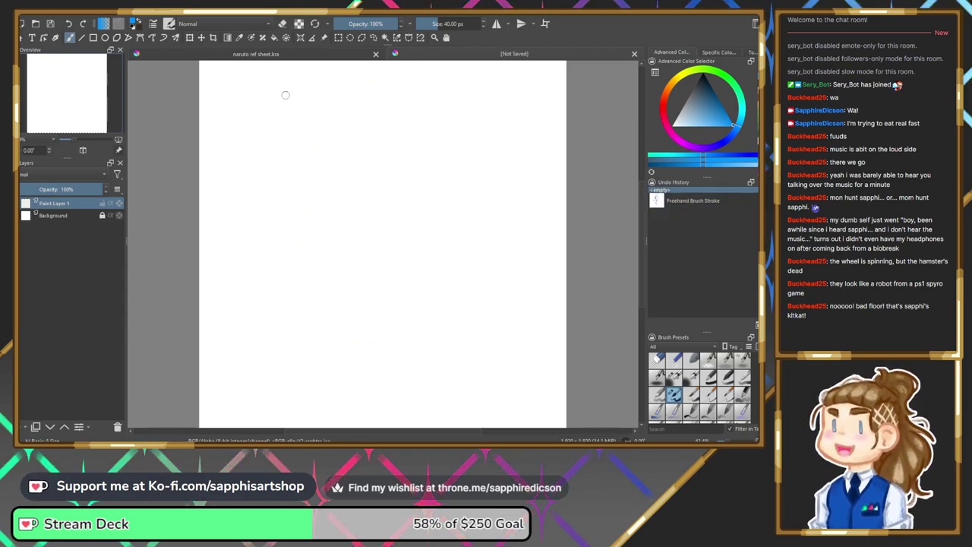
# Turn on horizontal mirroring and sketch a rounded blue head shape with a slight chin at the upper centre of the canvas.
pyautogui.click(496, 23)
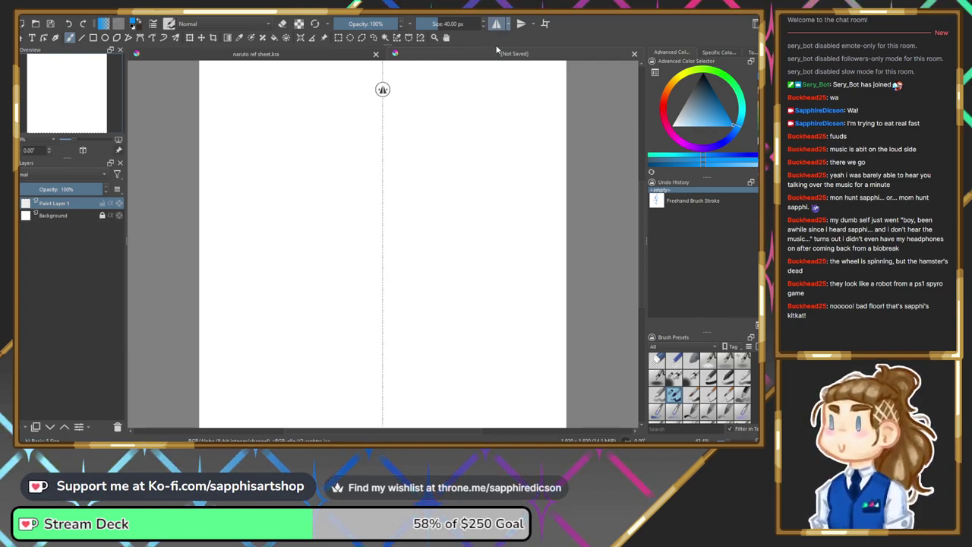
pyautogui.click(497, 23)
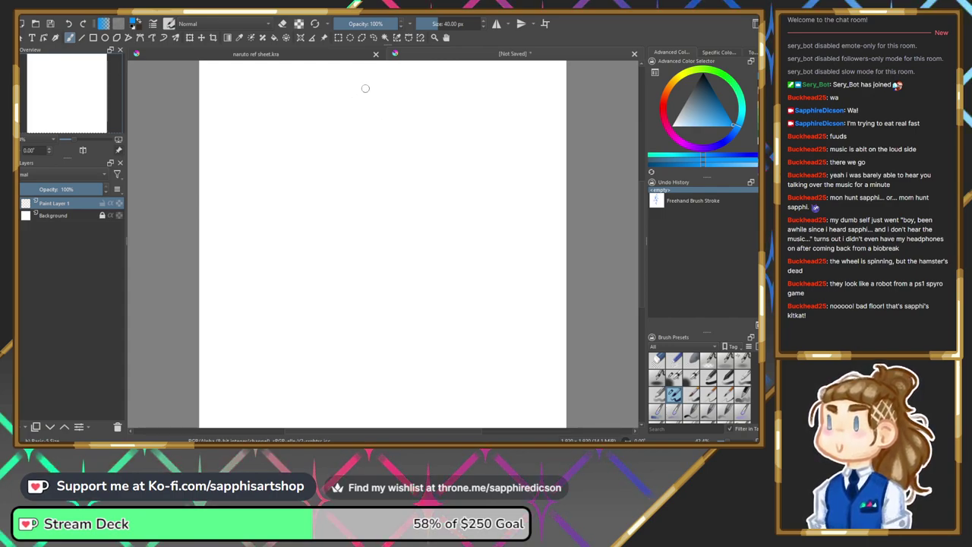
pyautogui.click(496, 23)
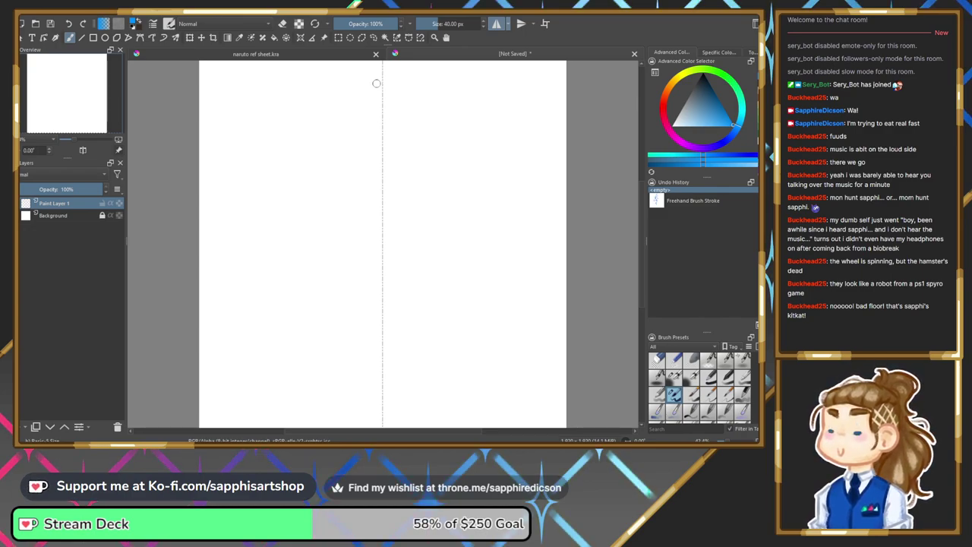
pyautogui.moveTo(360, 78)
pyautogui.mouseDown()
pyautogui.moveTo(394, 73)
pyautogui.moveTo(369, 79)
pyautogui.moveTo(352, 102)
pyautogui.moveTo(372, 76)
pyautogui.moveTo(349, 103)
pyautogui.moveTo(354, 89)
pyautogui.moveTo(347, 108)
pyautogui.moveTo(382, 142)
pyautogui.mouseUp()
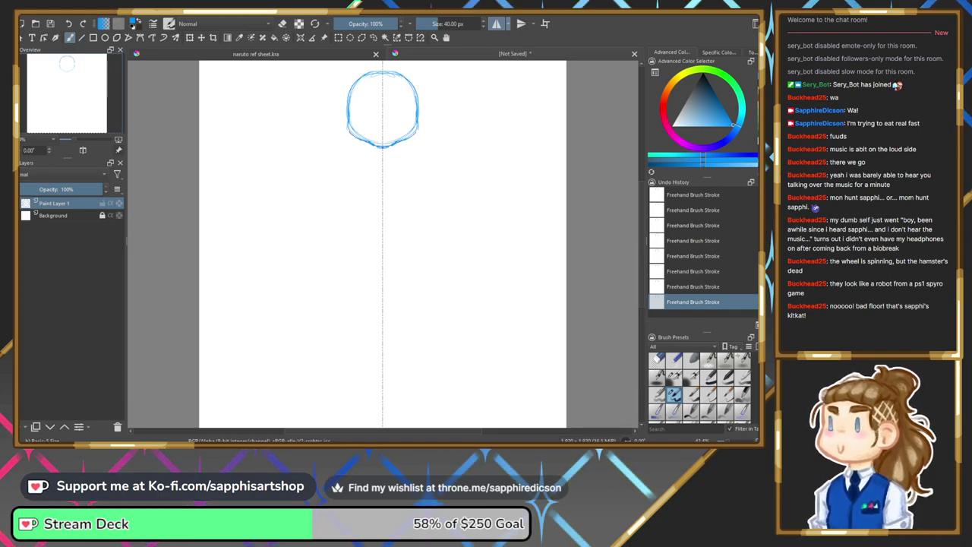
pyautogui.moveTo(380, 147); pyautogui.dragTo(348, 126)
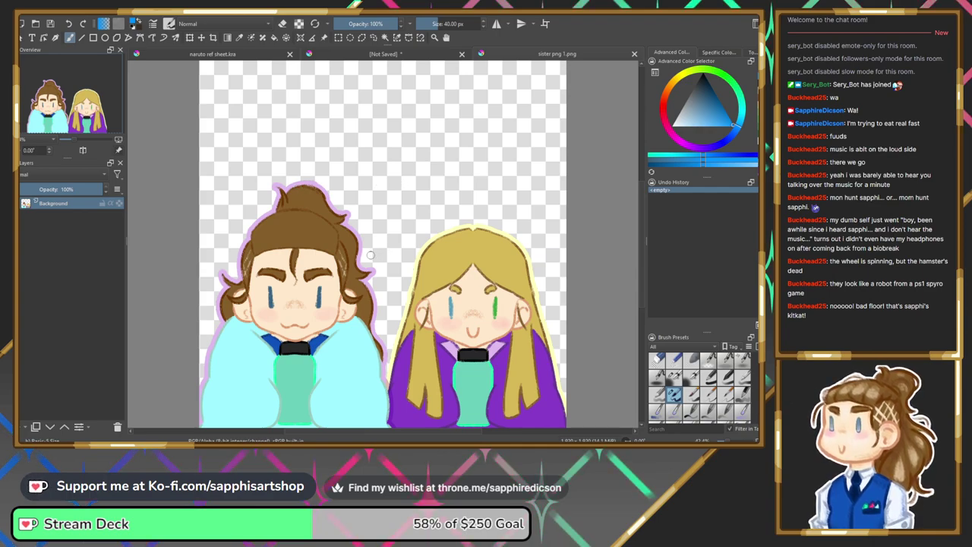
# Examine the two characters in sister png 1.png and return to the unsaved head sketch.
pyautogui.moveTo(110, 104); pyautogui.dragTo(101, 108)
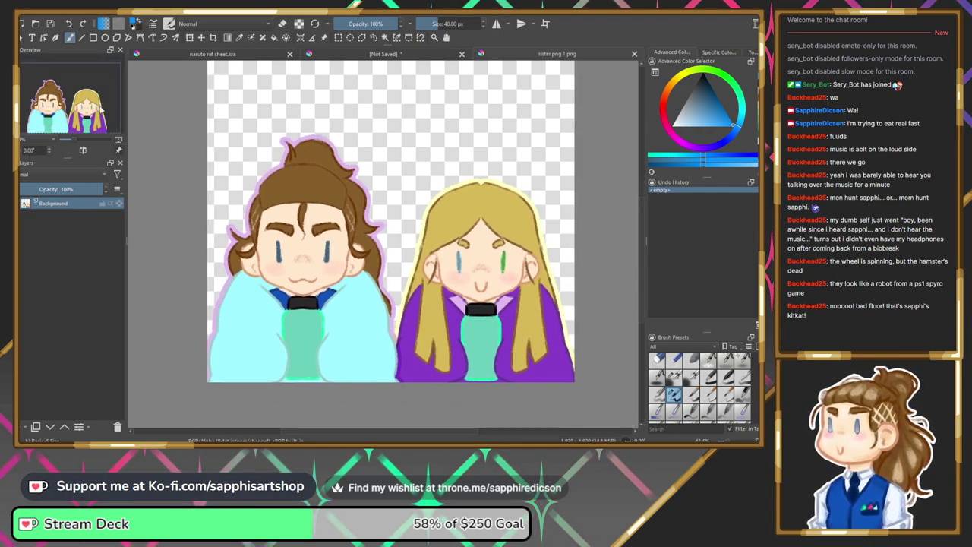
pyautogui.click(384, 54)
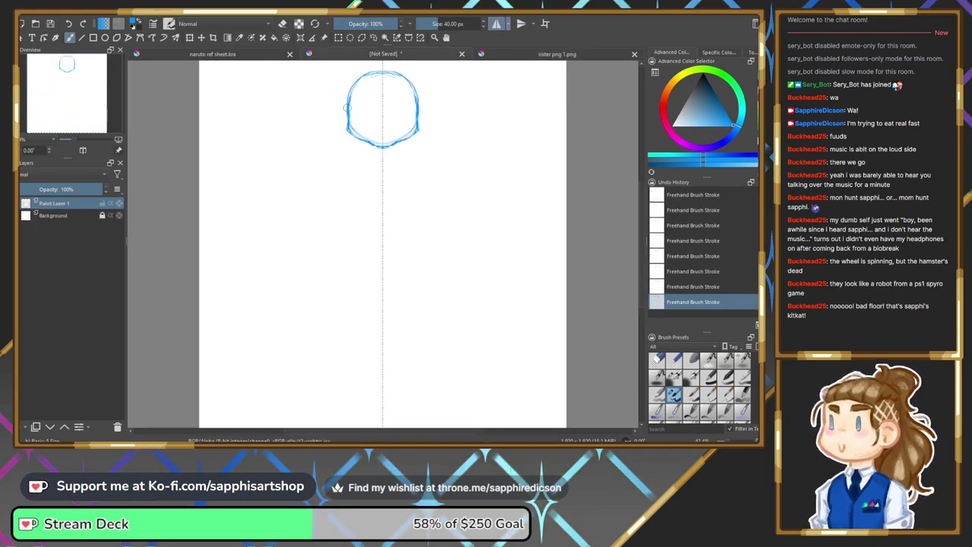
# Undo the last stroke and tidy the jaw and chin line of the blue head sketch.
pyautogui.hotkey('ctrl', 'z')
pyautogui.press('e')
pyautogui.hotkey('ctrl', 'shift', 'z')
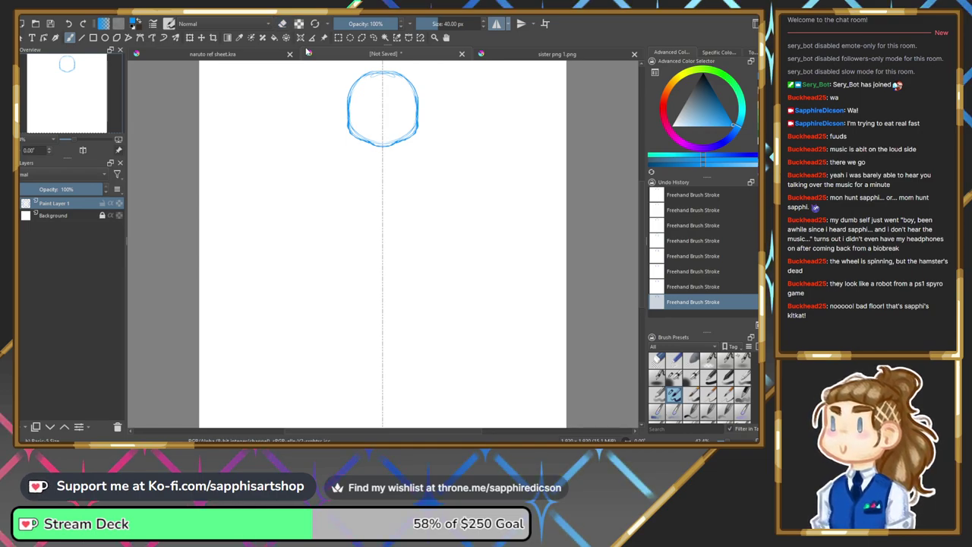
pyautogui.moveTo(75, 117); pyautogui.dragTo(78, 114)
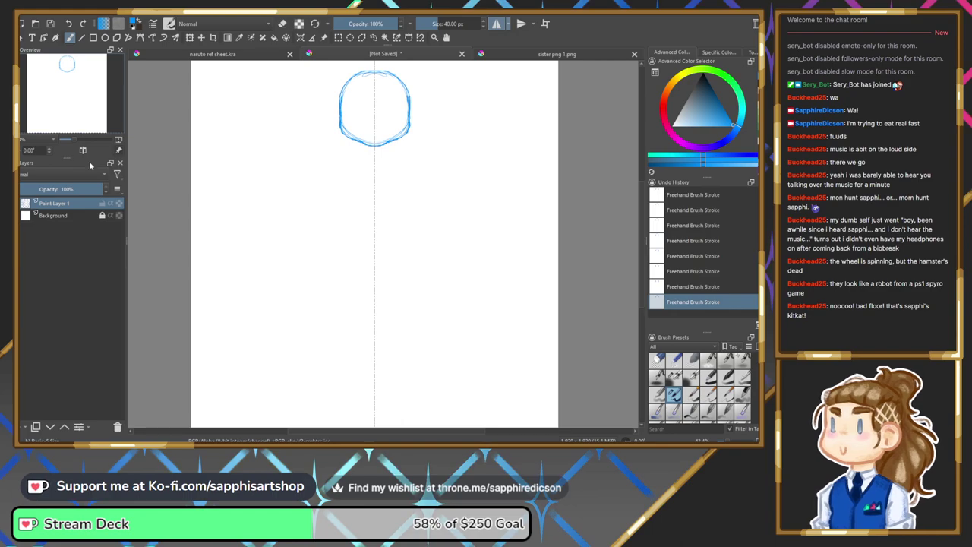
# Close the reference images sister png 2.gif and sister png 1.png and return to the unsaved head sketch.
pyautogui.click(517, 56)
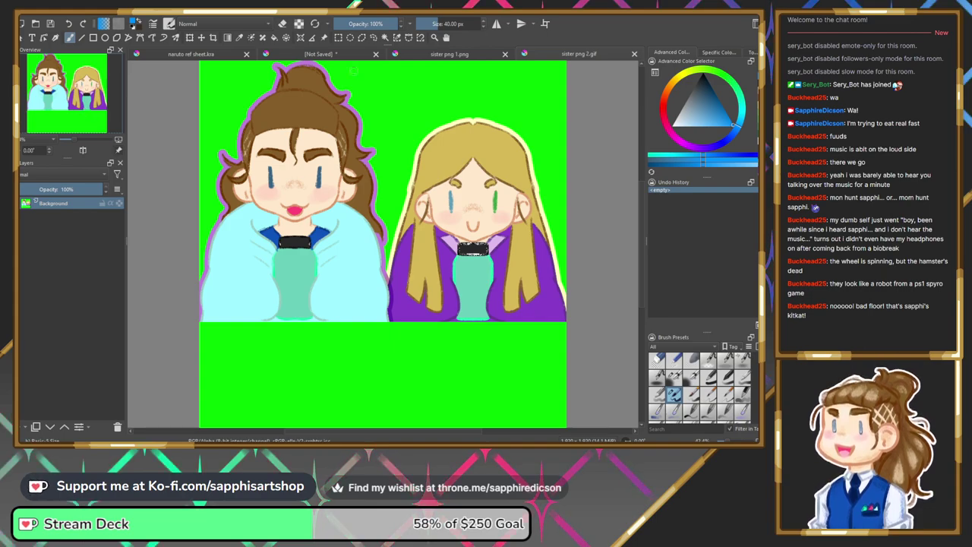
pyautogui.click(634, 55)
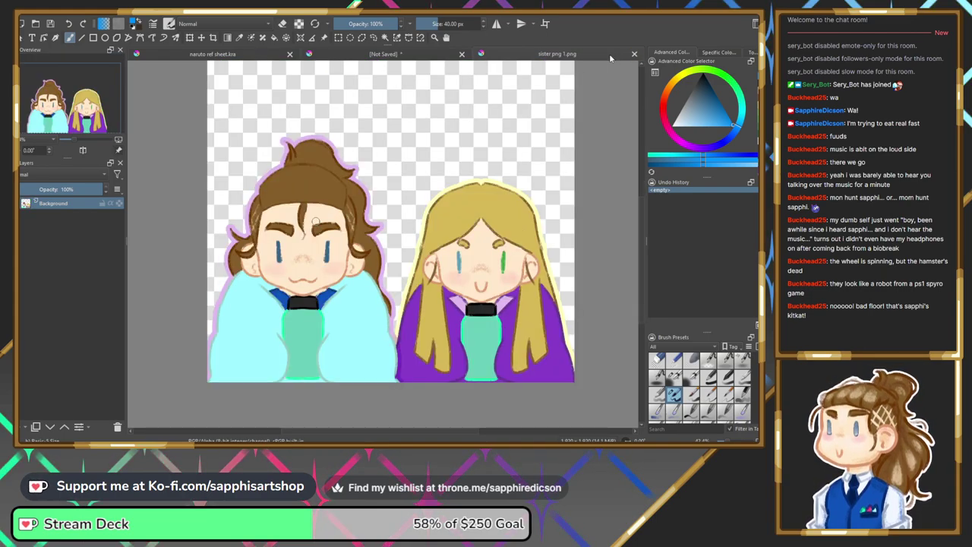
pyautogui.click(634, 54)
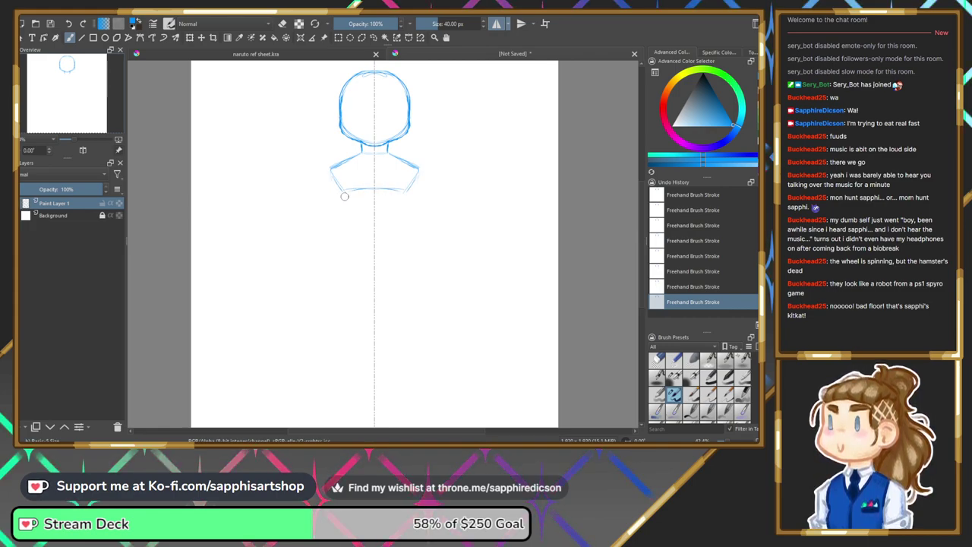
# Sketch the mirrored torso from neck to hips below the blue head, and add slim legs with rounded feet reaching the canvas's lower edge.
pyautogui.moveTo(342, 196)
pyautogui.mouseDown()
pyautogui.moveTo(349, 243)
pyautogui.moveTo(391, 246)
pyautogui.moveTo(344, 254)
pyautogui.moveTo(347, 243)
pyautogui.moveTo(339, 270)
pyautogui.moveTo(375, 291)
pyautogui.mouseUp()
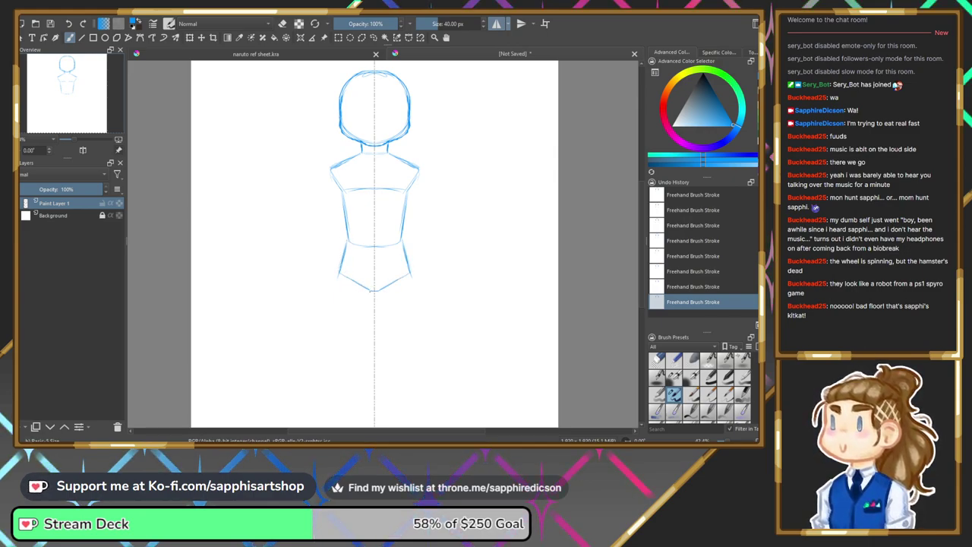
pyautogui.moveTo(93, 94); pyautogui.dragTo(94, 108)
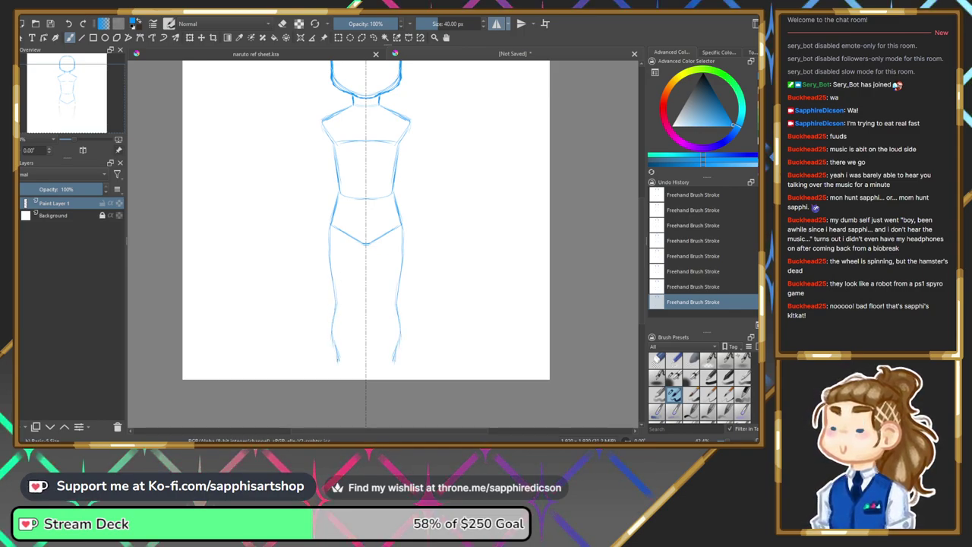
pyautogui.moveTo(363, 247); pyautogui.dragTo(360, 313)
pyautogui.moveTo(361, 260); pyautogui.dragTo(356, 356)
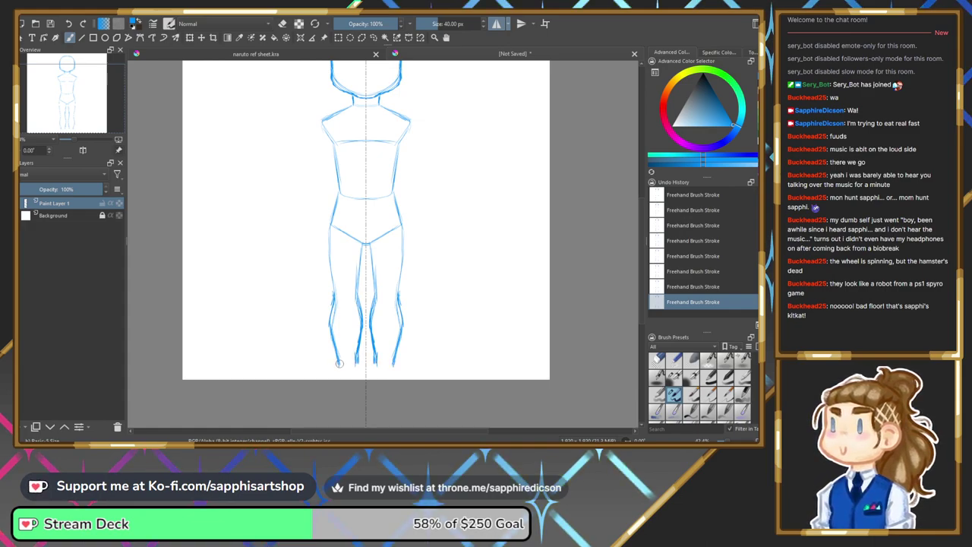
pyautogui.moveTo(339, 365)
pyautogui.mouseDown()
pyautogui.moveTo(356, 362)
pyautogui.moveTo(335, 371)
pyautogui.moveTo(357, 372)
pyautogui.mouseUp()
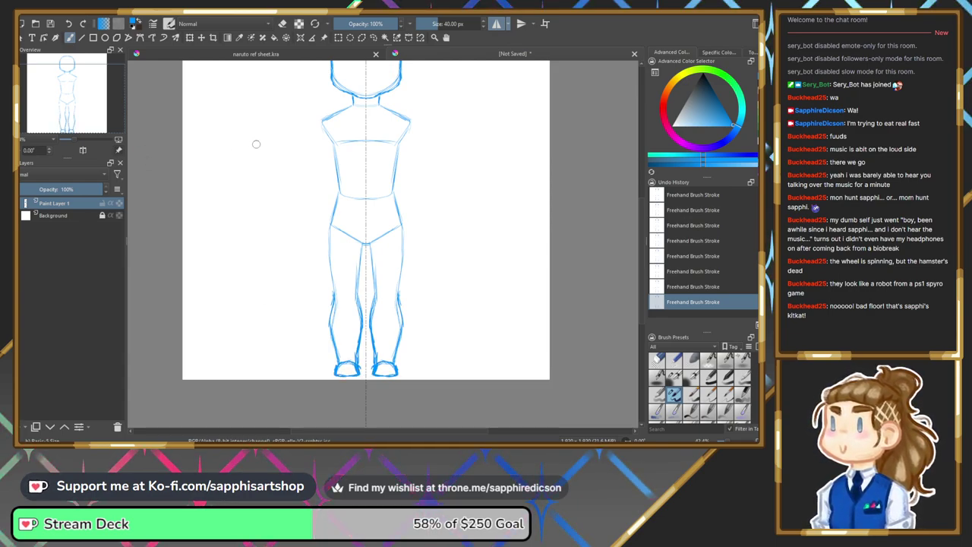
# Sketch mirrored arms angled outward from the shoulders, ending in round fist shapes beside the hips.
pyautogui.click(86, 104)
pyautogui.moveTo(87, 104); pyautogui.dragTo(88, 98)
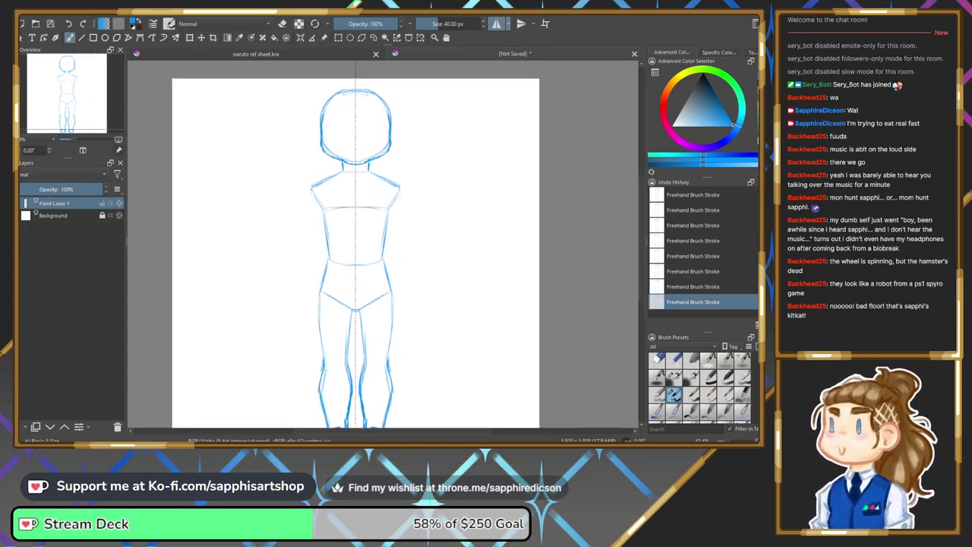
pyautogui.moveTo(312, 190)
pyautogui.mouseDown()
pyautogui.moveTo(293, 244)
pyautogui.moveTo(303, 238)
pyautogui.mouseUp()
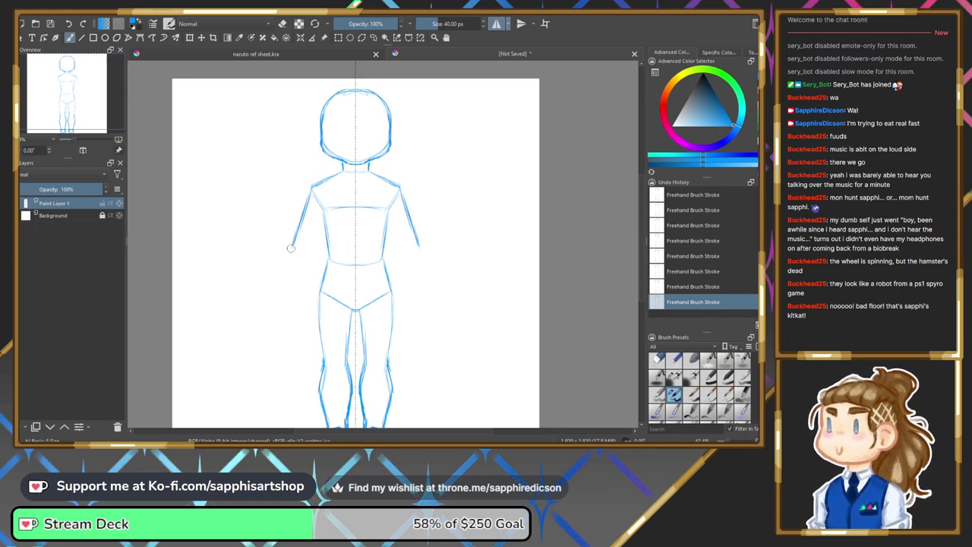
pyautogui.moveTo(300, 237)
pyautogui.mouseDown()
pyautogui.moveTo(313, 241)
pyautogui.moveTo(285, 271)
pyautogui.mouseUp()
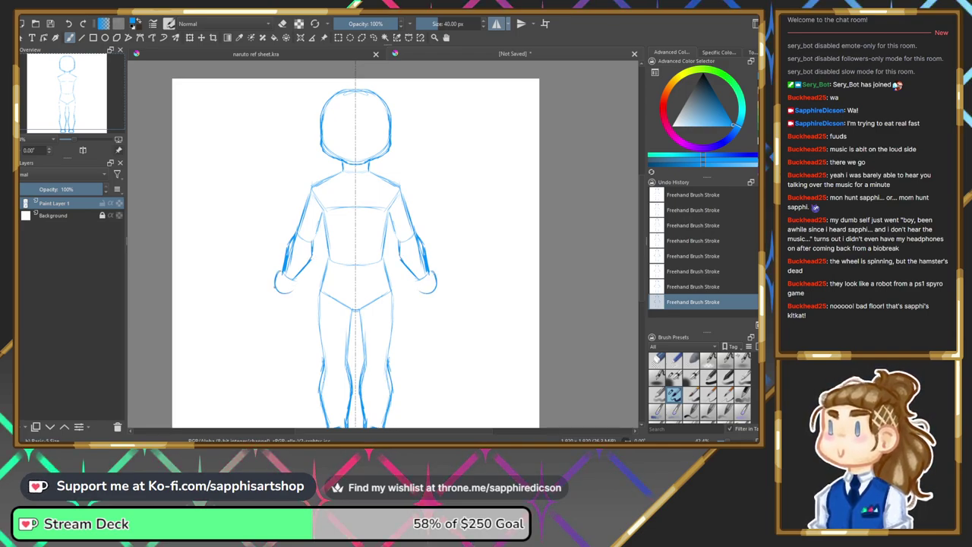
pyautogui.moveTo(292, 280); pyautogui.dragTo(275, 296)
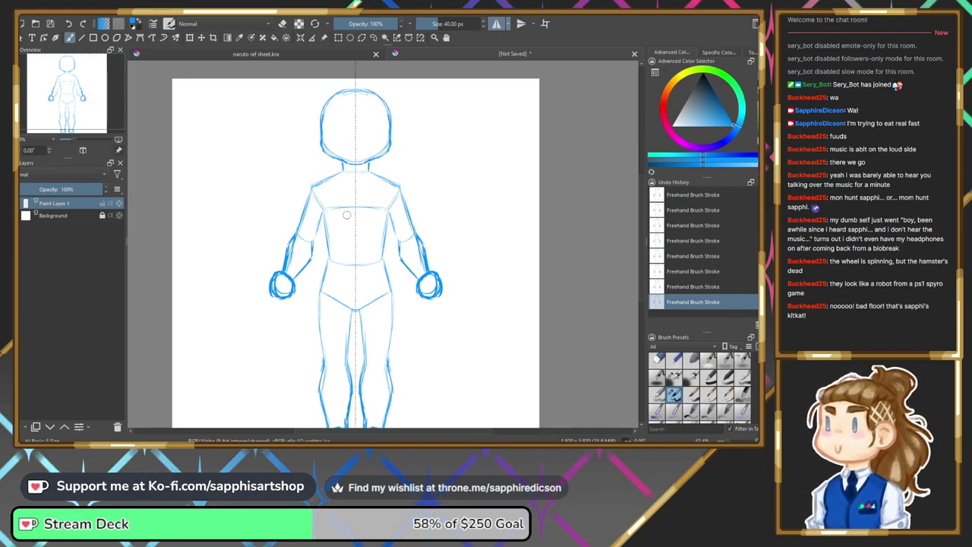
# Sketch a mirrored pair of small upward-curved eye arcs across the middle of the blue head.
pyautogui.moveTo(79, 97); pyautogui.dragTo(83, 99)
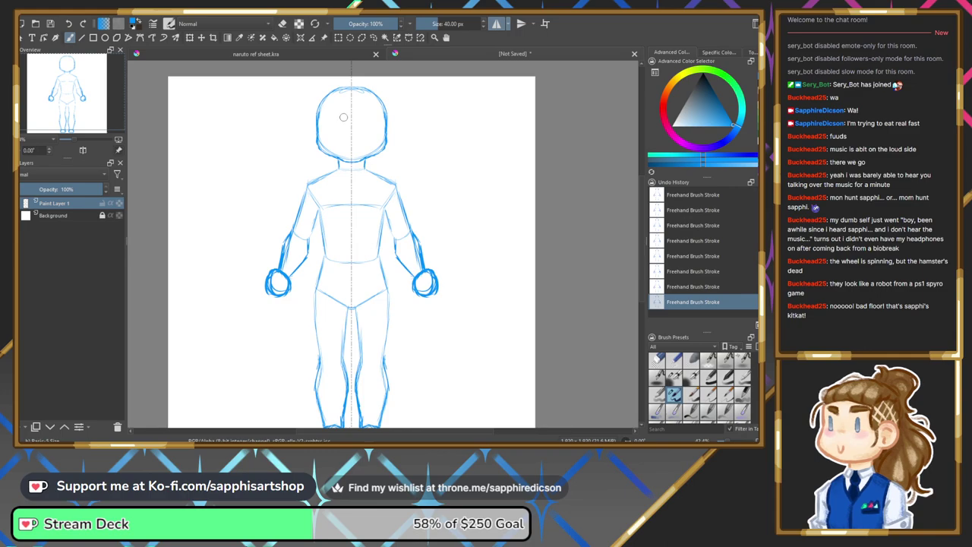
pyautogui.moveTo(327, 122); pyautogui.dragTo(340, 123)
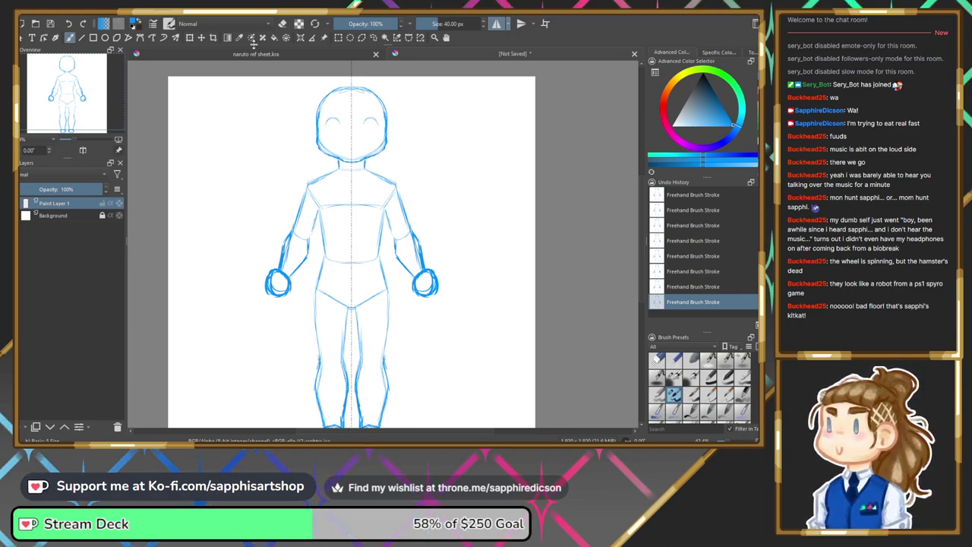
# Undo the curved closed-eye strokes and sketch mirrored upright oval eyes with thick slanted eyebrows on the face.
pyautogui.hotkey('ctrl', 'z')
pyautogui.hotkey('ctrl', 'z')
pyautogui.hotkey('ctrl', 'z')
pyautogui.hotkey('ctrl', 'z')
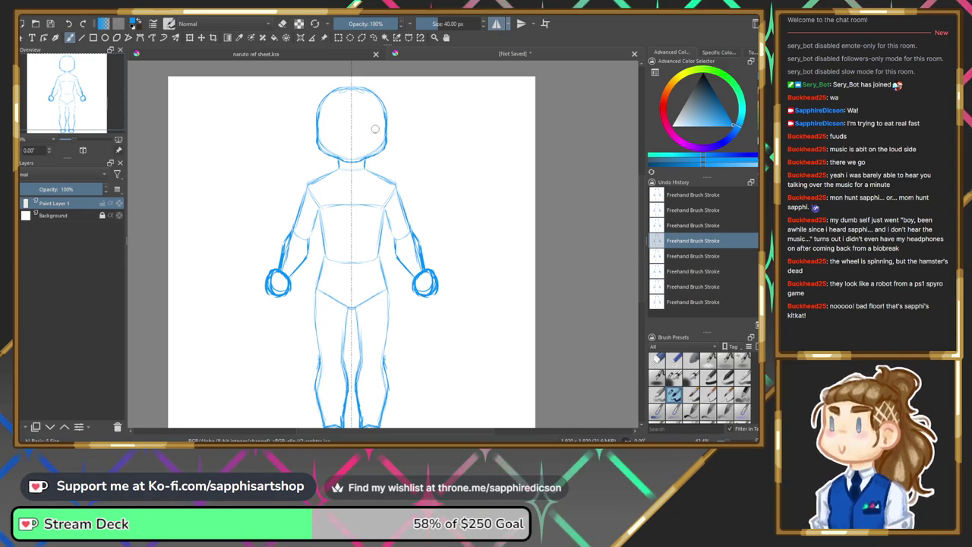
pyautogui.hotkey('ctrl', 'shift', 'z')
pyautogui.hotkey('ctrl', 'shift', 'z')
pyautogui.hotkey('ctrl', 'shift', 'z')
pyautogui.hotkey('ctrl', 'shift', 'z')
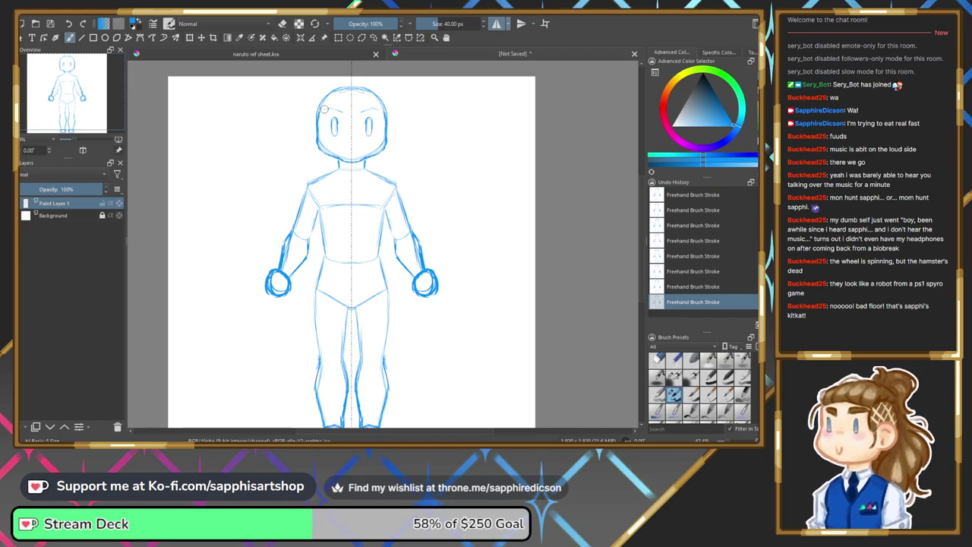
pyautogui.moveTo(327, 107); pyautogui.dragTo(344, 112)
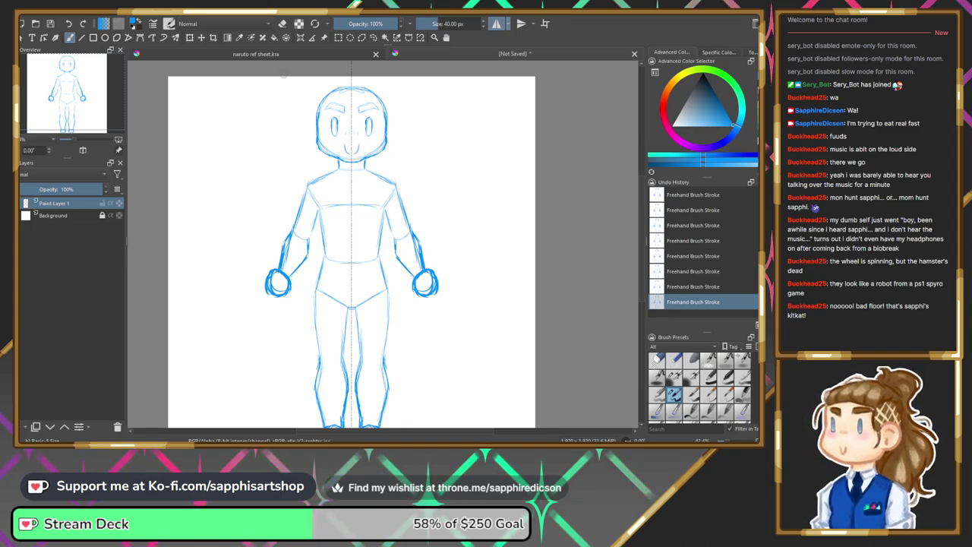
# Undo the mouth strokes and redraw a small U-shaped mouth on the symmetry line.
pyautogui.hotkey('ctrl', 'z')
pyautogui.hotkey('ctrl', 'z')
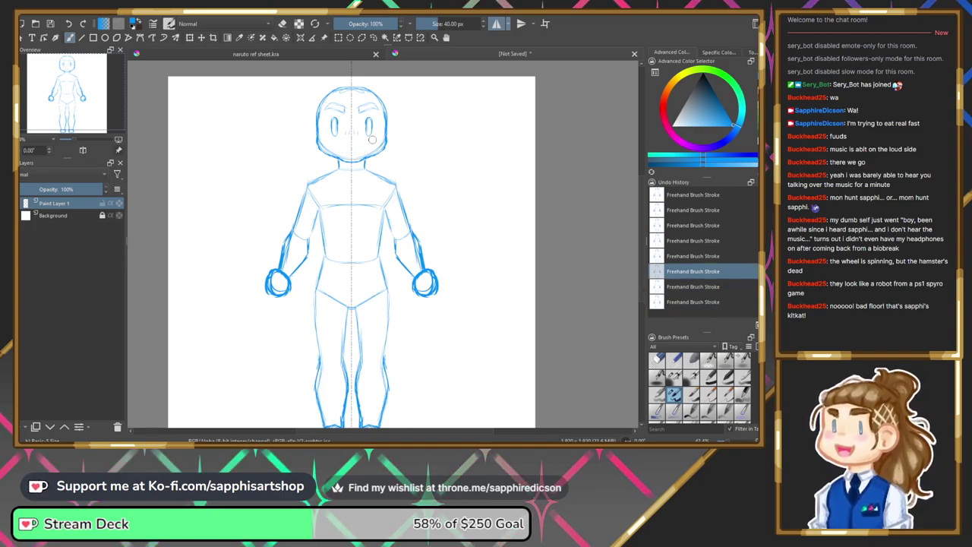
pyautogui.hotkey('ctrl', 'shift', 'z')
pyautogui.hotkey('ctrl', 'shift', 'z')
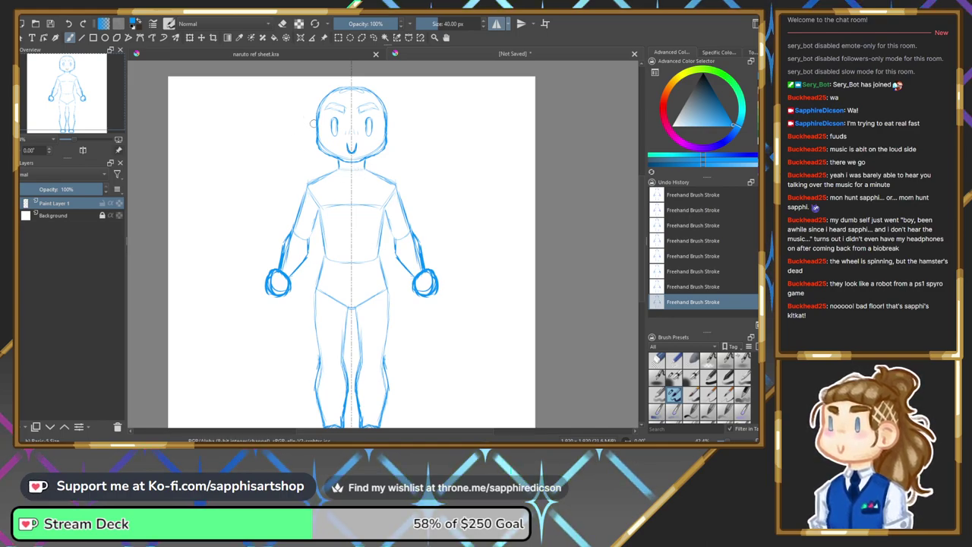
# Sketch mirrored rounded ears, erase the facial features, and redraw the ears smaller at the sides of the head.
pyautogui.moveTo(316, 124); pyautogui.dragTo(316, 142)
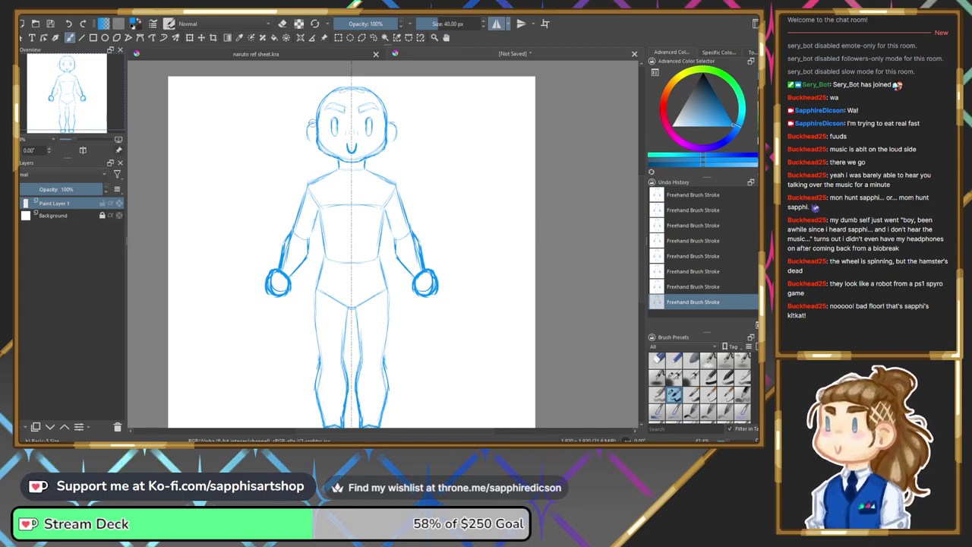
pyautogui.moveTo(308, 124); pyautogui.dragTo(313, 130)
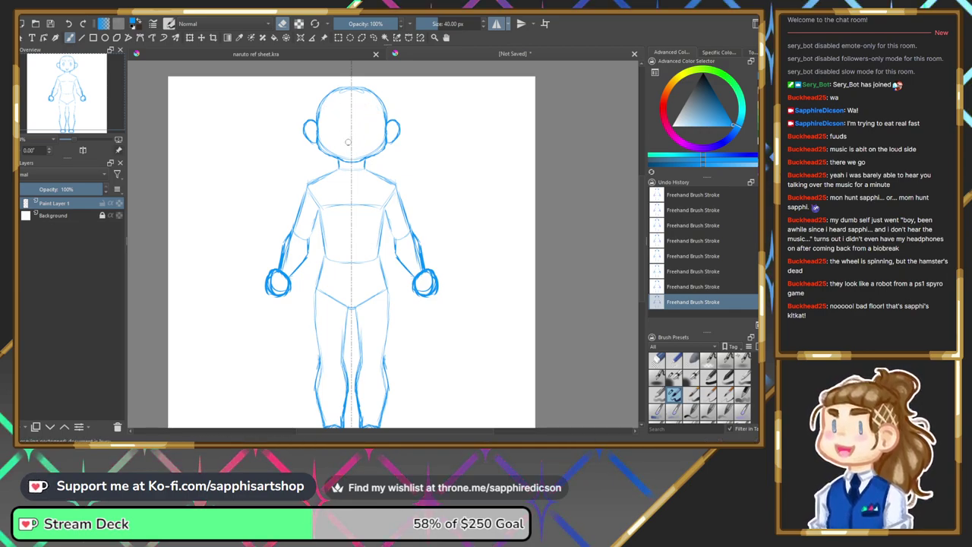
pyautogui.moveTo(316, 122)
pyautogui.mouseDown()
pyautogui.moveTo(308, 135)
pyautogui.moveTo(304, 126)
pyautogui.mouseUp()
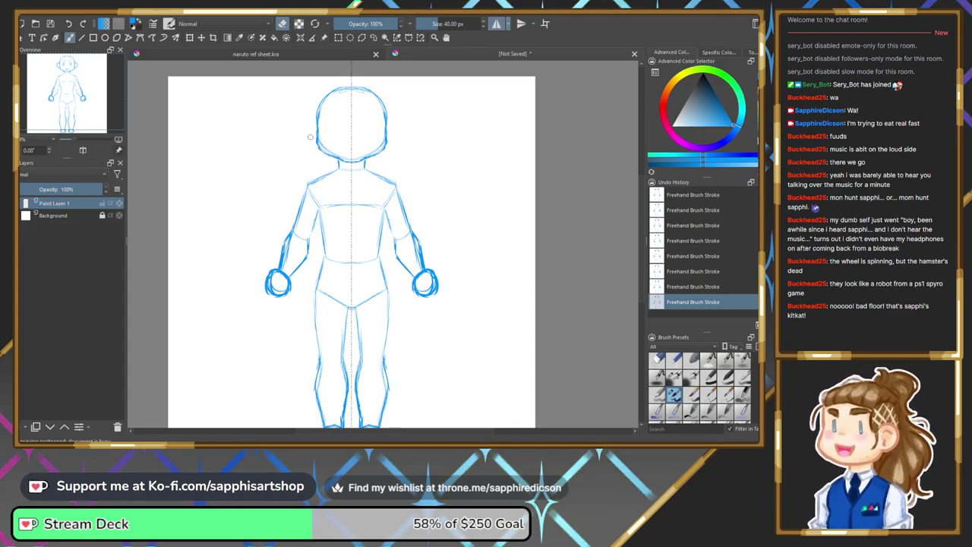
pyautogui.click(281, 24)
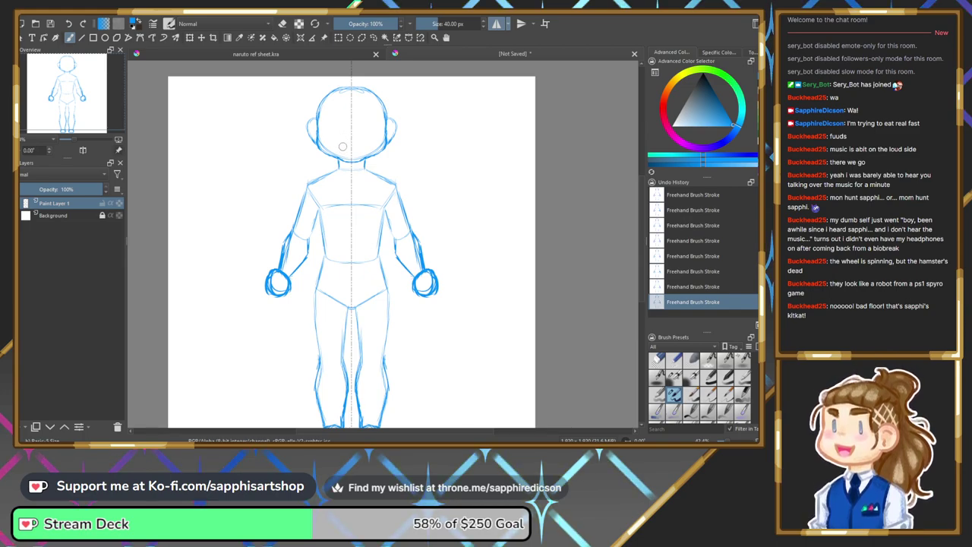
# Erase the figure's waist, pelvis and legs, and re-sketch the waistline and hip sides.
pyautogui.moveTo(90, 122); pyautogui.dragTo(87, 134)
pyautogui.press('e')
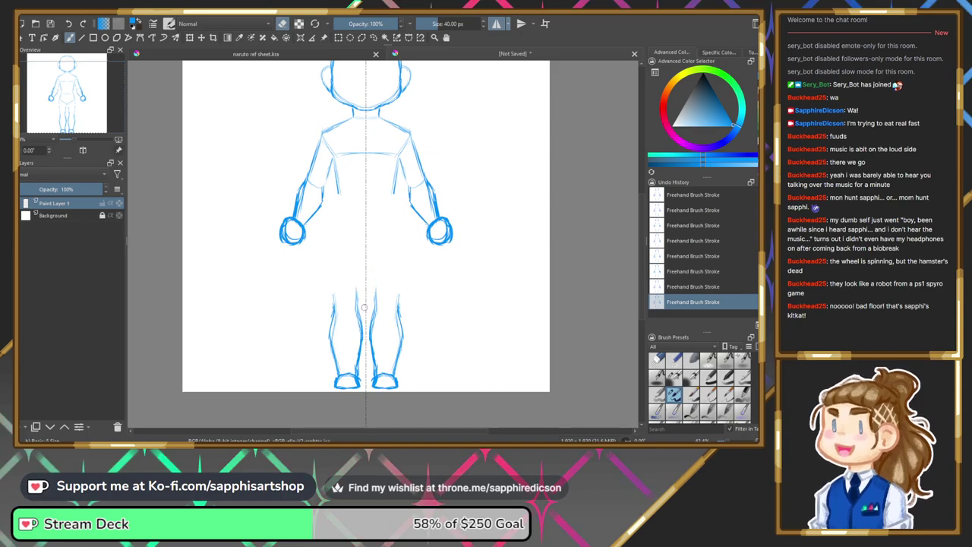
pyautogui.moveTo(333, 302)
pyautogui.mouseDown()
pyautogui.moveTo(332, 374)
pyautogui.moveTo(336, 364)
pyautogui.moveTo(354, 373)
pyautogui.mouseUp()
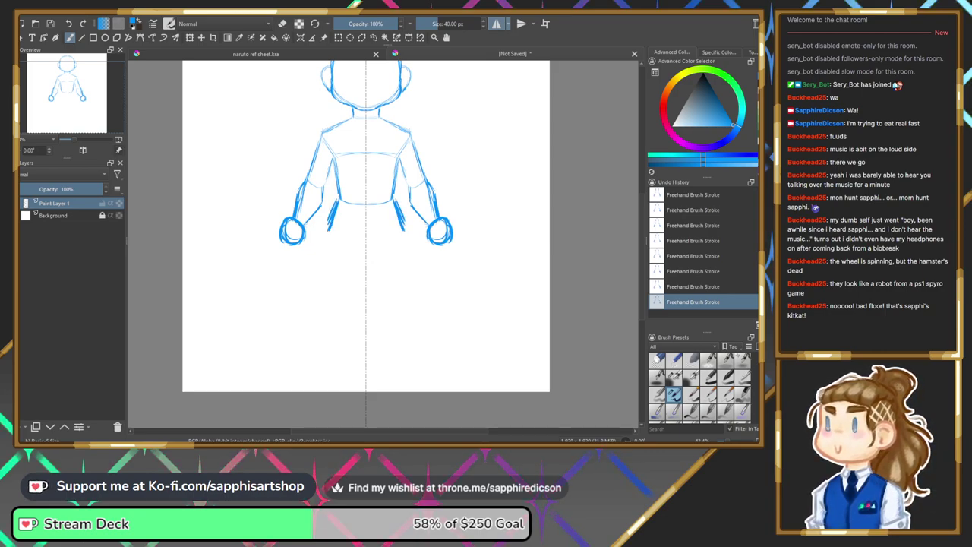
# Sketch the V-shaped pelvis with mirrored thighs, knee lines and the start of the lower legs.
pyautogui.moveTo(331, 227)
pyautogui.mouseDown()
pyautogui.moveTo(370, 249)
pyautogui.moveTo(359, 278)
pyautogui.moveTo(331, 272)
pyautogui.moveTo(332, 287)
pyautogui.mouseUp()
pyautogui.moveTo(329, 251)
pyautogui.mouseDown()
pyautogui.moveTo(334, 291)
pyautogui.moveTo(342, 305)
pyautogui.moveTo(352, 301)
pyautogui.mouseUp()
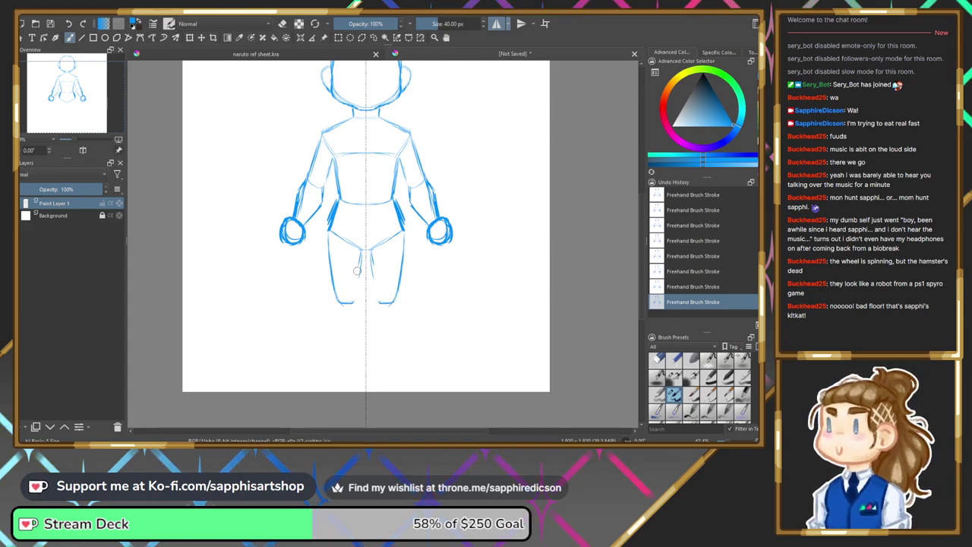
pyautogui.moveTo(362, 253); pyautogui.dragTo(356, 298)
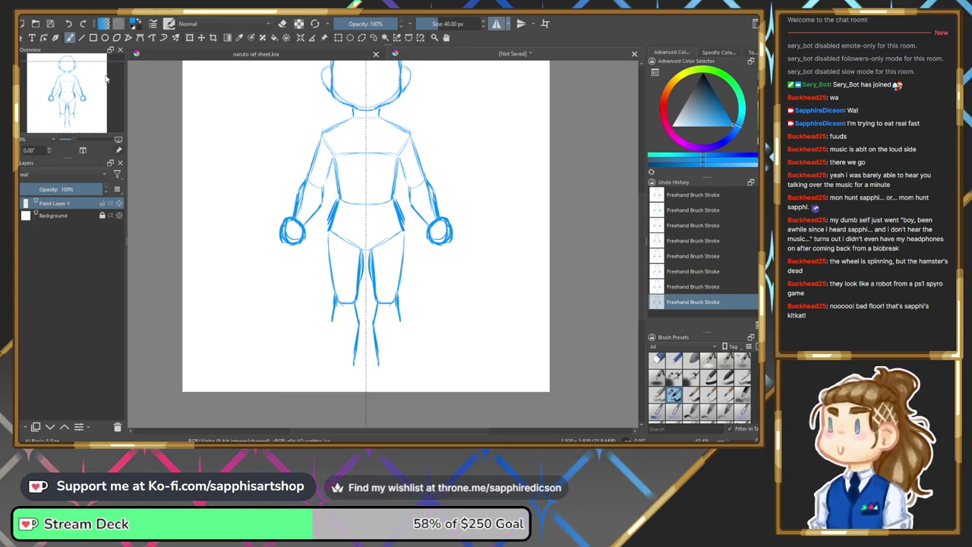
# Erase both legs below the pelvis and clean up the stray lines around the hips.
pyautogui.press('e')
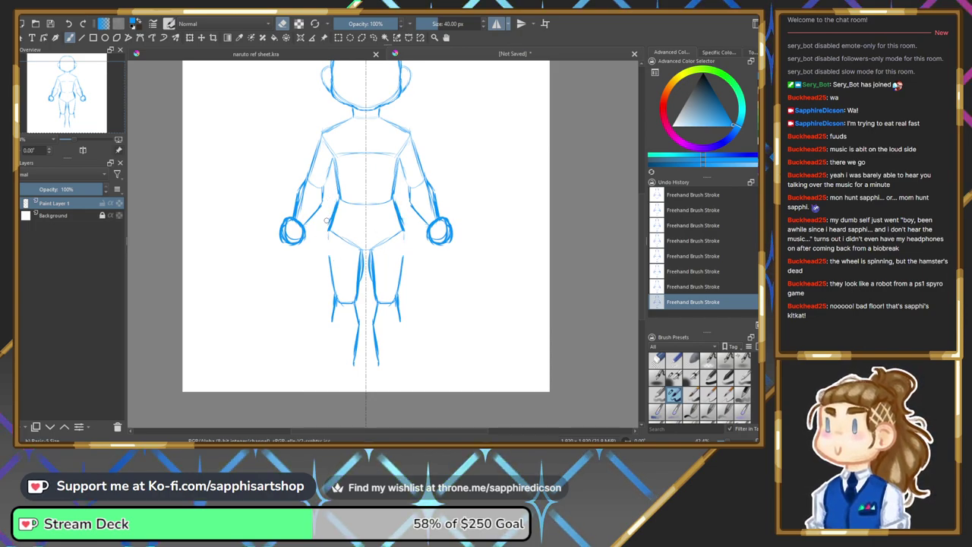
pyautogui.moveTo(358, 253)
pyautogui.mouseDown()
pyautogui.moveTo(346, 320)
pyautogui.moveTo(353, 312)
pyautogui.moveTo(360, 325)
pyautogui.moveTo(356, 362)
pyautogui.mouseUp()
pyautogui.moveTo(334, 310); pyautogui.dragTo(323, 256)
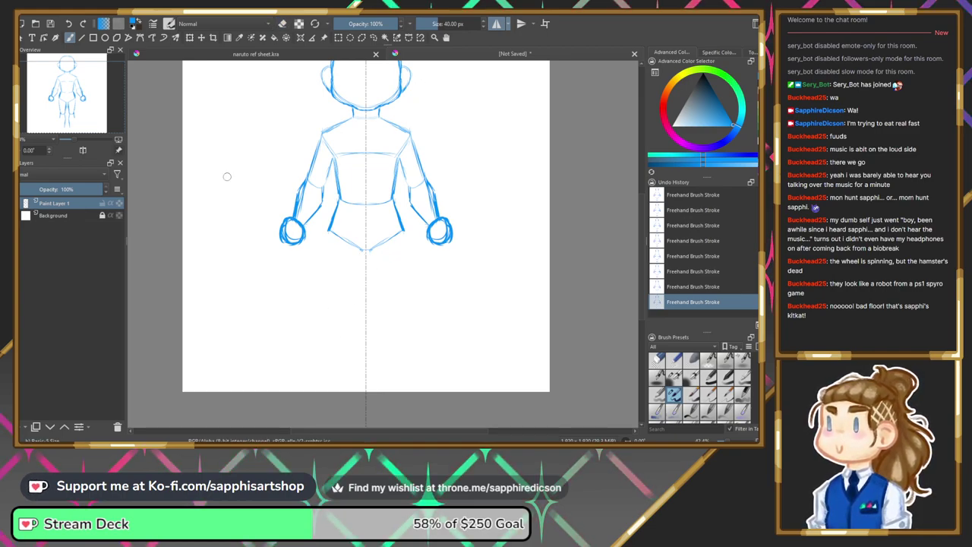
# Redraw mirrored legs with fuller thighs, rounded knees, tapering lower legs and small feet under the pelvis.
pyautogui.moveTo(85, 117); pyautogui.dragTo(95, 118)
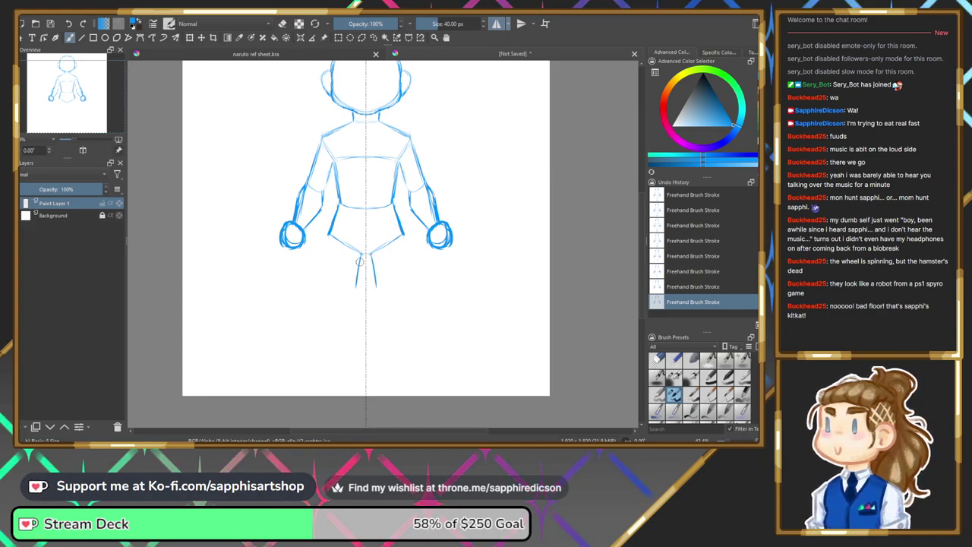
pyautogui.moveTo(360, 259); pyautogui.dragTo(350, 310)
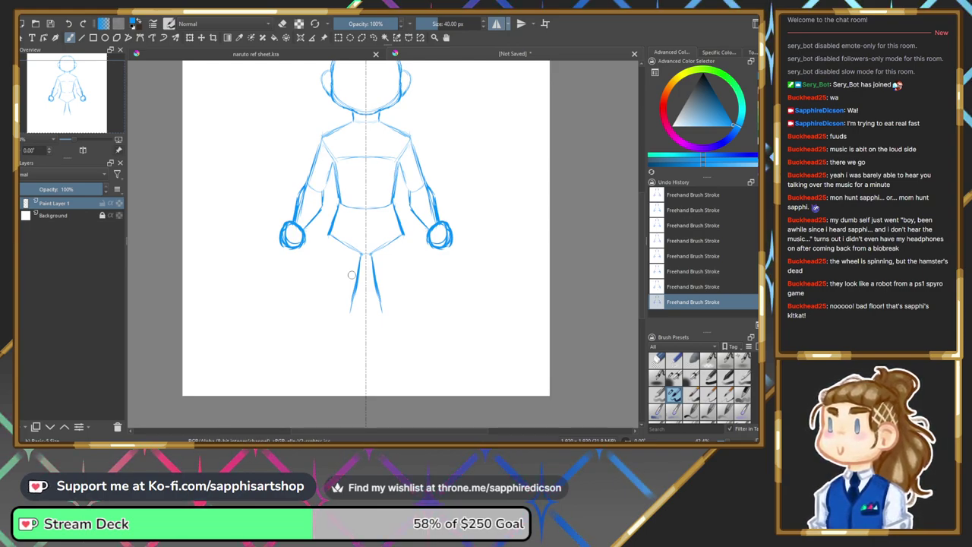
pyautogui.moveTo(331, 229); pyautogui.dragTo(331, 298)
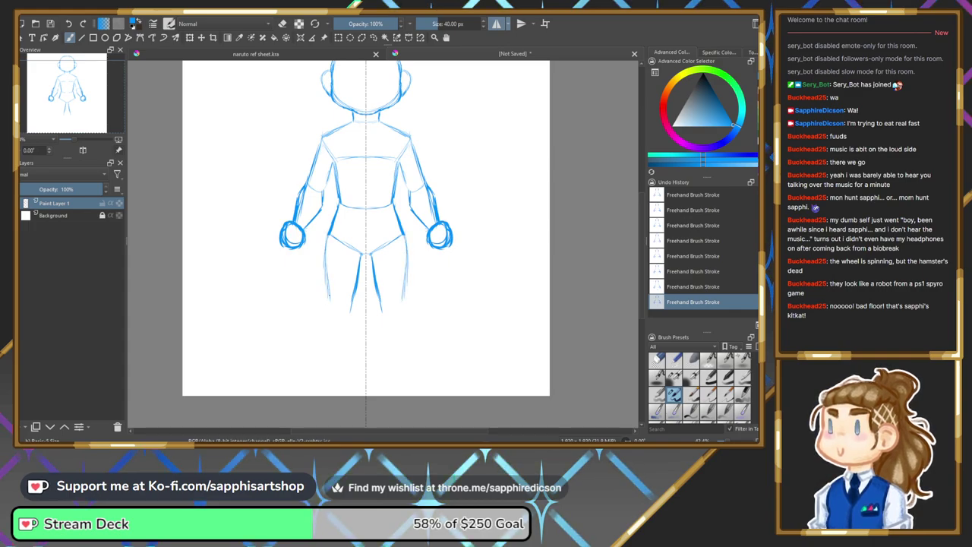
pyautogui.moveTo(332, 309); pyautogui.dragTo(348, 311)
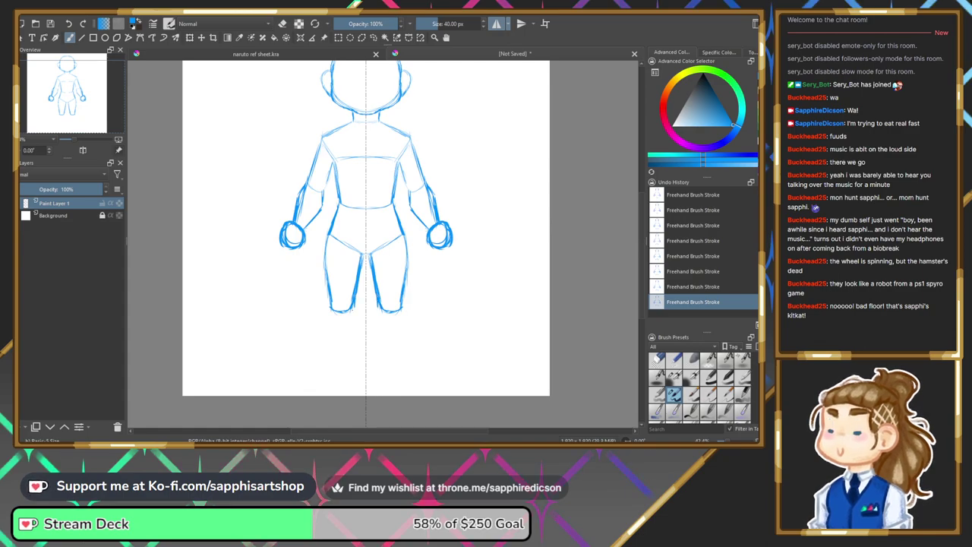
pyautogui.moveTo(356, 322); pyautogui.dragTo(348, 367)
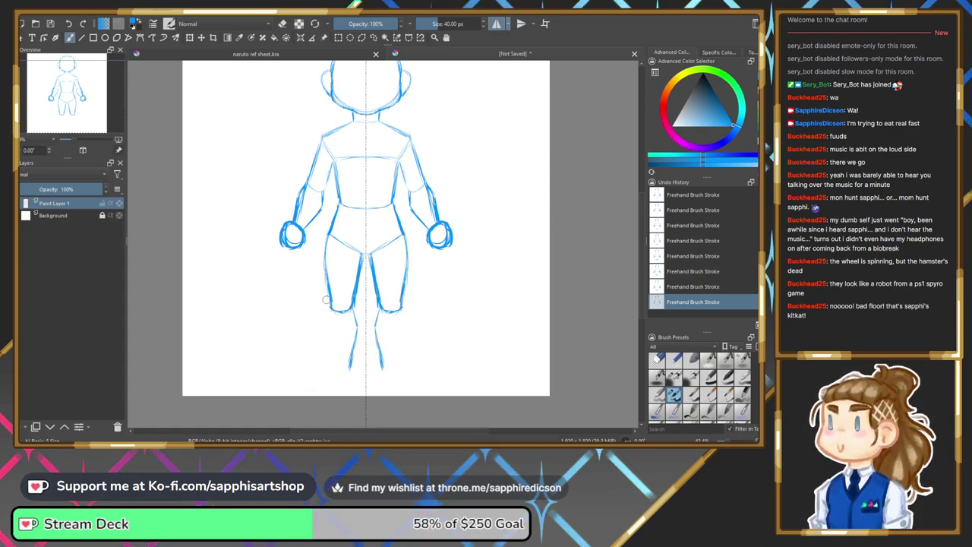
pyautogui.moveTo(329, 307)
pyautogui.mouseDown()
pyautogui.moveTo(336, 366)
pyautogui.moveTo(351, 376)
pyautogui.mouseUp()
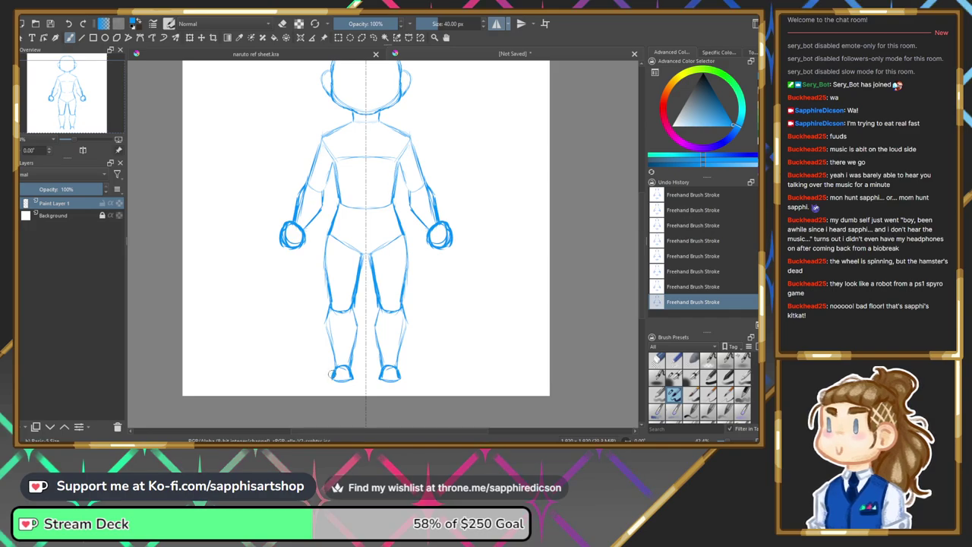
# Move the whole figure slightly down on the canvas with a transform of the sketch layer.
pyautogui.moveTo(336, 192); pyautogui.dragTo(318, 249)
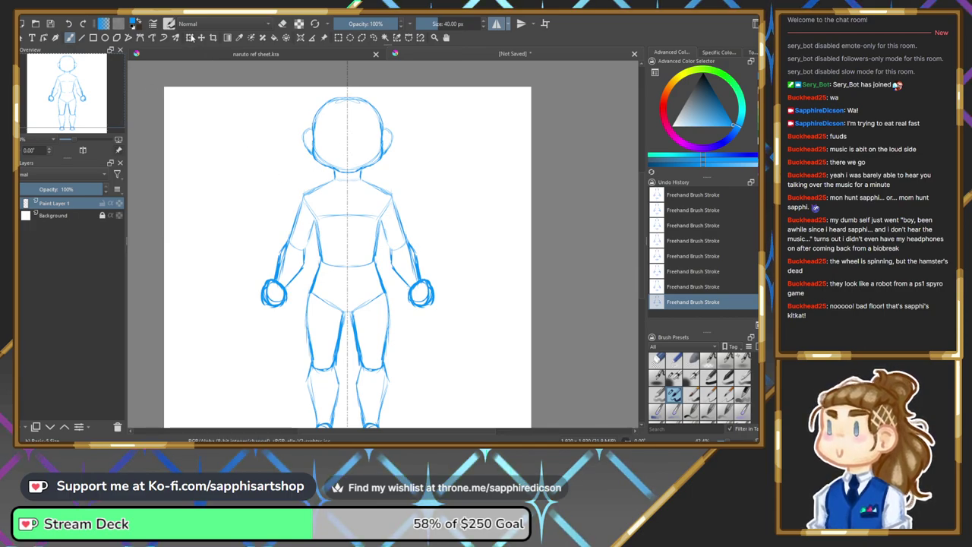
pyautogui.hotkey('ctrl', 't')
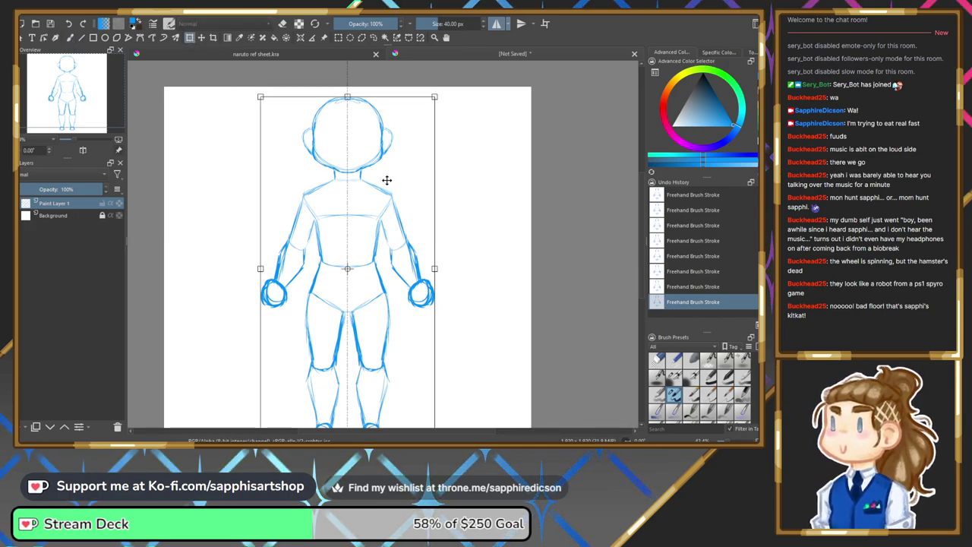
pyautogui.moveTo(387, 167); pyautogui.dragTo(387, 176)
pyautogui.moveTo(93, 98)
pyautogui.mouseDown()
pyautogui.moveTo(91, 116)
pyautogui.moveTo(92, 108)
pyautogui.mouseUp()
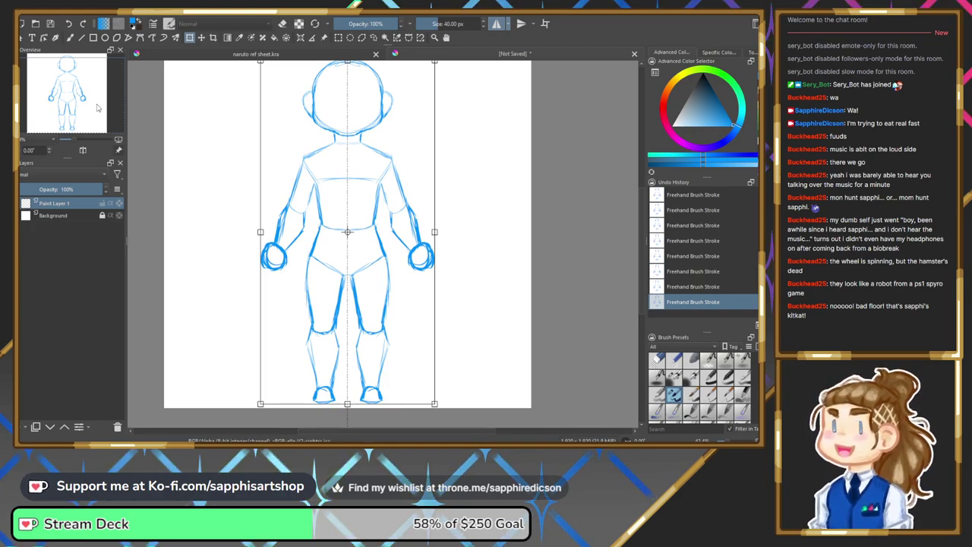
pyautogui.press('b')
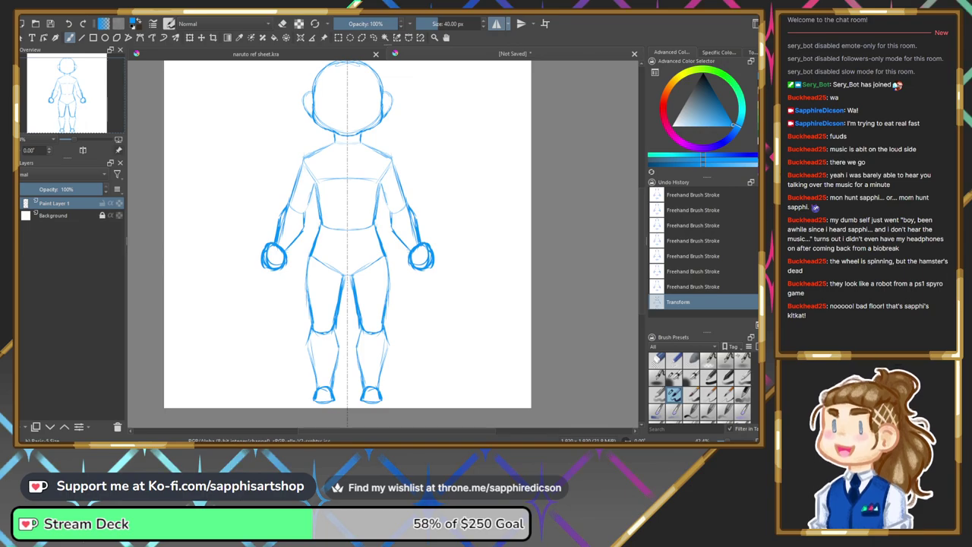
# Redraw the neck and darken the mirrored outlines of the shoulders and upper arms.
pyautogui.moveTo(60, 100); pyautogui.dragTo(65, 94)
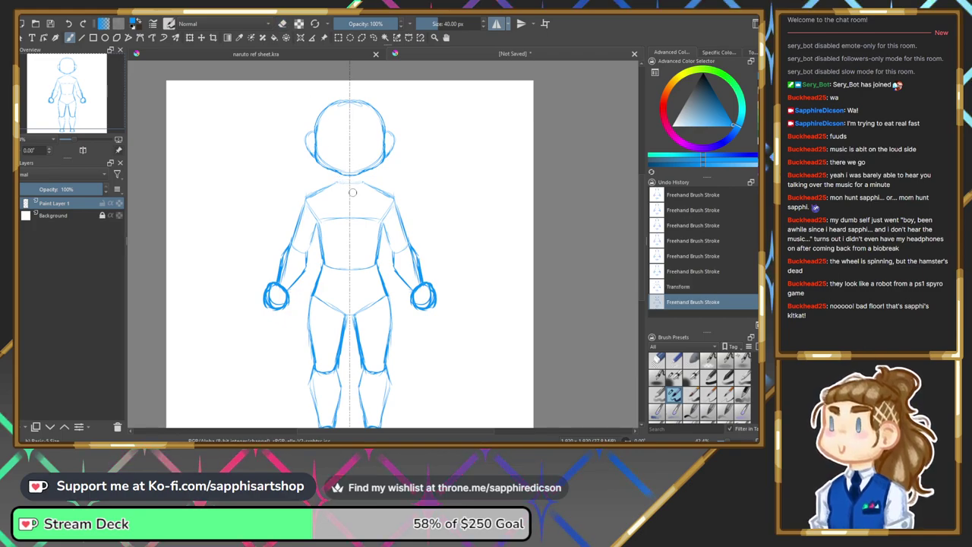
pyautogui.moveTo(338, 174); pyautogui.dragTo(292, 244)
pyautogui.moveTo(305, 203); pyautogui.dragTo(292, 248)
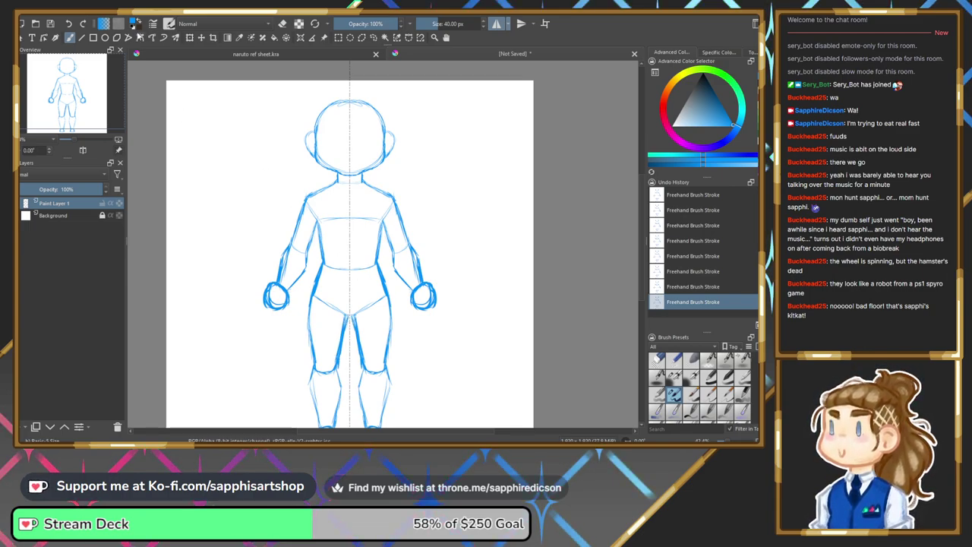
# Erase the ears and the whole head outline, leaving the neck lines in place.
pyautogui.press('e')
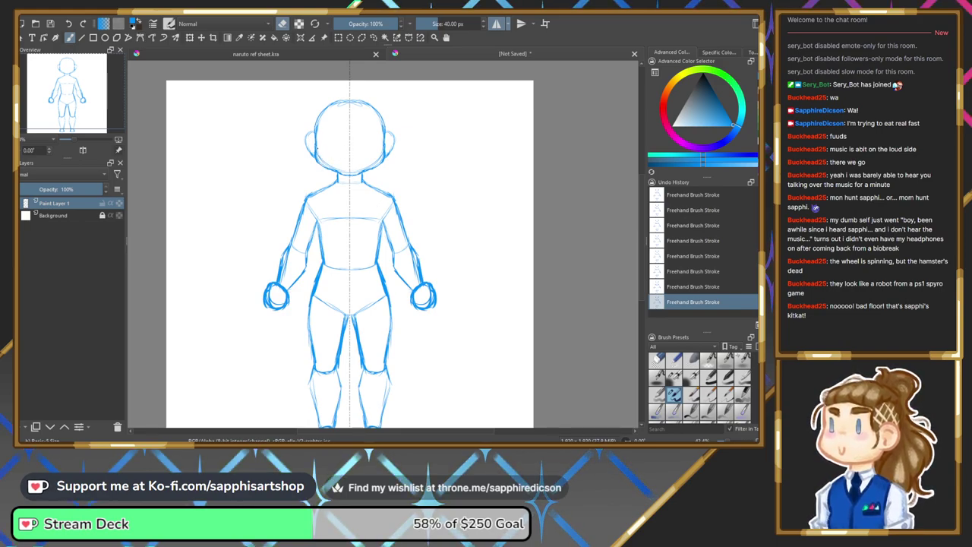
pyautogui.moveTo(317, 150); pyautogui.dragTo(330, 168)
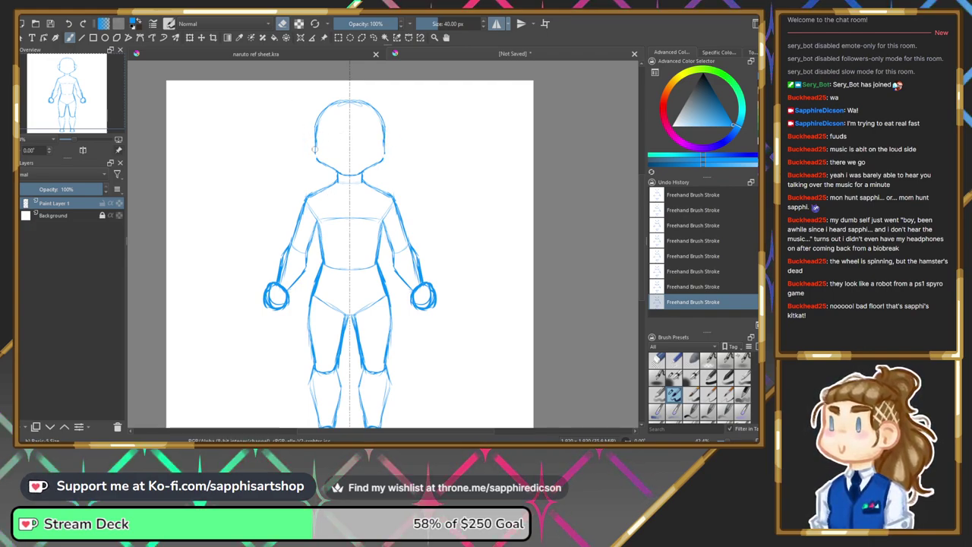
pyautogui.moveTo(333, 102); pyautogui.dragTo(357, 103)
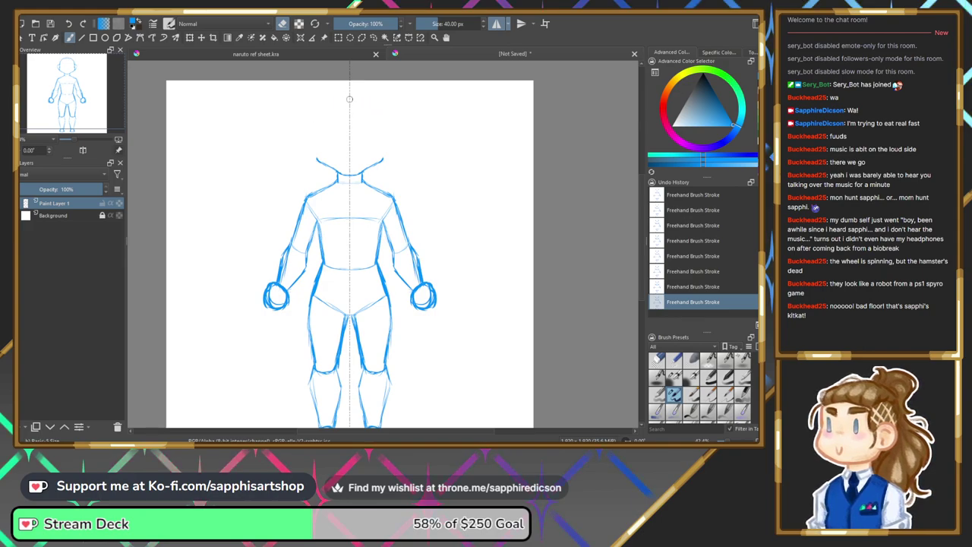
pyautogui.moveTo(338, 170); pyautogui.dragTo(354, 166)
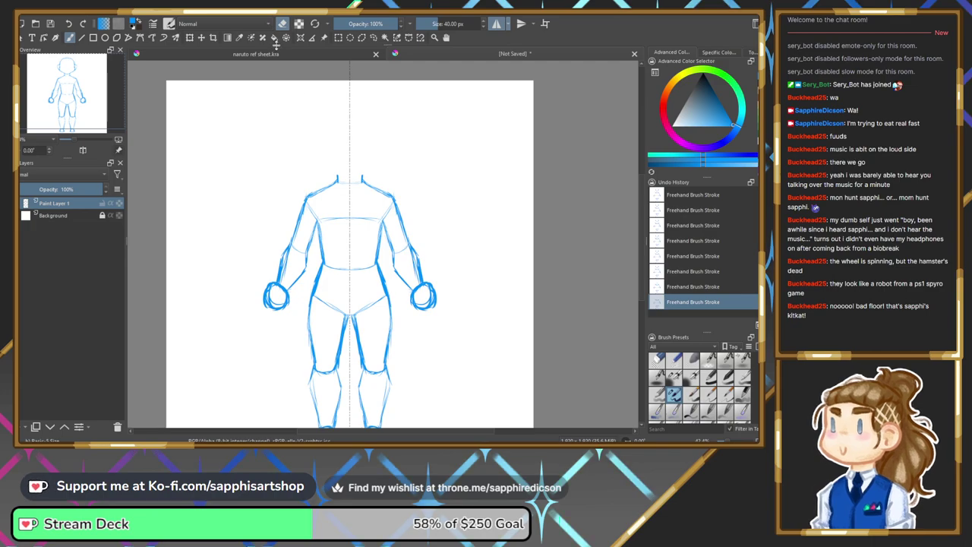
# Extend the neck lines and sketch a rounder circular head centred on the symmetry line.
pyautogui.press('e')
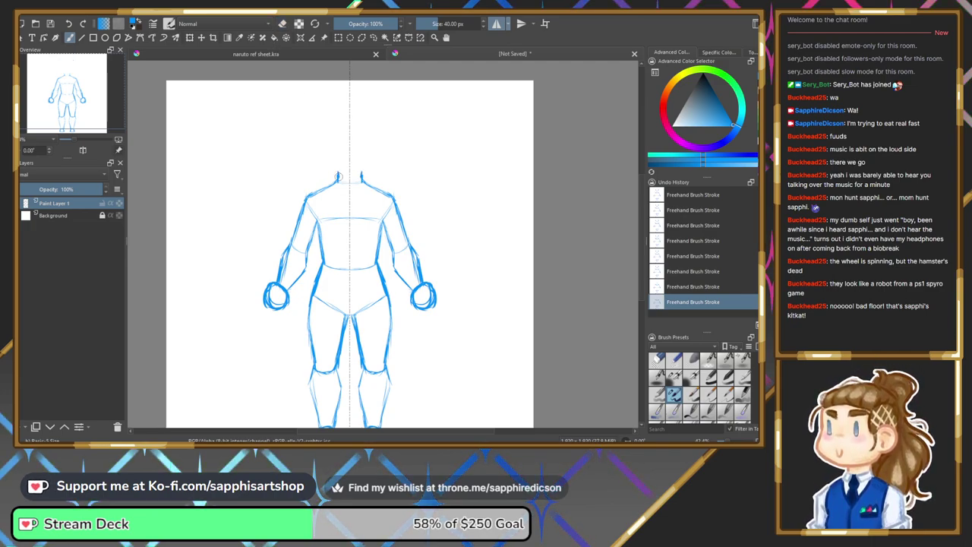
pyautogui.moveTo(72, 111); pyautogui.dragTo(74, 122)
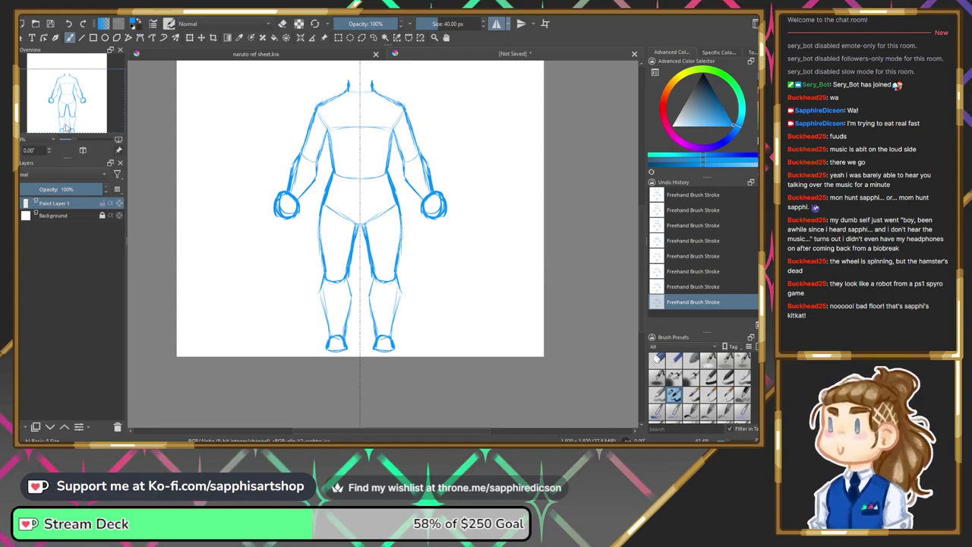
pyautogui.moveTo(94, 101); pyautogui.dragTo(95, 79)
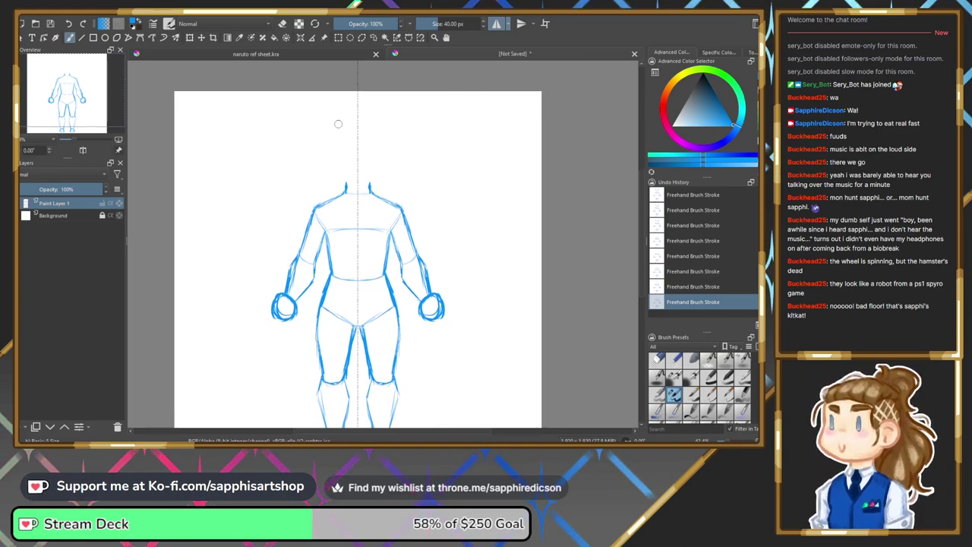
pyautogui.moveTo(348, 124)
pyautogui.mouseDown()
pyautogui.moveTo(330, 139)
pyautogui.moveTo(391, 169)
pyautogui.mouseUp()
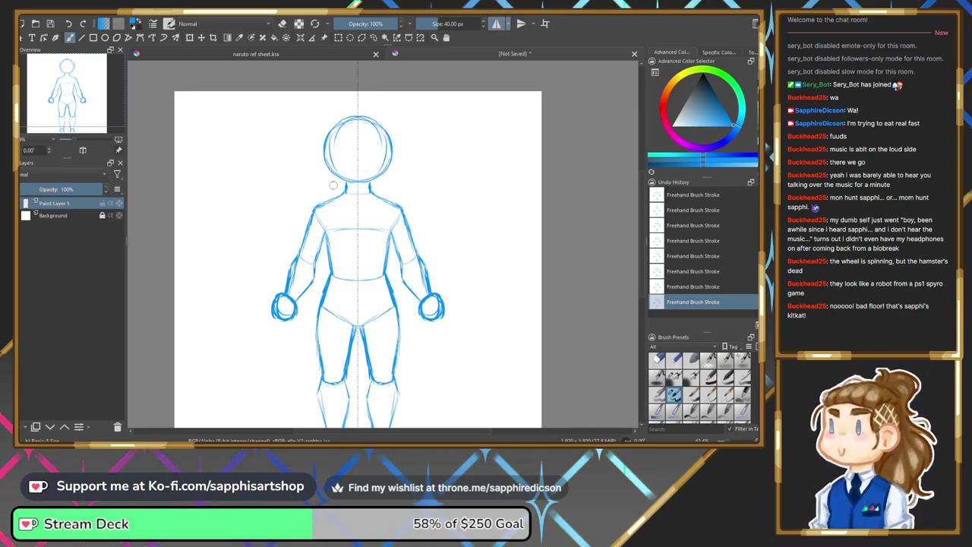
# Lasso the pelvis and legs and stretch them slightly upward with a transform.
pyautogui.moveTo(79, 108); pyautogui.dragTo(82, 125)
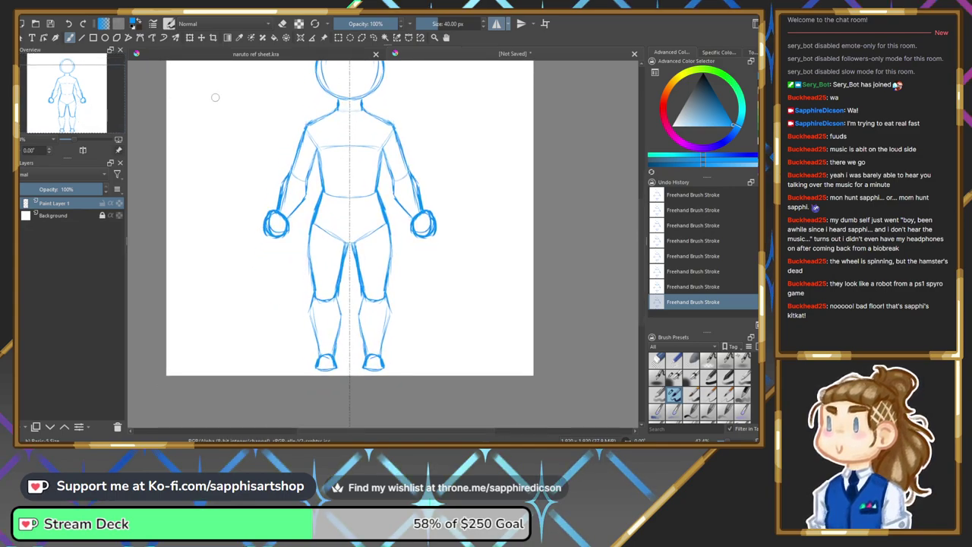
pyautogui.click(373, 37)
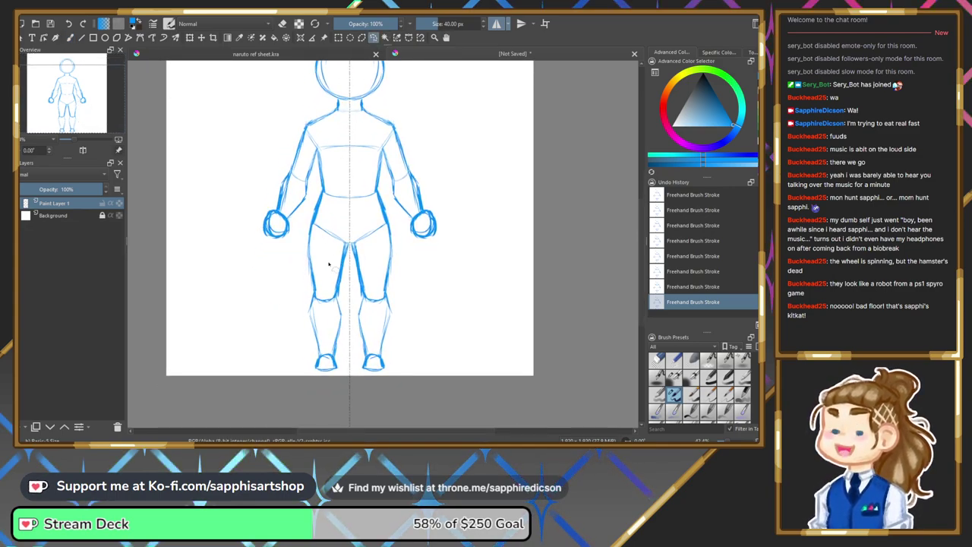
pyautogui.moveTo(319, 191)
pyautogui.mouseDown()
pyautogui.moveTo(387, 199)
pyautogui.moveTo(411, 344)
pyautogui.moveTo(354, 403)
pyautogui.moveTo(301, 340)
pyautogui.mouseUp()
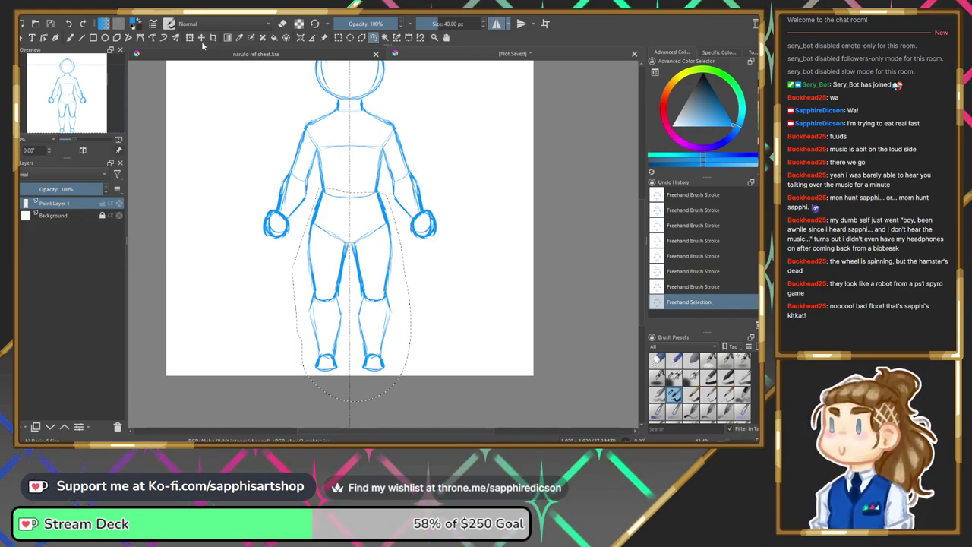
pyautogui.hotkey('ctrl', 't')
pyautogui.moveTo(351, 187); pyautogui.dragTo(350, 186)
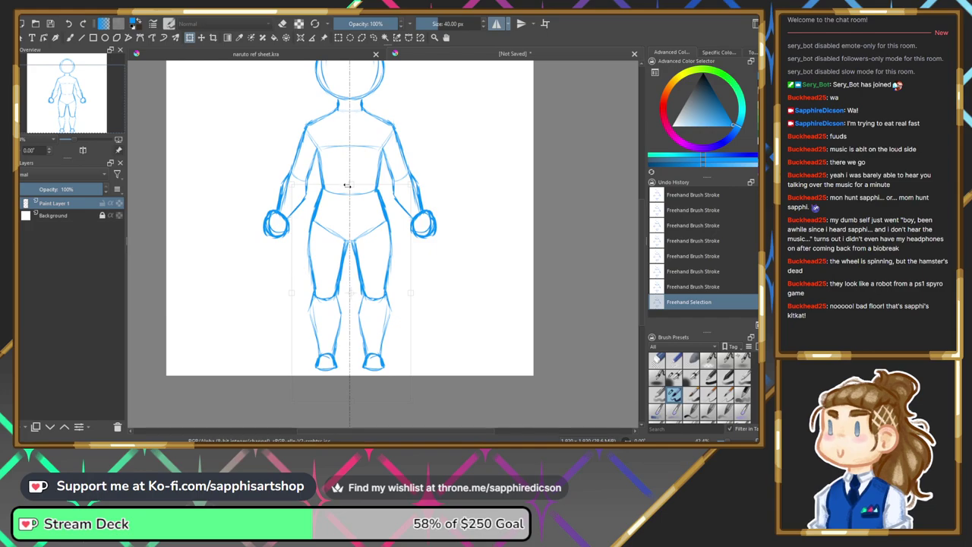
pyautogui.moveTo(349, 186); pyautogui.dragTo(349, 181)
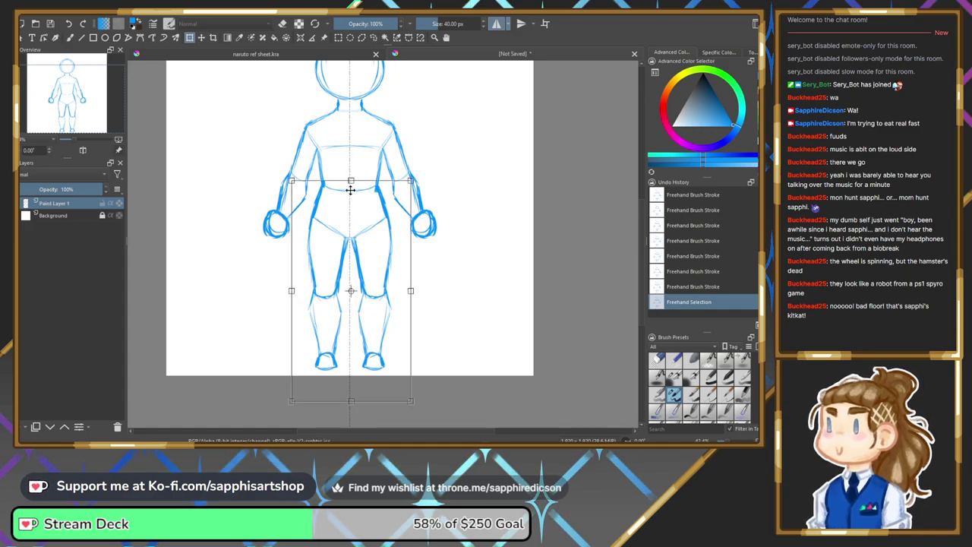
pyautogui.press('b')
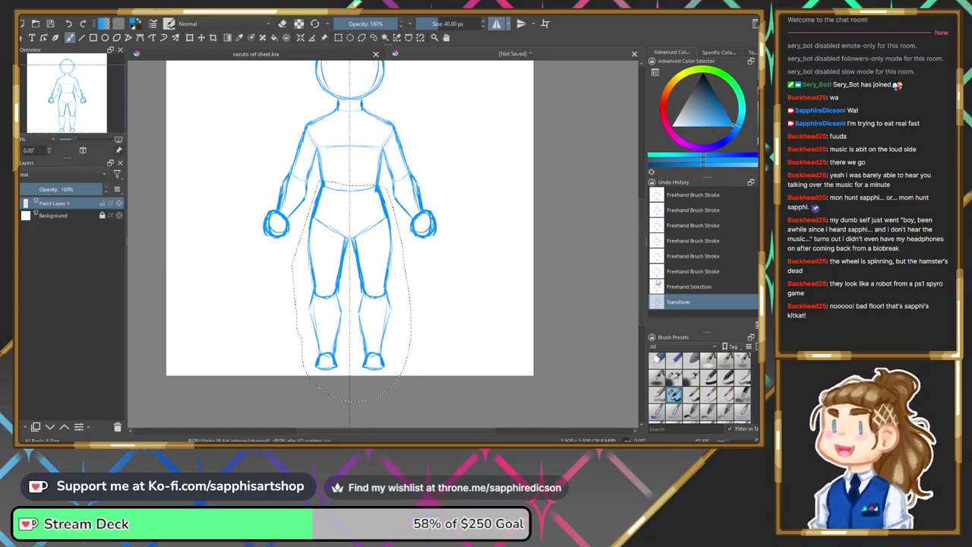
# Compare the figure before and after the leg transform, keep the transformed version and clear the selection.
pyautogui.click(684, 272)
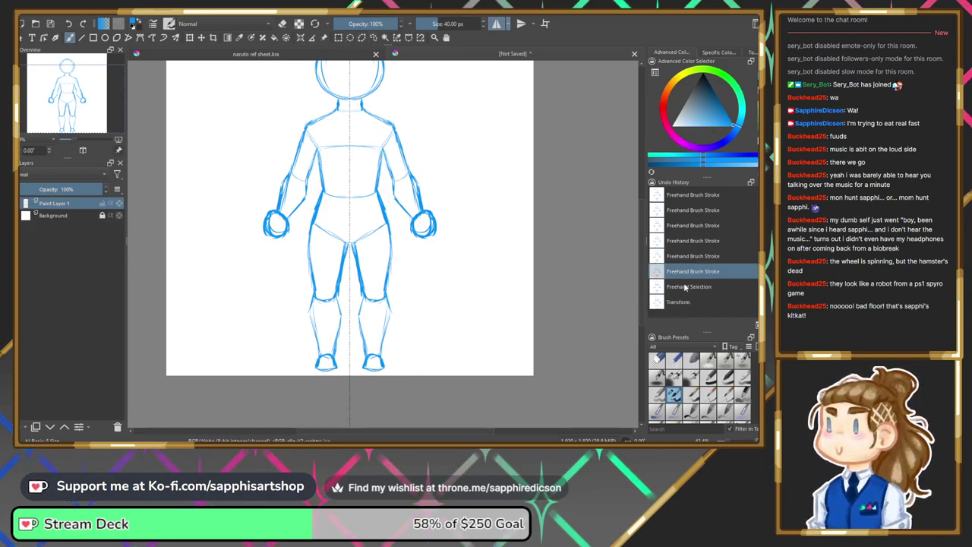
pyautogui.click(688, 303)
pyautogui.hotkey('ctrl', 'z')
pyautogui.hotkey('ctrl', 'z')
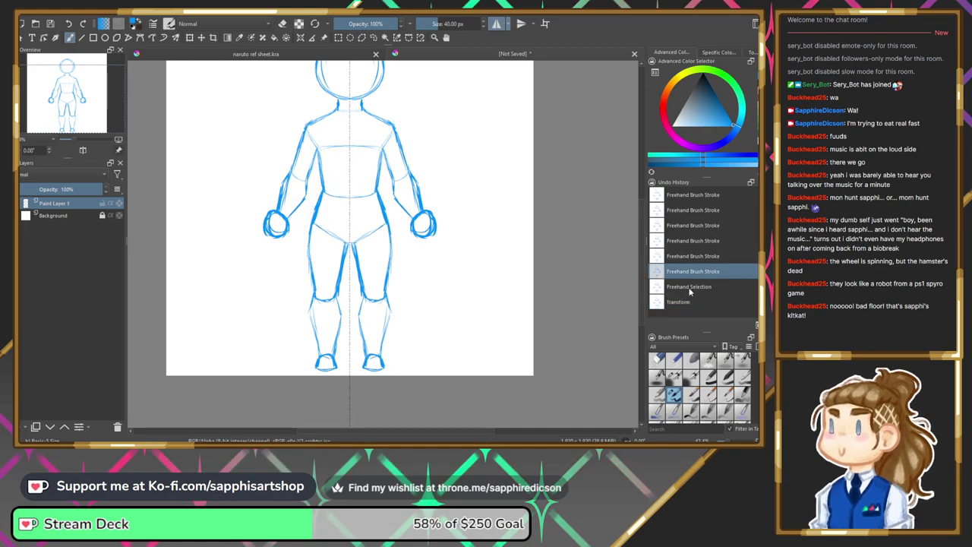
pyautogui.click(688, 303)
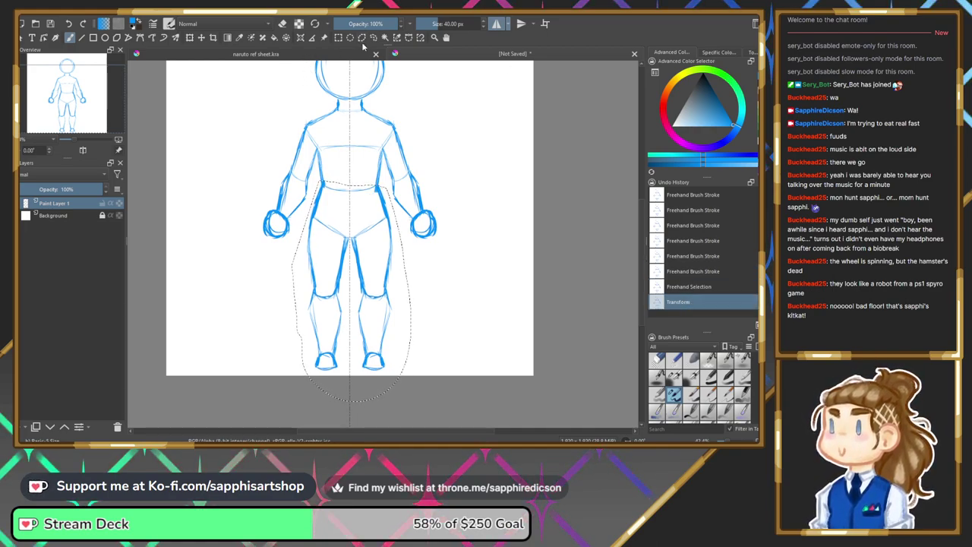
pyautogui.click(274, 115)
# Lasso the head, move it slightly up from the neck with a transform and clear the selection.
pyautogui.moveTo(78, 122)
pyautogui.mouseDown()
pyautogui.moveTo(73, 107)
pyautogui.moveTo(89, 109)
pyautogui.mouseUp()
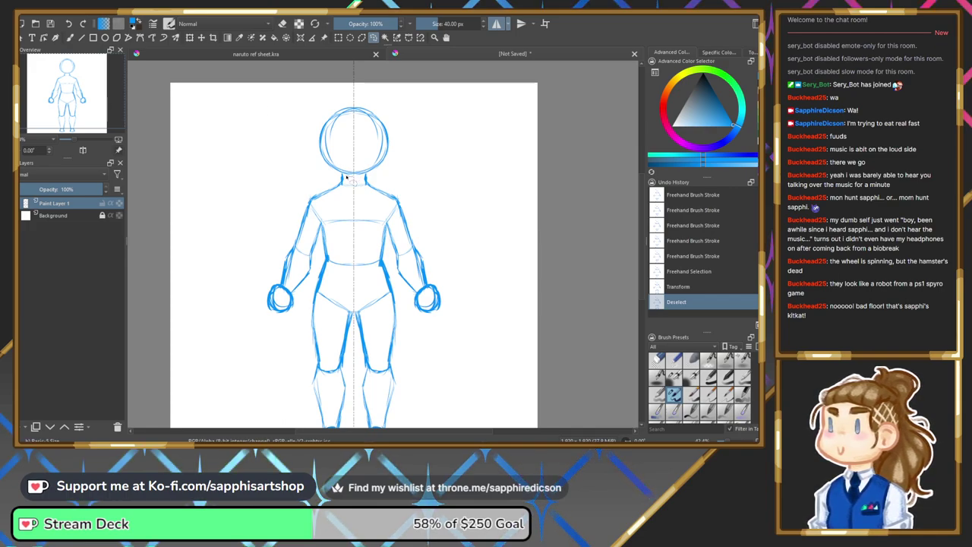
pyautogui.moveTo(331, 173)
pyautogui.mouseDown()
pyautogui.moveTo(306, 136)
pyautogui.moveTo(324, 104)
pyautogui.moveTo(374, 95)
pyautogui.moveTo(405, 116)
pyautogui.moveTo(405, 159)
pyautogui.moveTo(368, 176)
pyautogui.mouseUp()
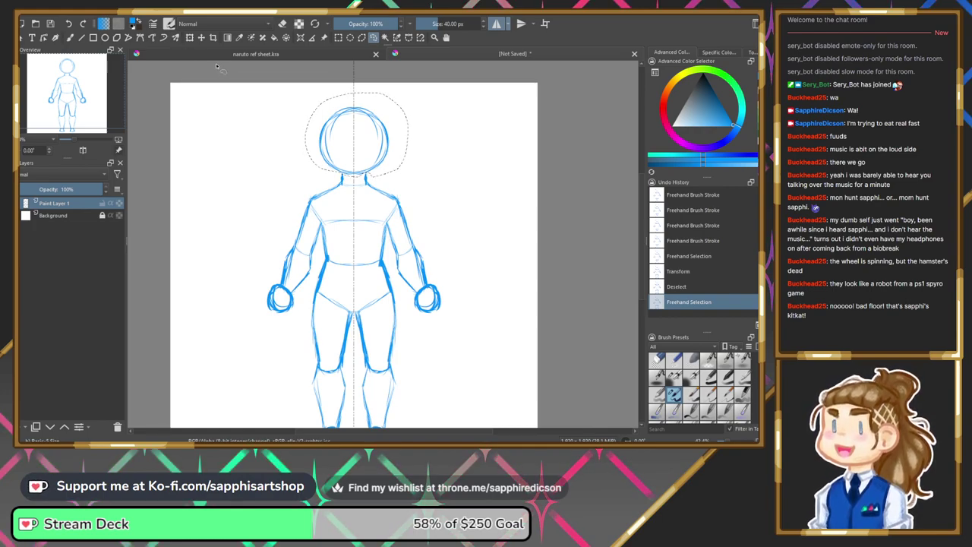
pyautogui.click(189, 38)
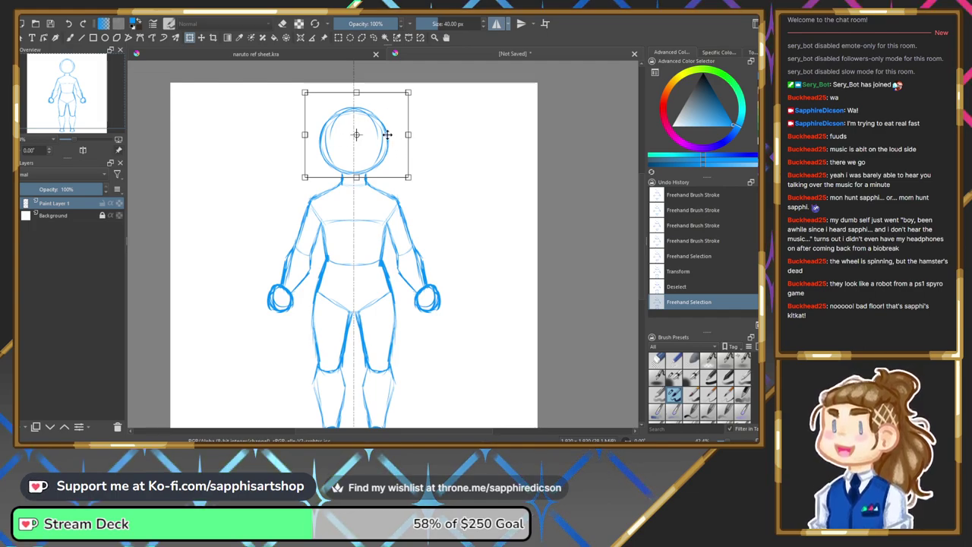
pyautogui.moveTo(385, 131); pyautogui.dragTo(385, 124)
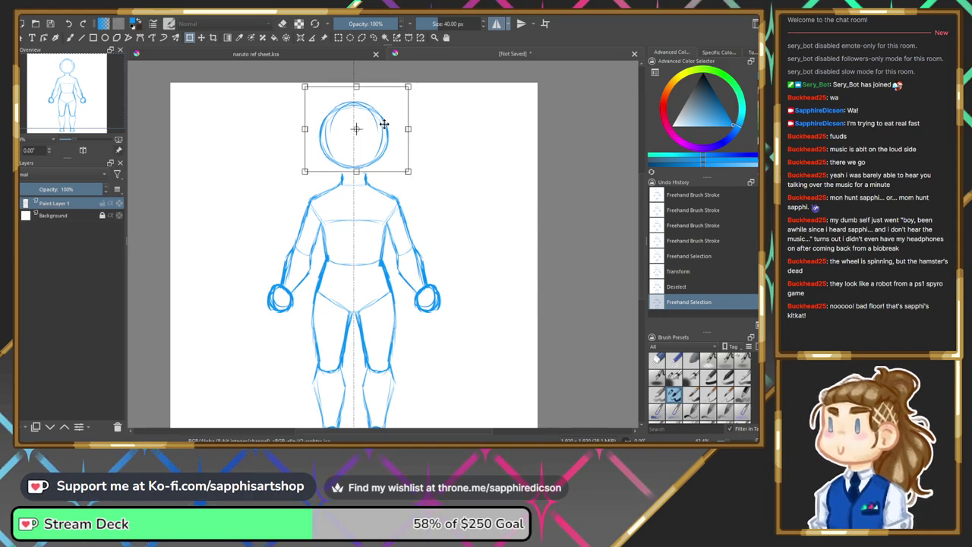
pyautogui.press('b')
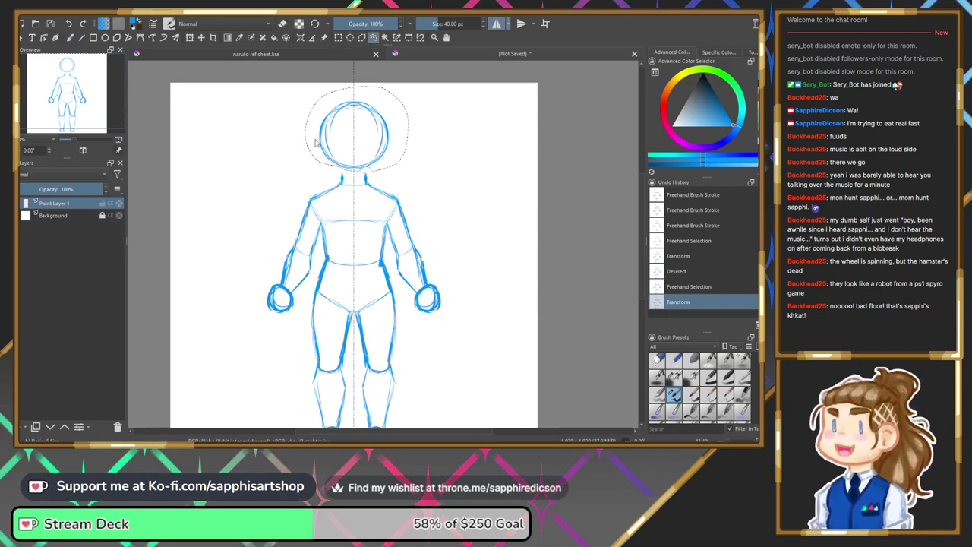
pyautogui.hotkey('ctrl', 'shift', 'a')
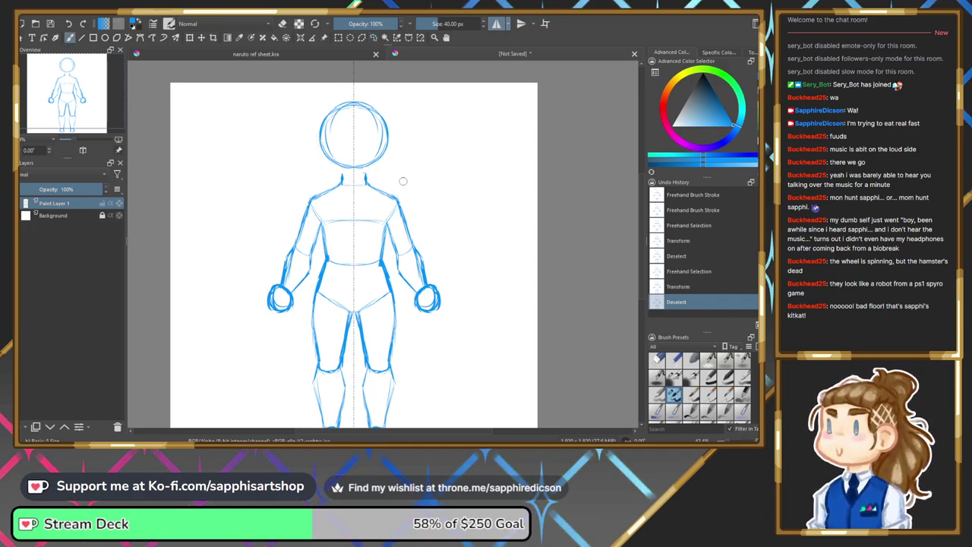
# Clean up the head's inner construction lines and sketch a jaw, mirrored ears and two short vertical eye lines.
pyautogui.press('e')
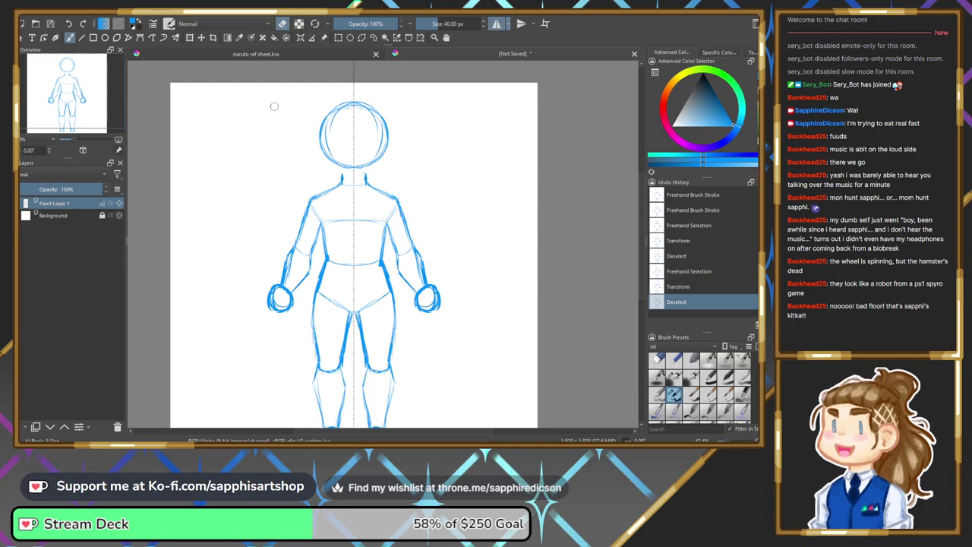
pyautogui.click(329, 128)
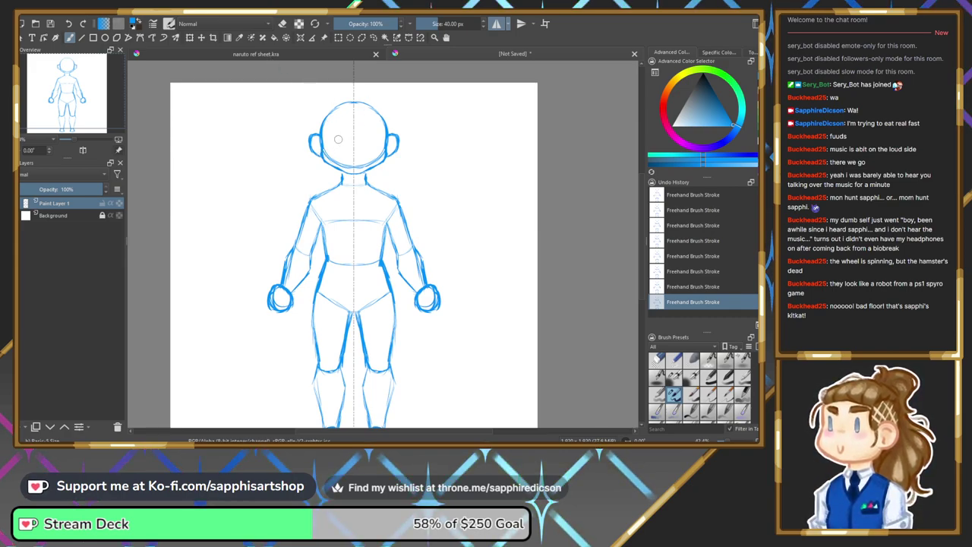
pyautogui.moveTo(338, 138)
pyautogui.mouseDown()
pyautogui.moveTo(338, 149)
pyautogui.moveTo(369, 149)
pyautogui.mouseUp()
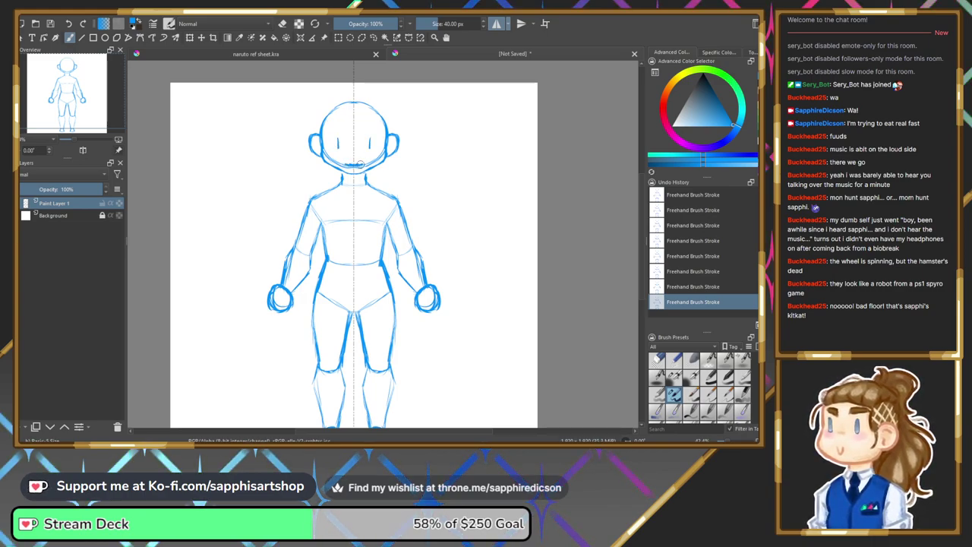
# Replace the trial mouth strokes with a small pointed mark above the chin and sketch mirrored eyebrows over the eyes.
pyautogui.hotkey('ctrl', 'z')
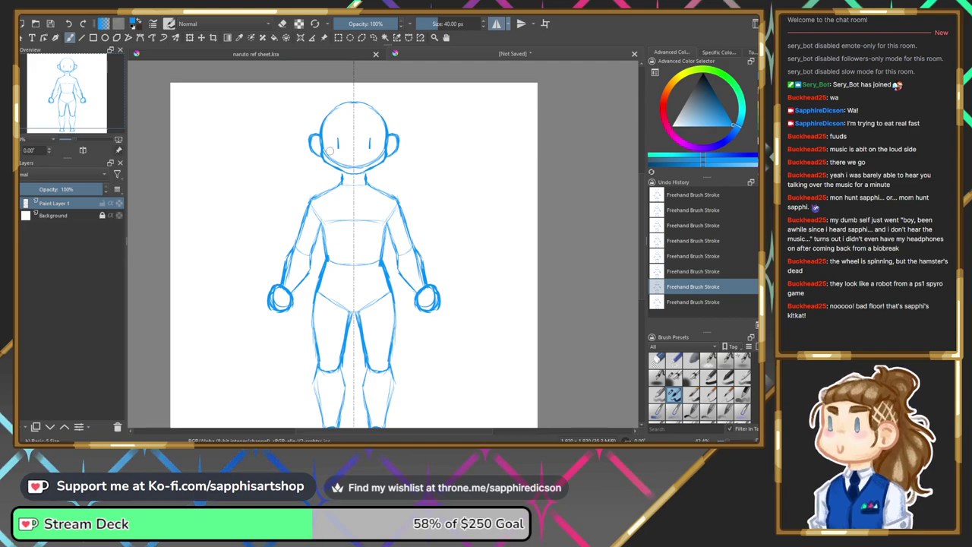
pyautogui.hotkey('ctrl', 'shift', 'z')
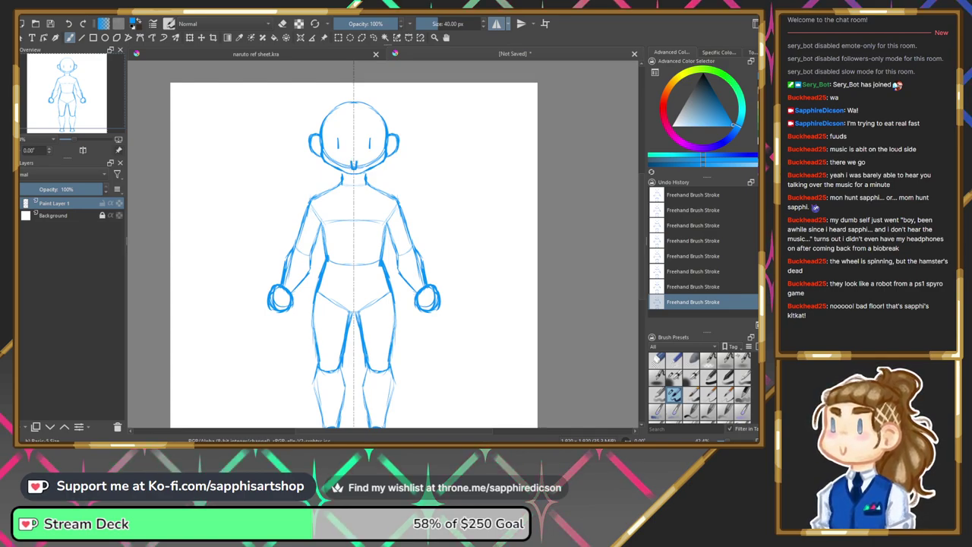
pyautogui.hotkey('ctrl', 'z')
pyautogui.hotkey('ctrl', 'z')
pyautogui.hotkey('ctrl', 'z')
pyautogui.hotkey('ctrl', 'z')
pyautogui.hotkey('ctrl', 'z')
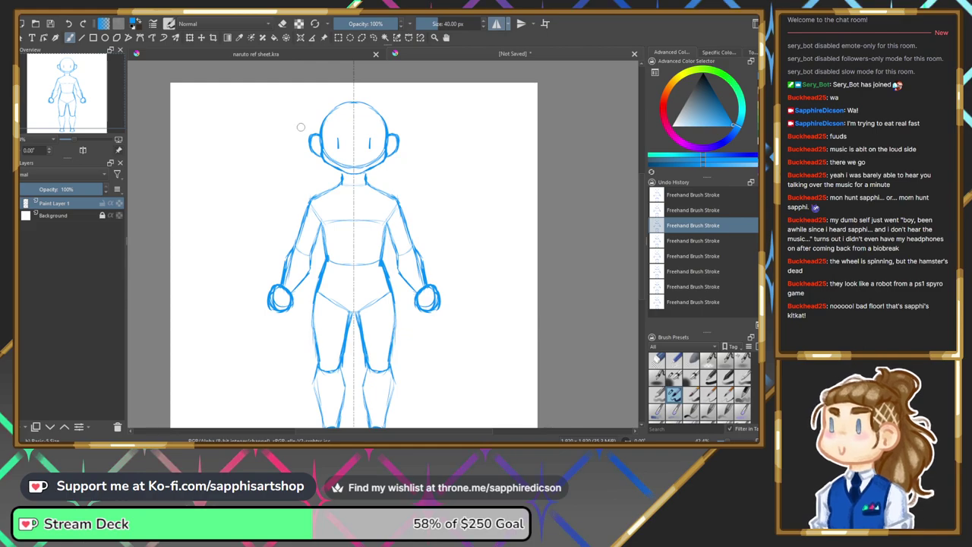
pyautogui.hotkey('ctrl', 'shift', 'z')
pyautogui.hotkey('ctrl', 'shift', 'z')
pyautogui.hotkey('ctrl', 'shift', 'z')
pyautogui.hotkey('ctrl', 'shift', 'z')
pyautogui.hotkey('ctrl', 'shift', 'z')
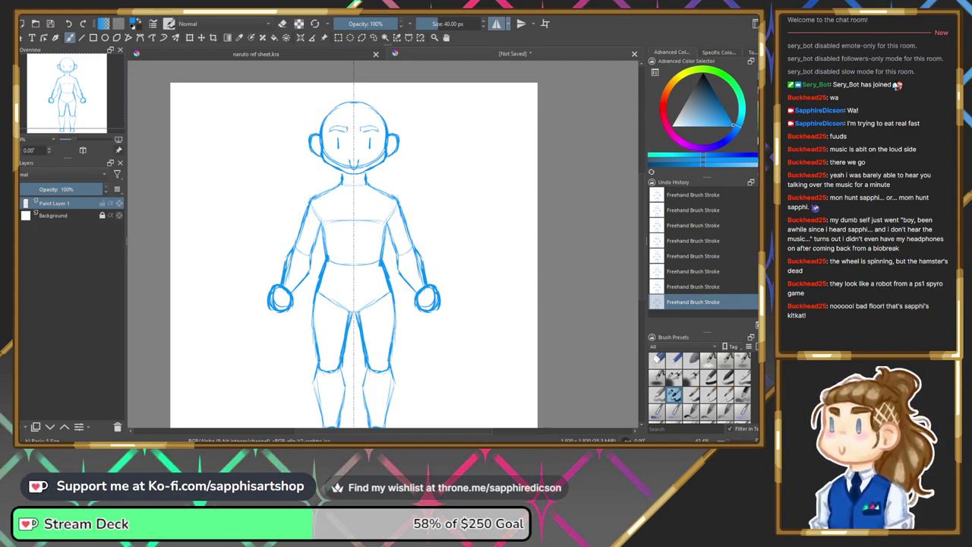
pyautogui.moveTo(341, 134); pyautogui.dragTo(349, 129)
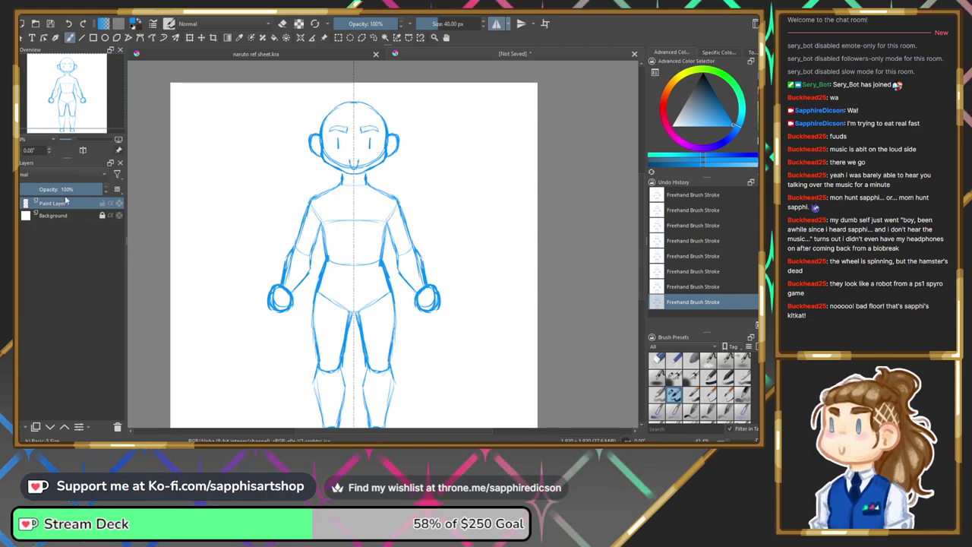
# Lower the sketch layer's opacity to 29% and add a new paint layer above it.
pyautogui.moveTo(63, 190); pyautogui.dragTo(58, 191)
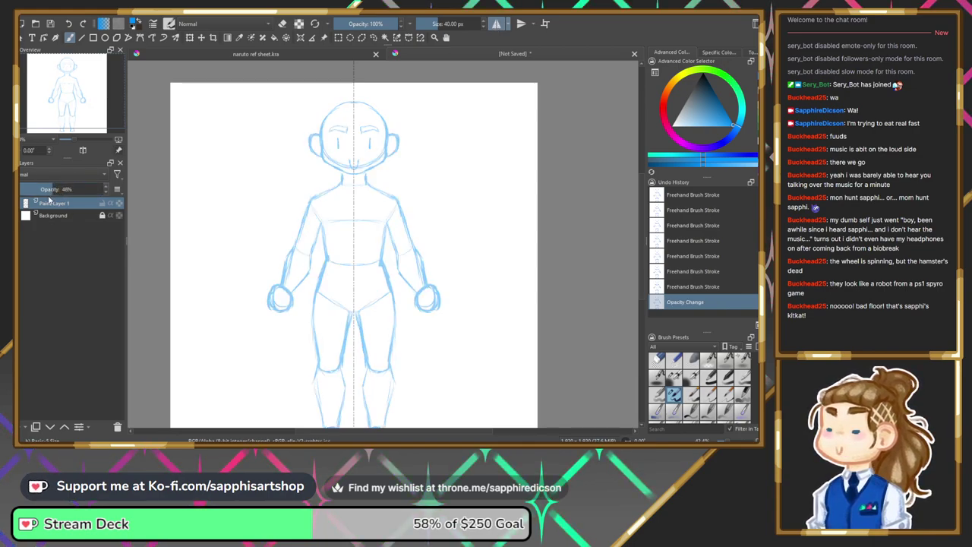
pyautogui.press('Insert')
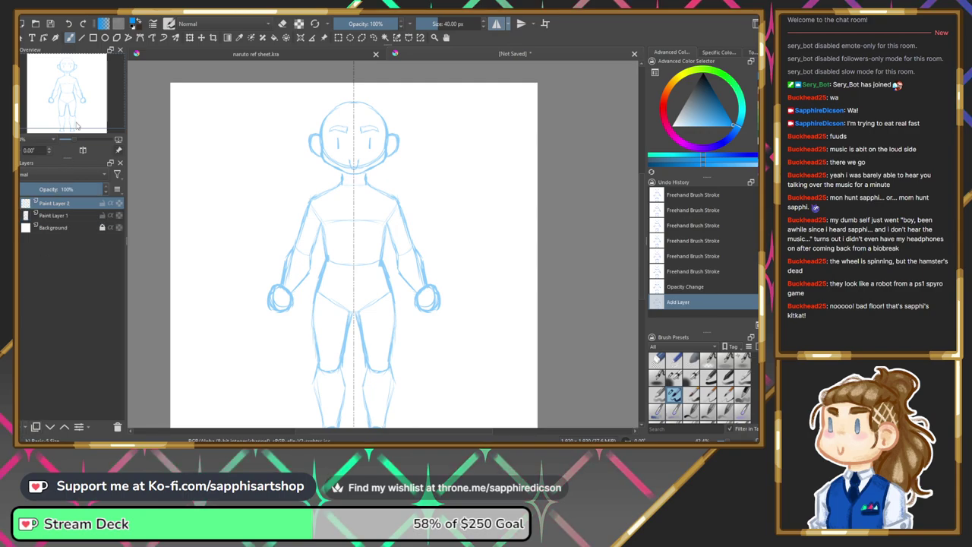
pyautogui.moveTo(74, 89)
pyautogui.mouseDown()
pyautogui.moveTo(75, 107)
pyautogui.moveTo(75, 96)
pyautogui.mouseUp()
pyautogui.click(57, 218)
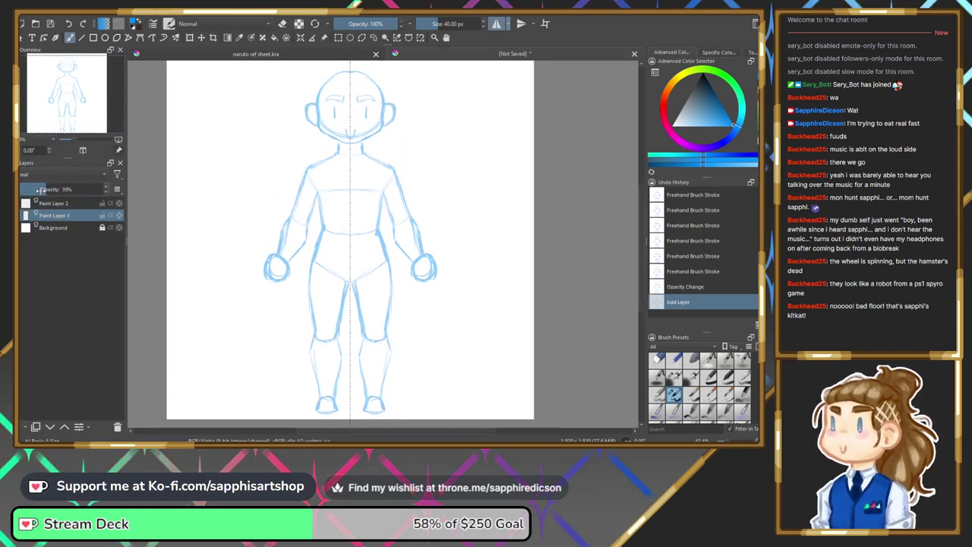
pyautogui.moveTo(40, 191); pyautogui.dragTo(36, 190)
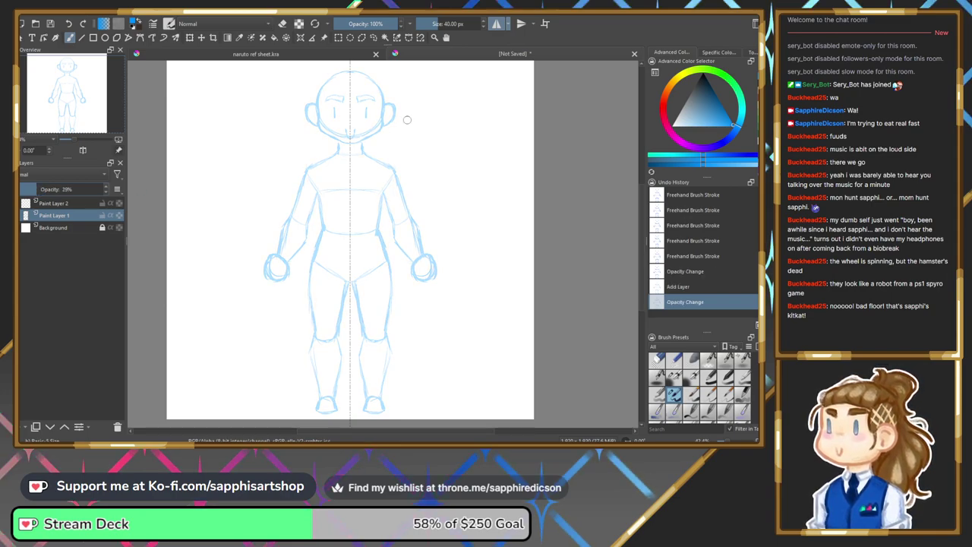
# Change the brush colour to a dark navy blue for the line work.
pyautogui.moveTo(737, 126); pyautogui.dragTo(731, 138)
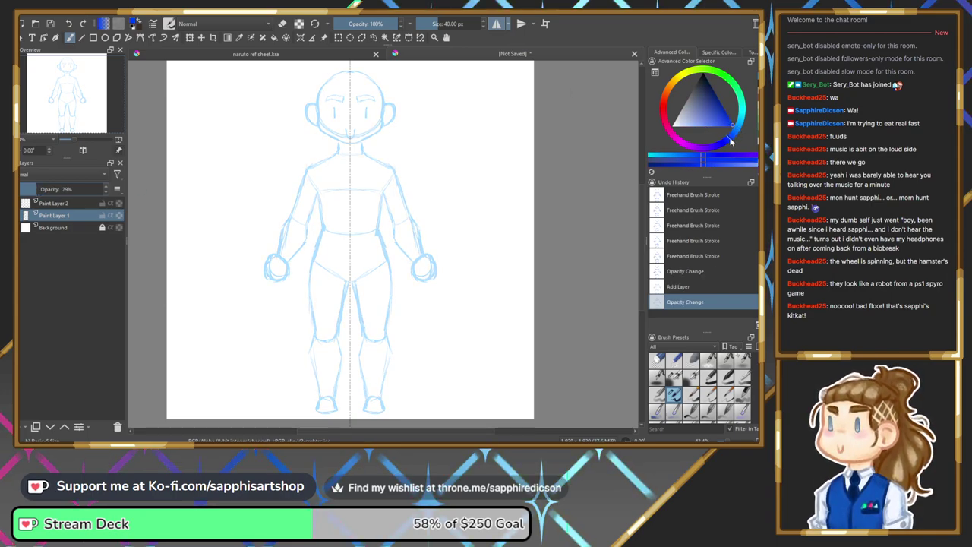
pyautogui.click(719, 125)
pyautogui.click(714, 127)
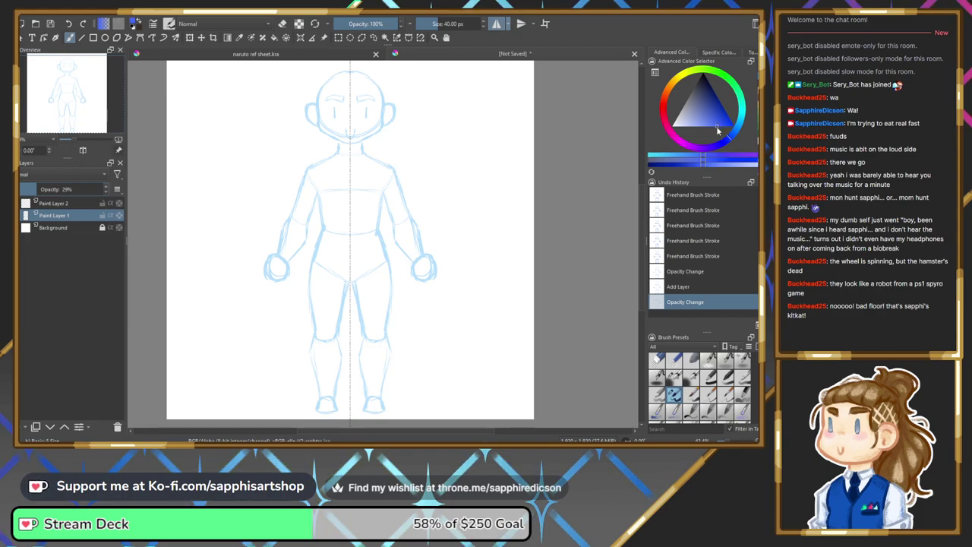
pyautogui.click(725, 131)
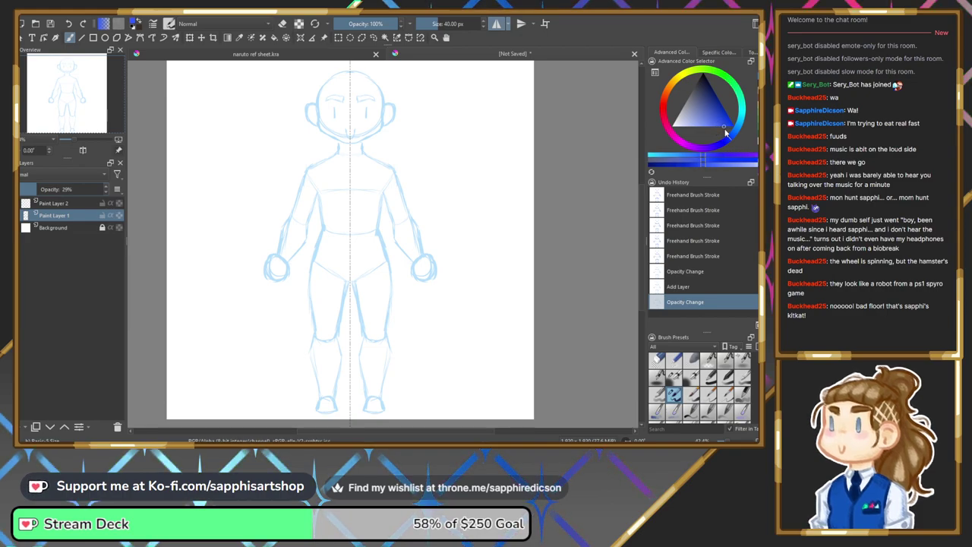
pyautogui.moveTo(725, 129); pyautogui.dragTo(716, 103)
pyautogui.click(717, 98)
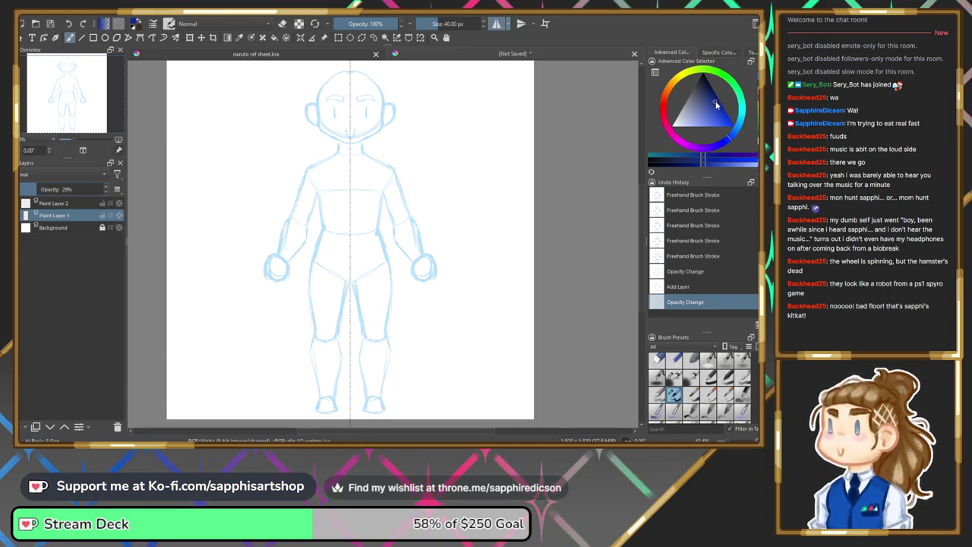
# Undo the test stroke made on the faded sketch layer and make Paint Layer 2 the active layer.
pyautogui.moveTo(339, 123); pyautogui.dragTo(265, 95)
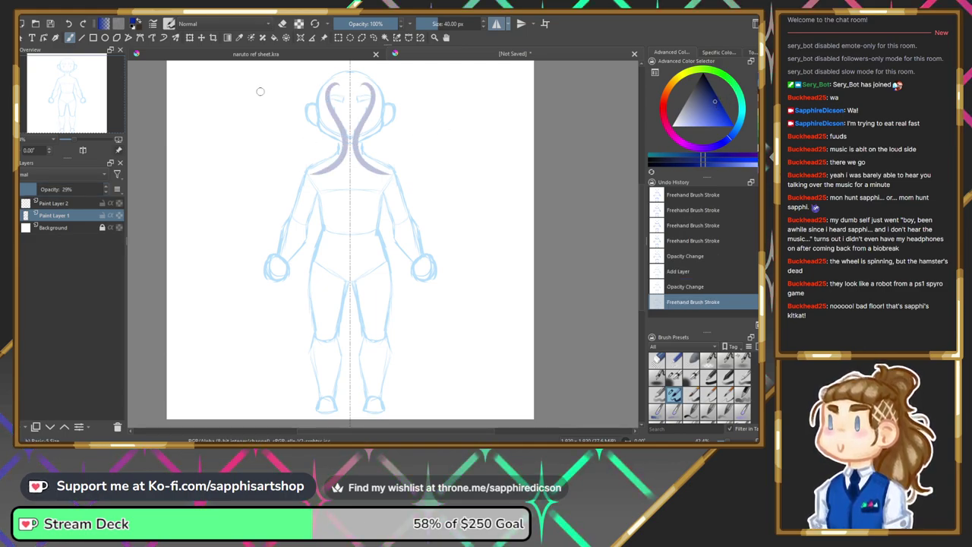
pyautogui.hotkey('ctrl', 'z')
pyautogui.click(72, 204)
# Trace the mirrored inner leg outlines from the crotch down to the feet in navy, including the tops of the feet.
pyautogui.moveTo(76, 97); pyautogui.dragTo(78, 121)
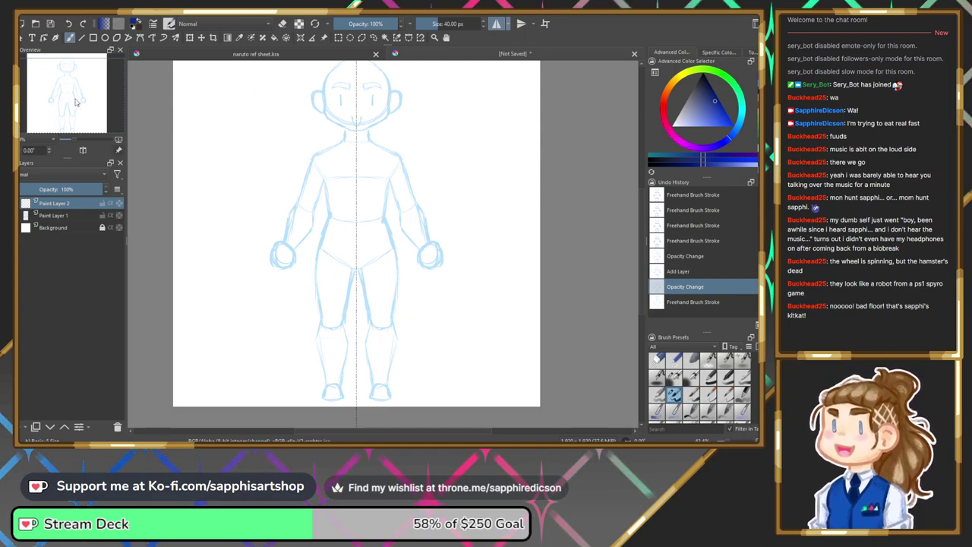
pyautogui.moveTo(76, 104); pyautogui.dragTo(79, 105)
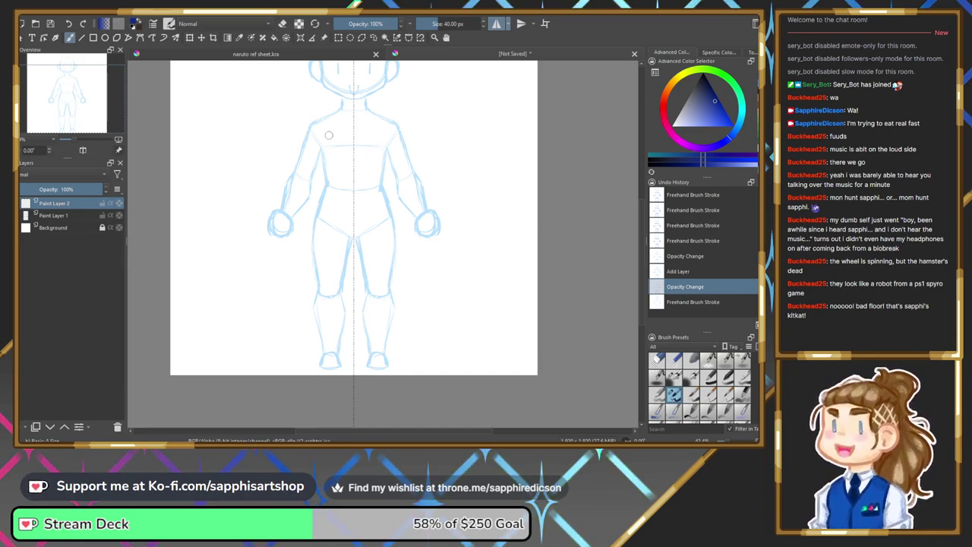
pyautogui.click(349, 234)
pyautogui.moveTo(353, 233); pyautogui.dragTo(346, 255)
pyautogui.moveTo(347, 249); pyautogui.dragTo(344, 303)
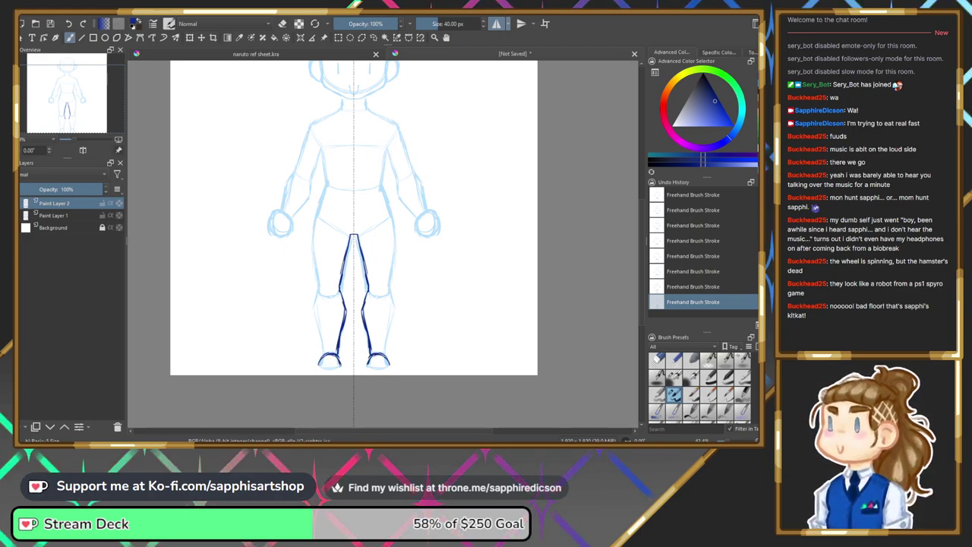
# Trace the soles of the feet and the mirrored outer body outline in navy, from the ankles past the hips to the chest.
pyautogui.moveTo(319, 364); pyautogui.dragTo(340, 365)
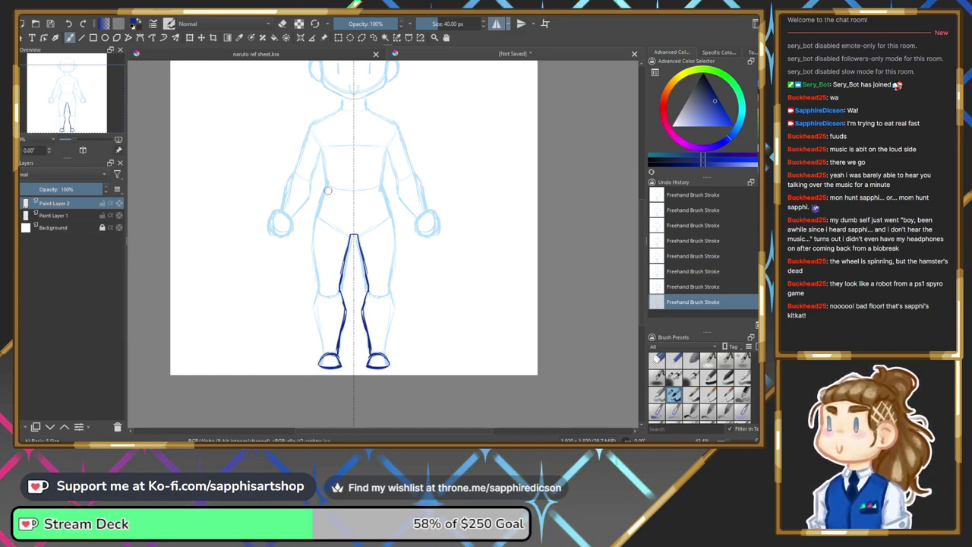
pyautogui.moveTo(327, 185)
pyautogui.mouseDown()
pyautogui.moveTo(312, 234)
pyautogui.moveTo(312, 313)
pyautogui.mouseUp()
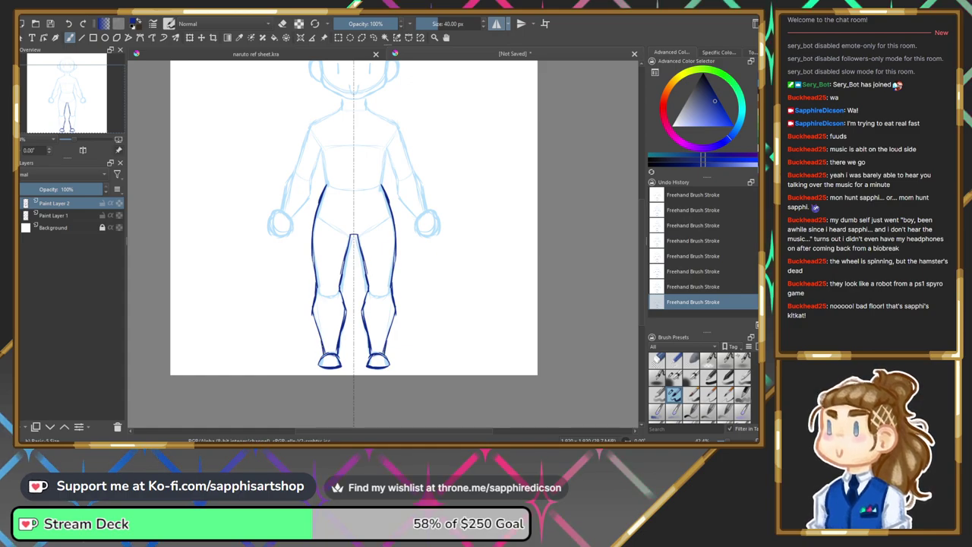
pyautogui.moveTo(80, 106); pyautogui.dragTo(82, 98)
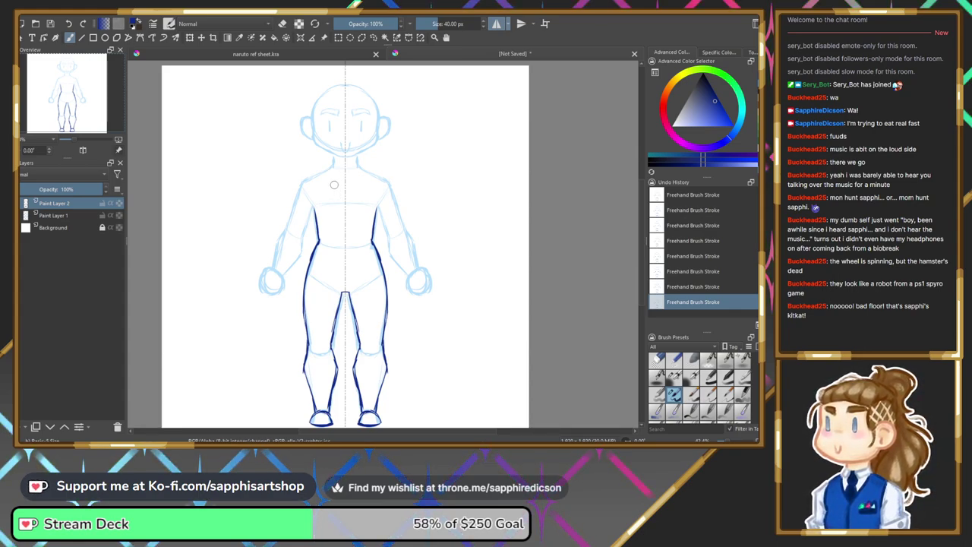
# Trace the mirrored hairline, hair bun and sides of the head in navy, and erase the rough lower jaw line.
pyautogui.moveTo(95, 122); pyautogui.dragTo(89, 99)
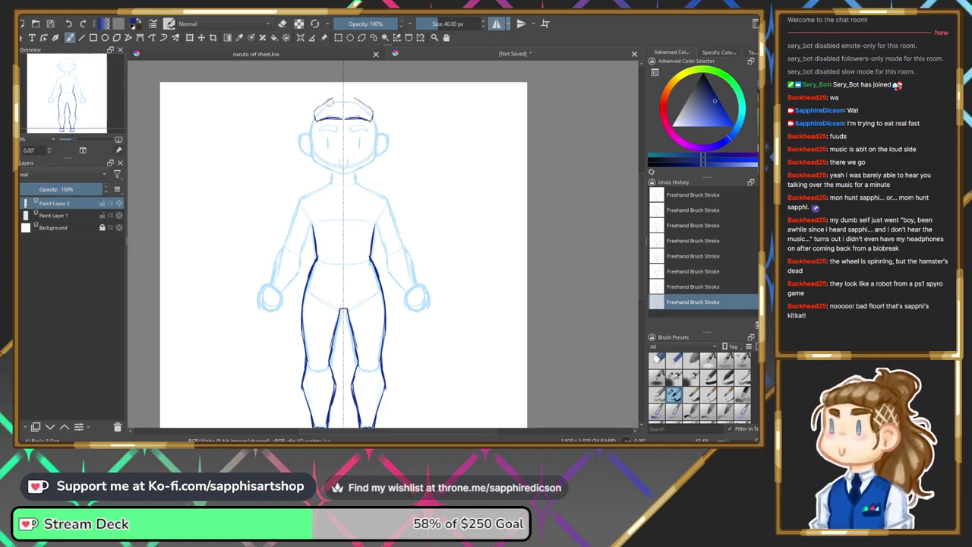
pyautogui.moveTo(329, 103); pyautogui.dragTo(343, 97)
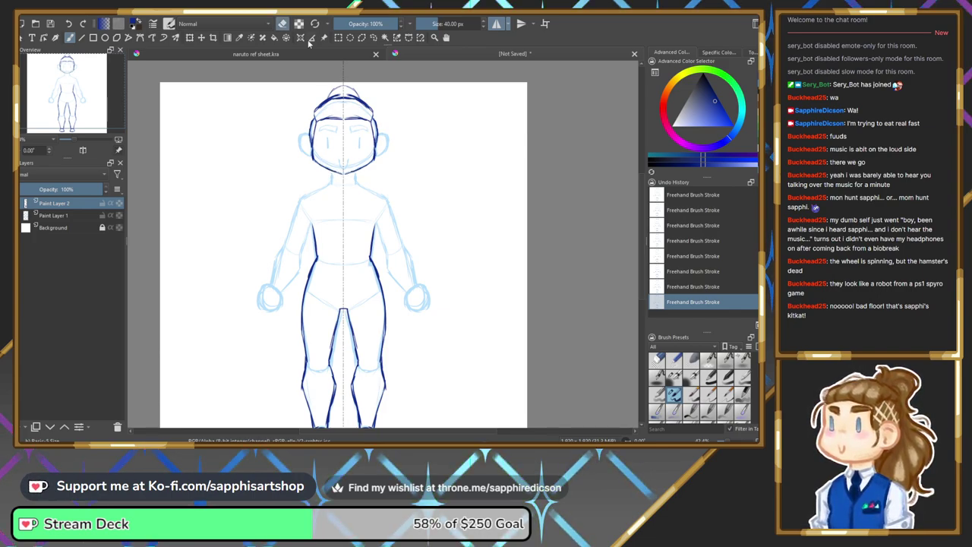
pyautogui.click(283, 23)
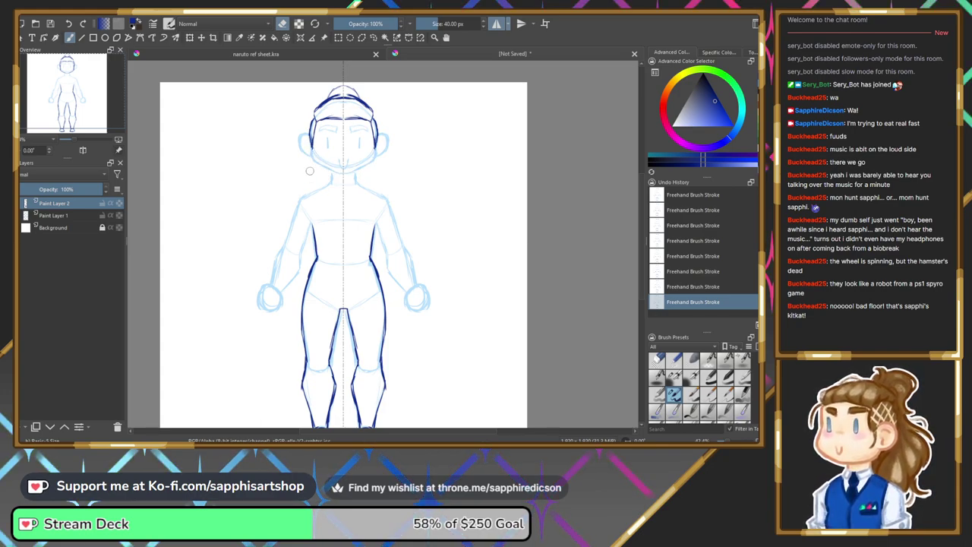
pyautogui.press('e')
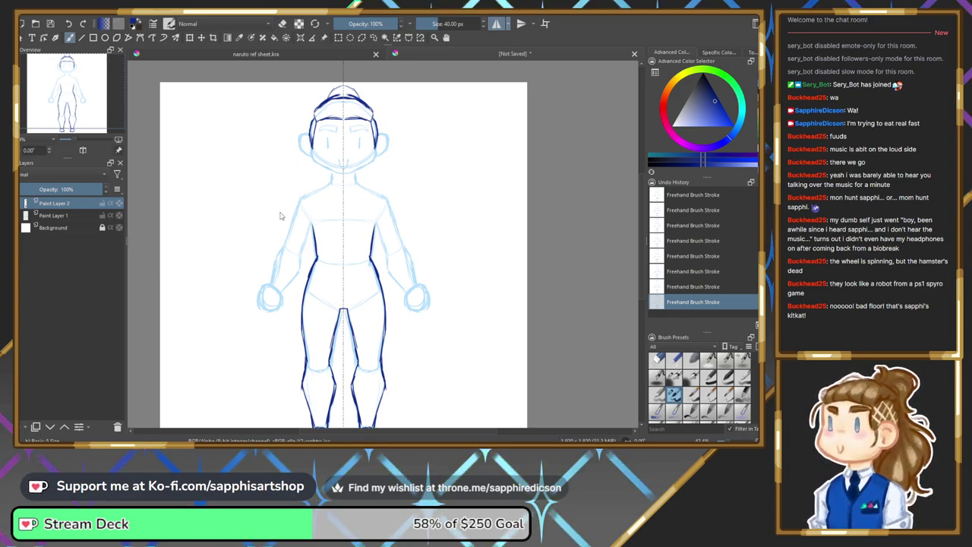
# Save the drawing as monhun sapphi.kra and briefly hide Paint Layer 1 to check the navy lines on their own.
pyautogui.press('Return')
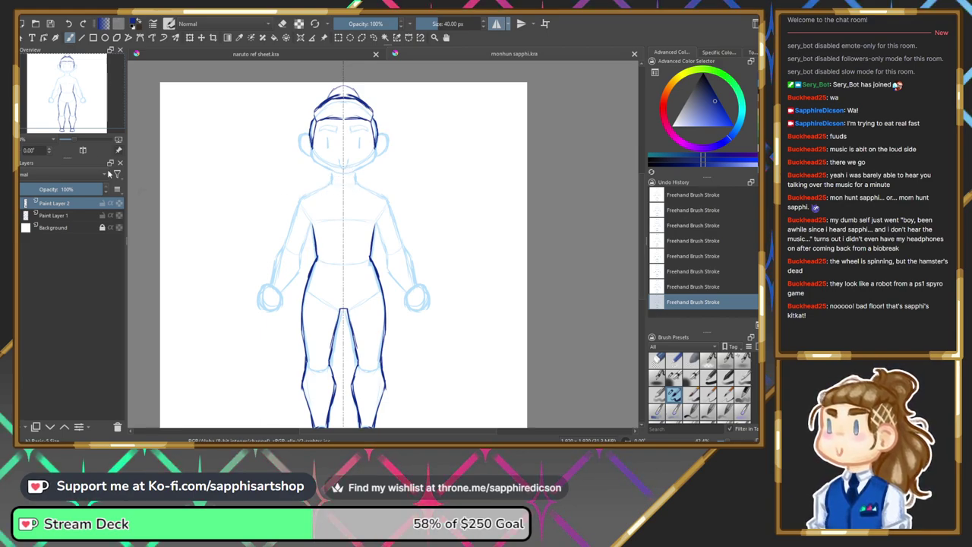
pyautogui.moveTo(90, 109)
pyautogui.mouseDown()
pyautogui.moveTo(90, 121)
pyautogui.moveTo(90, 110)
pyautogui.mouseUp()
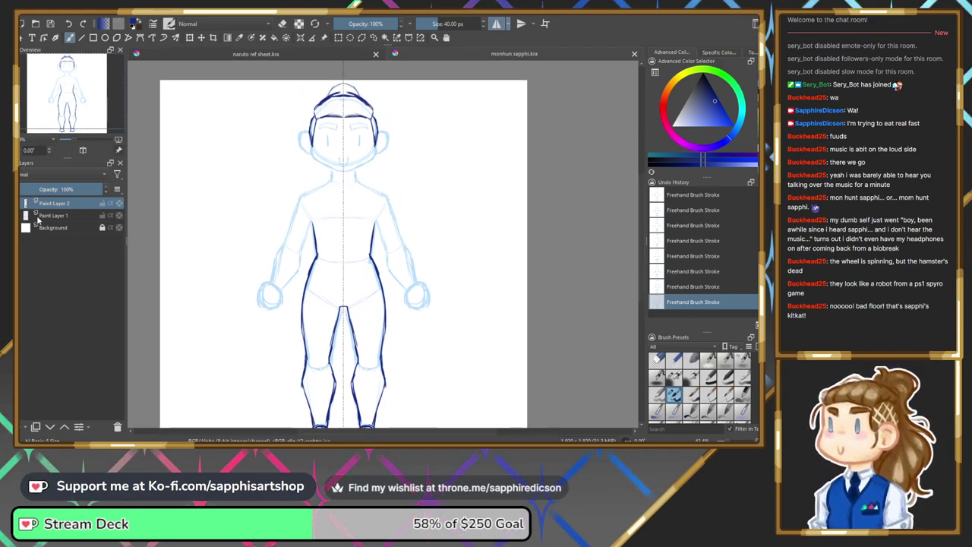
pyautogui.click(17, 214)
pyautogui.click(17, 215)
pyautogui.click(17, 215)
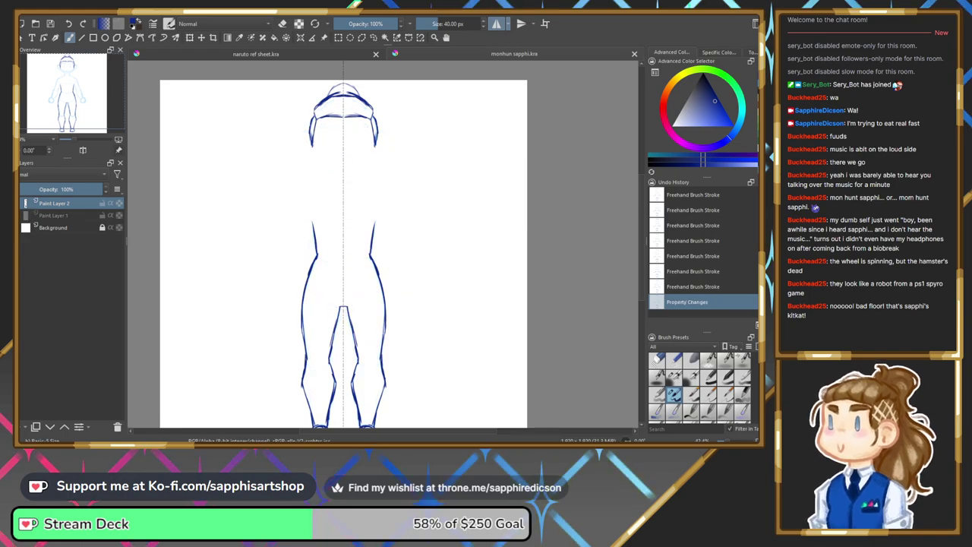
pyautogui.click(17, 215)
# Undo the last four chin strokes and retrace the mirrored jaw and chin in navy.
pyautogui.scroll(2, 69, 105)
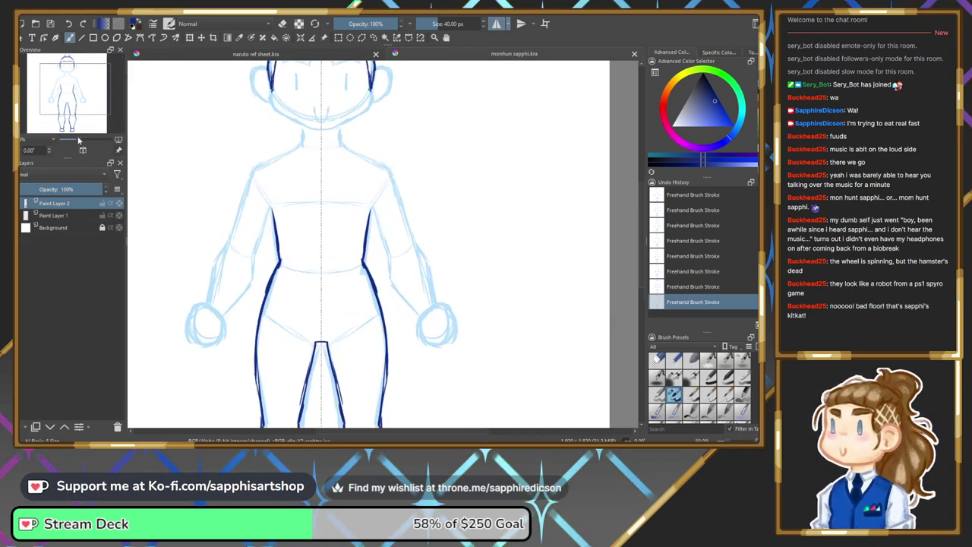
pyautogui.moveTo(69, 105); pyautogui.dragTo(68, 90)
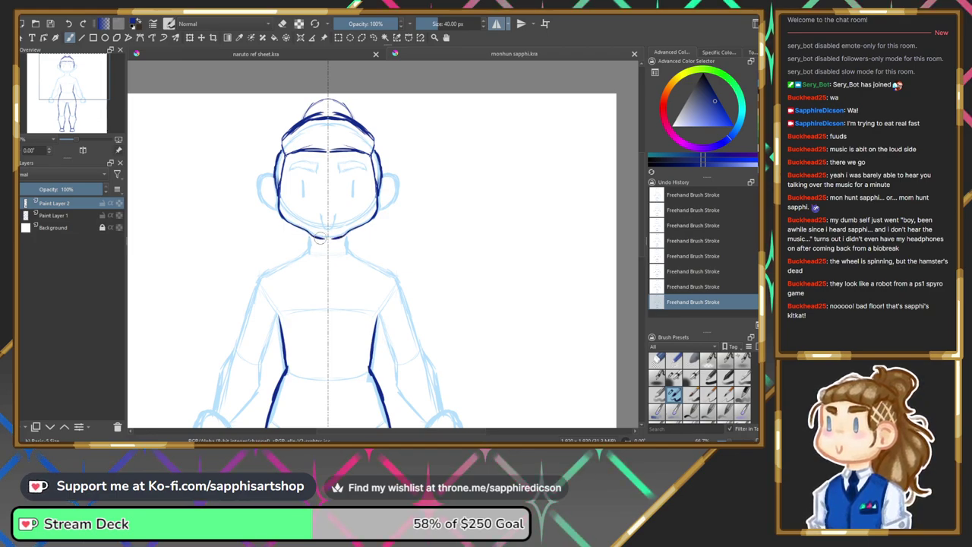
pyautogui.hotkey('ctrl', 'z')
pyautogui.hotkey('ctrl', 'z')
pyautogui.hotkey('ctrl', 'z')
pyautogui.hotkey('ctrl', 'z')
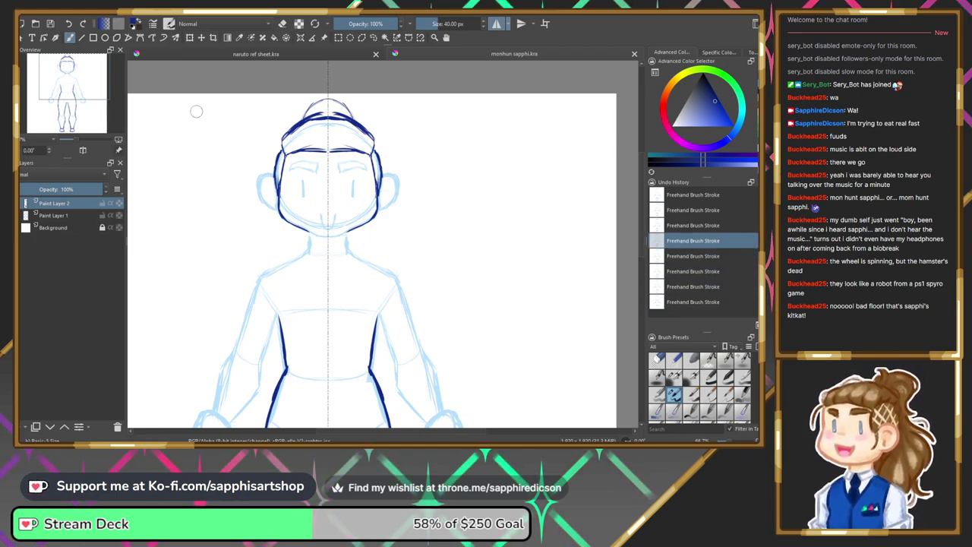
pyautogui.moveTo(286, 220); pyautogui.dragTo(302, 229)
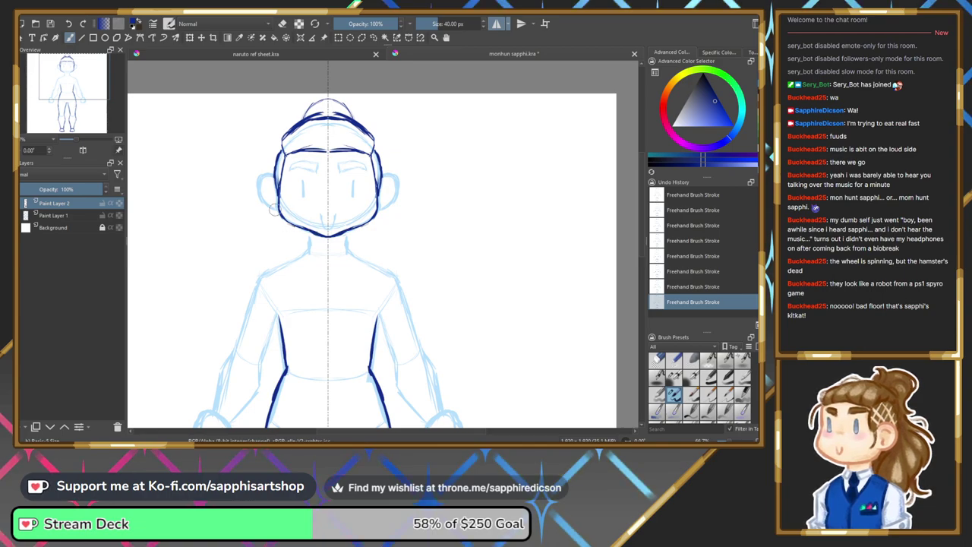
# Erase the thick chin line, redraw it thinner, and check it with Paint Layer 1 briefly hidden.
pyautogui.press('e')
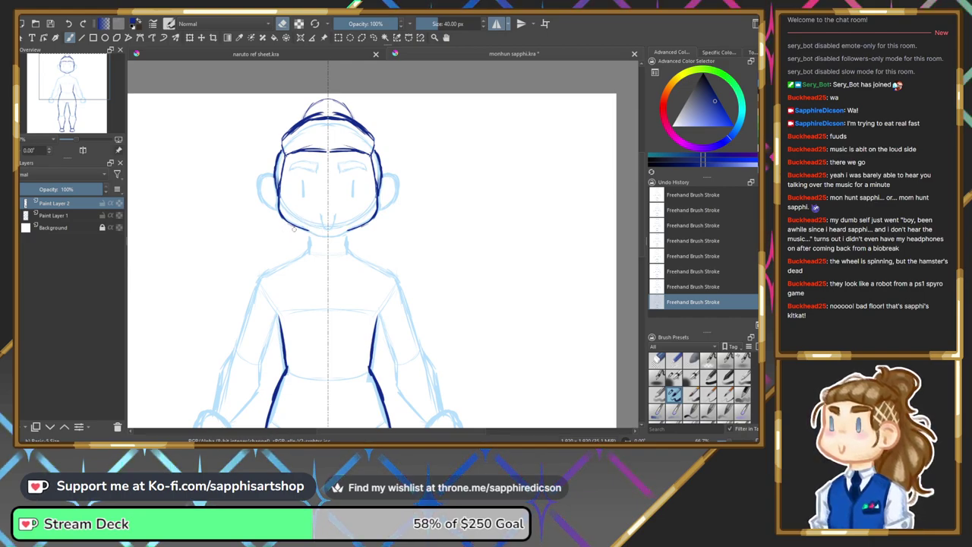
pyautogui.press('e')
pyautogui.click(26, 216)
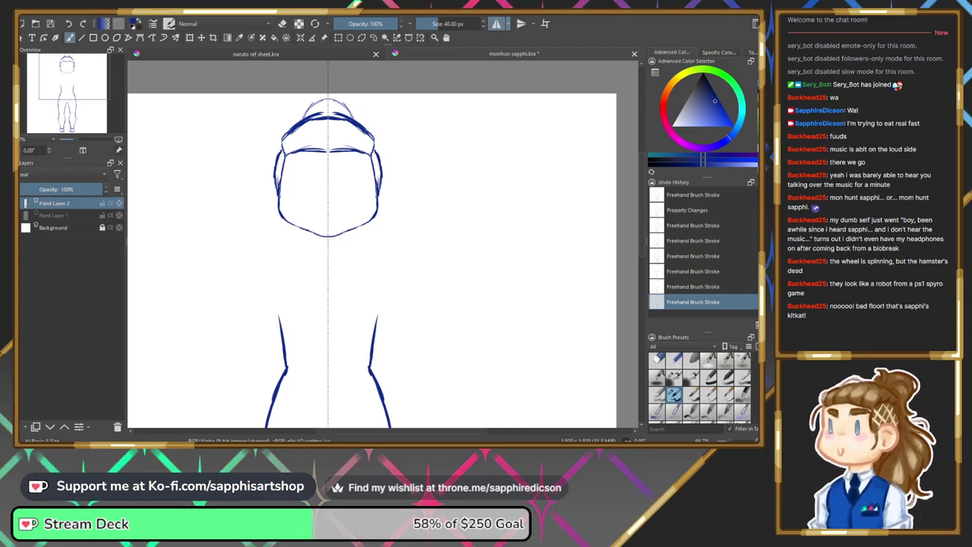
pyautogui.click(26, 216)
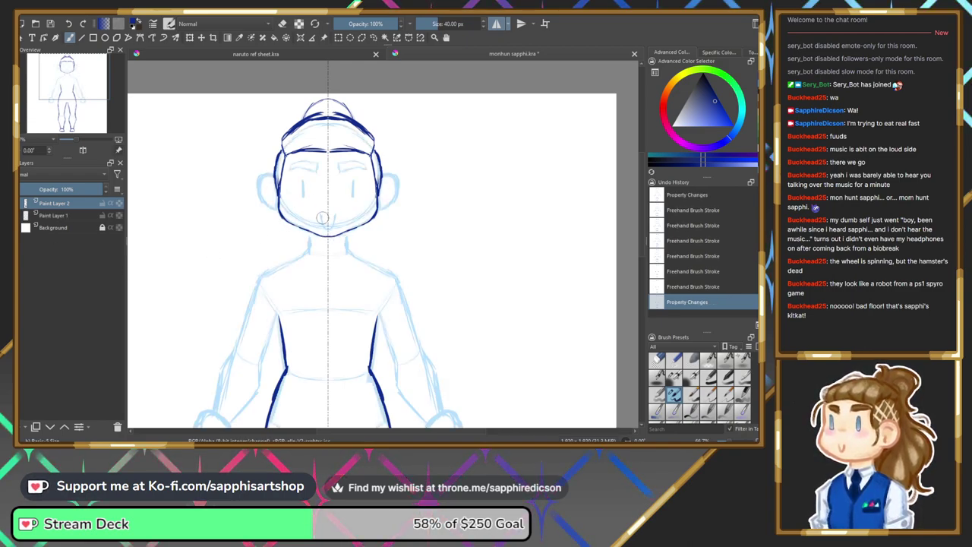
# Draw the nose, mirrored oval eyes and angled eyebrows in navy on the face.
pyautogui.moveTo(322, 215); pyautogui.dragTo(325, 228)
pyautogui.moveTo(323, 222); pyautogui.dragTo(328, 229)
pyautogui.moveTo(299, 179); pyautogui.dragTo(308, 196)
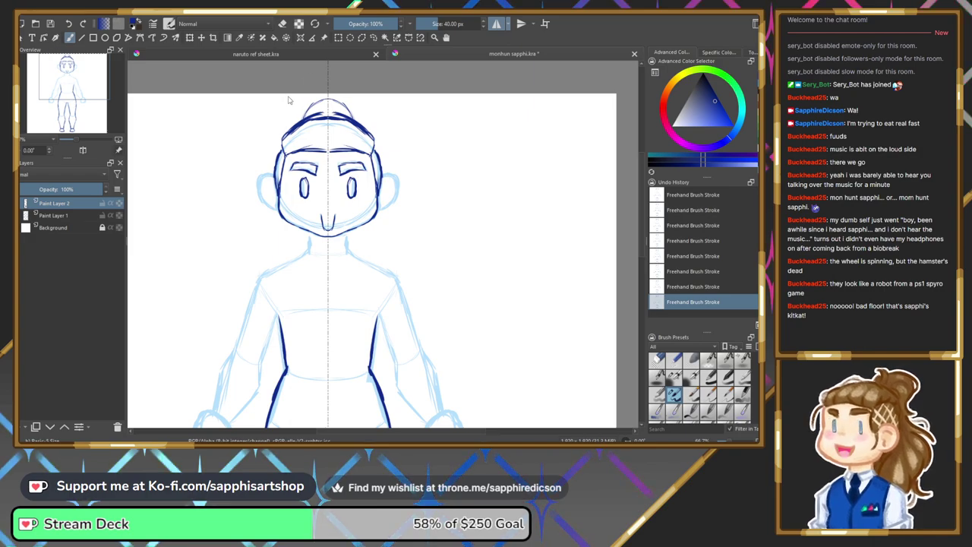
# Open sister png 1.png to study the two characters' heads as reference, and return to monhun sapphi.kra.
pyautogui.doubleClick(232, 145)
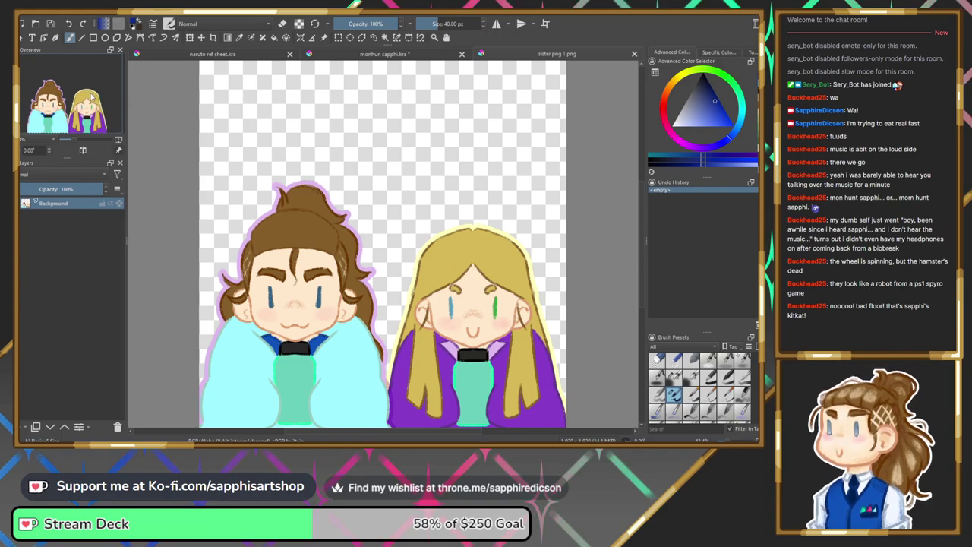
pyautogui.moveTo(89, 97); pyautogui.dragTo(92, 106)
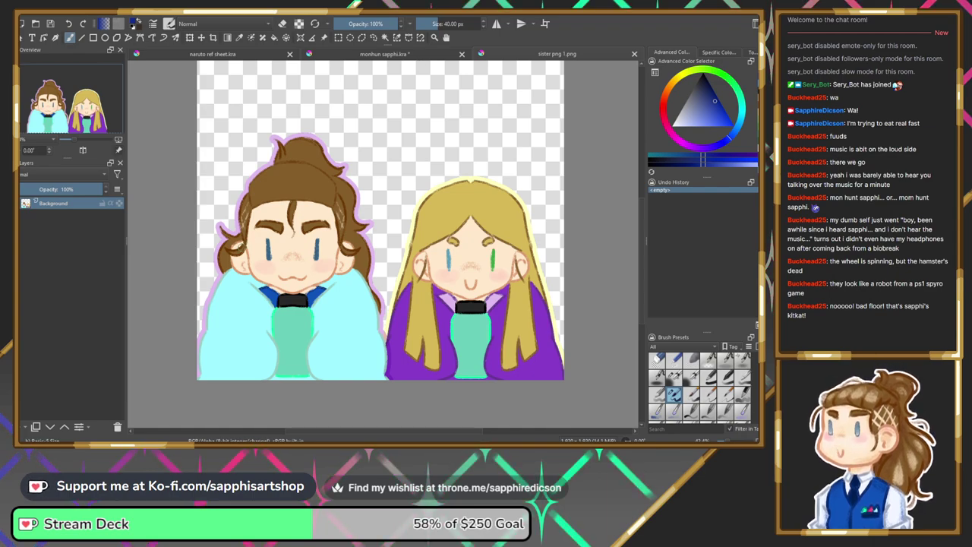
pyautogui.click(395, 55)
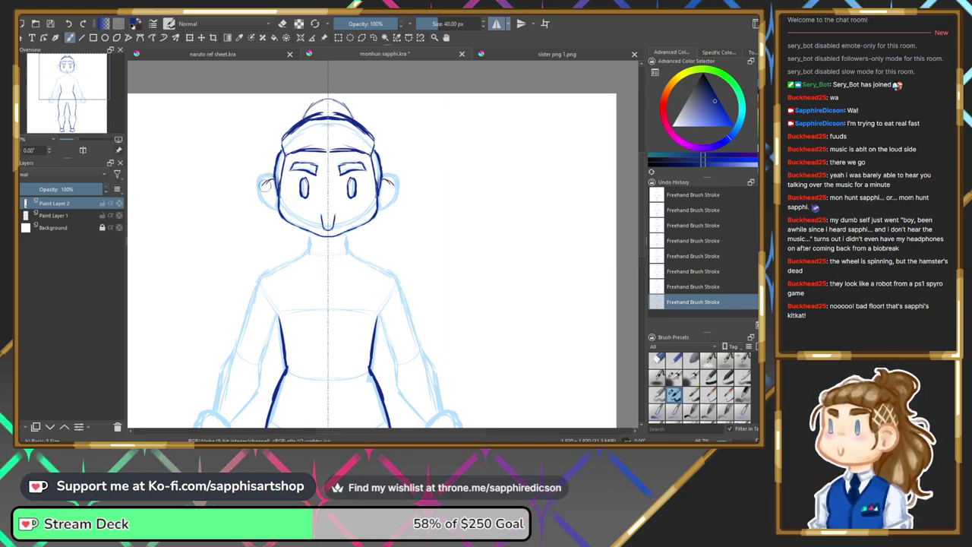
# Draw the mirrored ears in navy at the sides of the head and check them with Paint Layer 1 briefly hidden.
pyautogui.moveTo(264, 187); pyautogui.dragTo(279, 212)
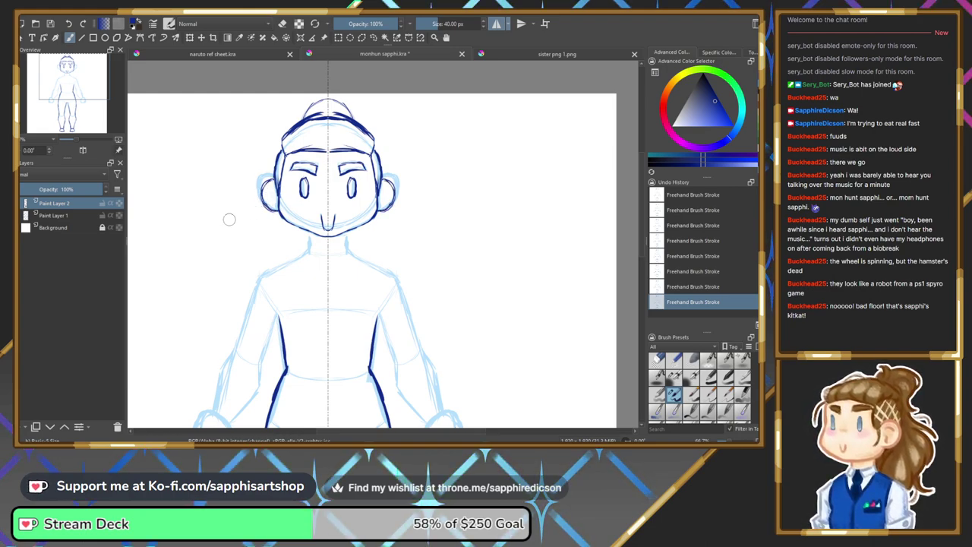
pyautogui.click(20, 215)
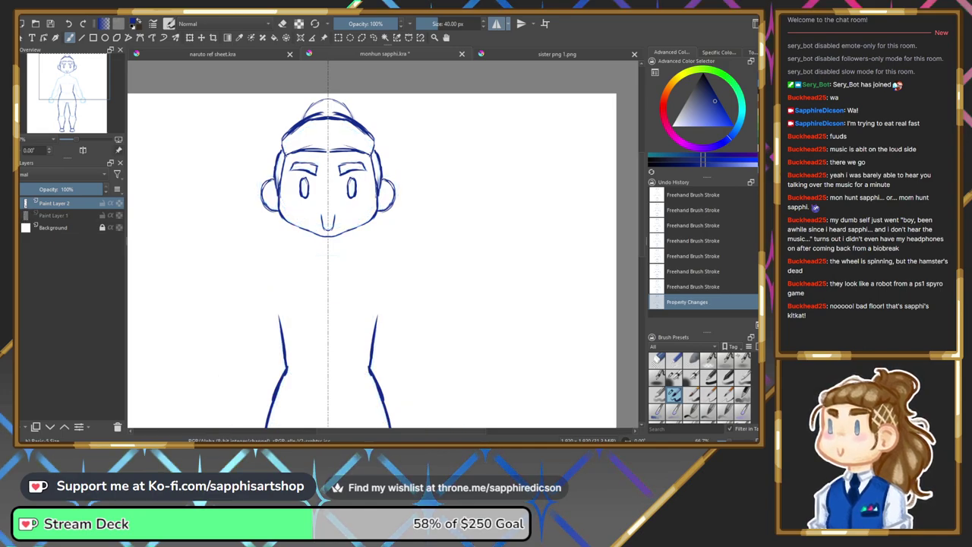
pyautogui.click(21, 215)
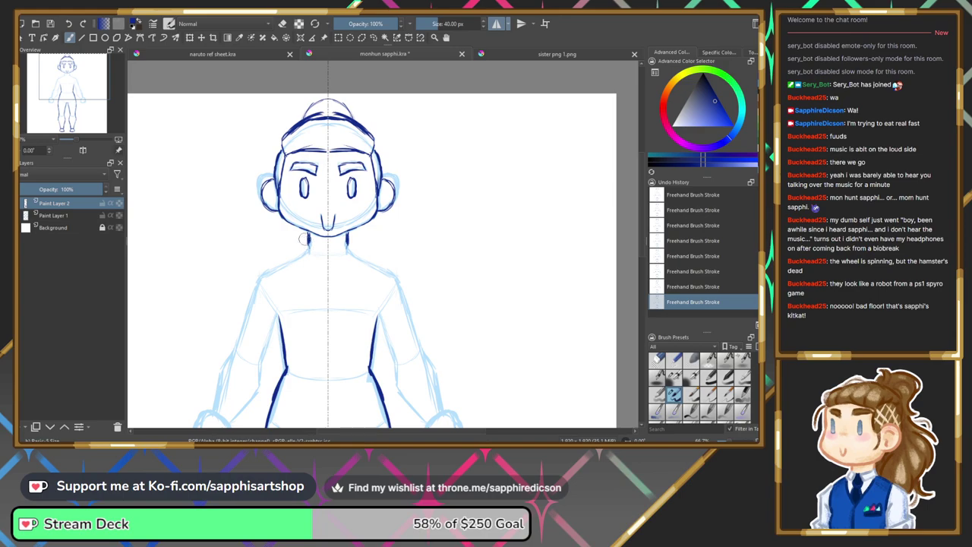
# Undo the navy neck strokes drawn below the jaw.
pyautogui.hotkey('ctrl', 'z')
pyautogui.hotkey('ctrl', 'z')
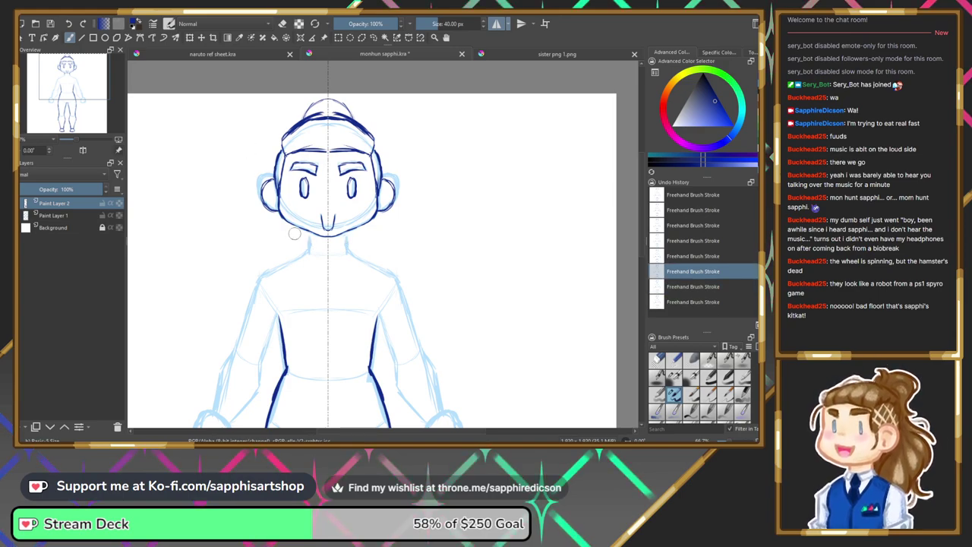
pyautogui.hotkey('ctrl', 'shift', 'z')
pyautogui.hotkey('ctrl', 'shift', 'z')
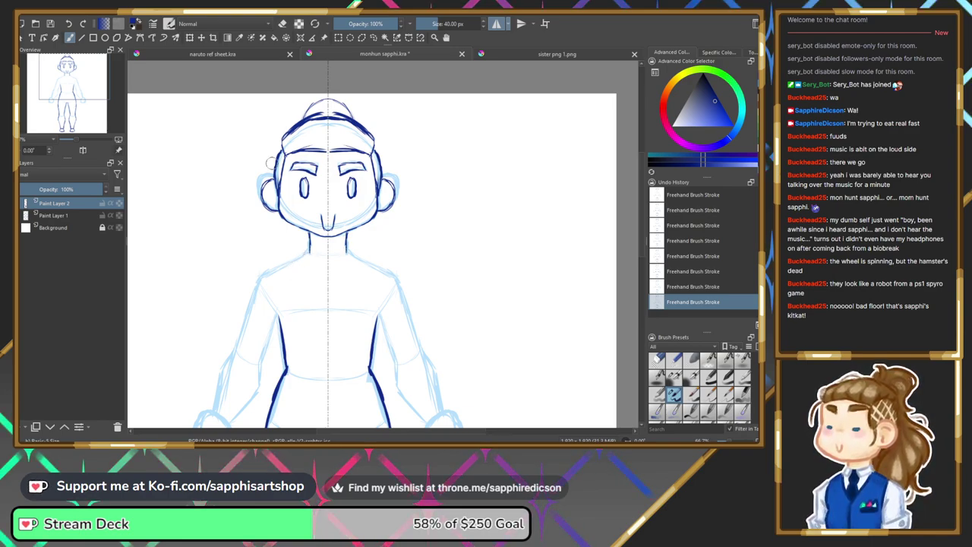
pyautogui.hotkey('ctrl', 'z')
pyautogui.hotkey('ctrl', 'z')
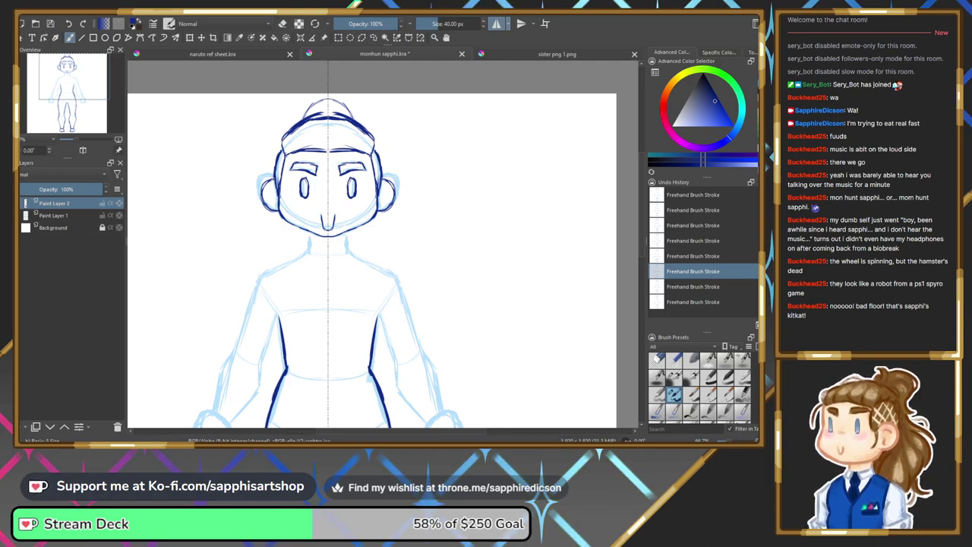
pyautogui.keyDown('ctrl'); pyautogui.click(65, 218); pyautogui.keyUp('ctrl')
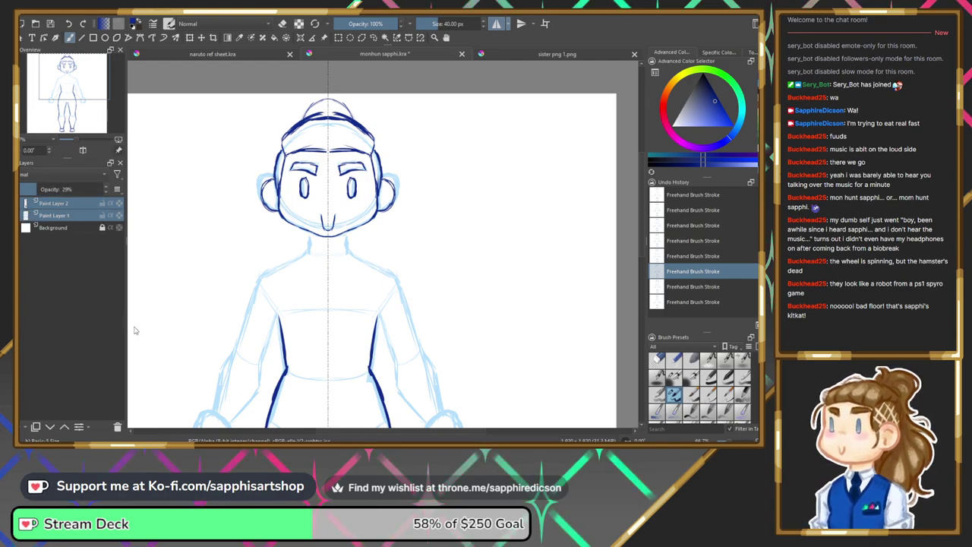
pyautogui.hotkey('ctrl', 'e')
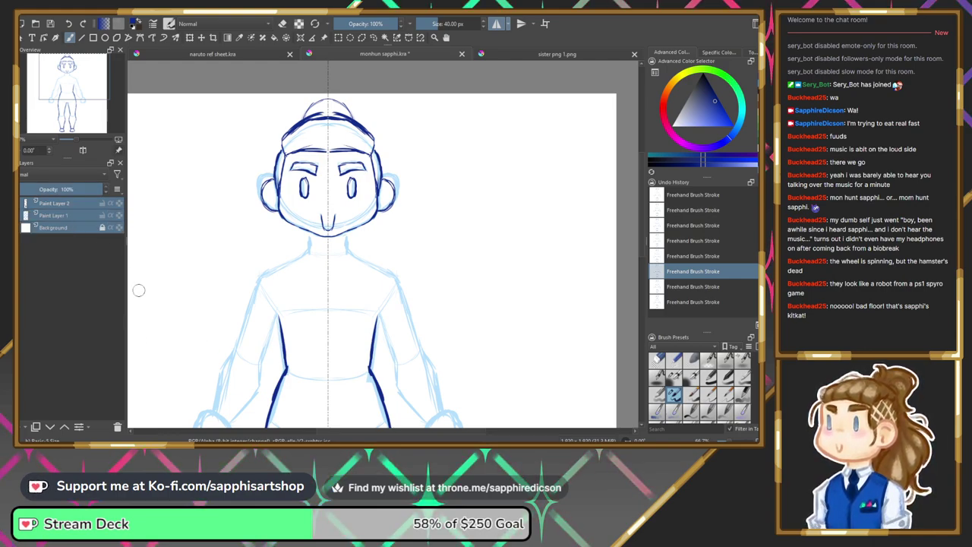
pyautogui.click(55, 202)
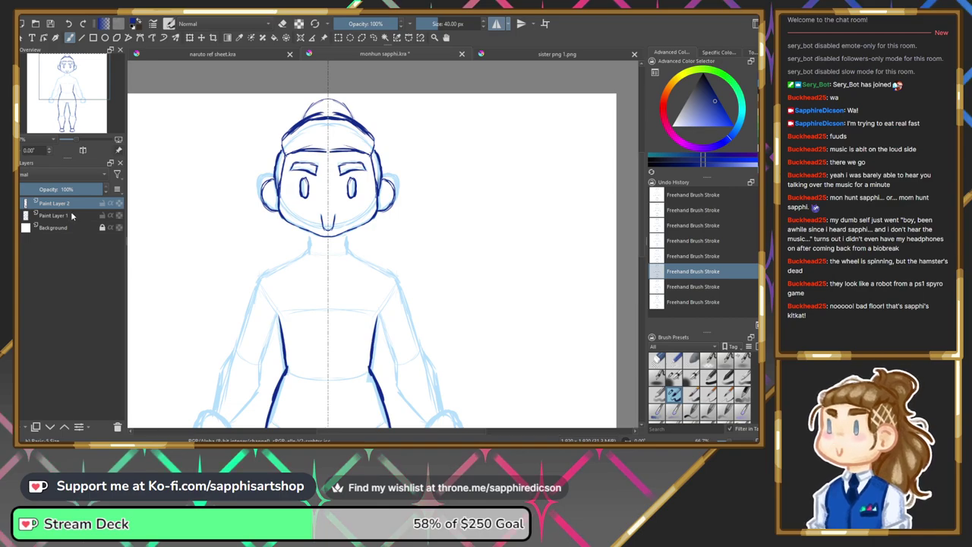
# Put Paint Layer 1 into a new group, move Paint Layer 2 into it as well, and collapse the group.
pyautogui.click(74, 216)
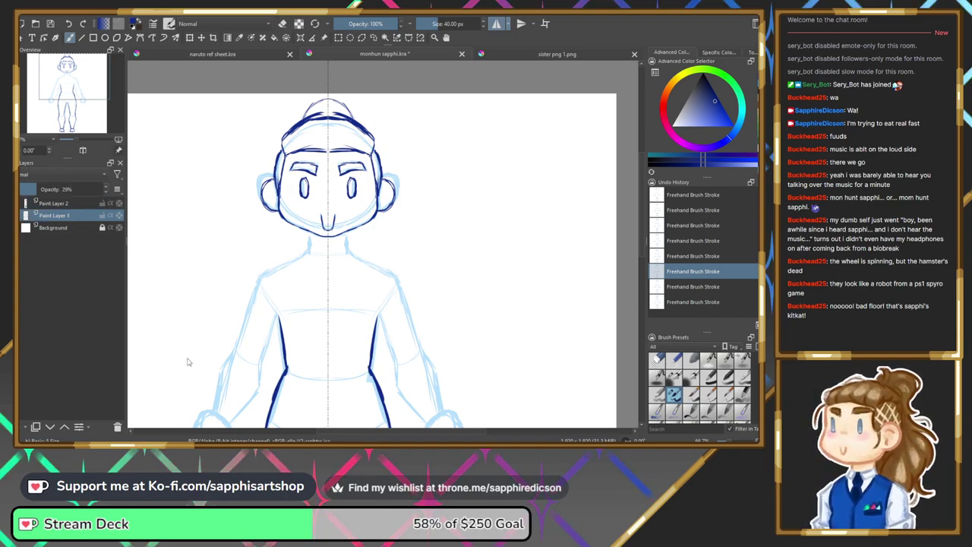
pyautogui.hotkey('ctrl', 'g')
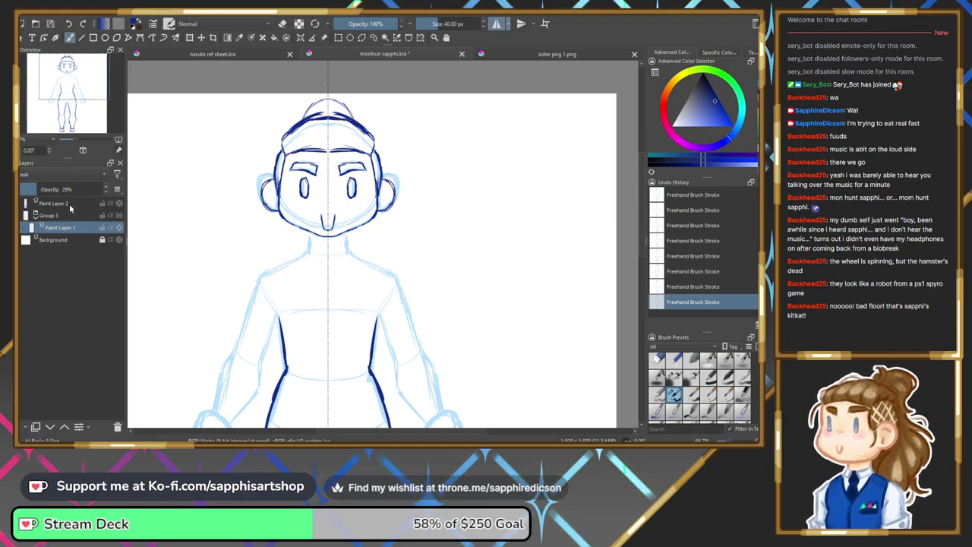
pyautogui.moveTo(75, 203); pyautogui.dragTo(73, 222)
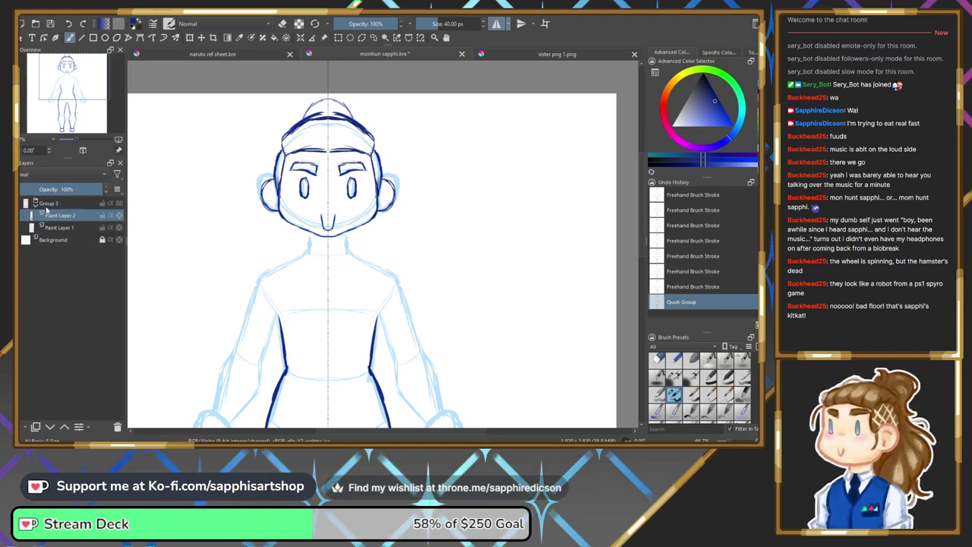
pyautogui.click(36, 204)
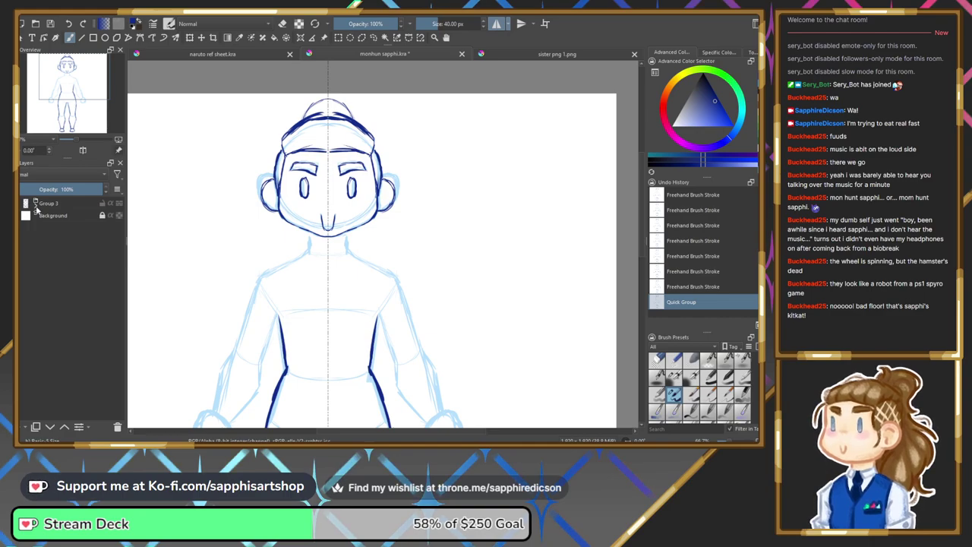
# Select the head on Group 3 with a freehand selection, move it slightly down toward the neck, apply the transform and deselect.
pyautogui.click(373, 38)
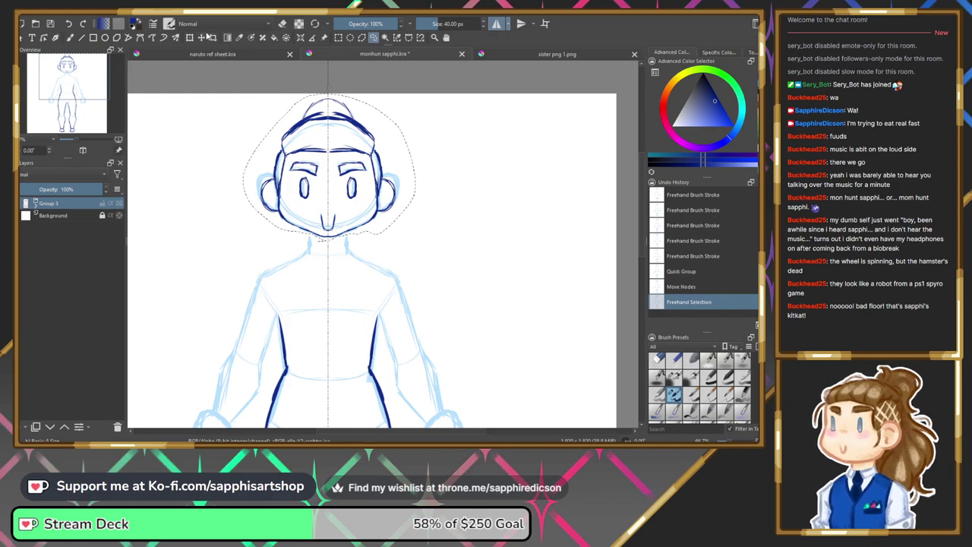
pyautogui.click(190, 37)
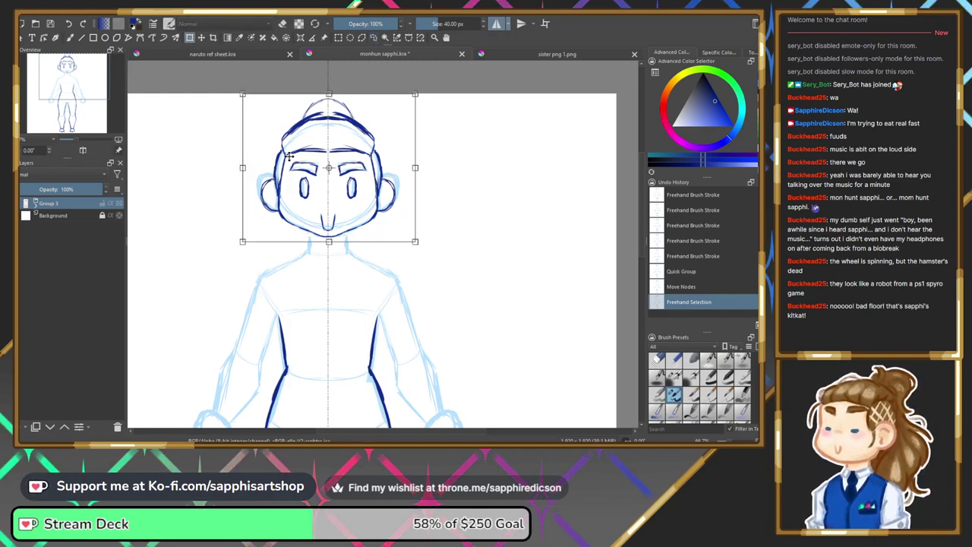
pyautogui.moveTo(351, 158); pyautogui.dragTo(353, 166)
pyautogui.press('Return')
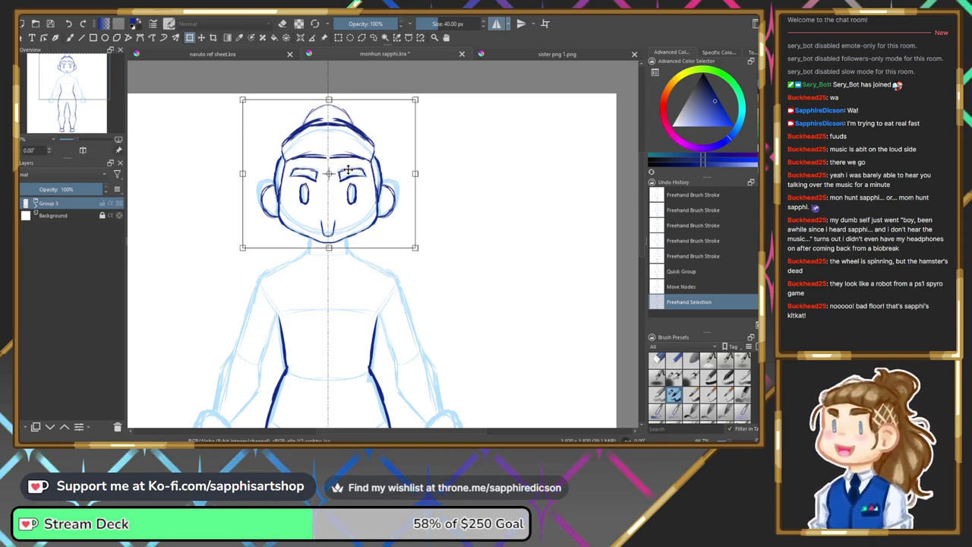
pyautogui.press('b')
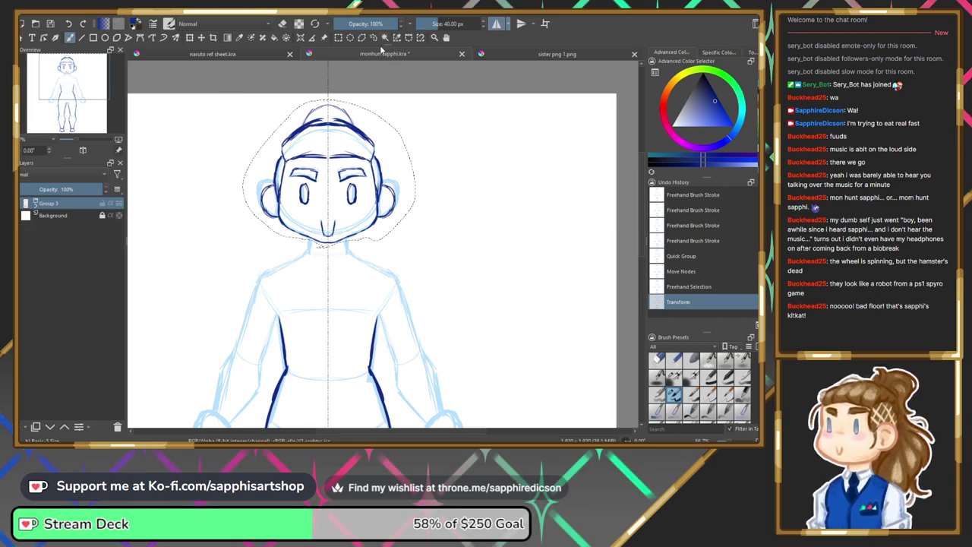
pyautogui.hotkey('ctrl', 'shift', 'a')
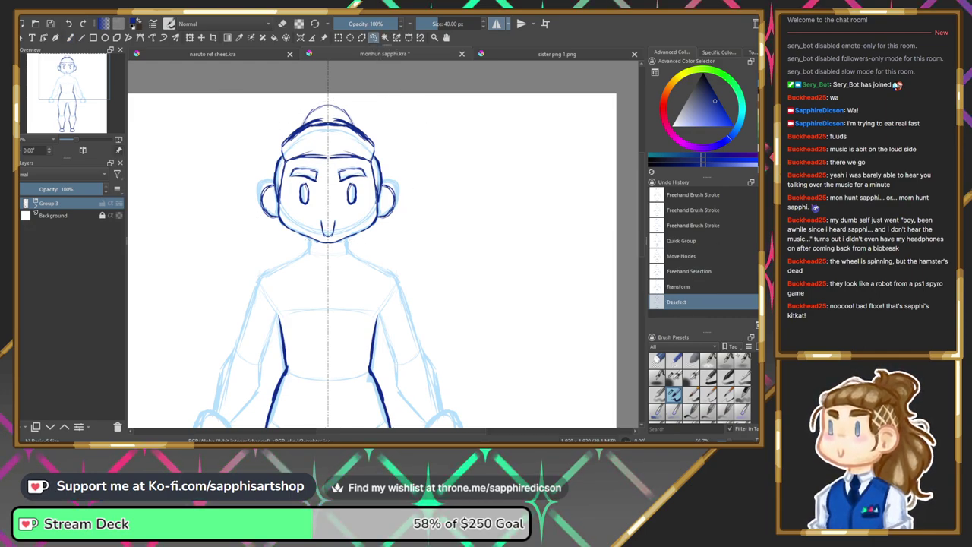
# Expand Group 3, draw the mirrored navy neck lines below the jaw on Paint Layer 2, and remove the old navy torso sides.
pyautogui.moveTo(94, 84); pyautogui.dragTo(91, 87)
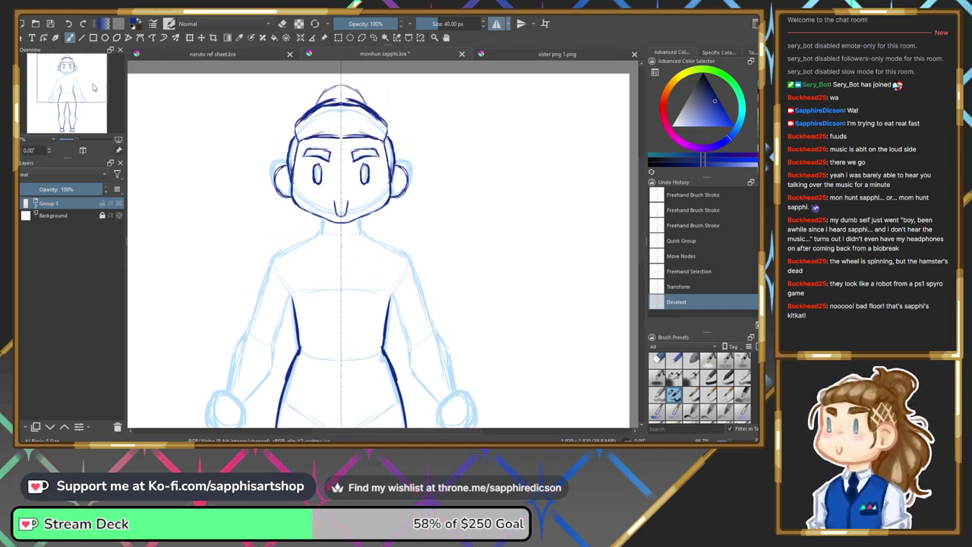
pyautogui.click(35, 204)
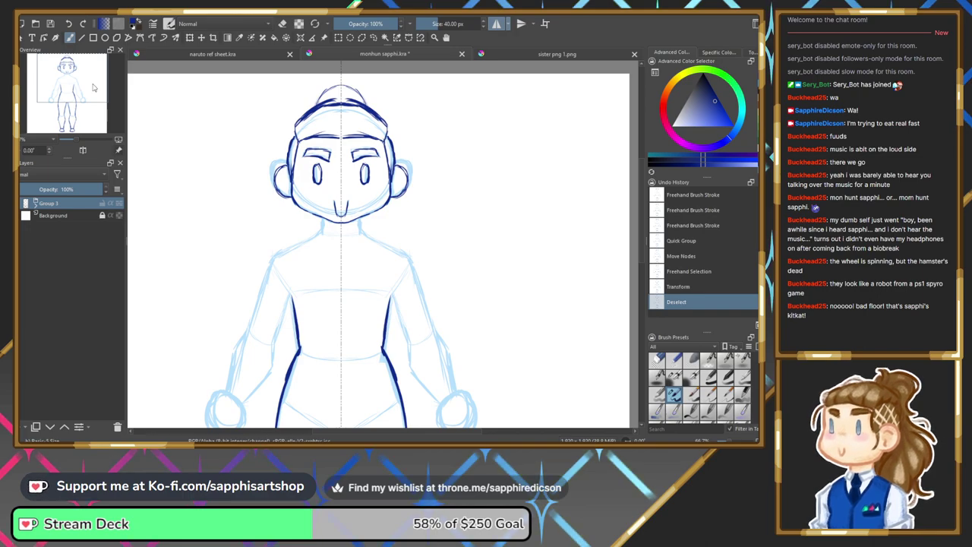
pyautogui.click(54, 215)
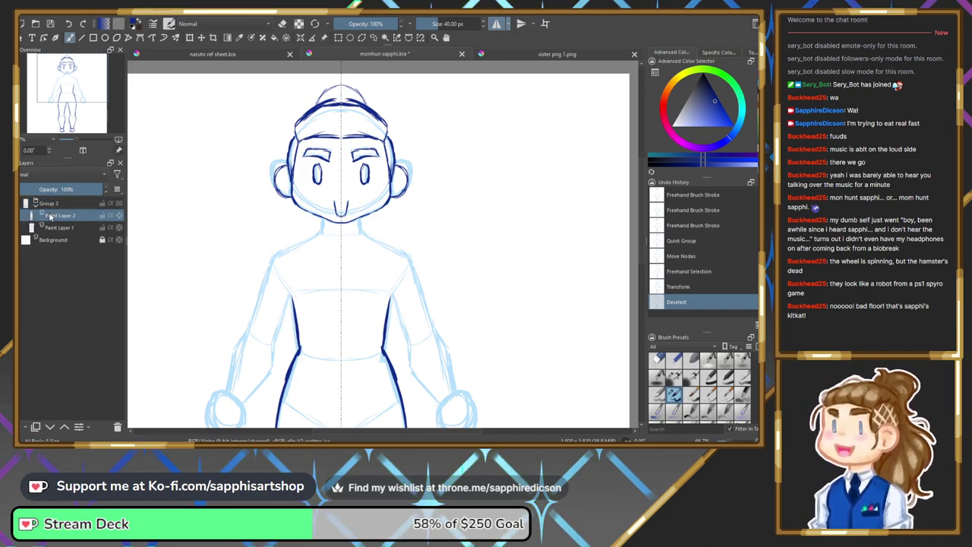
pyautogui.moveTo(324, 220); pyautogui.dragTo(324, 232)
pyautogui.moveTo(324, 220); pyautogui.dragTo(322, 233)
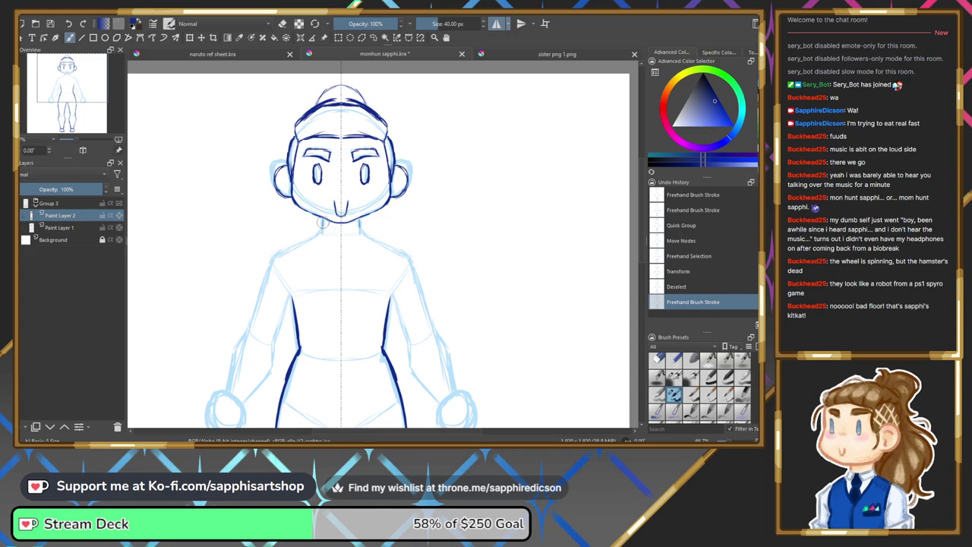
pyautogui.click(316, 230)
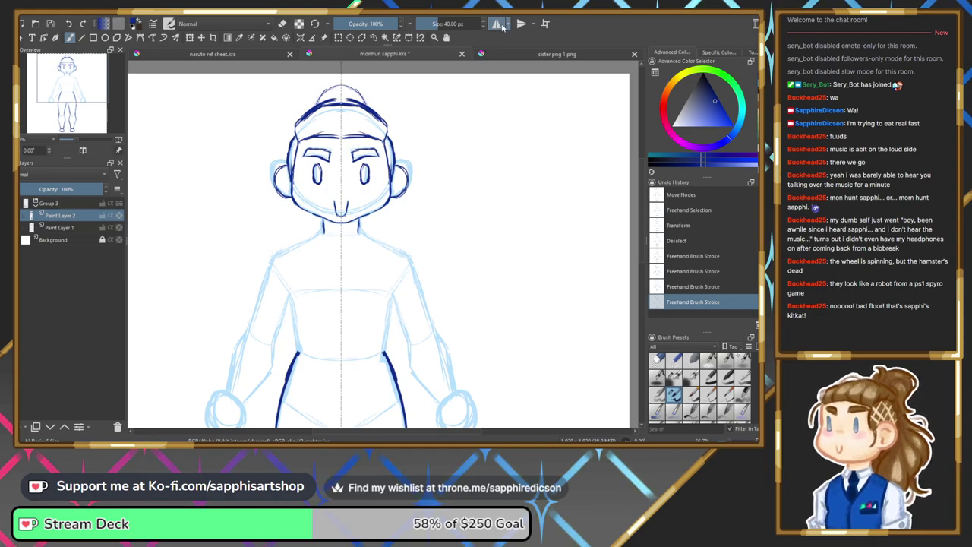
pyautogui.click(498, 24)
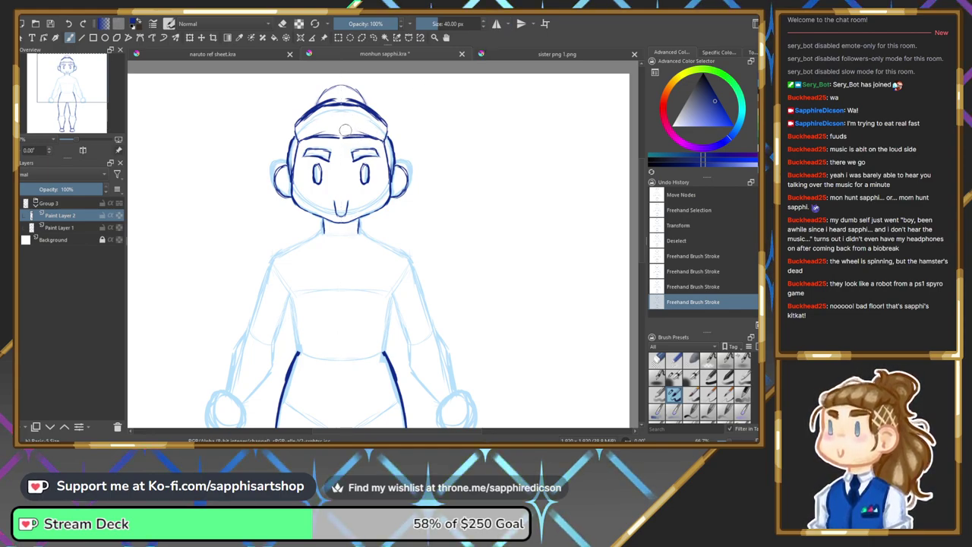
pyautogui.click(497, 24)
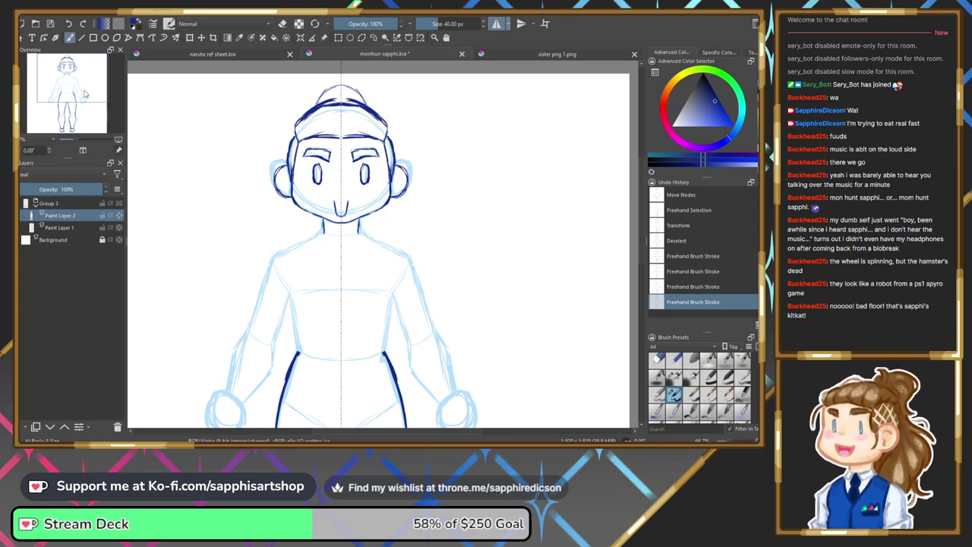
# Try to trace the torso side and the shoulder slope beside the neck in navy.
pyautogui.moveTo(82, 95)
pyautogui.mouseDown()
pyautogui.moveTo(82, 135)
pyautogui.moveTo(81, 100)
pyautogui.mouseUp()
pyautogui.moveTo(311, 244); pyautogui.dragTo(319, 295)
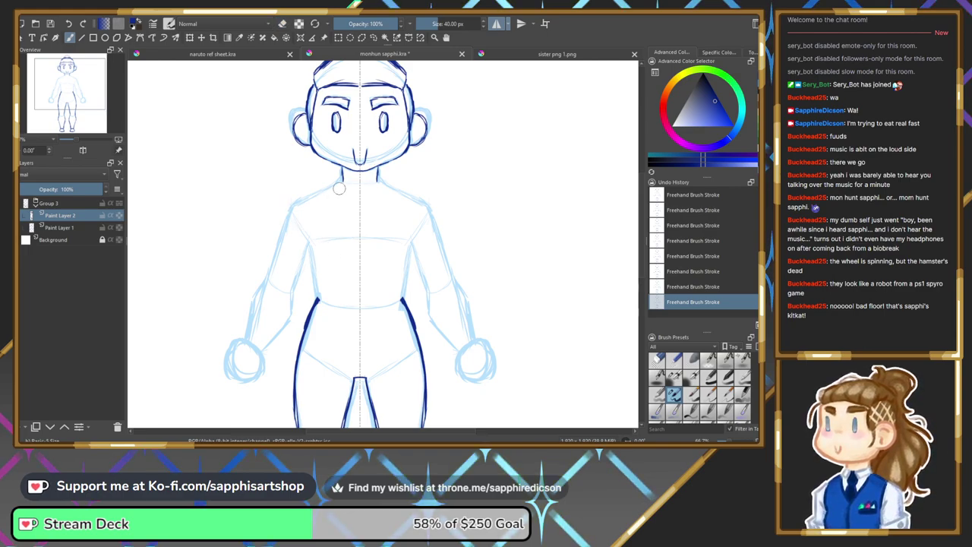
pyautogui.moveTo(325, 187); pyautogui.dragTo(342, 179)
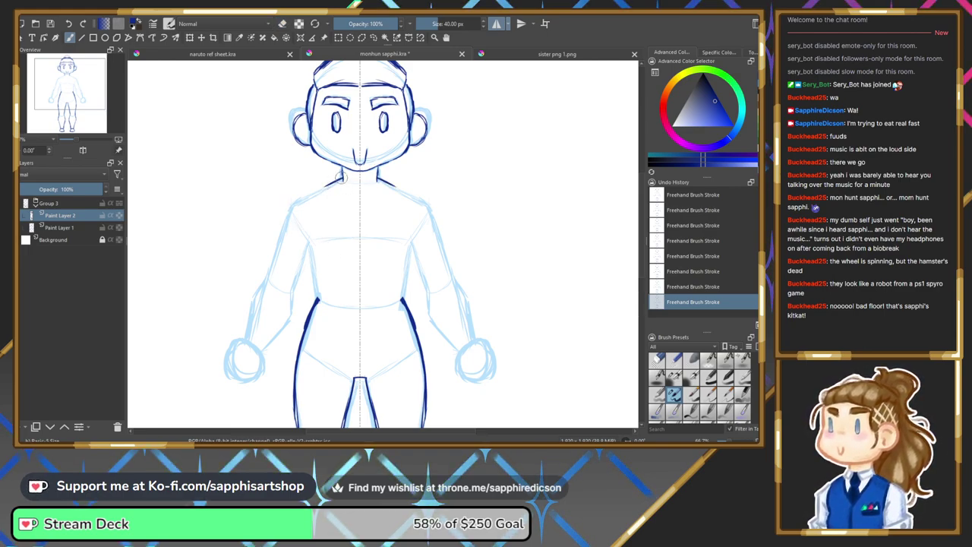
pyautogui.hotkey('ctrl', 'z')
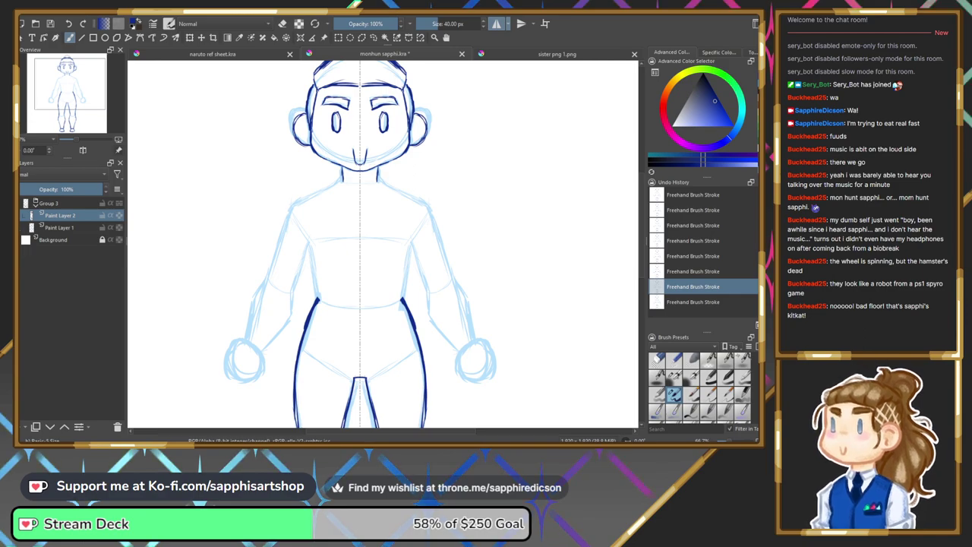
# With Paint Layer 1 hidden, draw the mirrored navy torso sides down to the waist and clean up where they meet the hips.
pyautogui.click(20, 227)
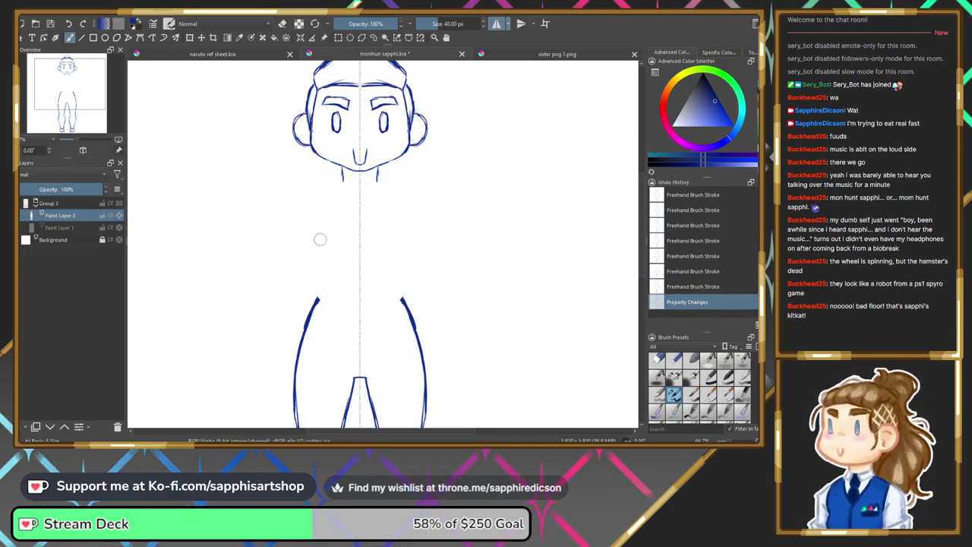
pyautogui.moveTo(319, 227); pyautogui.dragTo(320, 296)
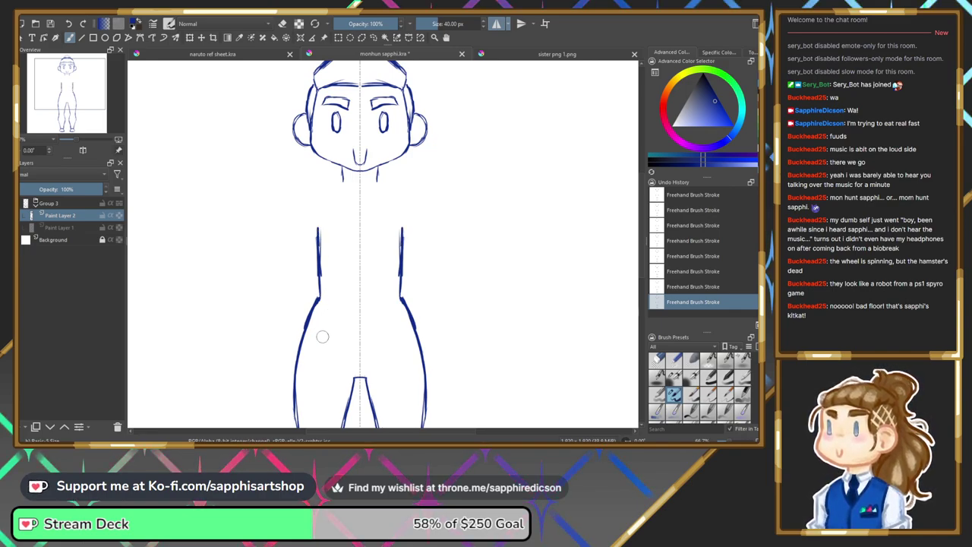
pyautogui.moveTo(79, 95)
pyautogui.mouseDown()
pyautogui.moveTo(80, 110)
pyautogui.moveTo(81, 97)
pyautogui.mouseUp()
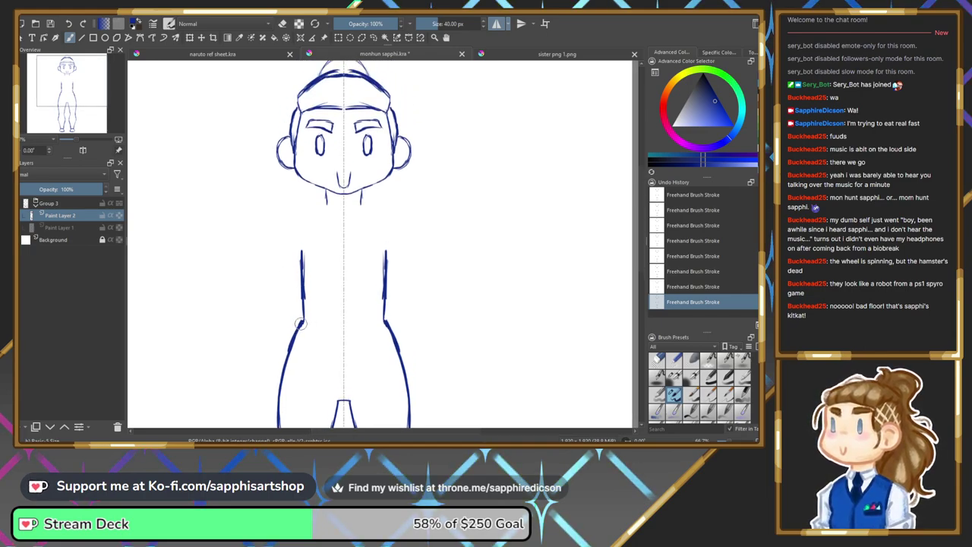
pyautogui.press('e')
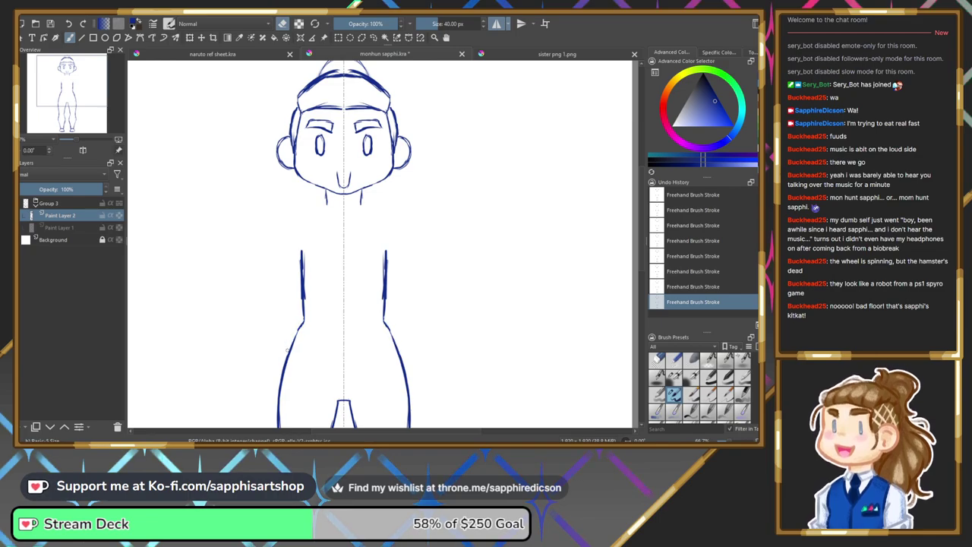
pyautogui.press('e')
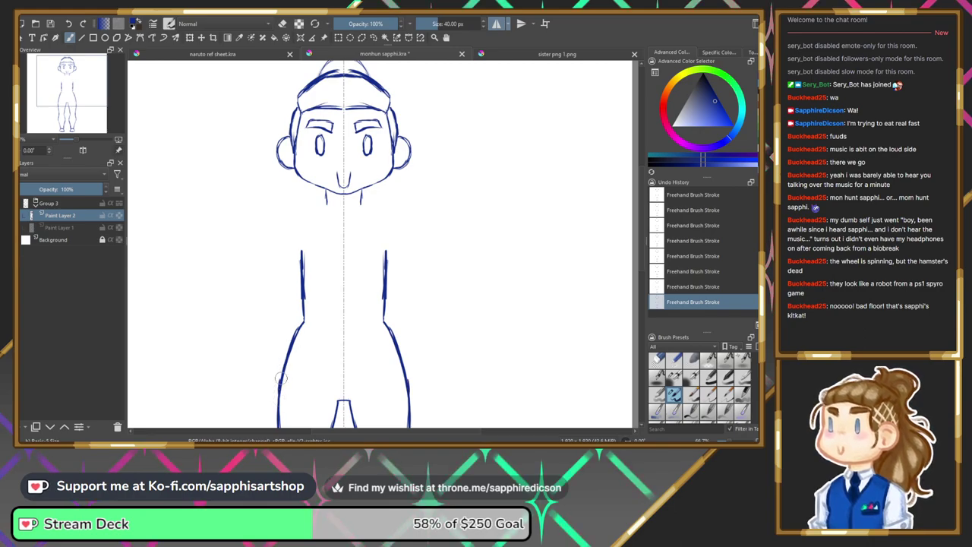
pyautogui.hotkey('ctrl', 'z')
pyautogui.hotkey('ctrl', 'z')
pyautogui.hotkey('ctrl', 'z')
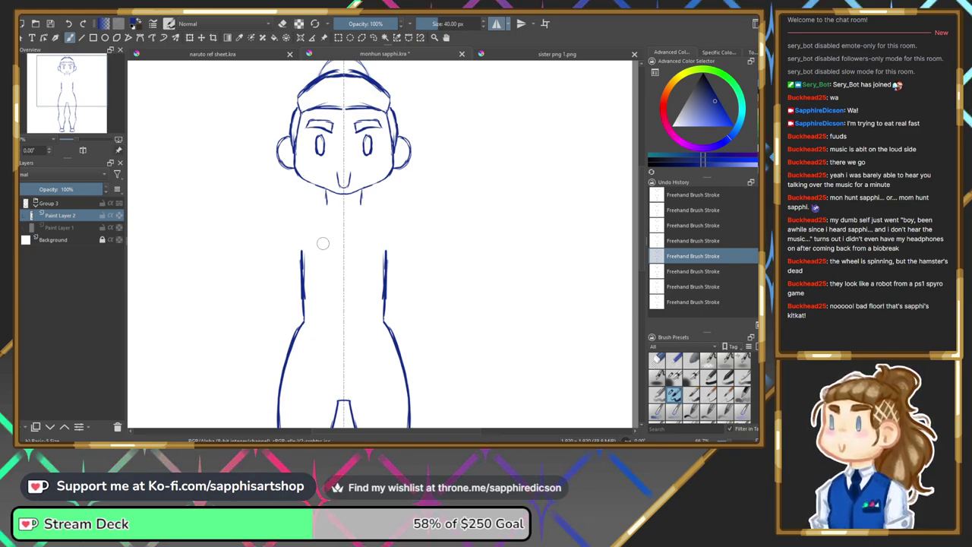
# Draw the mirrored shoulder slopes, the lines from shoulders to chest sides, and the first outer upper-arm lines in navy.
pyautogui.moveTo(326, 201)
pyautogui.mouseDown()
pyautogui.moveTo(272, 226)
pyautogui.moveTo(326, 204)
pyautogui.mouseUp()
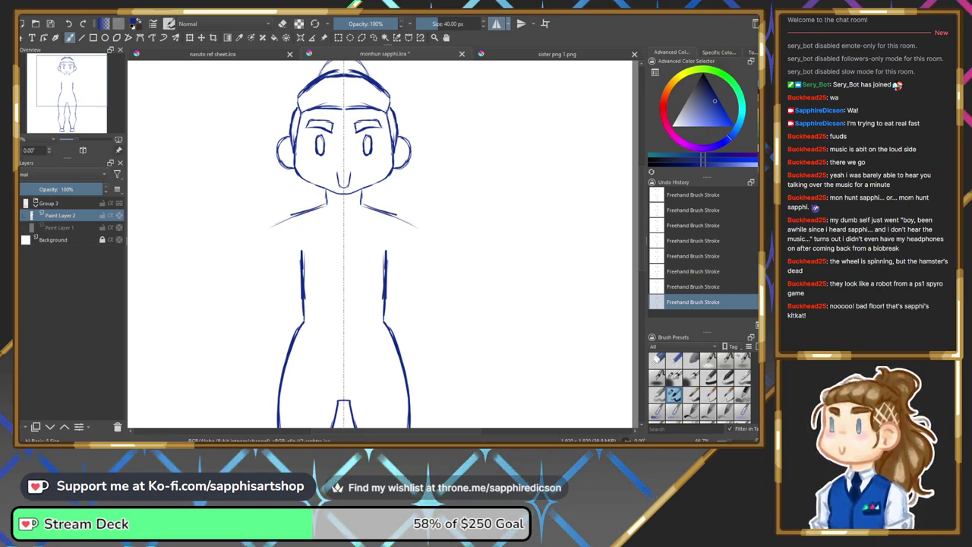
pyautogui.moveTo(302, 251); pyautogui.dragTo(281, 225)
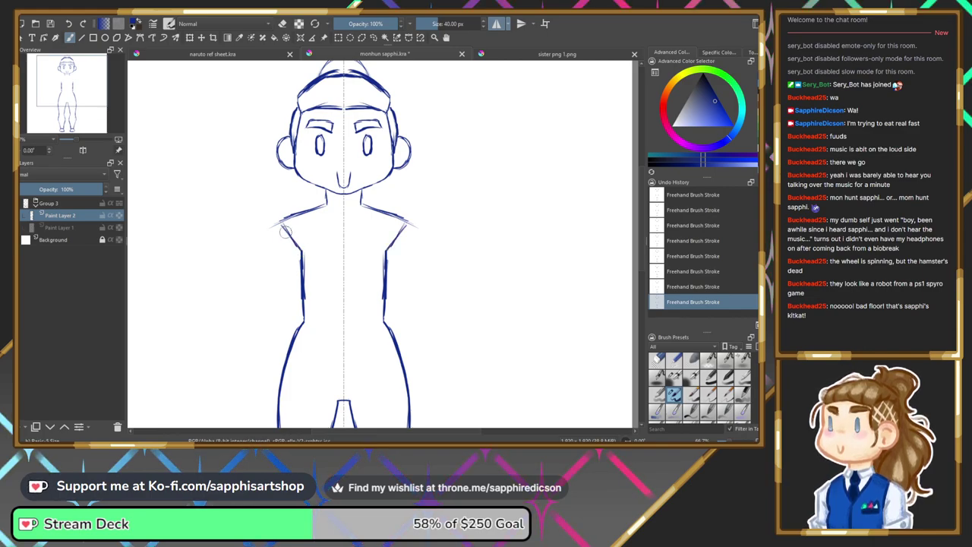
pyautogui.moveTo(281, 221); pyautogui.dragTo(264, 272)
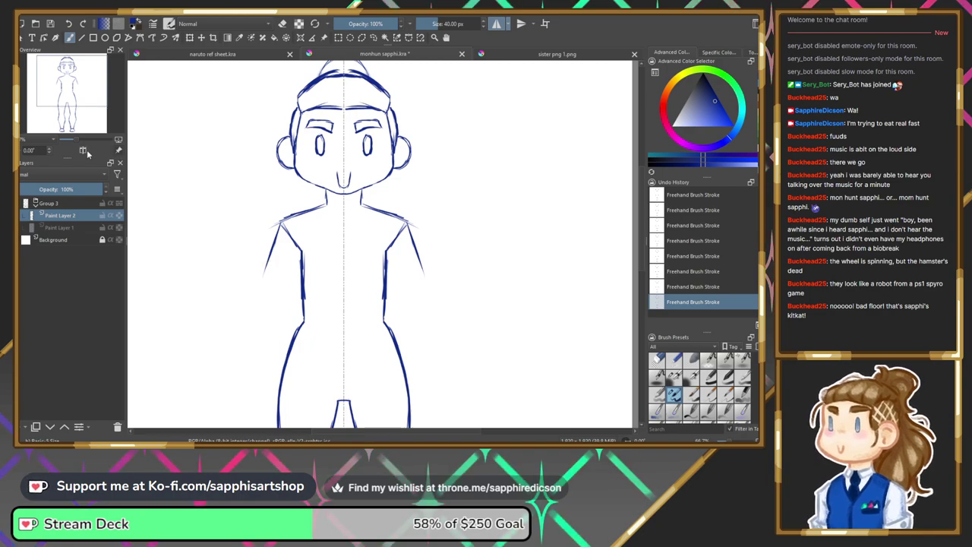
# Erase the first upper-arm lines and tidy the shoulder, chest and waist outlines by alternating between erasing and redrawing.
pyautogui.moveTo(75, 138); pyautogui.dragTo(73, 138)
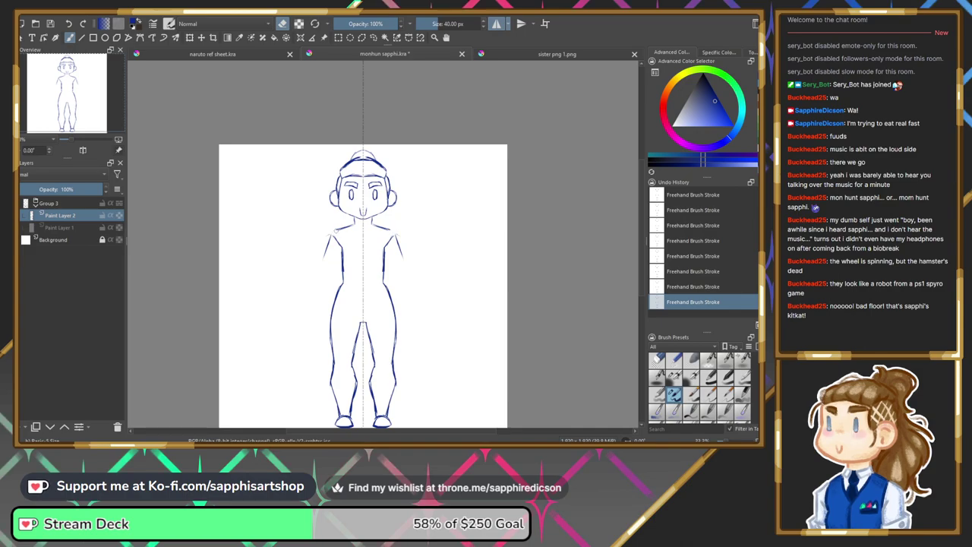
pyautogui.press('e')
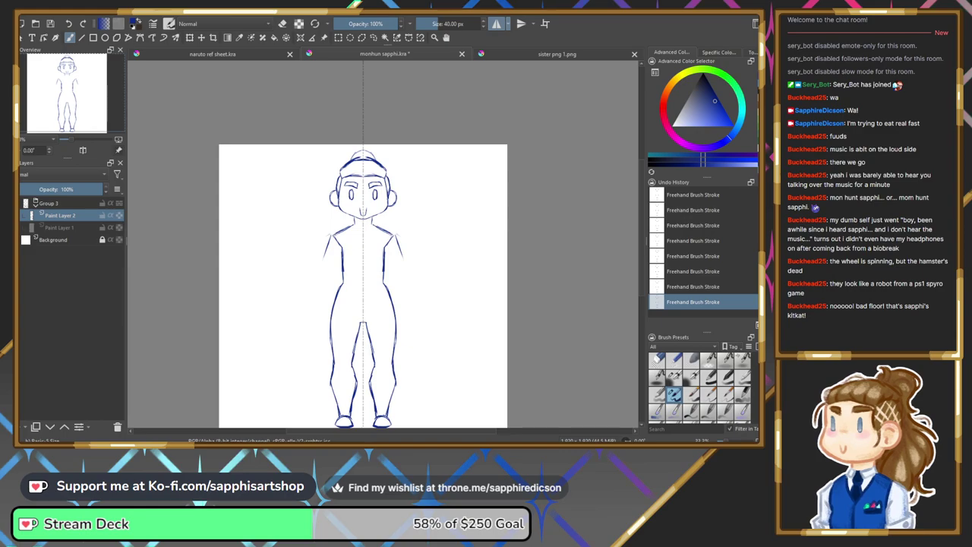
pyautogui.press('e')
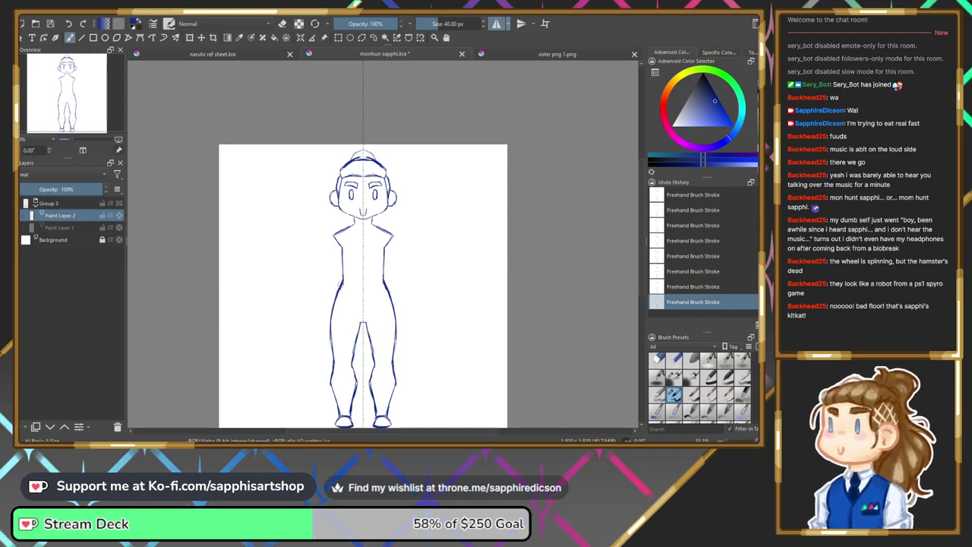
pyautogui.press('e')
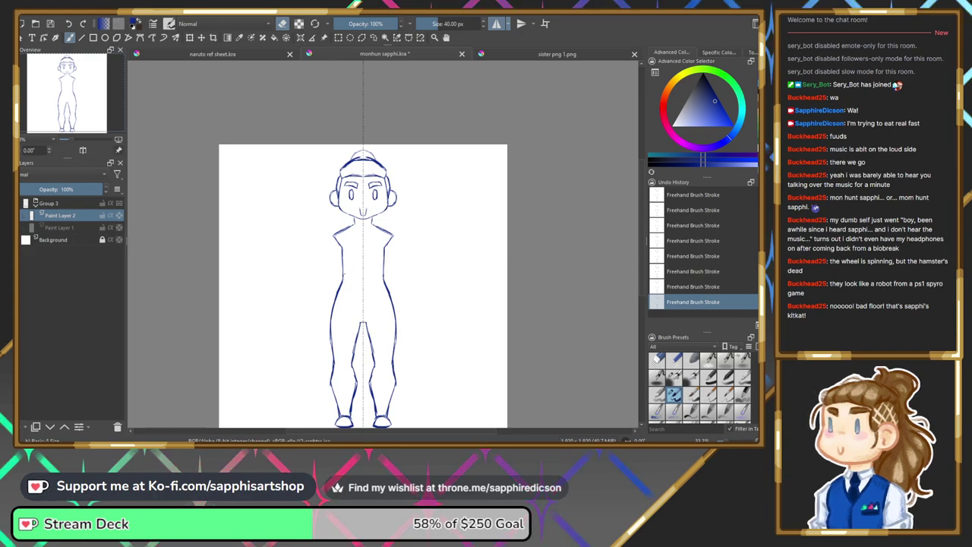
pyautogui.press('e')
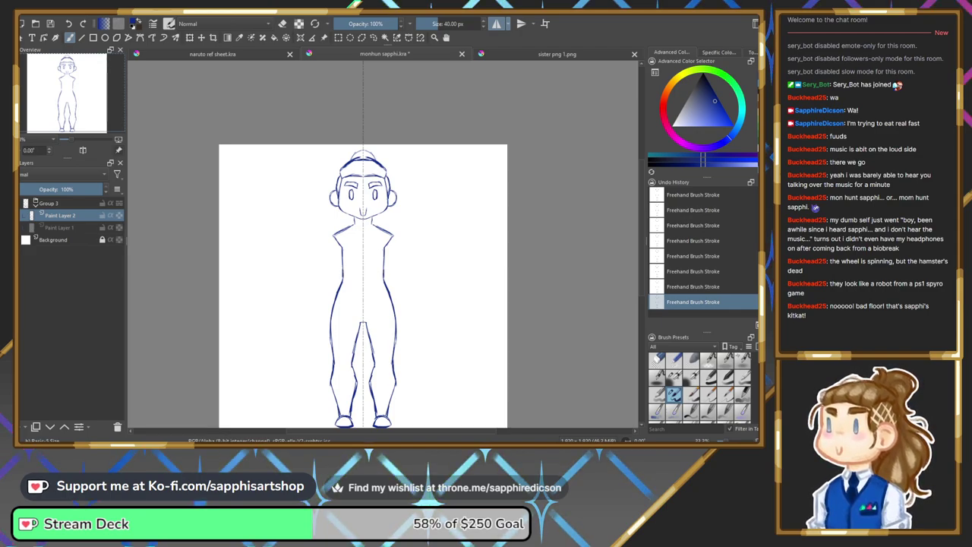
pyautogui.press('e')
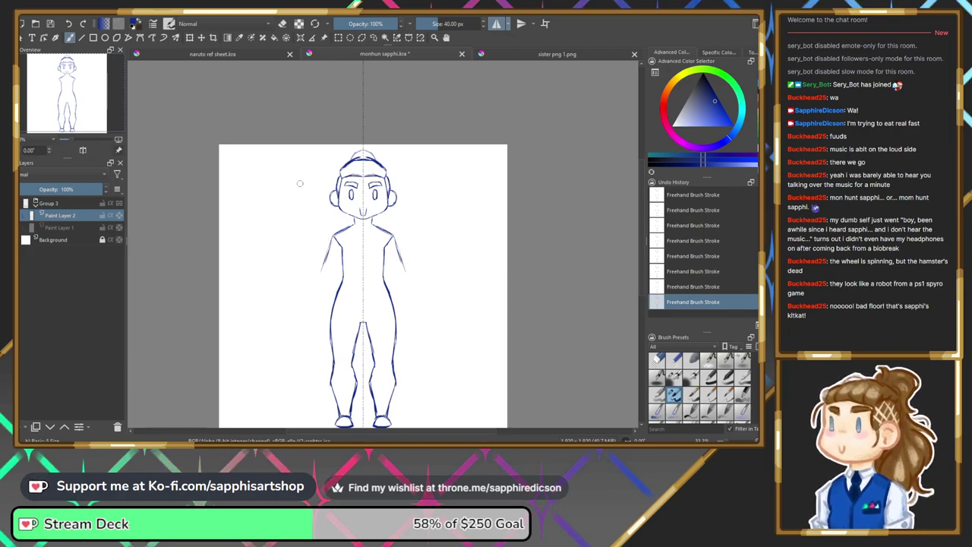
# Undo the redrawn upper-arm strokes and draw mirrored navy arms spread wider from the shoulders down to the wrists.
pyautogui.hotkey('ctrl', 'z')
pyautogui.hotkey('ctrl', 'z')
pyautogui.hotkey('ctrl', 'z')
pyautogui.hotkey('ctrl', 'z')
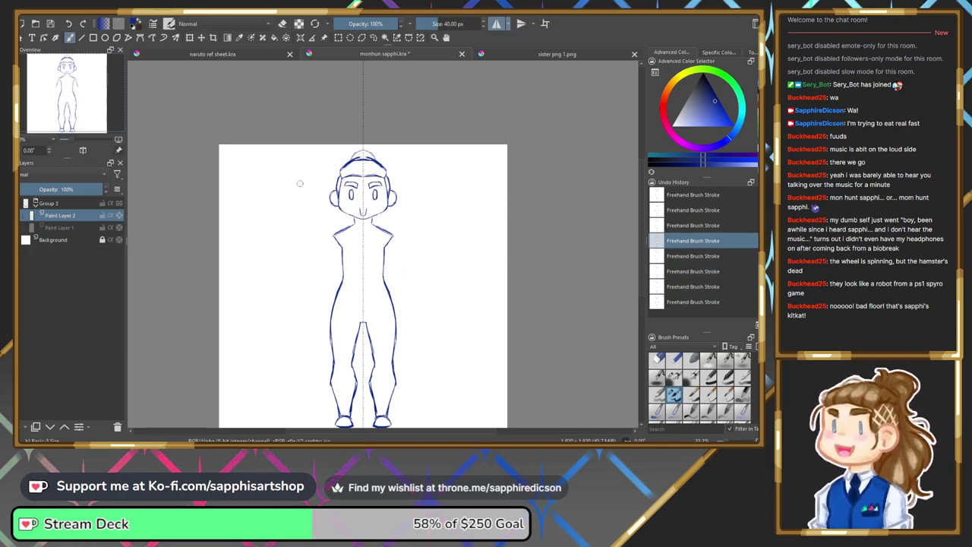
pyautogui.hotkey('ctrl', 'shift', 'z')
pyautogui.hotkey('ctrl', 'shift', 'z')
pyautogui.hotkey('ctrl', 'shift', 'z')
pyautogui.hotkey('ctrl', 'shift', 'z')
pyautogui.moveTo(333, 235); pyautogui.dragTo(315, 266)
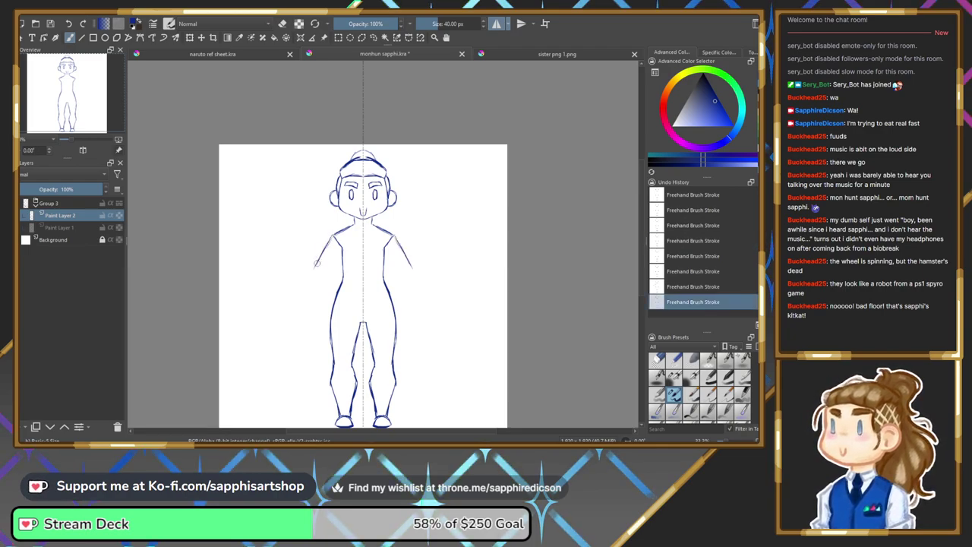
pyautogui.moveTo(316, 265); pyautogui.dragTo(327, 273)
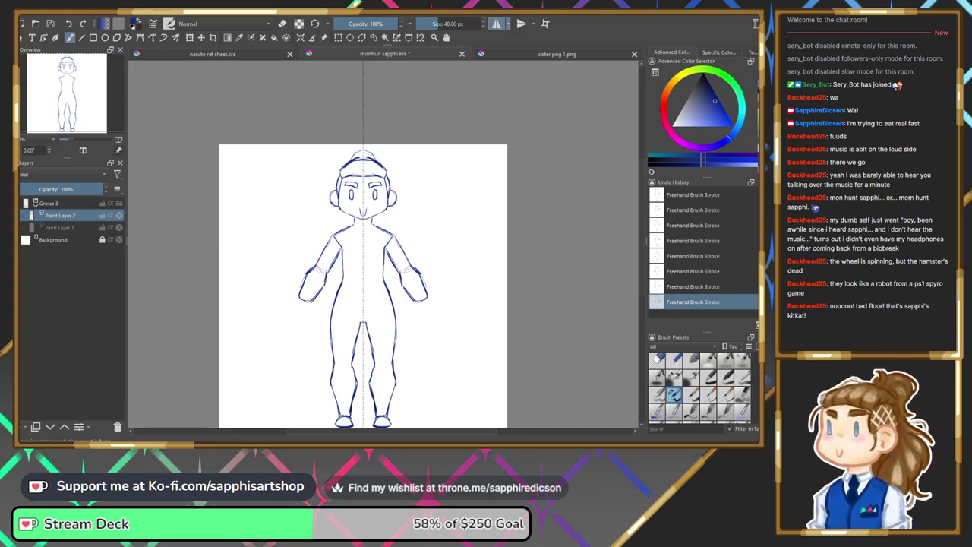
# Show Paint Layer 1 and erase the mirrored navy arm outlines on Paint Layer 2, keeping the shoulder slopes.
pyautogui.click(21, 227)
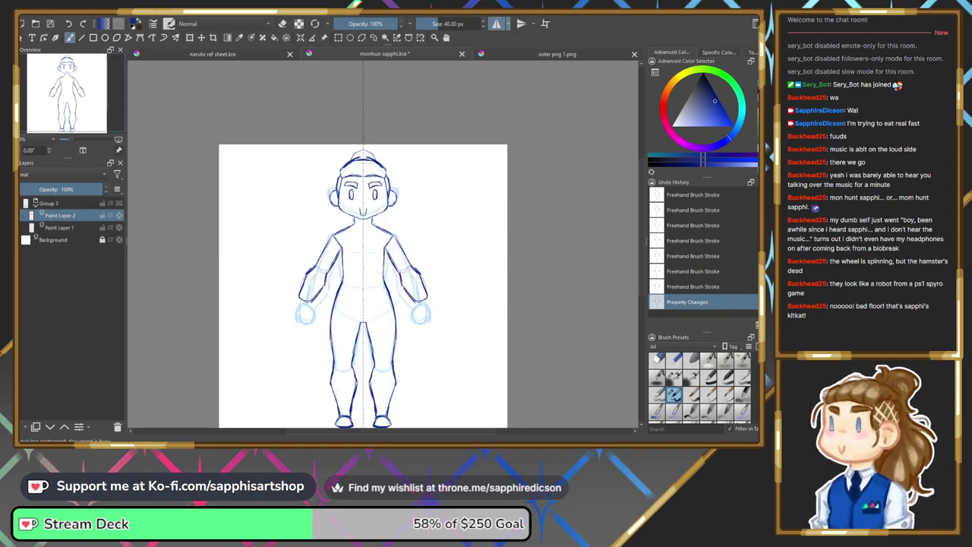
pyautogui.press('e')
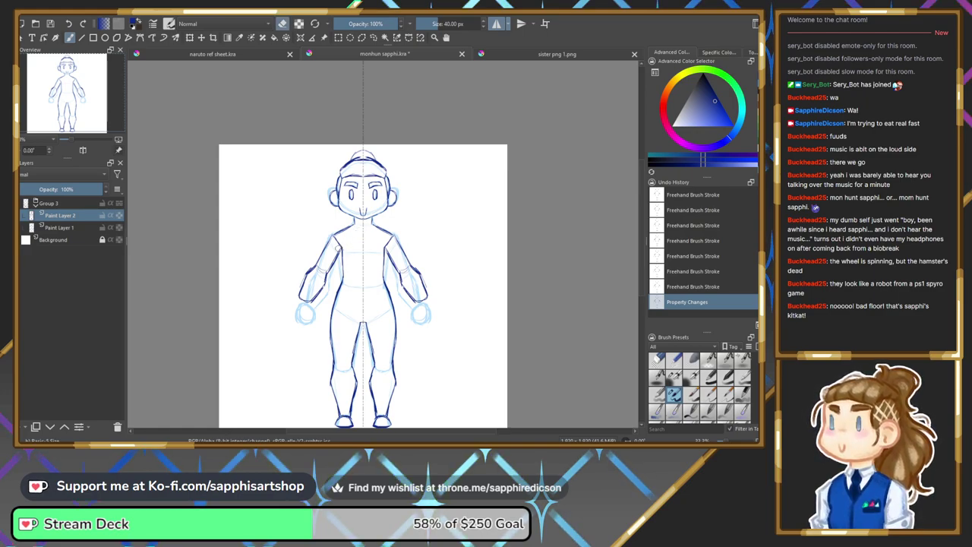
pyautogui.moveTo(325, 272); pyautogui.dragTo(304, 306)
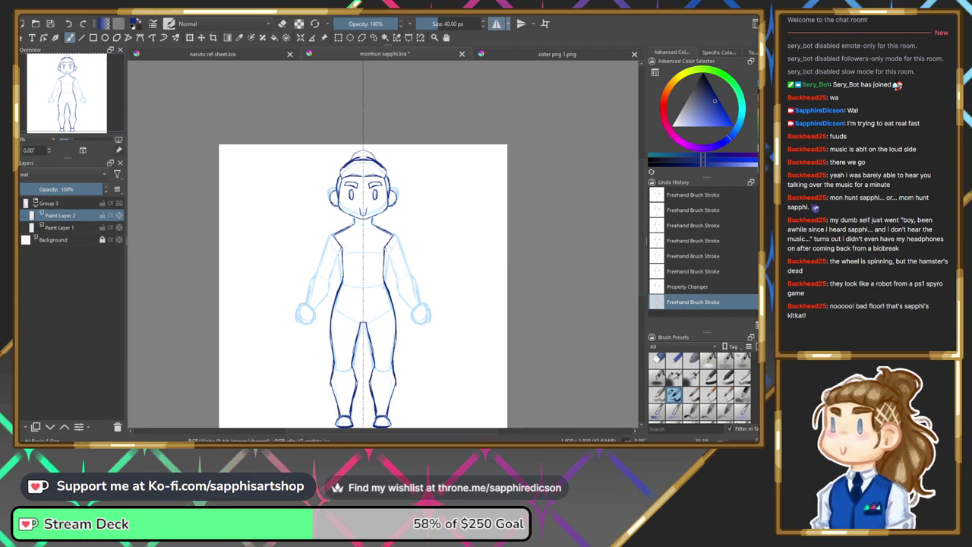
# Redraw the mirrored navy arms from shoulders to wrists and add round fists, following the light blue sketch.
pyautogui.moveTo(332, 235); pyautogui.dragTo(325, 254)
pyautogui.moveTo(332, 237); pyautogui.dragTo(325, 255)
pyautogui.moveTo(331, 237); pyautogui.dragTo(325, 257)
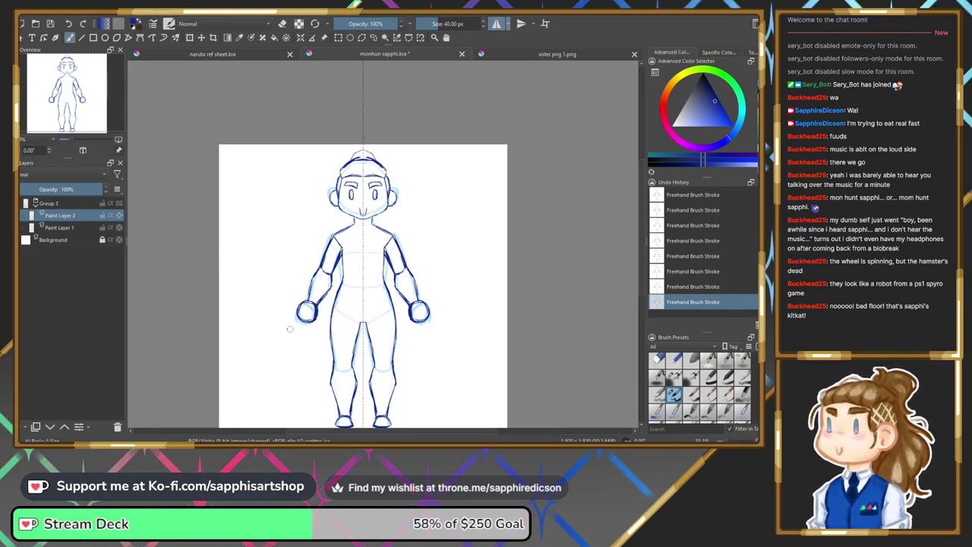
pyautogui.click(21, 227)
pyautogui.click(21, 227)
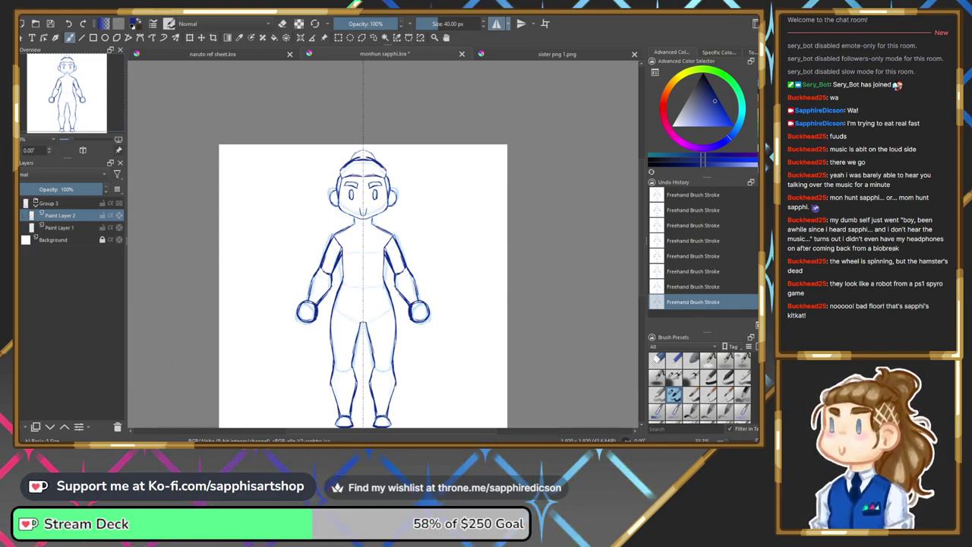
# Erase and redraw the mirrored navy torso sides between waist and hips, and hide Paint Layer 1.
pyautogui.press('e')
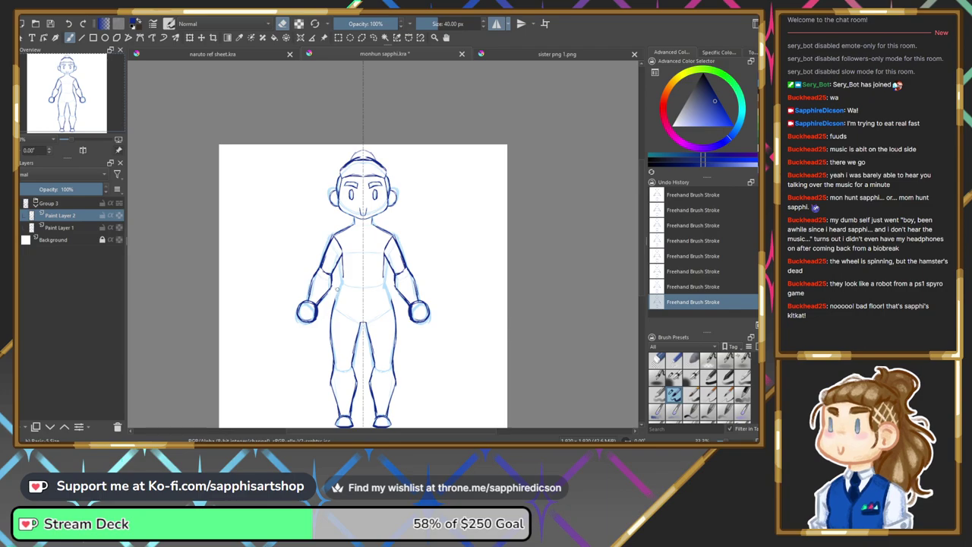
pyautogui.press('e')
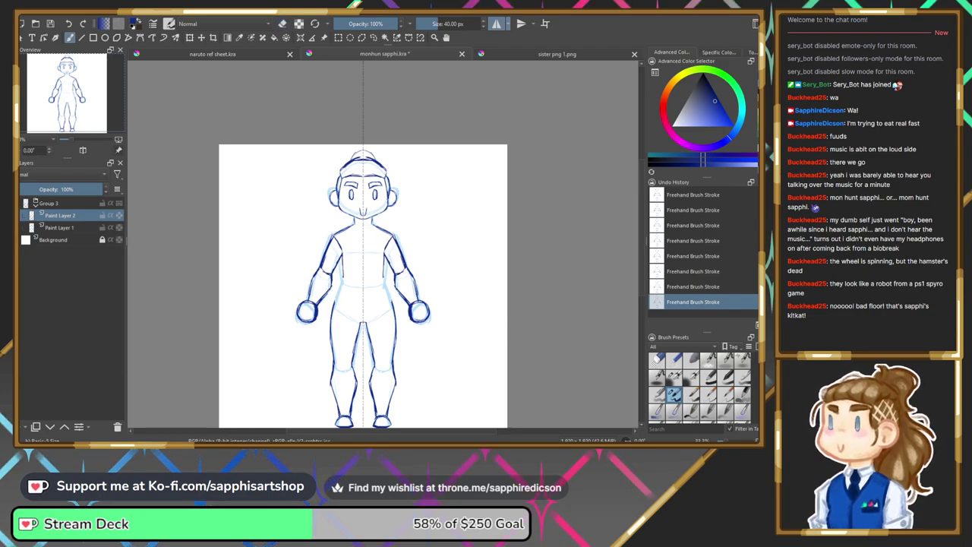
pyautogui.click(18, 227)
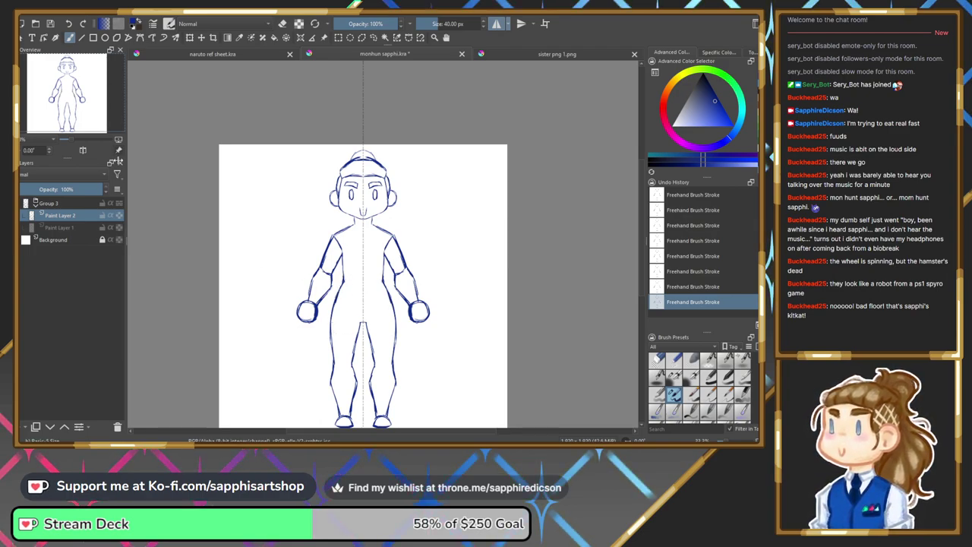
pyautogui.moveTo(79, 112); pyautogui.dragTo(80, 116)
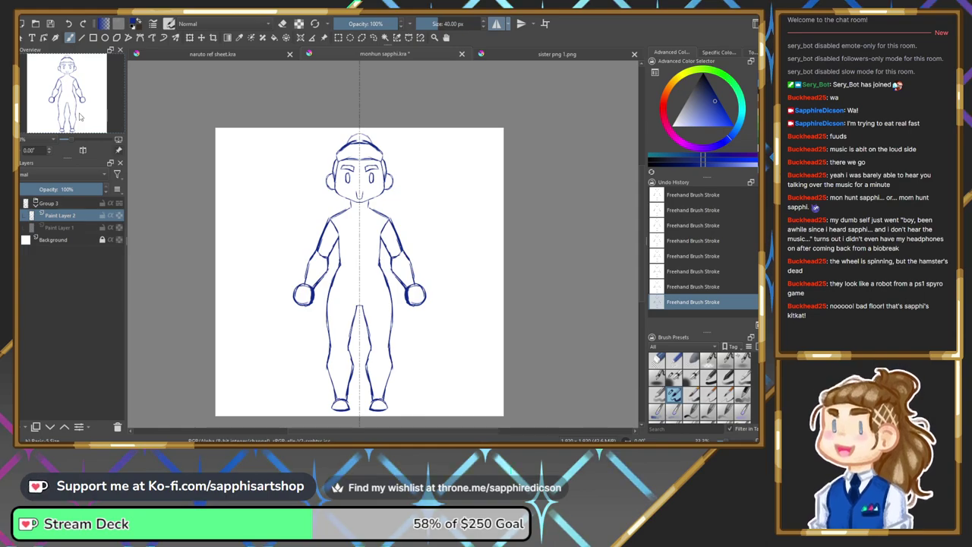
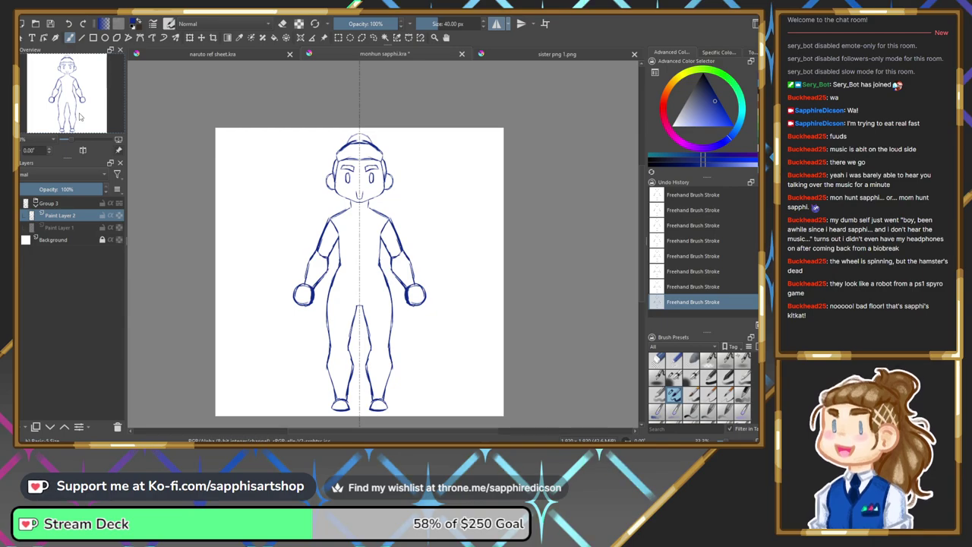
pyautogui.moveTo(87, 102)
pyautogui.mouseDown()
pyautogui.moveTo(96, 112)
pyautogui.moveTo(86, 115)
pyautogui.mouseUp()
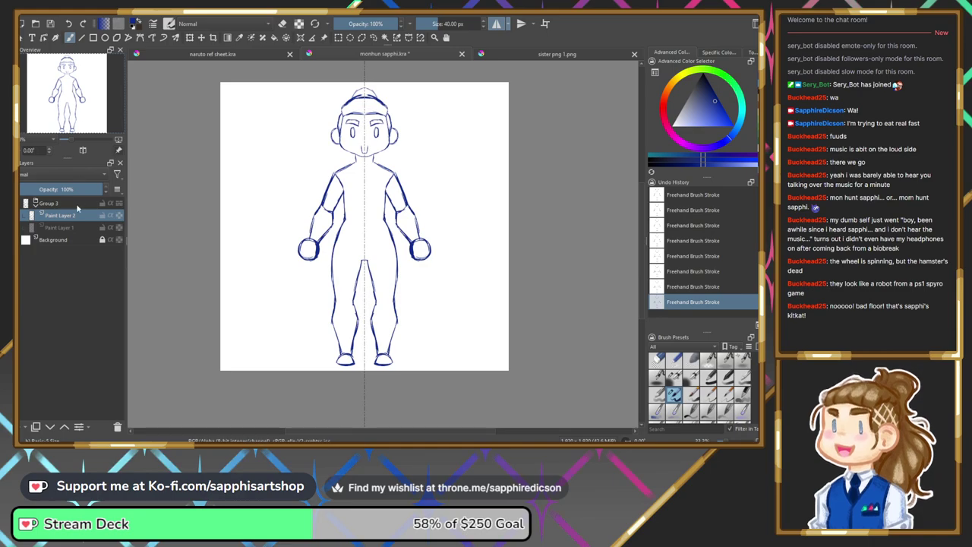
# Show Paint Layer 1 again, lower Group 3's opacity to 28%, and collapse the group.
pyautogui.click(35, 205)
pyautogui.click(21, 203)
pyautogui.click(20, 202)
pyautogui.click(21, 203)
pyautogui.click(21, 203)
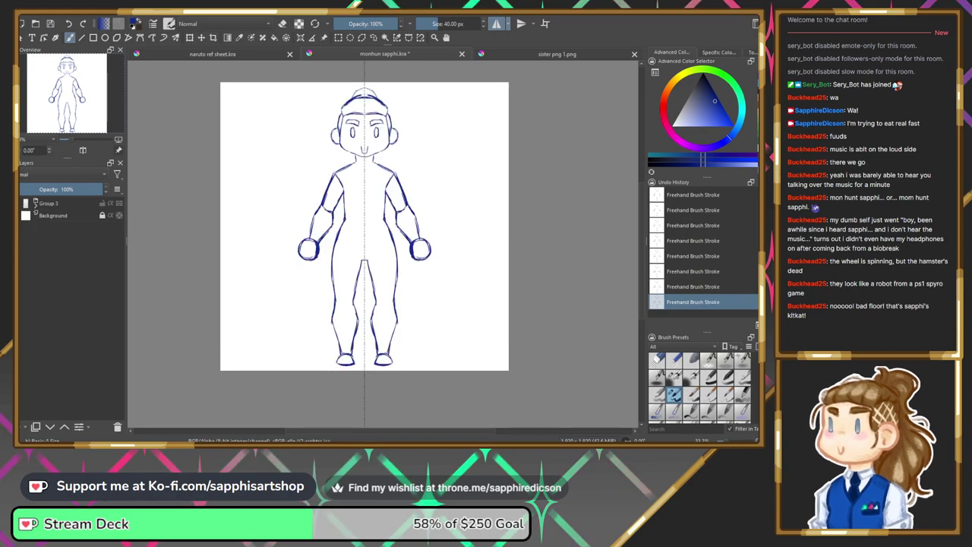
pyautogui.click(47, 204)
pyautogui.moveTo(91, 189); pyautogui.dragTo(37, 192)
pyautogui.click(35, 203)
pyautogui.click(21, 227)
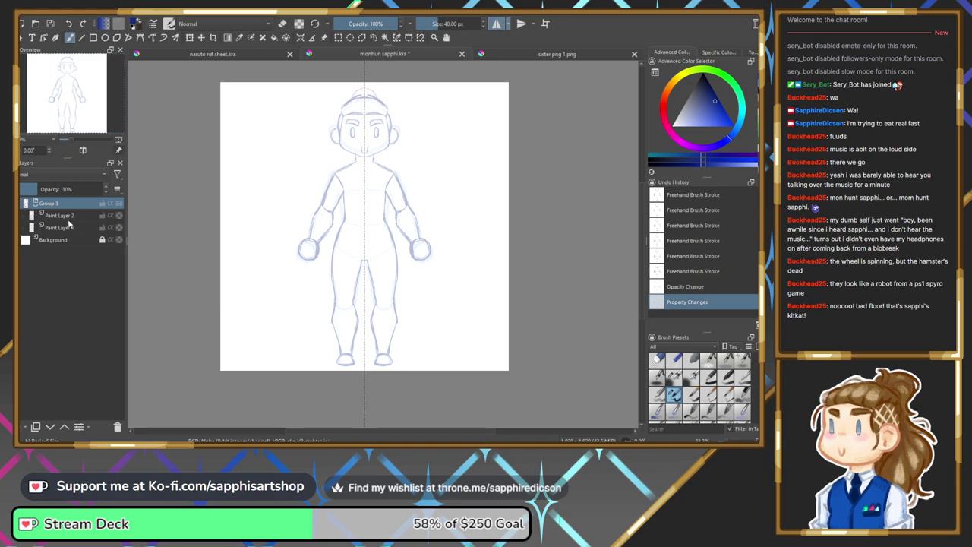
pyautogui.click(35, 203)
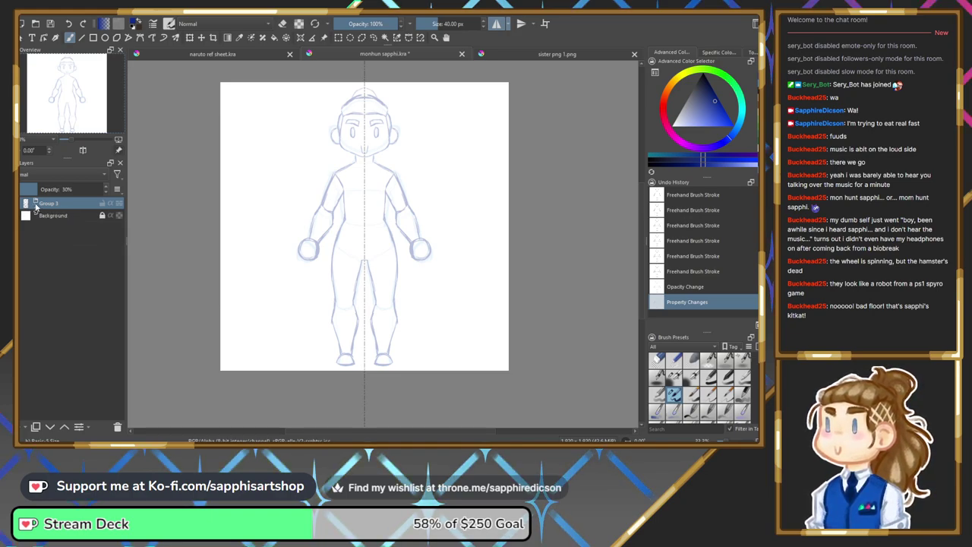
pyautogui.moveTo(36, 194); pyautogui.dragTo(34, 196)
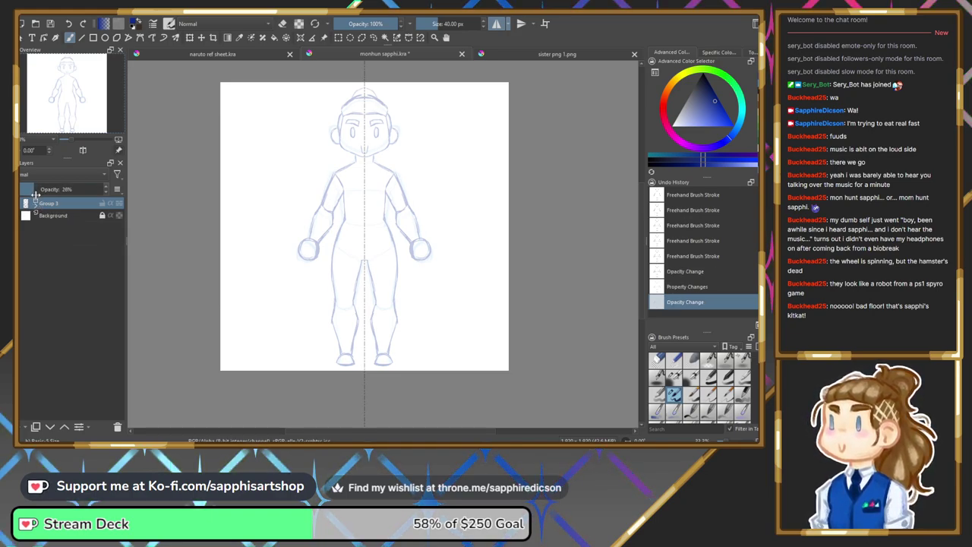
# Add a paint layer above the Background and draw a straight horizontal navy ground line just below the feet.
pyautogui.click(46, 215)
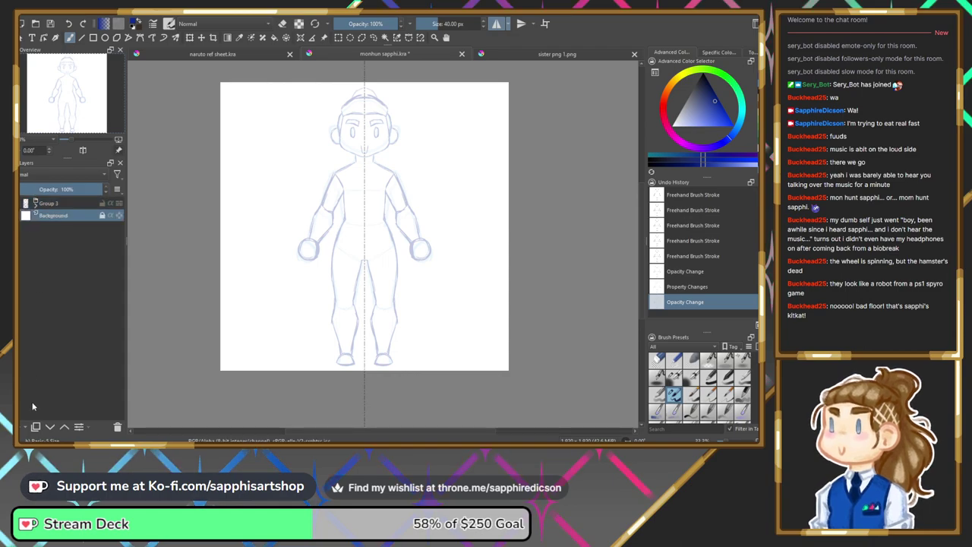
pyautogui.press('Insert')
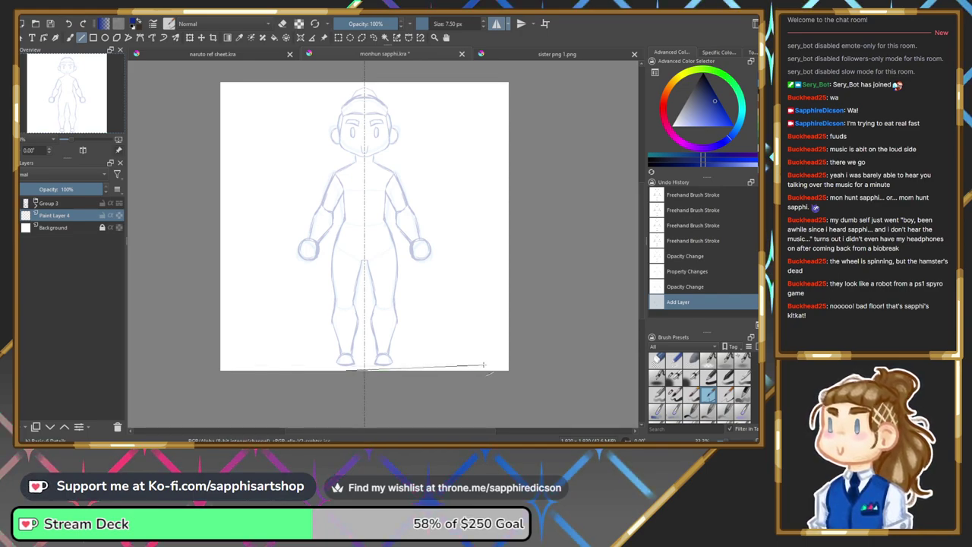
pyautogui.moveTo(483, 366); pyautogui.dragTo(483, 365)
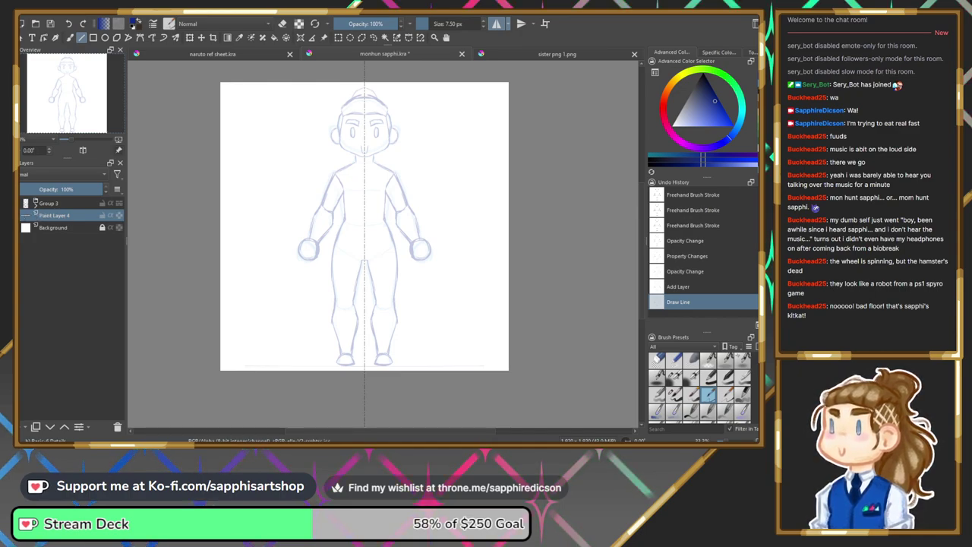
pyautogui.hotkey('ctrl', 'z')
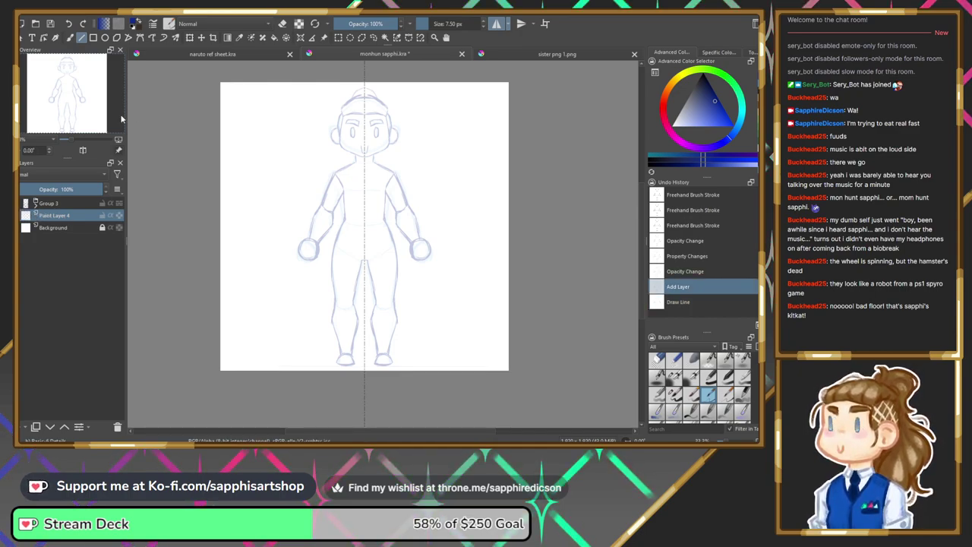
pyautogui.moveTo(69, 140); pyautogui.dragTo(74, 139)
pyautogui.moveTo(75, 100); pyautogui.dragTo(79, 138)
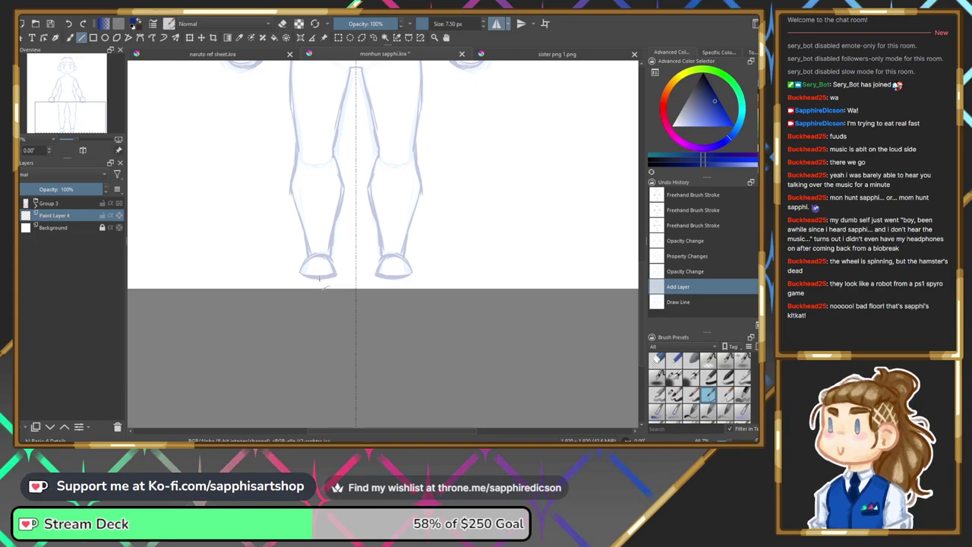
pyautogui.moveTo(505, 275); pyautogui.dragTo(630, 279)
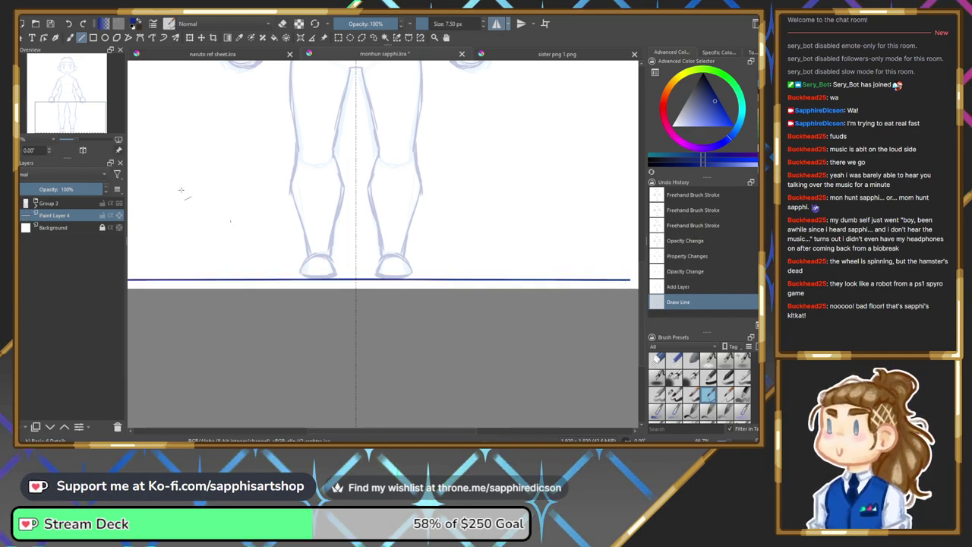
pyautogui.moveTo(77, 139); pyautogui.dragTo(79, 97)
pyautogui.click(70, 37)
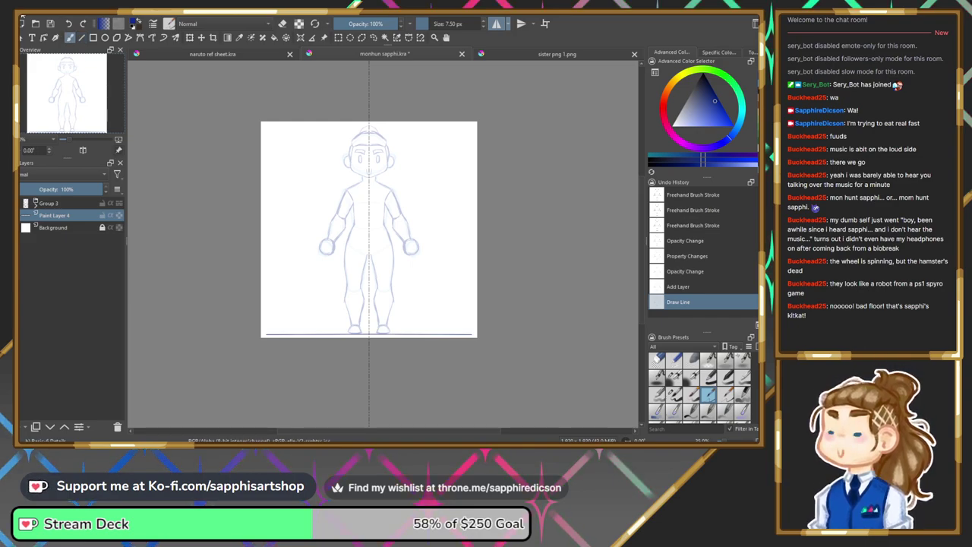
# Save the drawing and close the sister png 1.png document.
pyautogui.hotkey('ctrl', 's')
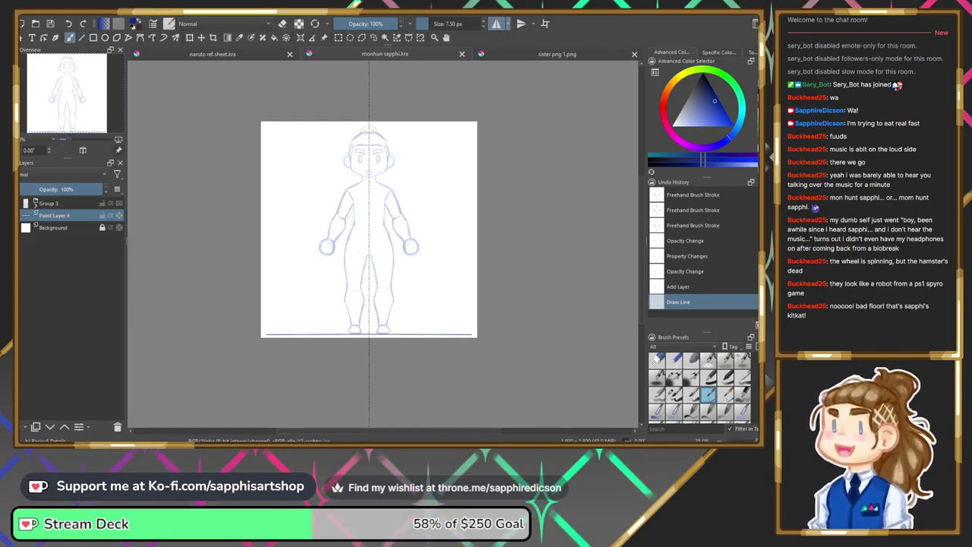
pyautogui.click(634, 56)
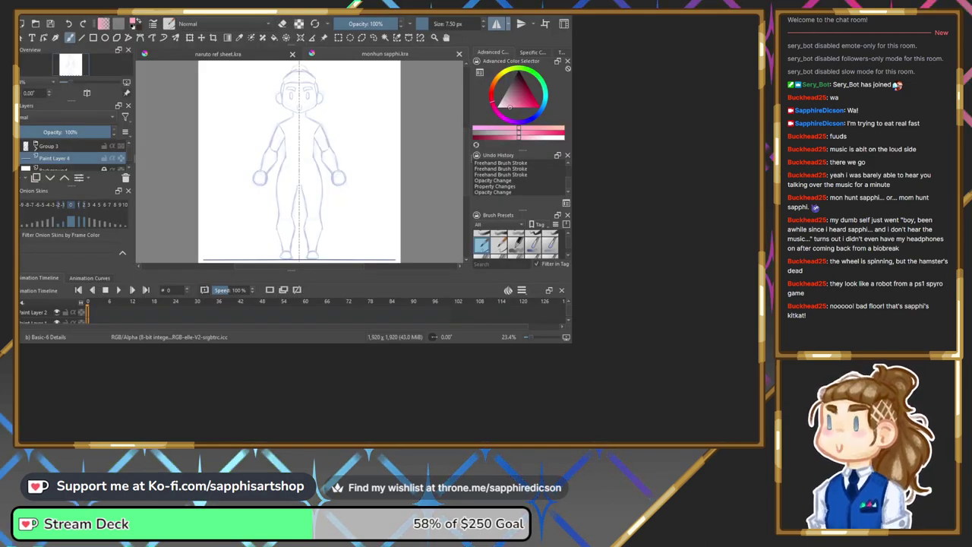
# Maximize the window with the animation timeline and onion skins layout in view.
pyautogui.press('super+Up')
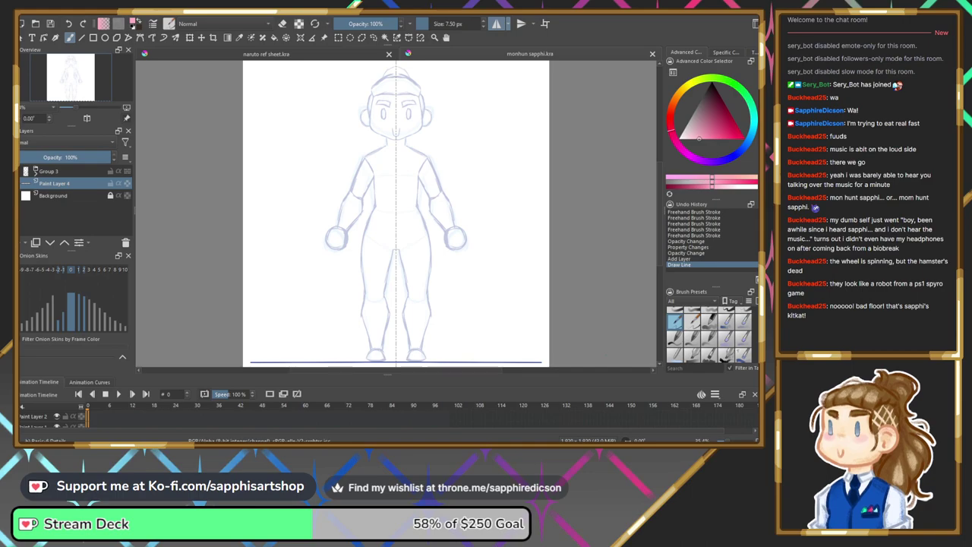
pyautogui.press('super+Down')
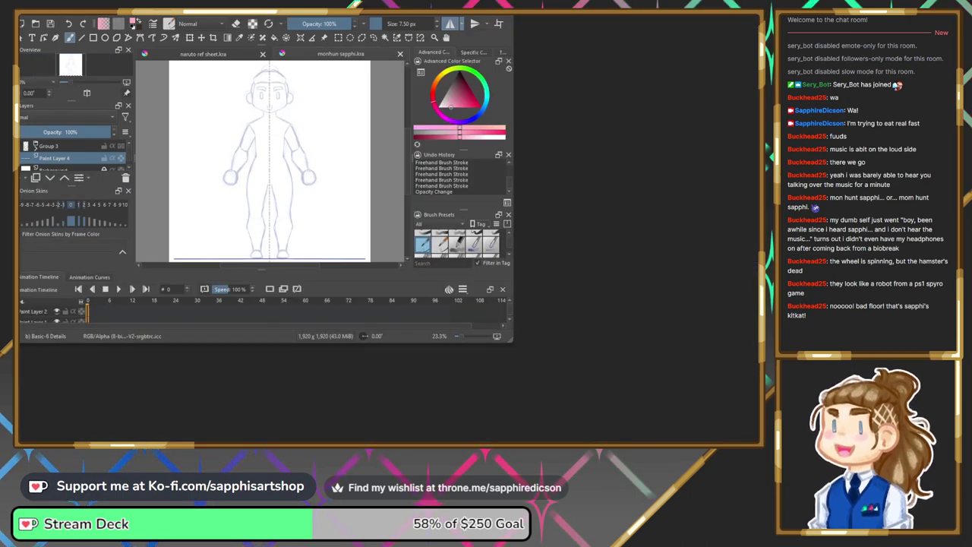
pyautogui.press('super+Up')
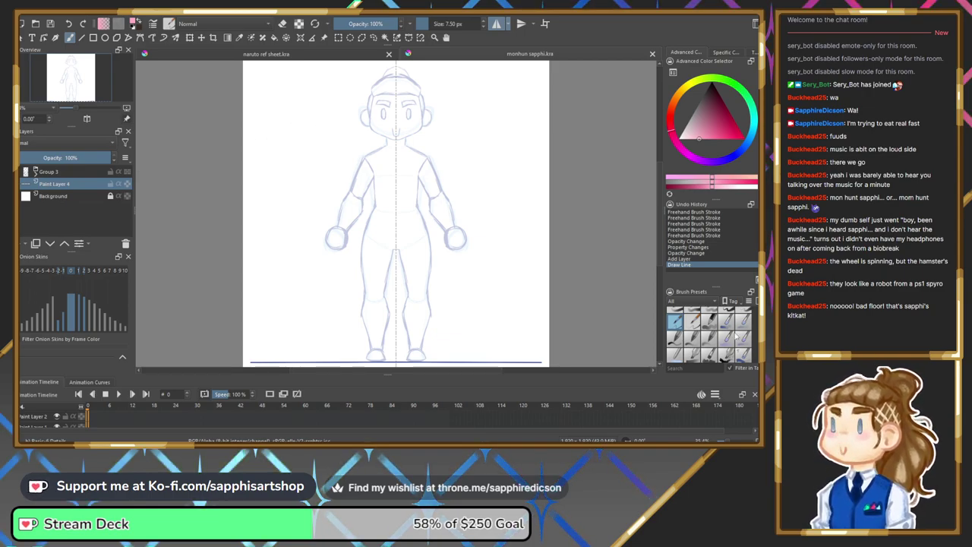
# Choose the Basic-5 Size brush and add a paint layer above Group 3, selecting its first frame in the enlarged timeline.
pyautogui.scroll(-2, 709, 355)
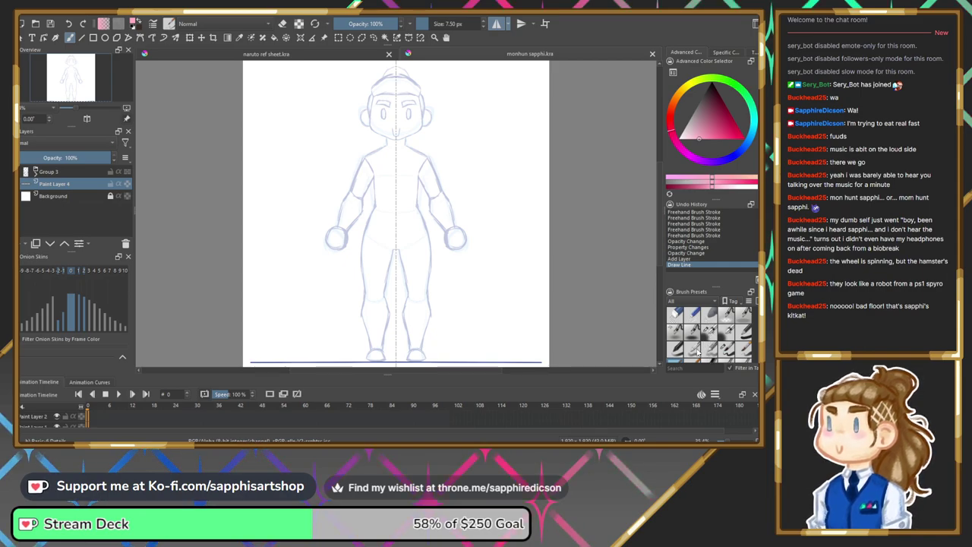
pyautogui.click(726, 352)
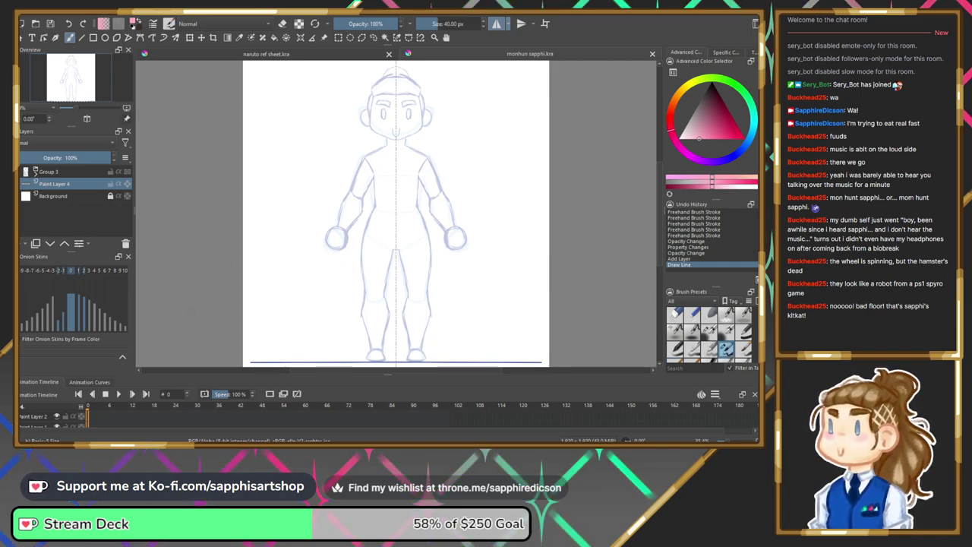
pyautogui.click(50, 173)
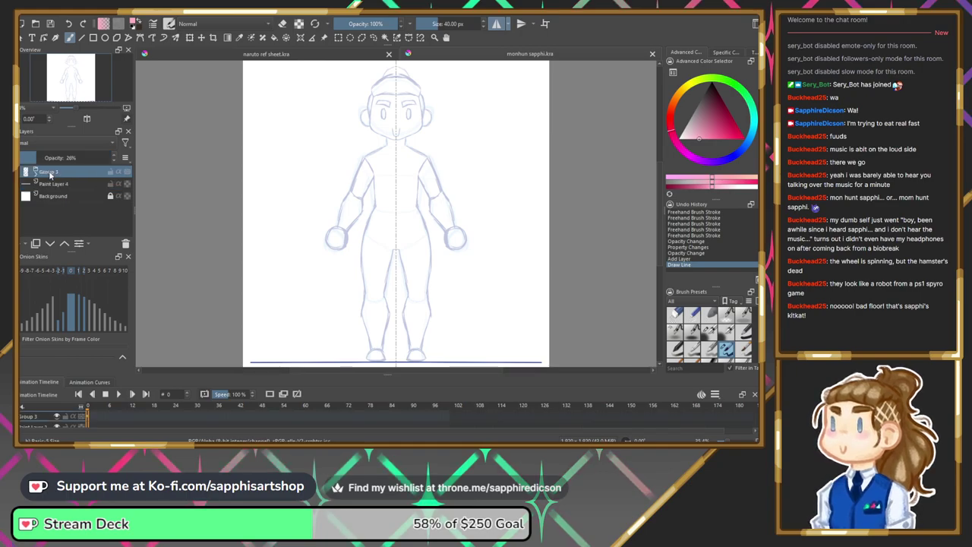
pyautogui.click(22, 244)
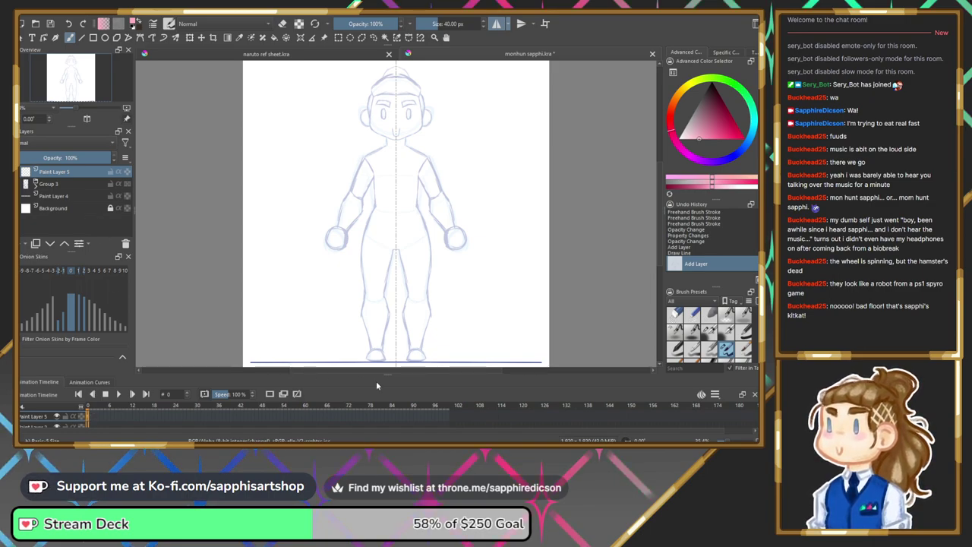
pyautogui.moveTo(388, 373); pyautogui.dragTo(388, 363)
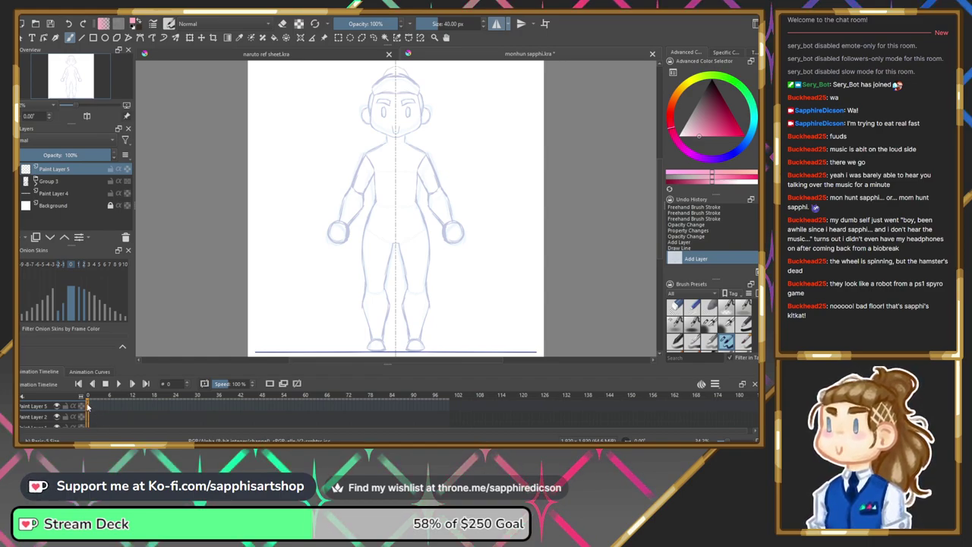
pyautogui.click(90, 405)
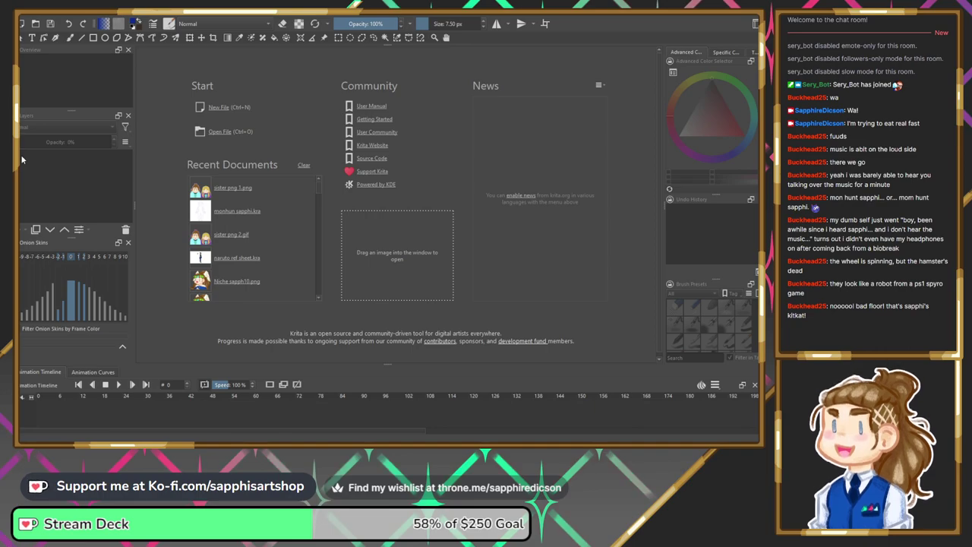
# Reopen monhun sapphi.kra from the recent documents.
pyautogui.click(246, 213)
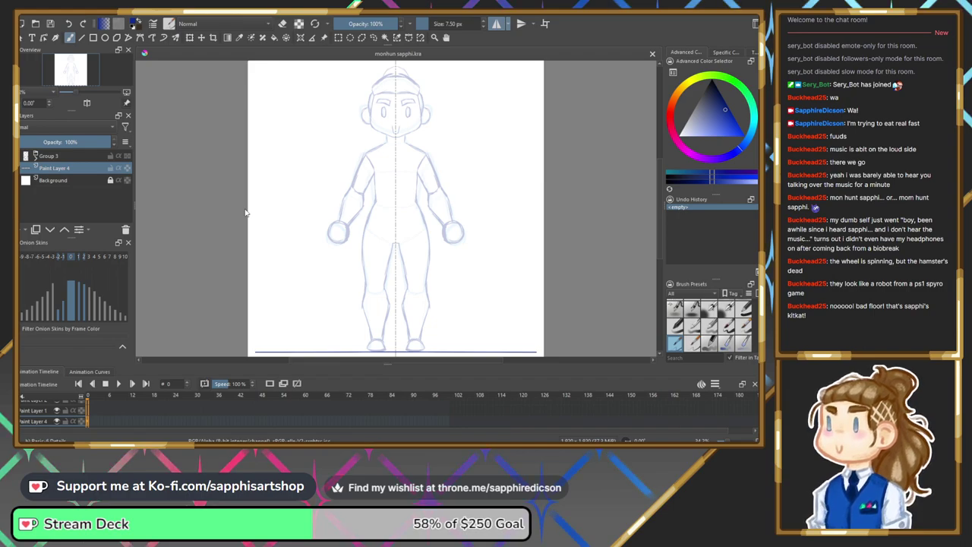
pyautogui.moveTo(70, 69); pyautogui.dragTo(73, 70)
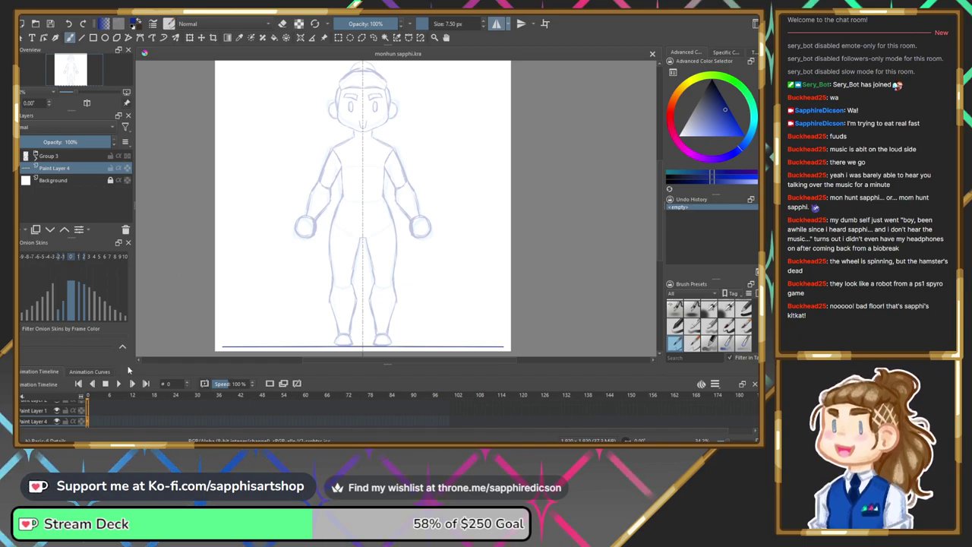
# Add a new paint layer above Group 3 and insert a blank keyframe on it at frame 0.
pyautogui.click(66, 157)
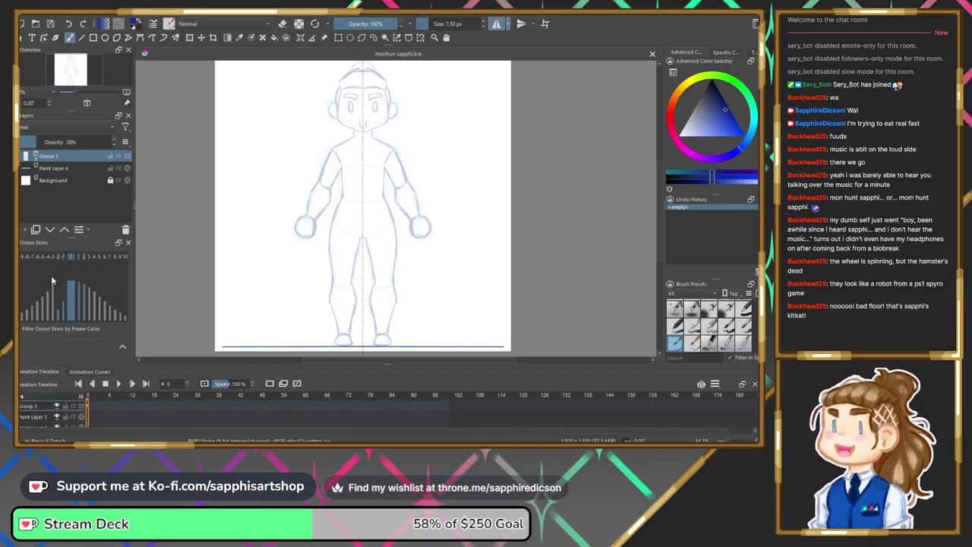
pyautogui.press('Insert')
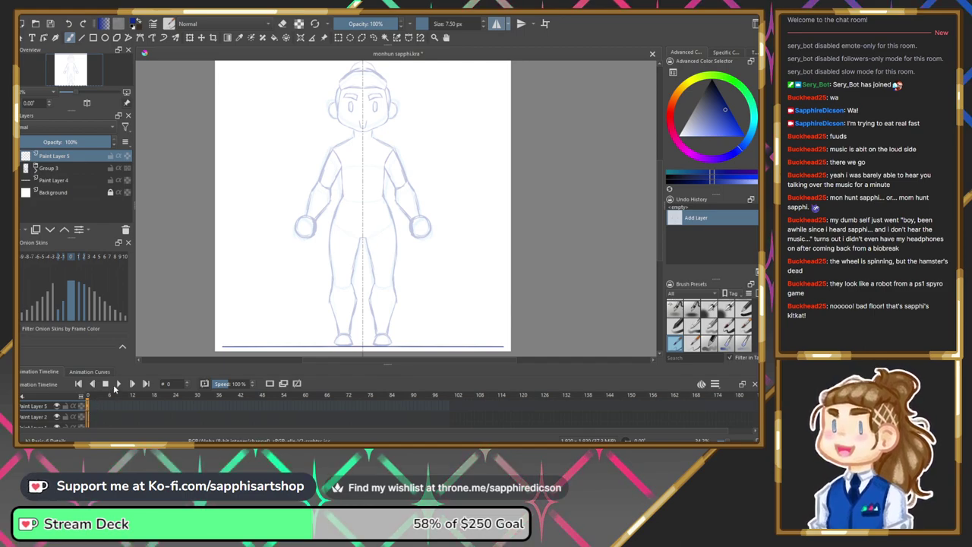
pyautogui.click(270, 383)
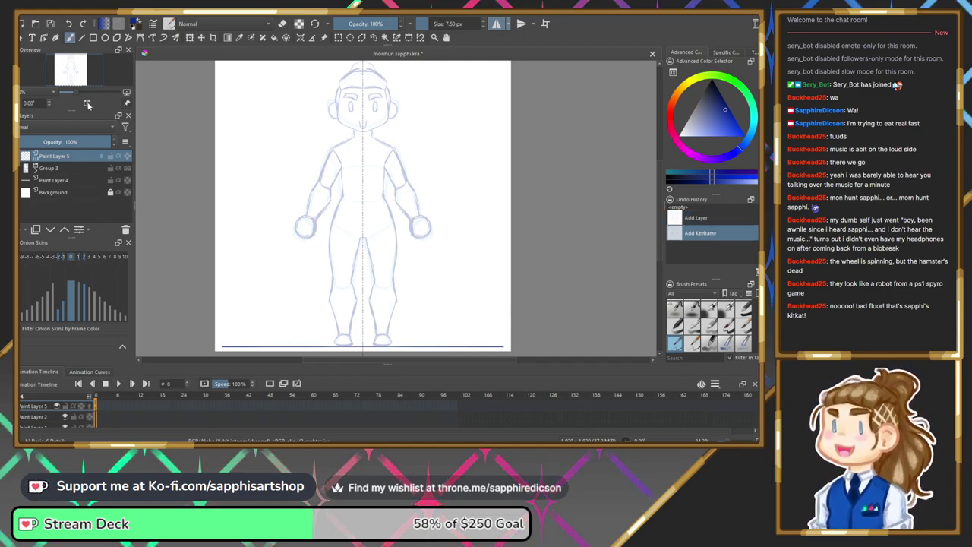
pyautogui.moveTo(84, 79); pyautogui.dragTo(81, 80)
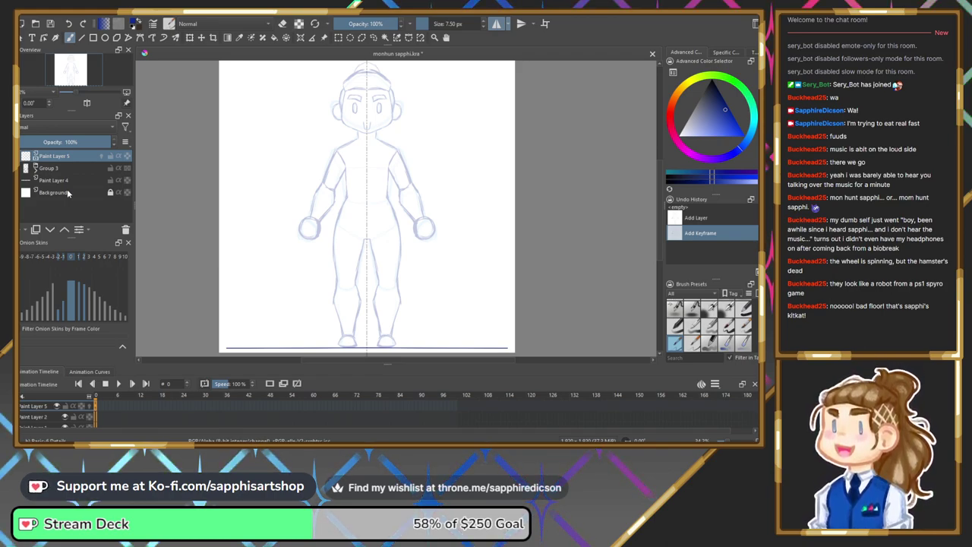
pyautogui.click(25, 168)
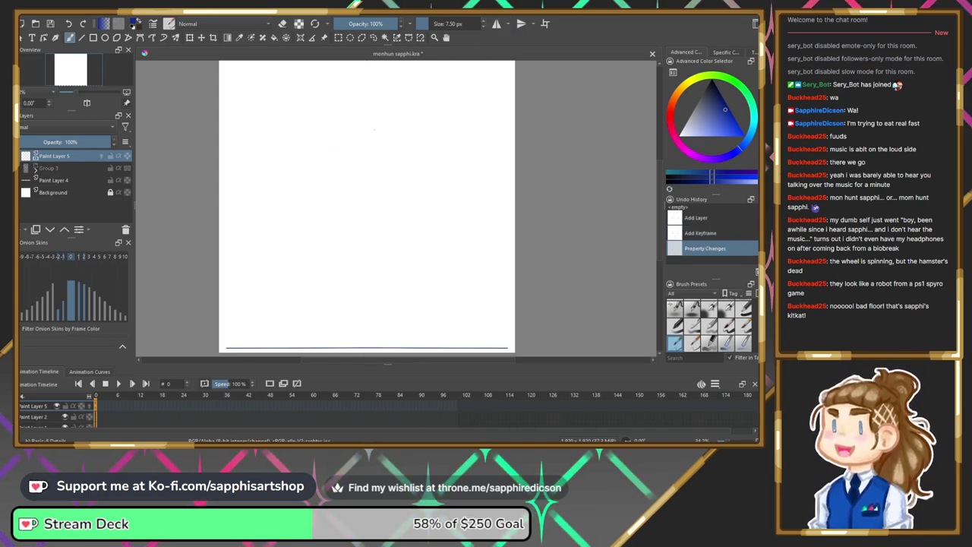
pyautogui.moveTo(82, 79); pyautogui.dragTo(83, 79)
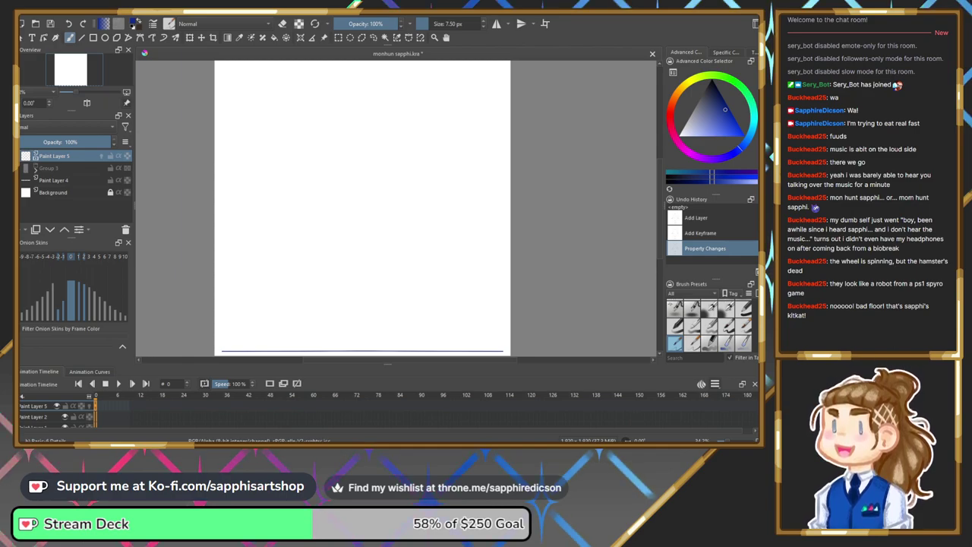
pyautogui.click(108, 179)
pyautogui.moveTo(83, 73); pyautogui.dragTo(79, 74)
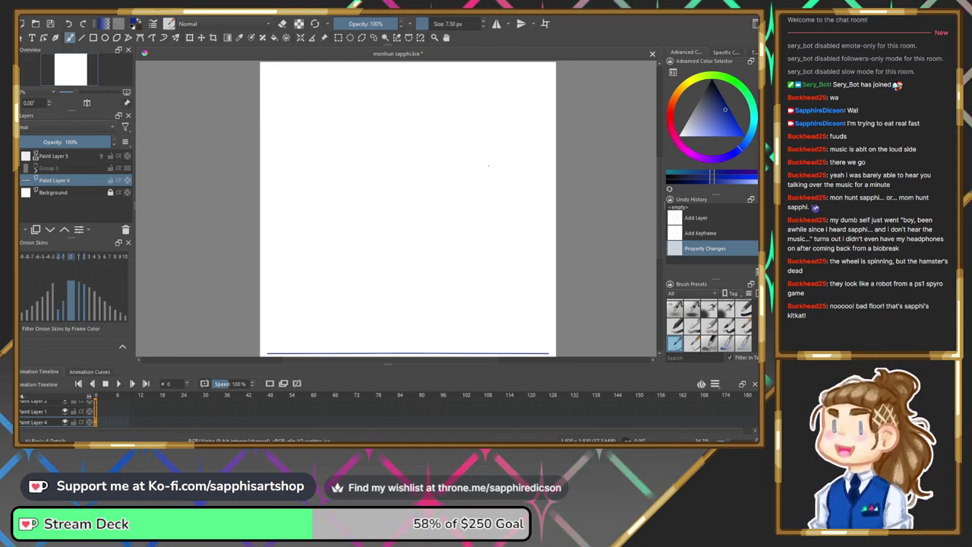
pyautogui.click(692, 325)
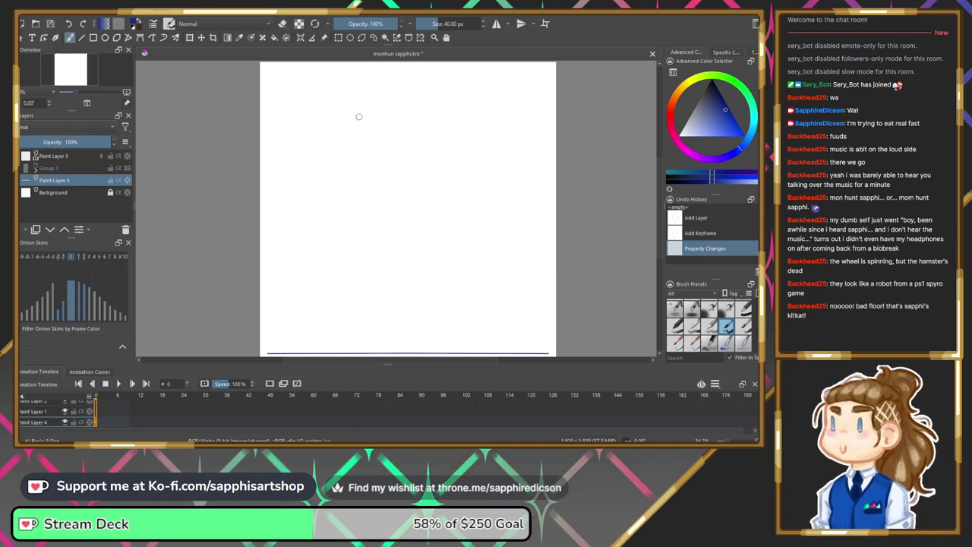
pyautogui.moveTo(360, 107); pyautogui.dragTo(328, 158)
pyautogui.hotkey('ctrl', 'z')
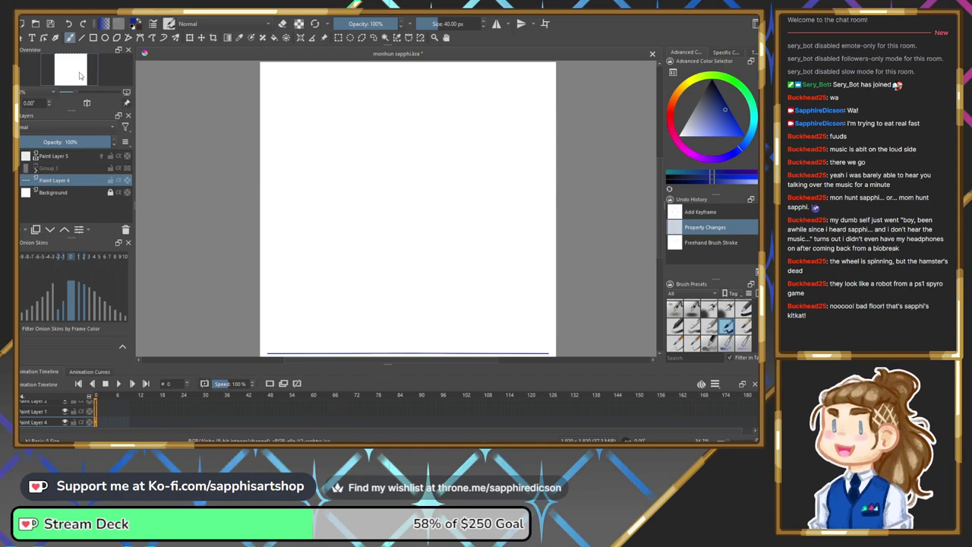
pyautogui.moveTo(79, 77); pyautogui.dragTo(80, 79)
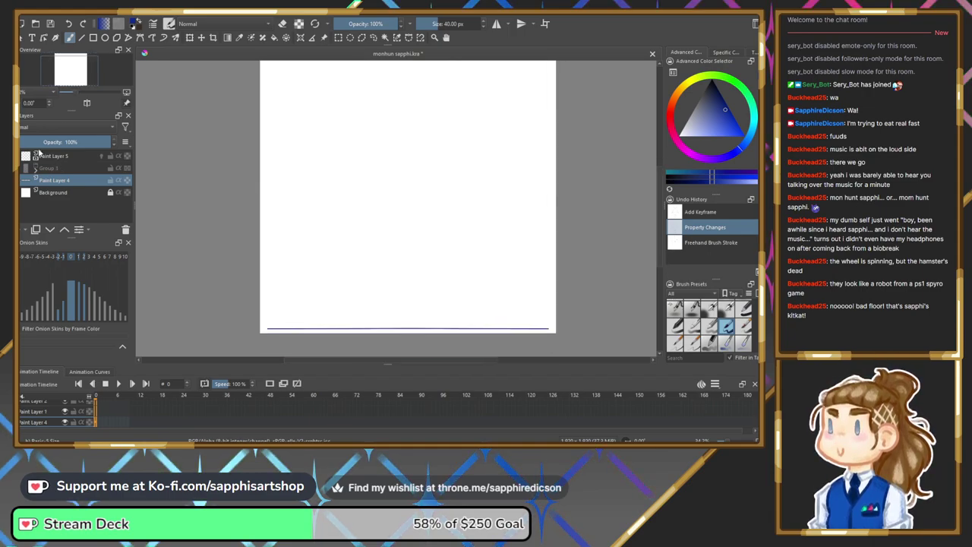
pyautogui.hotkey('ctrl', 'z')
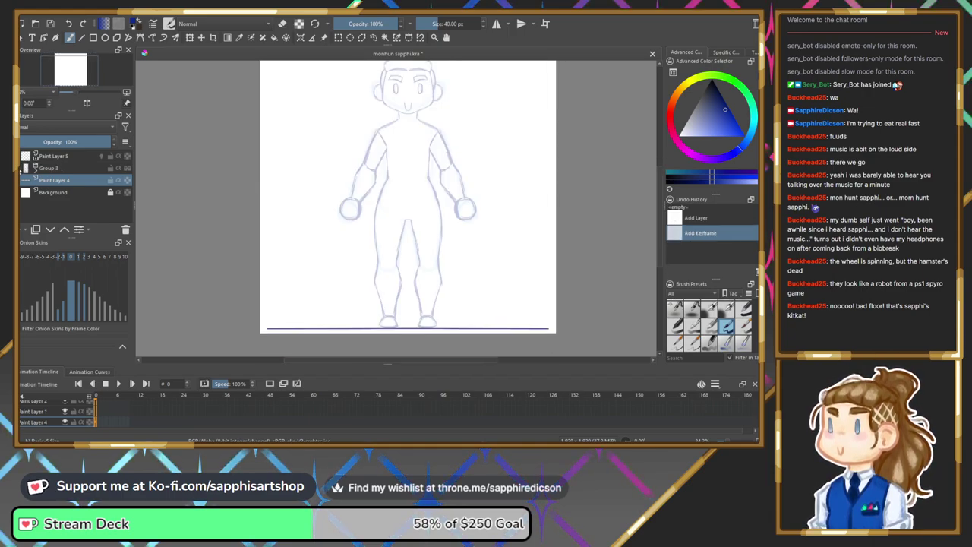
# Hide the Group 3 base drawing and make Paint Layer 5 the active layer.
pyautogui.click(75, 76)
pyautogui.moveTo(75, 76); pyautogui.dragTo(76, 80)
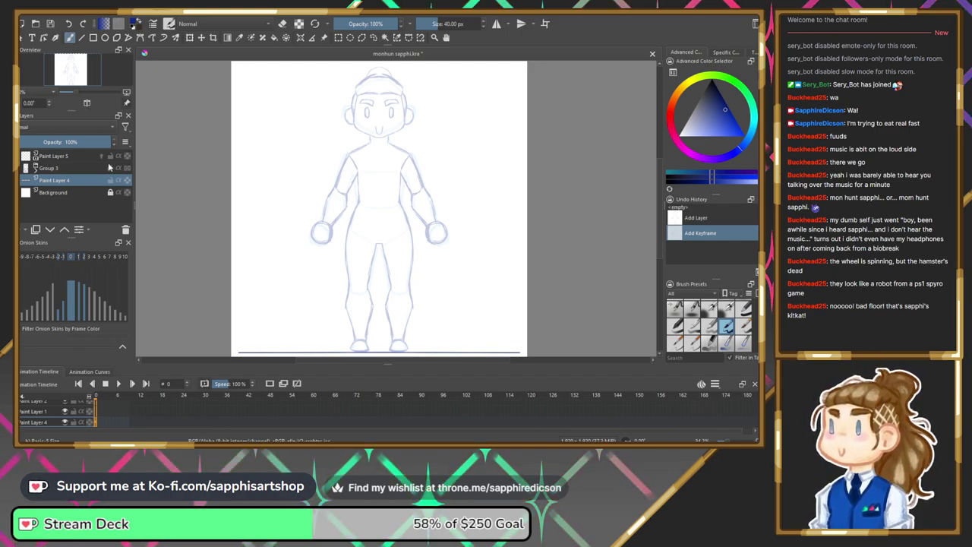
pyautogui.moveTo(89, 80); pyautogui.dragTo(87, 77)
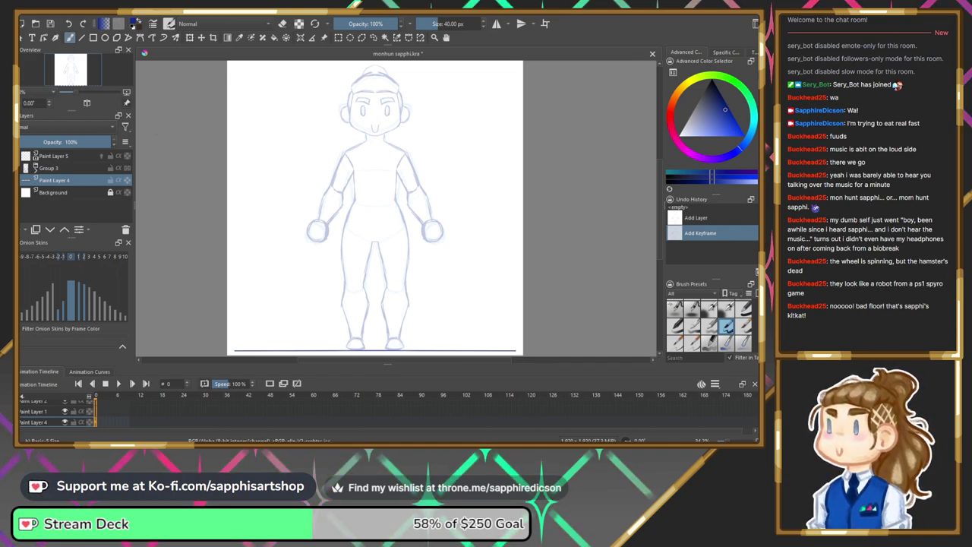
pyautogui.moveTo(89, 74)
pyautogui.mouseDown()
pyautogui.moveTo(79, 79)
pyautogui.moveTo(40, 60)
pyautogui.mouseUp()
pyautogui.click(20, 169)
pyautogui.click(66, 156)
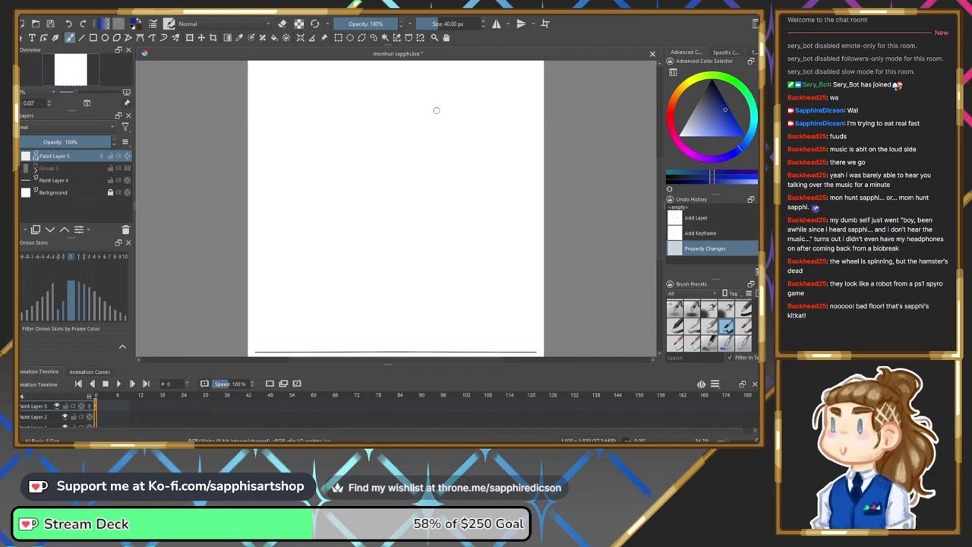
# Draw a circle for the head in the upper-right part of the canvas with the Ellipse tool and the 7.50 px brush.
pyautogui.click(104, 37)
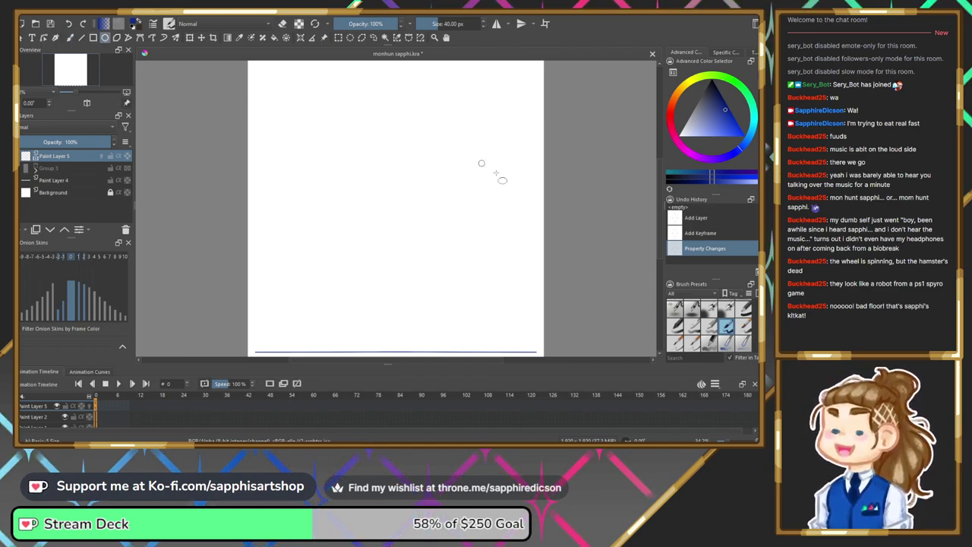
pyautogui.click(676, 343)
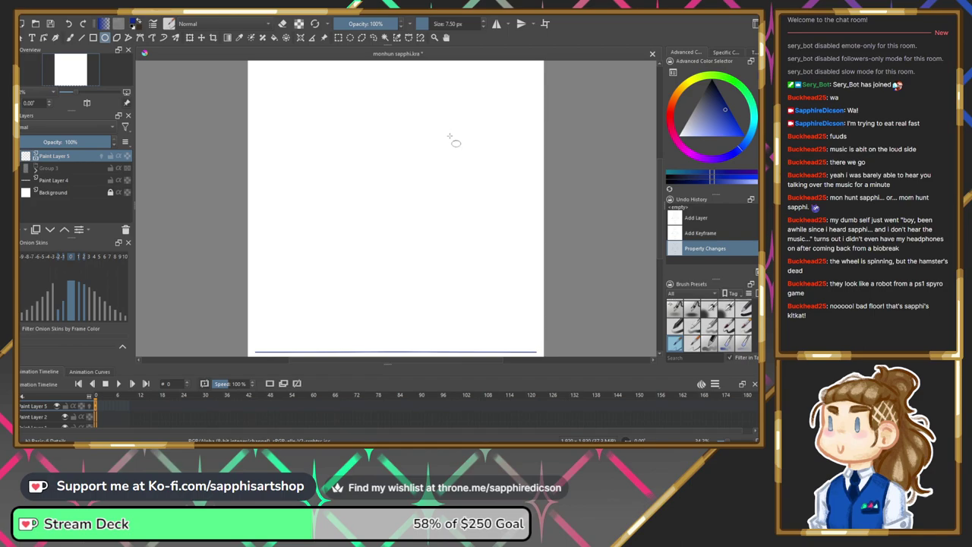
pyautogui.moveTo(453, 135)
pyautogui.mouseDown()
pyautogui.moveTo(495, 169)
pyautogui.moveTo(460, 151)
pyautogui.mouseUp()
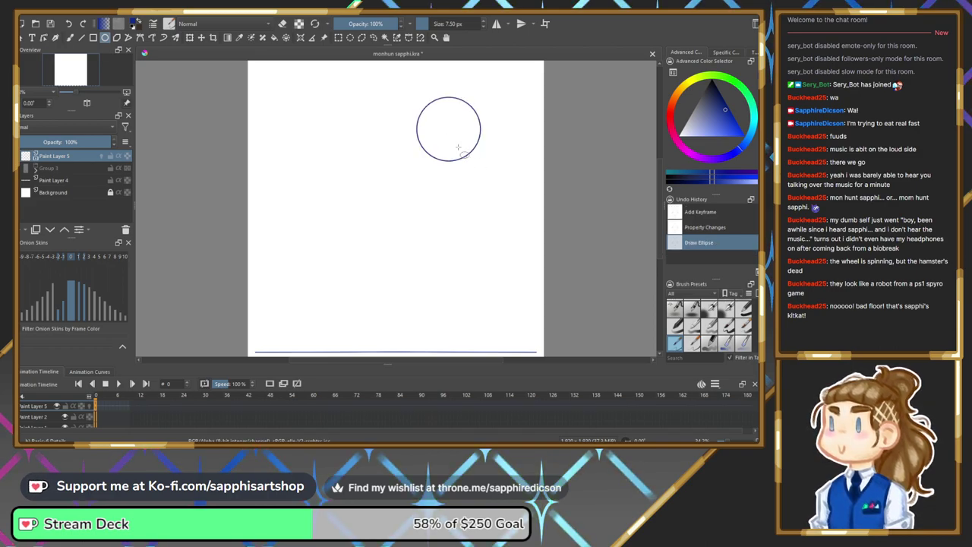
pyautogui.press('b')
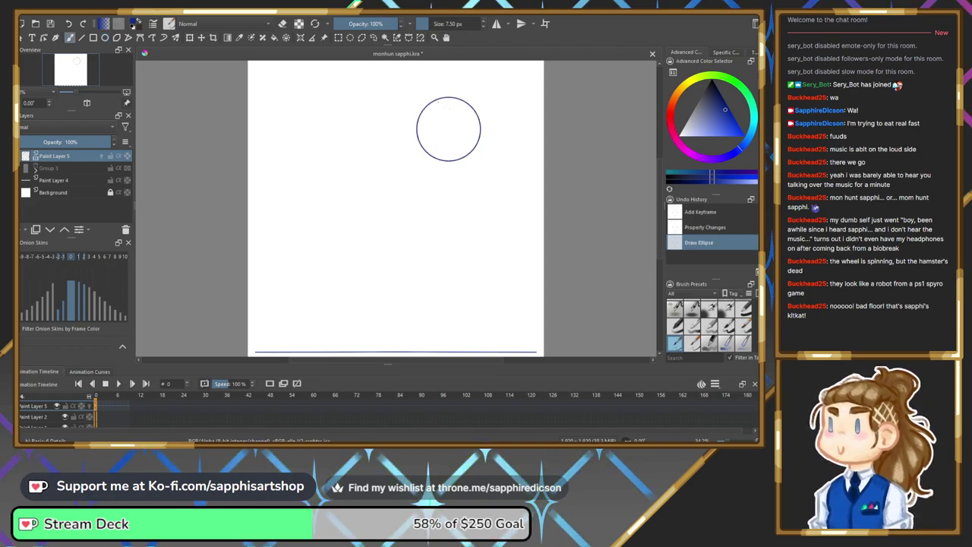
# Shift the head circle slightly up and to the right with the Transform tool and return to freehand brushing.
pyautogui.click(190, 37)
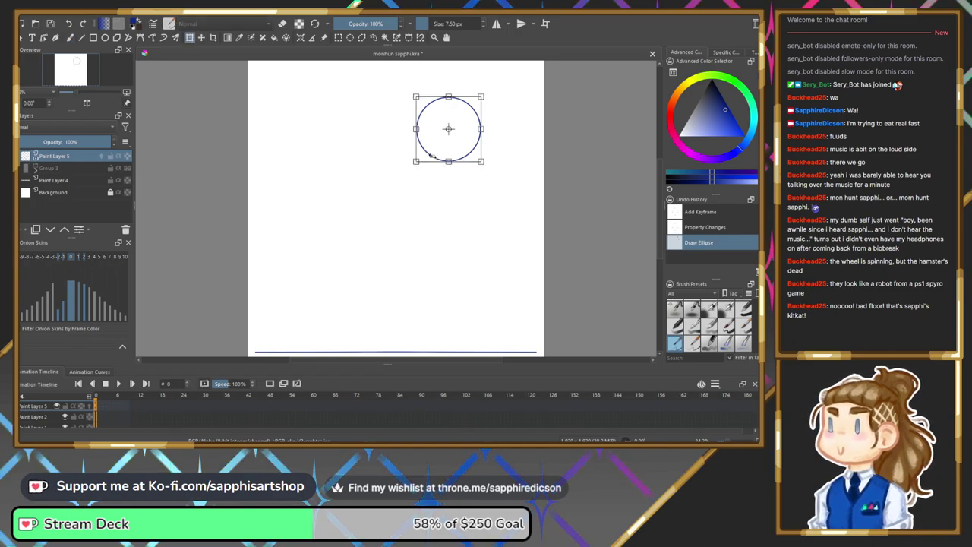
pyautogui.moveTo(436, 147)
pyautogui.mouseDown()
pyautogui.moveTo(442, 136)
pyautogui.moveTo(439, 147)
pyautogui.mouseUp()
pyautogui.press('b')
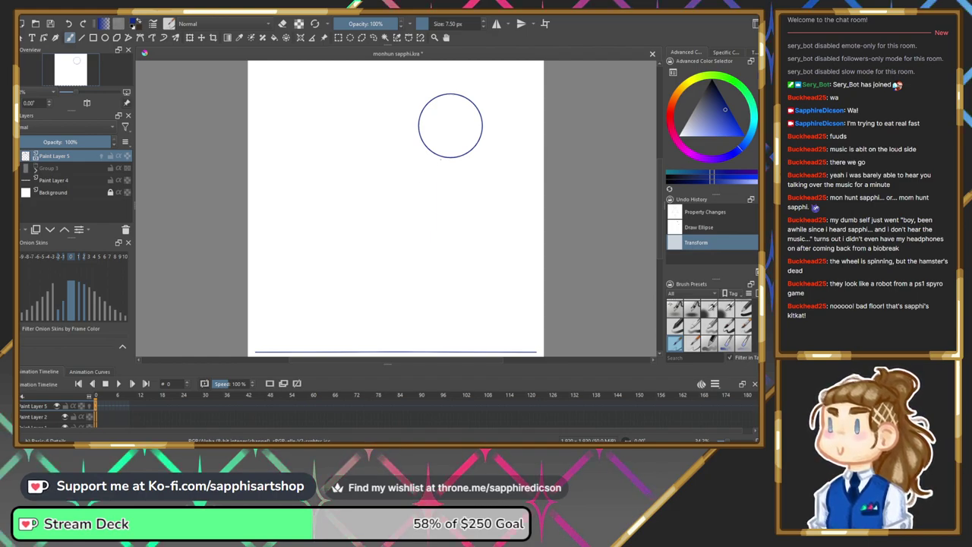
pyautogui.click(480, 135)
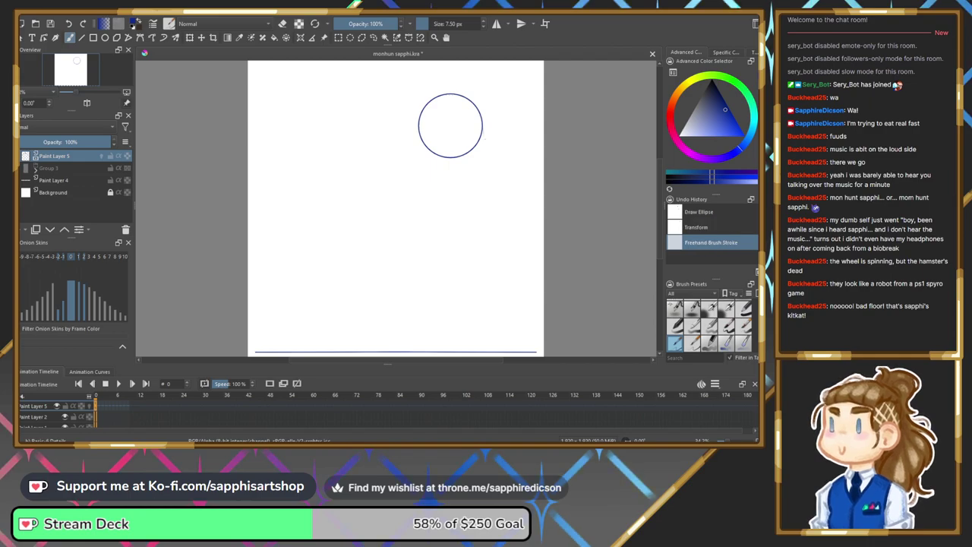
pyautogui.hotkey('ctrl', 'z')
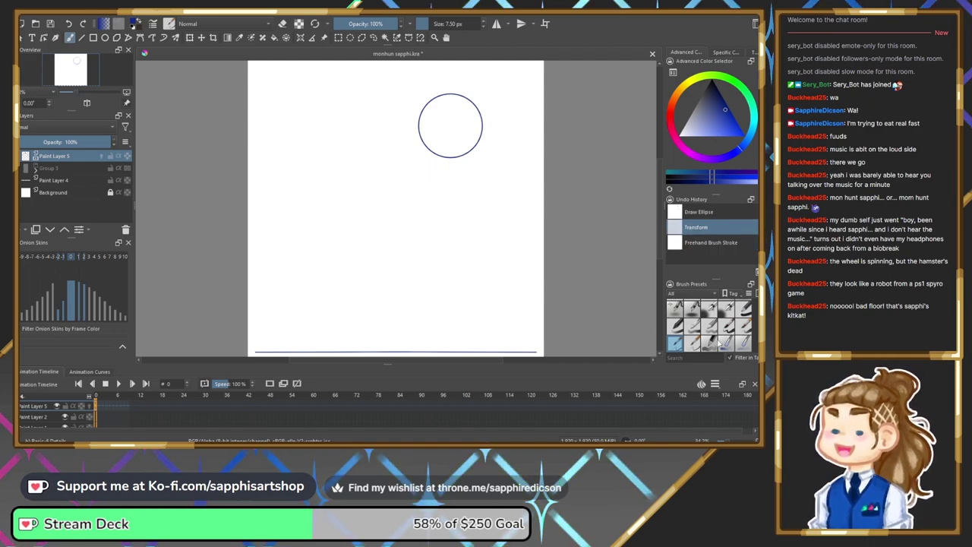
# Handwrite a circled 1 and the label "Contact" in the canvas's upper-left corner with the Basic-5 Size brush at 40 px.
pyautogui.click(727, 325)
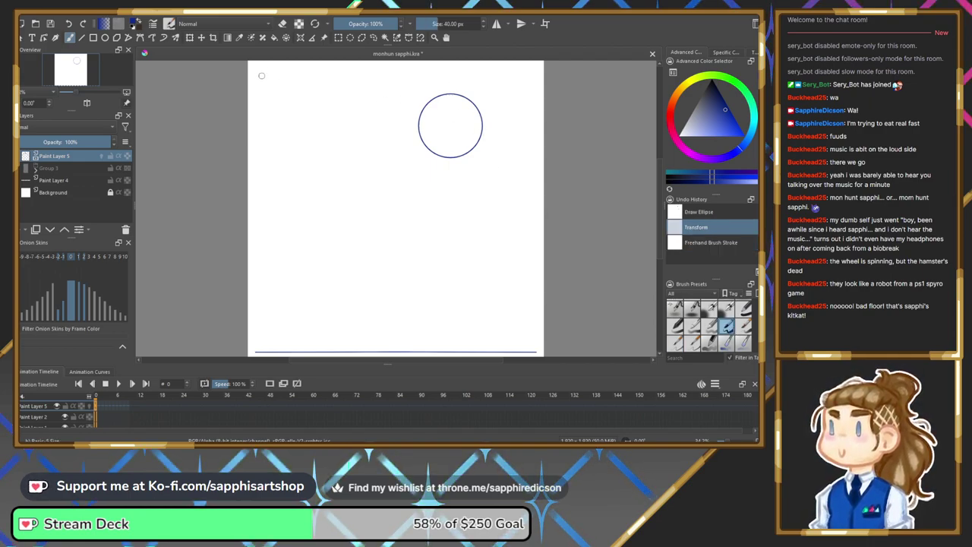
pyautogui.moveTo(264, 71)
pyautogui.mouseDown()
pyautogui.moveTo(258, 84)
pyautogui.moveTo(271, 74)
pyautogui.moveTo(281, 87)
pyautogui.moveTo(304, 79)
pyautogui.mouseUp()
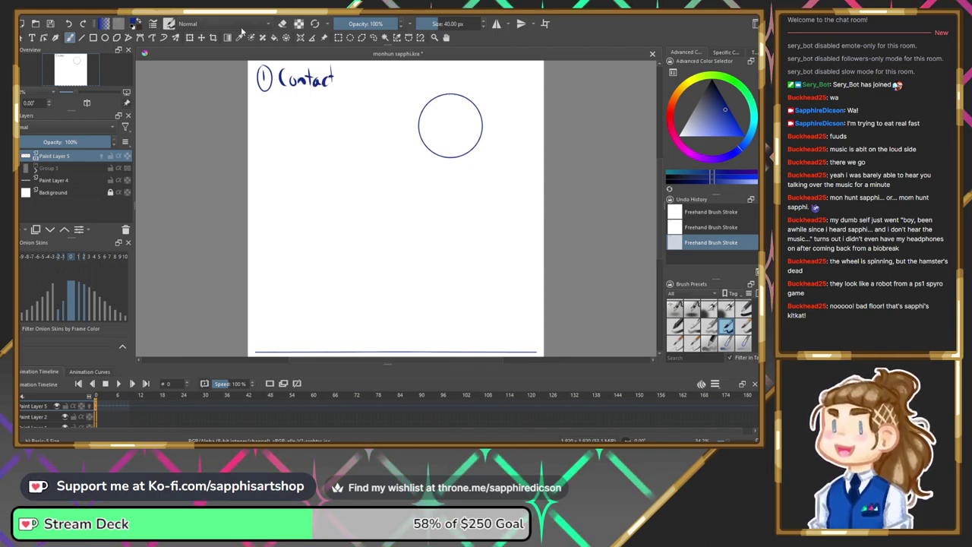
pyautogui.hotkey('ctrl', 'z')
pyautogui.hotkey('ctrl', 'z')
pyautogui.hotkey('ctrl', 'z')
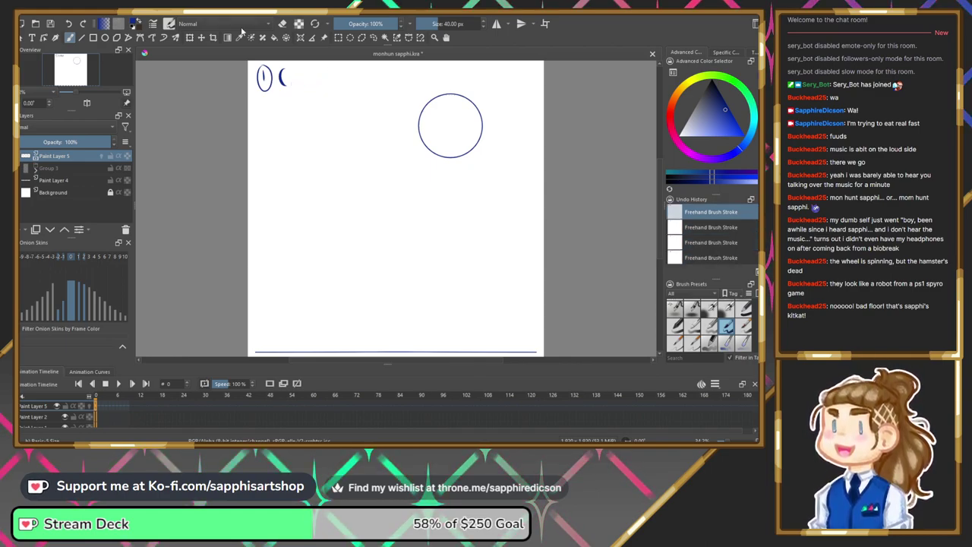
pyautogui.click(286, 71)
pyautogui.moveTo(301, 79); pyautogui.dragTo(338, 76)
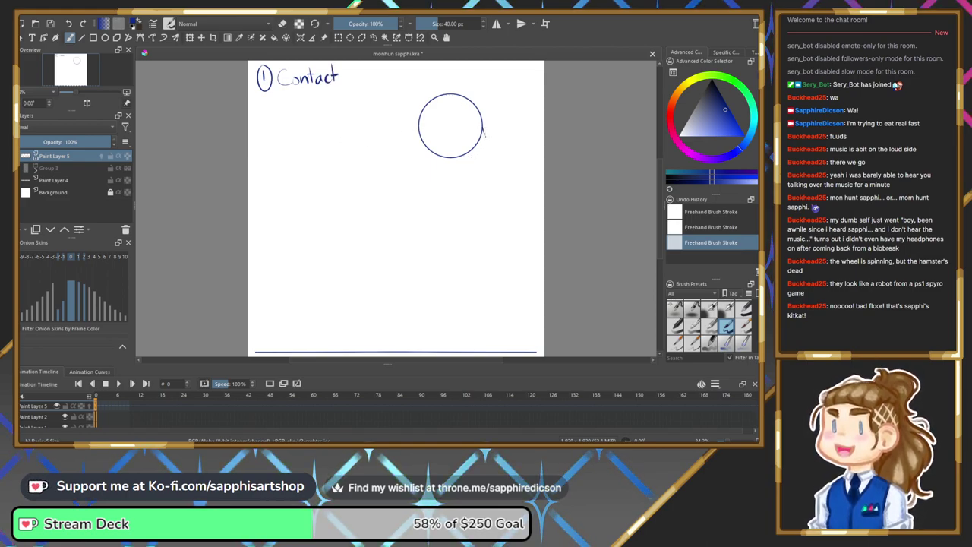
# Sketch a right-facing jaw on the head circle, a forward-leaning spine and a bent front leg down to the ground line.
pyautogui.moveTo(483, 131)
pyautogui.mouseDown()
pyautogui.moveTo(487, 149)
pyautogui.moveTo(469, 159)
pyautogui.mouseUp()
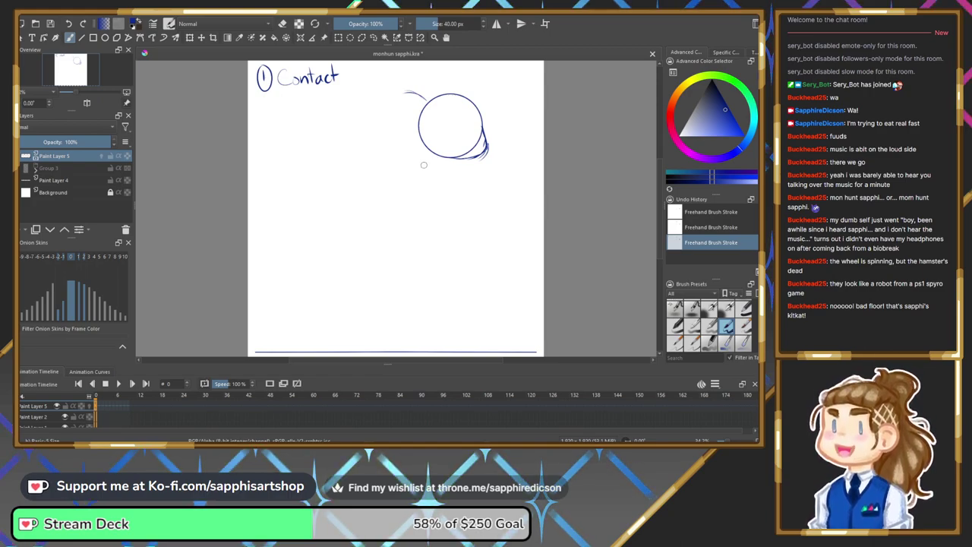
pyautogui.moveTo(434, 158); pyautogui.dragTo(387, 234)
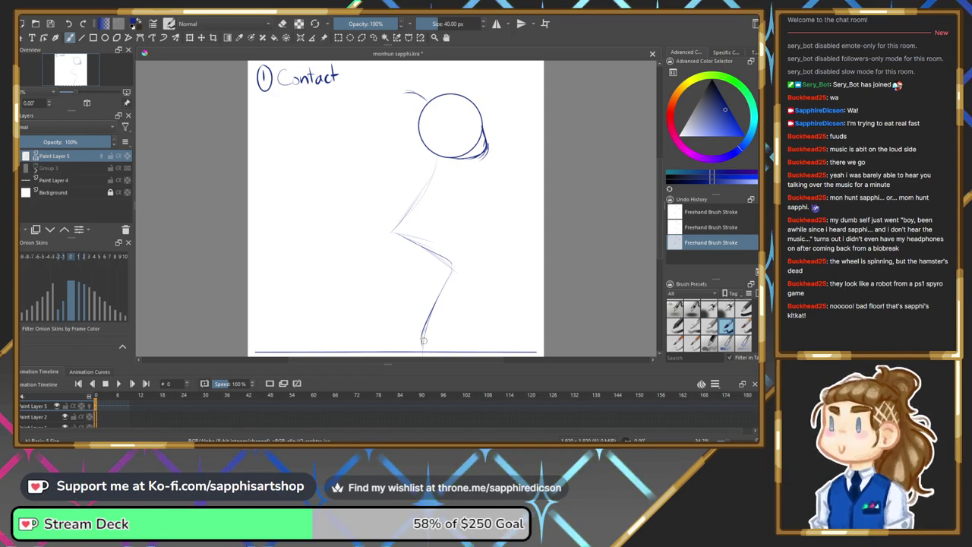
# Undo the front lower leg and redraw the legs in a wide stride, front heel on the ground and rear foot on its toes.
pyautogui.hotkey('ctrl', 'z')
pyautogui.hotkey('ctrl', 'z')
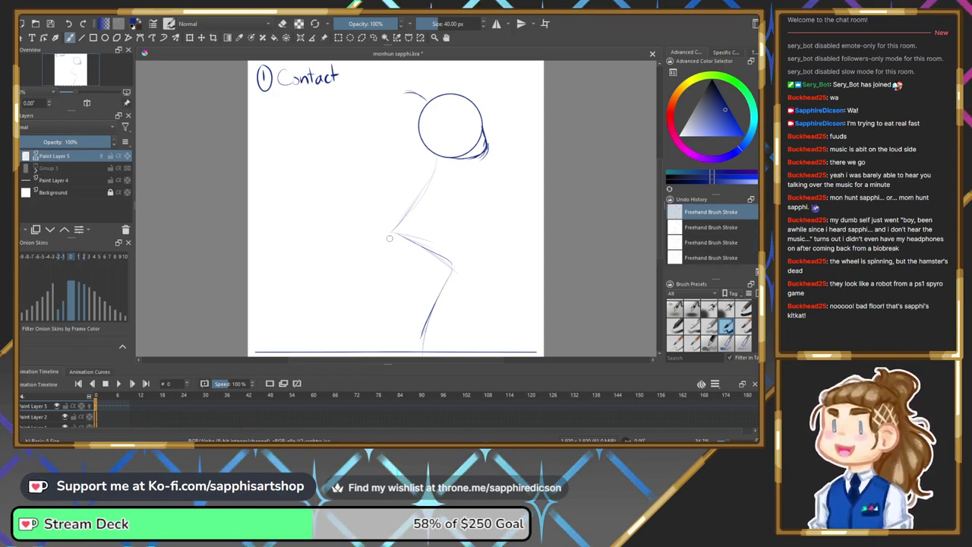
pyautogui.hotkey('ctrl', 'z')
pyautogui.hotkey('ctrl', 'z')
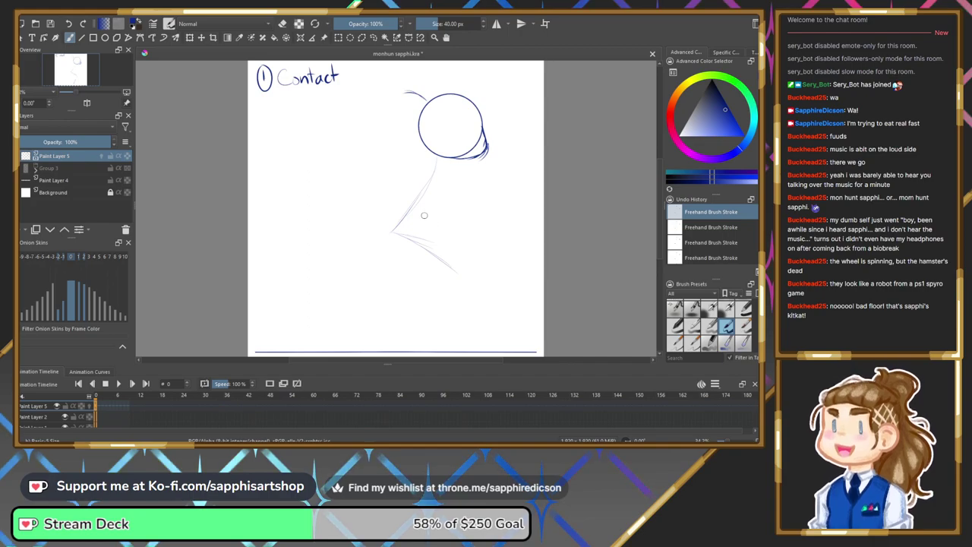
pyautogui.moveTo(456, 275); pyautogui.dragTo(475, 347)
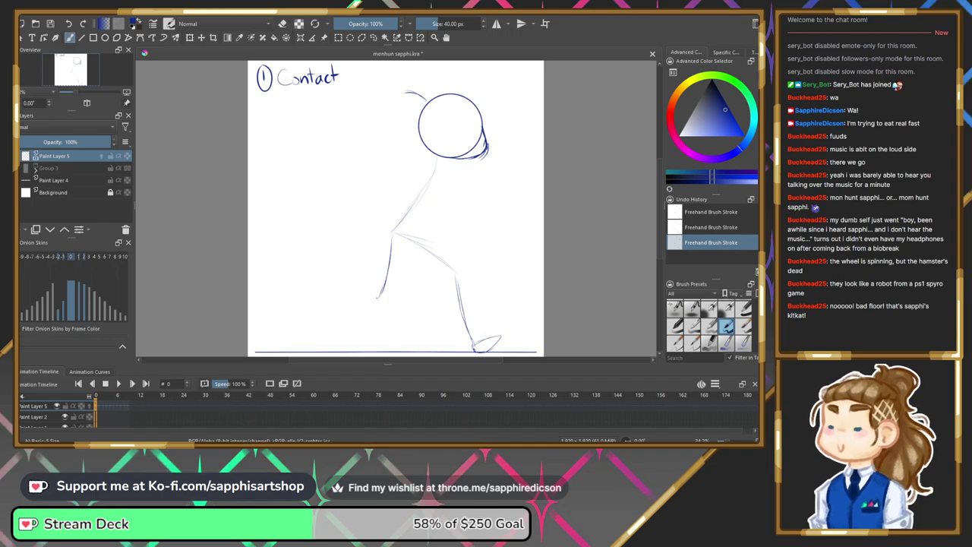
pyautogui.moveTo(345, 305)
pyautogui.mouseDown()
pyautogui.moveTo(374, 301)
pyautogui.moveTo(327, 325)
pyautogui.moveTo(334, 344)
pyautogui.moveTo(326, 326)
pyautogui.moveTo(335, 351)
pyautogui.mouseUp()
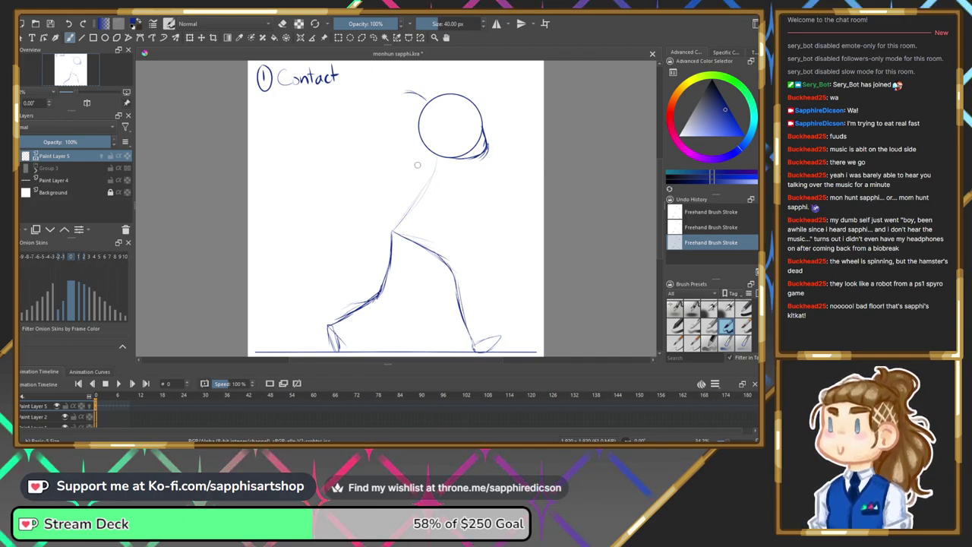
# Sketch the shoulder and hip joints, then two bent arms with round fists, one swung forward and one back.
pyautogui.moveTo(417, 163); pyautogui.dragTo(440, 175)
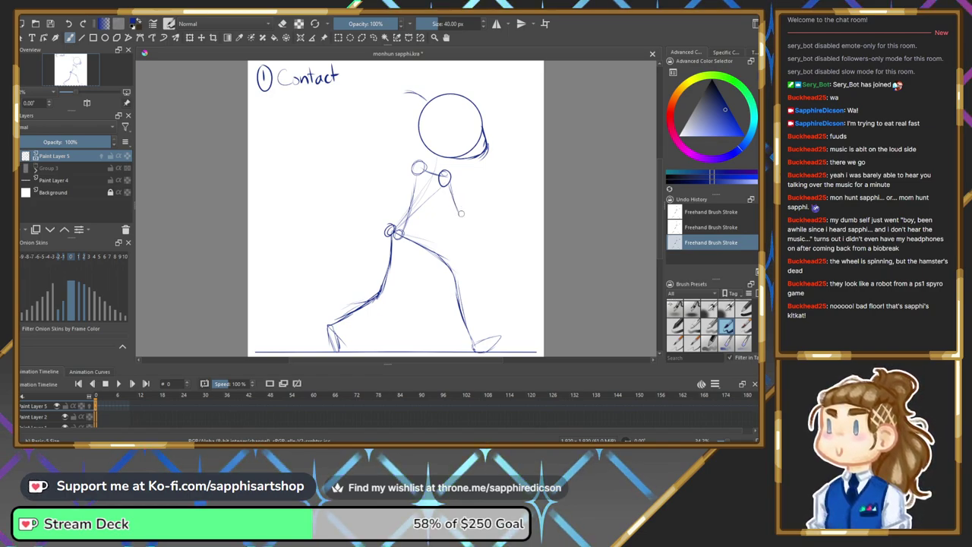
pyautogui.moveTo(461, 212); pyautogui.dragTo(503, 190)
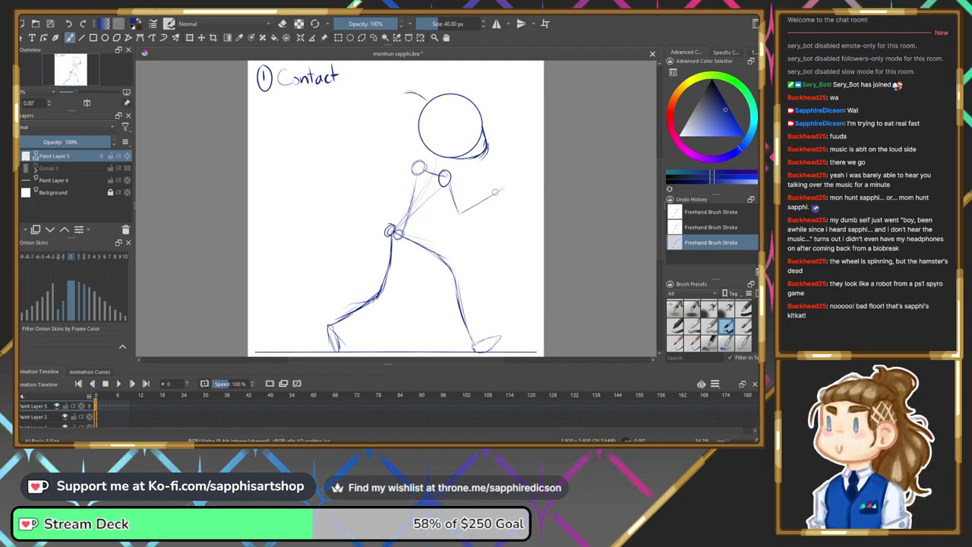
pyautogui.moveTo(498, 181); pyautogui.dragTo(507, 194)
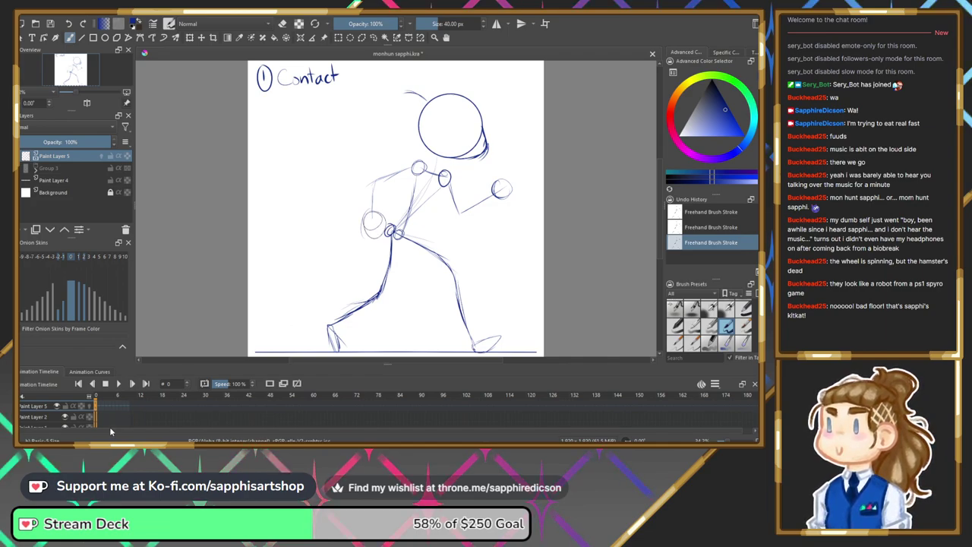
# Add a blank keyframe at frame 2 of Paint Layer 5 with onion skins on, and handwrite a circled 2 and "Down".
pyautogui.click(91, 406)
pyautogui.click(103, 407)
pyautogui.click(270, 384)
pyautogui.moveTo(259, 73)
pyautogui.mouseDown()
pyautogui.moveTo(267, 87)
pyautogui.moveTo(271, 67)
pyautogui.moveTo(281, 73)
pyautogui.moveTo(284, 92)
pyautogui.moveTo(294, 82)
pyautogui.moveTo(325, 92)
pyautogui.mouseUp()
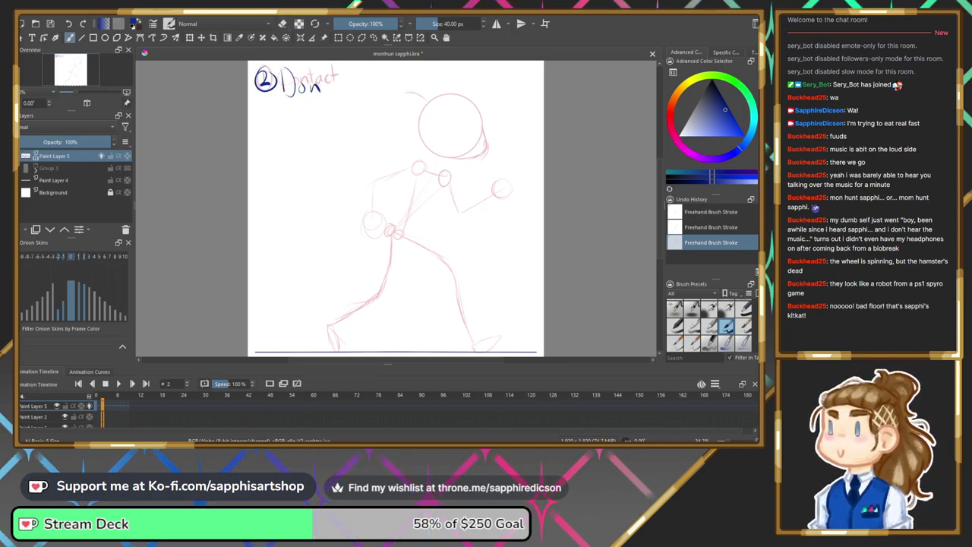
pyautogui.hotkey('ctrl', 'z')
pyautogui.moveTo(306, 88); pyautogui.dragTo(302, 86)
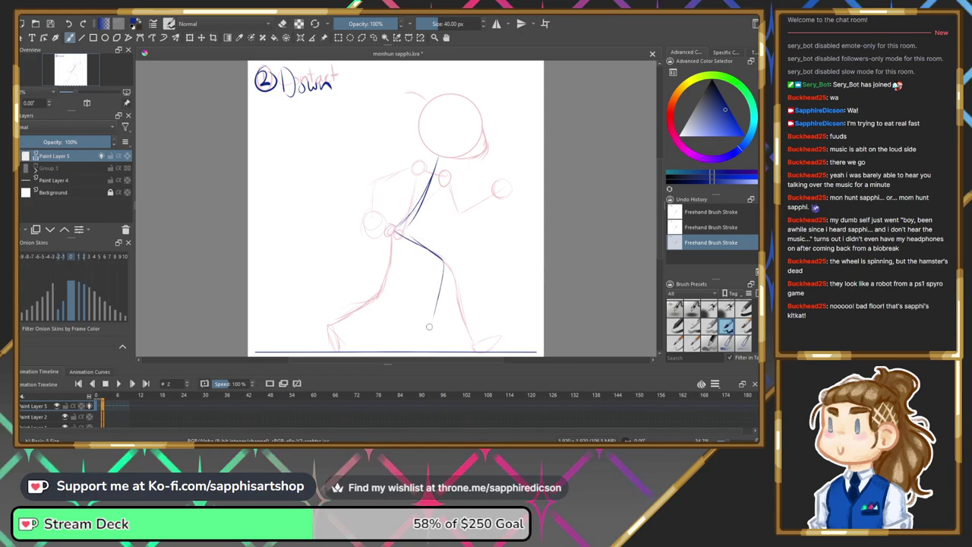
# Sketch the Down pose's bent front leg with a flat foot and the rear leg stretched back onto its toes.
pyautogui.moveTo(430, 336); pyautogui.dragTo(427, 349)
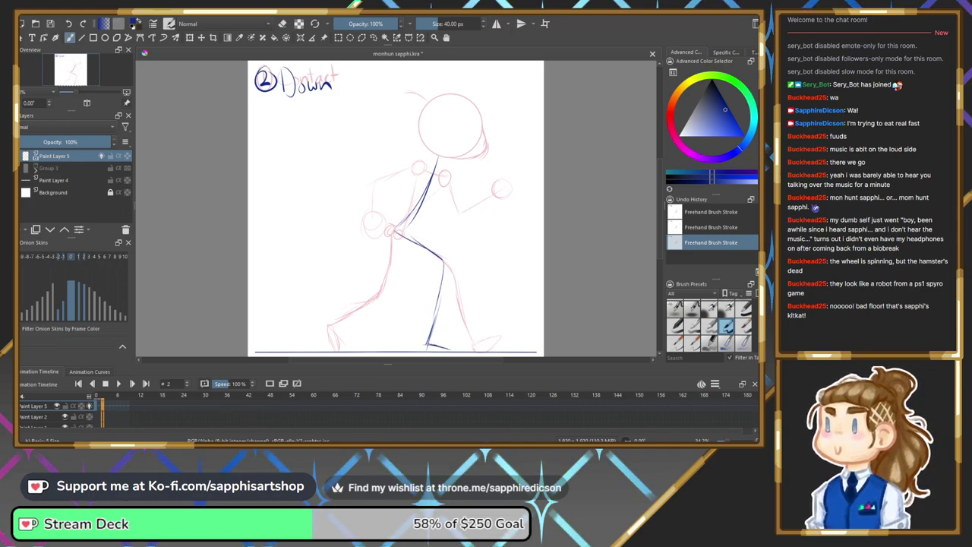
pyautogui.moveTo(425, 345); pyautogui.dragTo(449, 351)
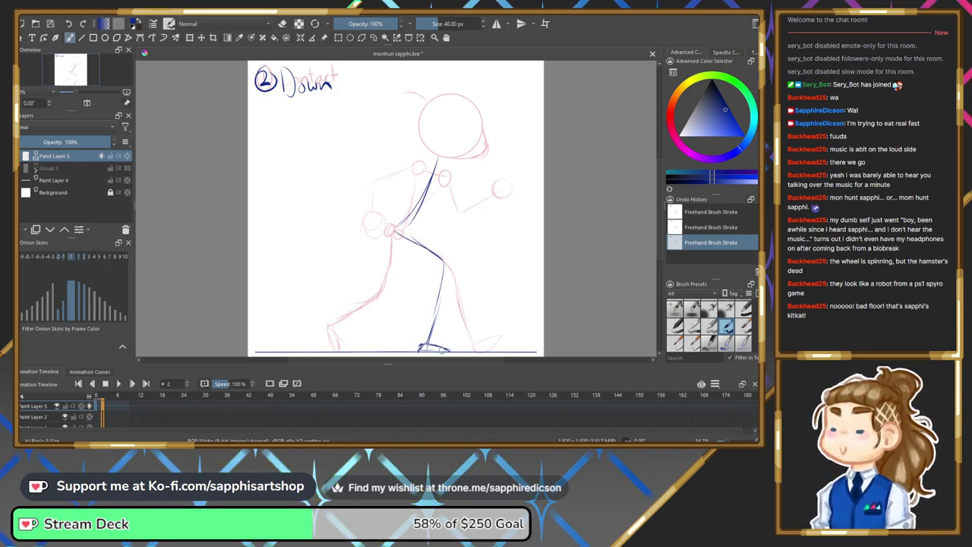
pyautogui.moveTo(389, 235)
pyautogui.mouseDown()
pyautogui.moveTo(359, 297)
pyautogui.moveTo(384, 248)
pyautogui.moveTo(365, 293)
pyautogui.mouseUp()
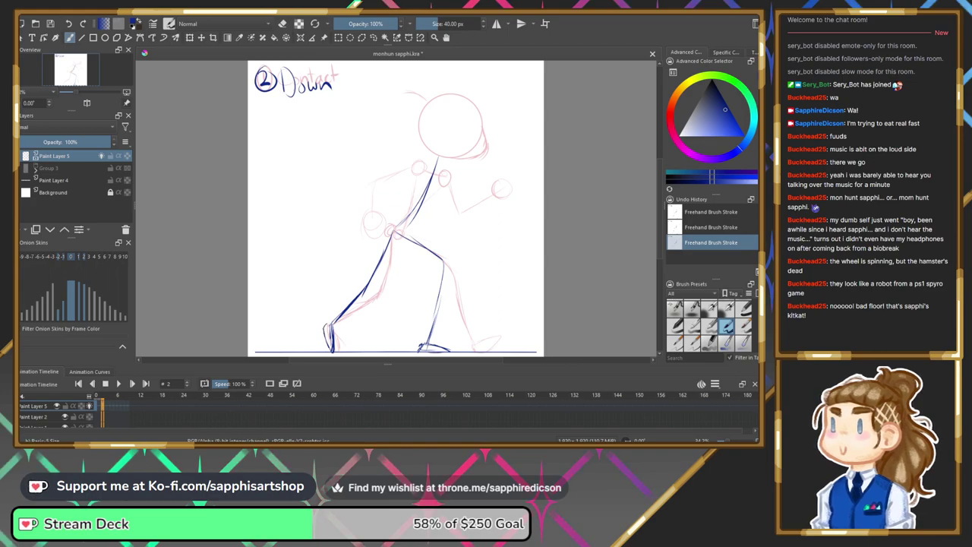
# Sketch overlapping shoulder and hip joint circles on the Down pose, with wide arcs guiding the arm swing.
pyautogui.moveTo(440, 169); pyautogui.dragTo(437, 169)
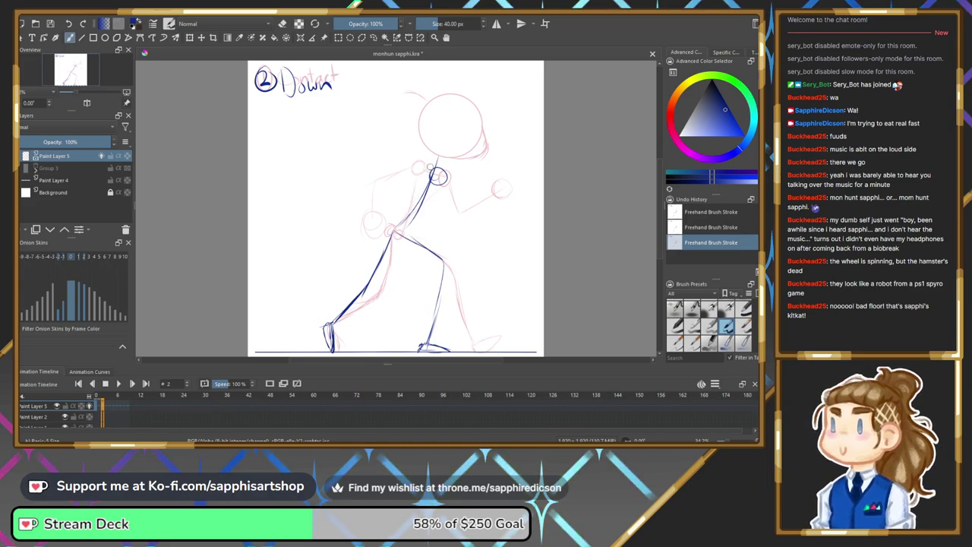
pyautogui.moveTo(430, 167); pyautogui.dragTo(433, 168)
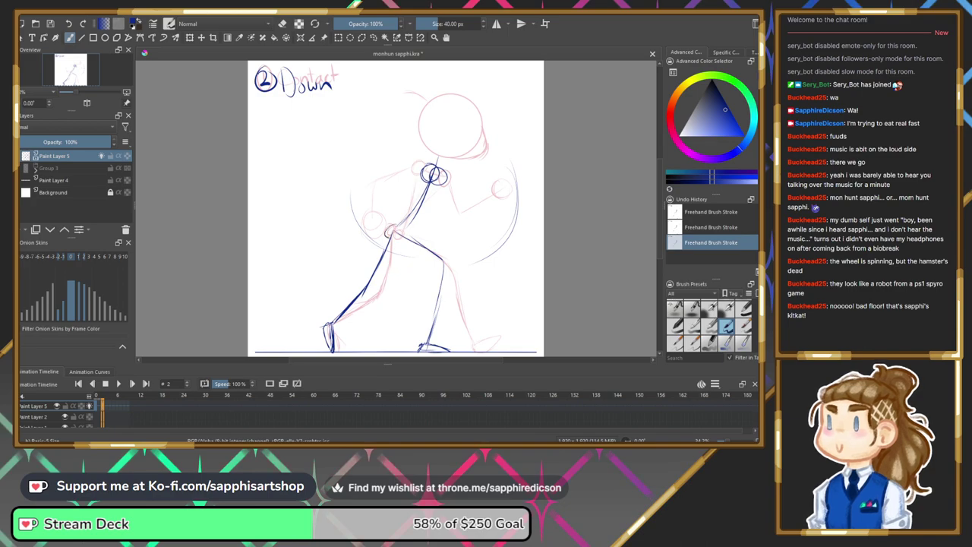
pyautogui.moveTo(394, 229); pyautogui.dragTo(410, 241)
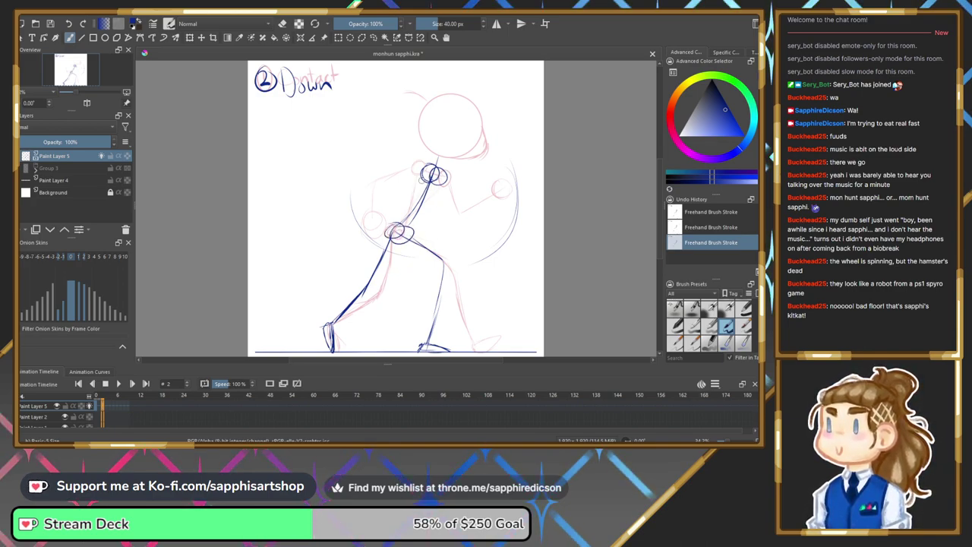
# Complete the Down pose with two bent arms, round fists and a head, and redraw the front leg with a lower knee.
pyautogui.moveTo(418, 180); pyautogui.dragTo(394, 199)
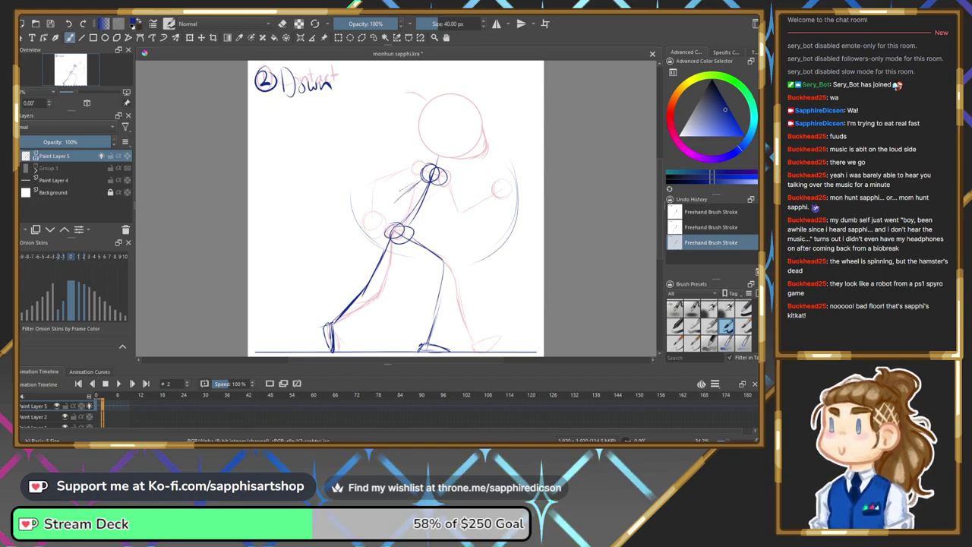
pyautogui.moveTo(391, 214); pyautogui.dragTo(387, 236)
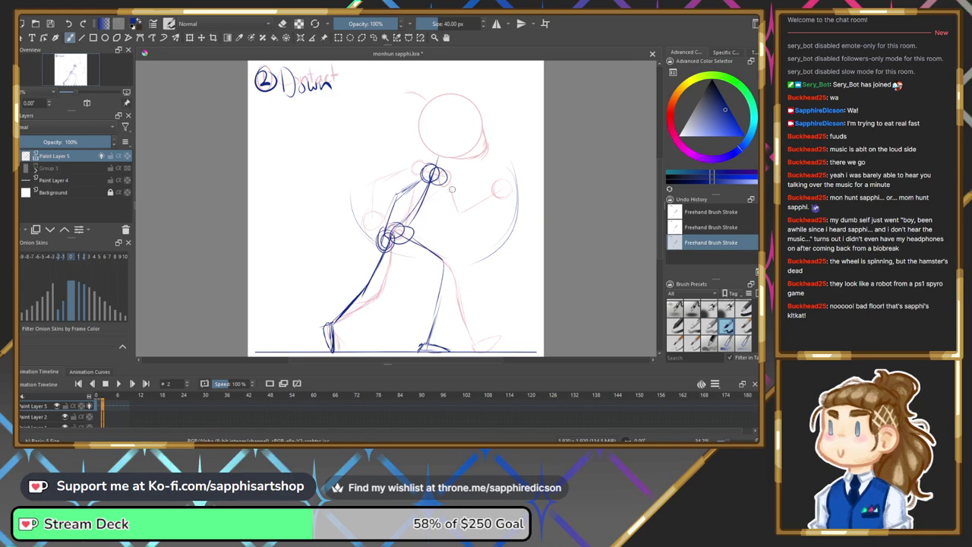
pyautogui.moveTo(440, 188); pyautogui.dragTo(443, 220)
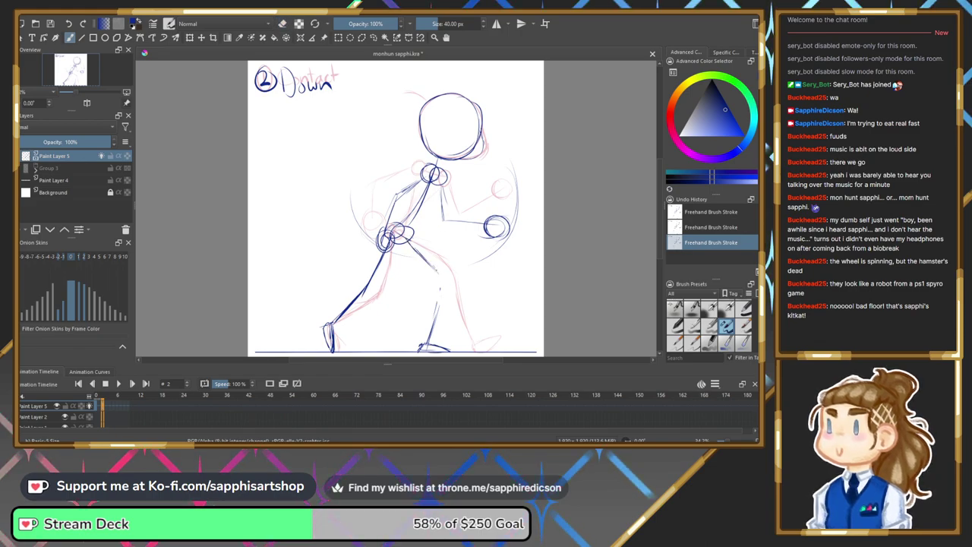
pyautogui.moveTo(442, 277); pyautogui.dragTo(436, 305)
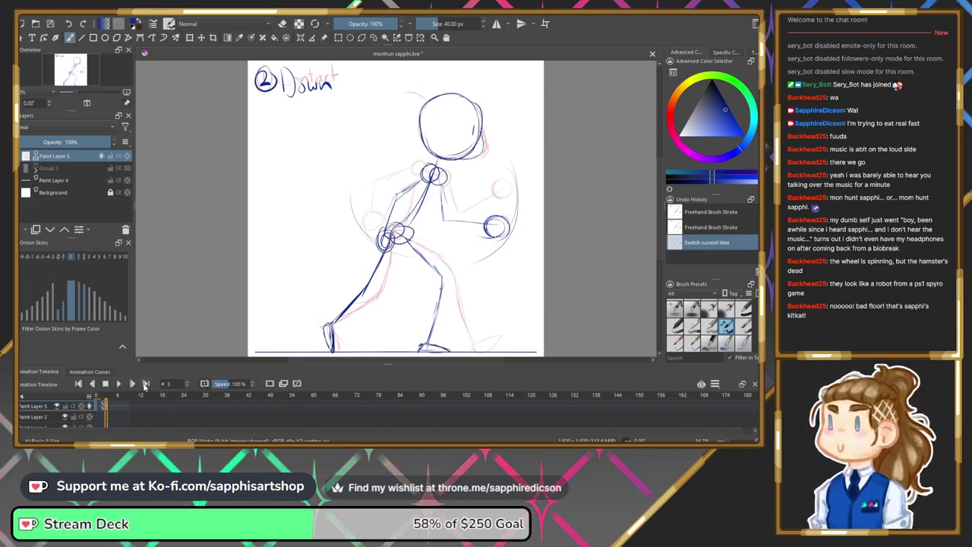
# Flip between the Contact and Down frames with onion skins off to compare the two poses.
pyautogui.click(146, 386)
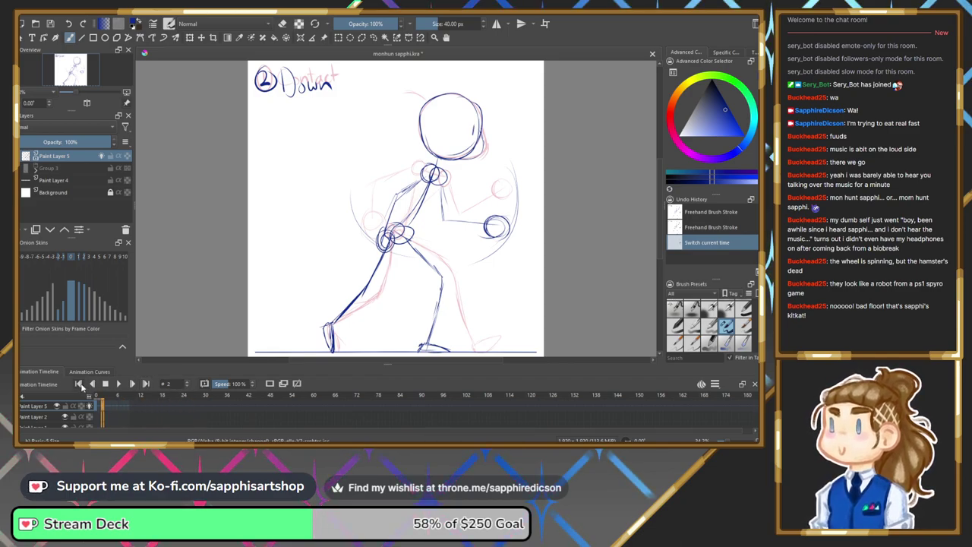
pyautogui.click(146, 385)
pyautogui.click(146, 385)
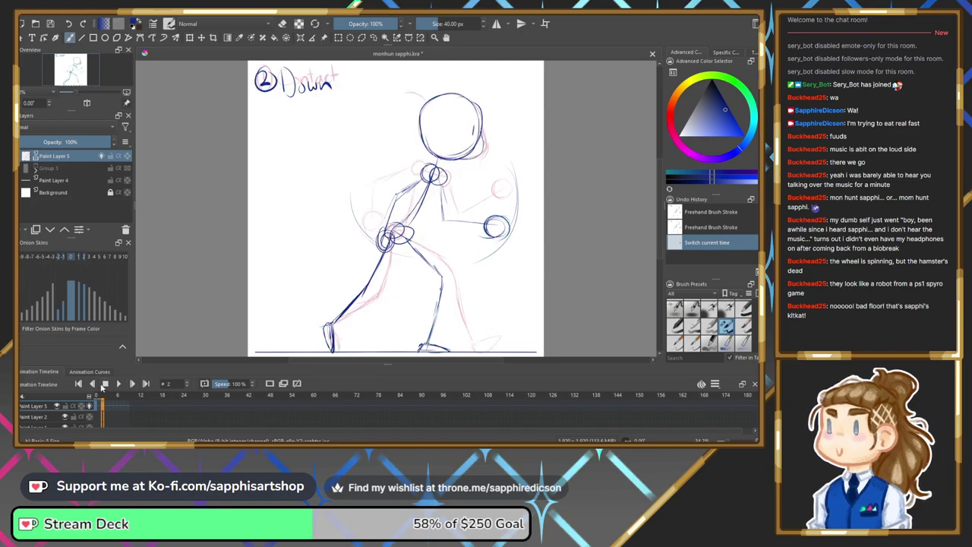
pyautogui.click(90, 407)
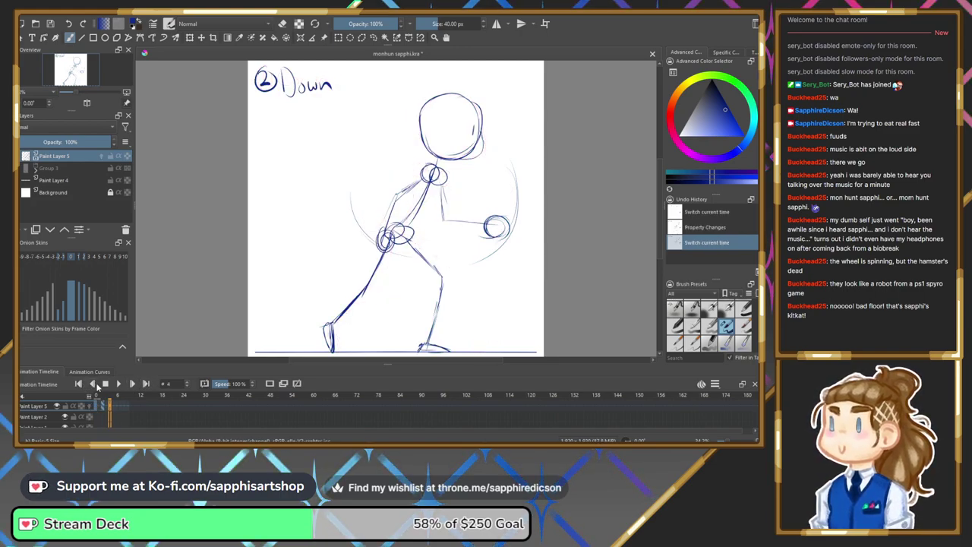
pyautogui.click(79, 384)
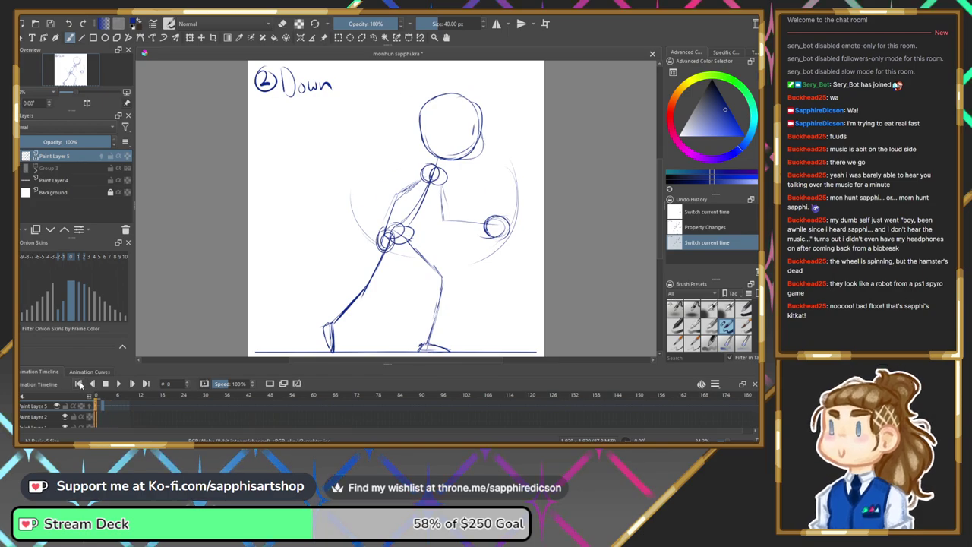
pyautogui.click(79, 385)
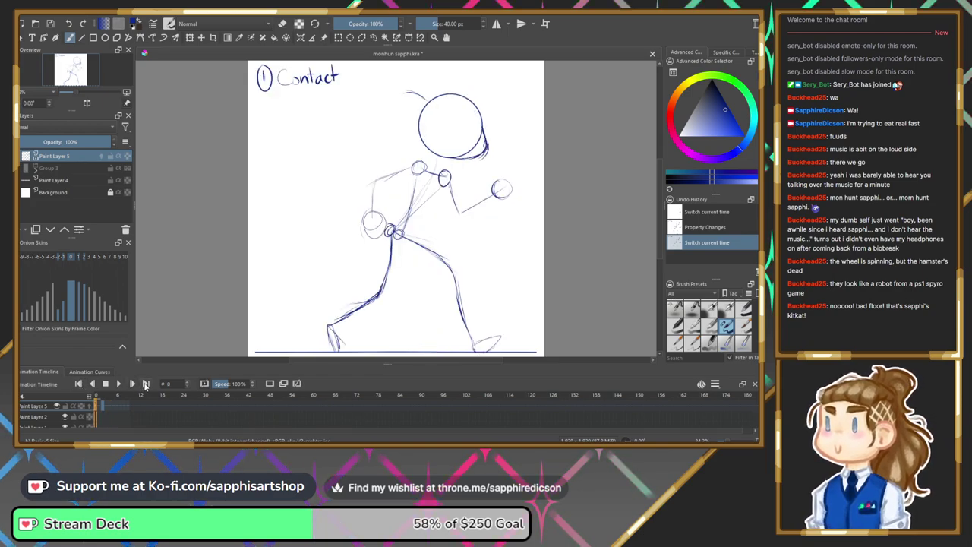
pyautogui.click(146, 385)
pyautogui.click(87, 385)
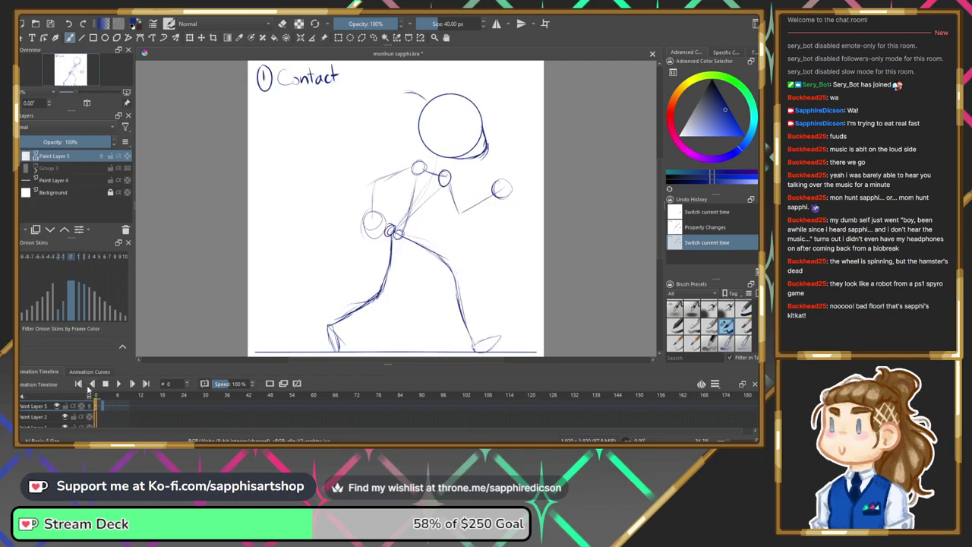
pyautogui.click(146, 385)
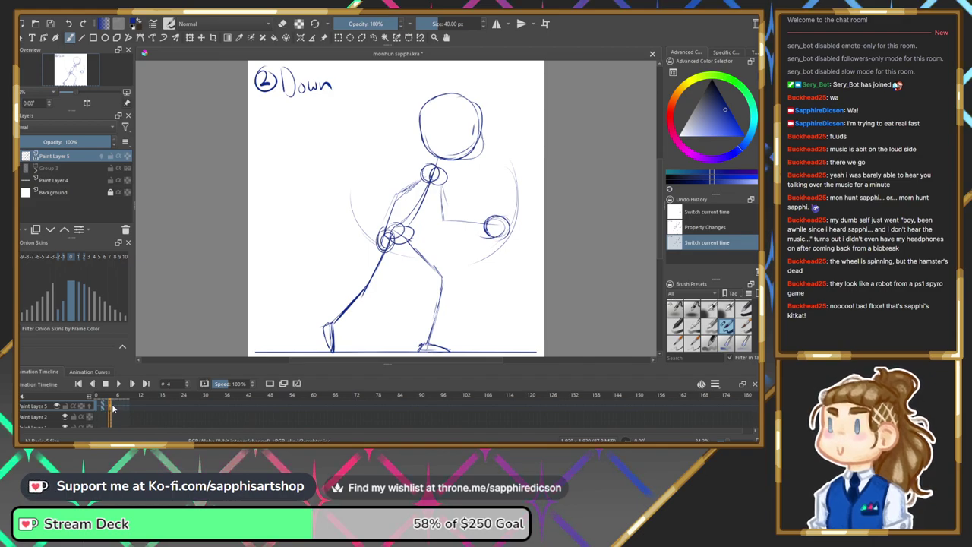
# Add a blank keyframe at frame 4 of Paint Layer 5 and turn its onion skins back on.
pyautogui.press('Insert')
pyautogui.click(89, 406)
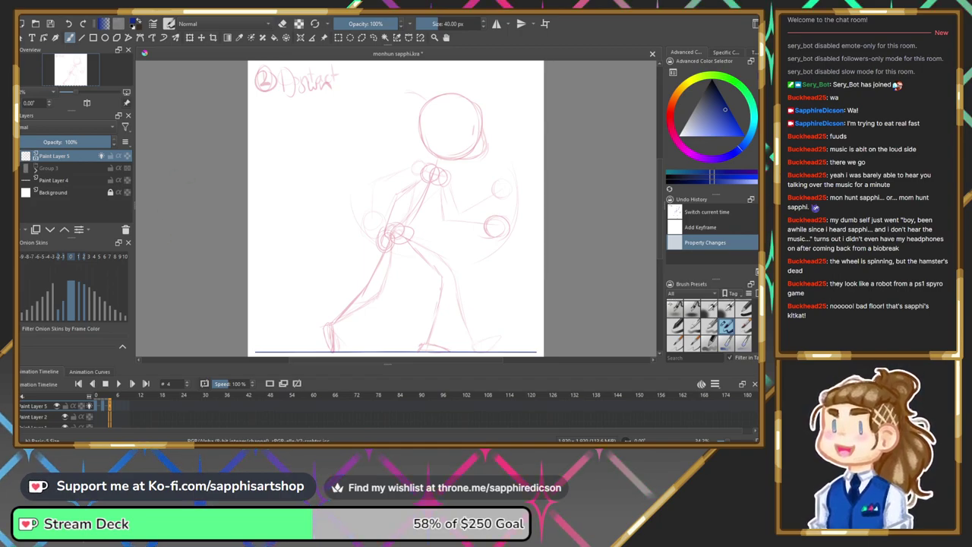
# Draw a sideways figure-eight foot path resting on the ground line on Paint Layer 4, with a larger loop behind the figure.
pyautogui.press('pagedown')
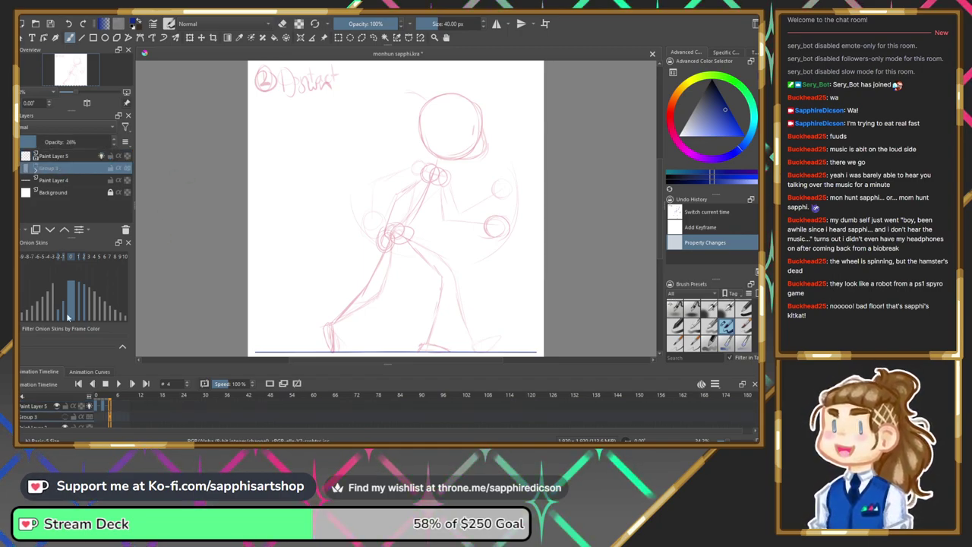
pyautogui.click(60, 181)
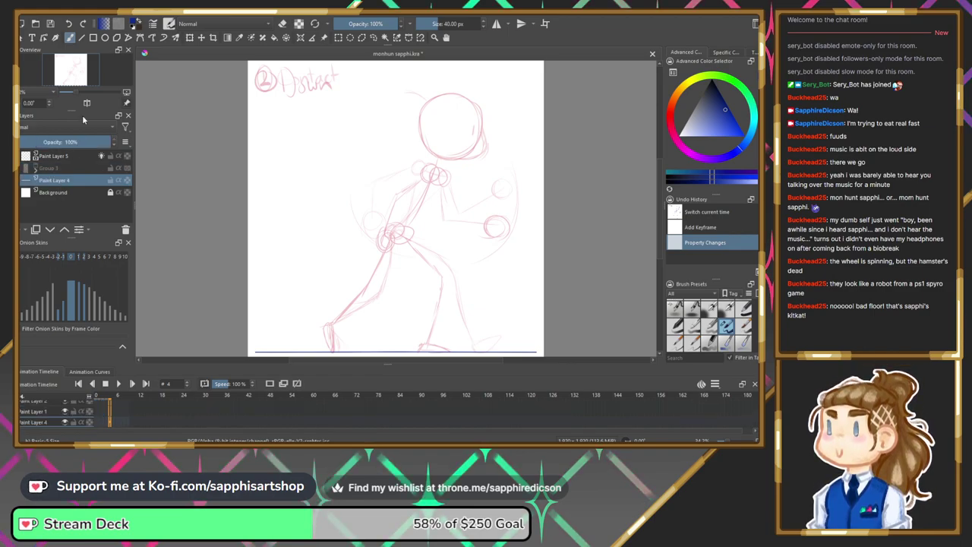
pyautogui.click(83, 78)
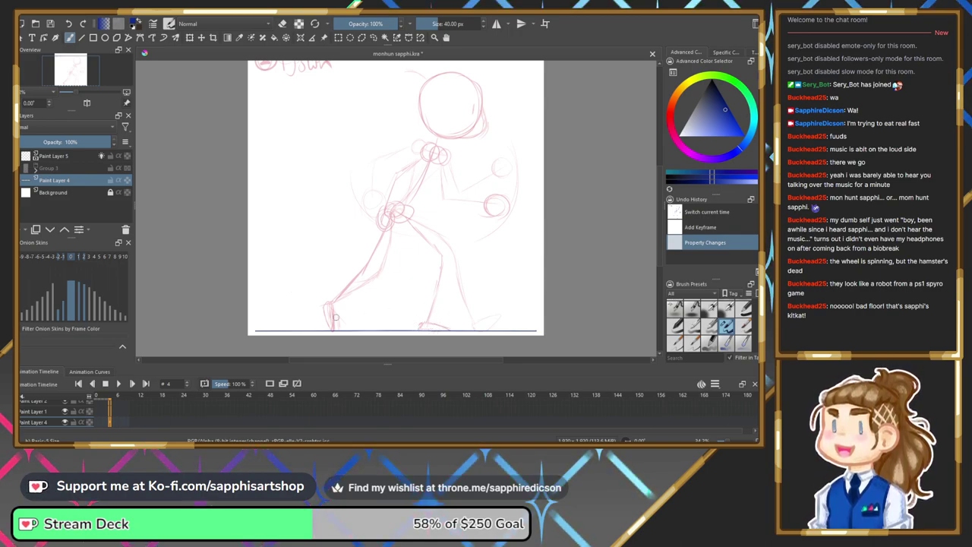
pyautogui.moveTo(279, 277)
pyautogui.mouseDown()
pyautogui.moveTo(330, 274)
pyautogui.moveTo(414, 327)
pyautogui.moveTo(456, 311)
pyautogui.moveTo(445, 296)
pyautogui.mouseUp()
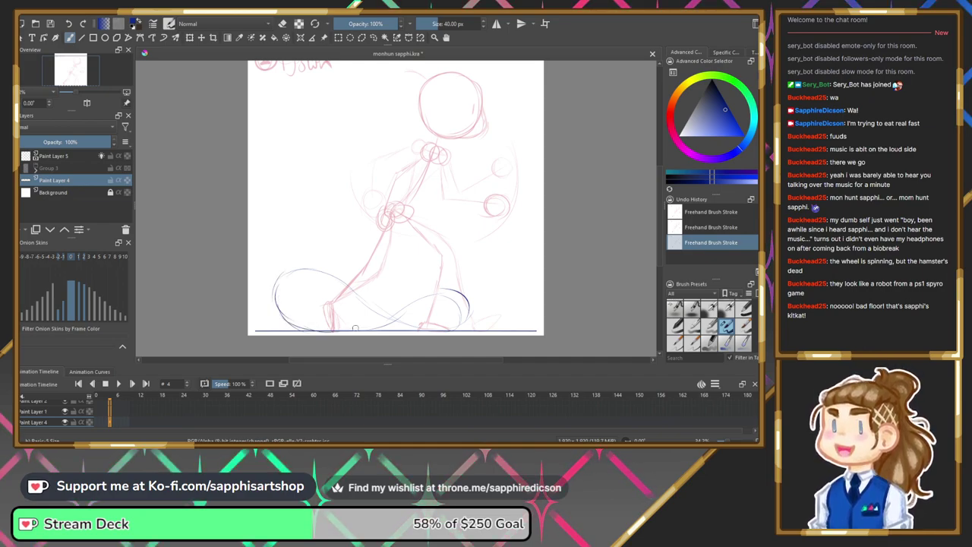
pyautogui.moveTo(283, 277)
pyautogui.mouseDown()
pyautogui.moveTo(328, 279)
pyautogui.moveTo(391, 320)
pyautogui.mouseUp()
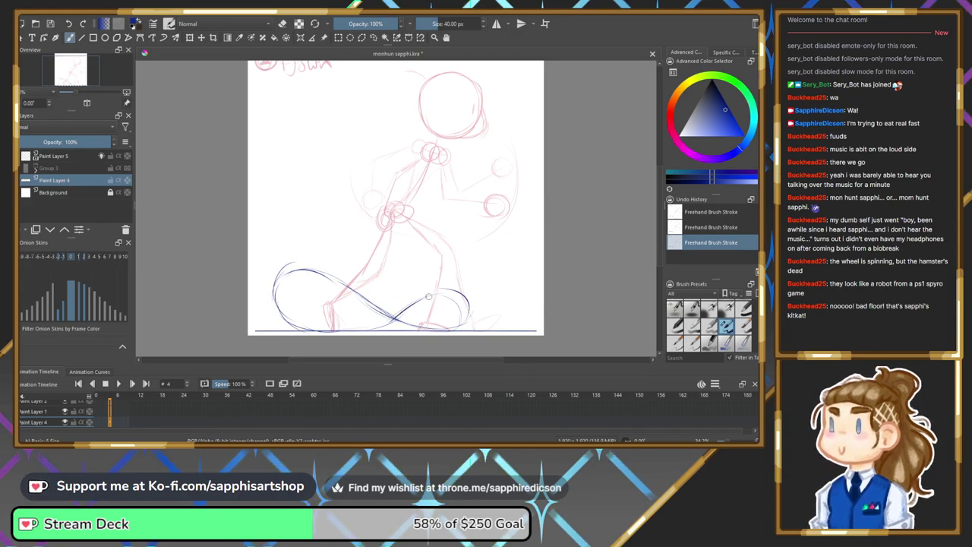
pyautogui.moveTo(394, 319); pyautogui.dragTo(455, 290)
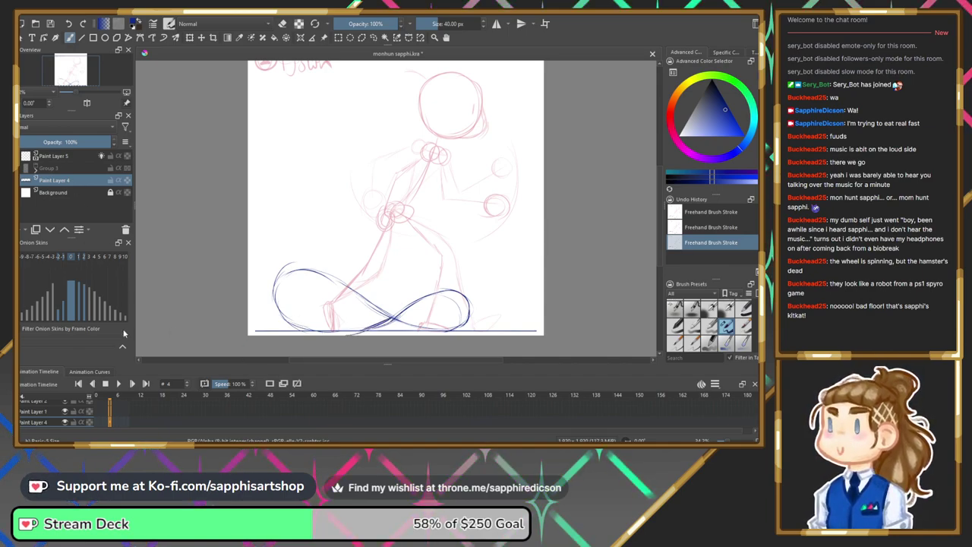
# On Paint Layer 5's Contact frame with onion skins off, erase the torso, arms and legs, keeping the head and label.
pyautogui.click(64, 156)
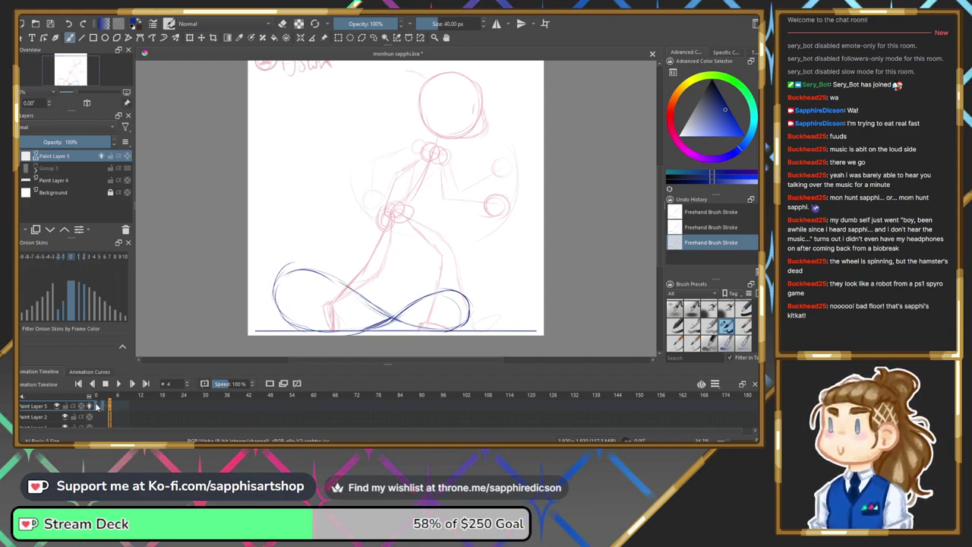
pyautogui.click(96, 406)
pyautogui.click(109, 407)
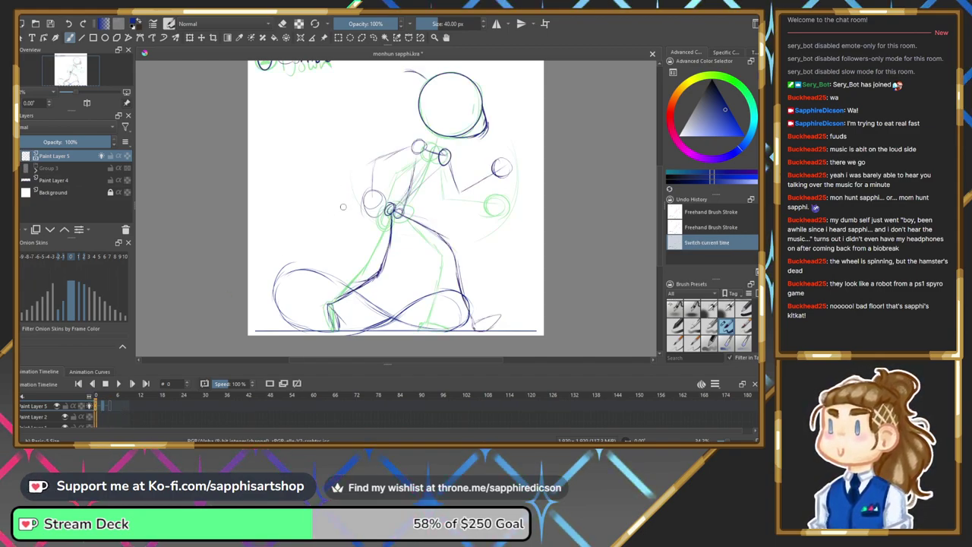
pyautogui.click(92, 407)
pyautogui.click(91, 407)
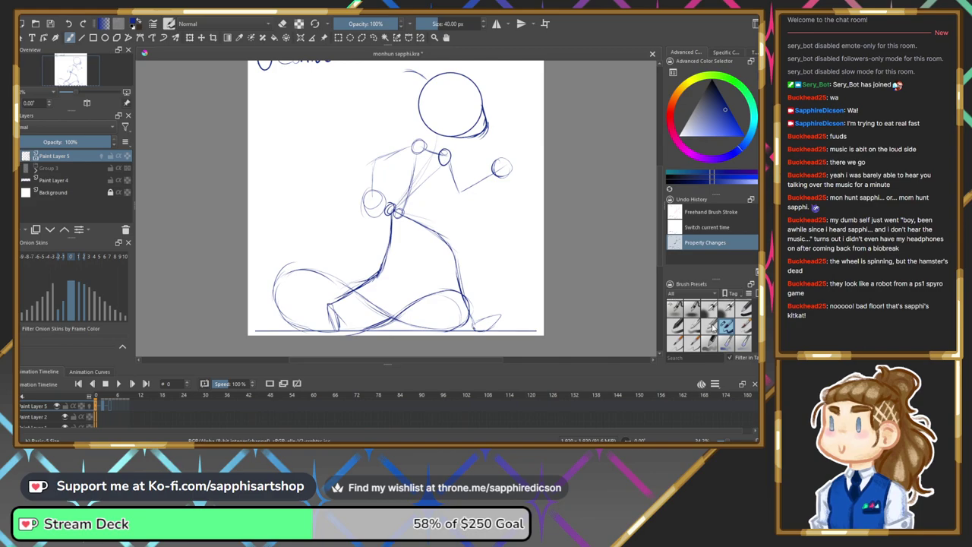
pyautogui.press('e')
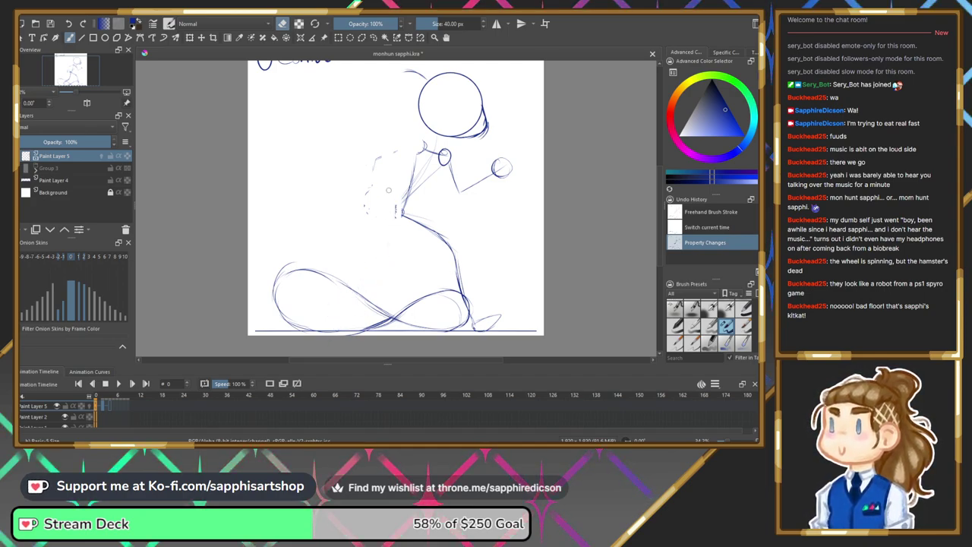
pyautogui.moveTo(422, 144)
pyautogui.mouseDown()
pyautogui.moveTo(445, 186)
pyautogui.moveTo(480, 168)
pyautogui.moveTo(474, 178)
pyautogui.moveTo(486, 189)
pyautogui.moveTo(509, 169)
pyautogui.mouseUp()
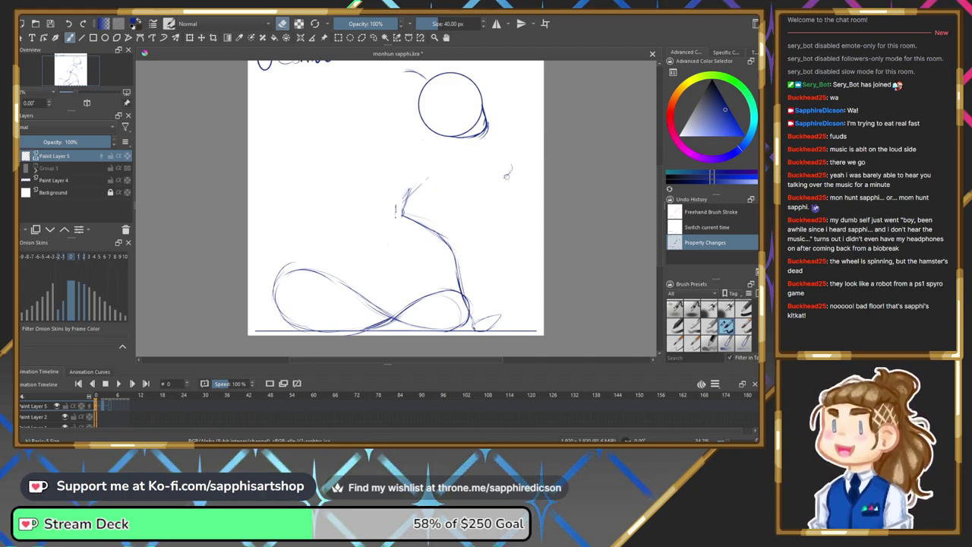
pyautogui.moveTo(432, 183)
pyautogui.mouseDown()
pyautogui.moveTo(385, 222)
pyautogui.moveTo(427, 230)
pyautogui.moveTo(403, 212)
pyautogui.moveTo(449, 250)
pyautogui.mouseUp()
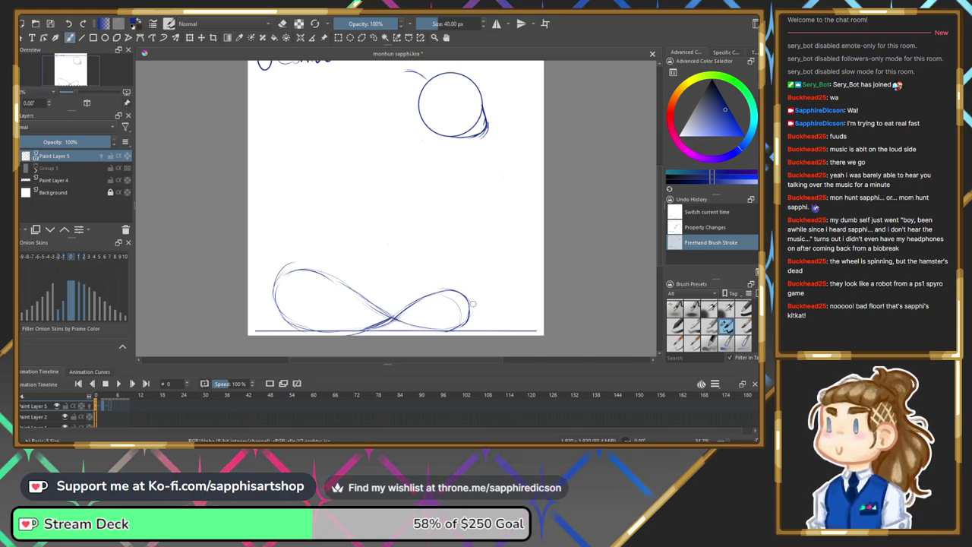
# Redraw the Contact feet on the figure-eight path, the front heel on the ground and the rear foot raised on the larger loop.
pyautogui.moveTo(463, 326)
pyautogui.mouseDown()
pyautogui.moveTo(455, 319)
pyautogui.moveTo(486, 315)
pyautogui.moveTo(458, 329)
pyautogui.mouseUp()
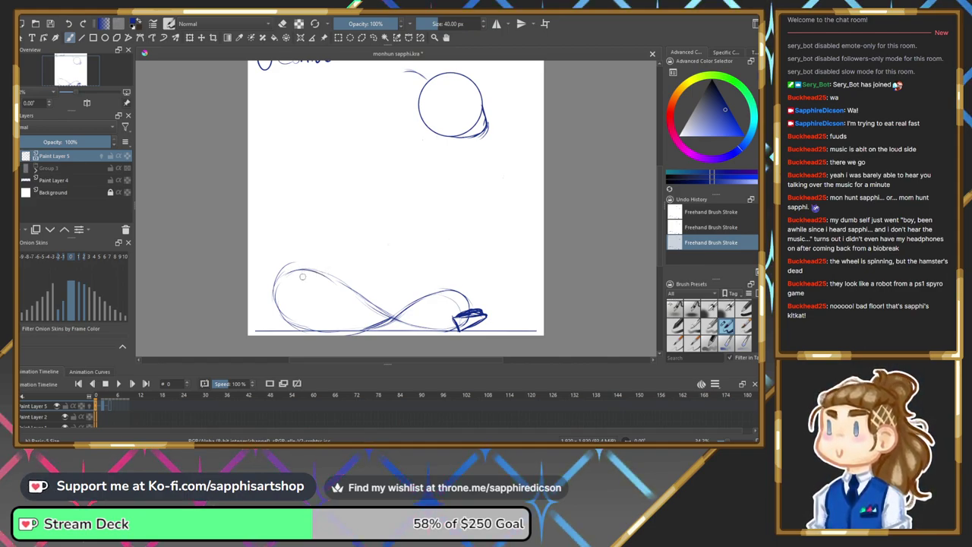
pyautogui.moveTo(301, 264); pyautogui.dragTo(311, 287)
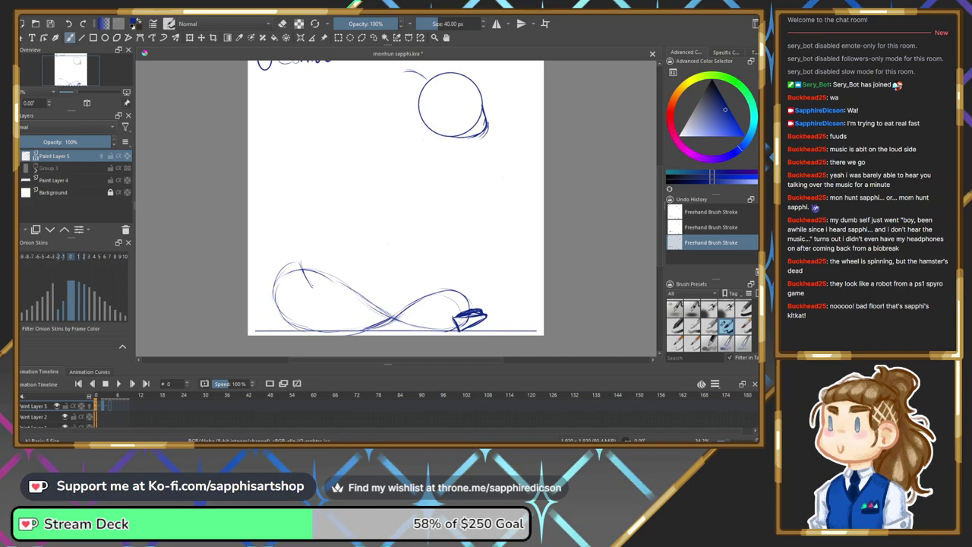
pyautogui.moveTo(310, 259); pyautogui.dragTo(314, 288)
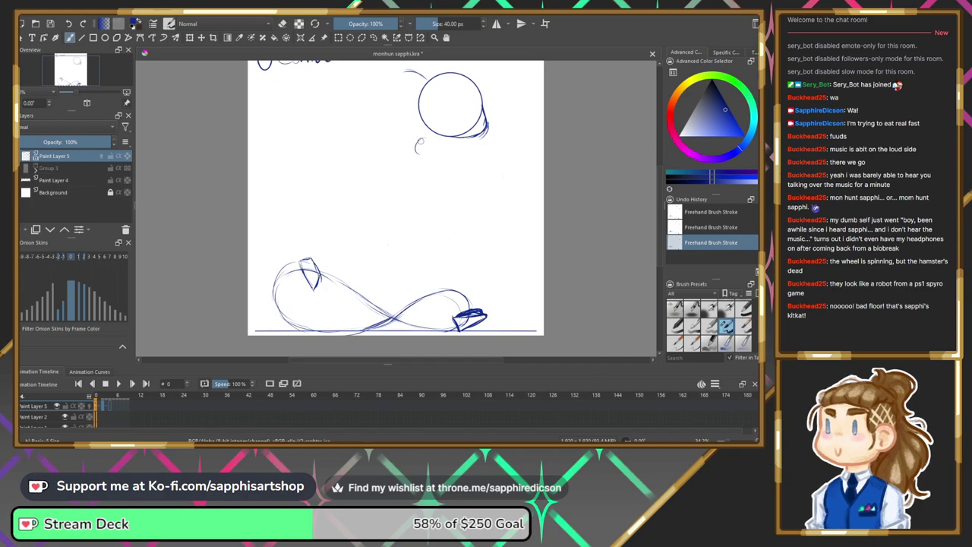
# Undo the last two strokes and sketch the Contact pose's two shoulder circles, torso lines and two hip circles below the head.
pyautogui.hotkey('ctrl', 'z')
pyautogui.hotkey('ctrl', 'z')
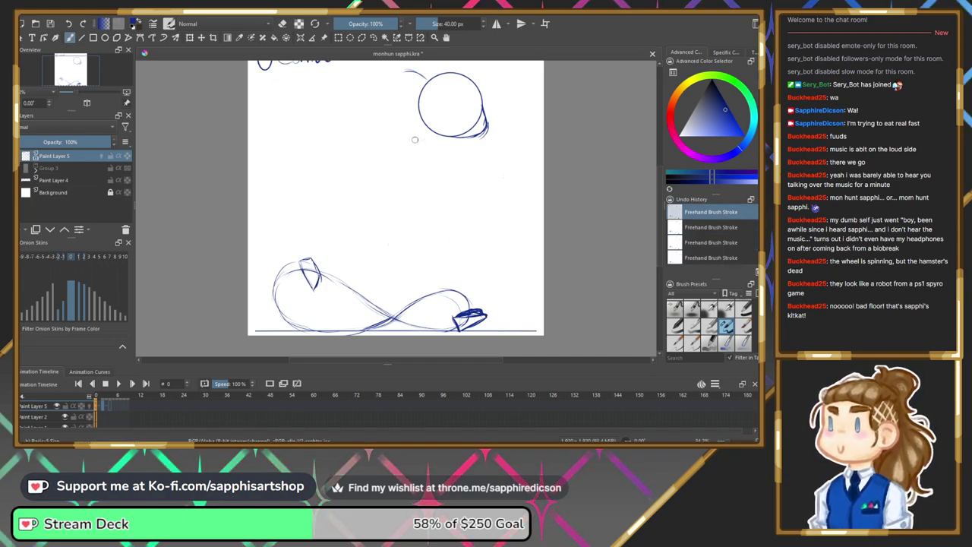
pyautogui.moveTo(414, 140); pyautogui.dragTo(408, 148)
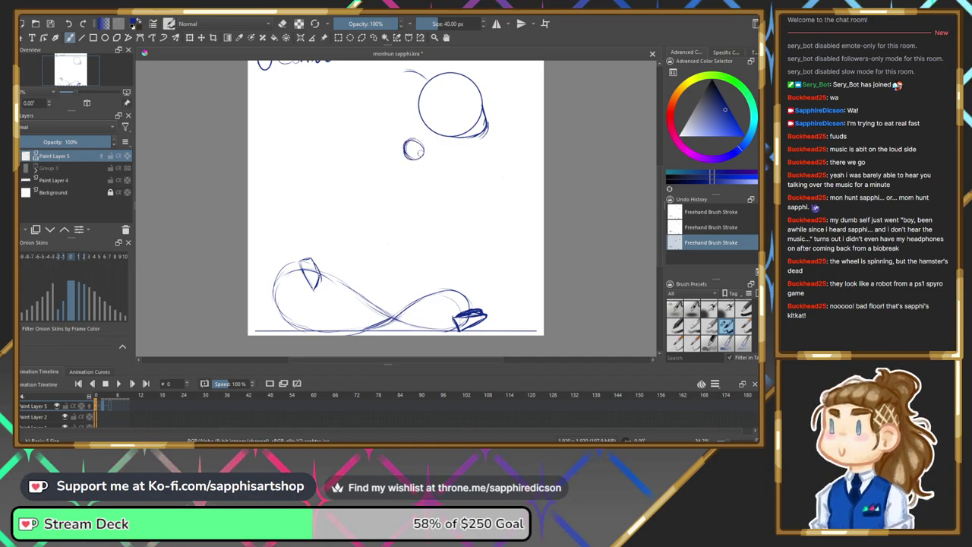
pyautogui.moveTo(445, 149); pyautogui.dragTo(448, 160)
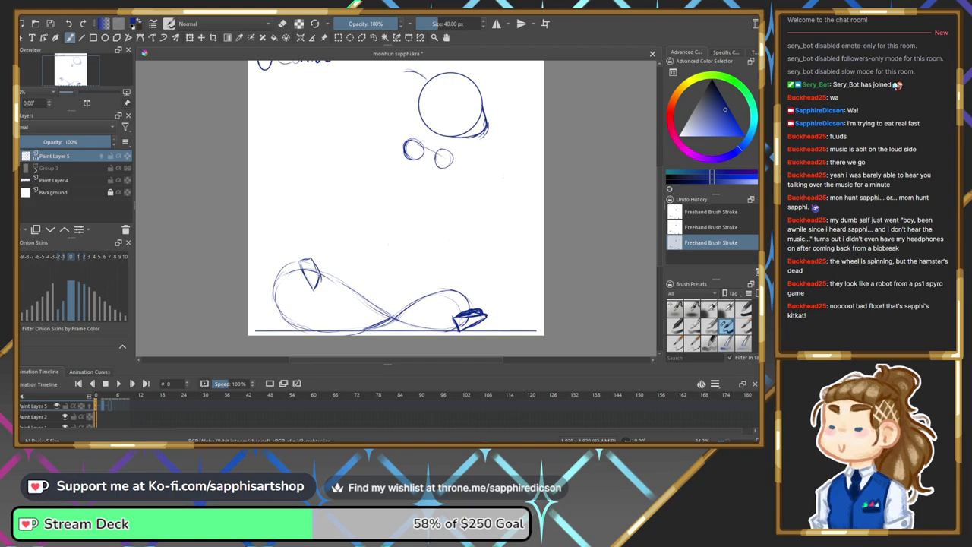
pyautogui.moveTo(430, 168)
pyautogui.mouseDown()
pyautogui.moveTo(401, 210)
pyautogui.moveTo(408, 222)
pyautogui.moveTo(404, 214)
pyautogui.mouseUp()
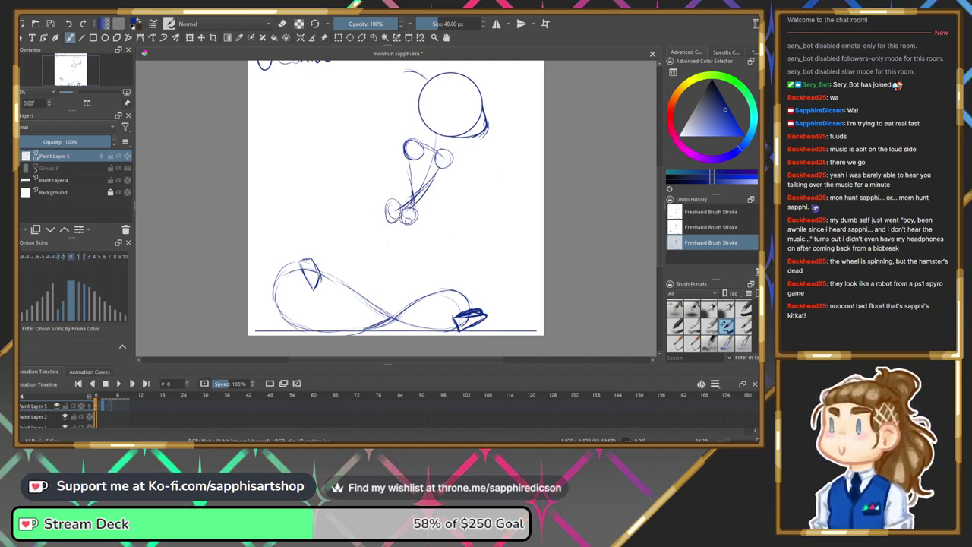
# Draw the Contact pose's legs, bending the rear knee back to the raised foot and extending the front leg to the planted heel.
pyautogui.moveTo(376, 232); pyautogui.dragTo(367, 242)
pyautogui.moveTo(314, 259); pyautogui.dragTo(367, 249)
pyautogui.moveTo(415, 231); pyautogui.dragTo(441, 244)
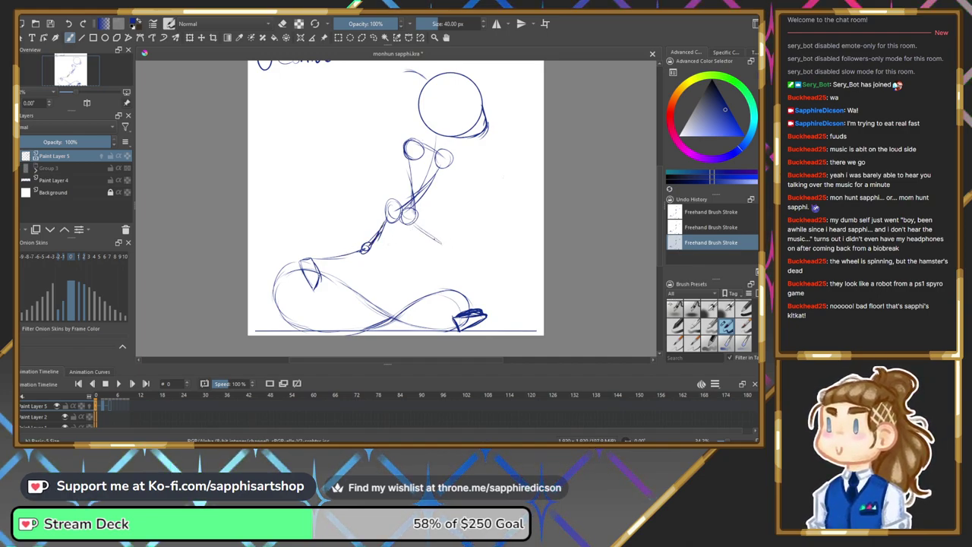
pyautogui.moveTo(442, 244); pyautogui.dragTo(452, 288)
pyautogui.moveTo(417, 227)
pyautogui.mouseDown()
pyautogui.moveTo(443, 264)
pyautogui.moveTo(439, 257)
pyautogui.mouseUp()
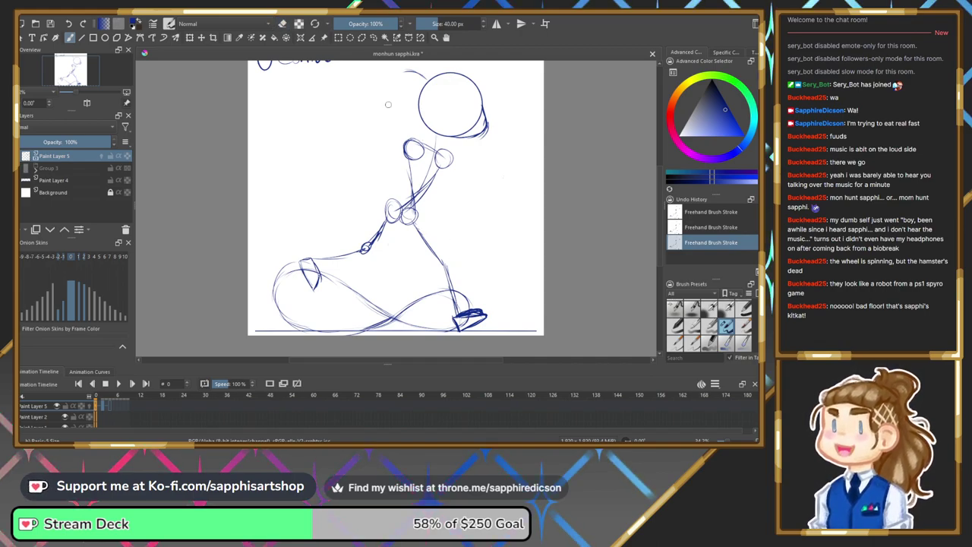
# Draw the Contact pose's arms with circle hands, one swung behind the body and the other bent forward at the elbow.
pyautogui.moveTo(395, 205)
pyautogui.mouseDown()
pyautogui.moveTo(406, 224)
pyautogui.moveTo(386, 237)
pyautogui.mouseUp()
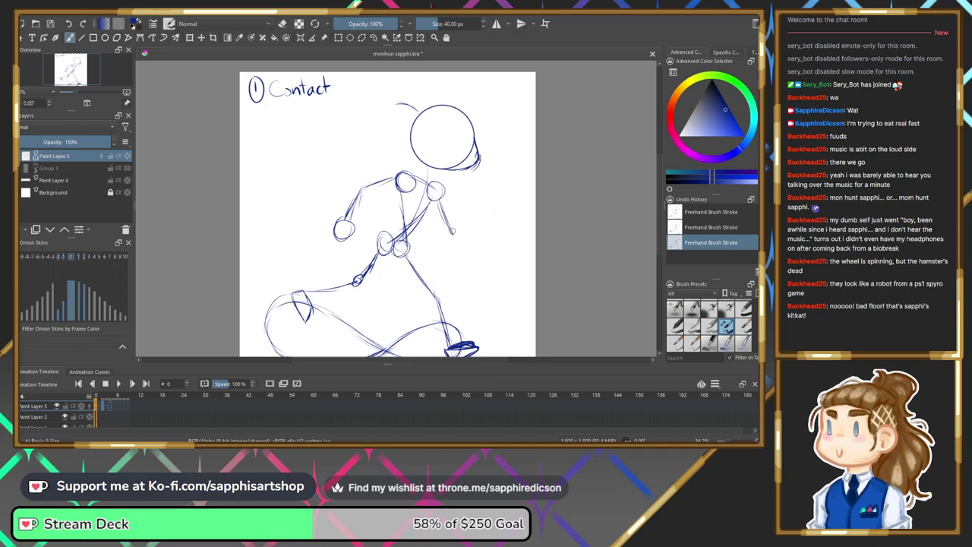
pyautogui.moveTo(461, 241)
pyautogui.mouseDown()
pyautogui.moveTo(490, 226)
pyautogui.moveTo(495, 236)
pyautogui.moveTo(497, 212)
pyautogui.mouseUp()
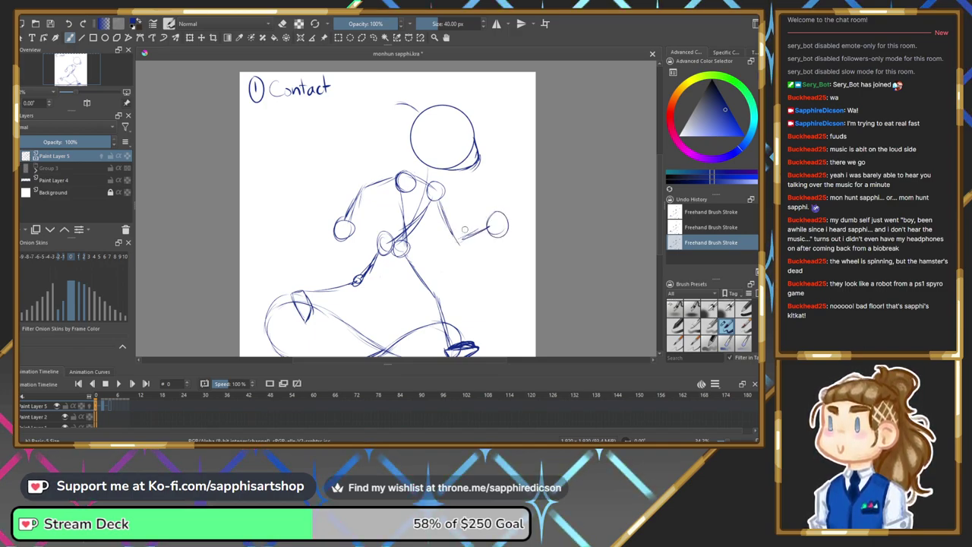
pyautogui.moveTo(454, 236); pyautogui.dragTo(486, 229)
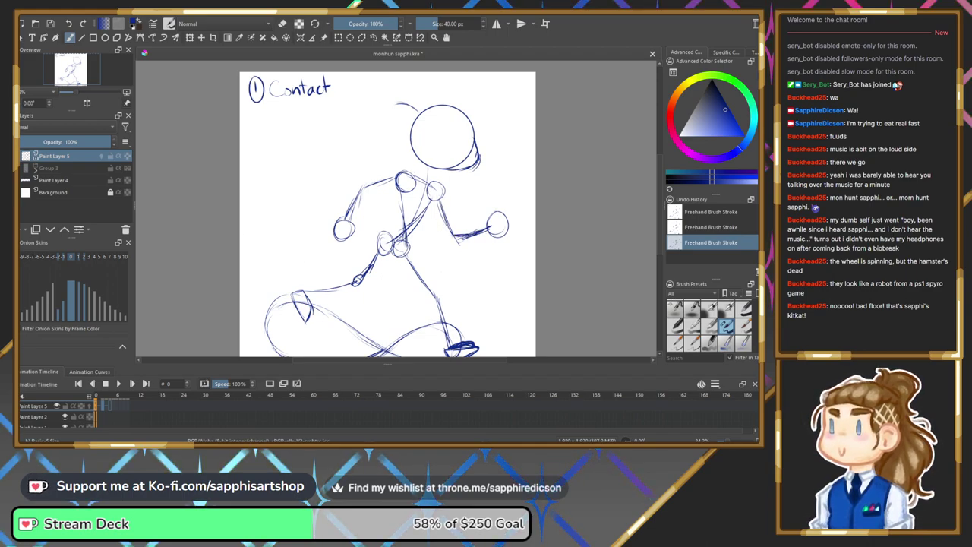
pyautogui.moveTo(76, 71); pyautogui.dragTo(79, 73)
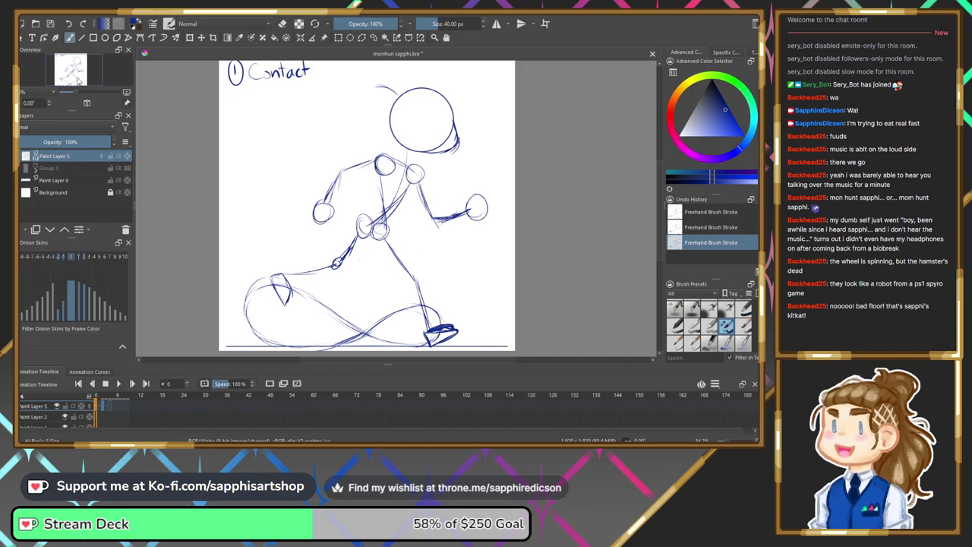
# Turn on Paint Layer 5's onion skins and replace the Down keyframe at frame 2 with a blank keyframe.
pyautogui.click(105, 406)
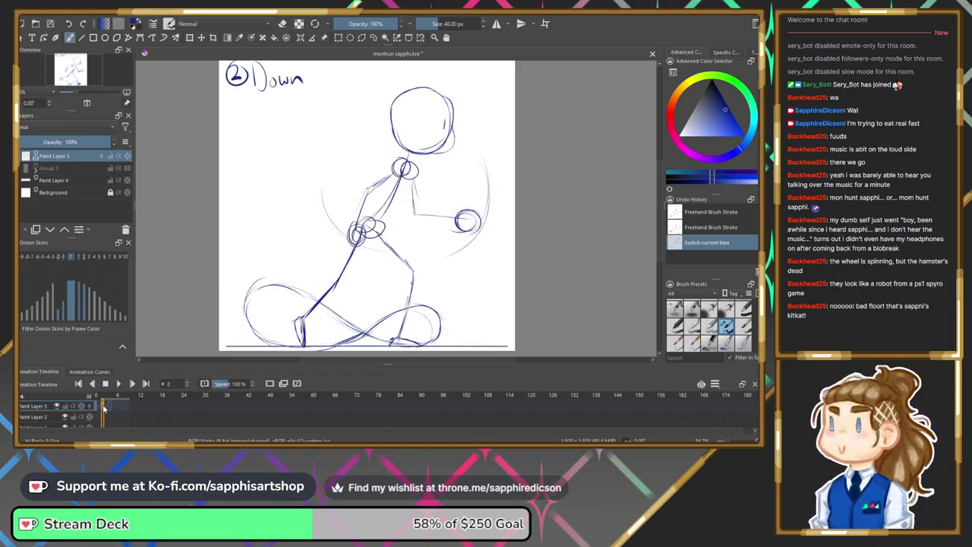
pyautogui.click(93, 406)
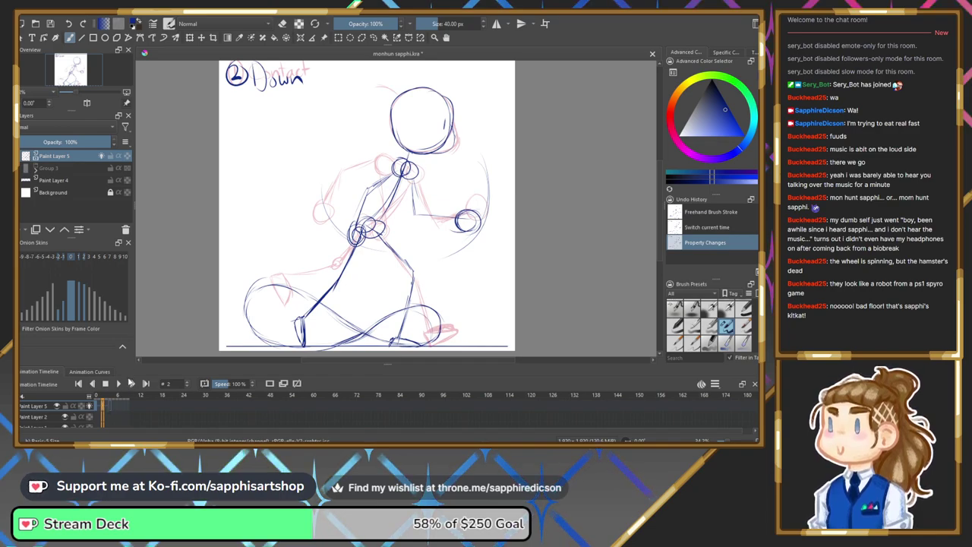
pyautogui.click(105, 406)
pyautogui.press('Delete')
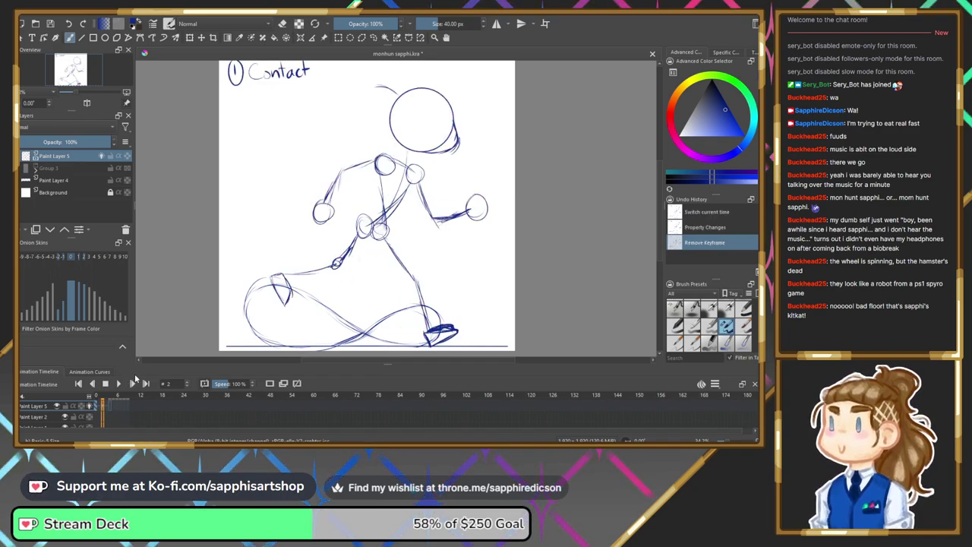
pyautogui.press('Insert')
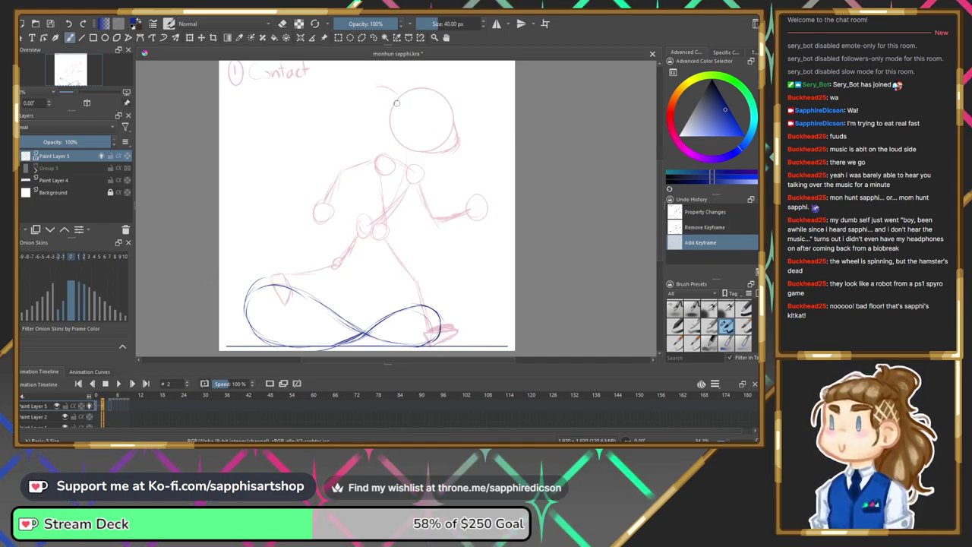
# Label frame 2 with a circled 2 and "Down", and draw the head slightly lower and further back than the Contact head.
pyautogui.moveTo(74, 79); pyautogui.dragTo(71, 73)
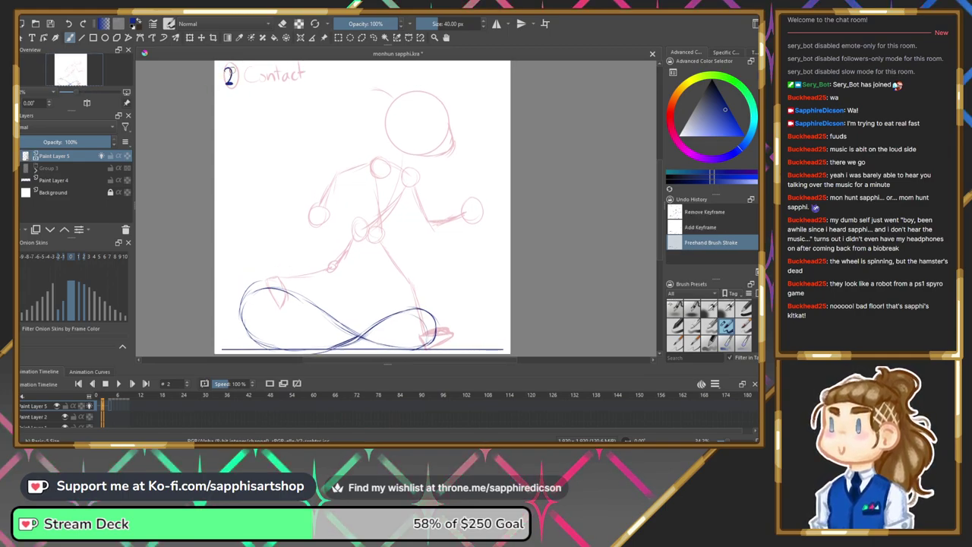
pyautogui.moveTo(247, 69)
pyautogui.mouseDown()
pyautogui.moveTo(248, 86)
pyautogui.moveTo(297, 83)
pyautogui.mouseUp()
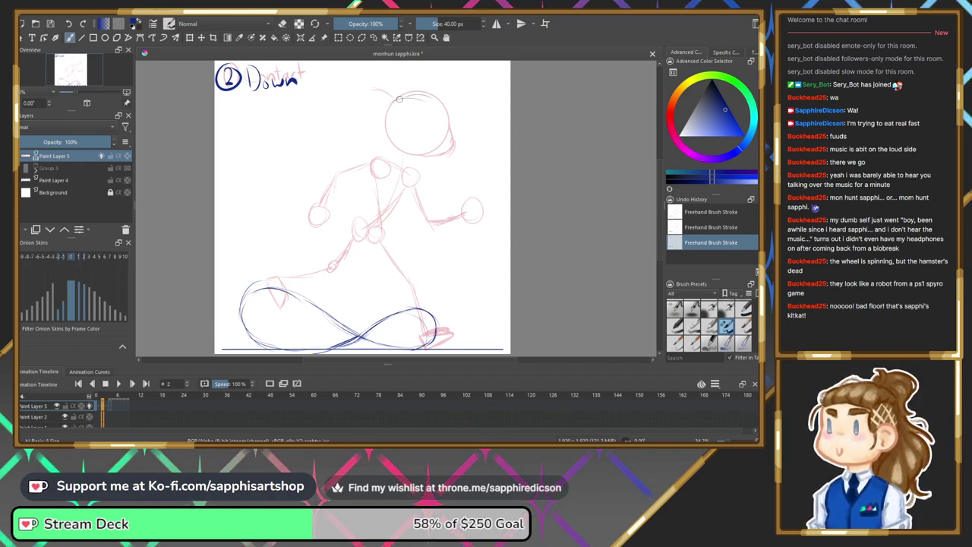
pyautogui.moveTo(410, 100); pyautogui.dragTo(443, 139)
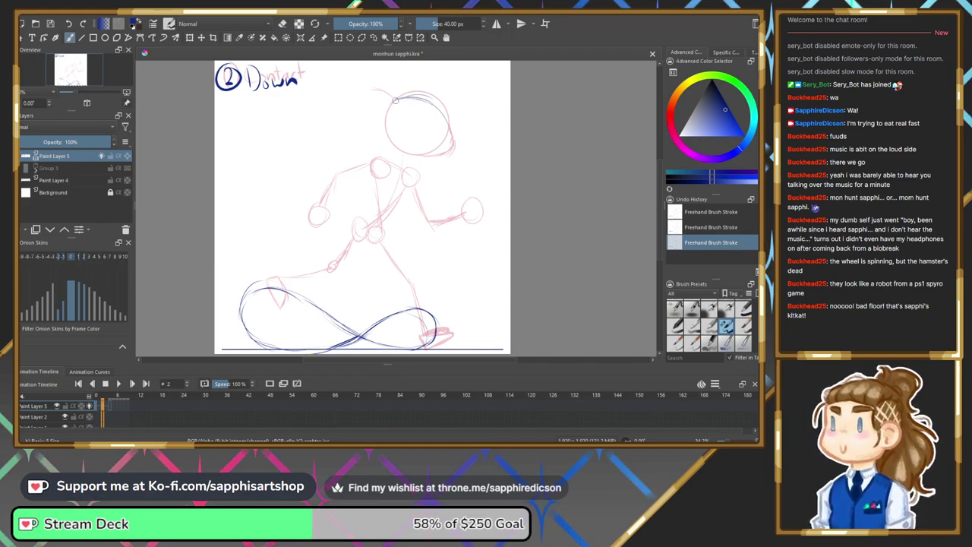
pyautogui.moveTo(410, 96)
pyautogui.mouseDown()
pyautogui.moveTo(404, 134)
pyautogui.moveTo(399, 101)
pyautogui.moveTo(401, 149)
pyautogui.moveTo(389, 117)
pyautogui.moveTo(396, 158)
pyautogui.moveTo(385, 112)
pyautogui.moveTo(395, 156)
pyautogui.moveTo(434, 154)
pyautogui.mouseUp()
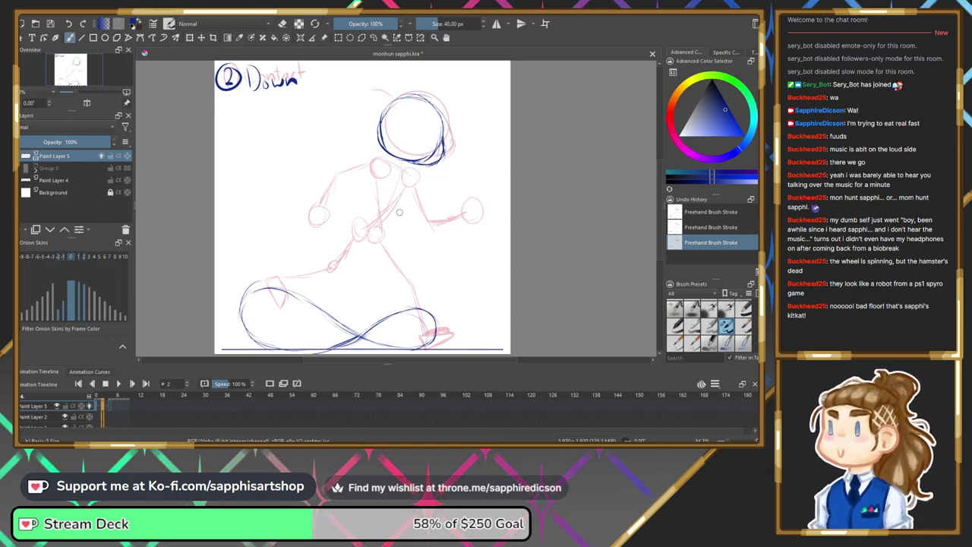
# Sketch the Down pose's overlapping shoulder circles and the forward arm bent at the elbow with a circle hand.
pyautogui.moveTo(389, 169)
pyautogui.mouseDown()
pyautogui.moveTo(390, 180)
pyautogui.moveTo(396, 164)
pyautogui.moveTo(401, 176)
pyautogui.moveTo(409, 171)
pyautogui.moveTo(399, 179)
pyautogui.moveTo(407, 168)
pyautogui.moveTo(400, 183)
pyautogui.moveTo(410, 179)
pyautogui.mouseUp()
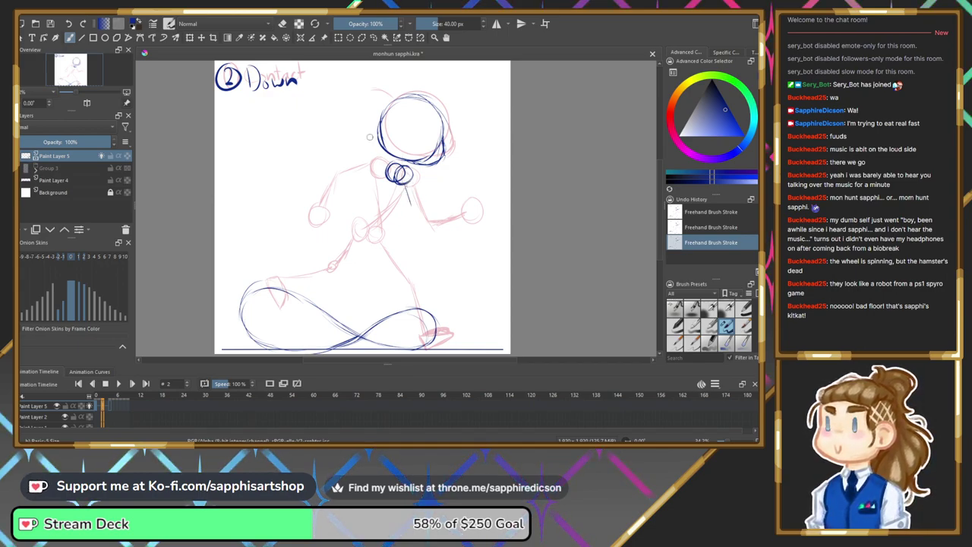
pyautogui.hotkey('ctrl', 'z')
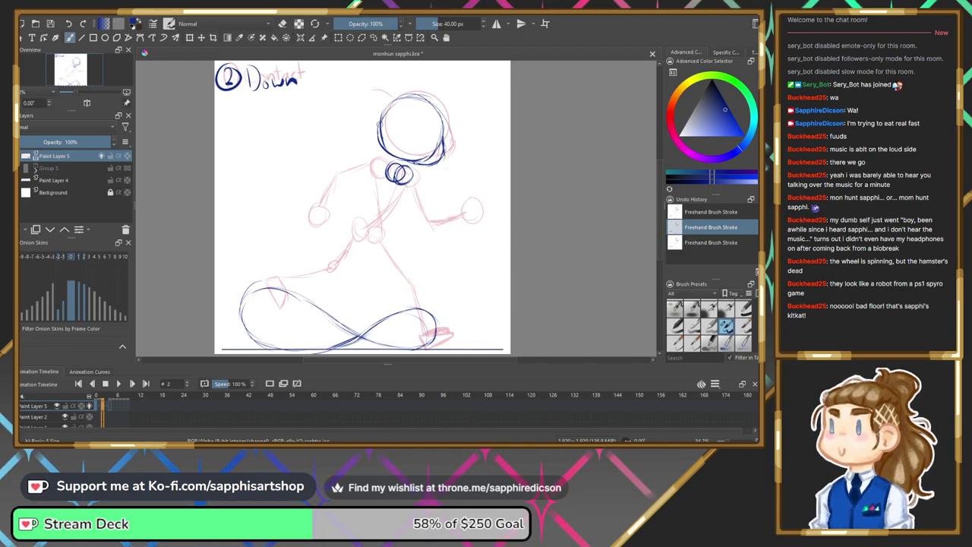
pyautogui.hotkey('ctrl', 'z')
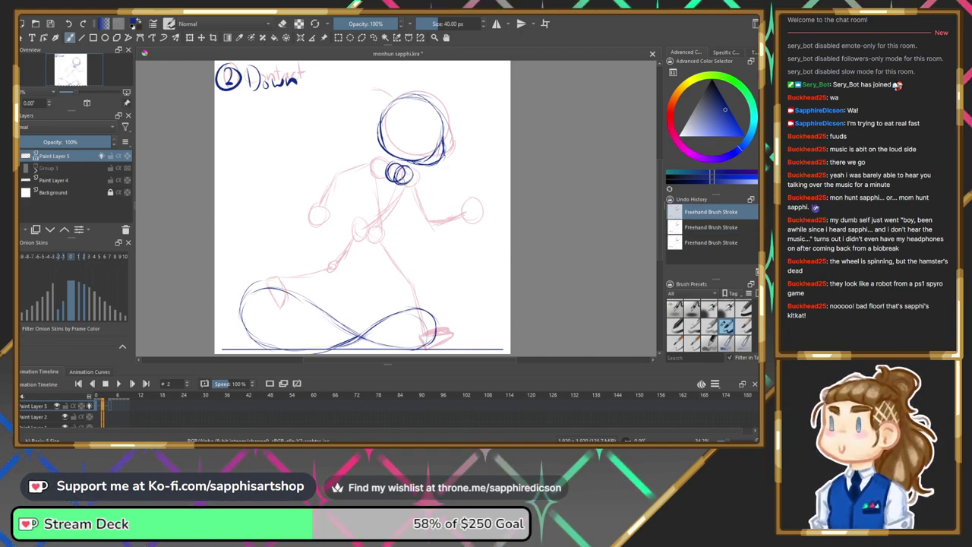
pyautogui.hotkey('ctrl', 'shift', 'z')
pyautogui.hotkey('ctrl', 'shift', 'z')
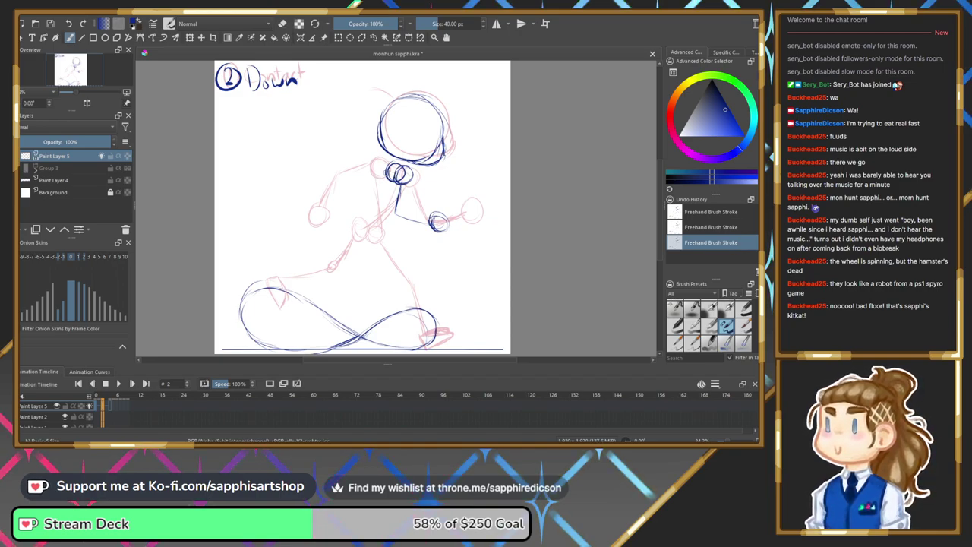
# Draw the Down pose's rear arm, hips and legs, with the front foot flat on the ground and the rear foot on the larger loop.
pyautogui.moveTo(385, 178)
pyautogui.mouseDown()
pyautogui.moveTo(362, 207)
pyautogui.moveTo(390, 265)
pyautogui.moveTo(395, 245)
pyautogui.mouseUp()
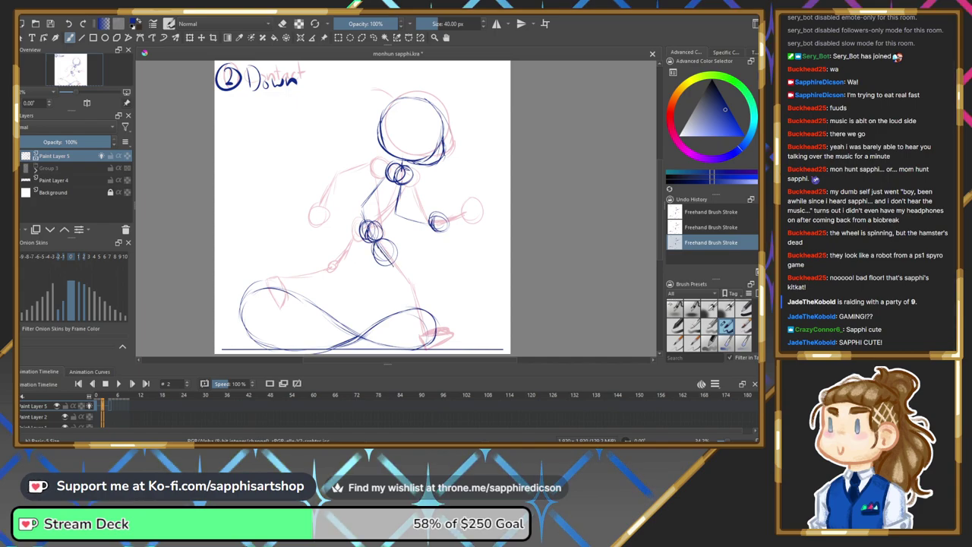
pyautogui.moveTo(377, 241); pyautogui.dragTo(395, 272)
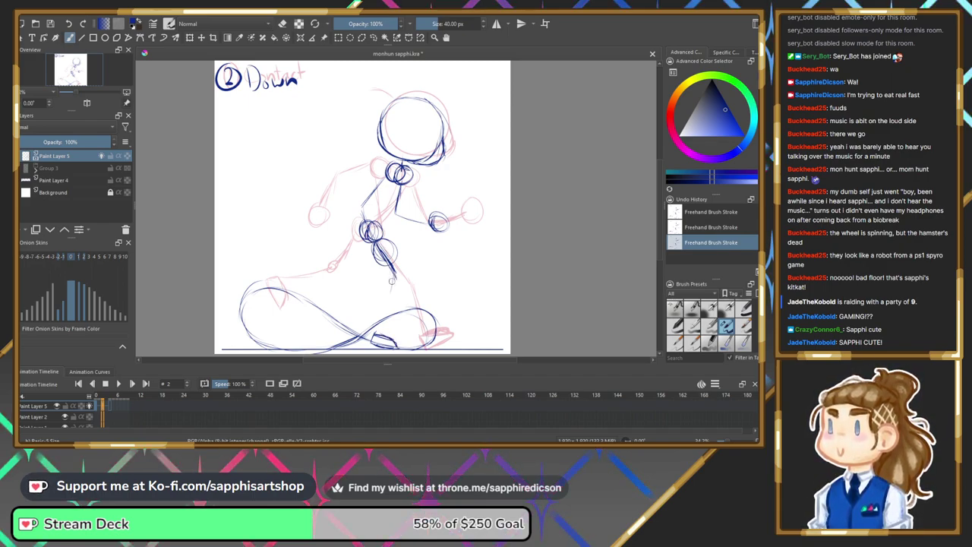
pyautogui.moveTo(391, 287); pyautogui.dragTo(382, 341)
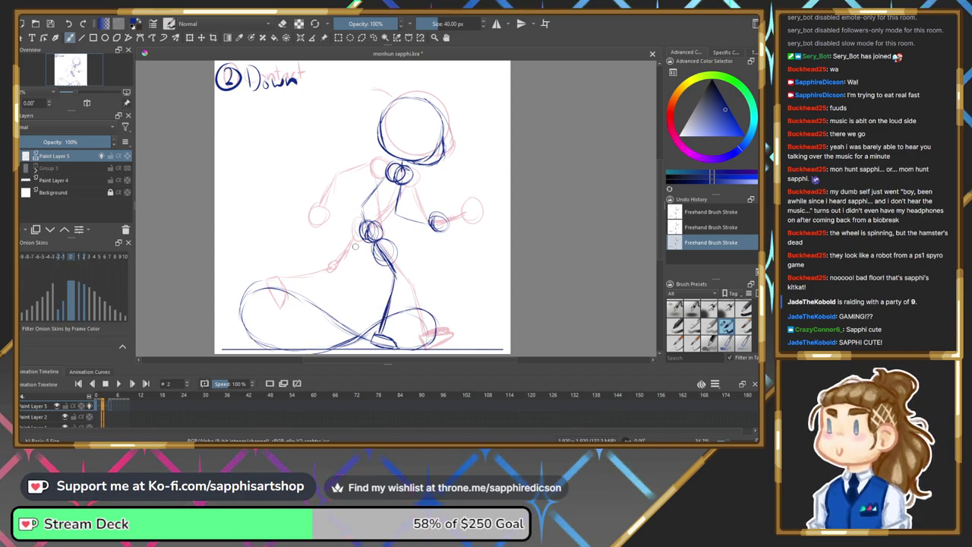
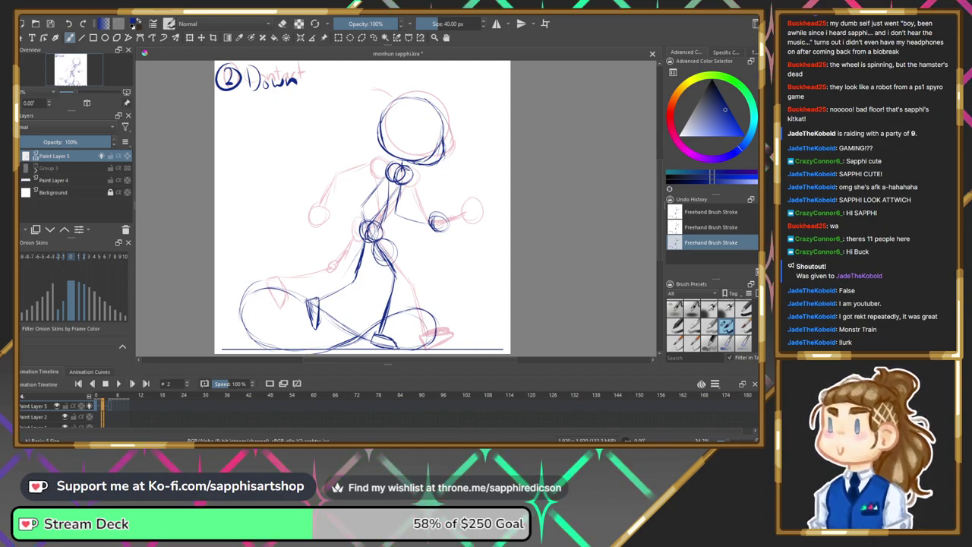
# On frame 4 of Paint Layer 5, write a circled 3 and draw the head higher and further forward than the Down head.
pyautogui.click(114, 407)
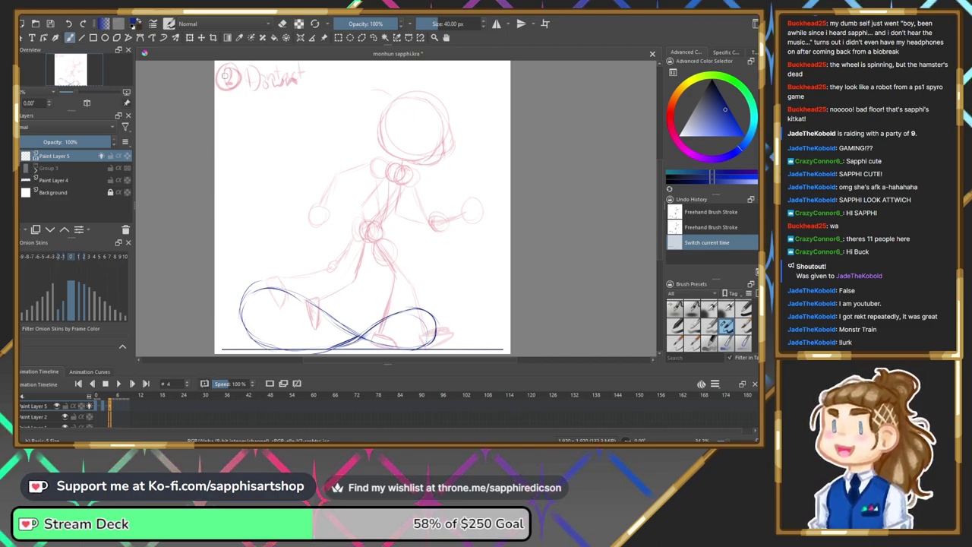
pyautogui.moveTo(221, 68)
pyautogui.mouseDown()
pyautogui.moveTo(222, 88)
pyautogui.moveTo(237, 83)
pyautogui.moveTo(226, 65)
pyautogui.mouseUp()
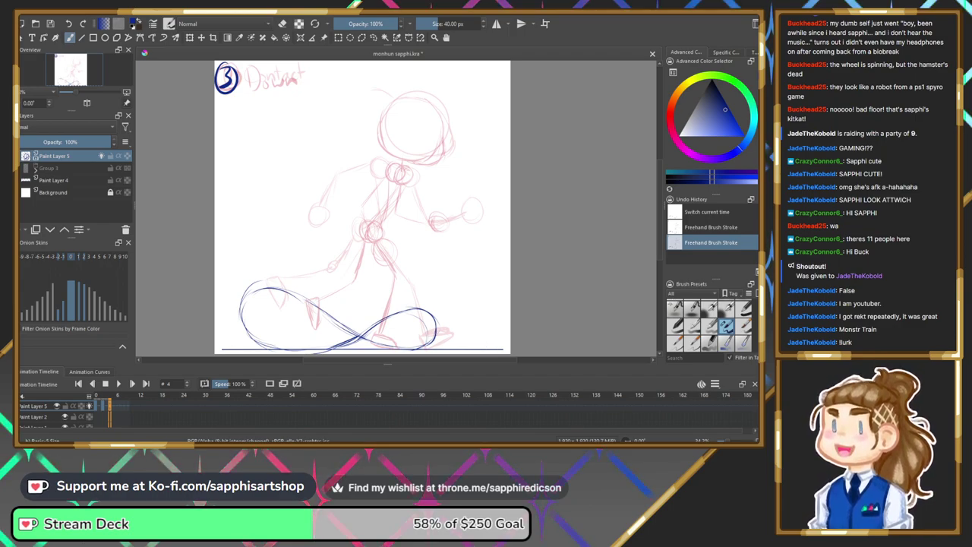
pyautogui.click(397, 100)
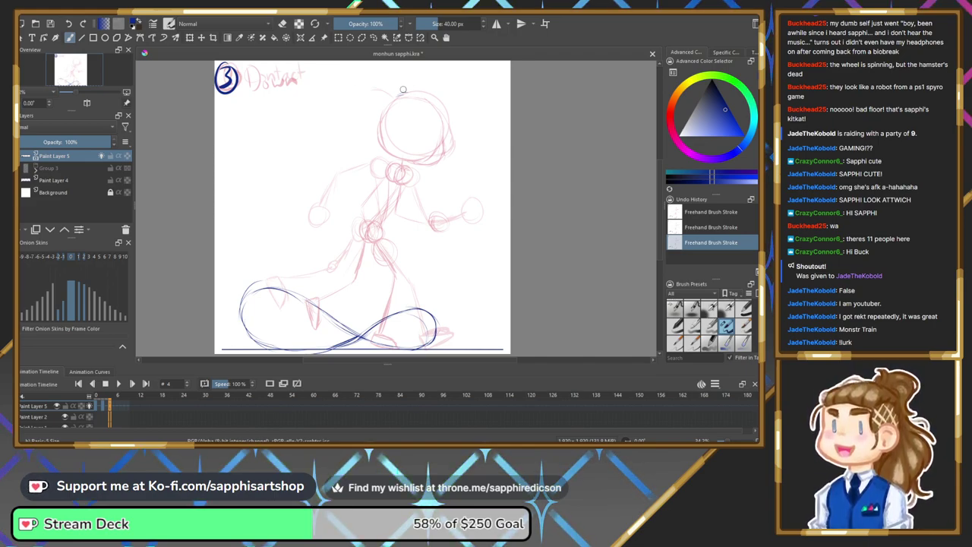
pyautogui.moveTo(398, 95)
pyautogui.mouseDown()
pyautogui.moveTo(445, 99)
pyautogui.moveTo(451, 124)
pyautogui.mouseUp()
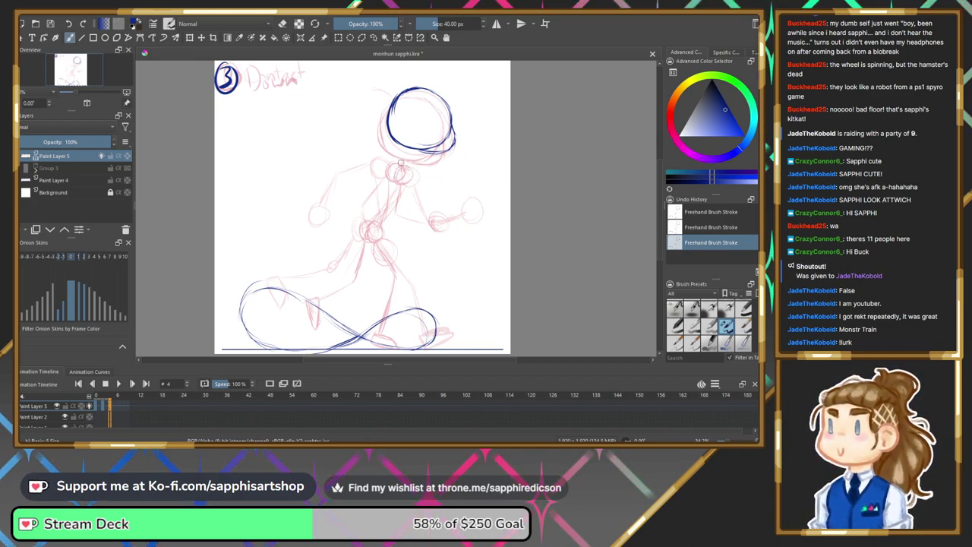
# Sketch the third pose's shoulder, curved torso, hip, both legs with feet near the figure-eight crossing, and a forward-bent arm with a hand.
pyautogui.moveTo(394, 161); pyautogui.dragTo(396, 175)
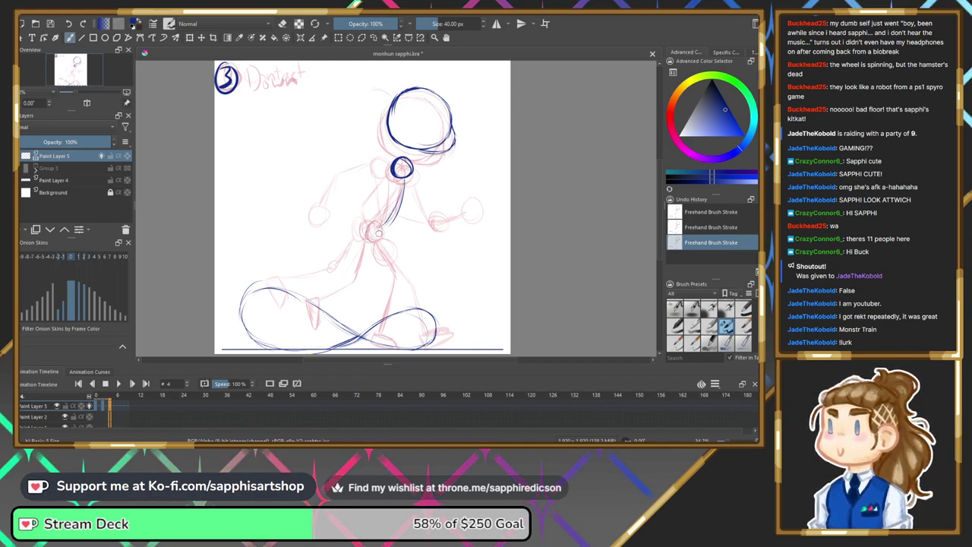
pyautogui.moveTo(375, 221); pyautogui.dragTo(377, 223)
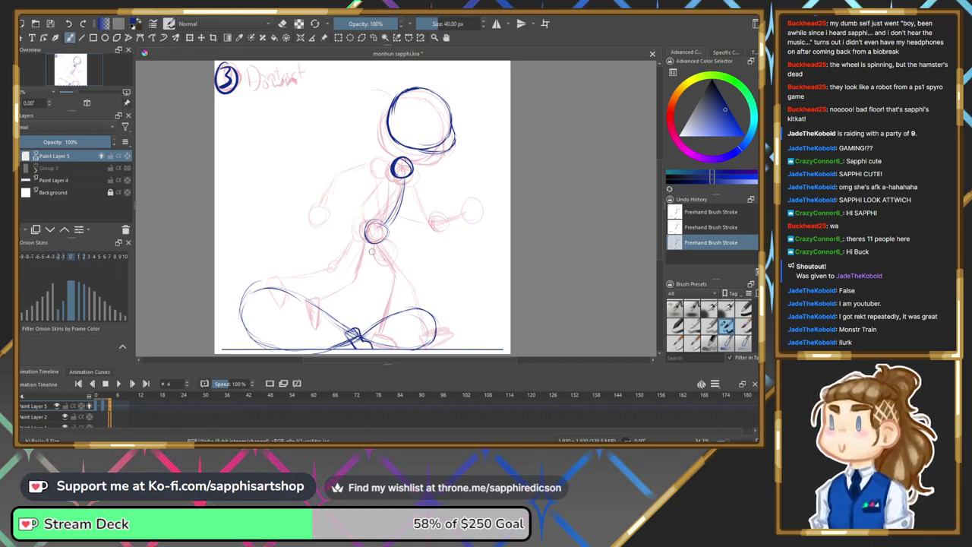
pyautogui.moveTo(374, 263); pyautogui.dragTo(357, 330)
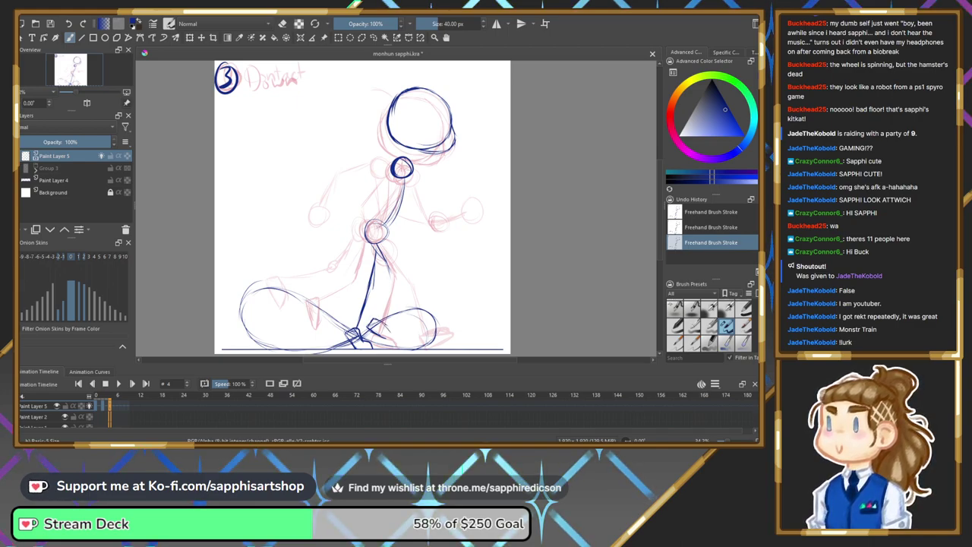
pyautogui.moveTo(370, 325); pyautogui.dragTo(392, 336)
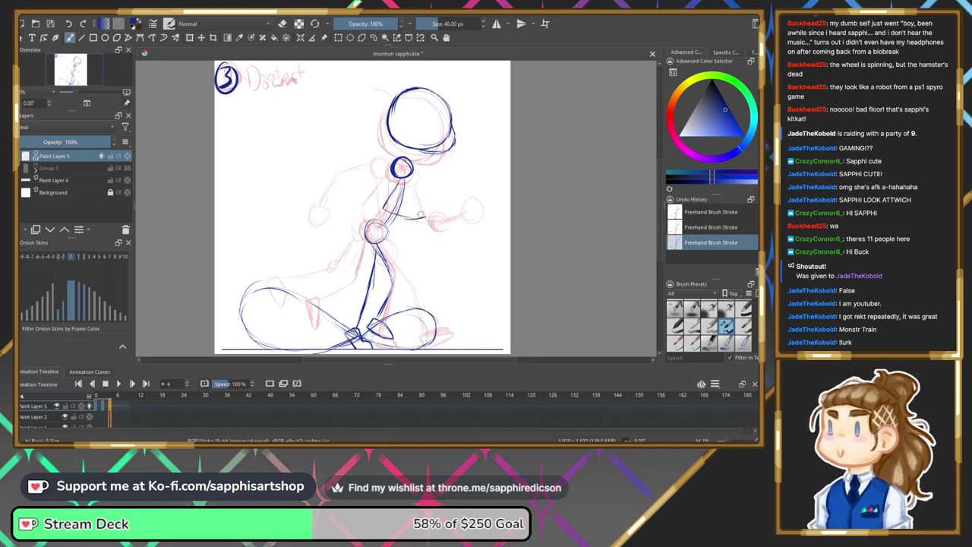
pyautogui.moveTo(426, 221); pyautogui.dragTo(420, 212)
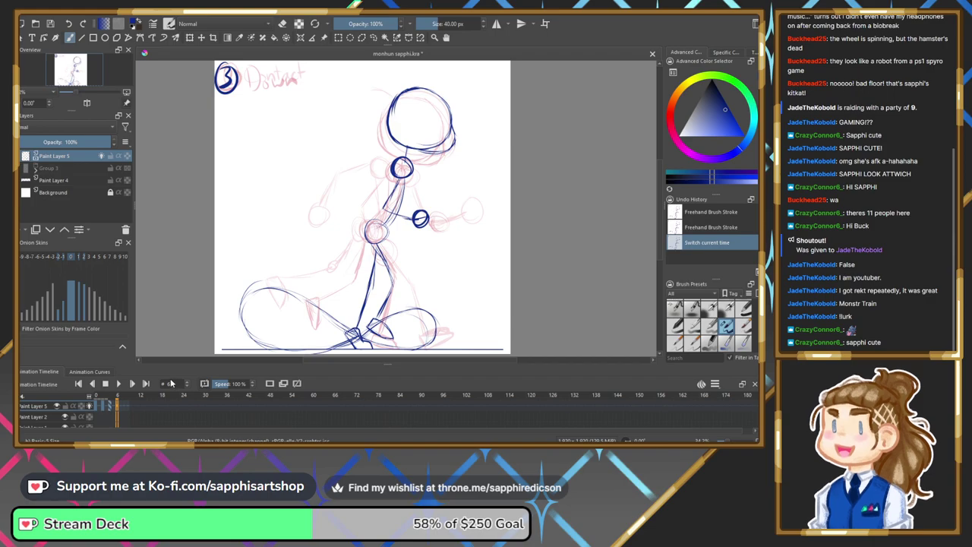
# On frame 6 of Paint Layer 5, sketch the fourth pose's forward-bent front leg and foot, and the rear foot on the larger loop.
pyautogui.click(270, 384)
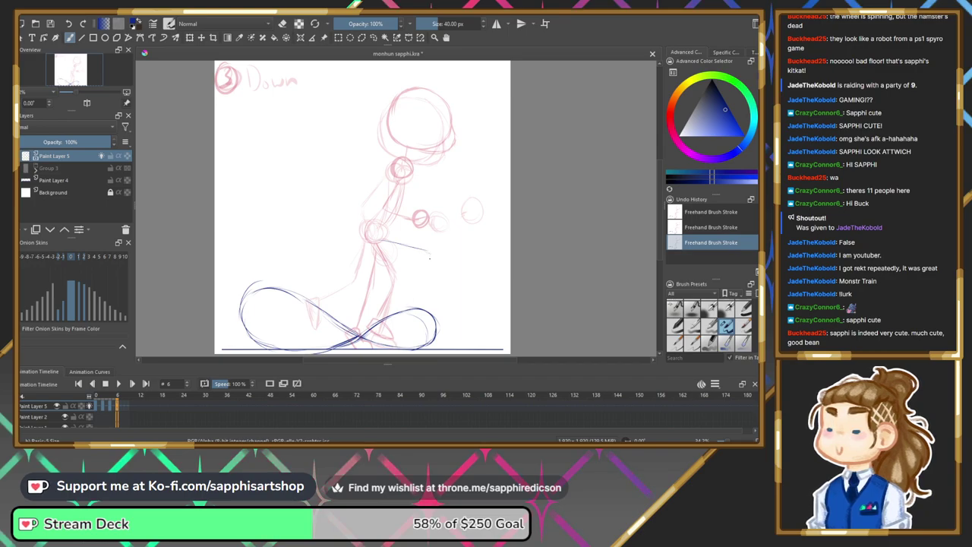
pyautogui.moveTo(427, 267); pyautogui.dragTo(420, 292)
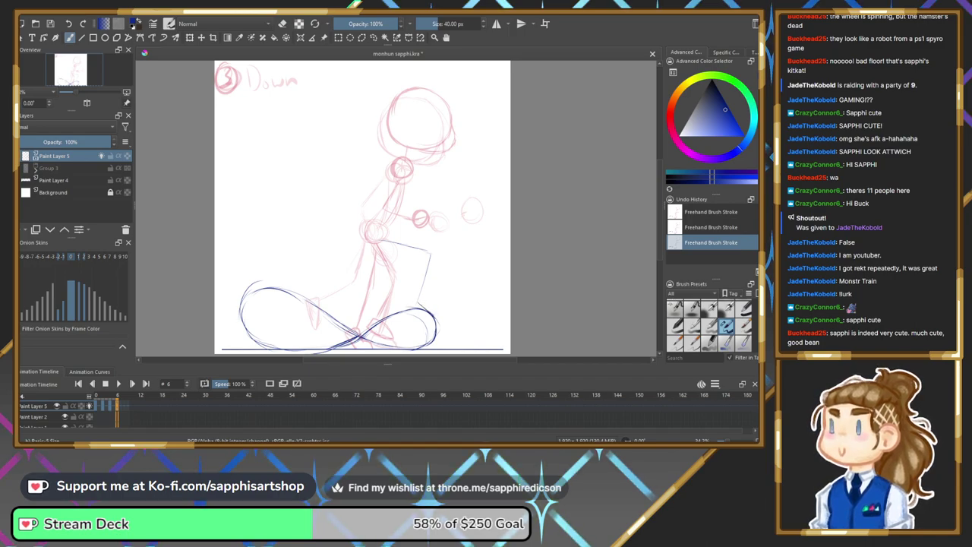
pyautogui.moveTo(411, 313)
pyautogui.mouseDown()
pyautogui.moveTo(432, 319)
pyautogui.moveTo(413, 299)
pyautogui.mouseUp()
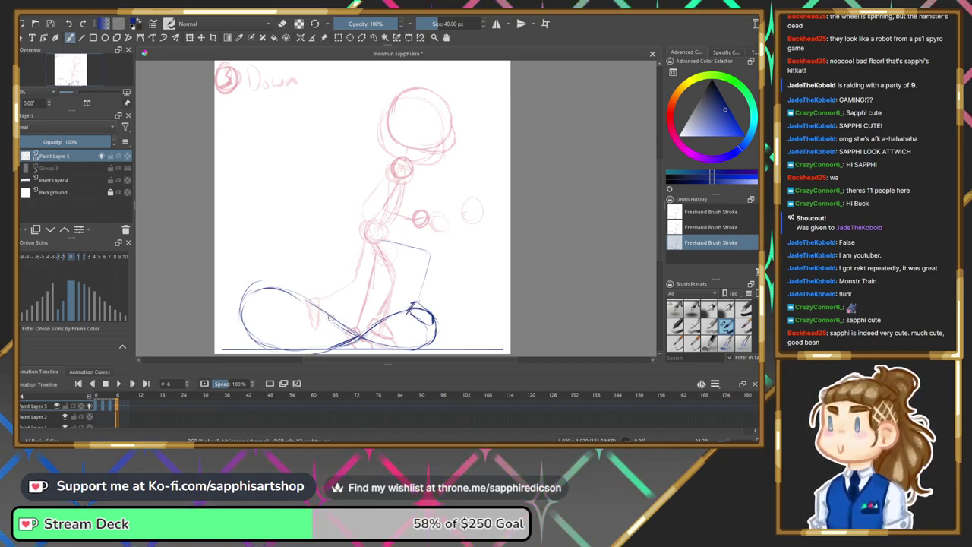
pyautogui.click(52, 288)
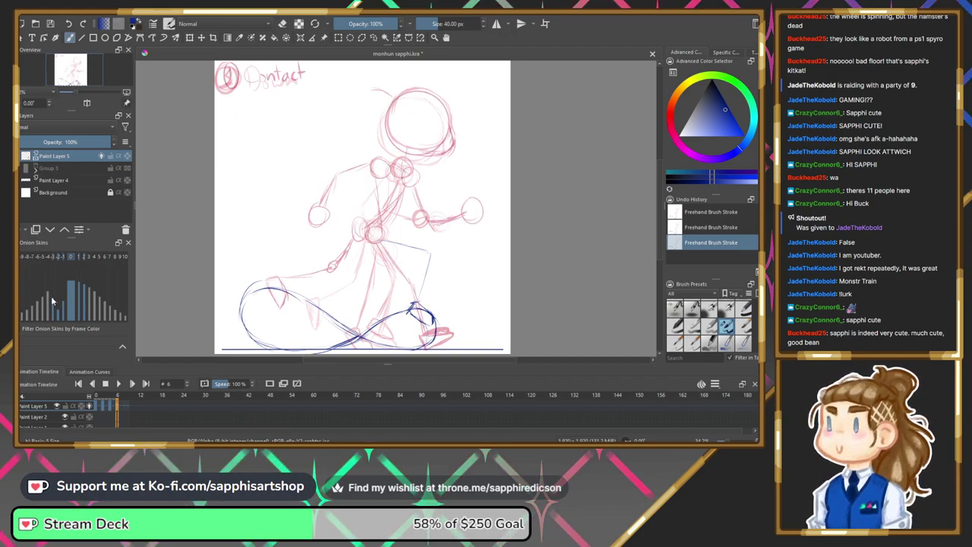
pyautogui.moveTo(51, 306); pyautogui.dragTo(51, 314)
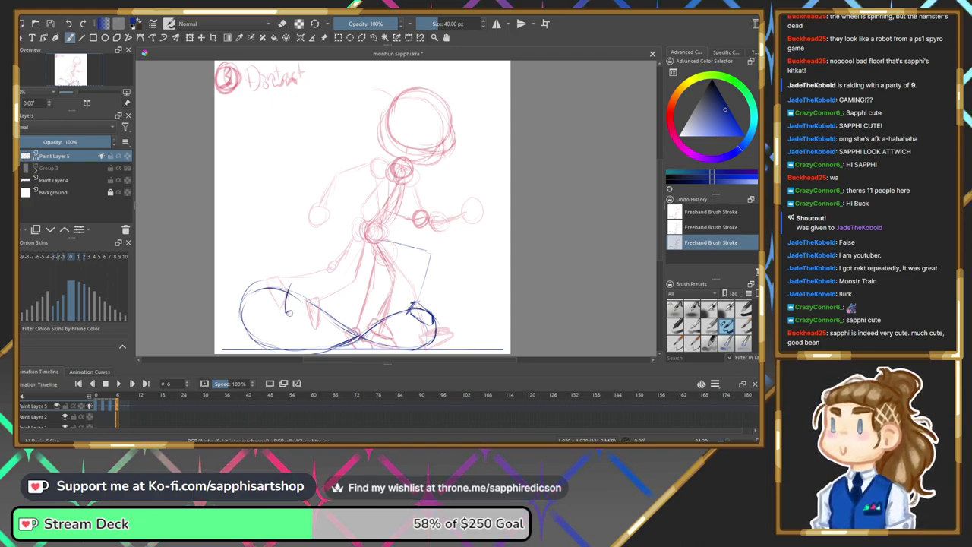
pyautogui.moveTo(292, 286)
pyautogui.mouseDown()
pyautogui.moveTo(301, 286)
pyautogui.moveTo(289, 313)
pyautogui.mouseUp()
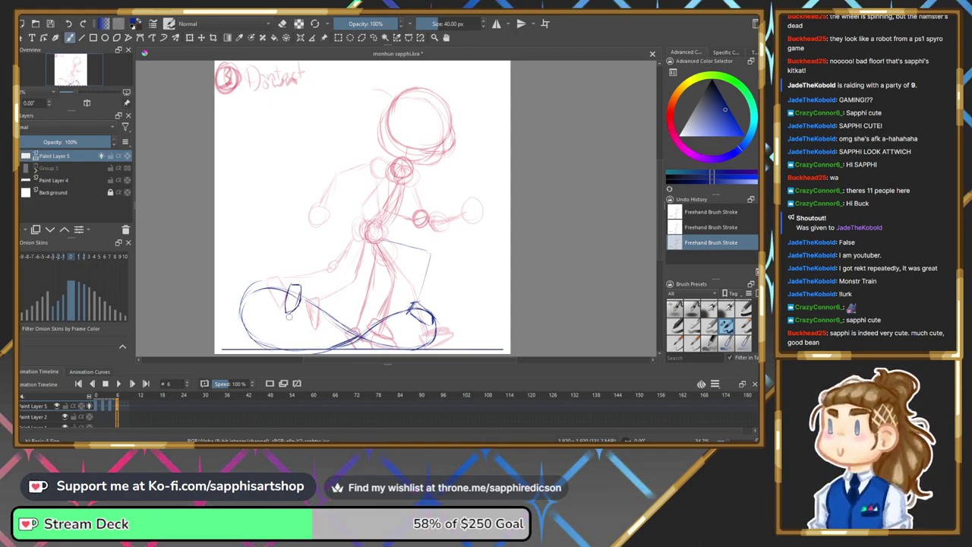
# Draw the fourth pose's shoulder and hip circles, crossing torso lines, both bent legs and both arms with circle hands.
pyautogui.moveTo(386, 224)
pyautogui.mouseDown()
pyautogui.moveTo(384, 244)
pyautogui.moveTo(386, 225)
pyautogui.moveTo(366, 241)
pyautogui.mouseUp()
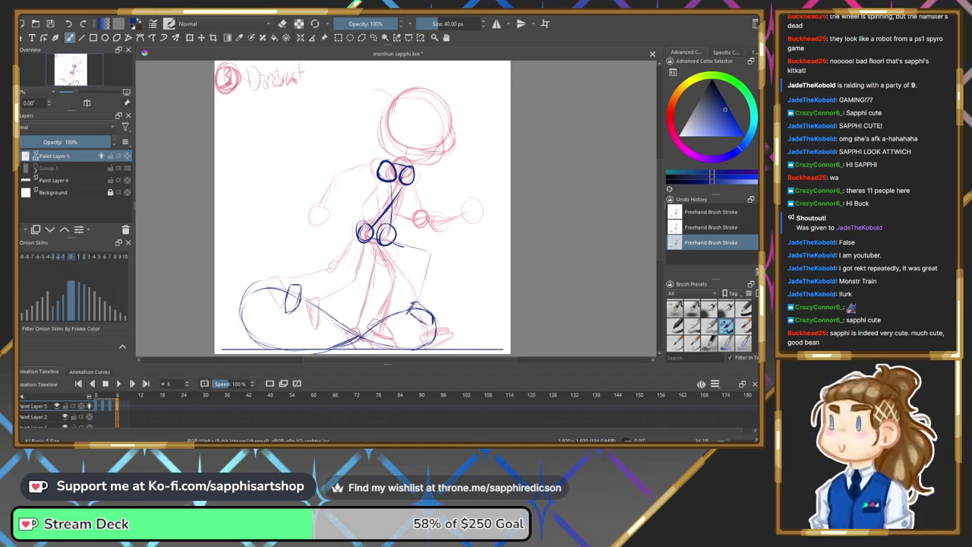
pyautogui.moveTo(393, 242)
pyautogui.mouseDown()
pyautogui.moveTo(430, 257)
pyautogui.moveTo(420, 286)
pyautogui.mouseUp()
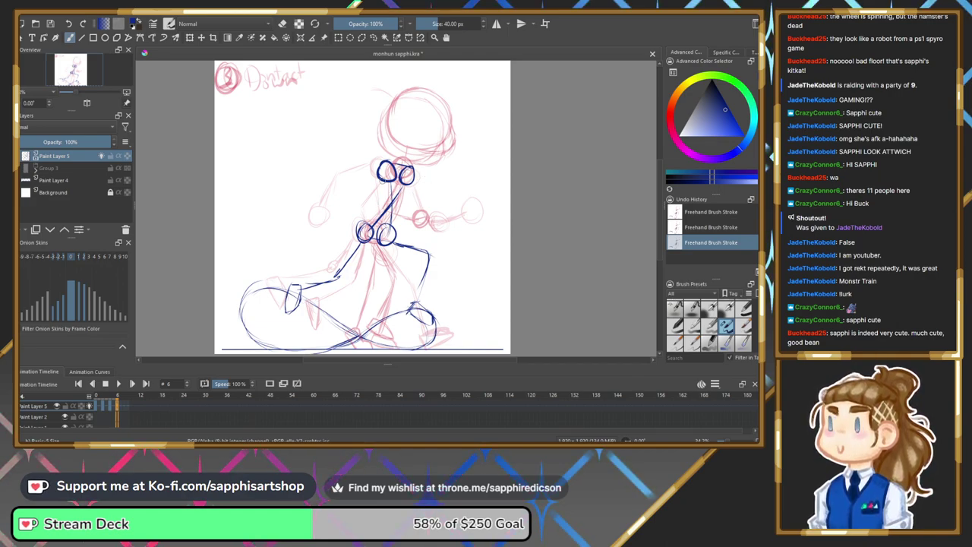
pyautogui.moveTo(377, 176)
pyautogui.mouseDown()
pyautogui.moveTo(347, 203)
pyautogui.moveTo(341, 255)
pyautogui.moveTo(339, 234)
pyautogui.mouseUp()
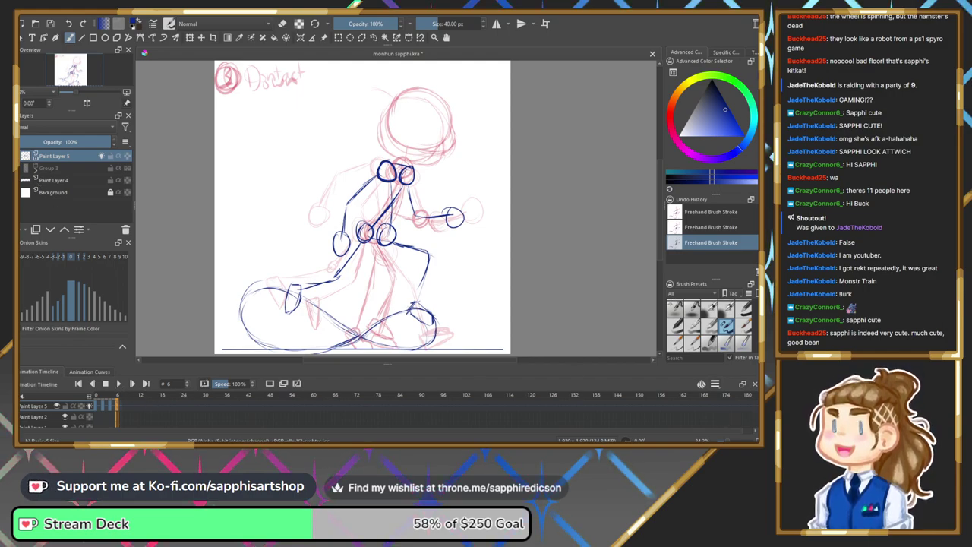
# Hide the figure-eight guide layer, draw the fourth pose's head, jaw and neck, and save the file.
pyautogui.click(17, 180)
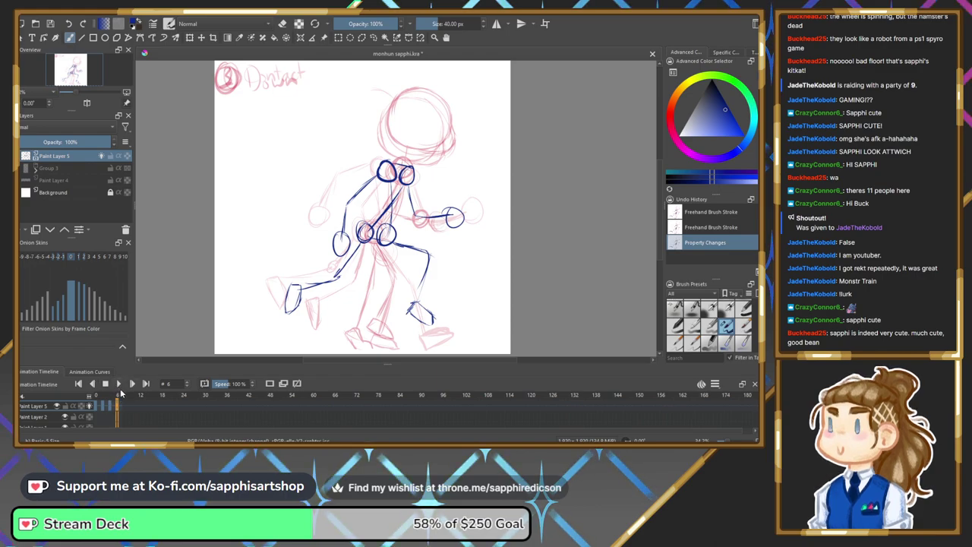
pyautogui.click(89, 405)
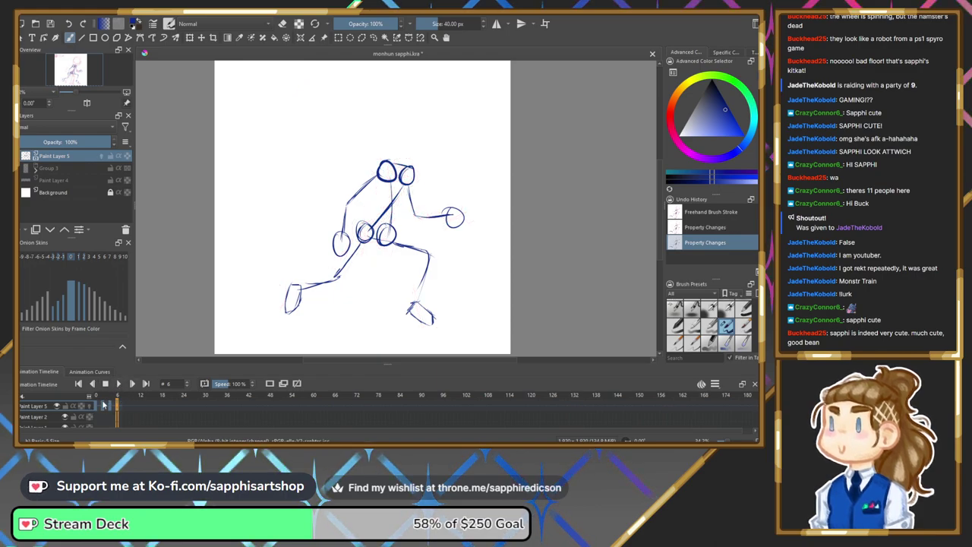
pyautogui.click(89, 407)
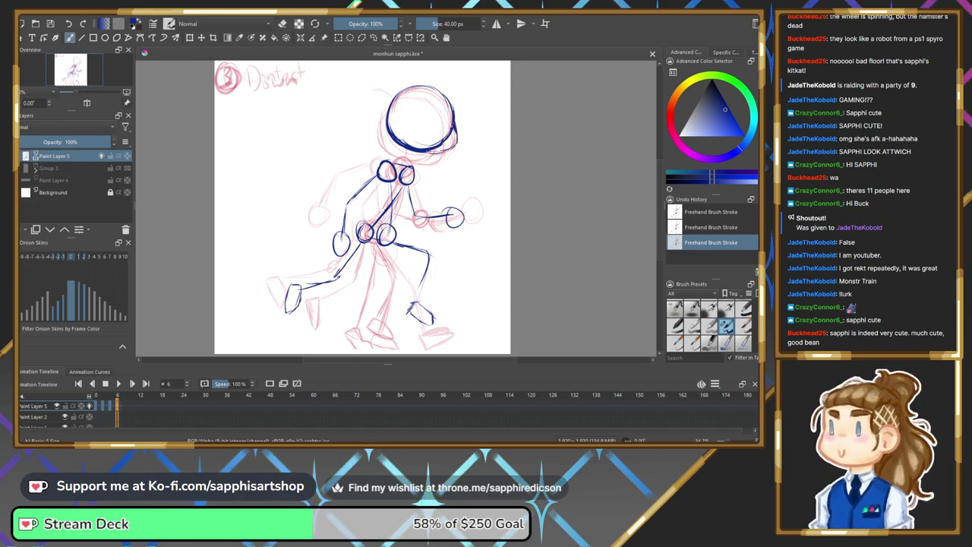
pyautogui.press('e')
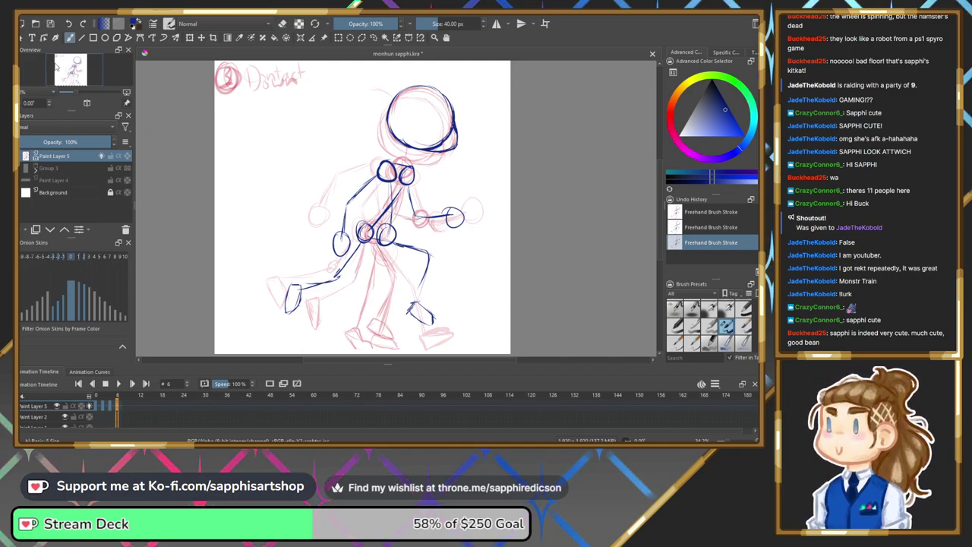
pyautogui.hotkey('ctrl', 's')
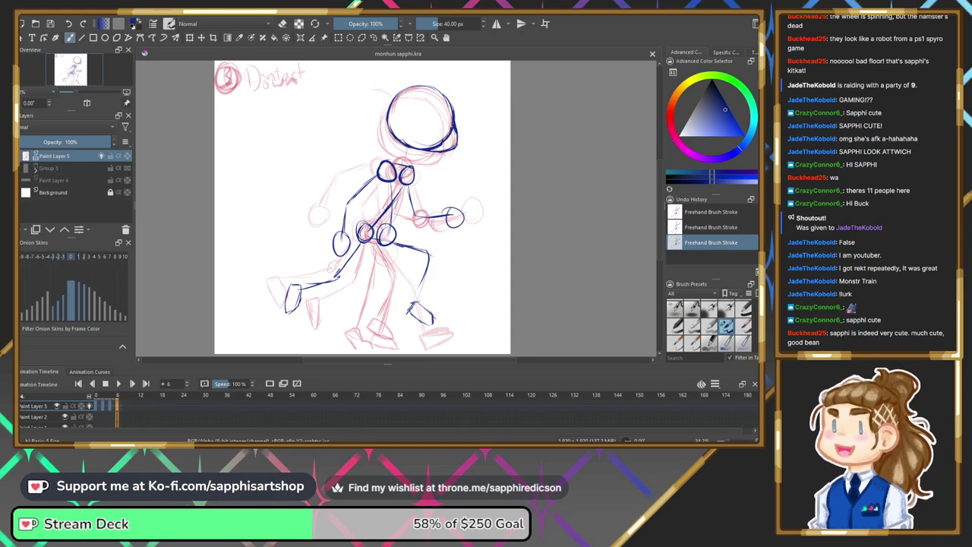
pyautogui.moveTo(406, 150); pyautogui.dragTo(402, 160)
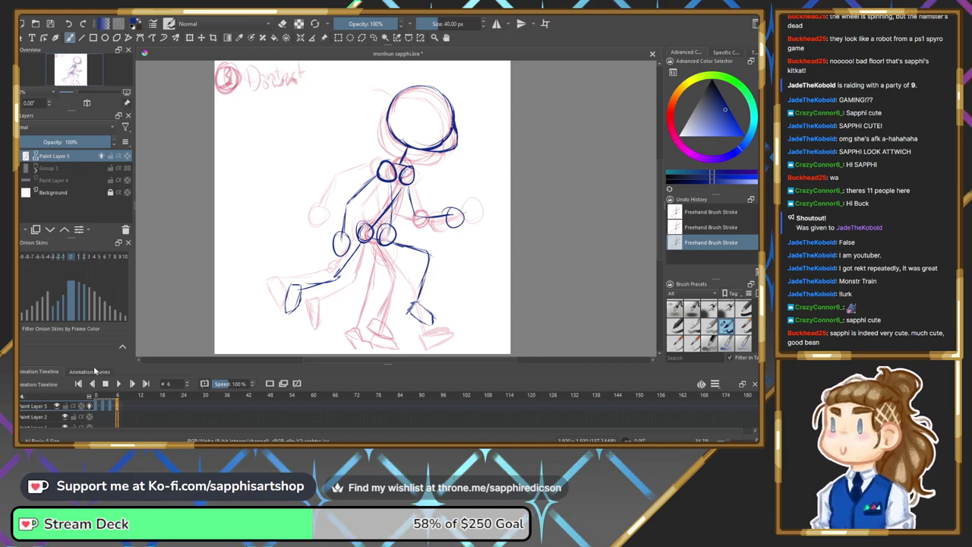
# Play the animation and step through the key poses on Paint Layer 5.
pyautogui.click(119, 383)
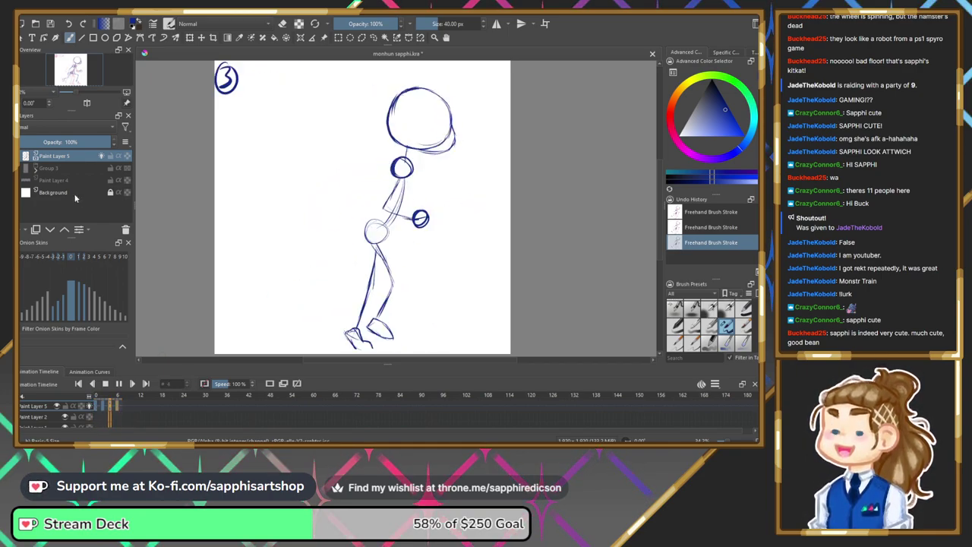
pyautogui.click(106, 384)
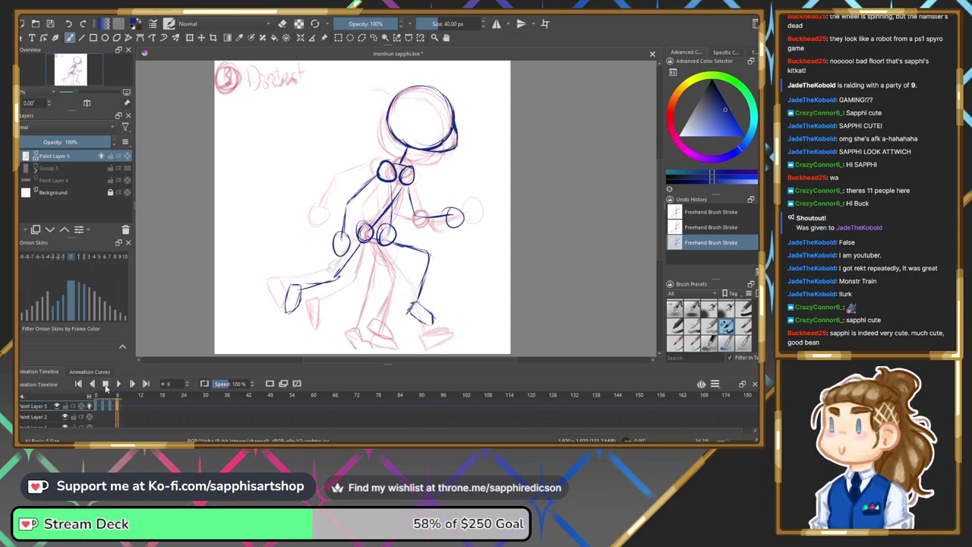
pyautogui.click(97, 406)
pyautogui.click(103, 406)
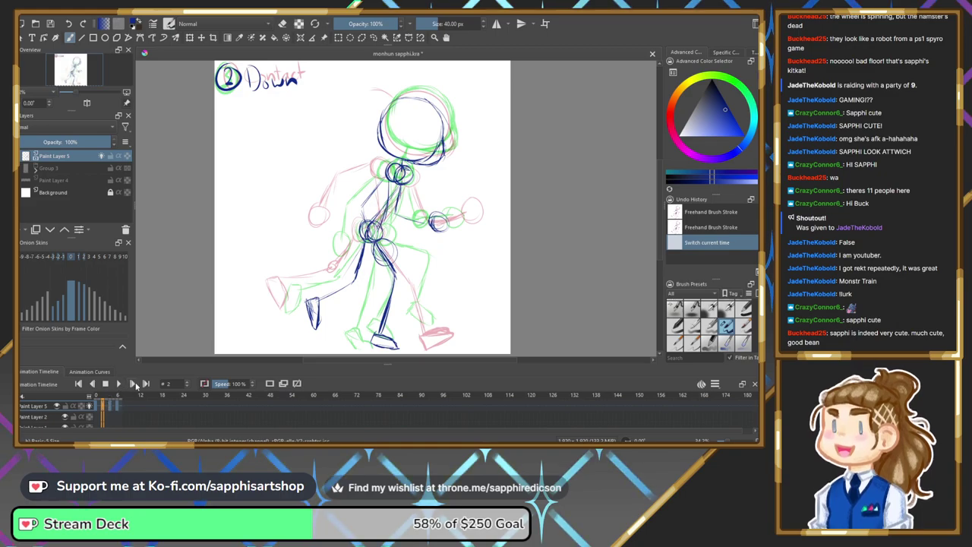
pyautogui.click(146, 384)
pyautogui.click(146, 384)
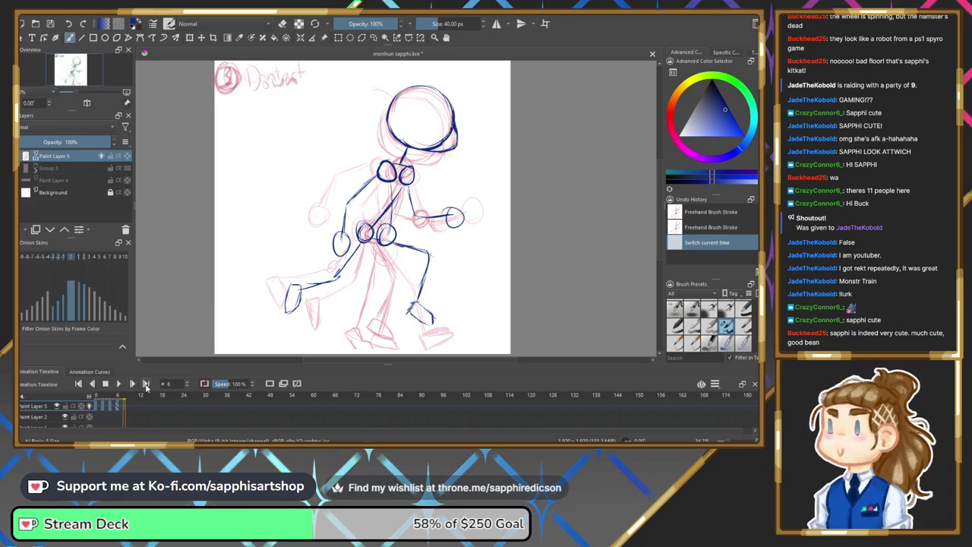
# Compare the first and last poses with Paint Layer 5's onion skins off, and turn the onion skins back on.
pyautogui.click(89, 405)
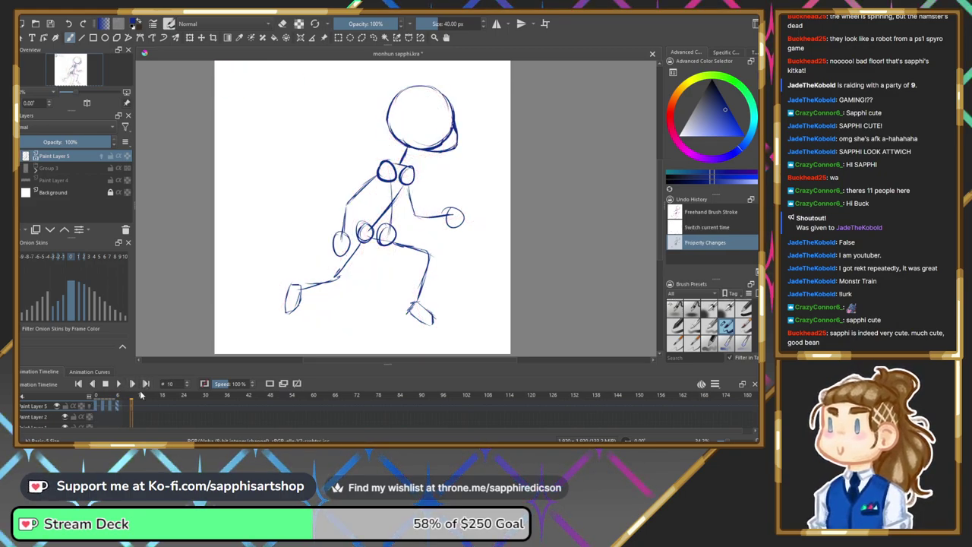
pyautogui.click(79, 384)
pyautogui.click(79, 384)
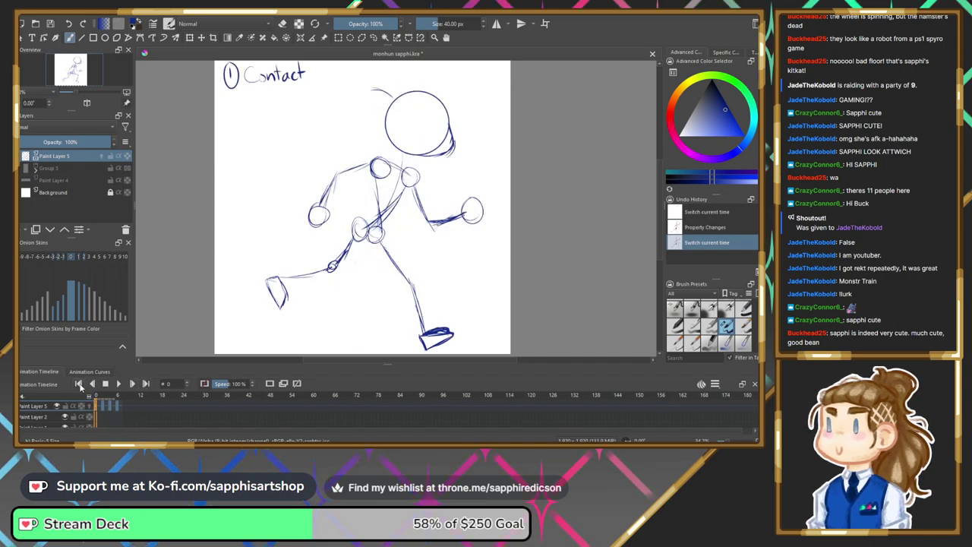
pyautogui.click(146, 384)
pyautogui.click(145, 384)
pyautogui.click(148, 386)
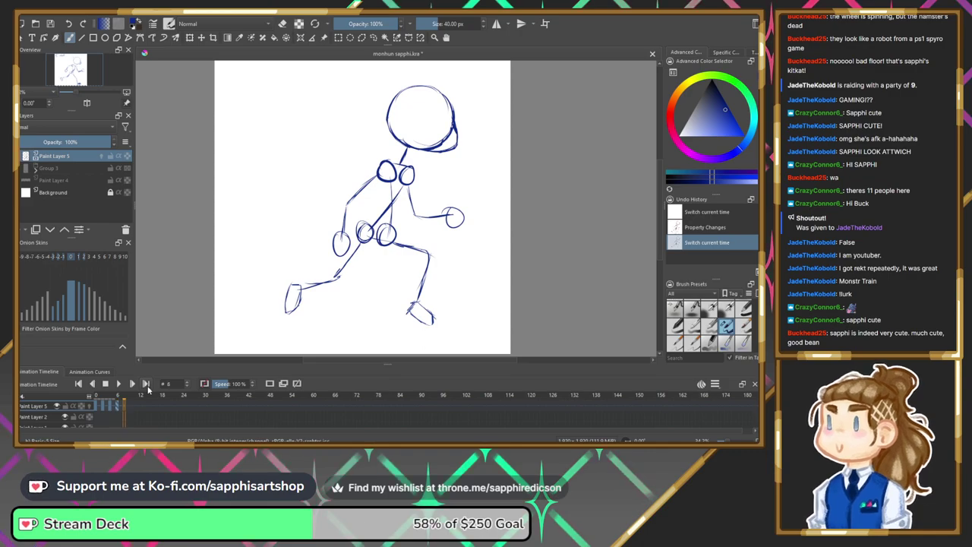
pyautogui.click(79, 384)
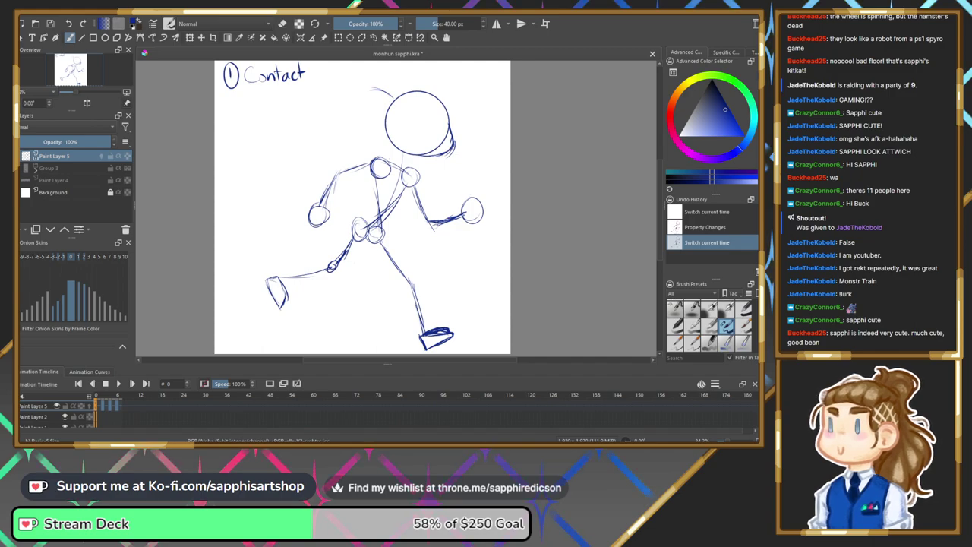
pyautogui.click(90, 406)
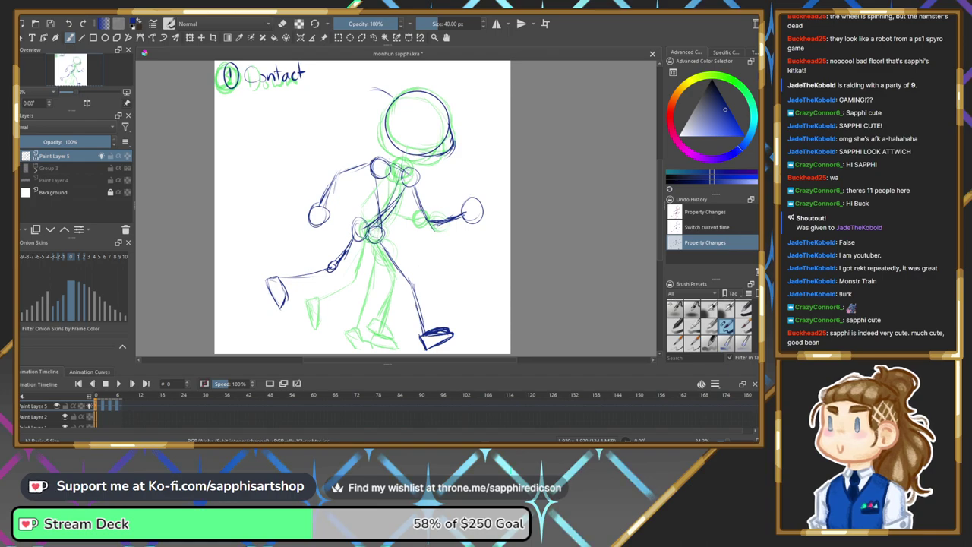
# Show the figure-eight guide on Paint Layer 4 and hide the poses on Paint Layer 5.
pyautogui.click(16, 168)
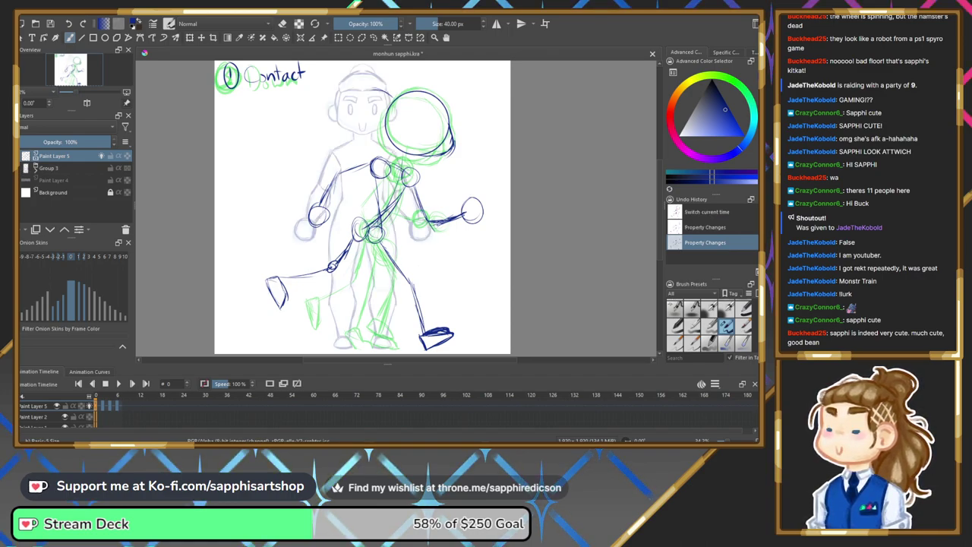
pyautogui.click(15, 168)
pyautogui.click(15, 180)
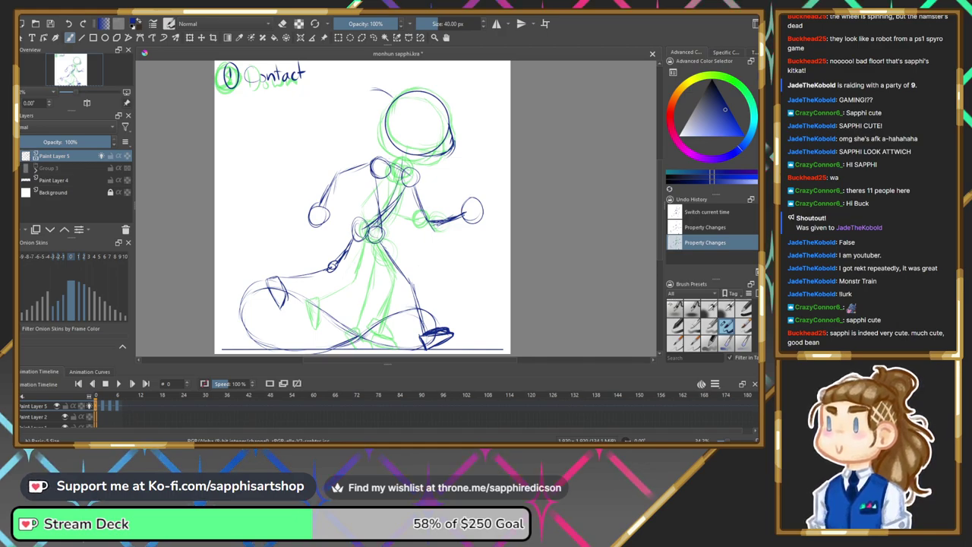
pyautogui.click(102, 156)
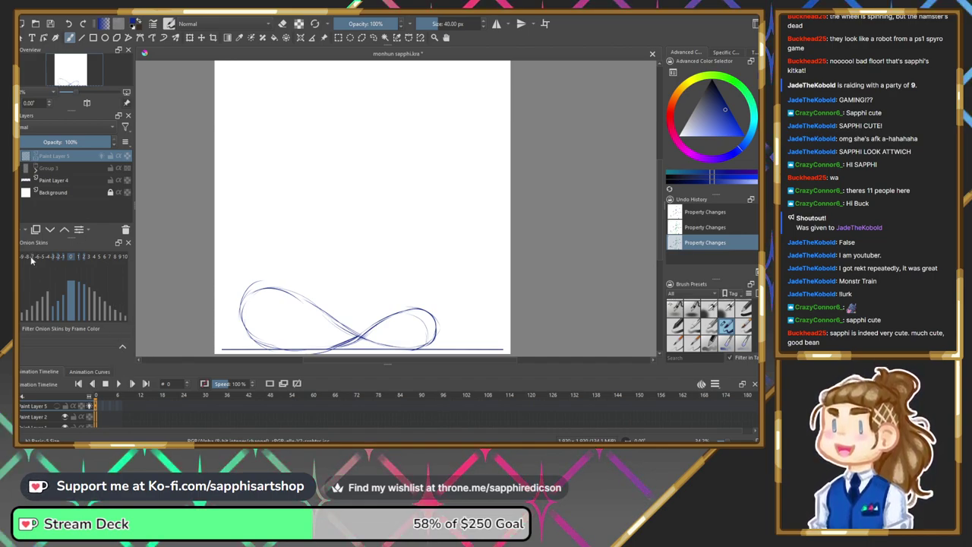
# Add a new paint layer and, on frame 0, write 1 and draw a foot box near each outer end of the figure-eight.
pyautogui.click(18, 228)
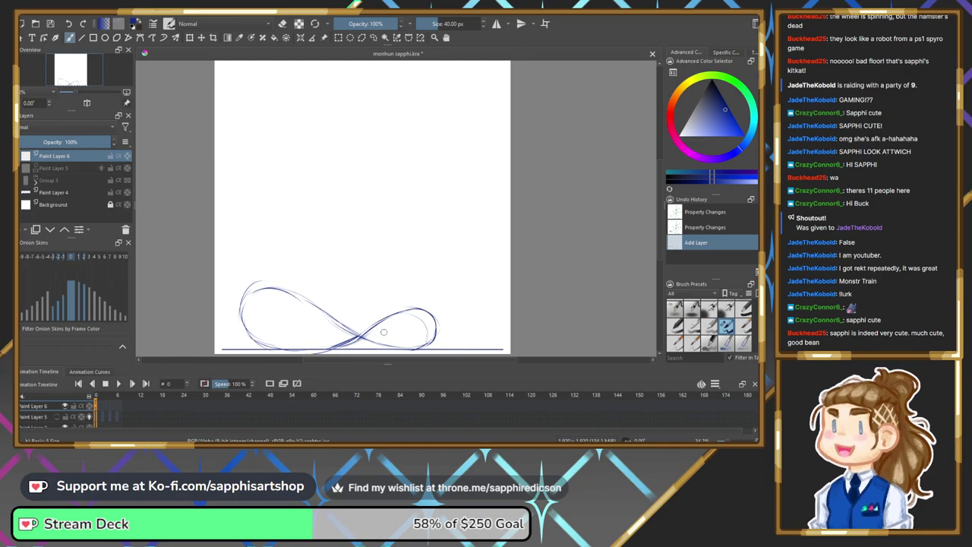
pyautogui.moveTo(227, 69); pyautogui.dragTo(226, 79)
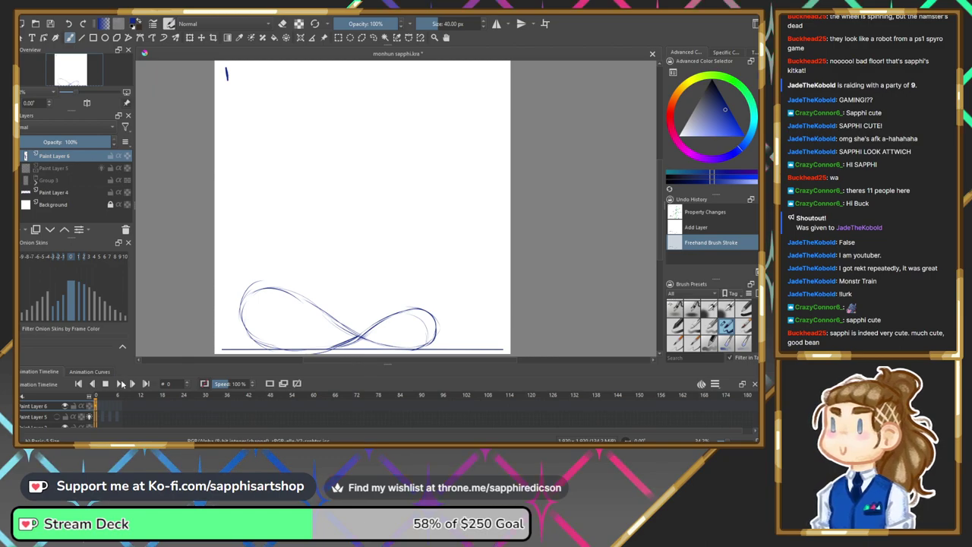
pyautogui.click(270, 384)
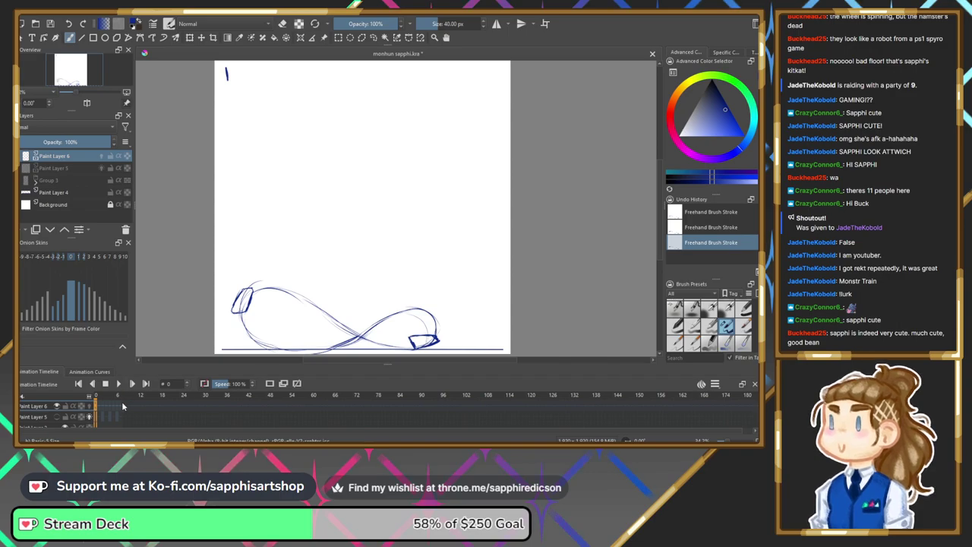
# Turn onion skins on for Paint Layer 6 and off for Paint Layer 5, and add a blank keyframe at frame 2.
pyautogui.click(103, 408)
pyautogui.click(90, 405)
pyautogui.click(89, 416)
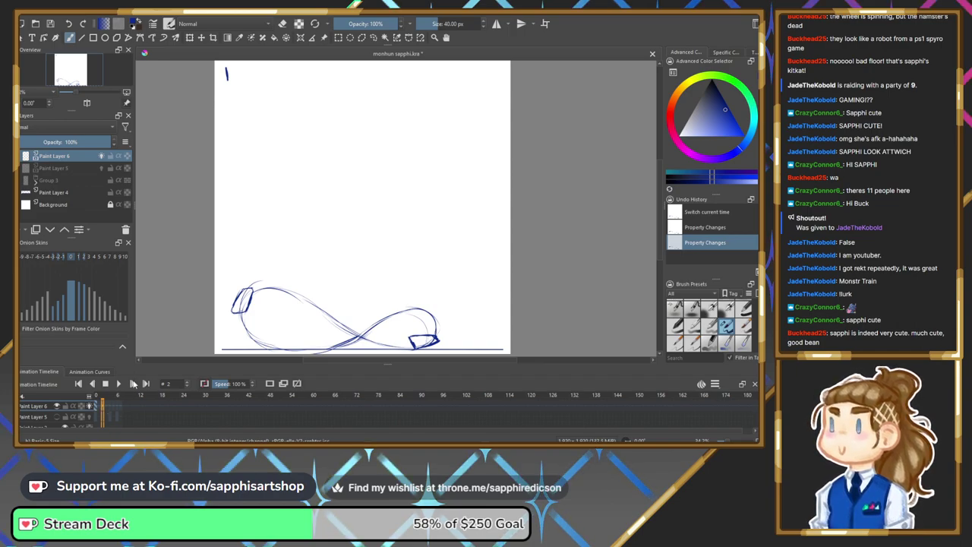
pyautogui.press('Insert')
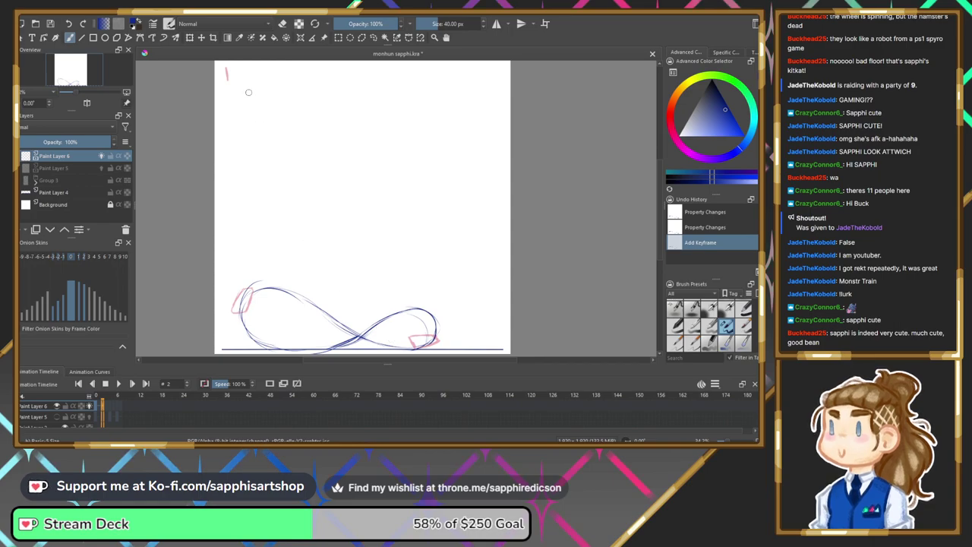
# On frame 2 of Paint Layer 6, write 2 and draw a flat foot box on the ground just behind the previous front foot.
pyautogui.moveTo(223, 71); pyautogui.dragTo(234, 83)
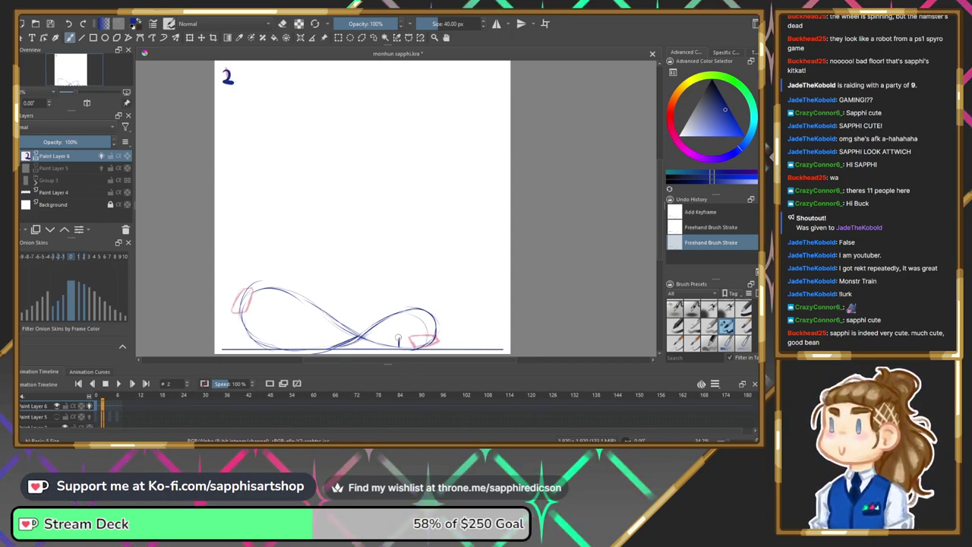
pyautogui.hotkey('ctrl', 'z')
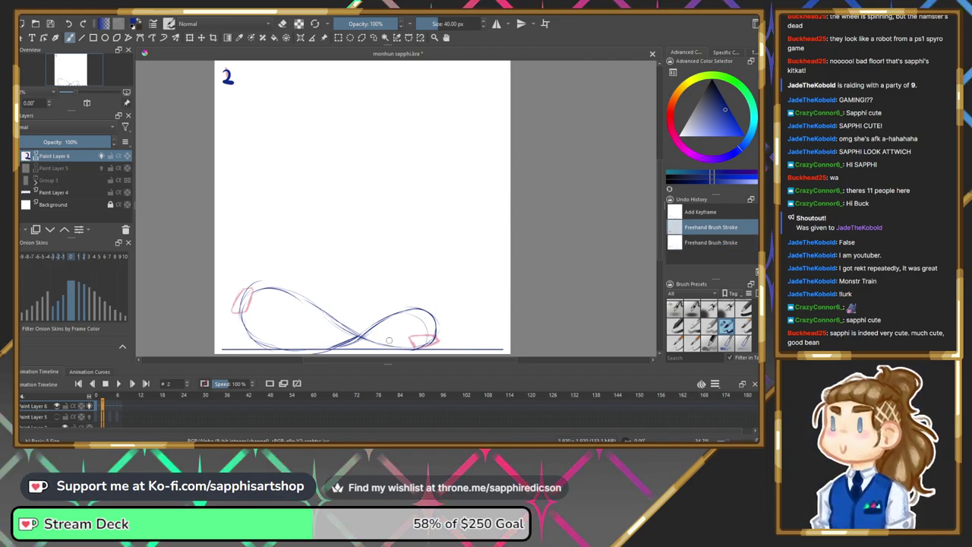
pyautogui.hotkey('ctrl', 'shift', 'z')
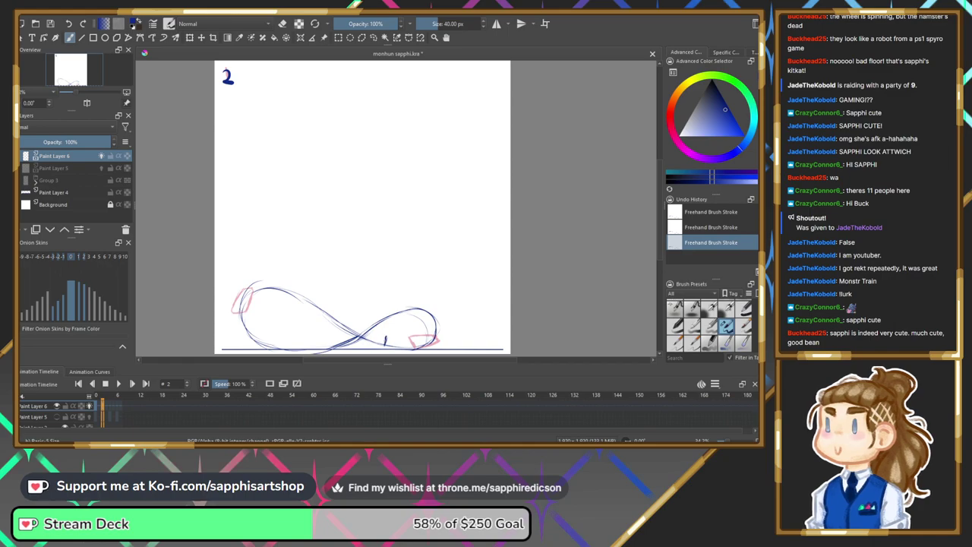
pyautogui.moveTo(384, 344)
pyautogui.mouseDown()
pyautogui.moveTo(404, 342)
pyautogui.moveTo(394, 347)
pyautogui.mouseUp()
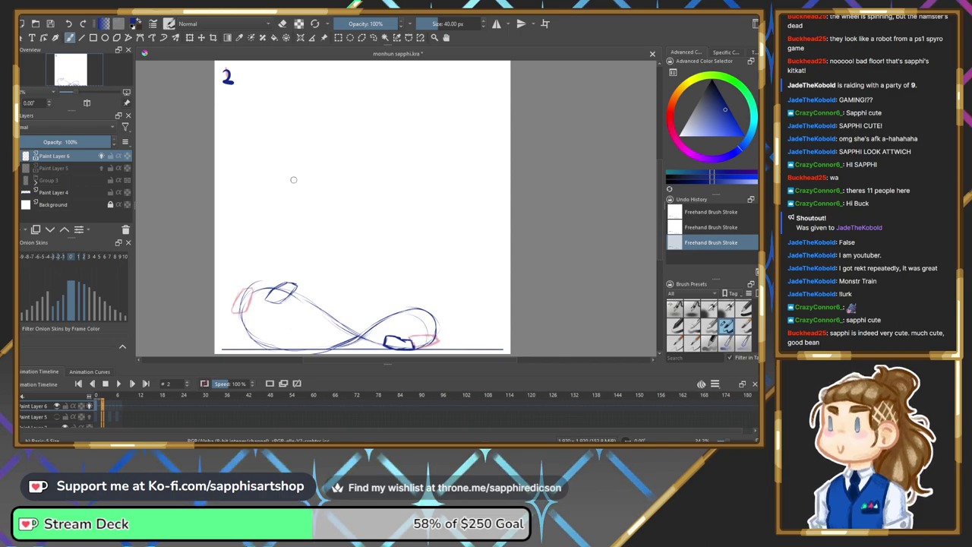
# Undo the raised foot box on frame 2 and redraw it steeper, a little farther along the large loop's upper curve.
pyautogui.hotkey('ctrl', 'z')
pyautogui.hotkey('ctrl', 'z')
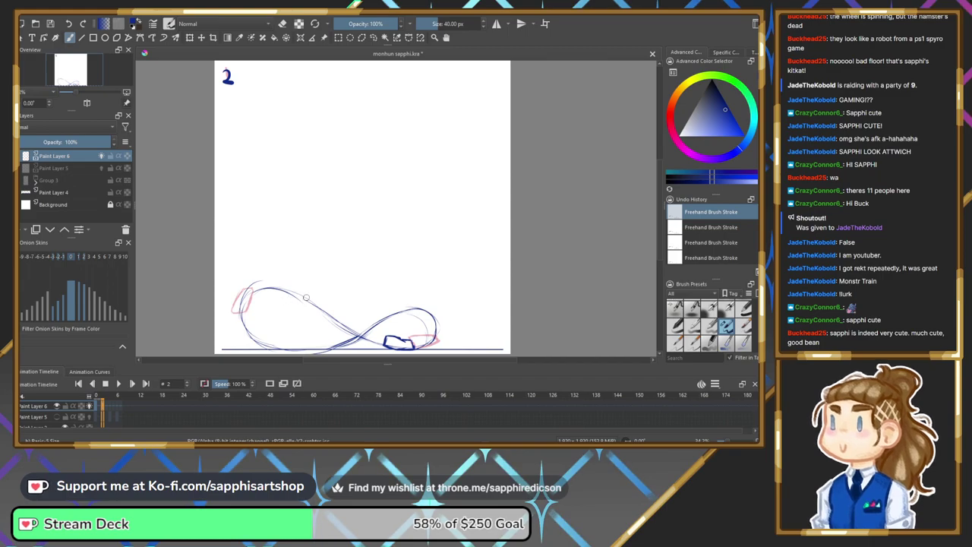
pyautogui.moveTo(299, 286); pyautogui.dragTo(288, 299)
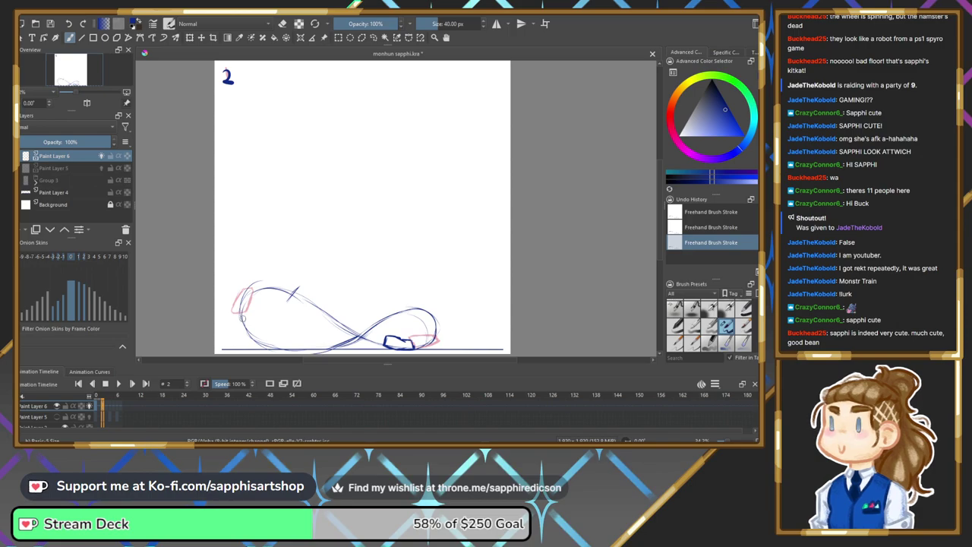
pyautogui.moveTo(296, 293)
pyautogui.mouseDown()
pyautogui.moveTo(283, 309)
pyautogui.moveTo(295, 314)
pyautogui.moveTo(307, 296)
pyautogui.mouseUp()
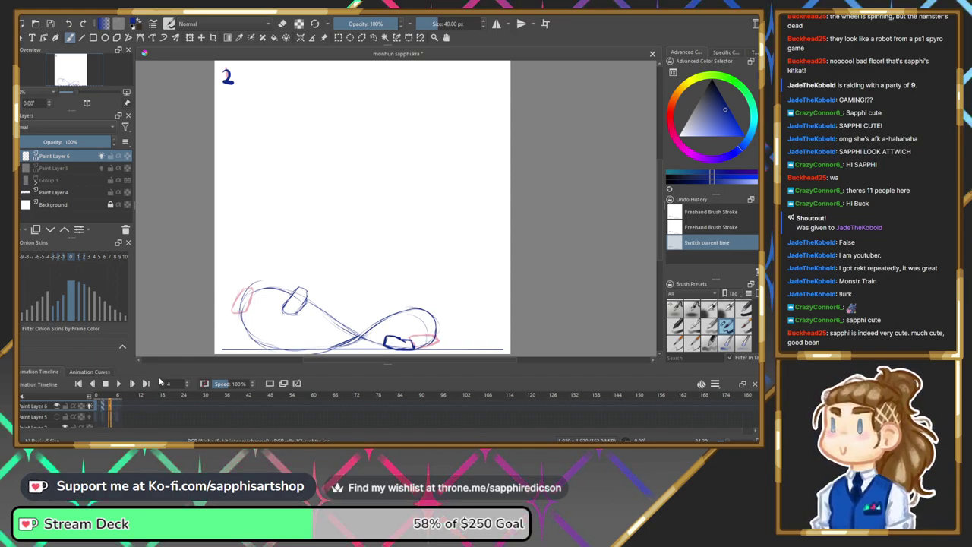
# Add a blank keyframe at frame 4, write 3, and draw a tilted foot box just right of the figure-eight's crossing.
pyautogui.press('Insert')
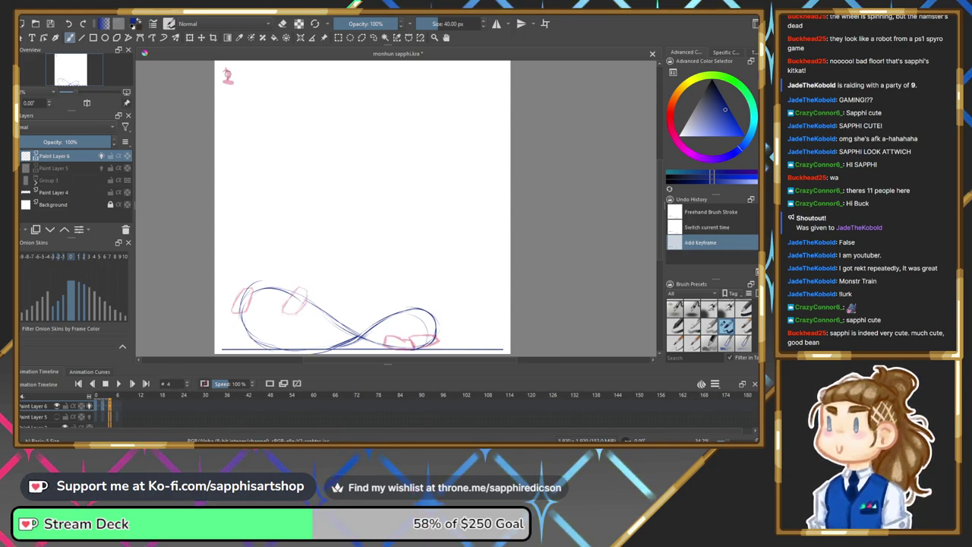
pyautogui.moveTo(222, 70); pyautogui.dragTo(227, 84)
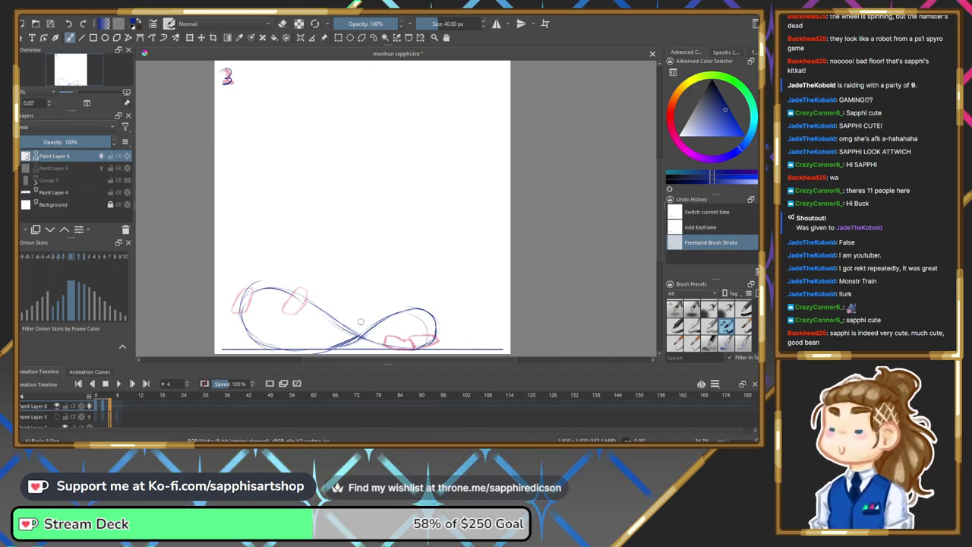
pyautogui.moveTo(364, 324)
pyautogui.mouseDown()
pyautogui.moveTo(379, 334)
pyautogui.moveTo(379, 315)
pyautogui.moveTo(390, 328)
pyautogui.mouseUp()
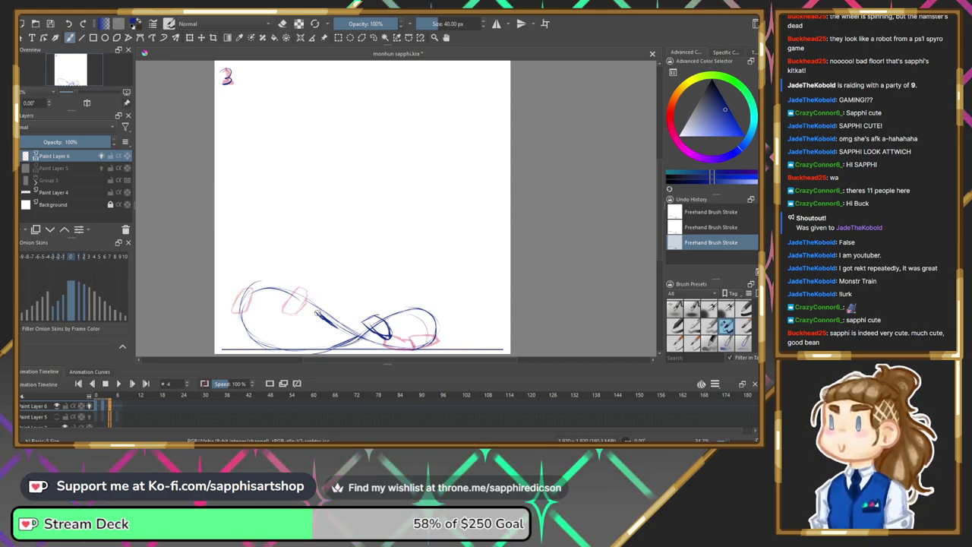
# Undo the trial strokes for the other foot on frame 4 and draw an upright foot box just left of the crossing.
pyautogui.hotkey('ctrl', 'z')
pyautogui.hotkey('ctrl', 'z')
pyautogui.hotkey('ctrl', 'z')
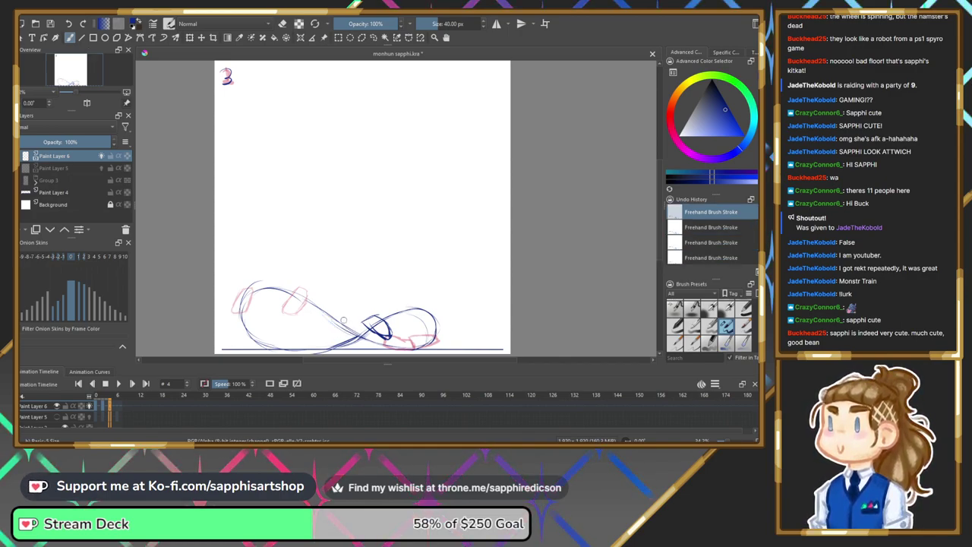
pyautogui.moveTo(334, 326); pyautogui.dragTo(325, 339)
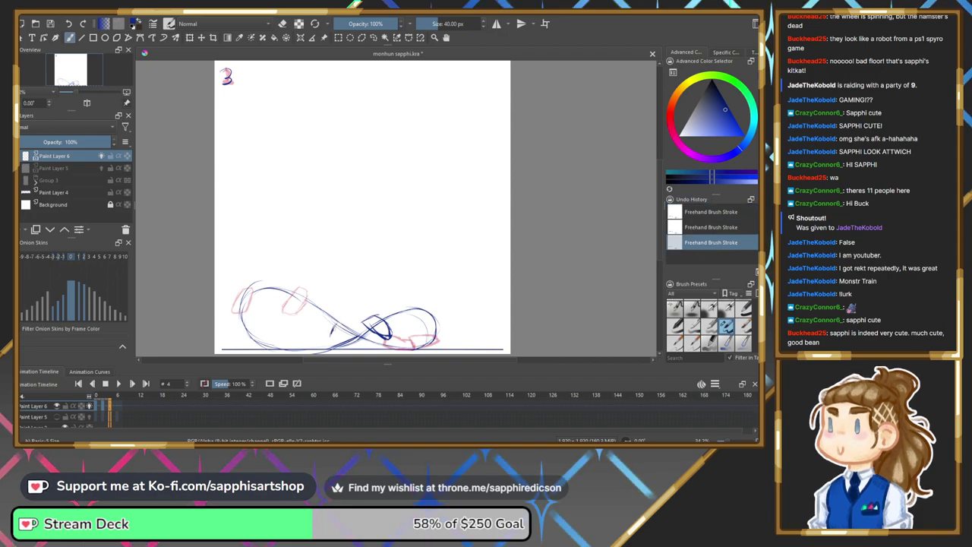
pyautogui.click(69, 23)
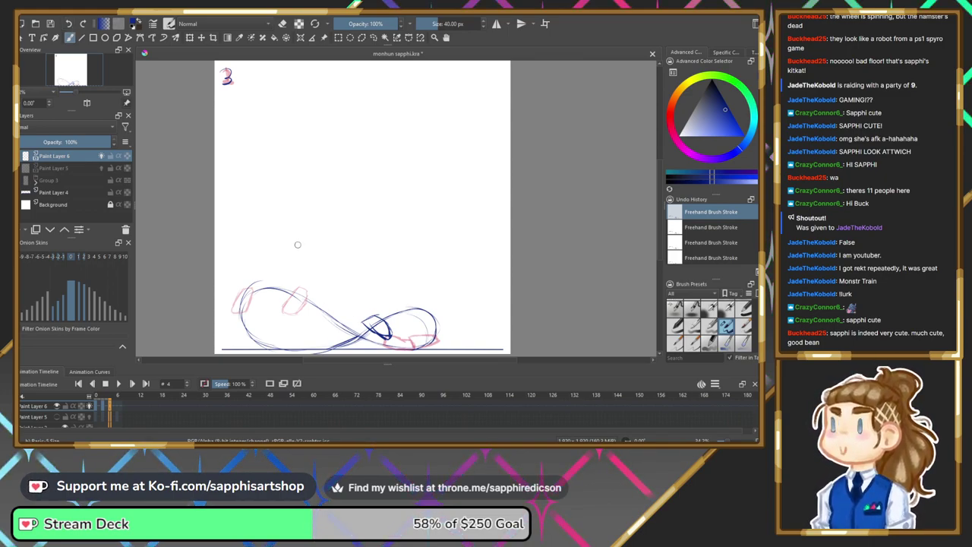
pyautogui.click(343, 317)
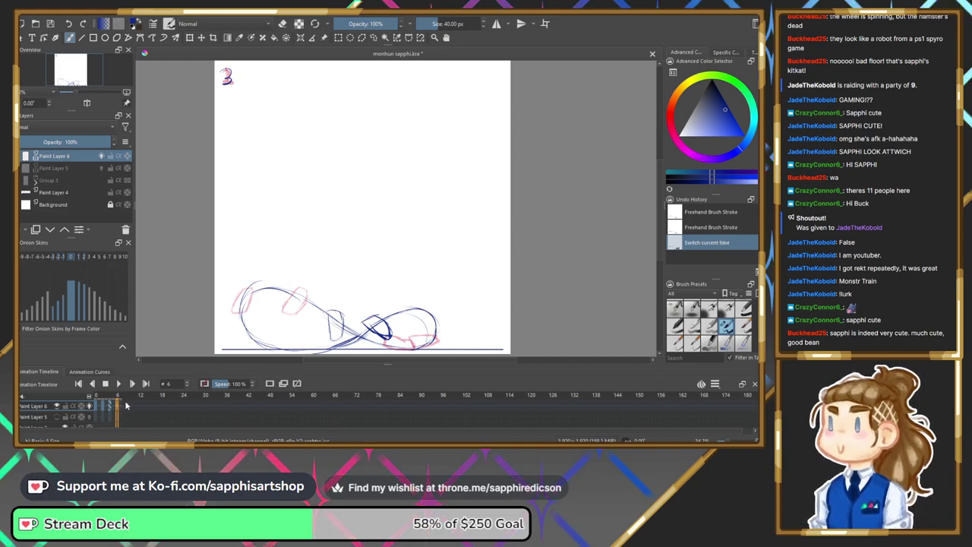
# Add a blank keyframe at frame 6 and draw foot boxes at the small loop's top and inside the large loop.
pyautogui.press('Insert')
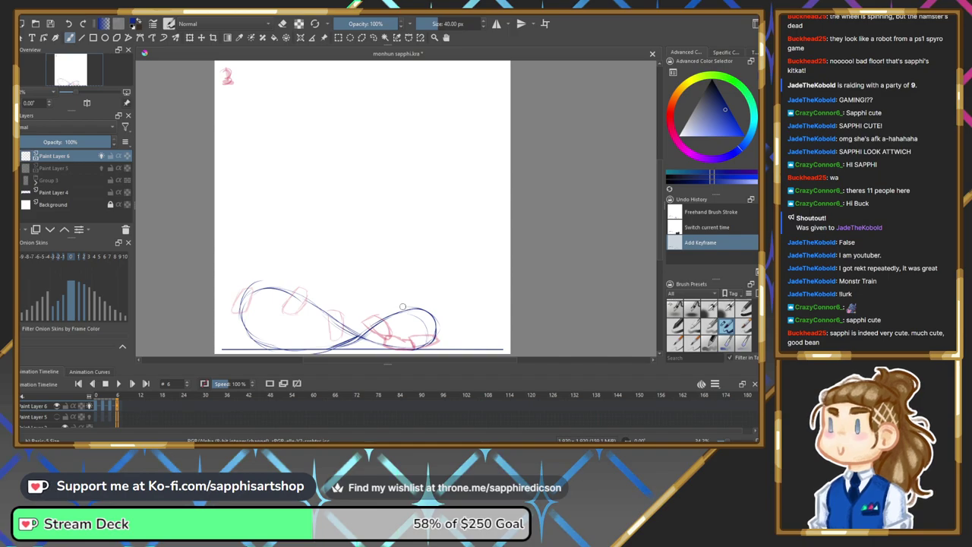
pyautogui.moveTo(404, 308); pyautogui.dragTo(416, 319)
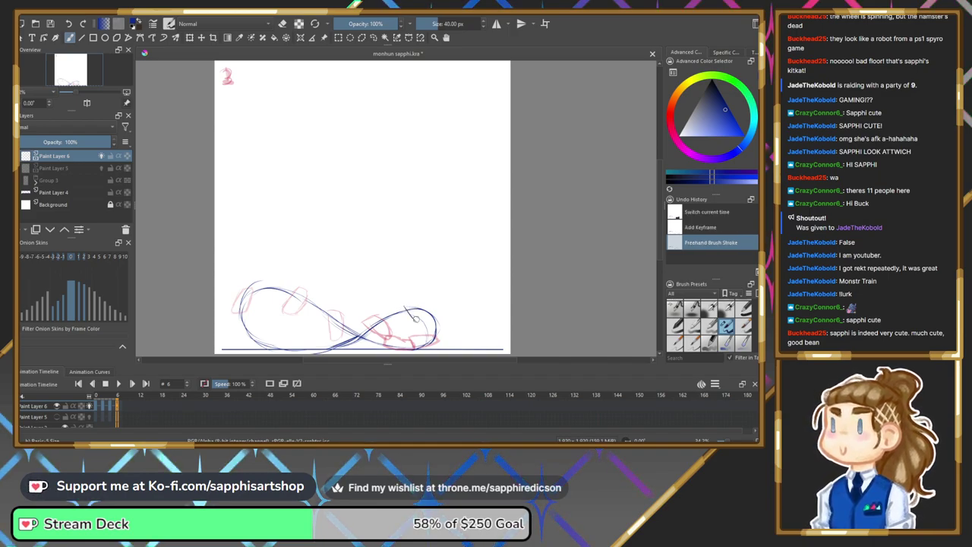
pyautogui.hotkey('ctrl', 'z')
pyautogui.hotkey('ctrl', 'z')
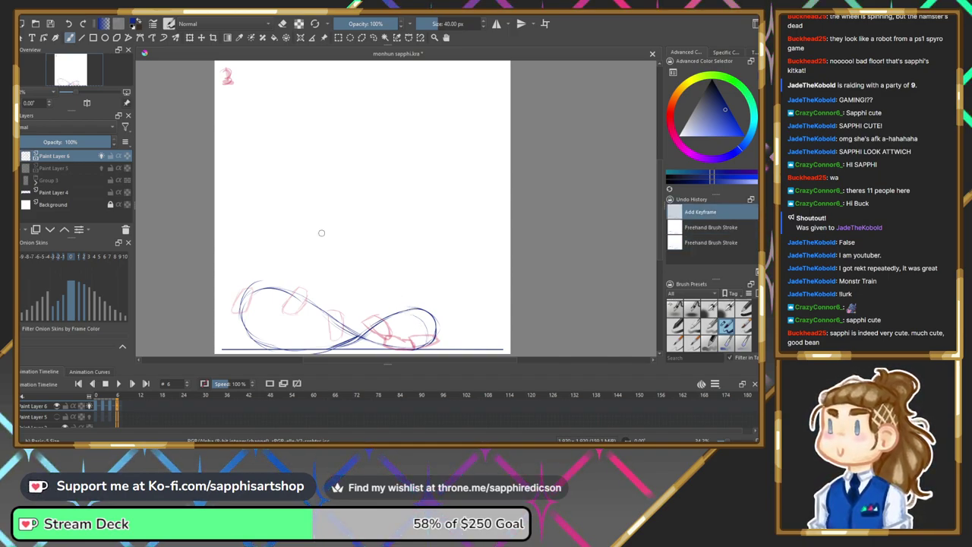
pyautogui.moveTo(411, 305); pyautogui.dragTo(413, 313)
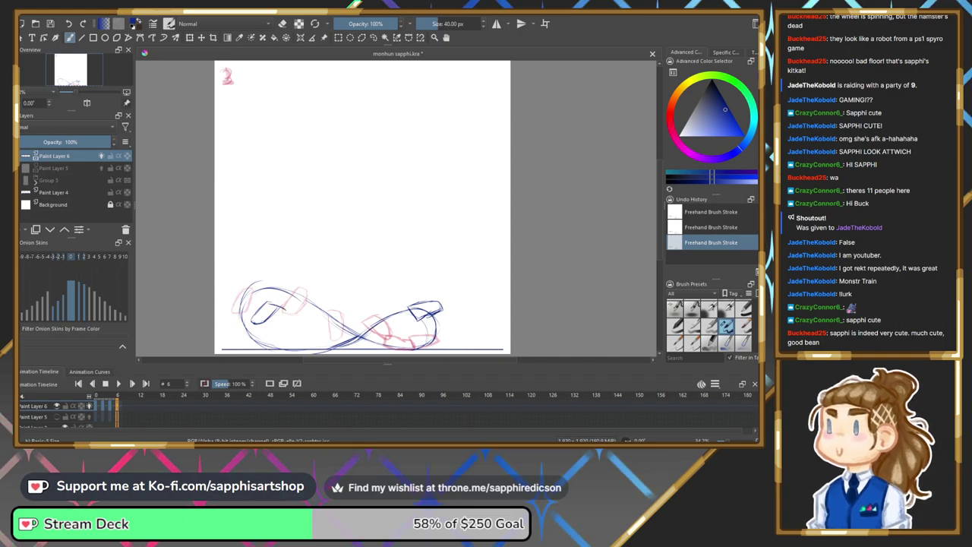
pyautogui.moveTo(268, 304); pyautogui.dragTo(286, 309)
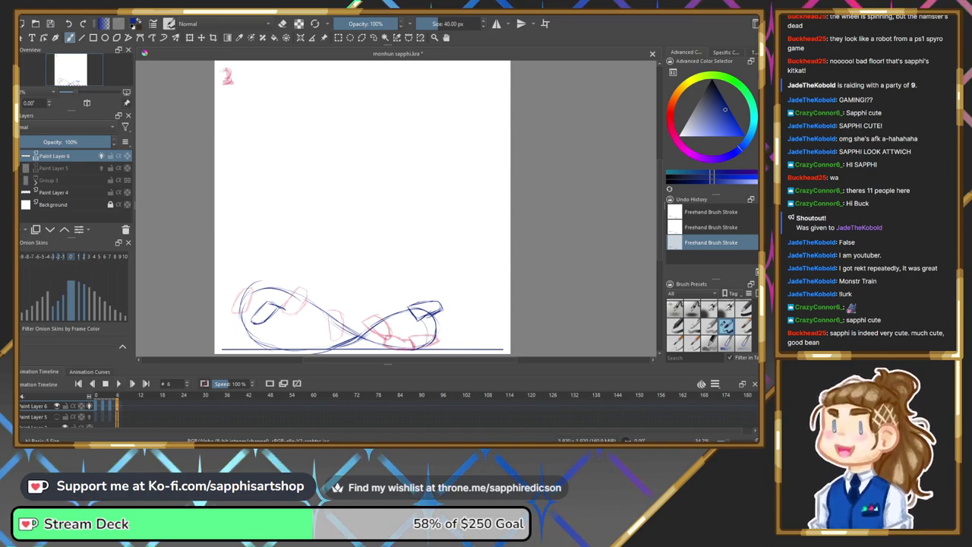
# Hide the figure-eight guide on Paint Layer 4 and play back the foot positions.
pyautogui.click(17, 192)
pyautogui.click(118, 383)
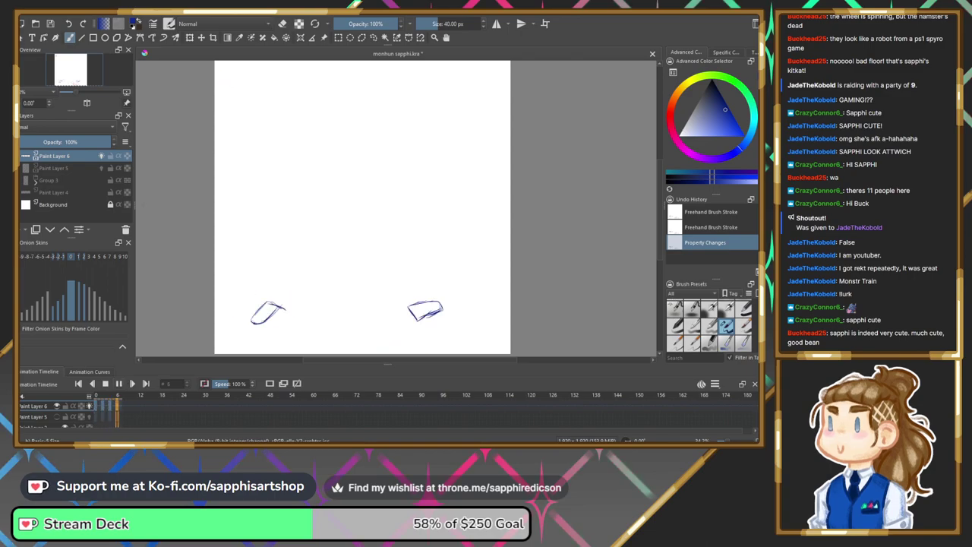
pyautogui.click(106, 384)
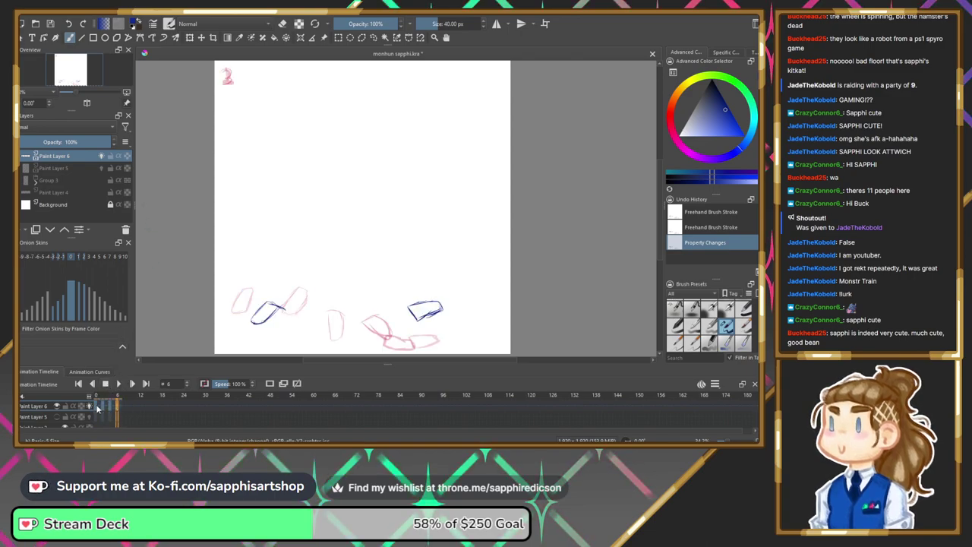
# Show the figure-eight guide again and, on frame 0, sketch stick-figure legs, hips, spine, shoulders and arms above the foot boxes.
pyautogui.click(98, 407)
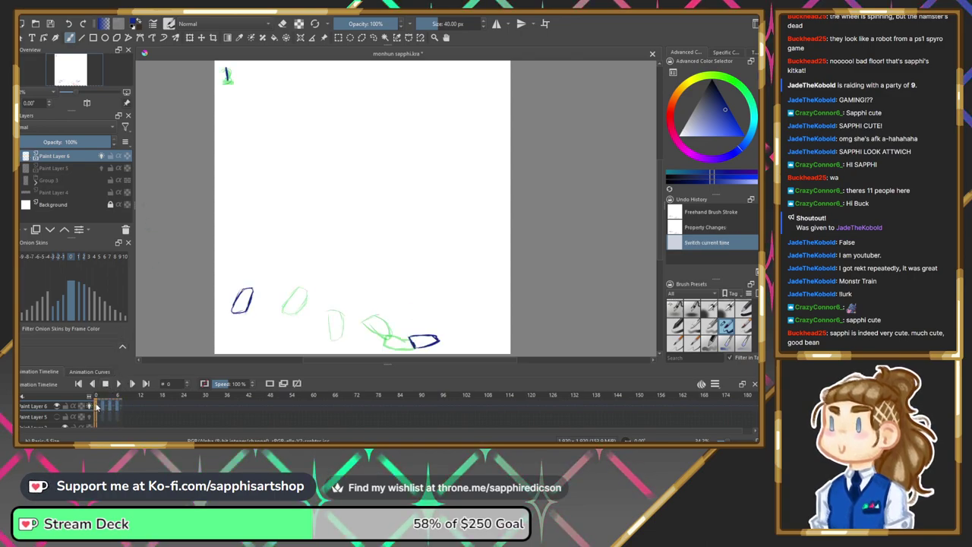
pyautogui.click(20, 192)
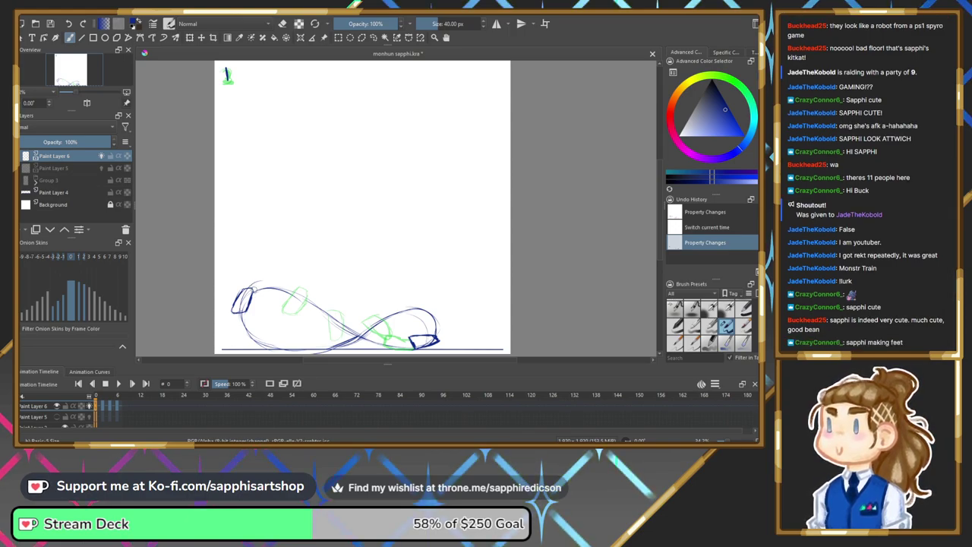
pyautogui.moveTo(251, 286)
pyautogui.mouseDown()
pyautogui.moveTo(296, 272)
pyautogui.moveTo(349, 226)
pyautogui.mouseUp()
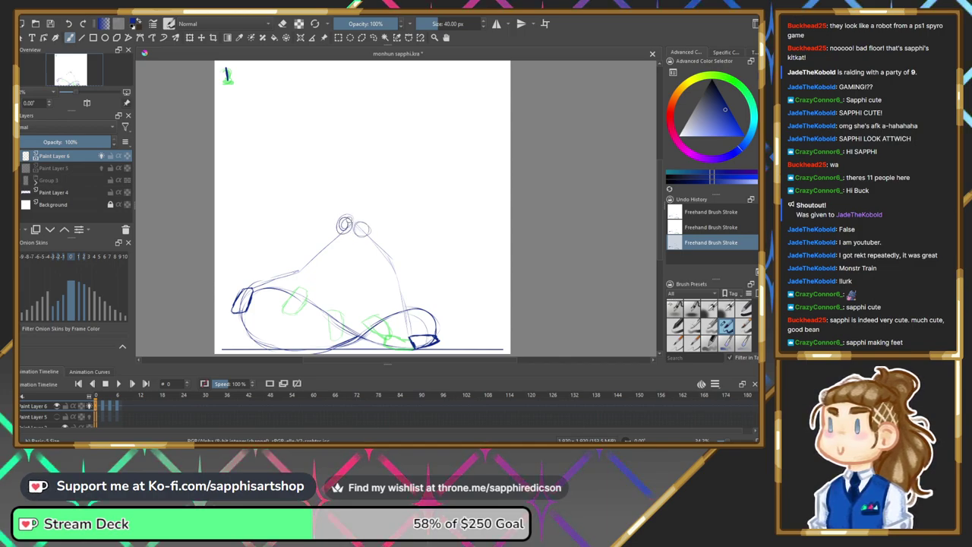
pyautogui.moveTo(357, 157); pyautogui.dragTo(366, 220)
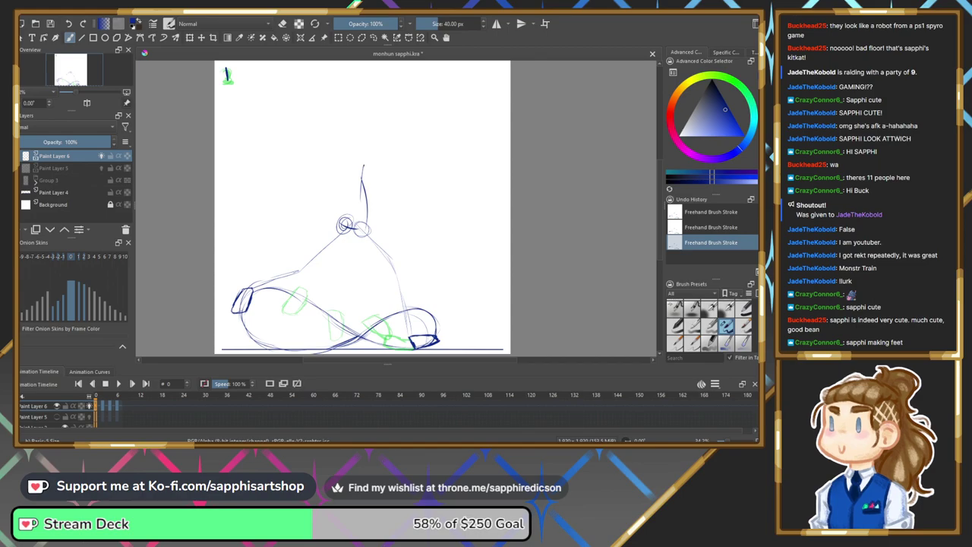
pyautogui.moveTo(349, 165)
pyautogui.mouseDown()
pyautogui.moveTo(322, 181)
pyautogui.moveTo(360, 162)
pyautogui.moveTo(303, 212)
pyautogui.moveTo(373, 180)
pyautogui.moveTo(379, 163)
pyautogui.mouseUp()
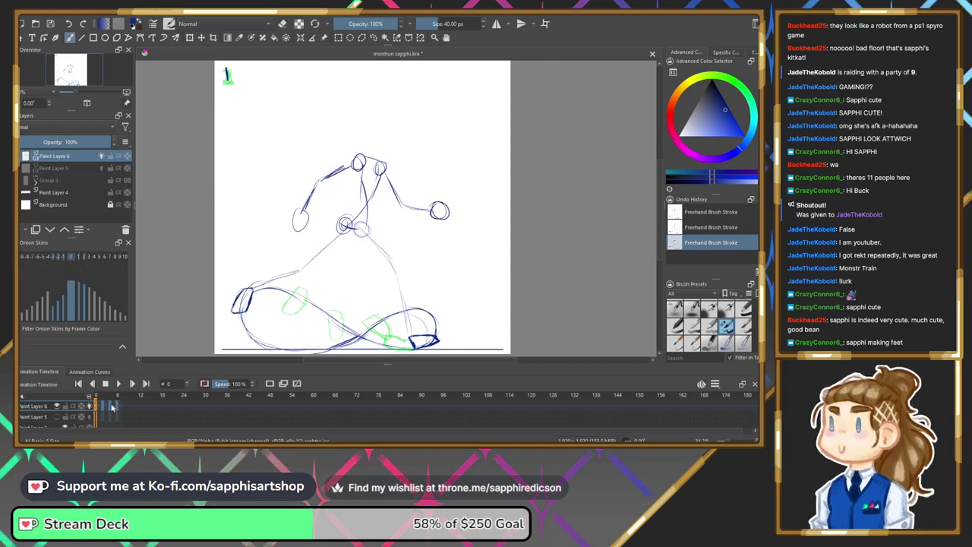
# On frame 2, sketch the bent back leg from the raised foot up to a hip circle, and rough in the front thigh.
pyautogui.click(105, 408)
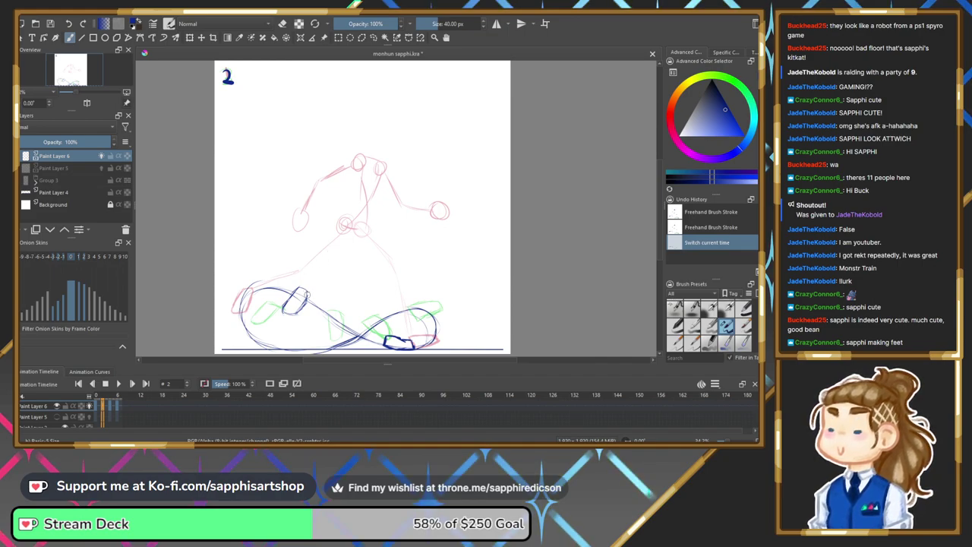
pyautogui.moveTo(310, 294); pyautogui.dragTo(351, 282)
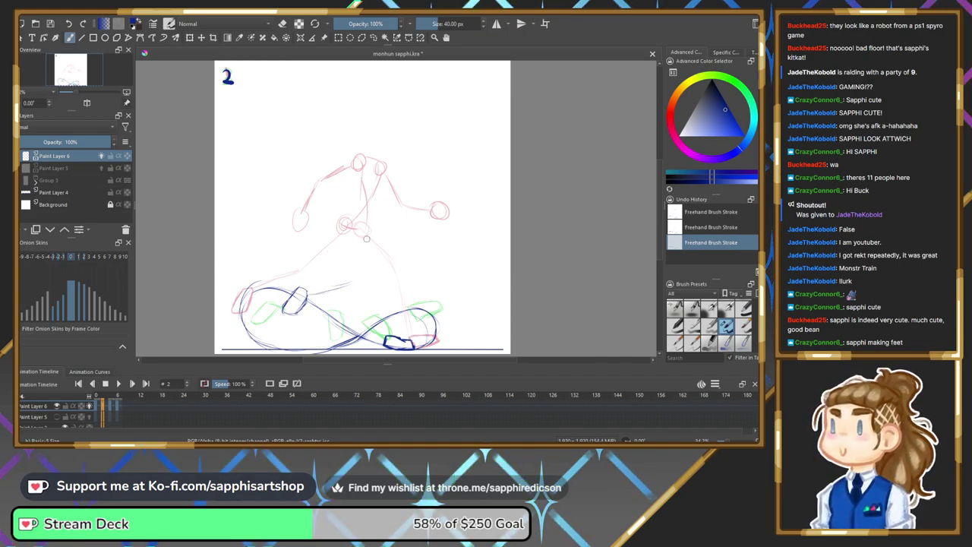
pyautogui.moveTo(354, 218); pyautogui.dragTo(357, 274)
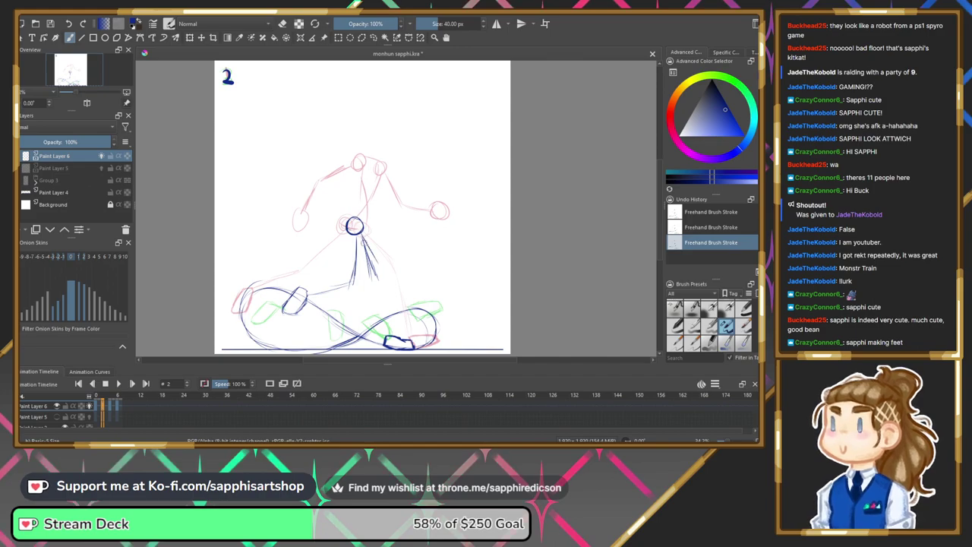
# Erase frame 2's hip circle and front thigh lines, and redraw the hips lower with the front leg reaching the planted foot.
pyautogui.press('e')
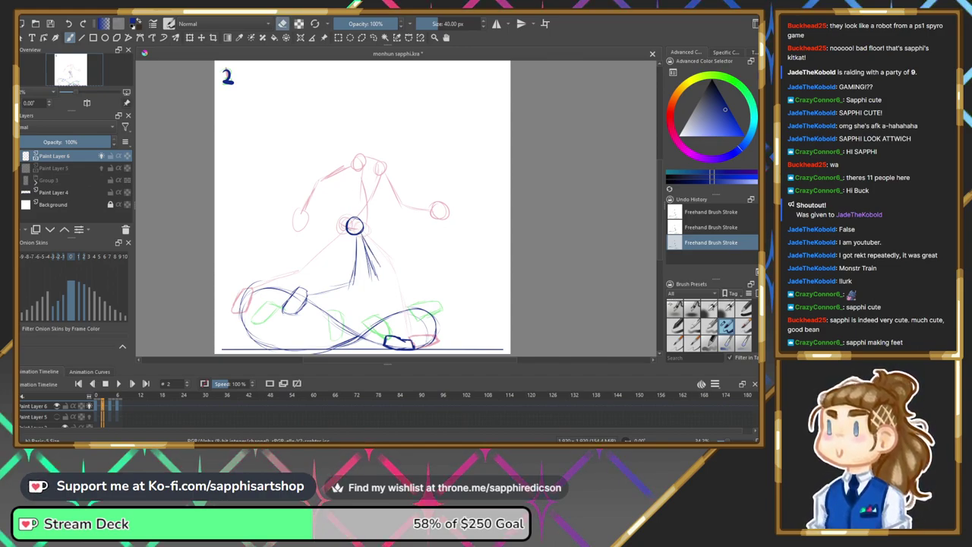
pyautogui.moveTo(370, 235)
pyautogui.mouseDown()
pyautogui.moveTo(354, 224)
pyautogui.moveTo(375, 269)
pyautogui.moveTo(367, 263)
pyautogui.mouseUp()
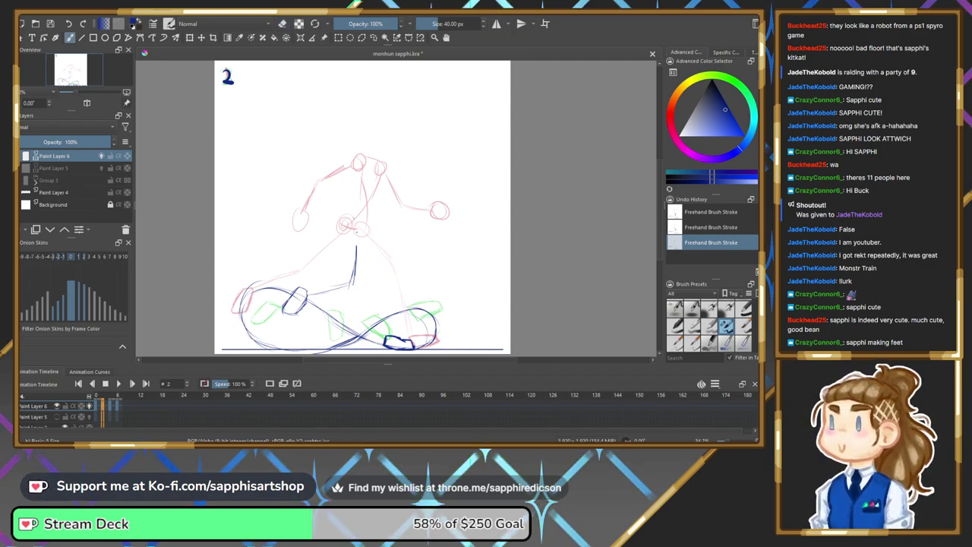
pyautogui.moveTo(354, 226)
pyautogui.mouseDown()
pyautogui.moveTo(357, 245)
pyautogui.moveTo(356, 232)
pyautogui.mouseUp()
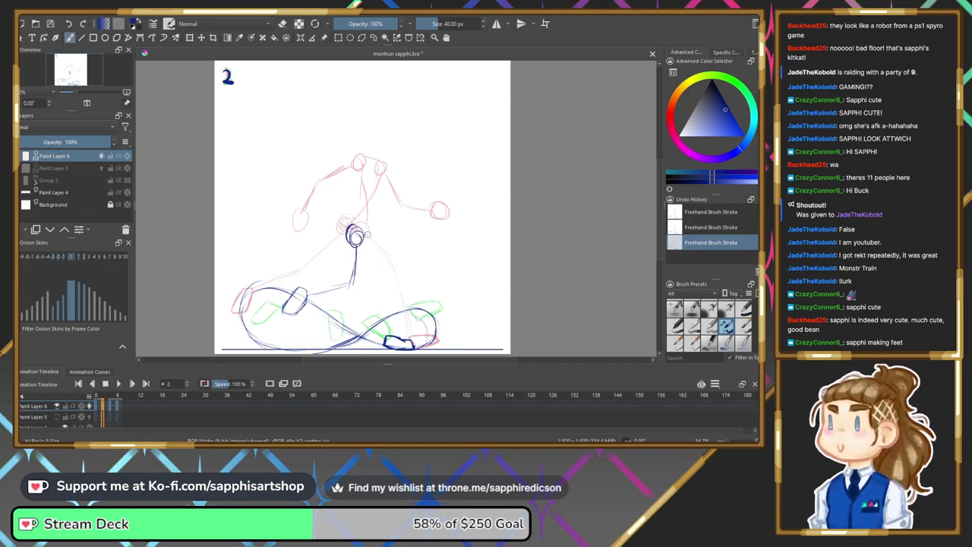
pyautogui.moveTo(359, 230); pyautogui.dragTo(369, 238)
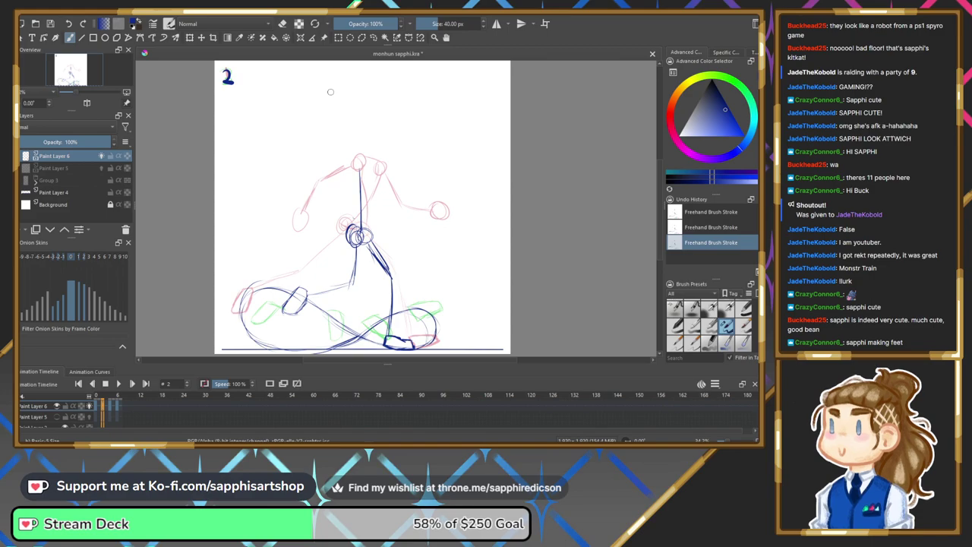
# On frame 2, replace the undone spine with a new shoulder circle, a tilted spine and both arms lowered to hand circles.
pyautogui.hotkey('ctrl', 'z')
pyautogui.hotkey('ctrl', 'z')
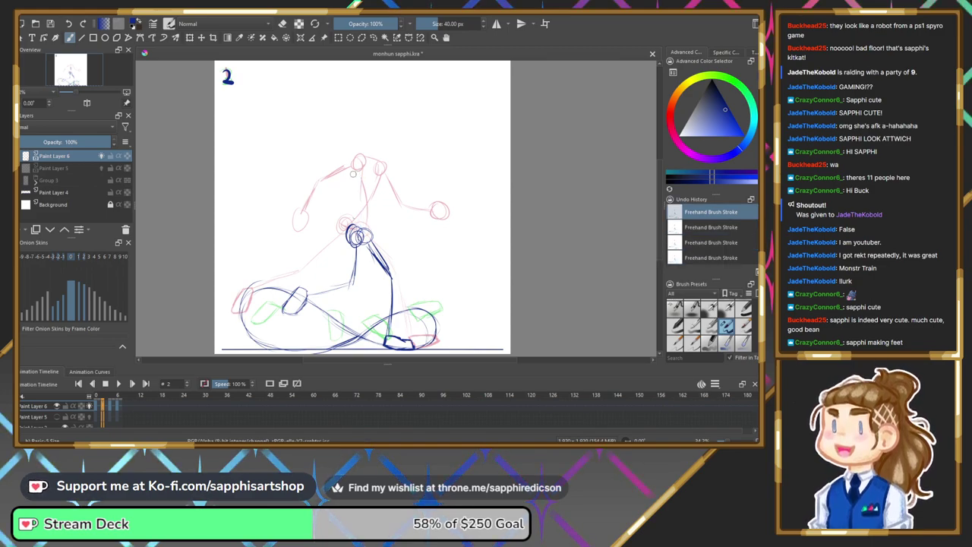
pyautogui.click(365, 167)
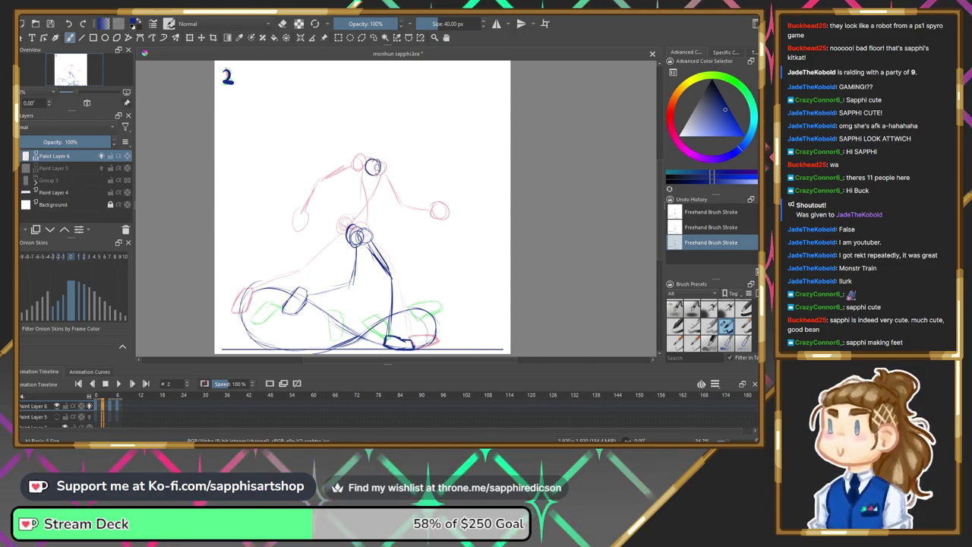
pyautogui.hotkey('ctrl', 'z')
pyautogui.hotkey('ctrl', 'z')
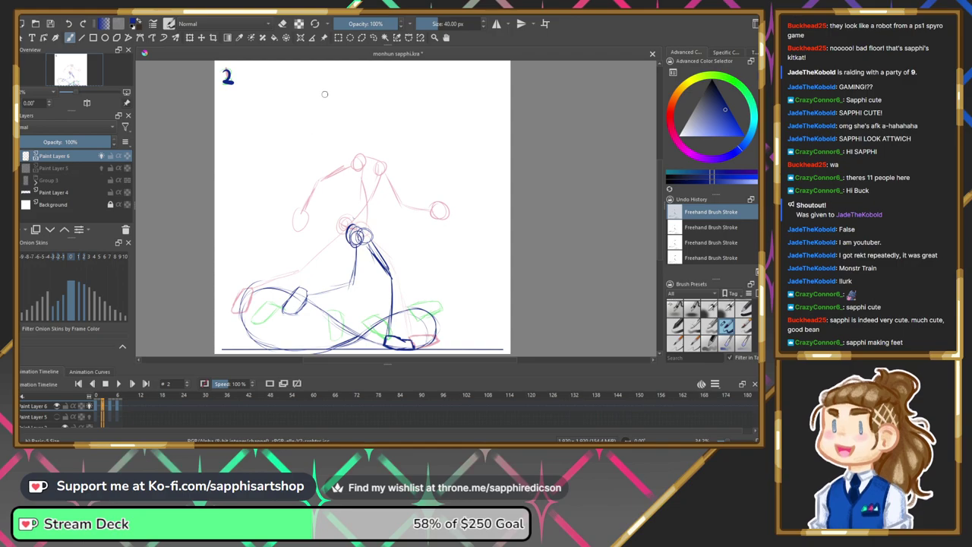
pyautogui.moveTo(373, 163); pyautogui.dragTo(375, 168)
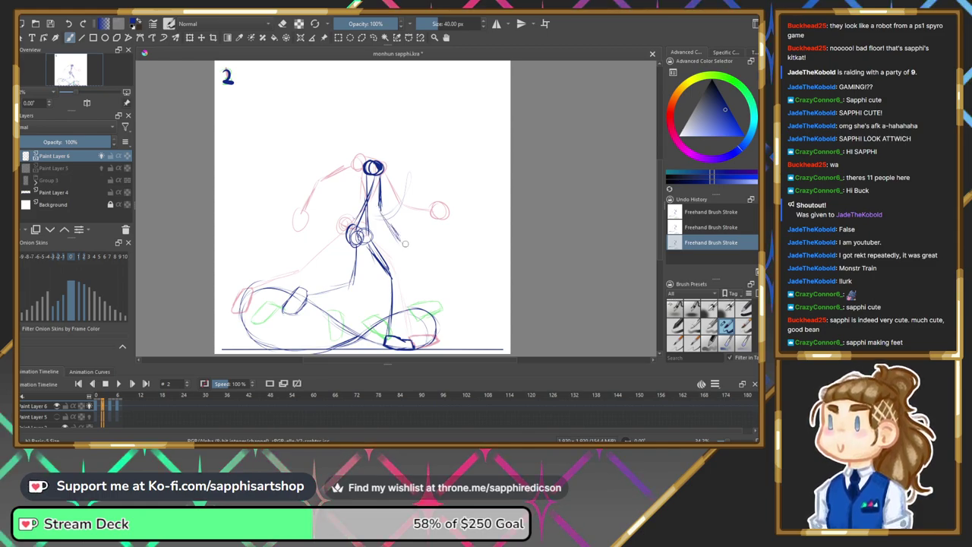
pyautogui.moveTo(416, 238); pyautogui.dragTo(398, 235)
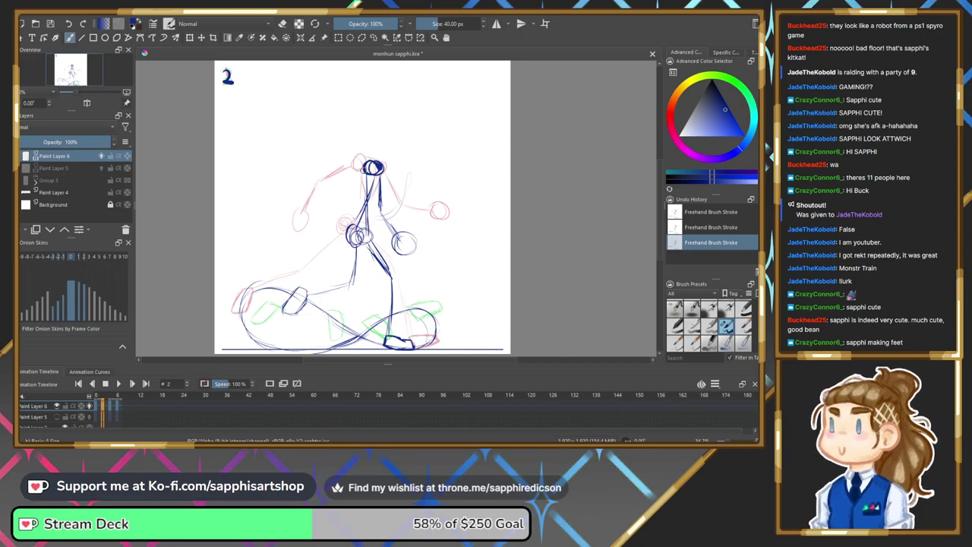
pyautogui.moveTo(363, 168); pyautogui.dragTo(336, 193)
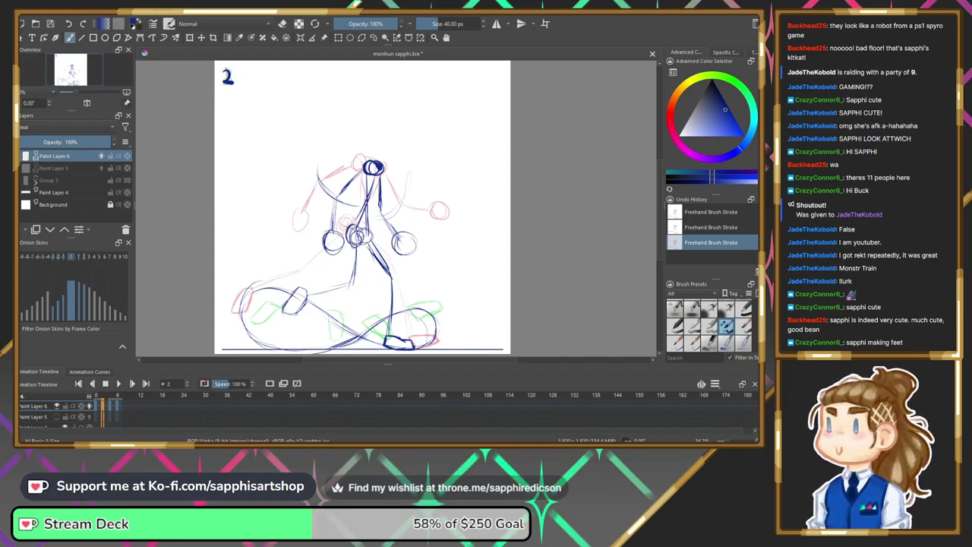
# On frame 4, sketch two shoulder circles, spine, hips, lowered arms with hand circles, and both legs reaching down to the foot boxes.
pyautogui.click(110, 409)
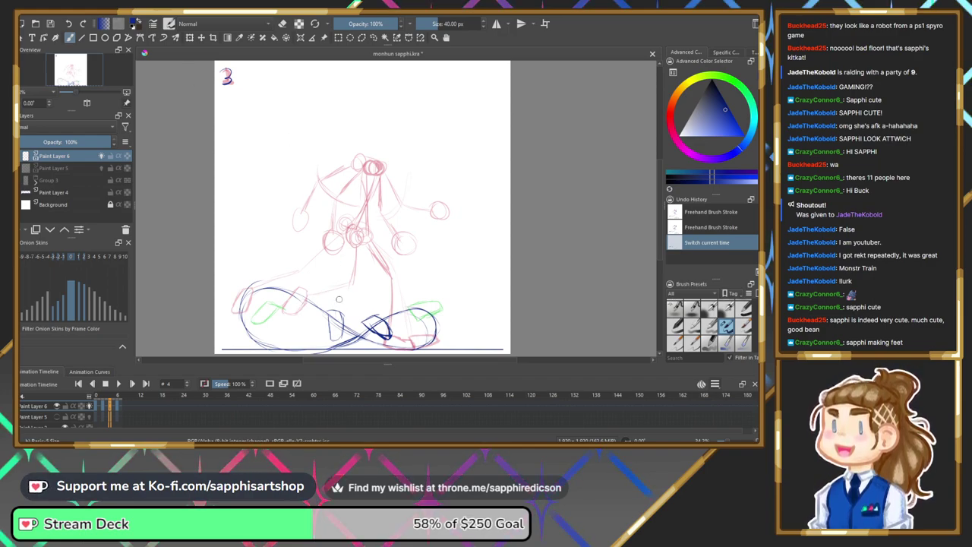
pyautogui.moveTo(331, 312); pyautogui.dragTo(342, 334)
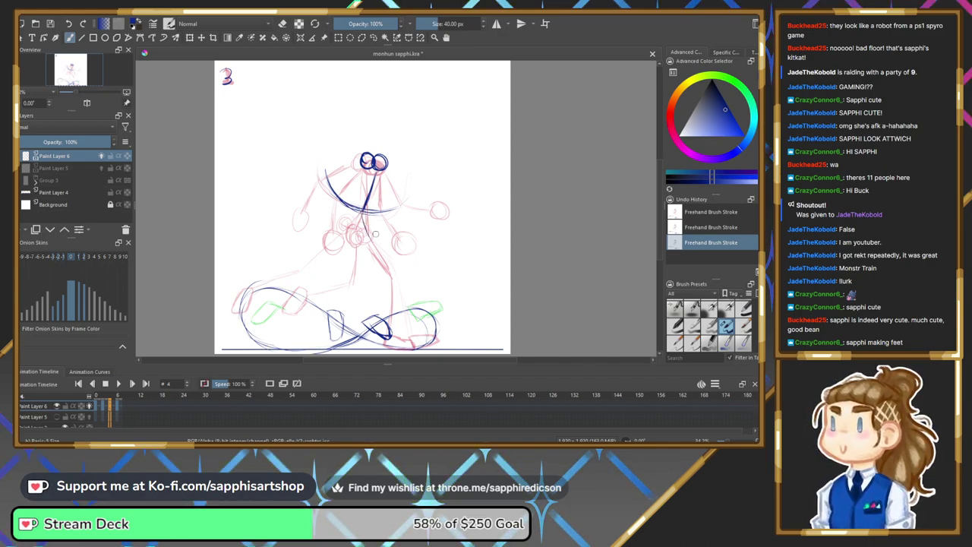
pyautogui.moveTo(364, 217)
pyautogui.mouseDown()
pyautogui.moveTo(393, 259)
pyautogui.moveTo(378, 243)
pyautogui.mouseUp()
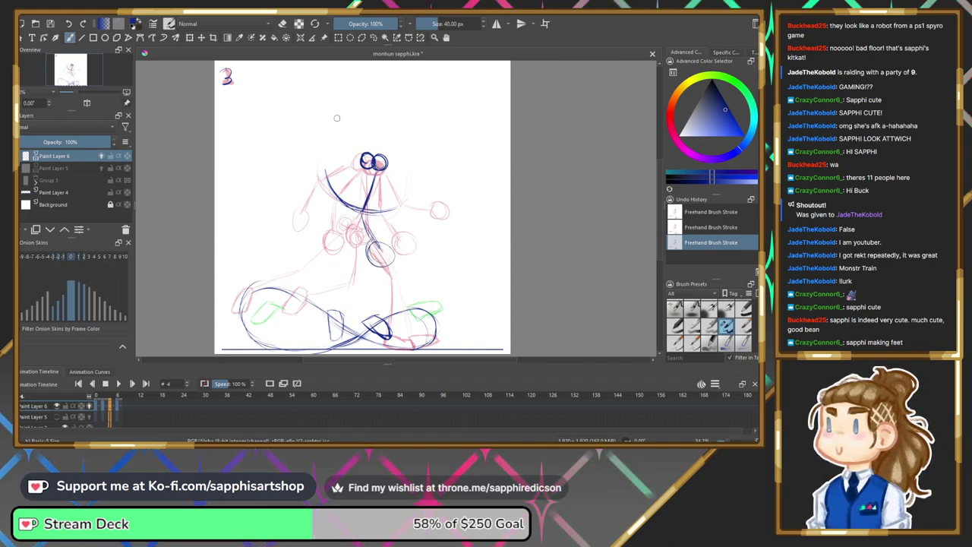
pyautogui.hotkey('ctrl', 'z')
pyautogui.hotkey('ctrl', 'z')
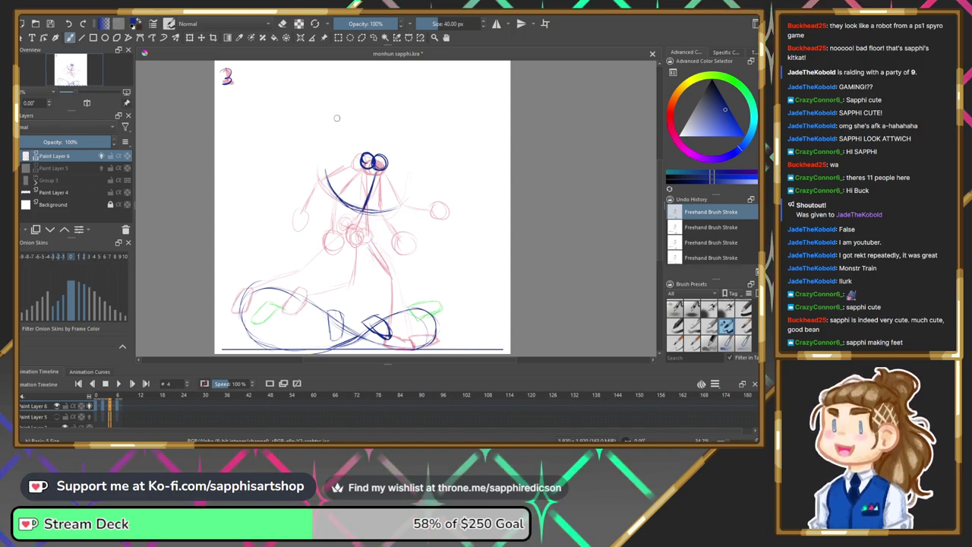
pyautogui.moveTo(363, 217); pyautogui.dragTo(364, 213)
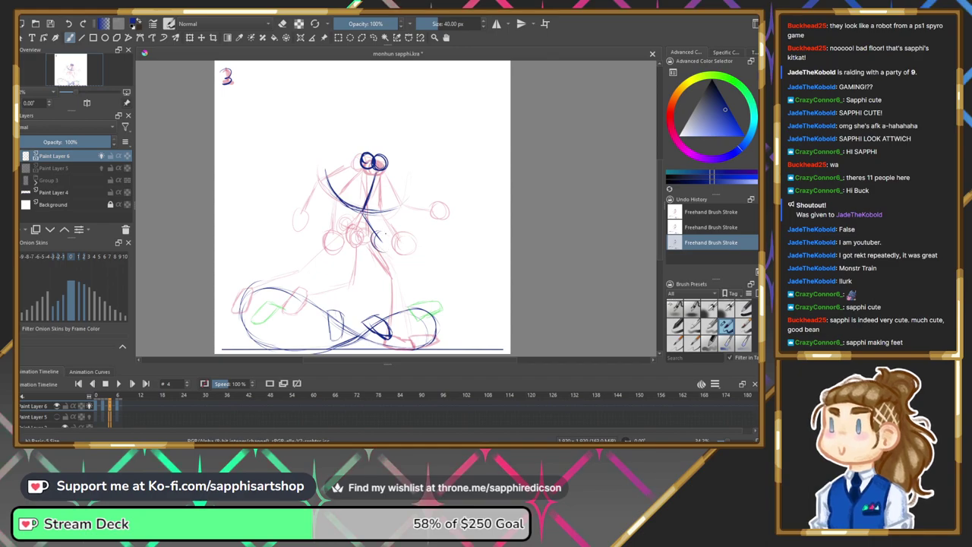
pyautogui.moveTo(389, 241); pyautogui.dragTo(391, 246)
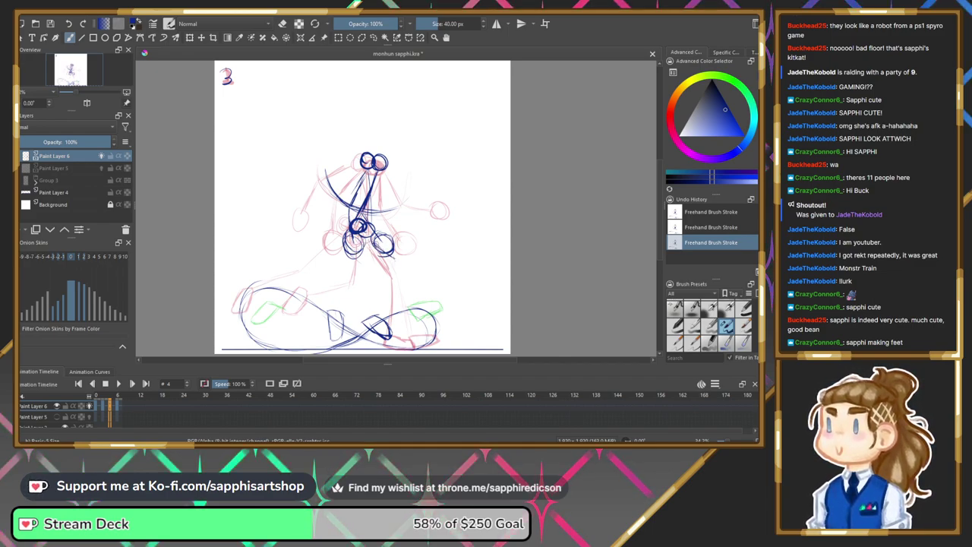
pyautogui.moveTo(378, 249)
pyautogui.mouseDown()
pyautogui.moveTo(388, 267)
pyautogui.moveTo(382, 315)
pyautogui.mouseUp()
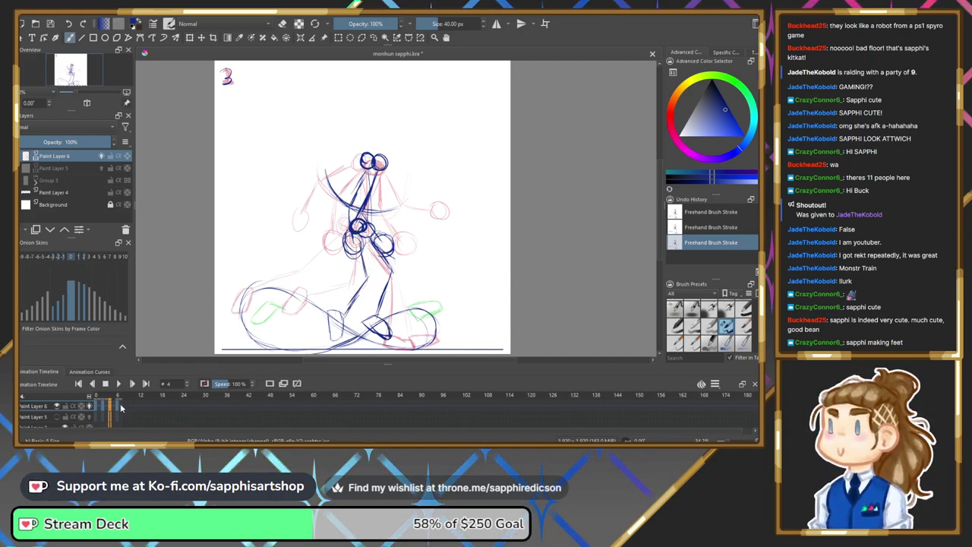
# On frame 6, sketch the shoulders, spine and hip circles, with the front leg bent and the back leg stretched to the foot boxes.
pyautogui.click(116, 406)
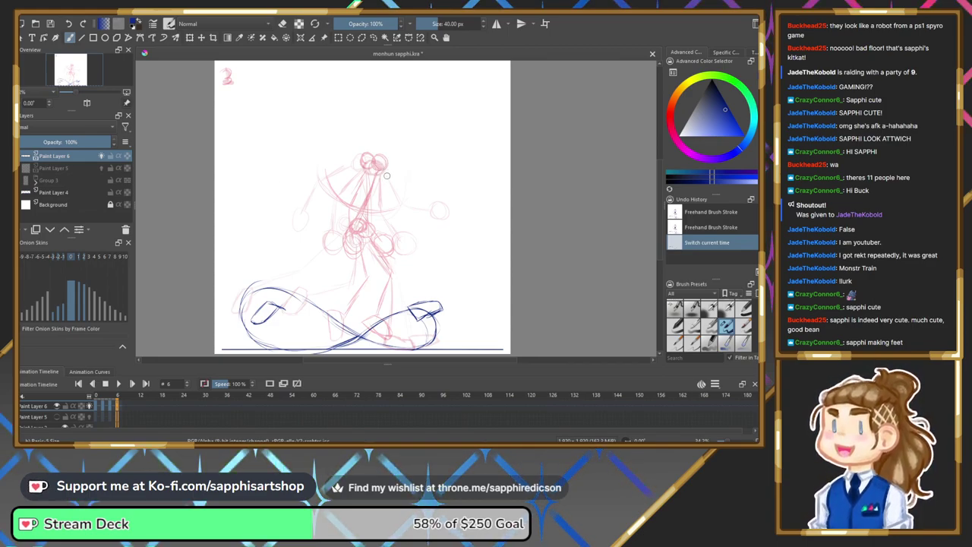
pyautogui.moveTo(363, 154); pyautogui.dragTo(363, 154)
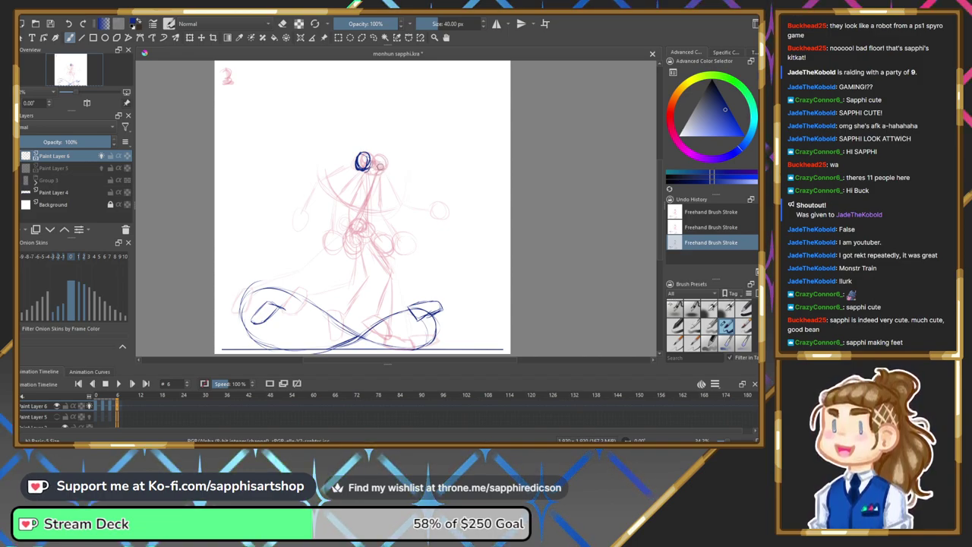
pyautogui.moveTo(377, 166); pyautogui.dragTo(383, 173)
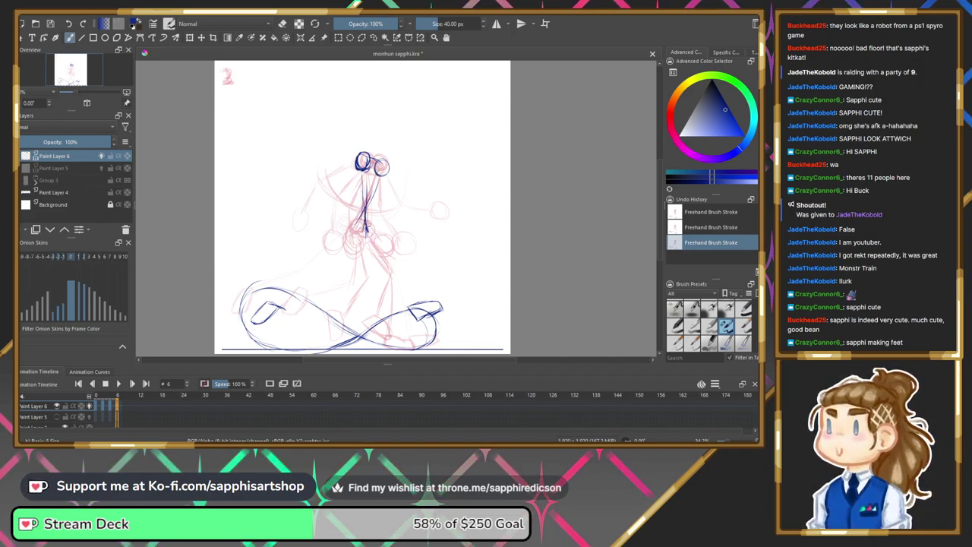
pyautogui.moveTo(357, 218); pyautogui.dragTo(354, 231)
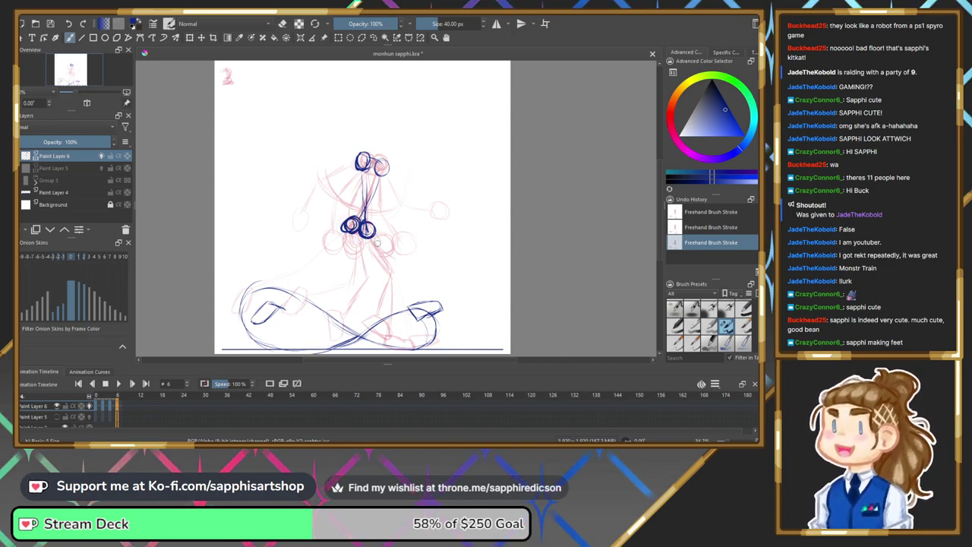
pyautogui.moveTo(373, 237)
pyautogui.mouseDown()
pyautogui.moveTo(403, 245)
pyautogui.moveTo(413, 297)
pyautogui.mouseUp()
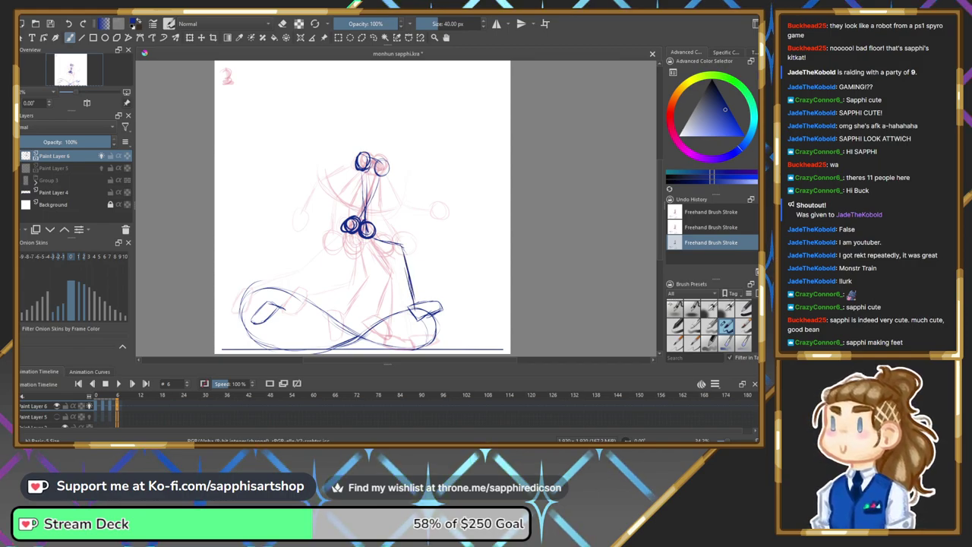
pyautogui.moveTo(345, 234)
pyautogui.mouseDown()
pyautogui.moveTo(326, 273)
pyautogui.moveTo(262, 309)
pyautogui.mouseUp()
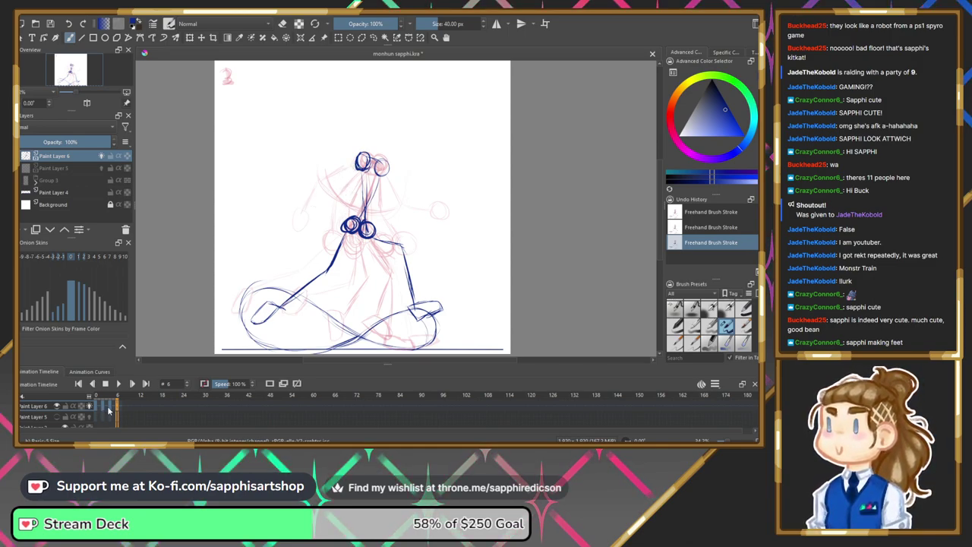
# Compare with frame 4, and on frame 6 draw both arms bent outward beside the torso, ending in hand circles near hip height.
pyautogui.click(113, 411)
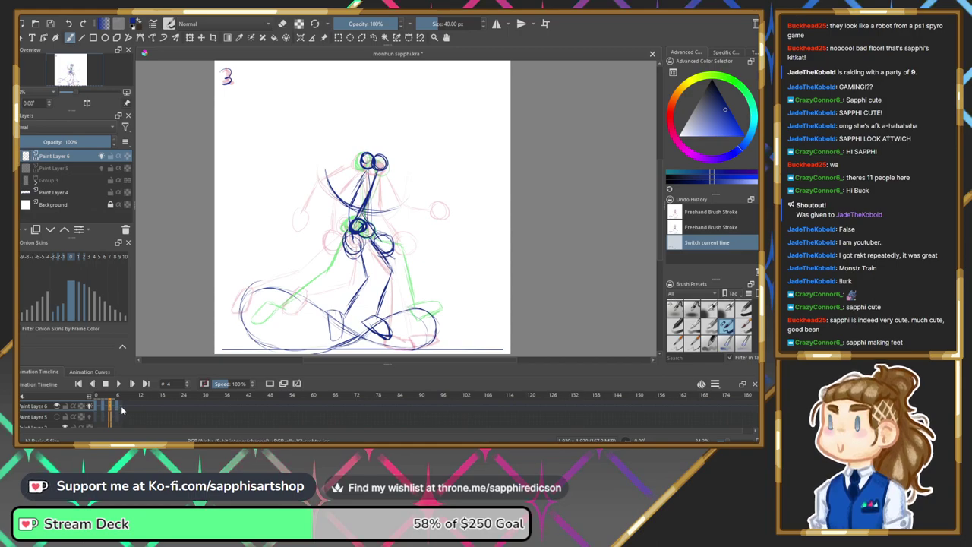
pyautogui.click(118, 410)
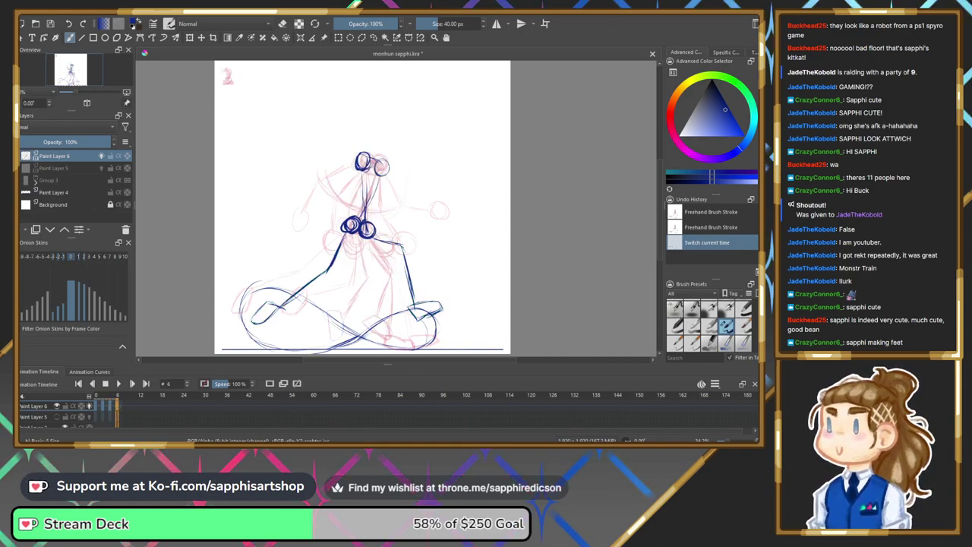
pyautogui.moveTo(316, 221)
pyautogui.mouseDown()
pyautogui.moveTo(314, 238)
pyautogui.moveTo(322, 221)
pyautogui.moveTo(326, 234)
pyautogui.mouseUp()
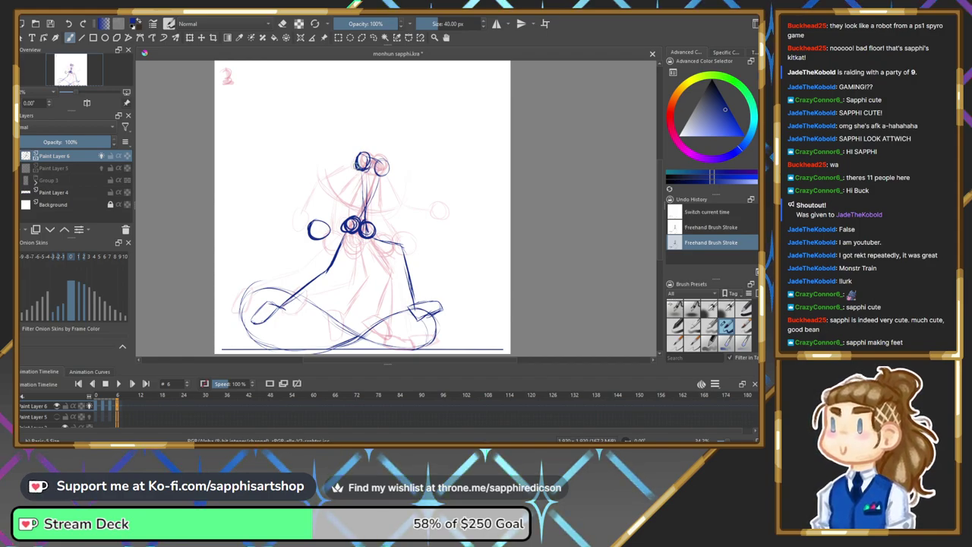
pyautogui.moveTo(356, 166)
pyautogui.mouseDown()
pyautogui.moveTo(320, 189)
pyautogui.moveTo(319, 221)
pyautogui.mouseUp()
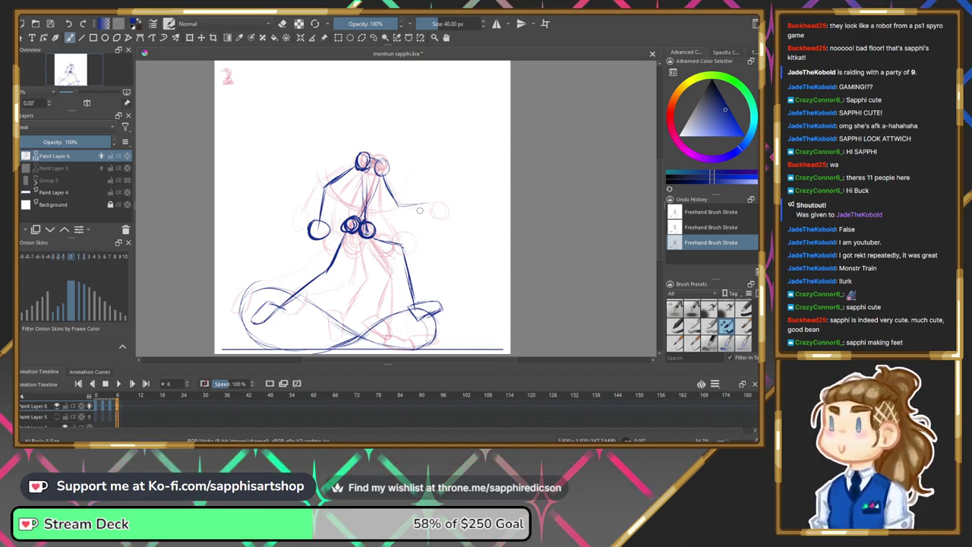
pyautogui.hotkey('ctrl', 'z')
pyautogui.hotkey('ctrl', 'z')
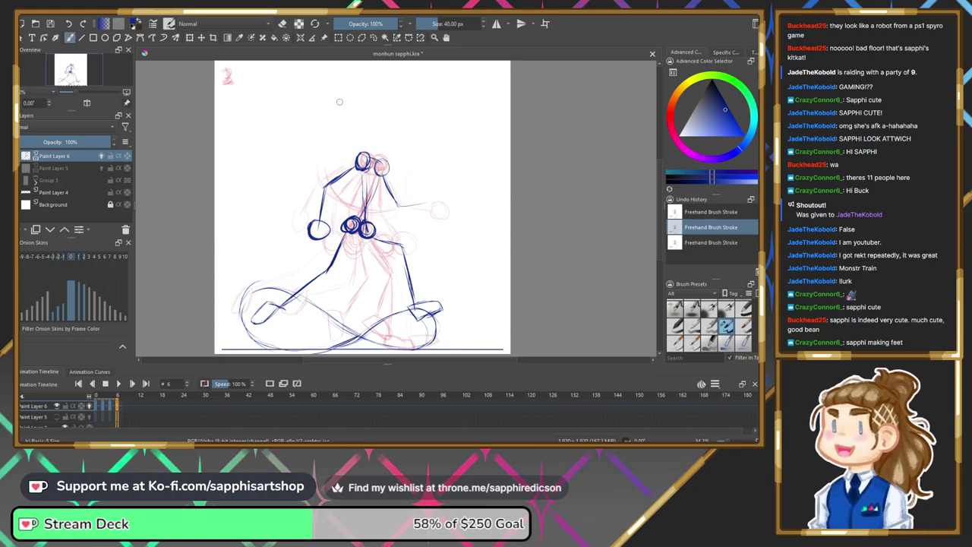
pyautogui.hotkey('ctrl', 'shift', 'z')
pyautogui.hotkey('ctrl', 'shift', 'z')
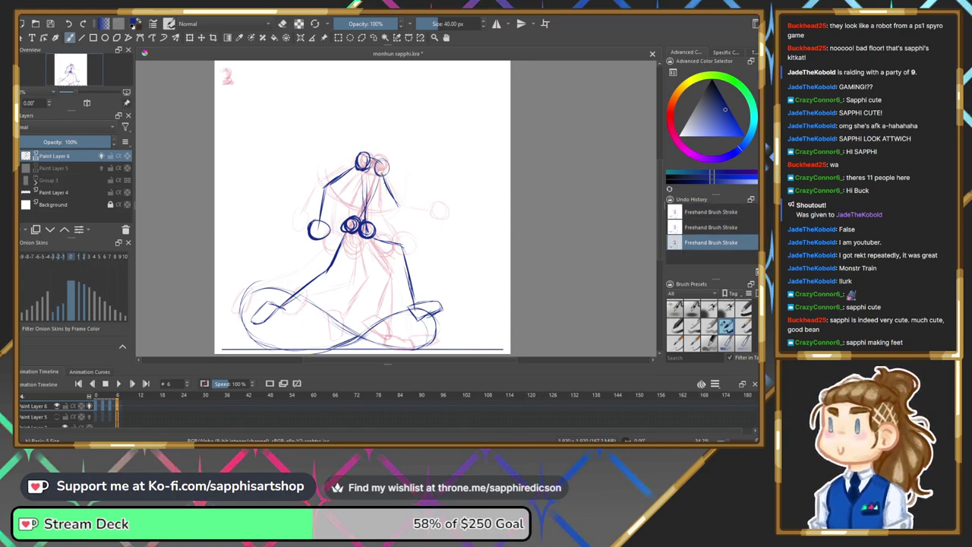
pyautogui.moveTo(392, 209); pyautogui.dragTo(430, 232)
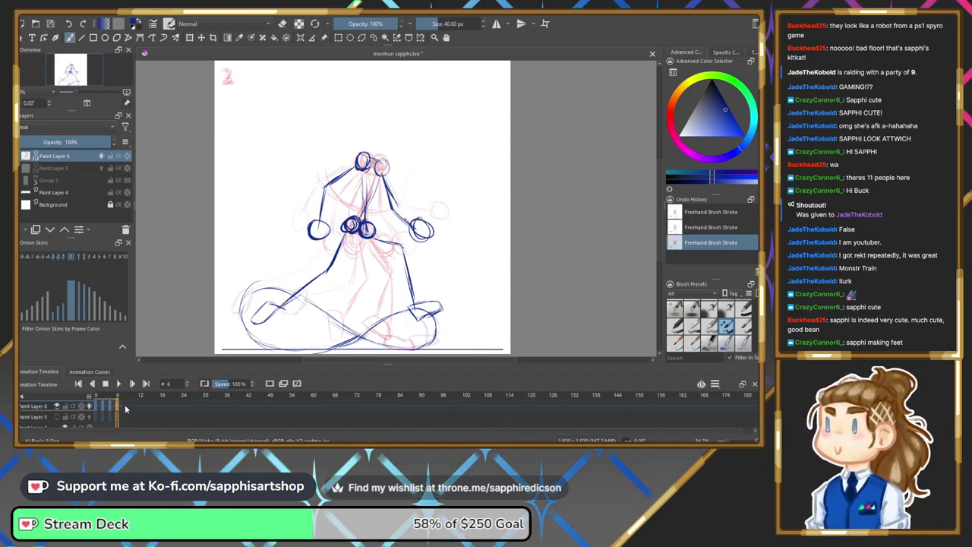
# Add a blank keyframe at frame 8 on Paint Layer 6 and sketch the front foot and its extended leg, using frame 0 as reference.
pyautogui.click(123, 405)
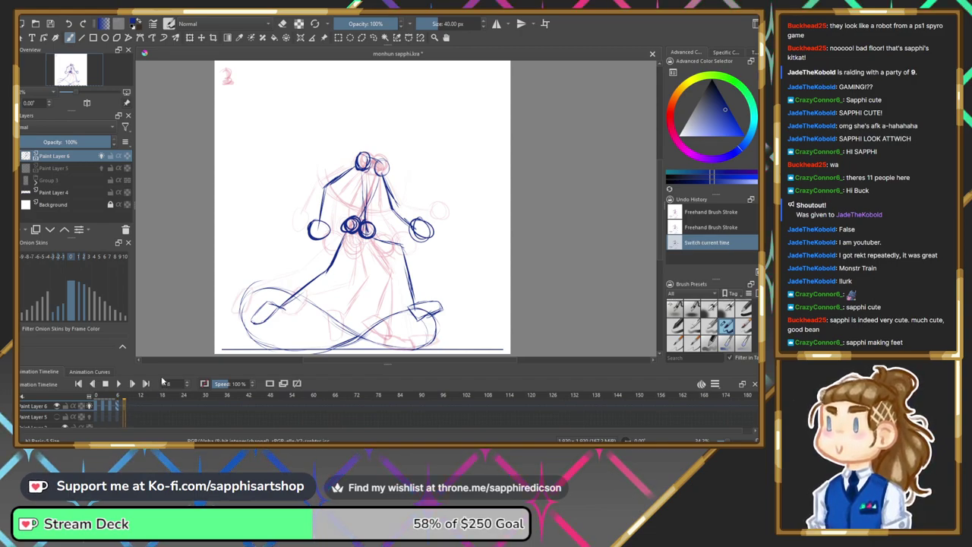
pyautogui.press('Insert')
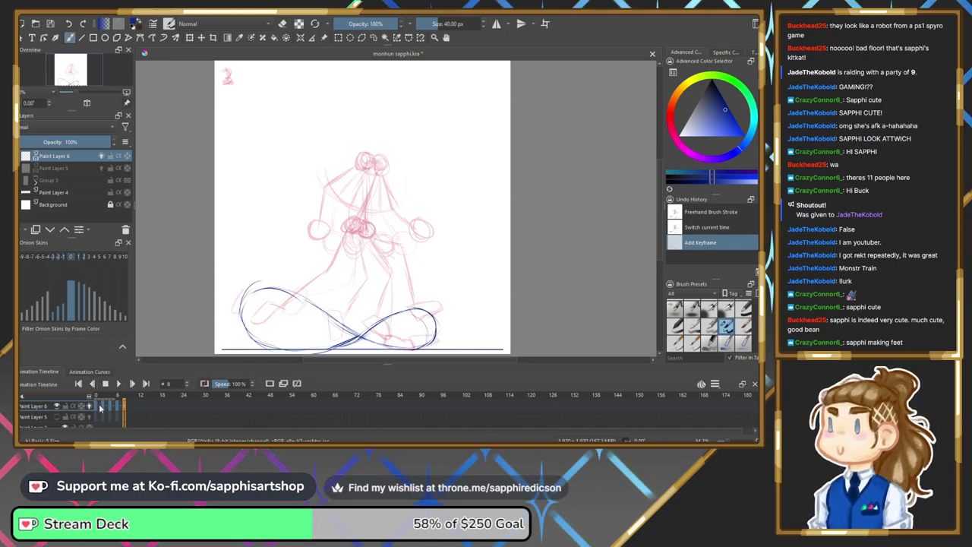
pyautogui.click(100, 407)
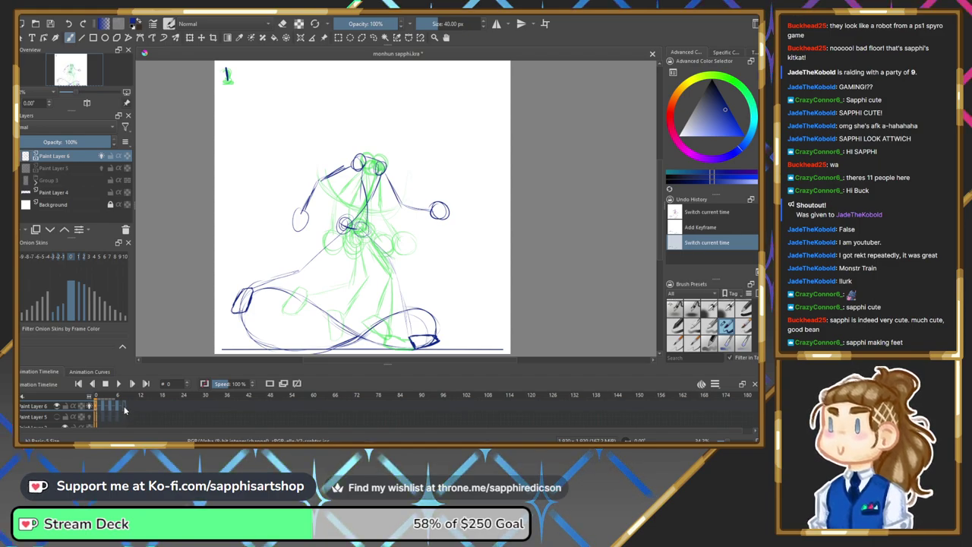
pyautogui.click(126, 410)
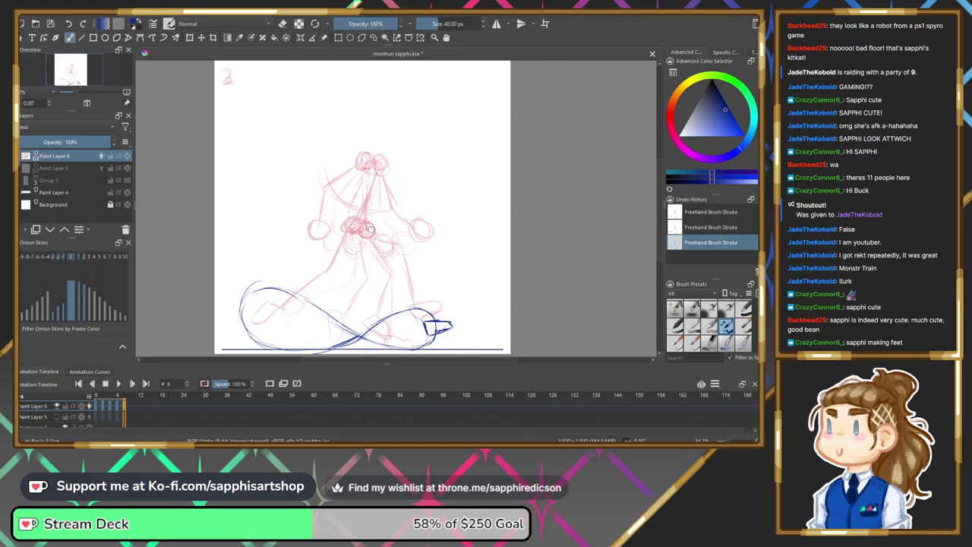
pyautogui.moveTo(391, 259); pyautogui.dragTo(417, 304)
pyautogui.moveTo(384, 250)
pyautogui.mouseDown()
pyautogui.moveTo(413, 267)
pyautogui.moveTo(414, 293)
pyautogui.mouseUp()
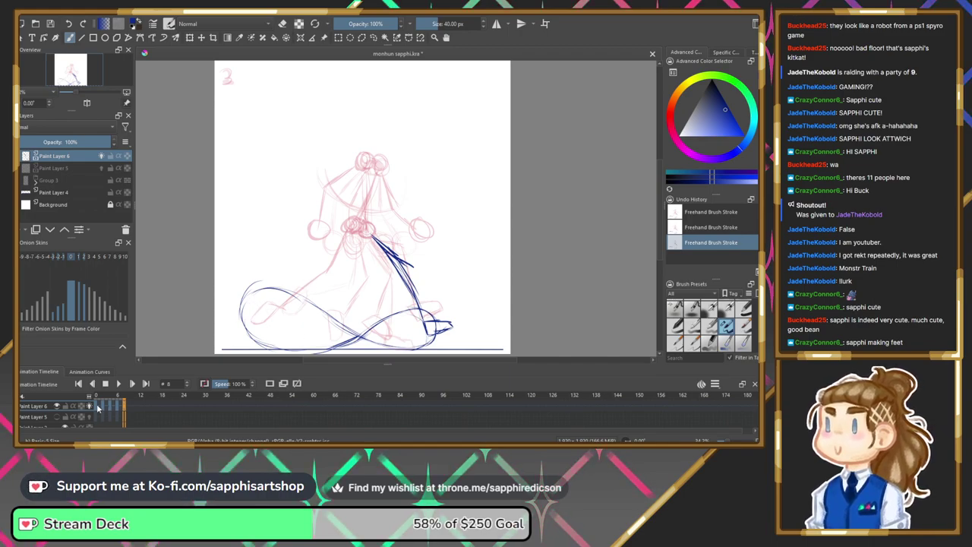
# On frame 8, sketch the trailing foot and leg, hips, spine and shoulders, with one arm swung back and the other bent forward.
pyautogui.click(98, 407)
pyautogui.click(126, 408)
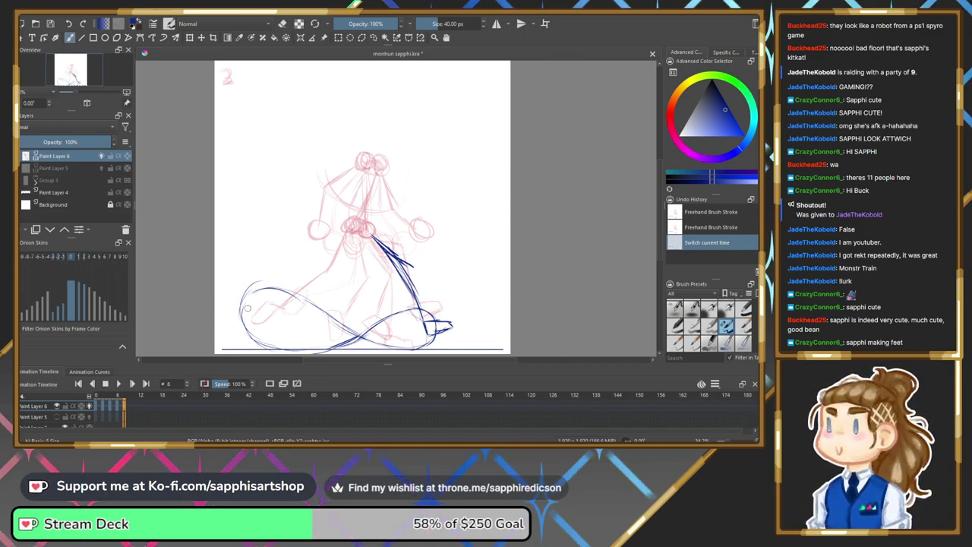
pyautogui.moveTo(243, 308); pyautogui.dragTo(267, 304)
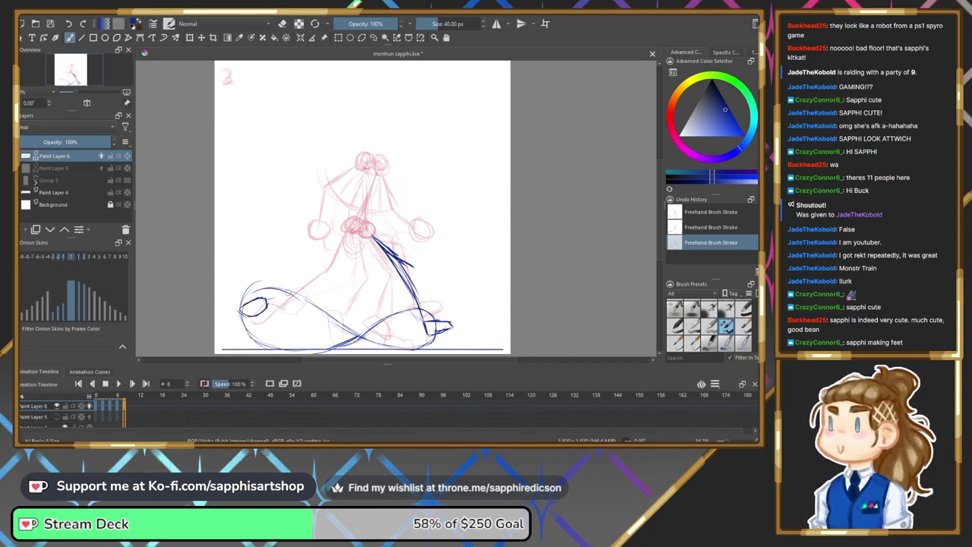
pyautogui.moveTo(266, 300); pyautogui.dragTo(344, 224)
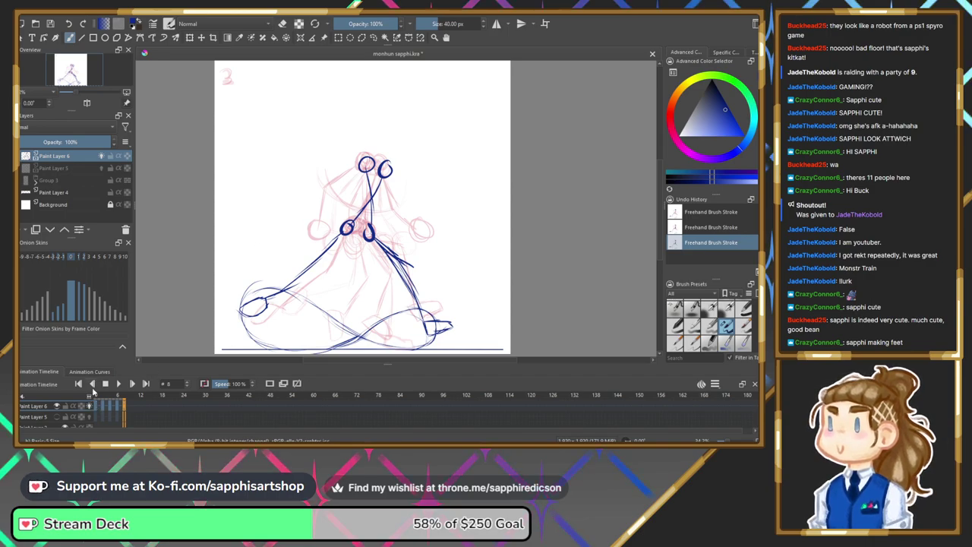
pyautogui.moveTo(47, 295); pyautogui.dragTo(47, 311)
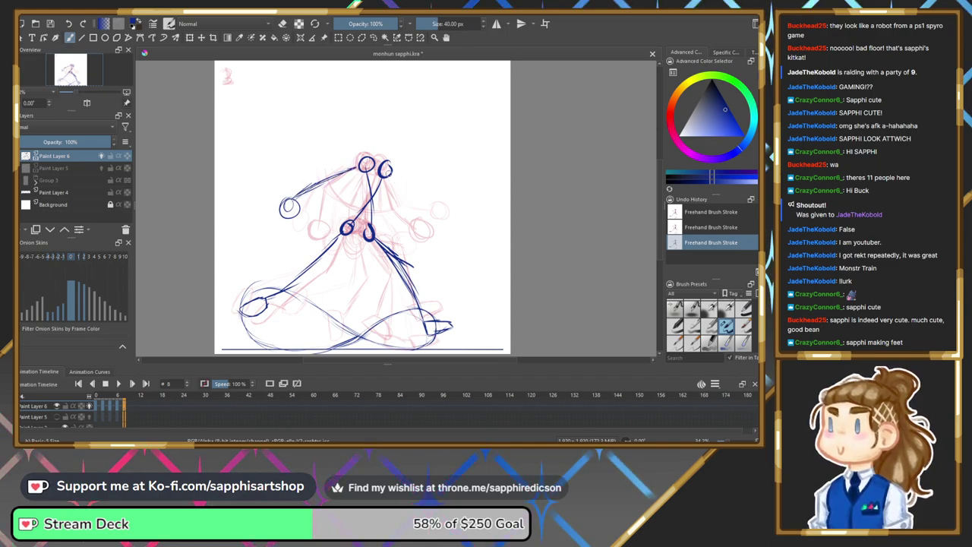
pyautogui.moveTo(390, 179)
pyautogui.mouseDown()
pyautogui.moveTo(410, 201)
pyautogui.moveTo(450, 206)
pyautogui.moveTo(446, 197)
pyautogui.mouseUp()
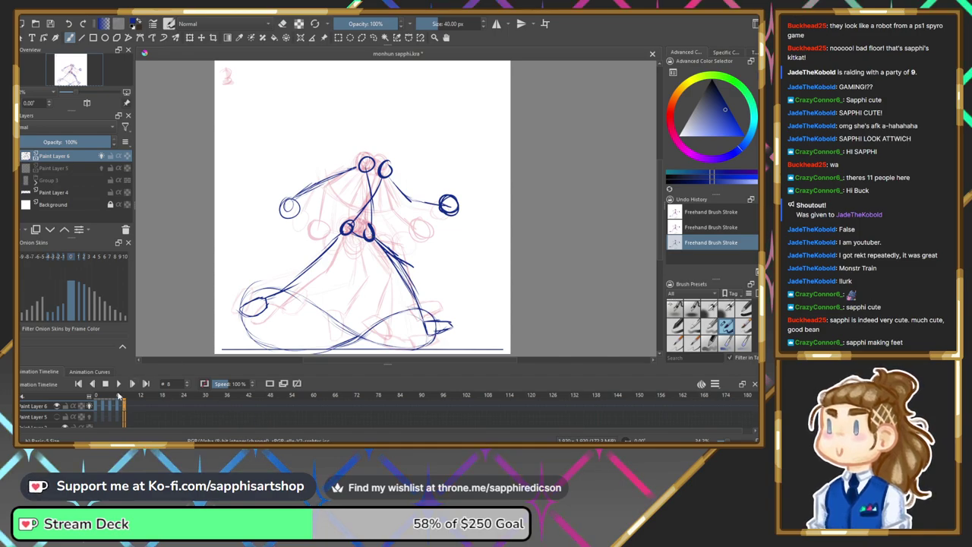
# Play back the stick-figure run poses and turn off onion skinning on Paint Layer 6.
pyautogui.click(118, 385)
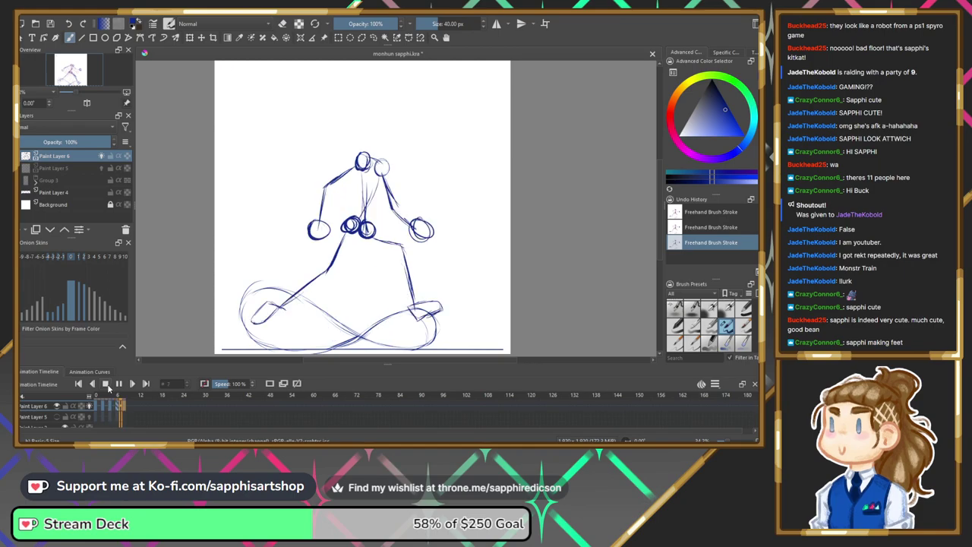
pyautogui.click(120, 404)
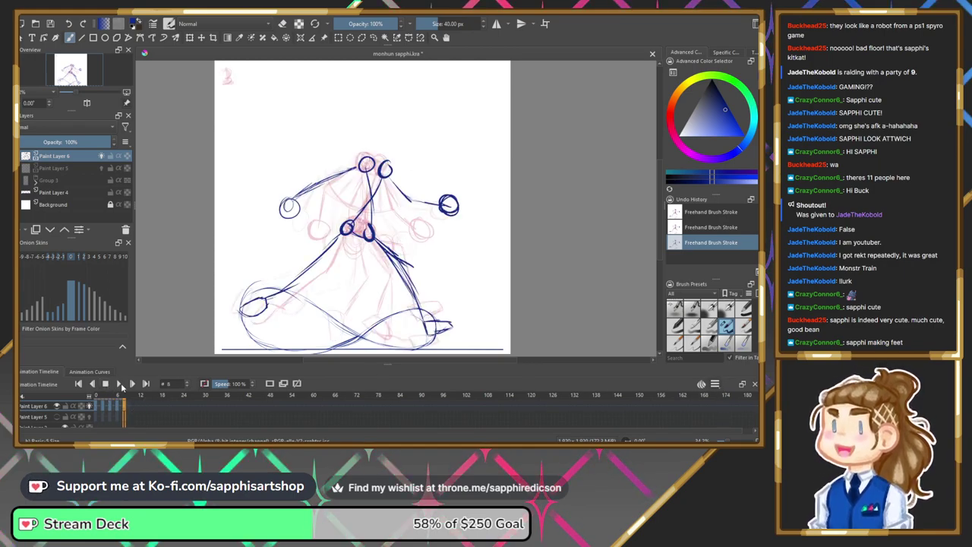
pyautogui.click(119, 384)
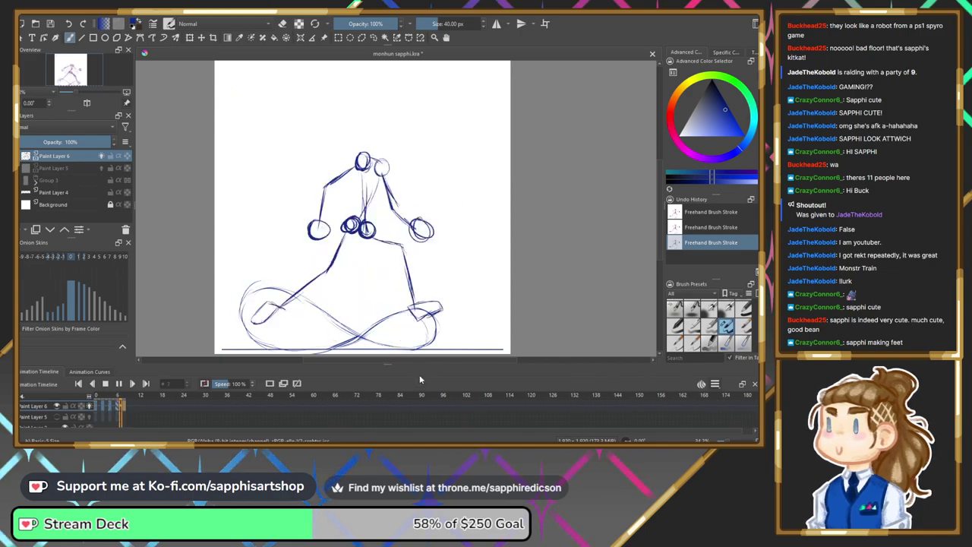
pyautogui.click(88, 406)
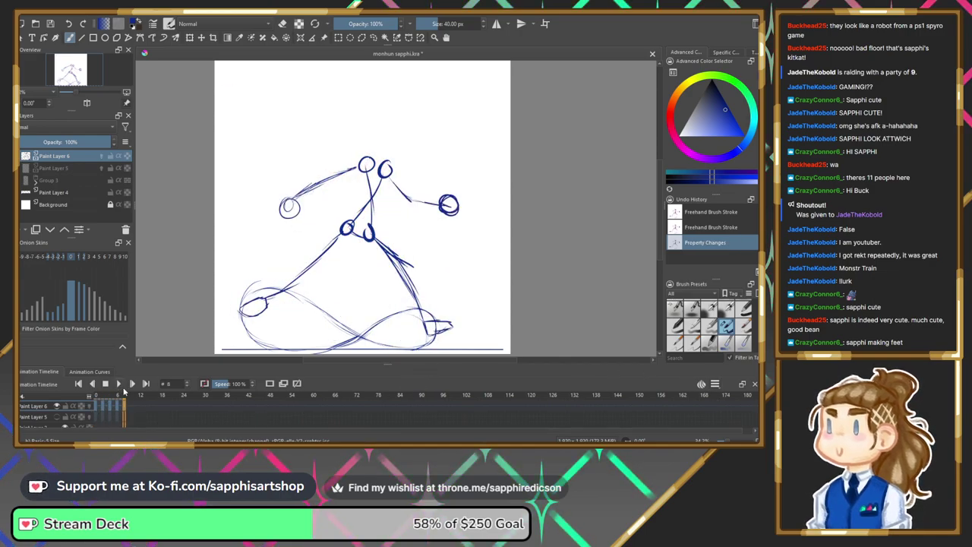